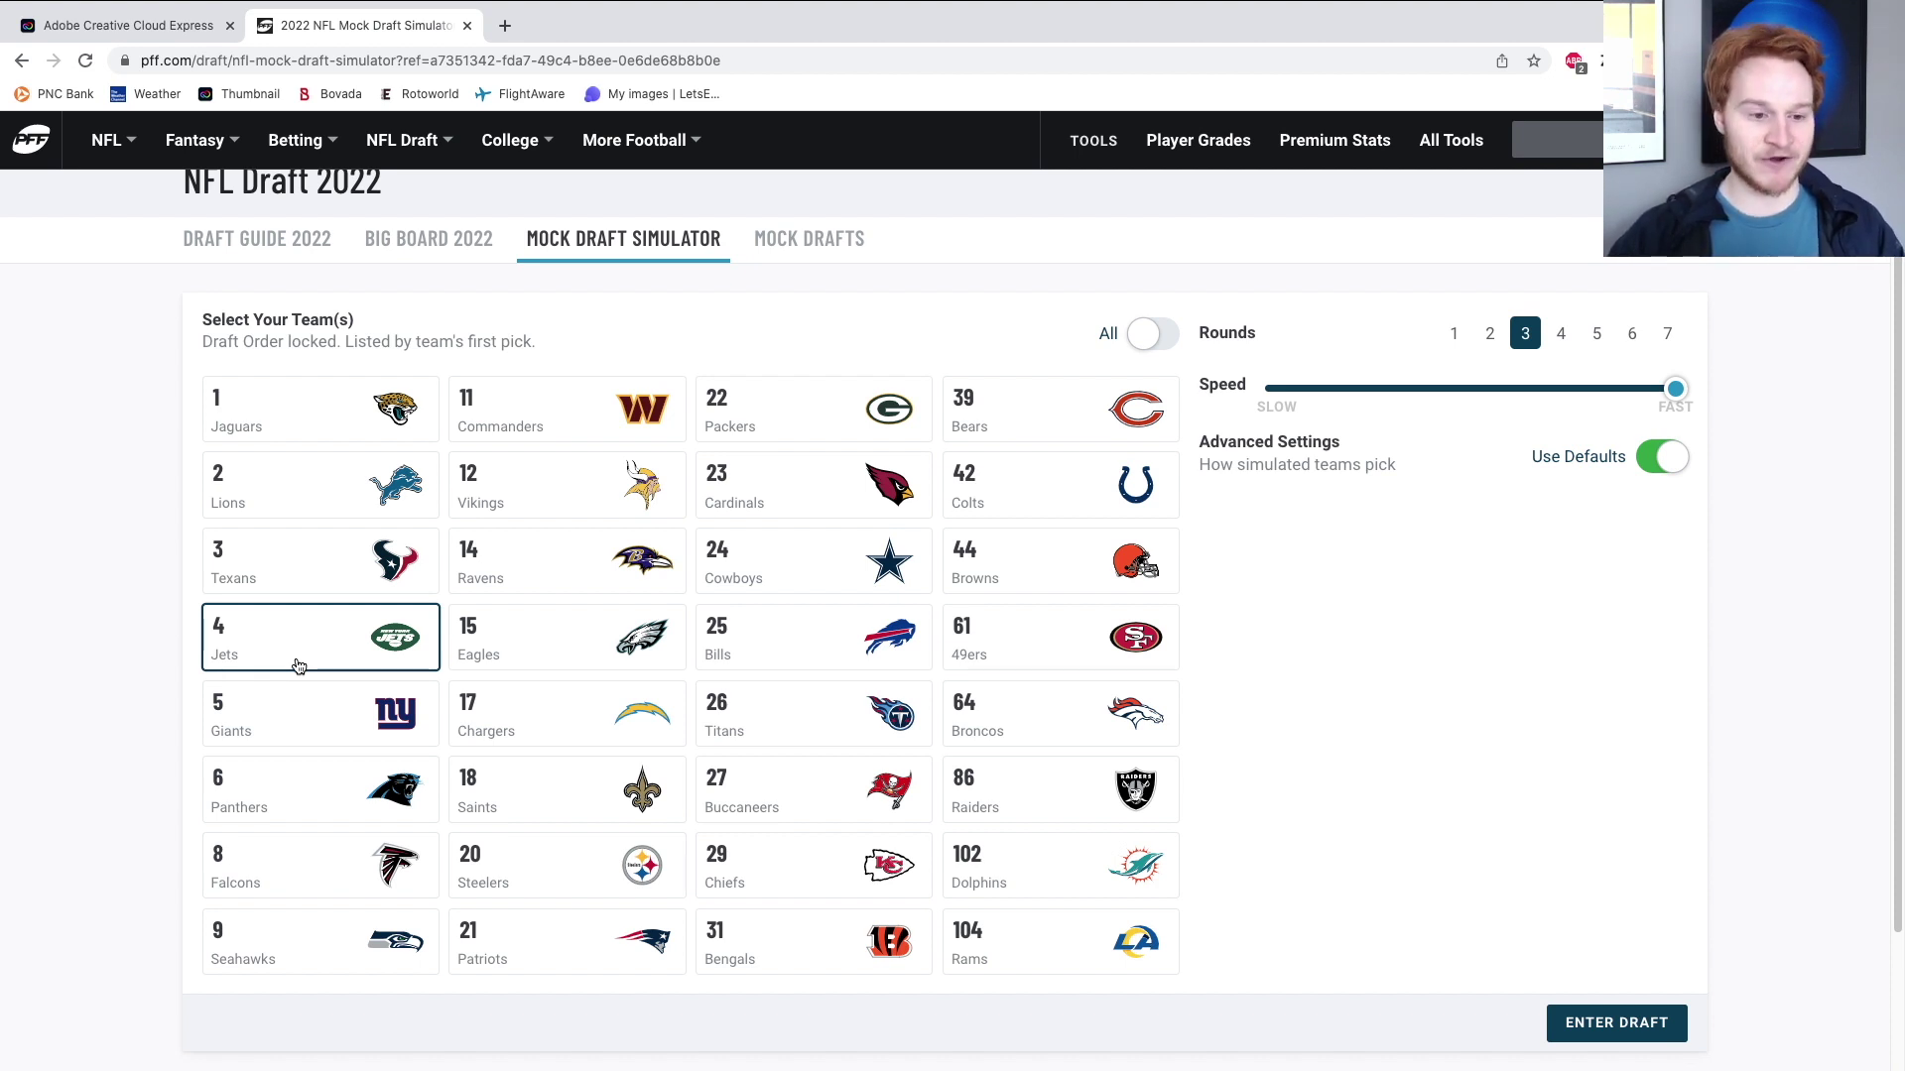
Set the mock draft to 7 rounds and enter it as the Jets.
left_click(1670, 337)
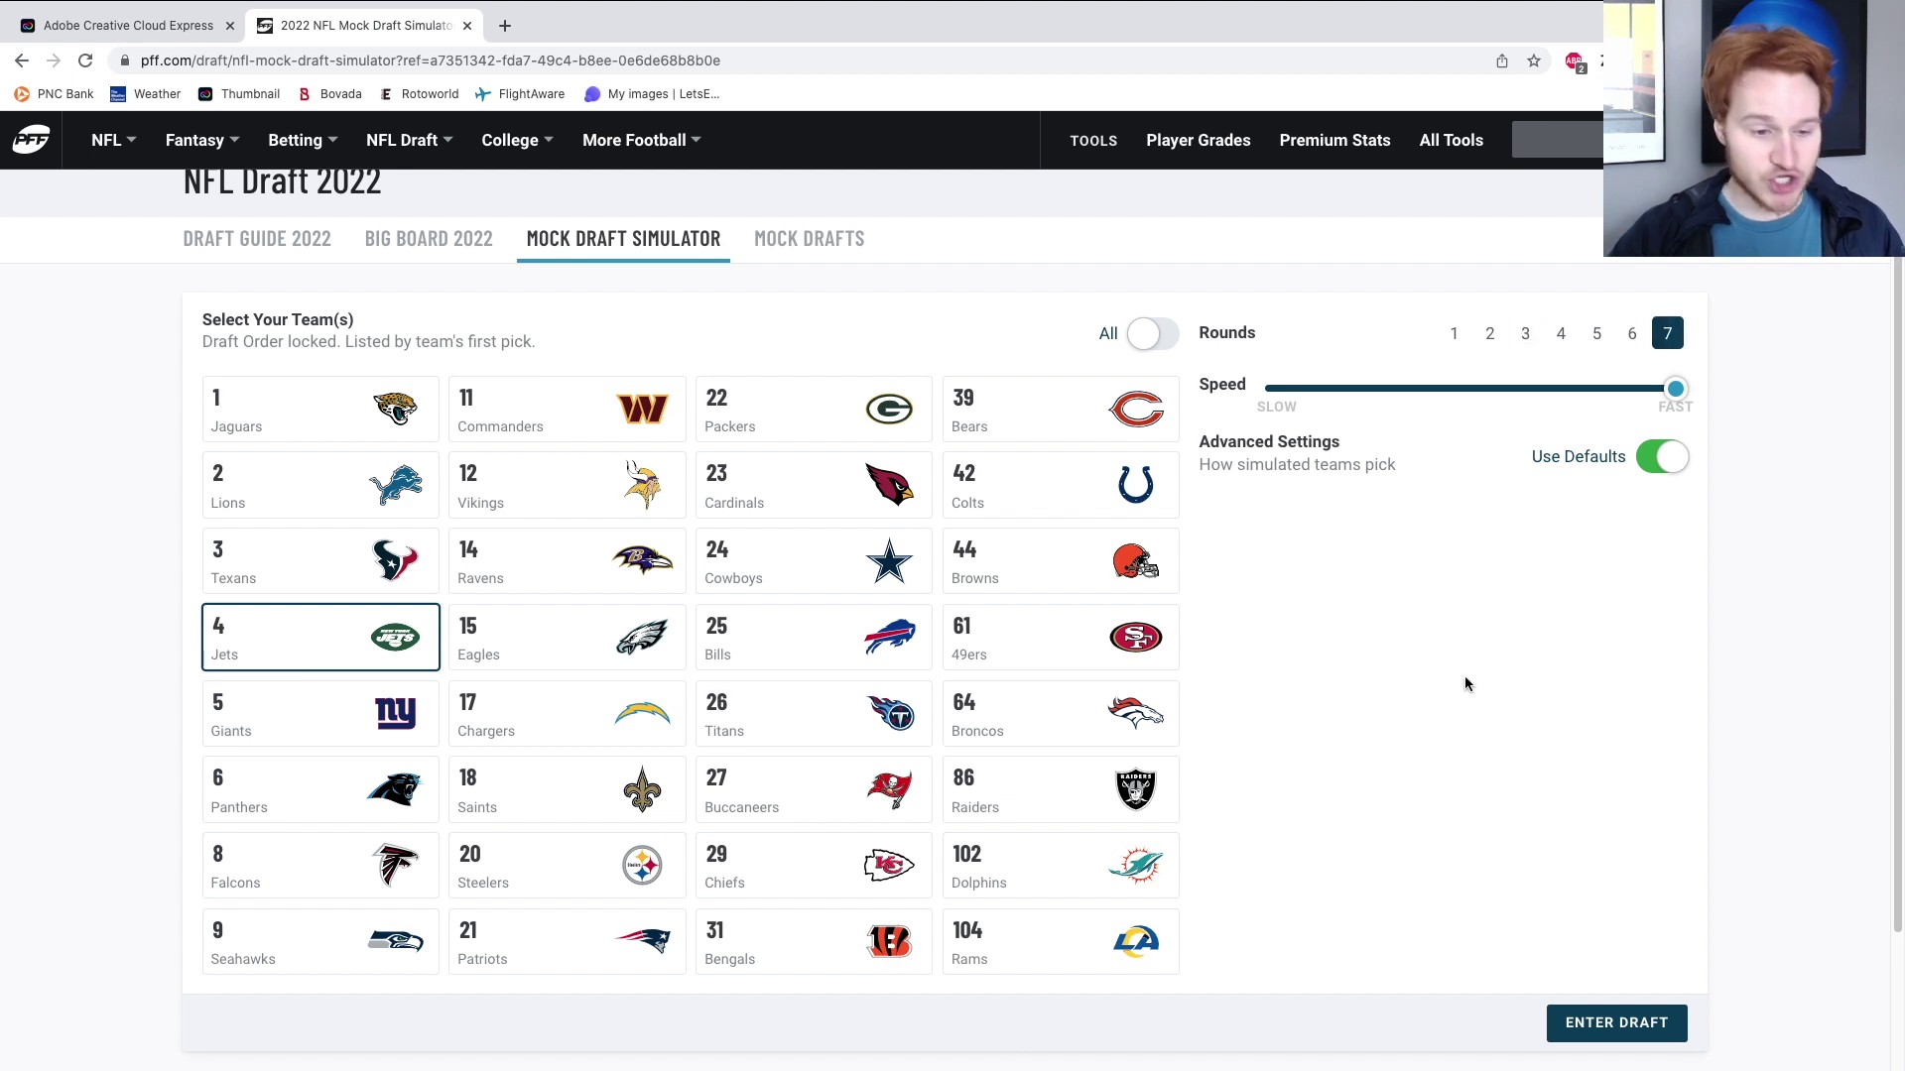
scroll(360, 635, "down", 1)
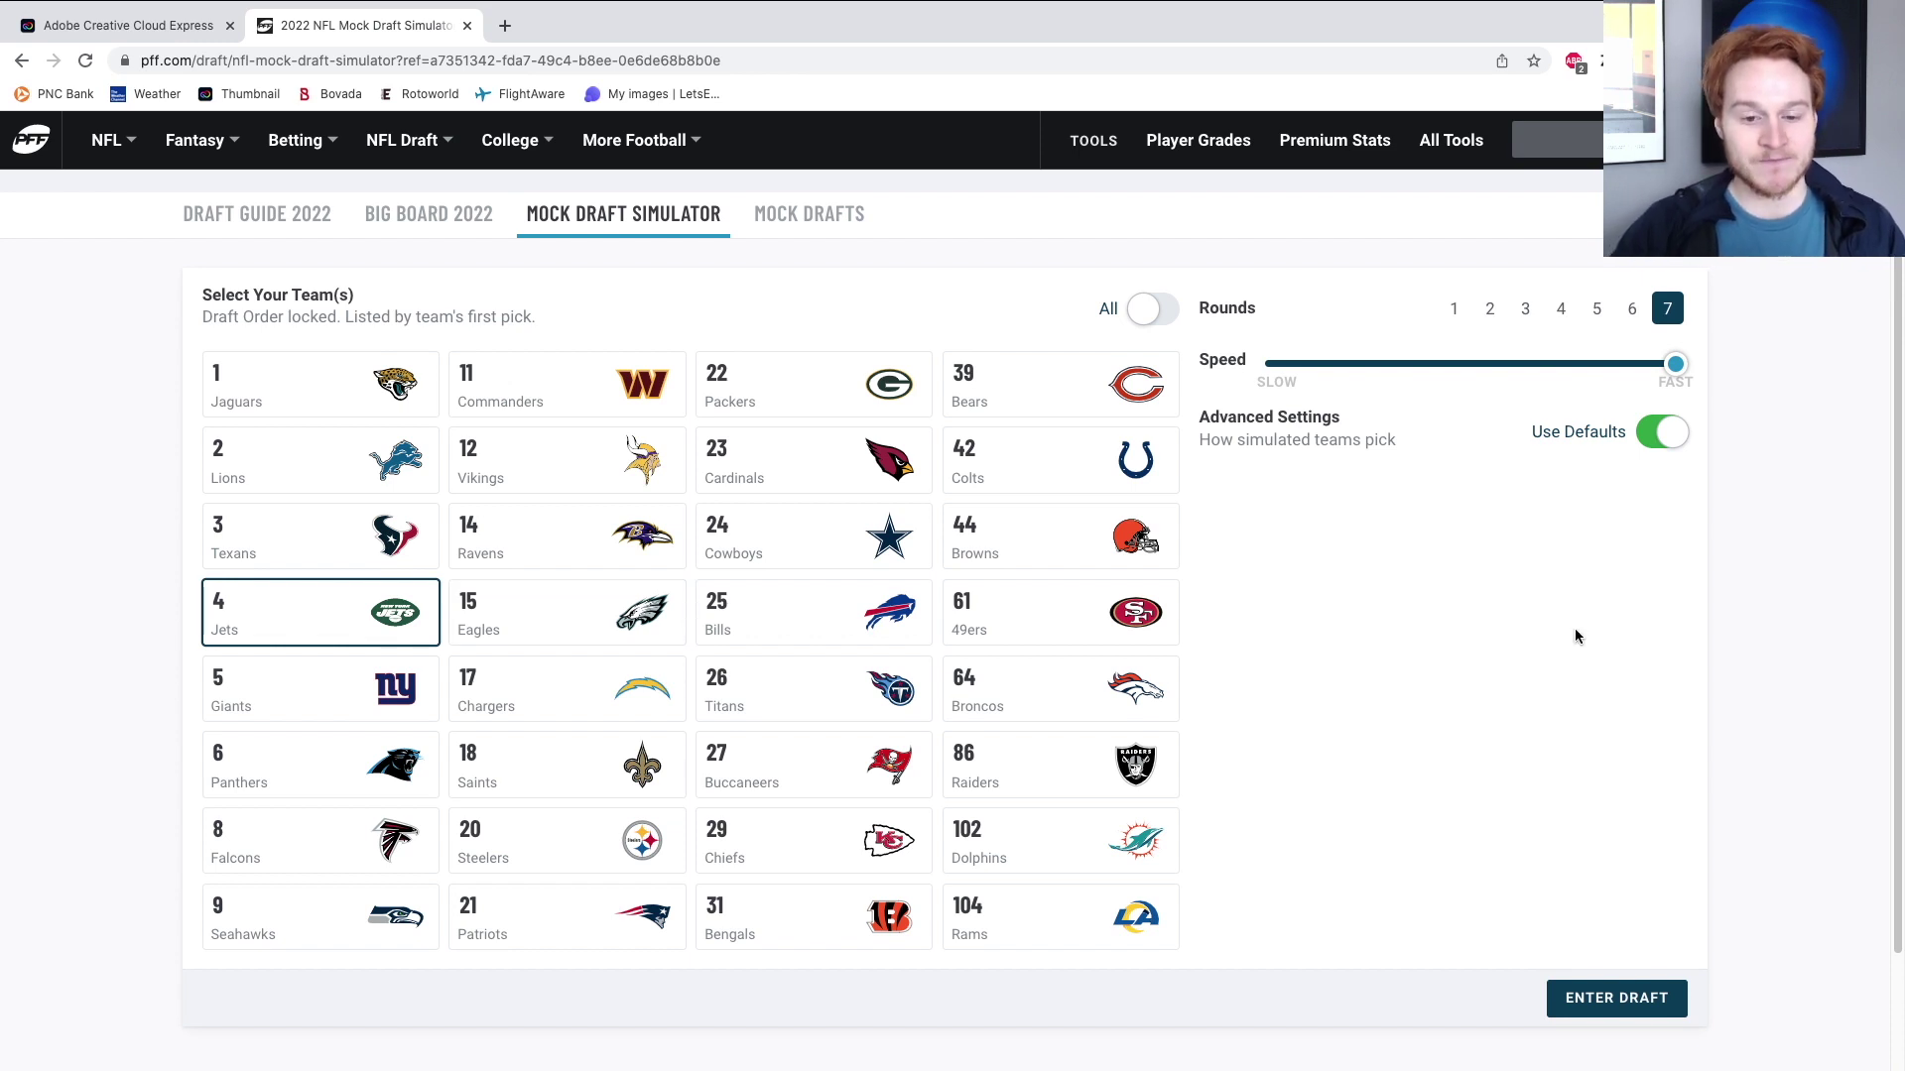
scroll(1593, 636, "down", 1)
scroll(1593, 626, "down", 2)
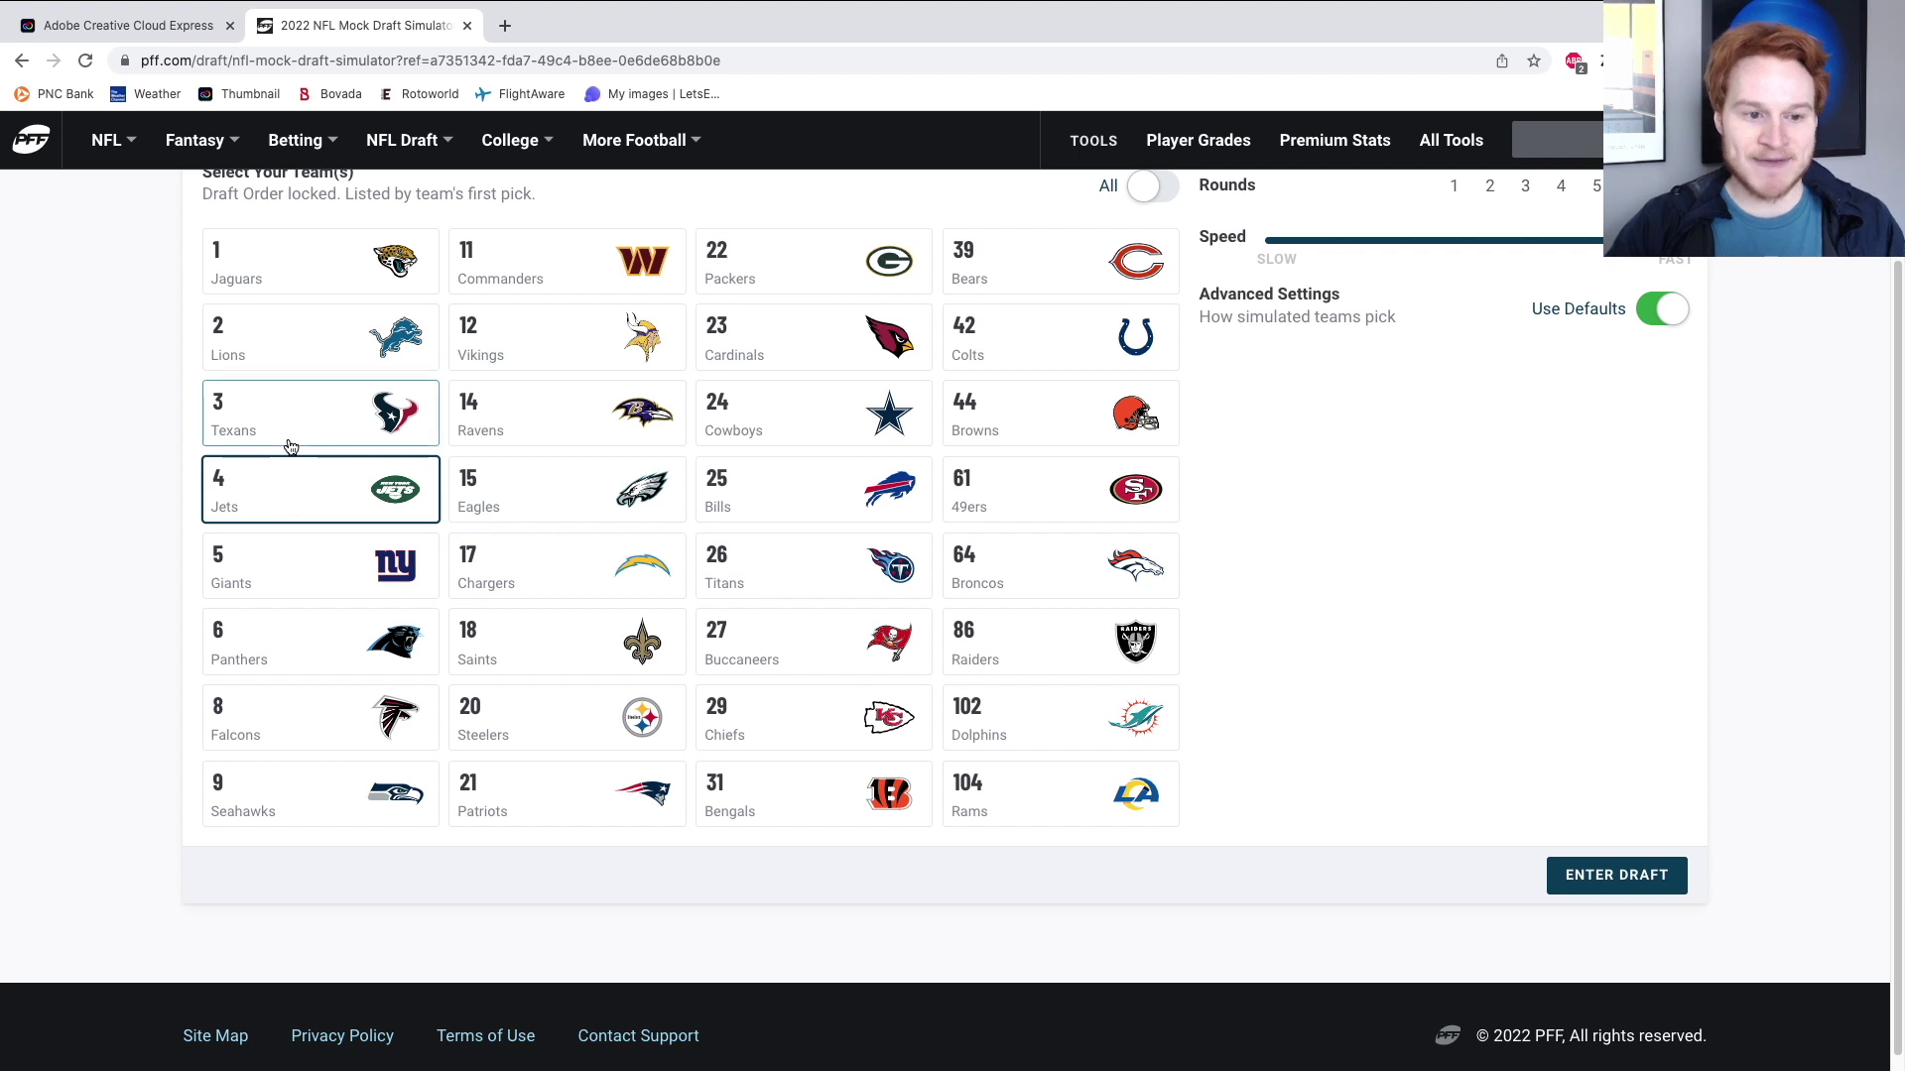
scroll(289, 446, "down", 1)
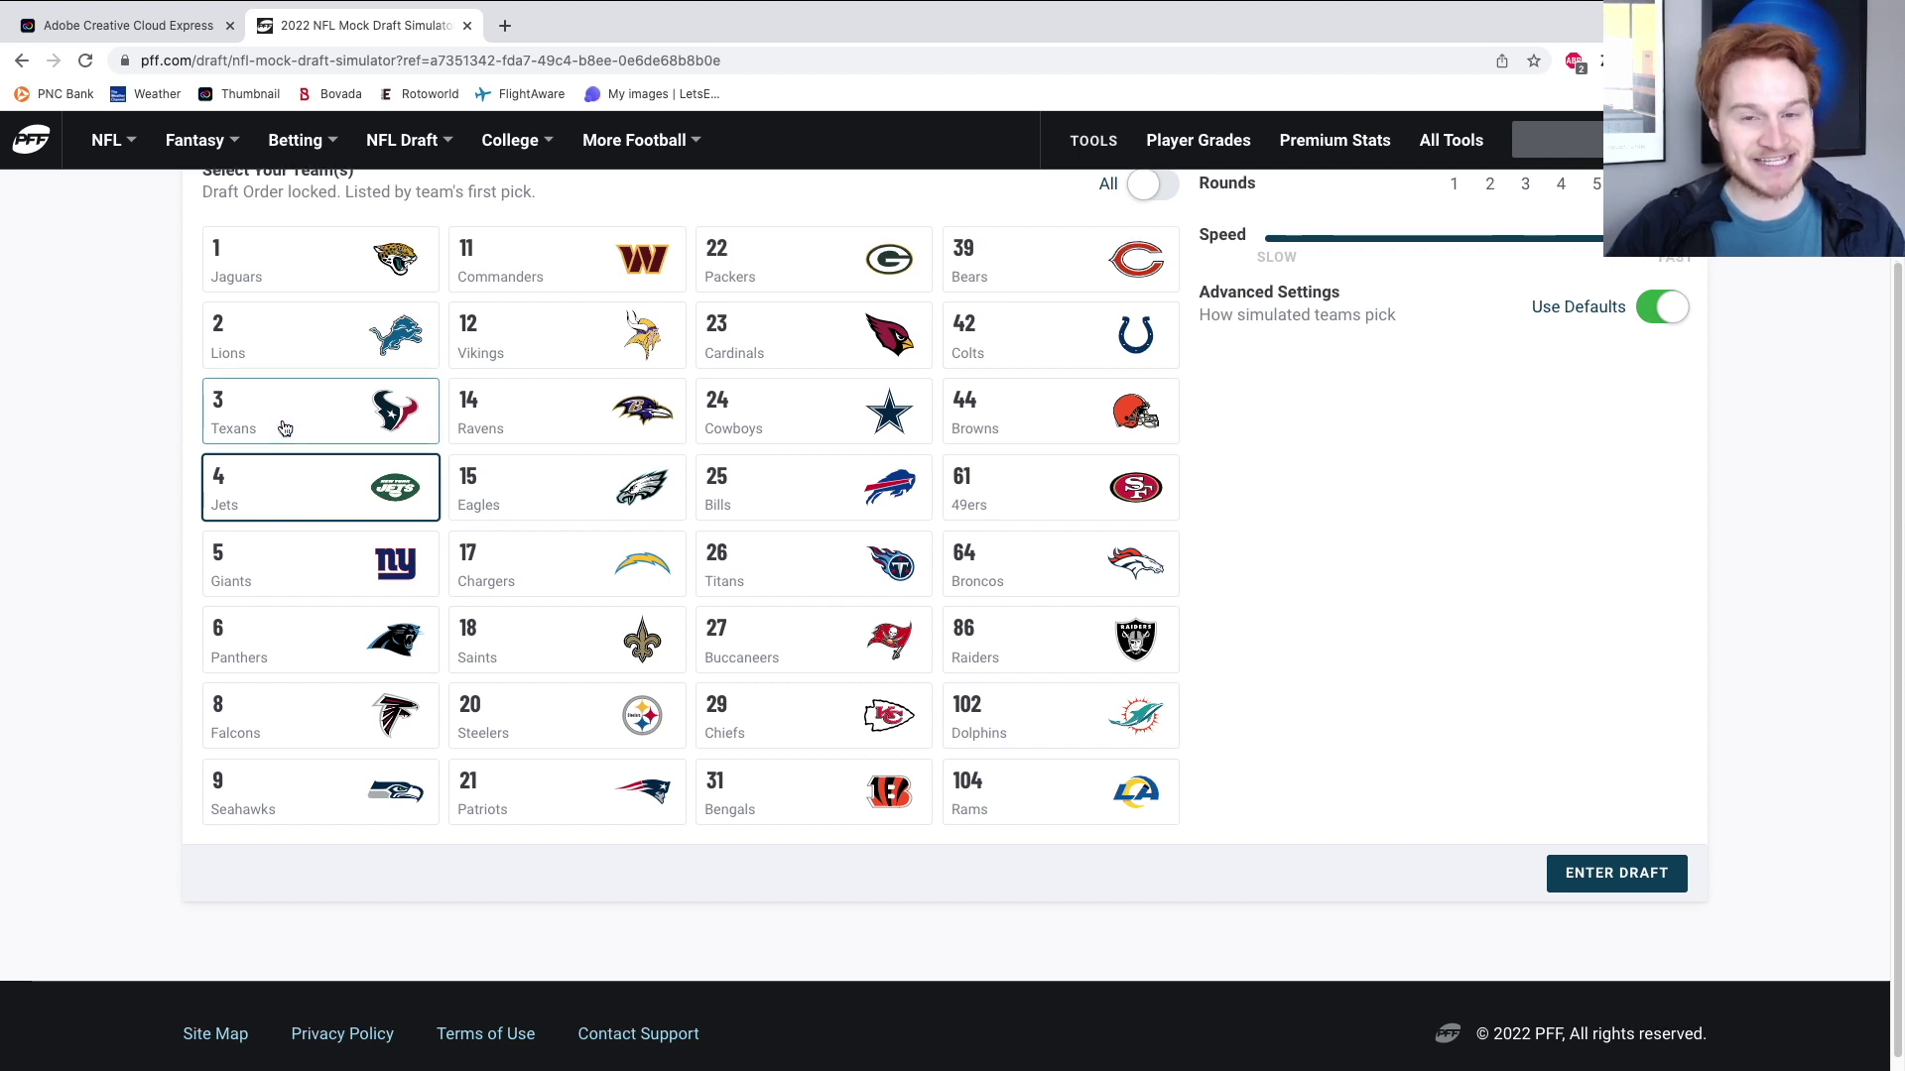
left_click(1580, 884)
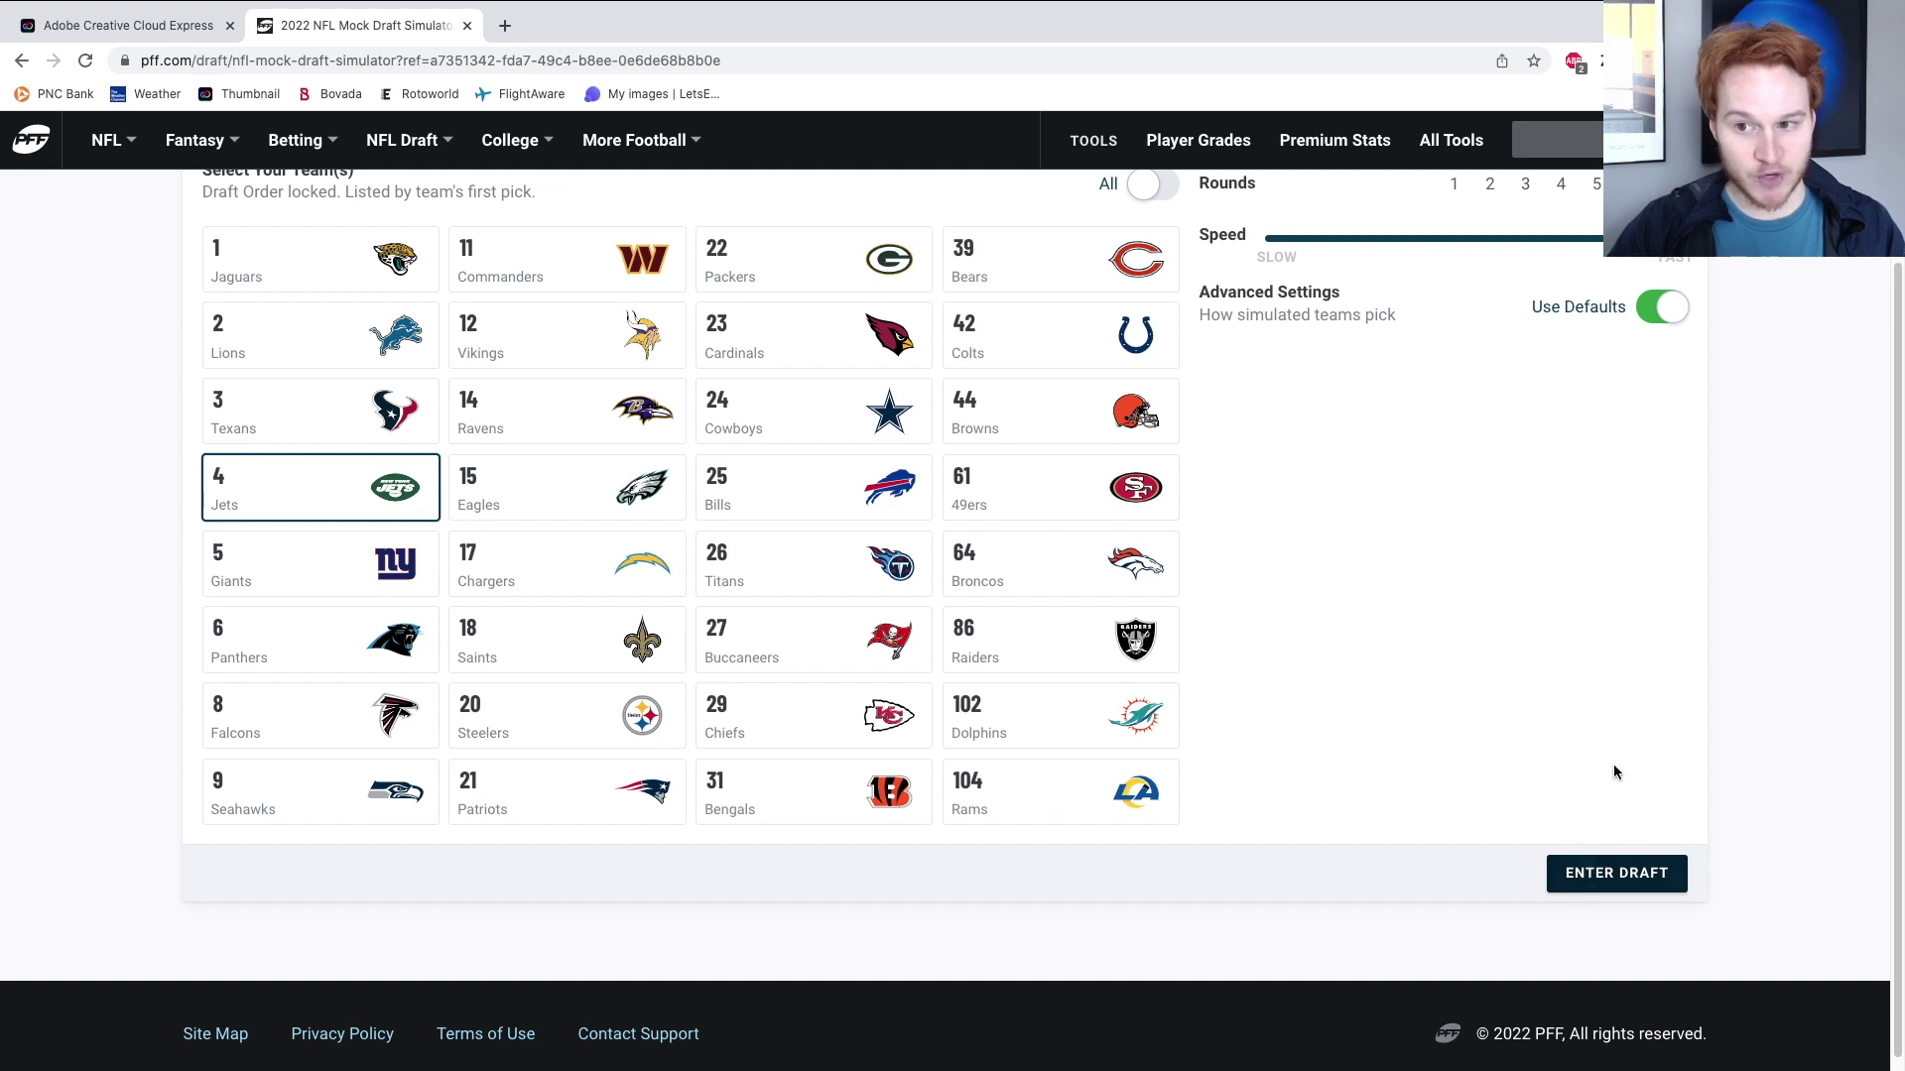
left_click(1647, 883)
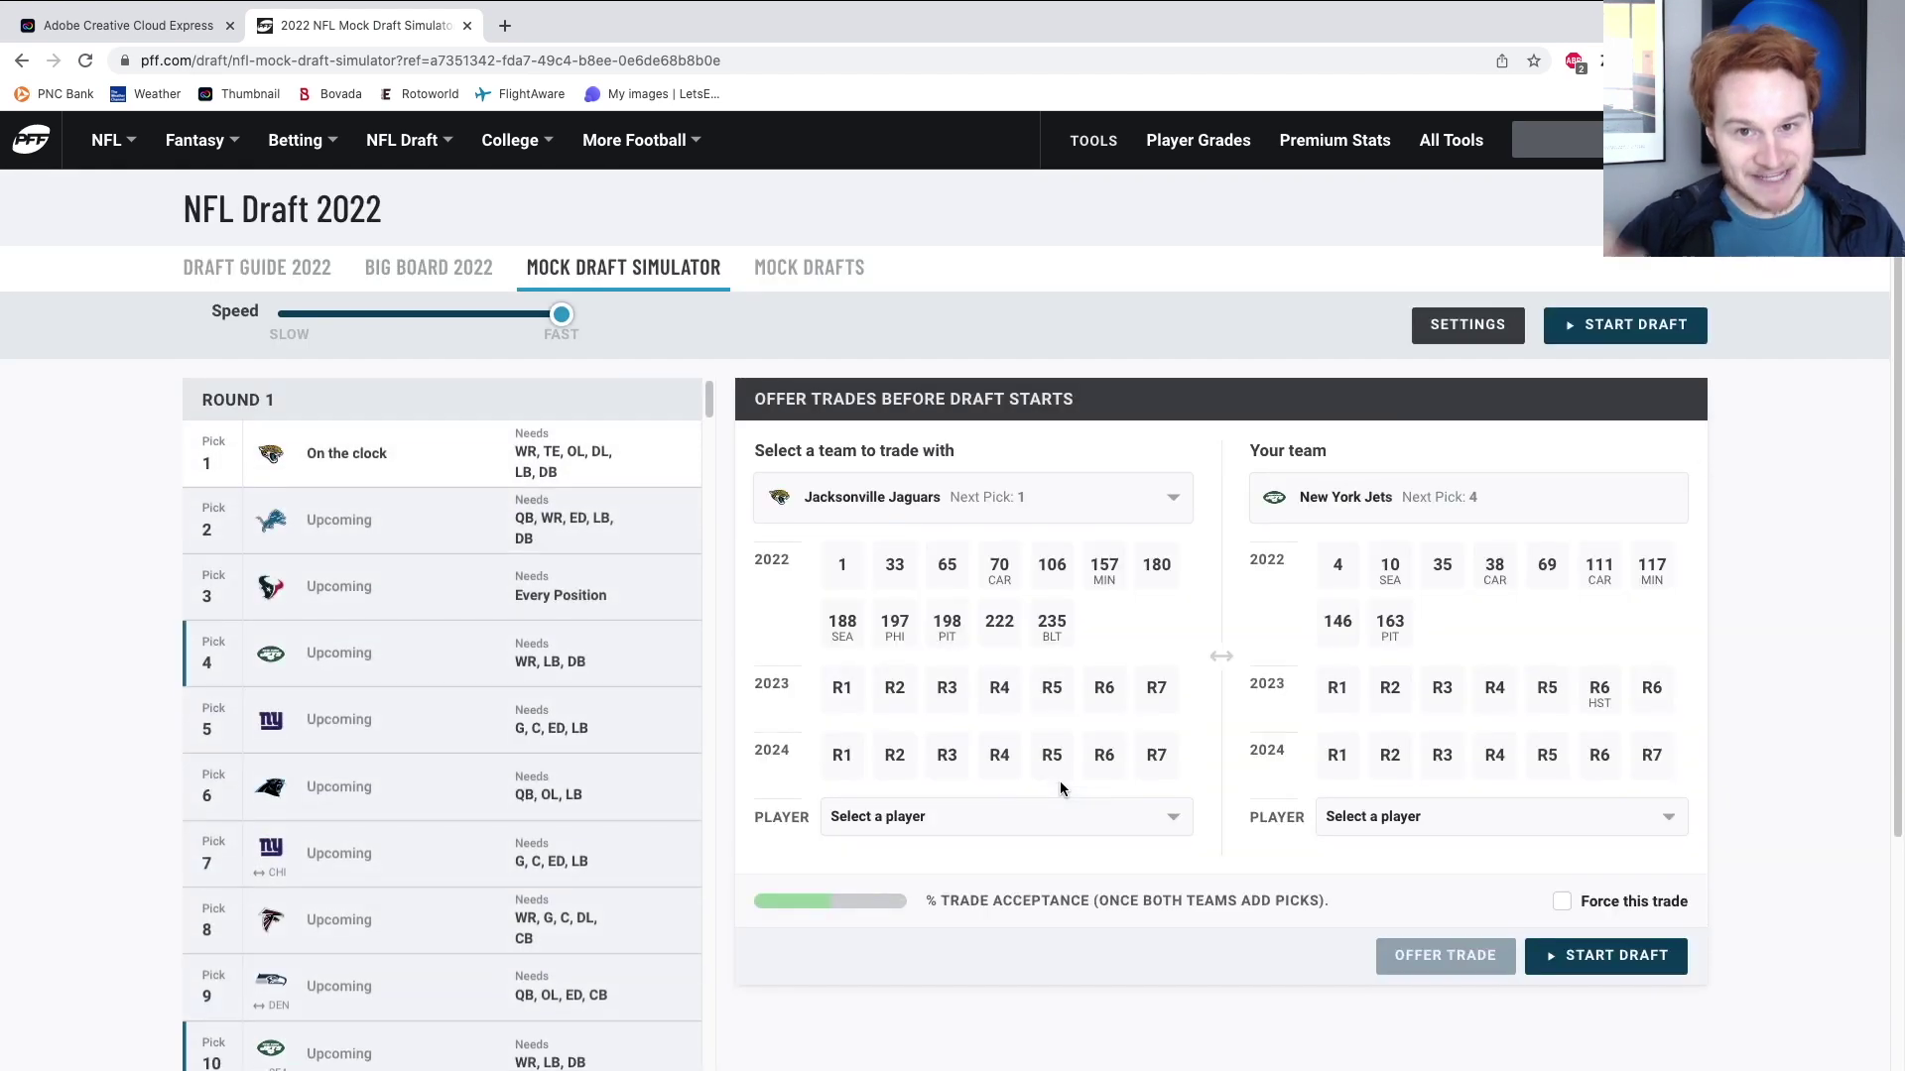
Examine the pre-draft trade form and the Jaguars players available for trade.
scroll(1061, 784, "down", 2)
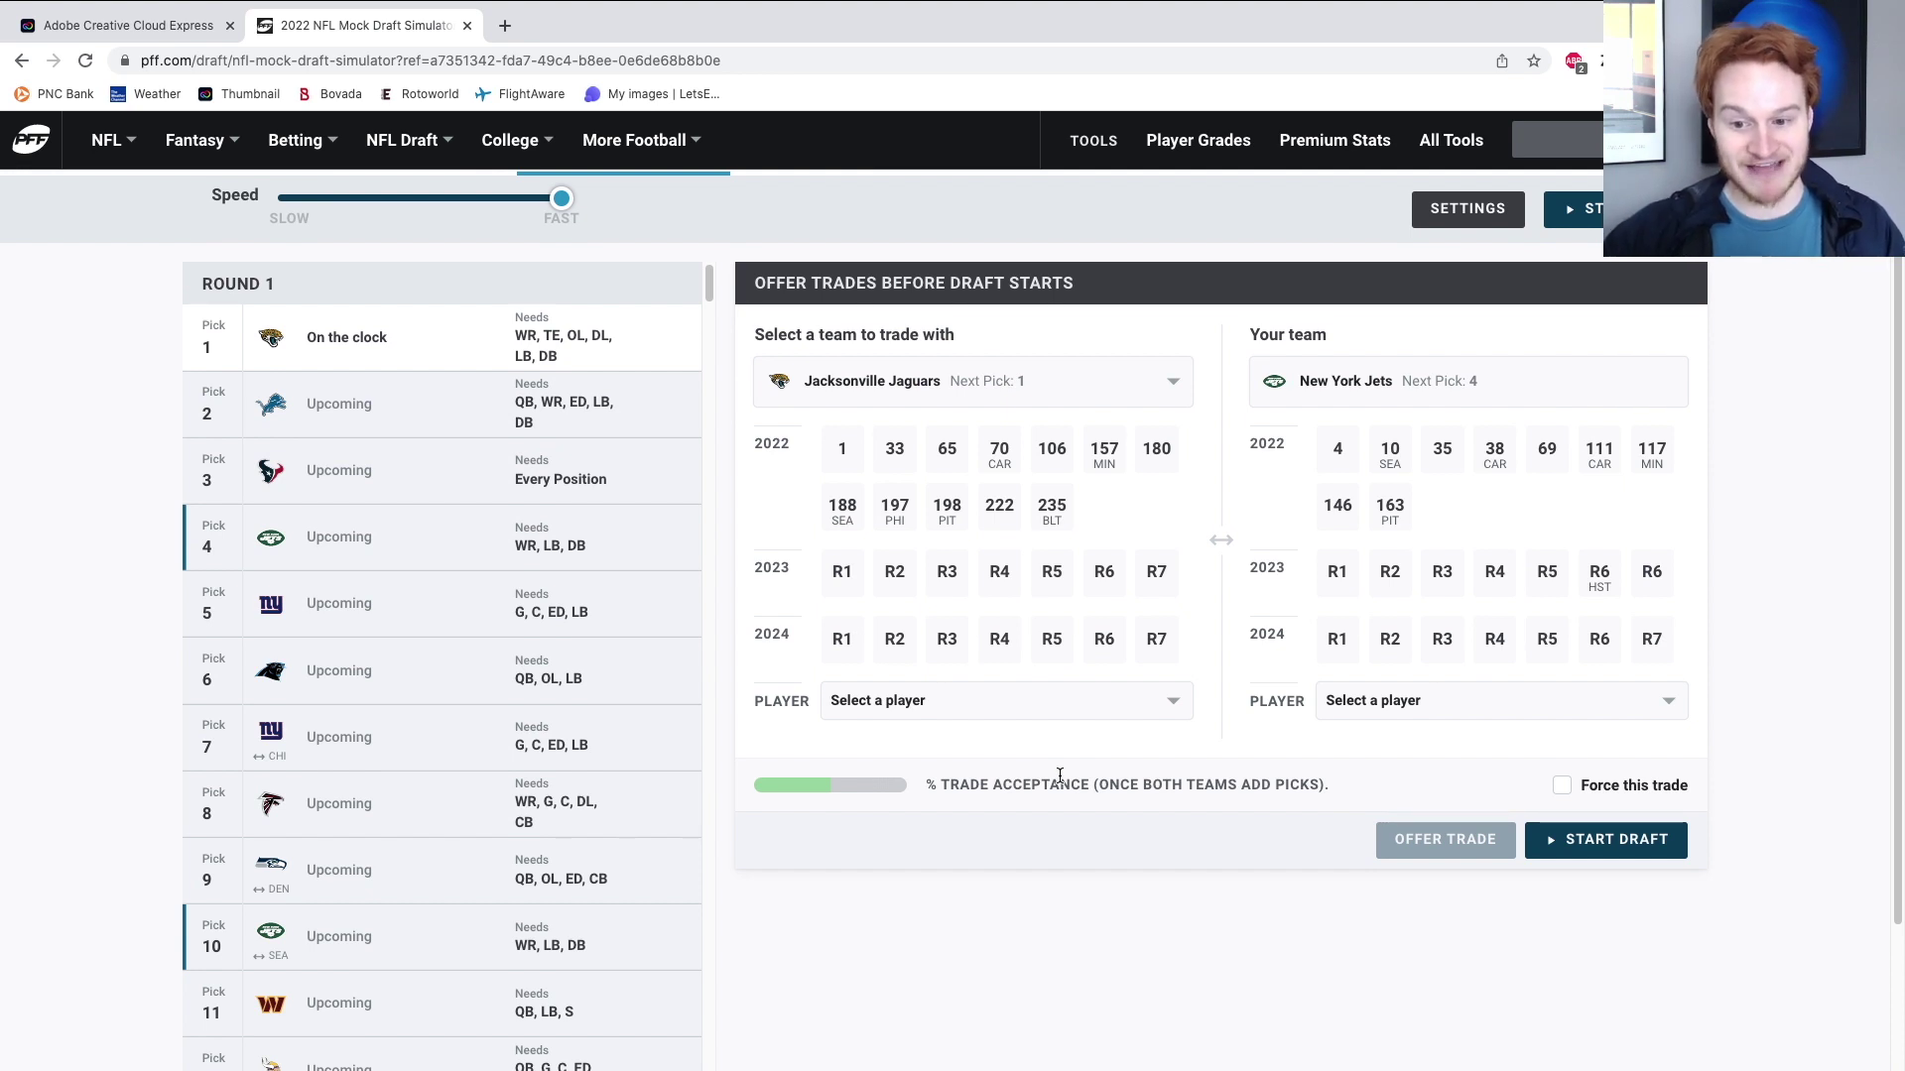
scroll(1321, 726, "down", 3)
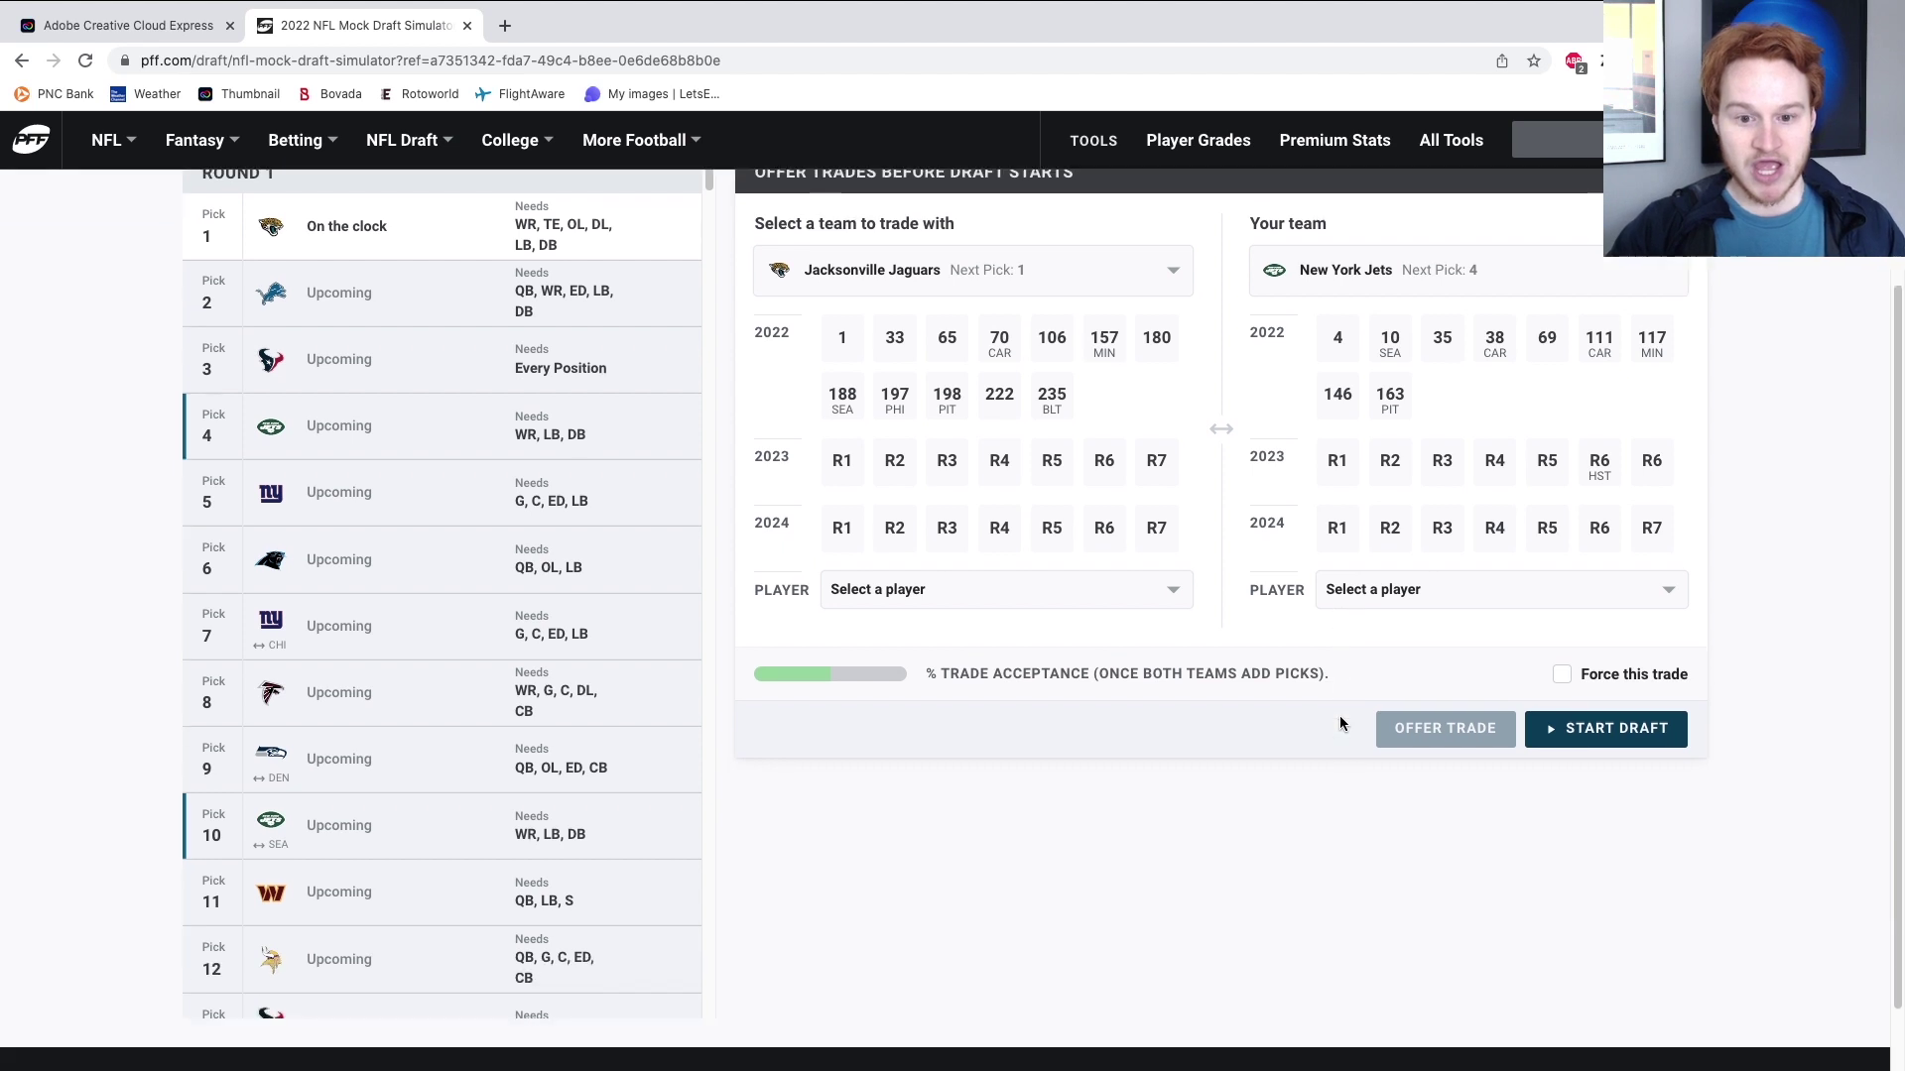
left_click(1165, 552)
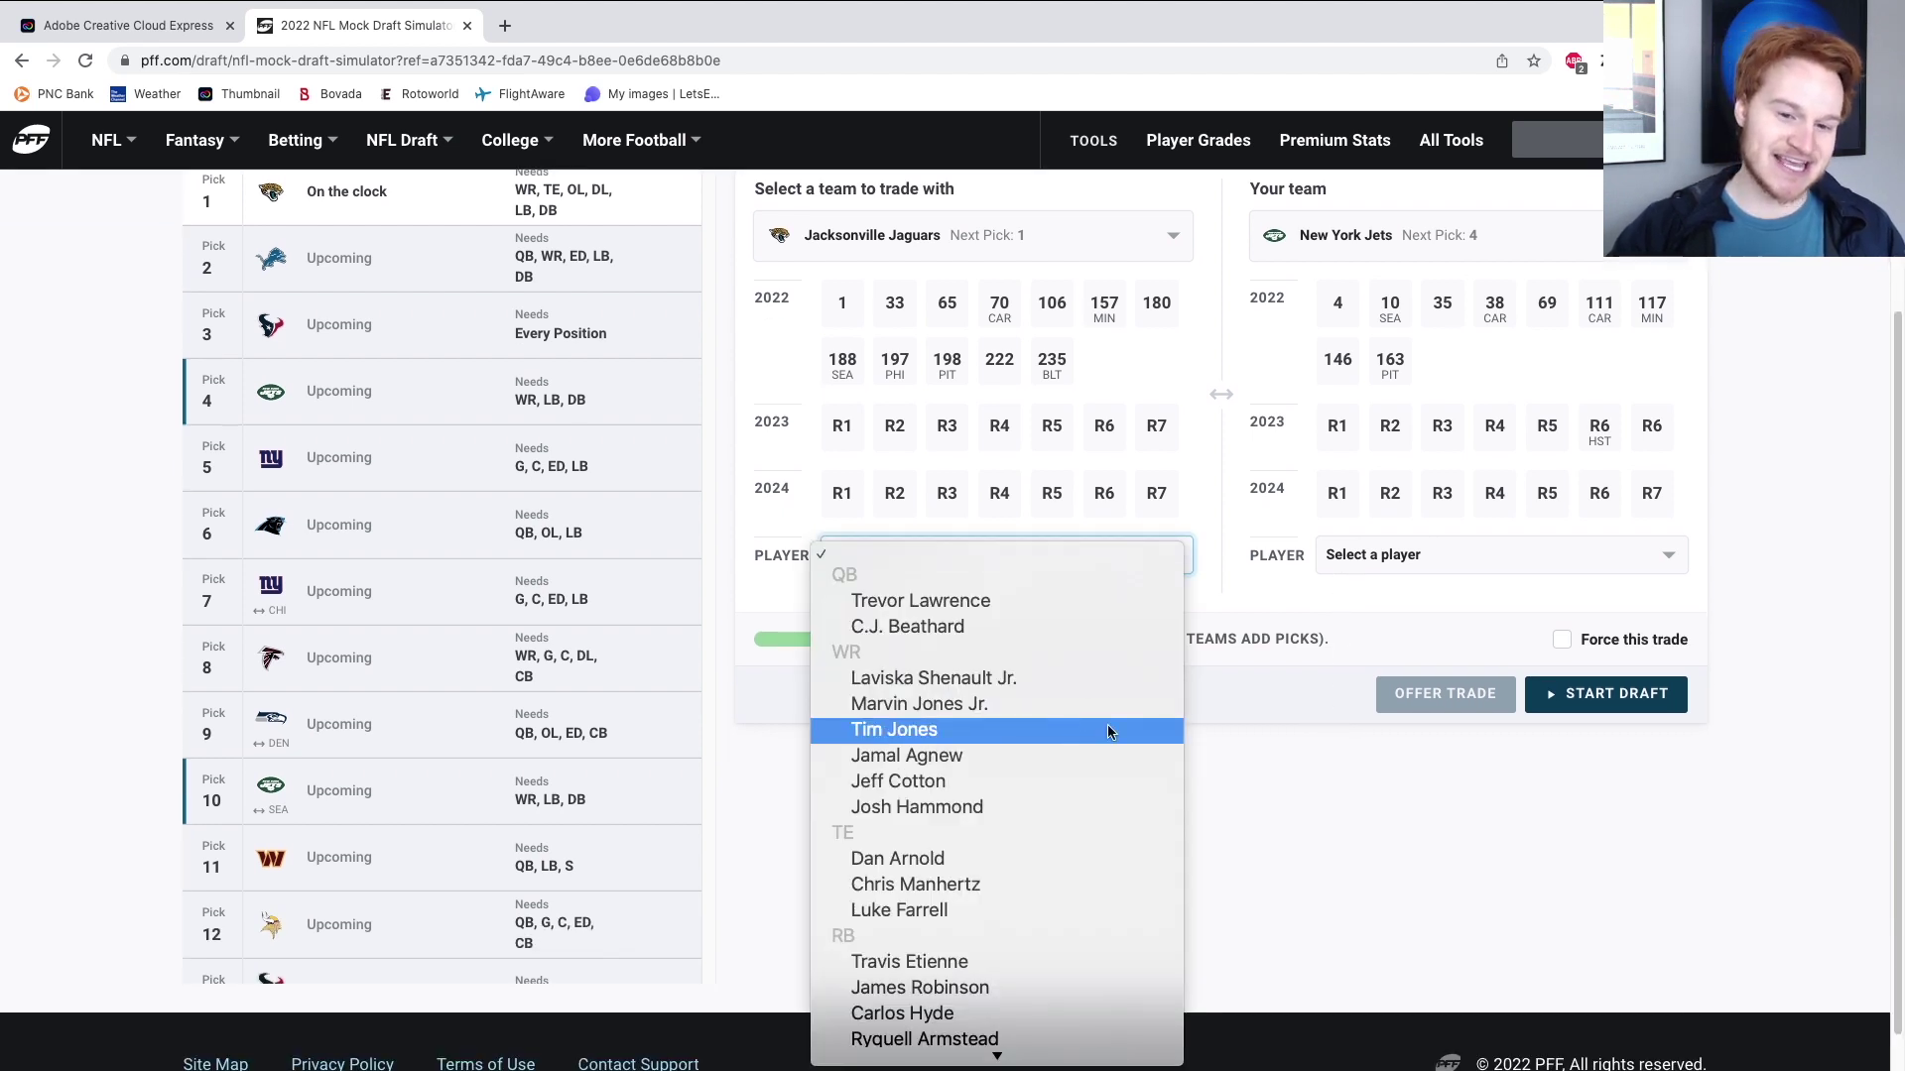
left_click(1350, 838)
left_click(1151, 548)
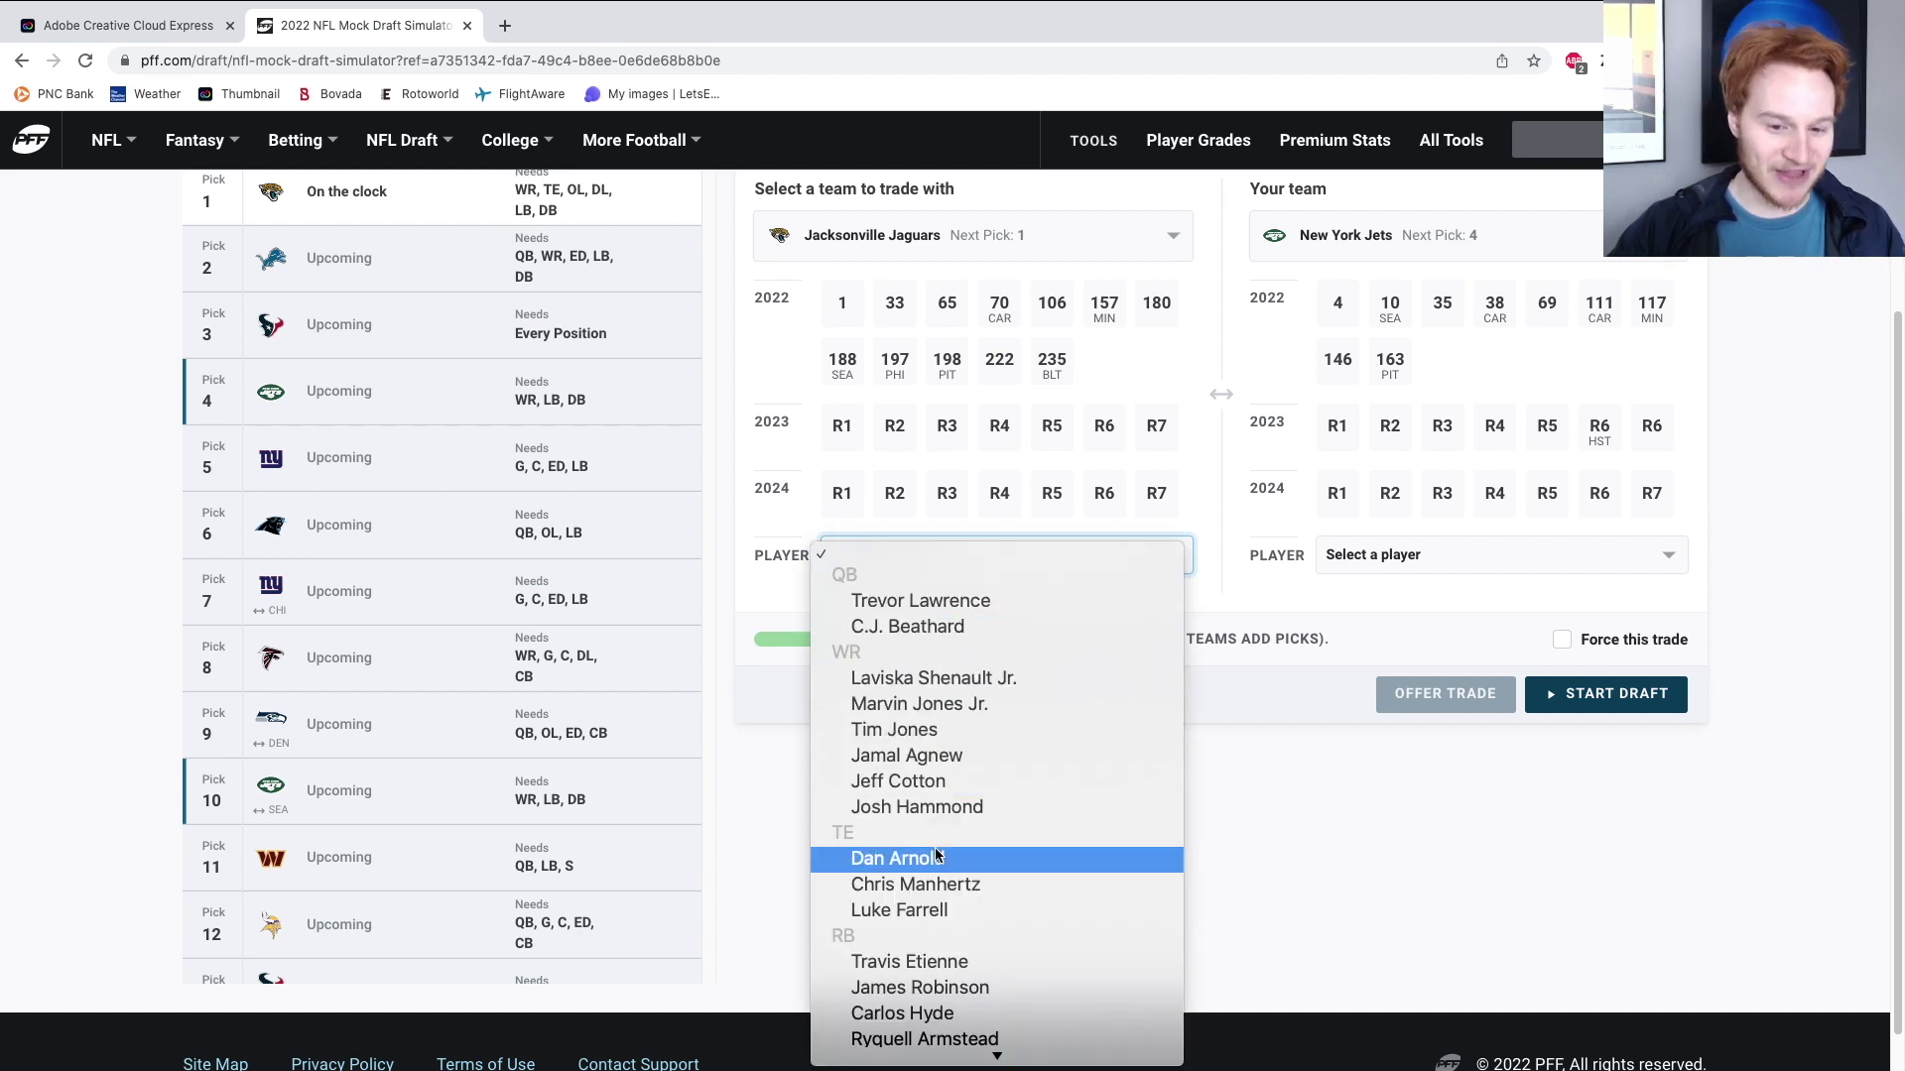
left_click(1426, 822)
scroll(1404, 828, "up", 2)
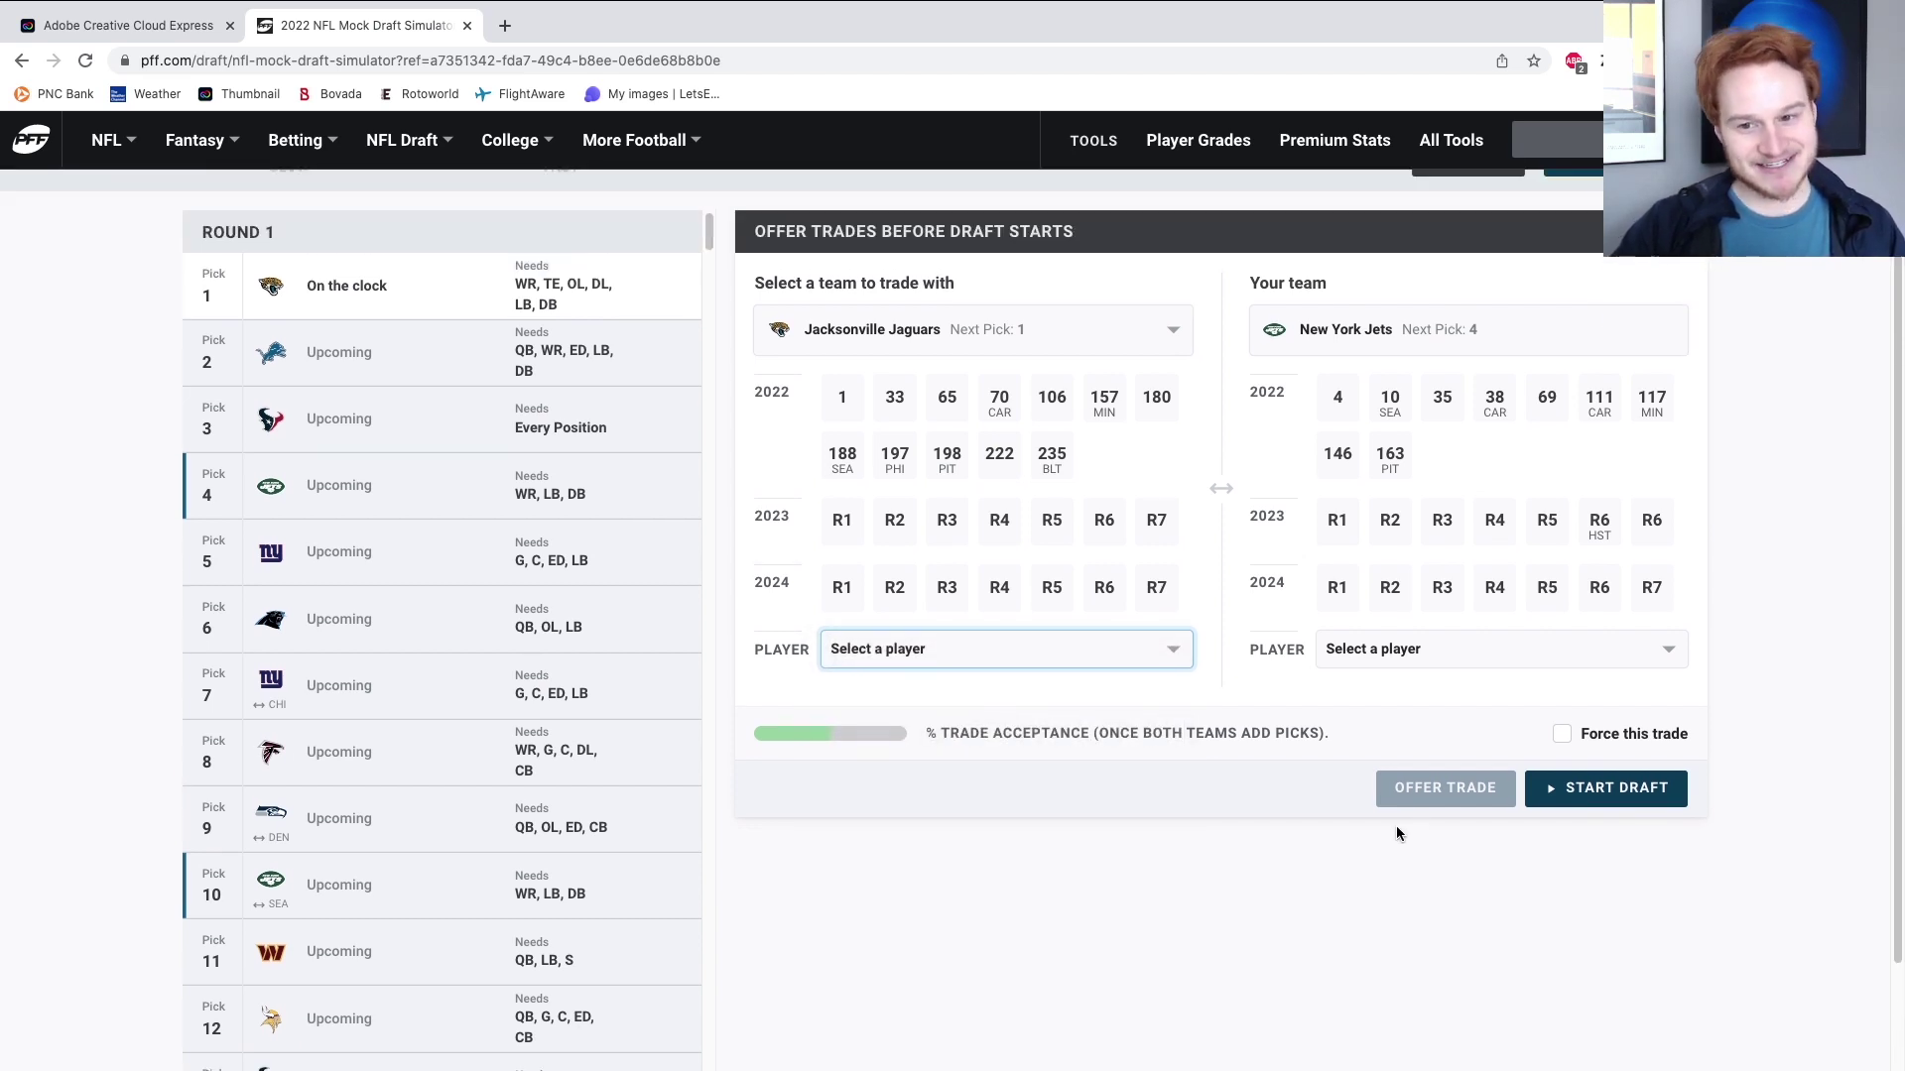
scroll(1680, 598, "up", 3)
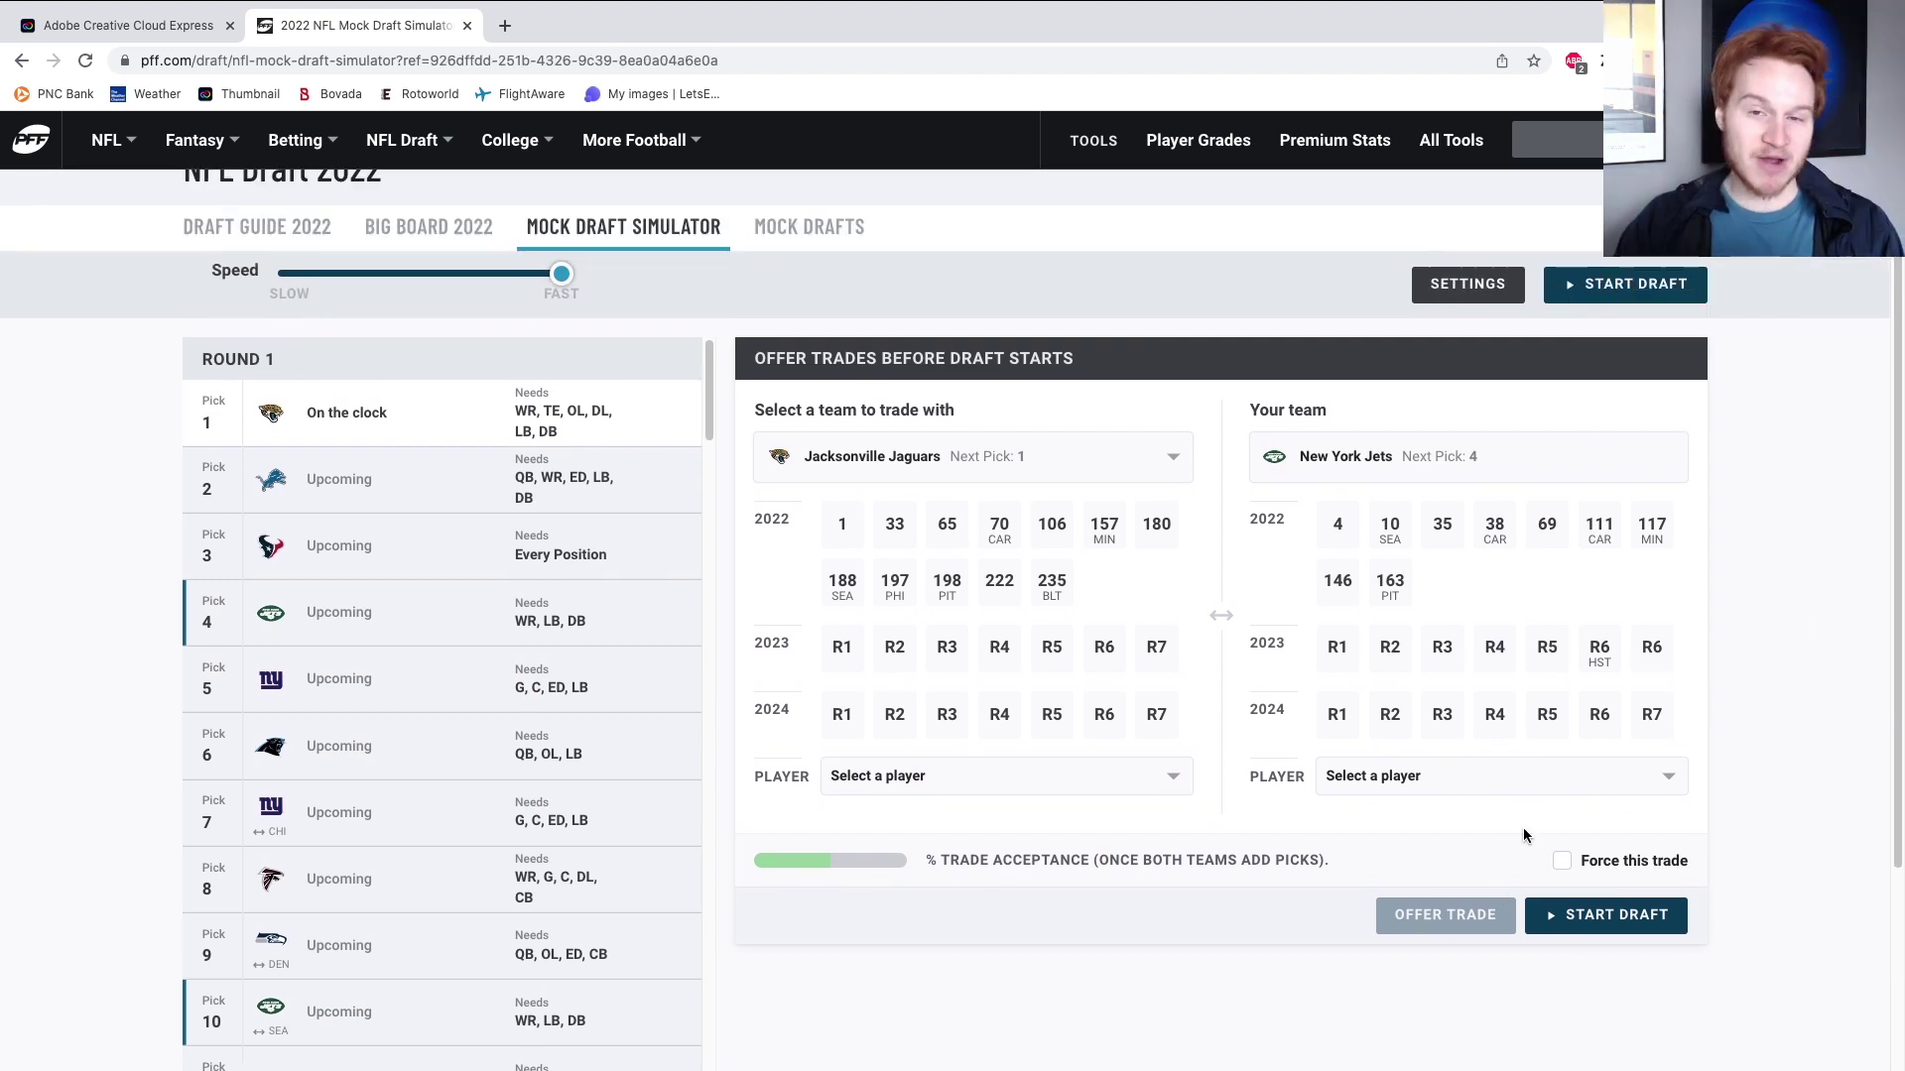
Start the draft and open the trade options for the Jets' pick 4.
left_click(1597, 915)
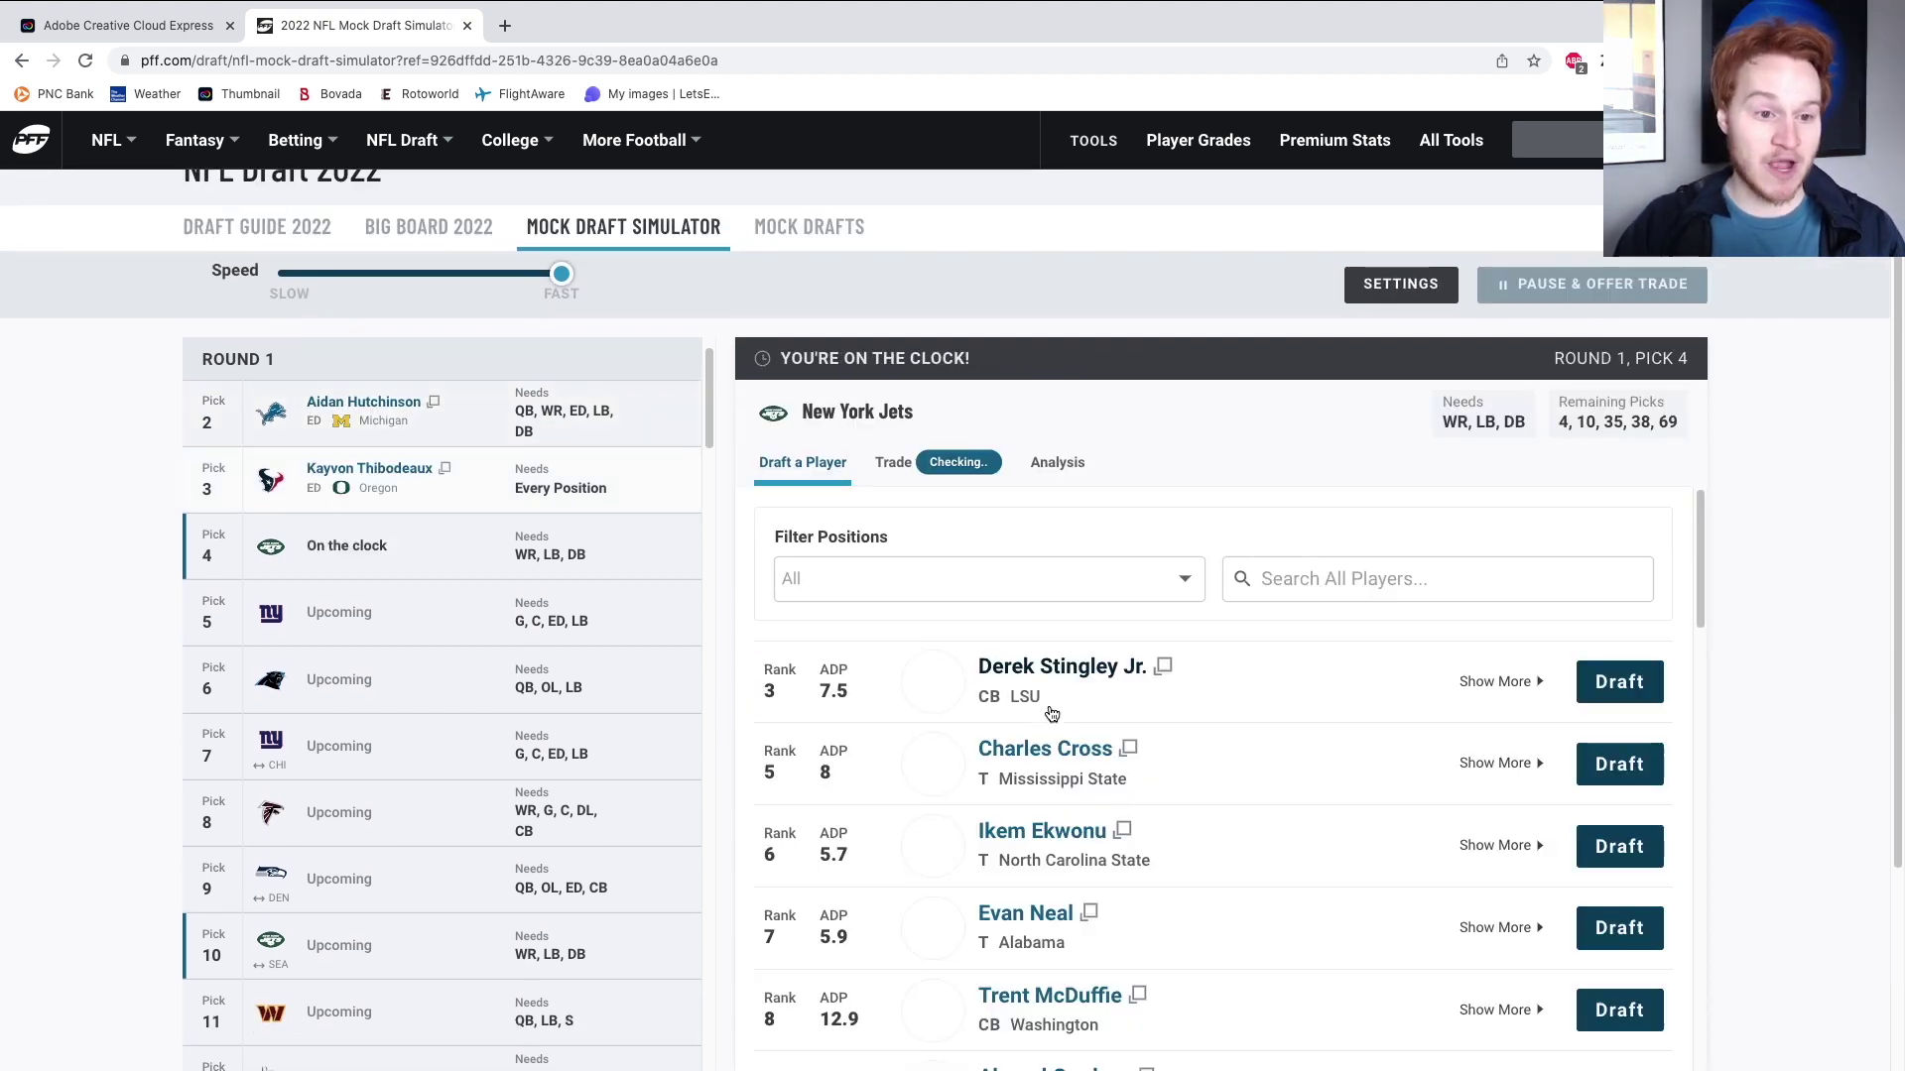
scroll(1048, 413, "down", 1)
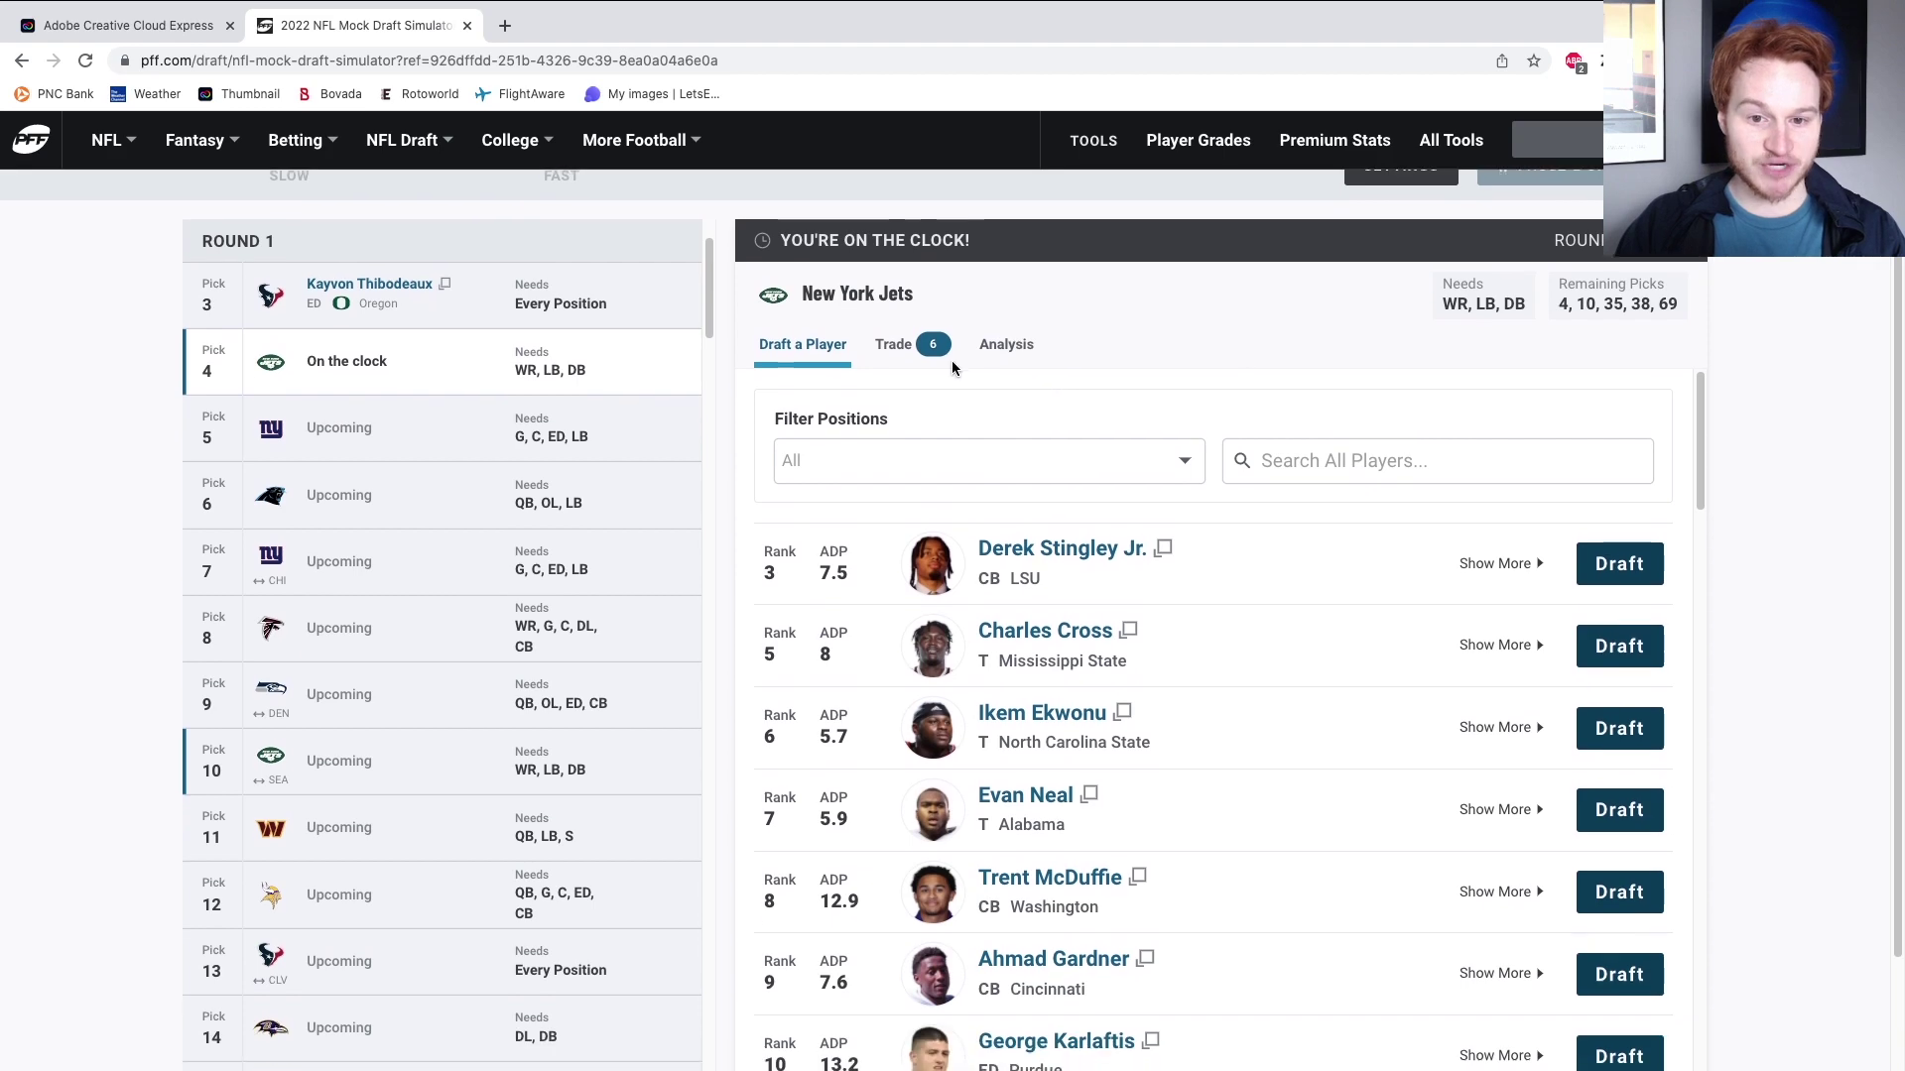
scroll(1181, 387, "down", 1)
left_click(892, 343)
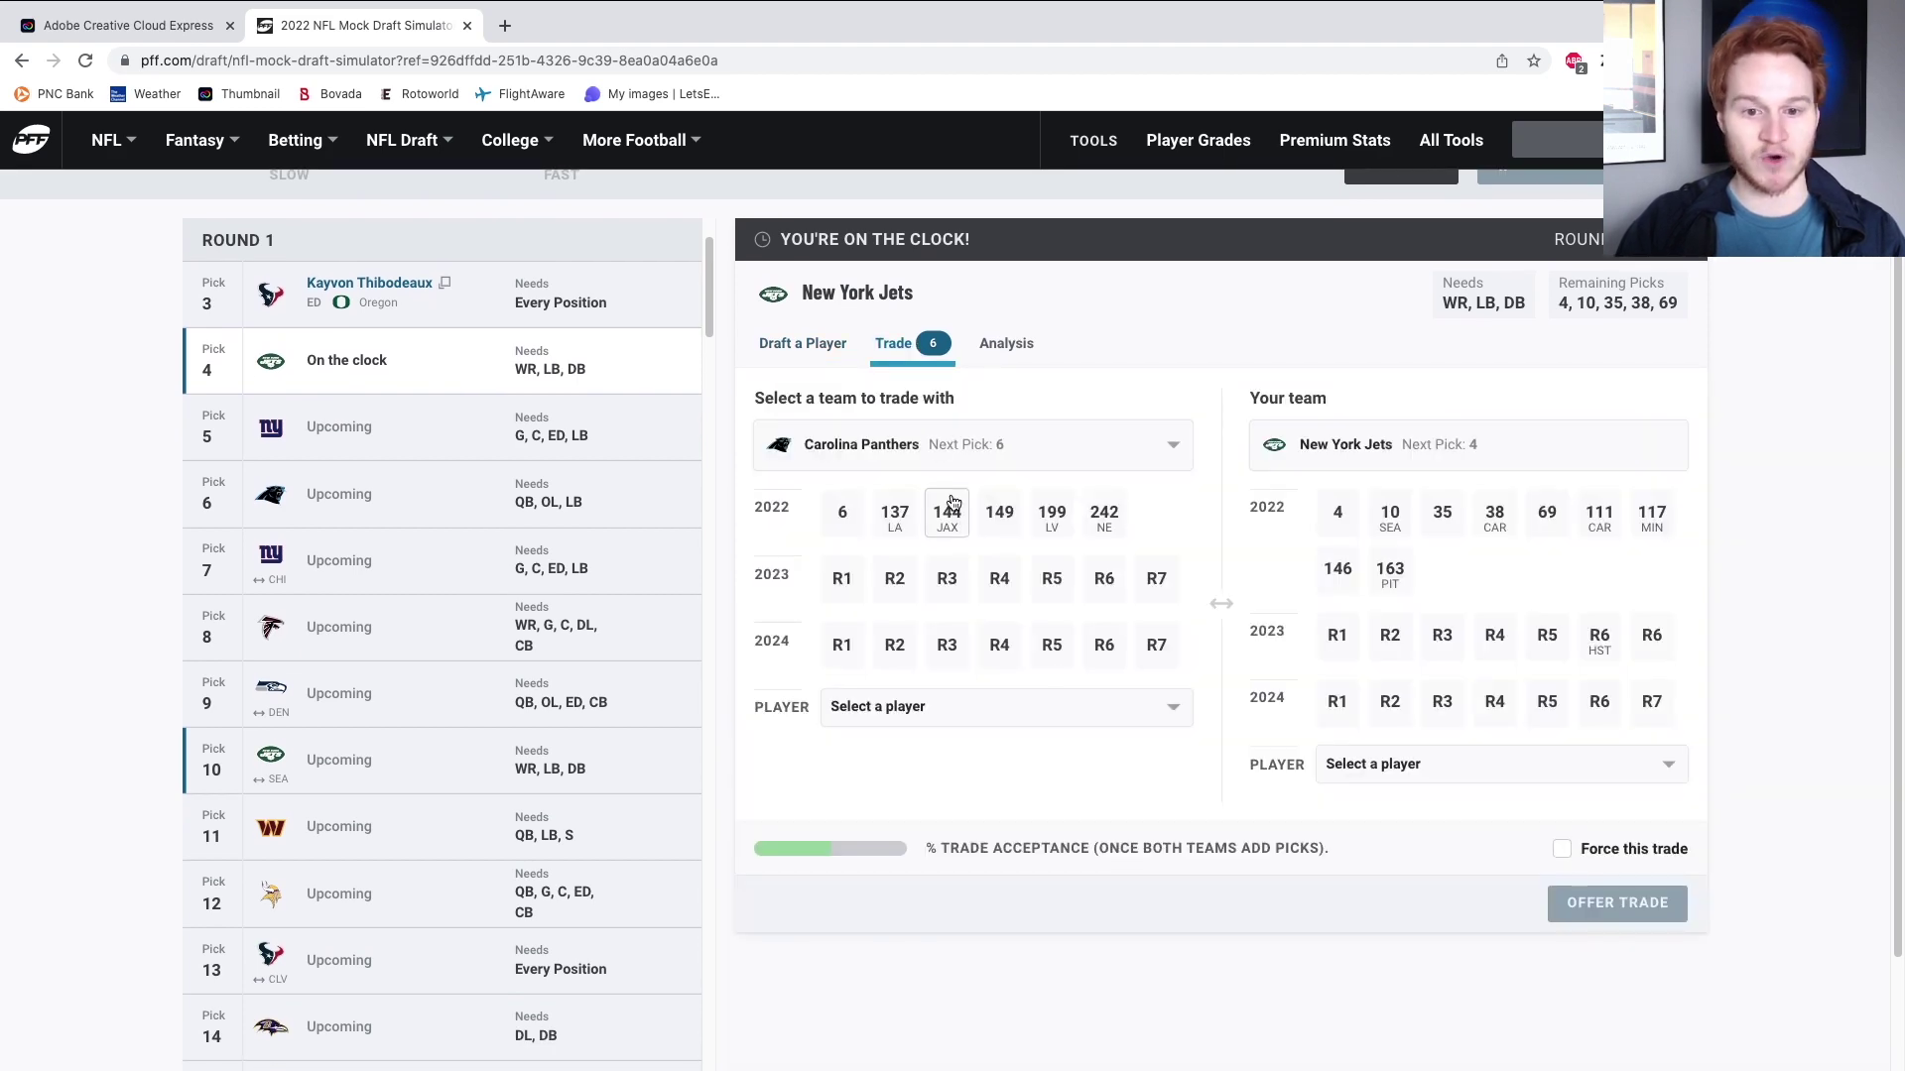
Try to trade the Jets' pick 4 to the Houston Texans for their 2022 picks 13, 37, 68 and 80.
left_click(972, 445)
left_click(873, 439)
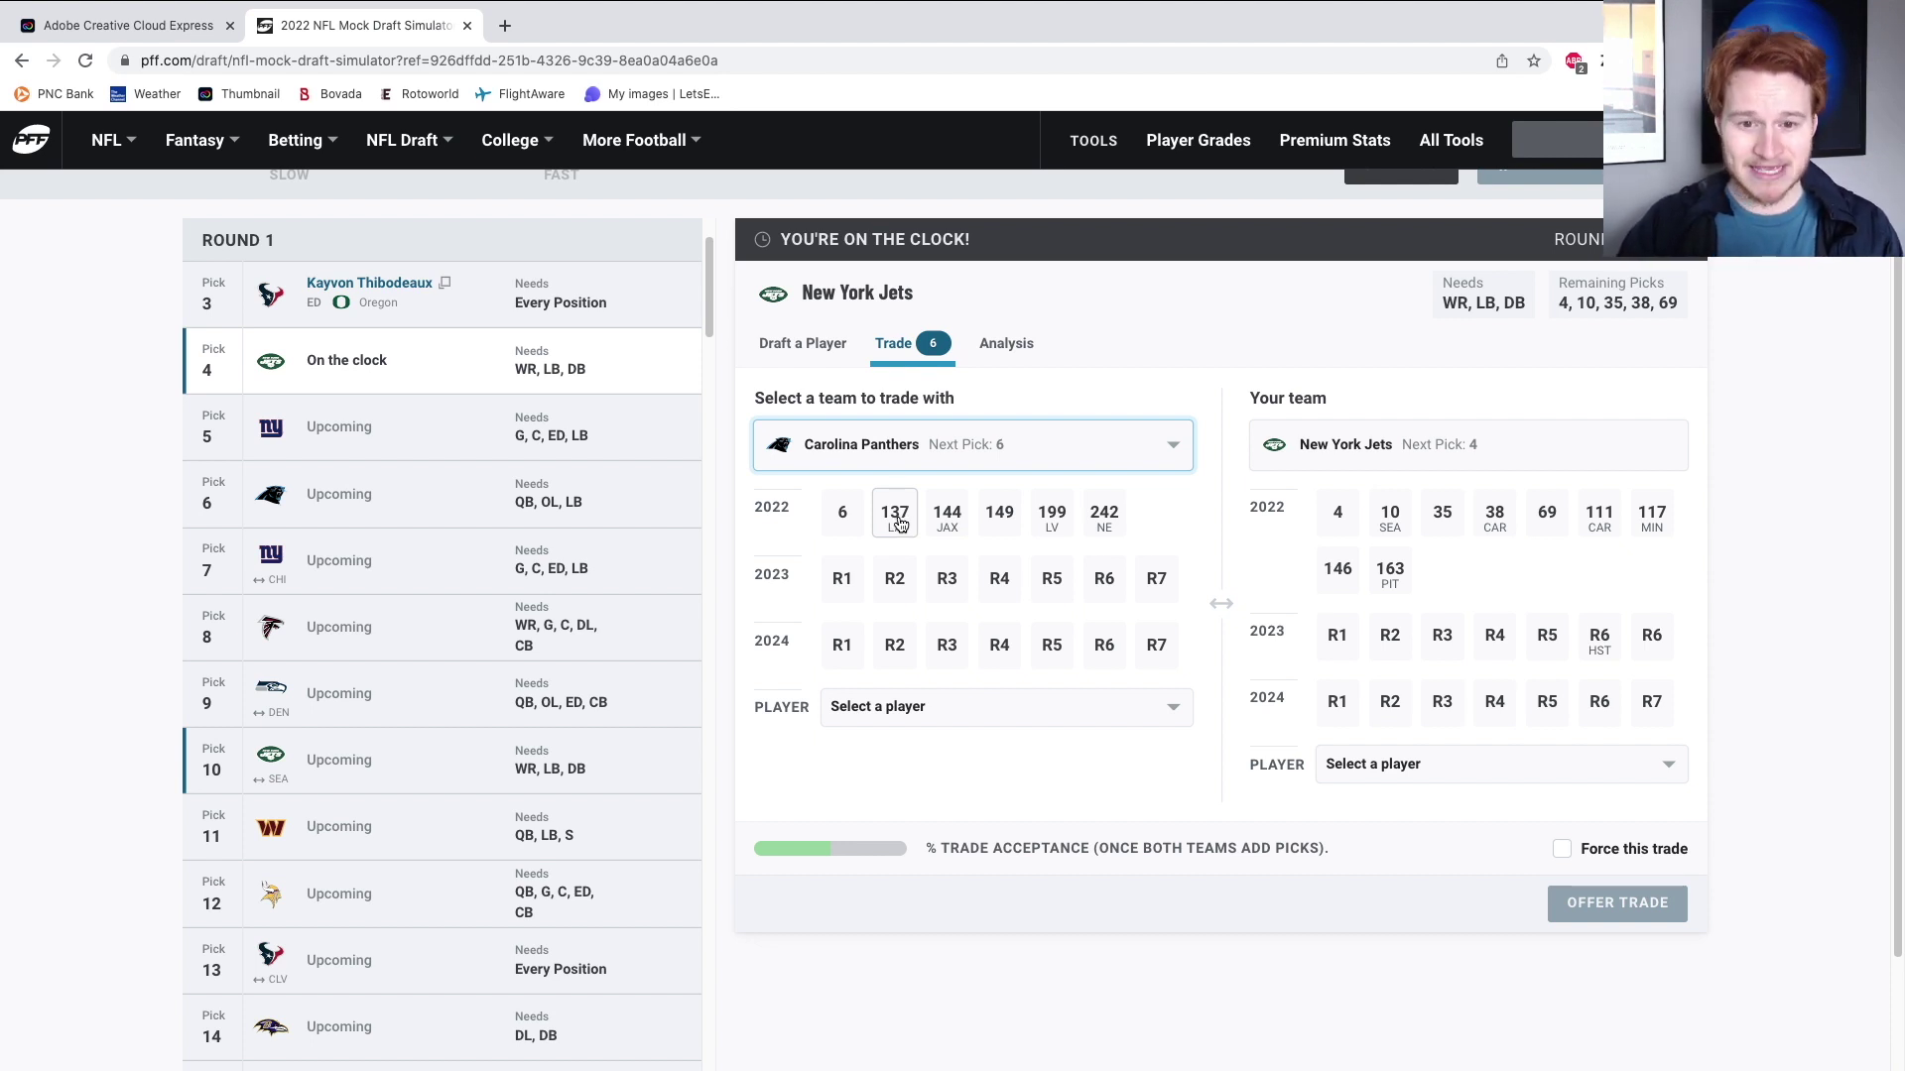
left_click(905, 446)
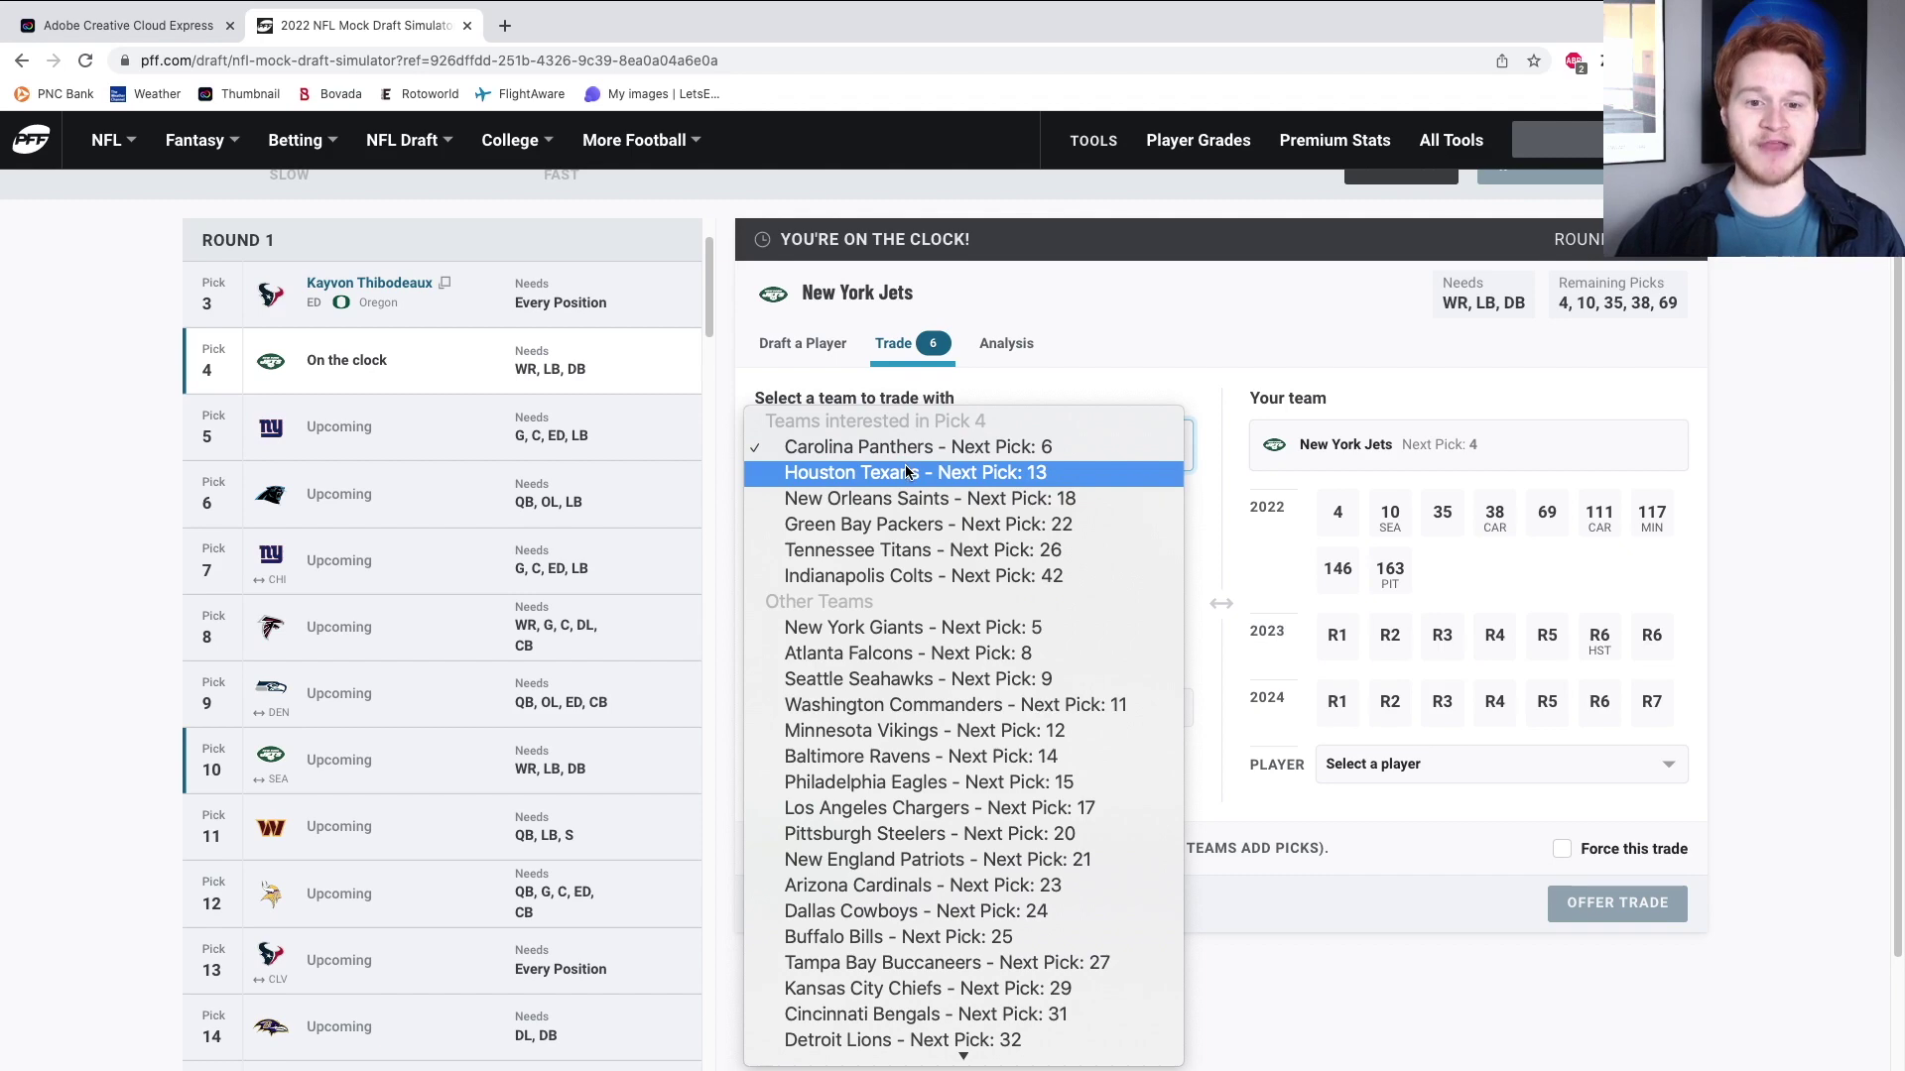
left_click(907, 473)
left_click(1330, 515)
left_click(895, 512)
left_click(947, 513)
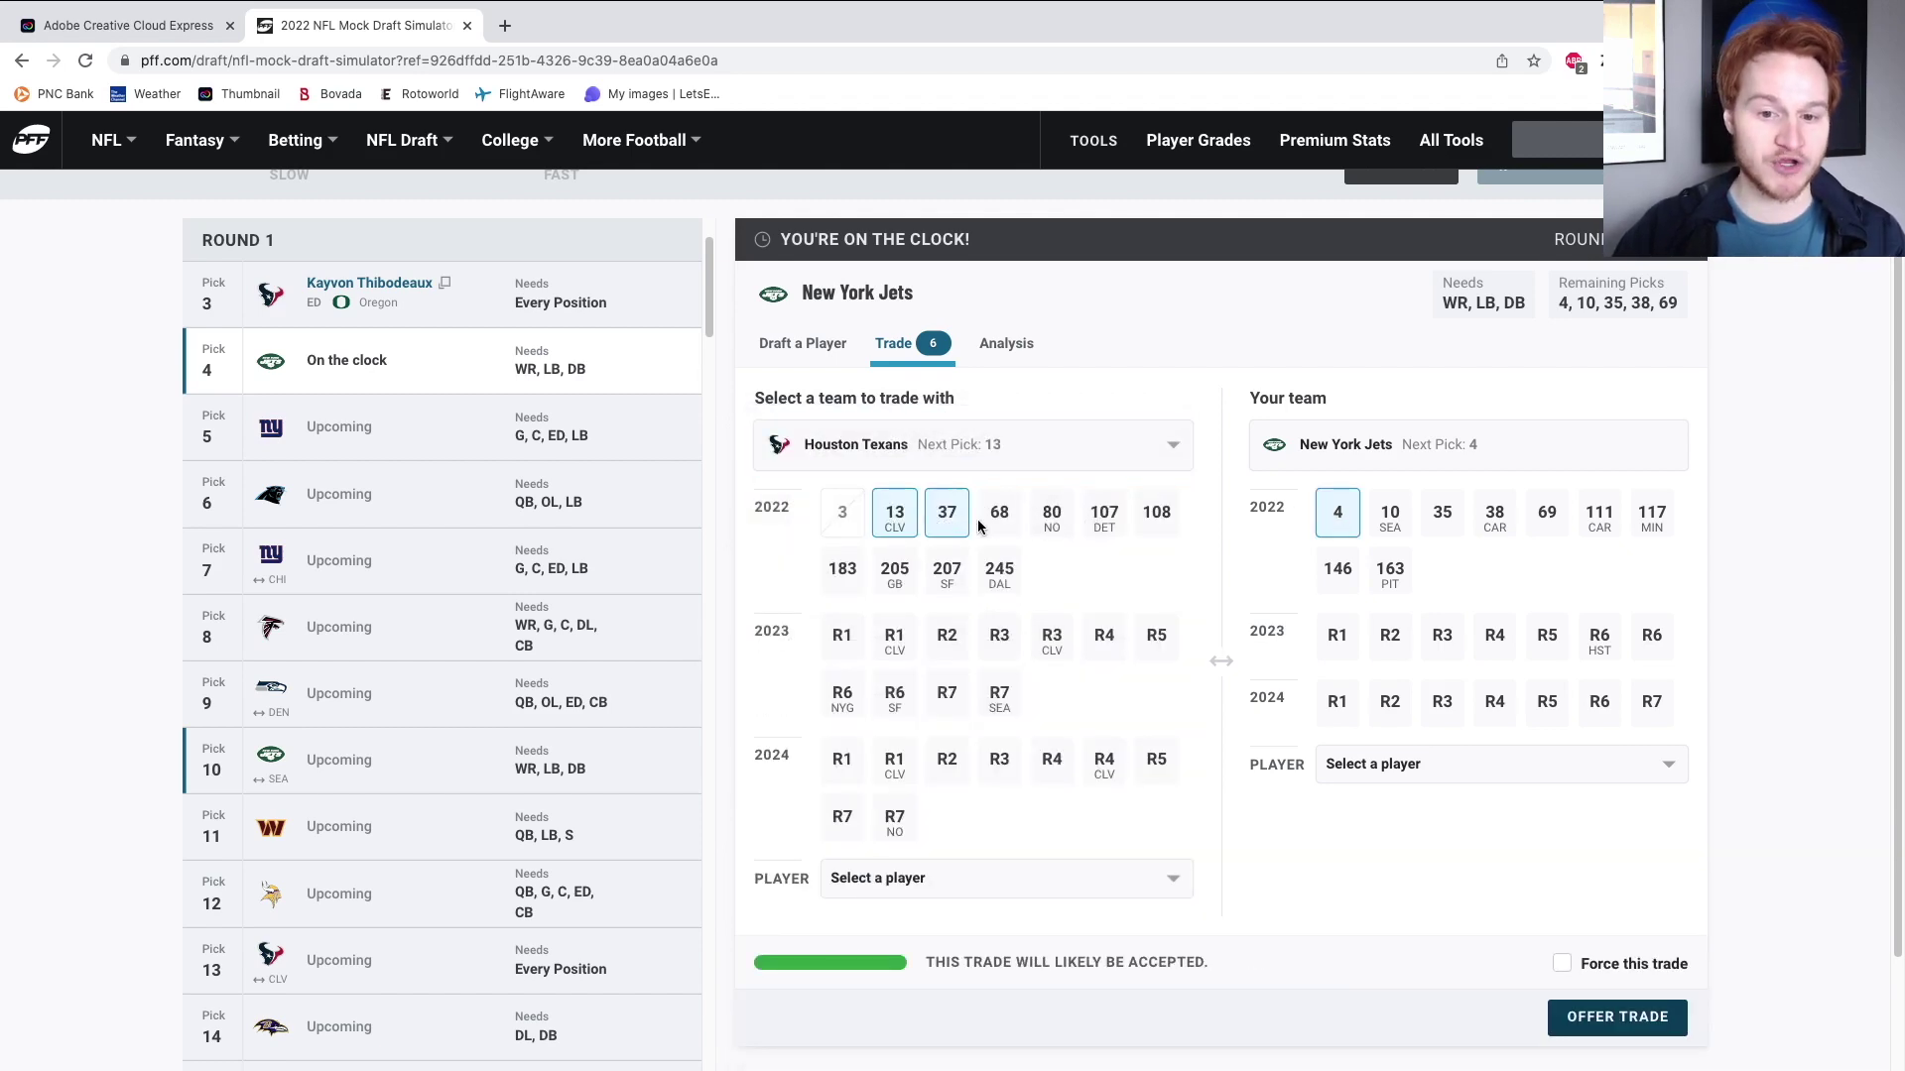
left_click(997, 515)
left_click(1050, 518)
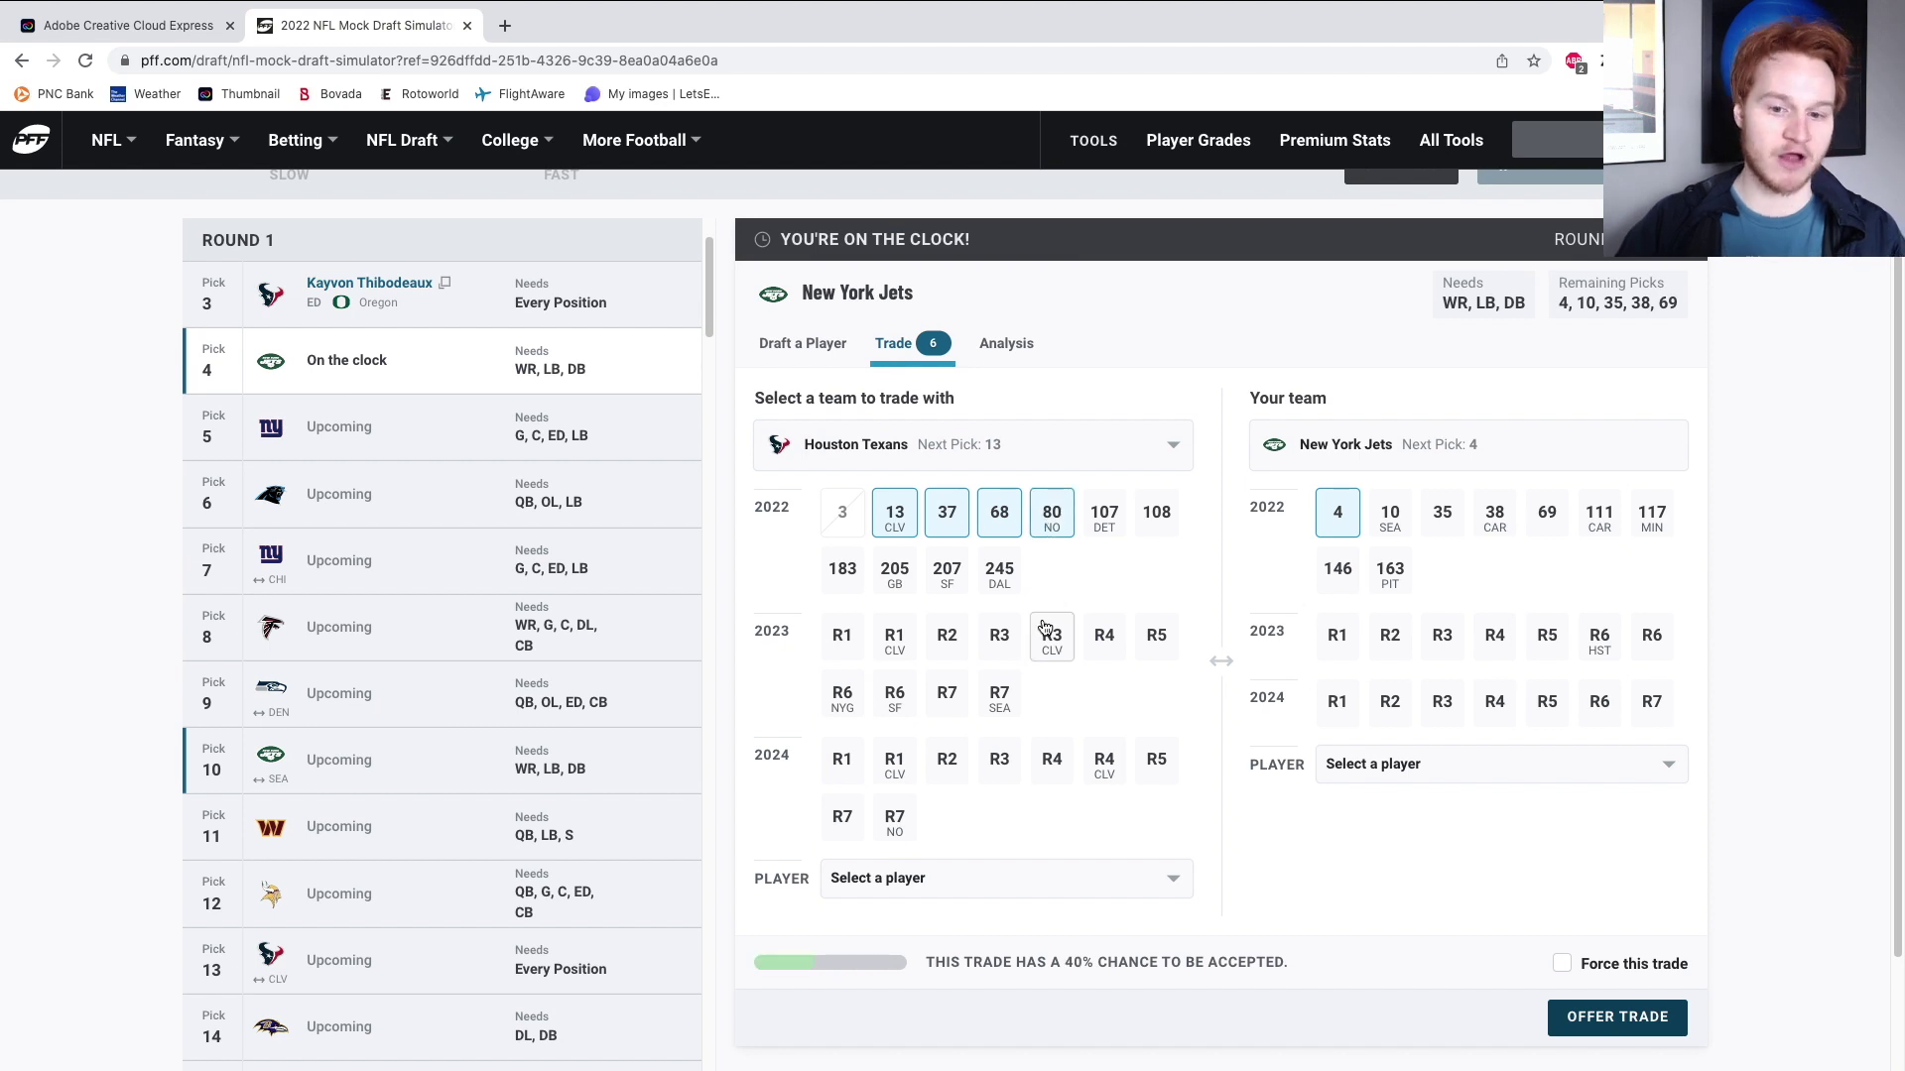
scroll(1043, 627, "down", 1)
left_click(1588, 965)
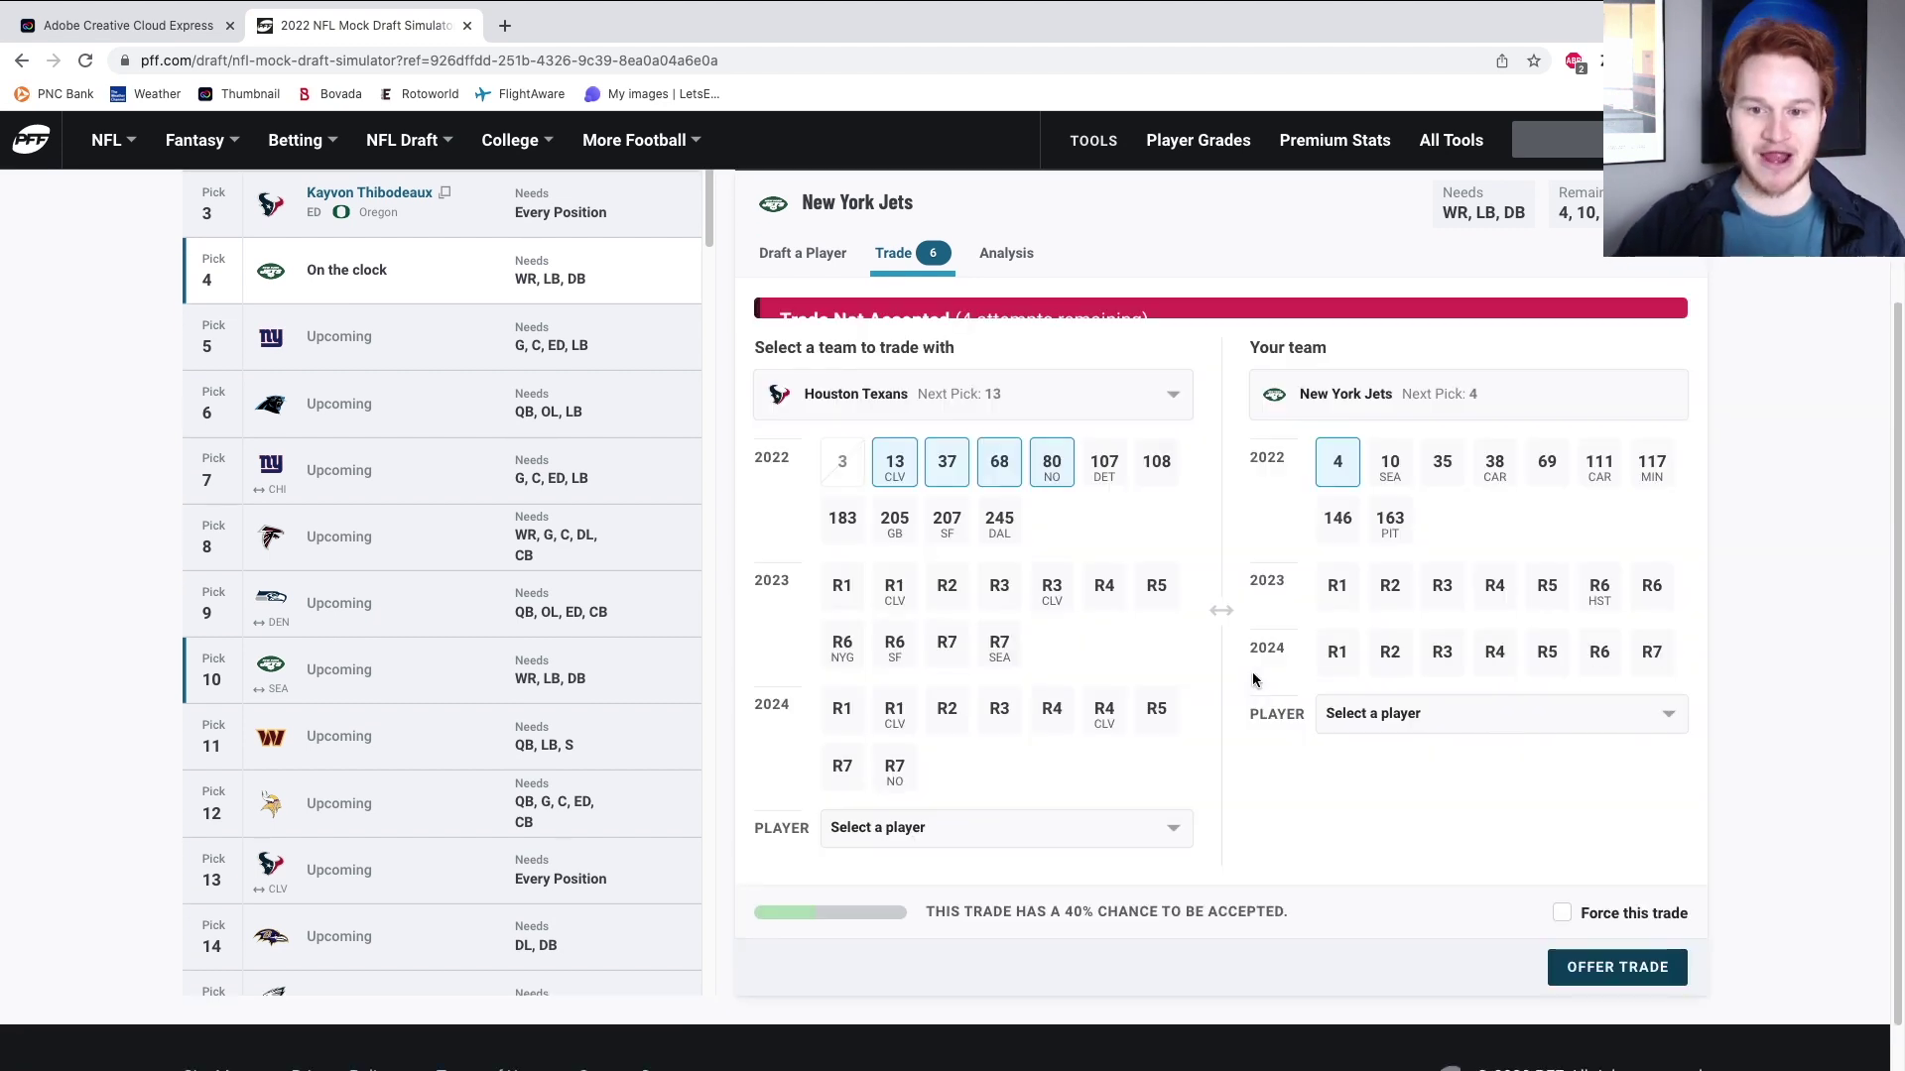
Add the Jets' 2022 pick 117 to the Texans trade and offer it again.
left_click(1067, 478)
left_click(1067, 478)
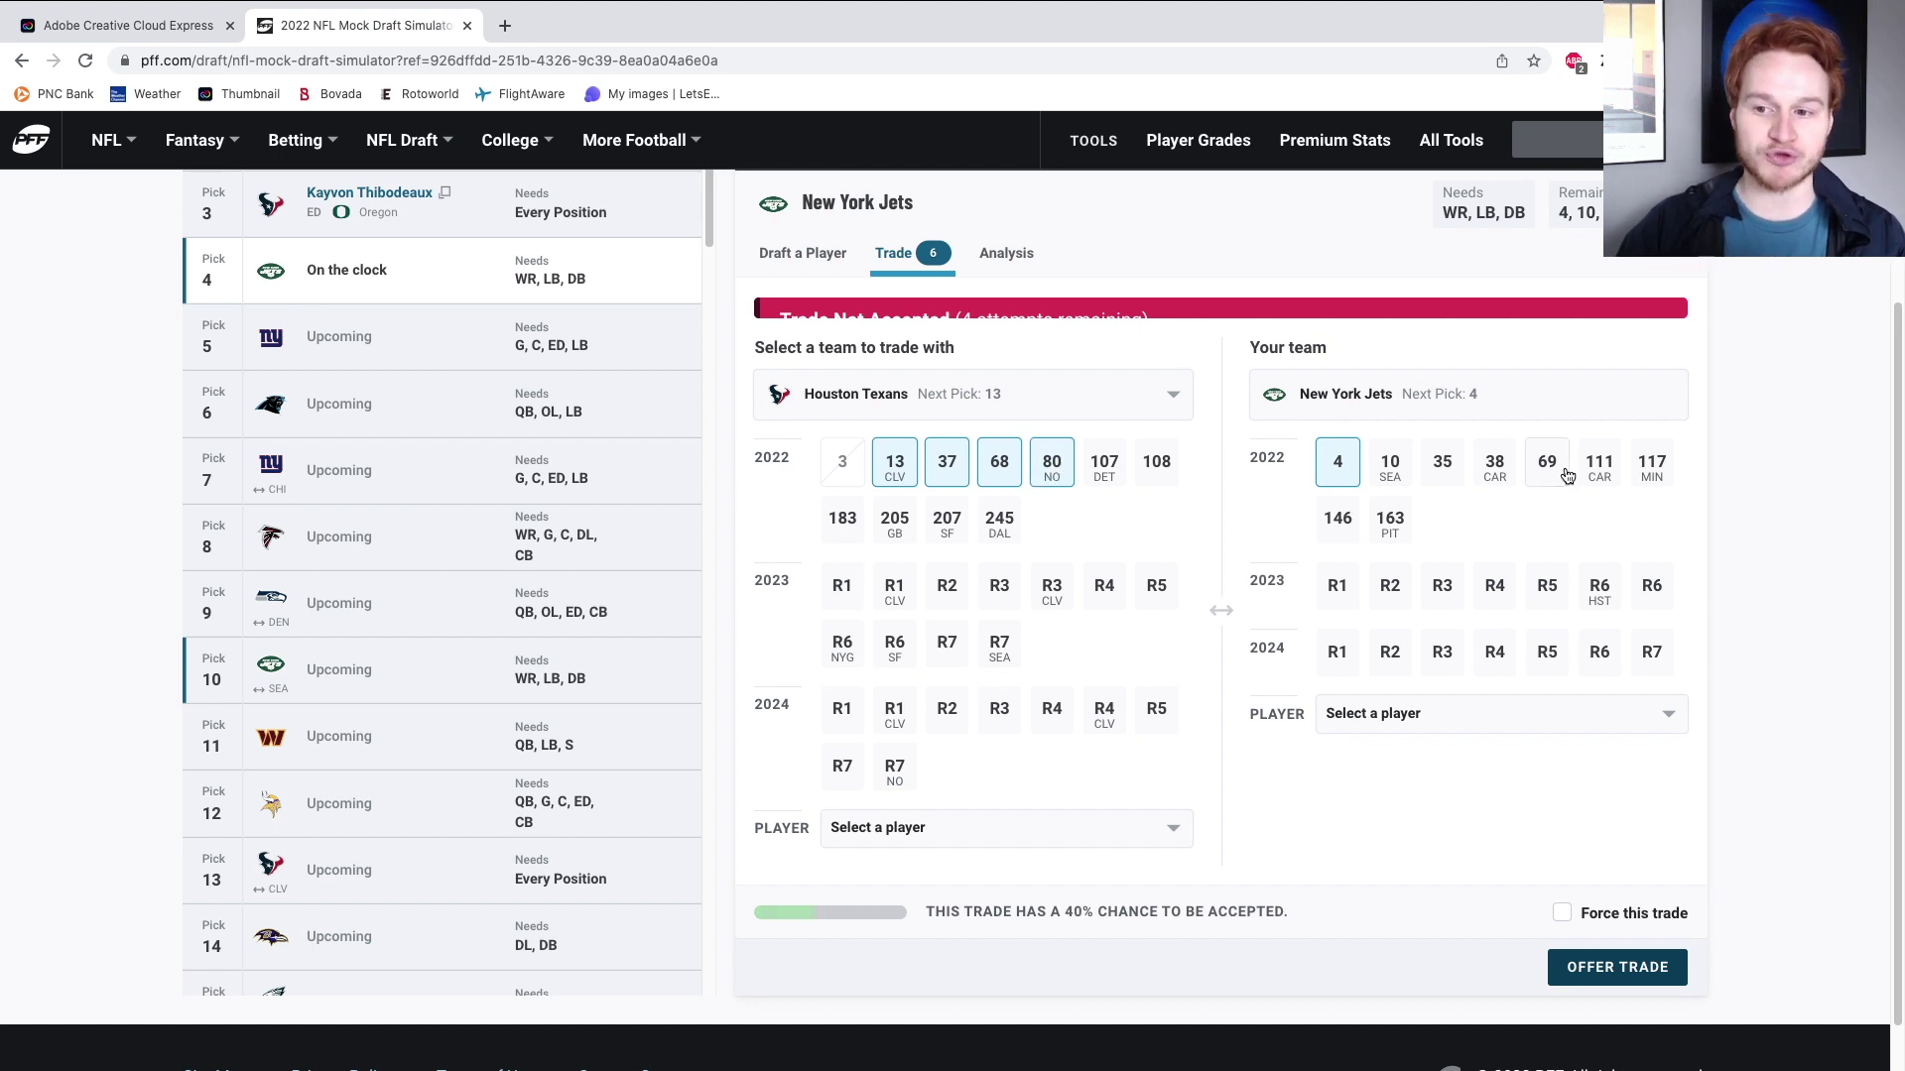
left_click(1650, 473)
left_click(1627, 967)
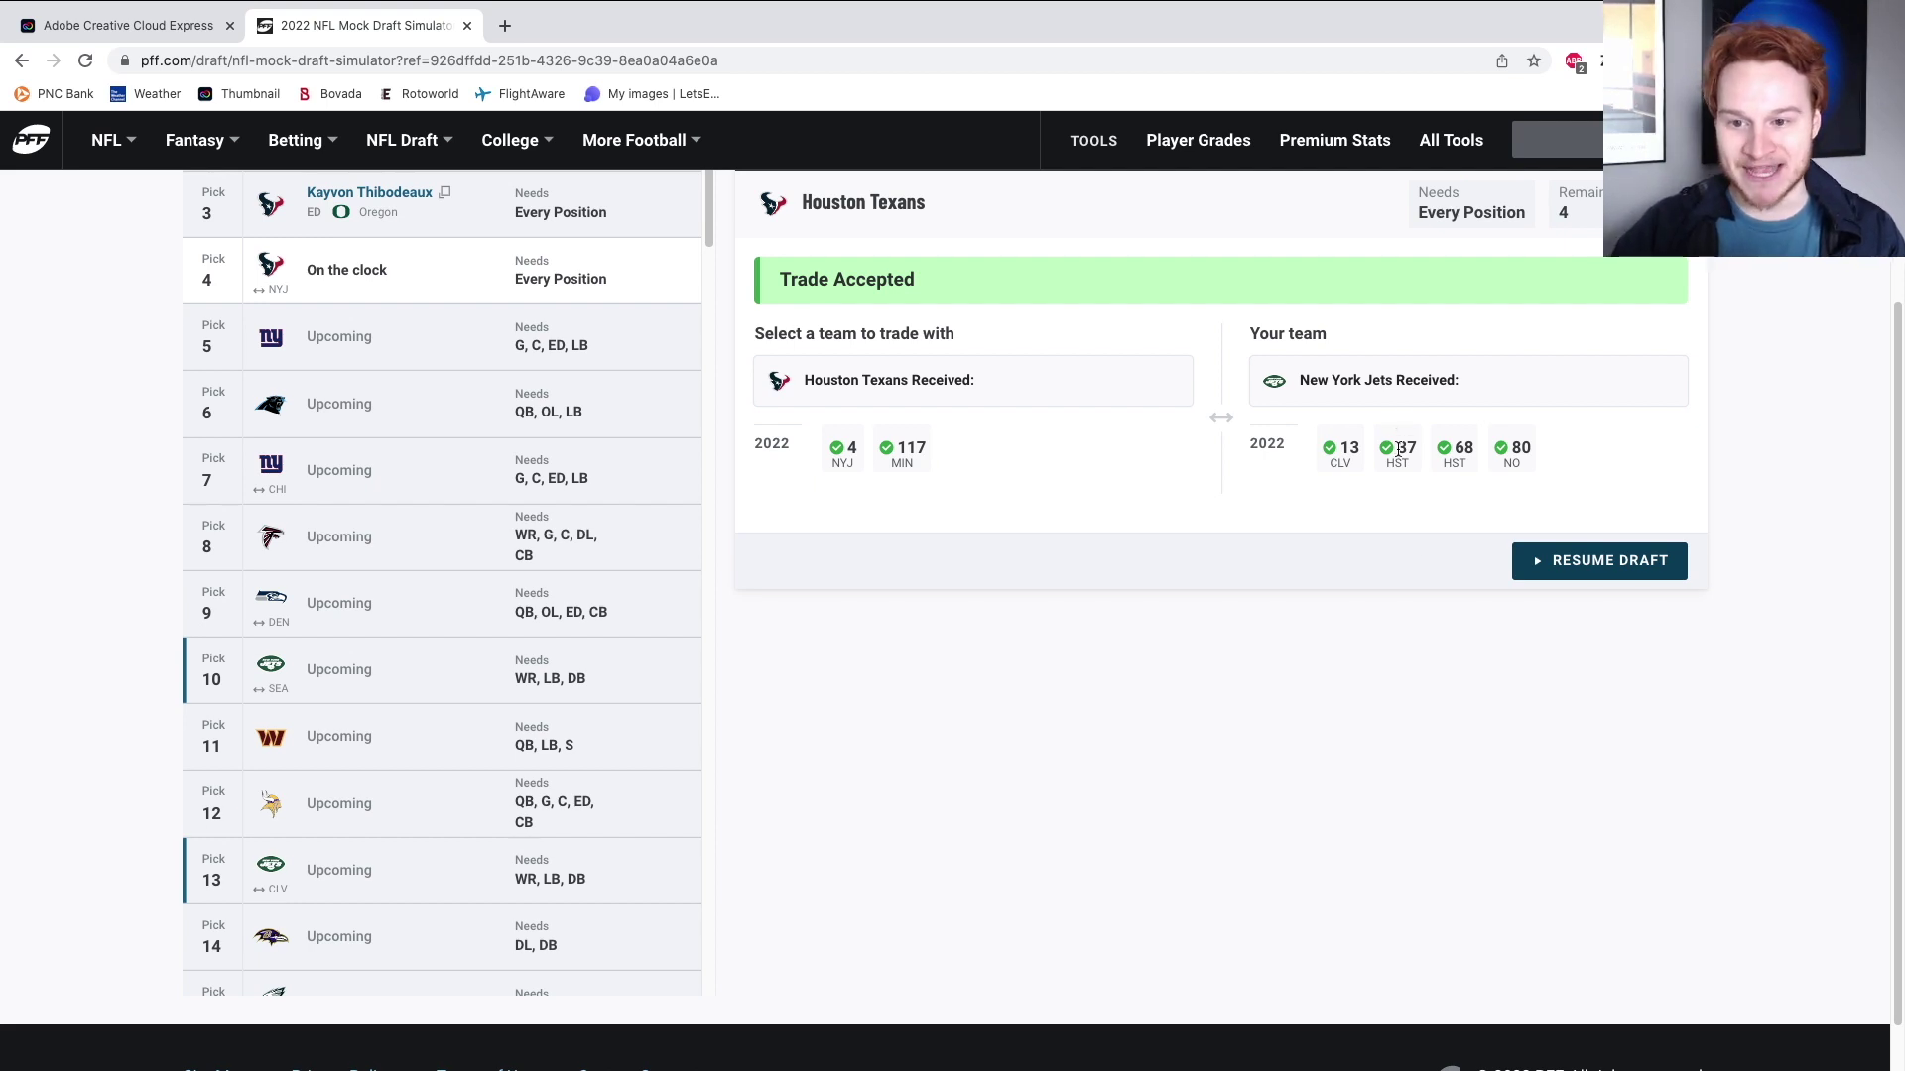
Resume the draft and review the players available at pick 10.
left_click(1598, 562)
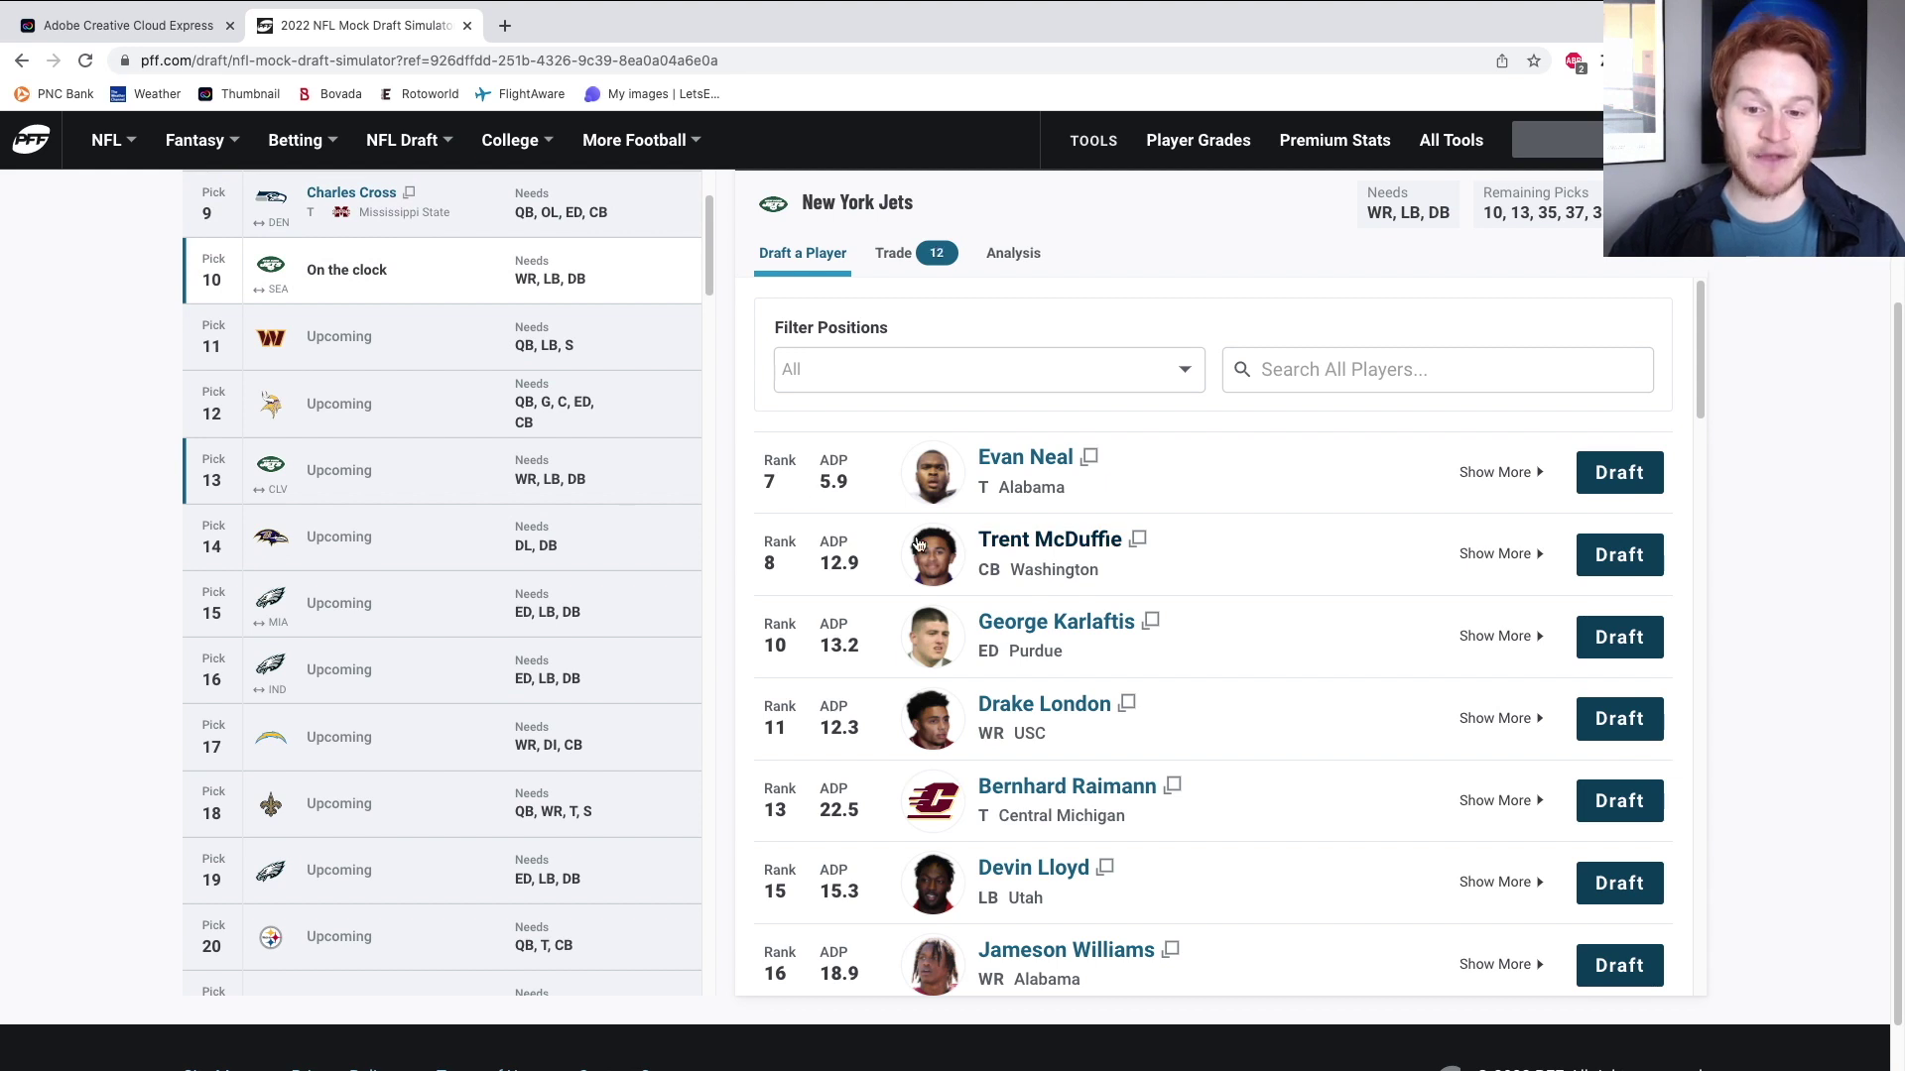
scroll(873, 526, "down", 1)
scroll(875, 524, "down", 4)
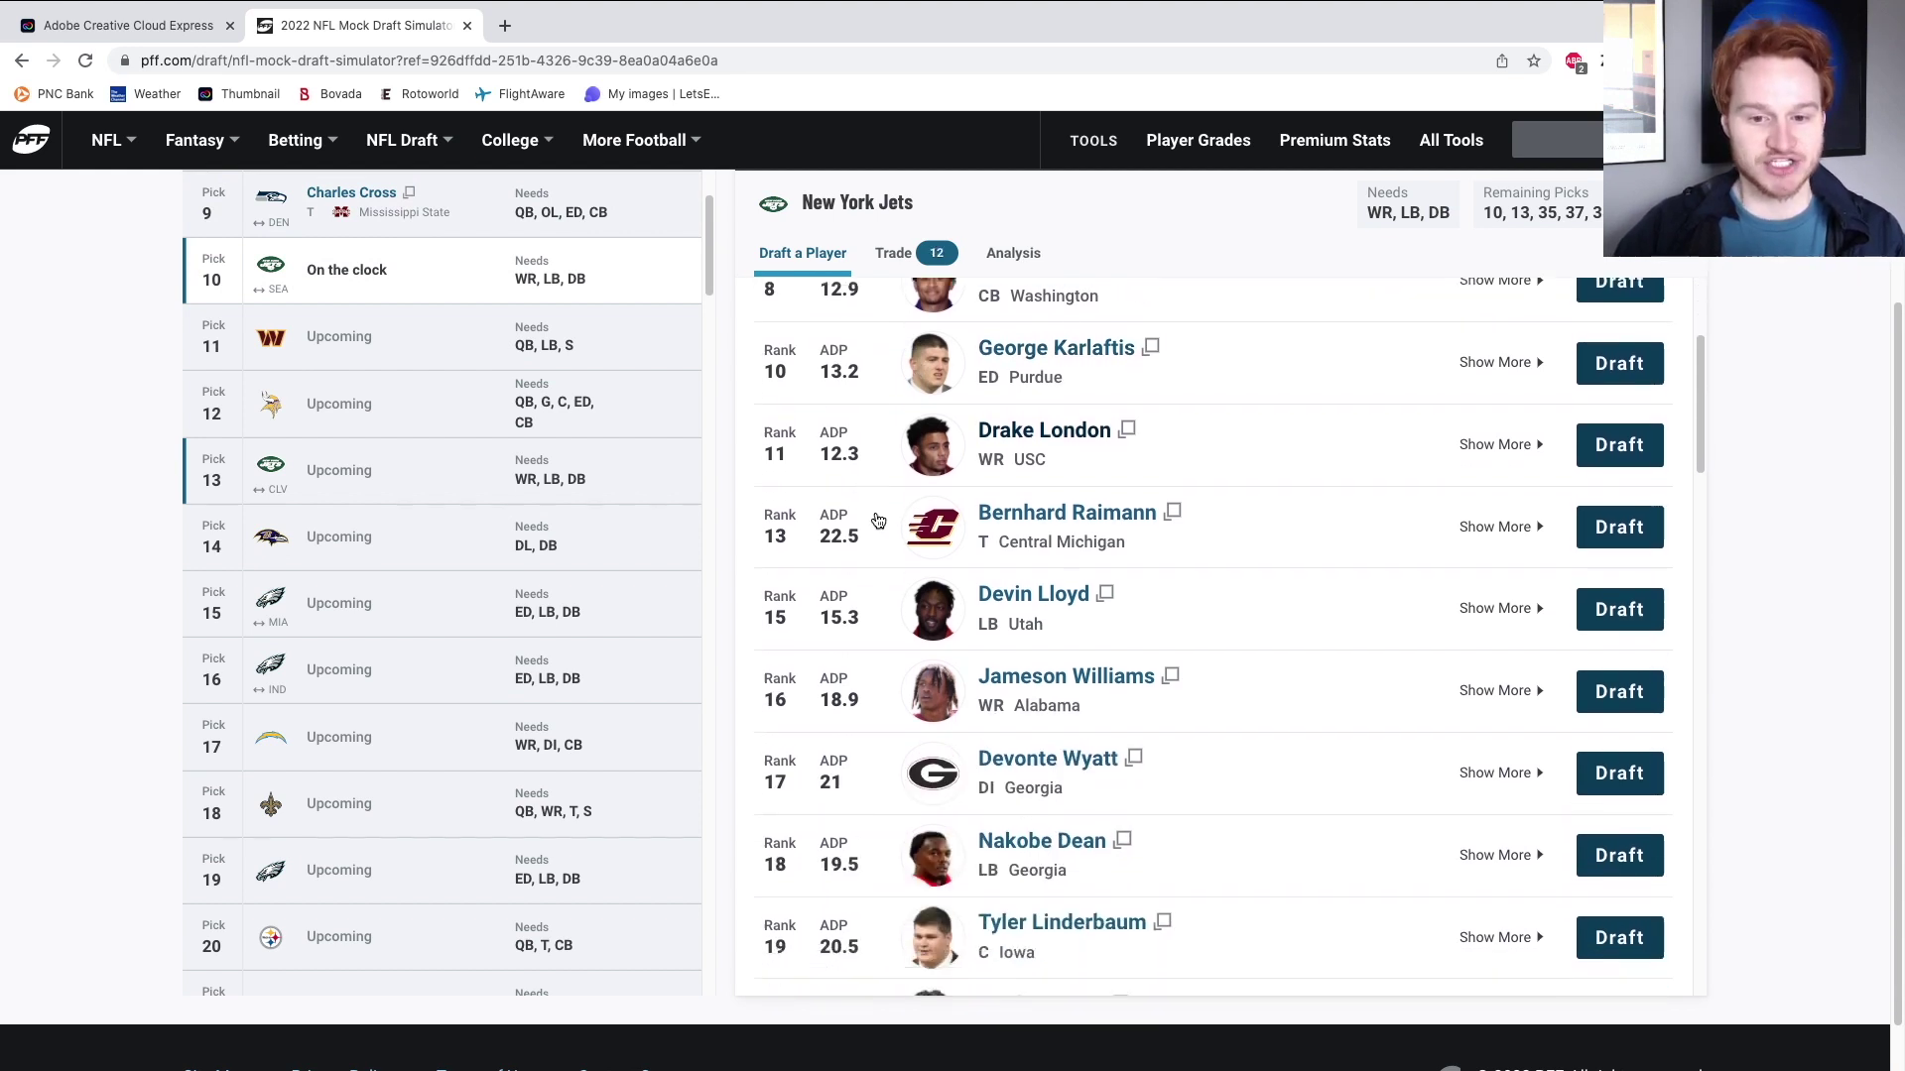
scroll(878, 522, "down", 2)
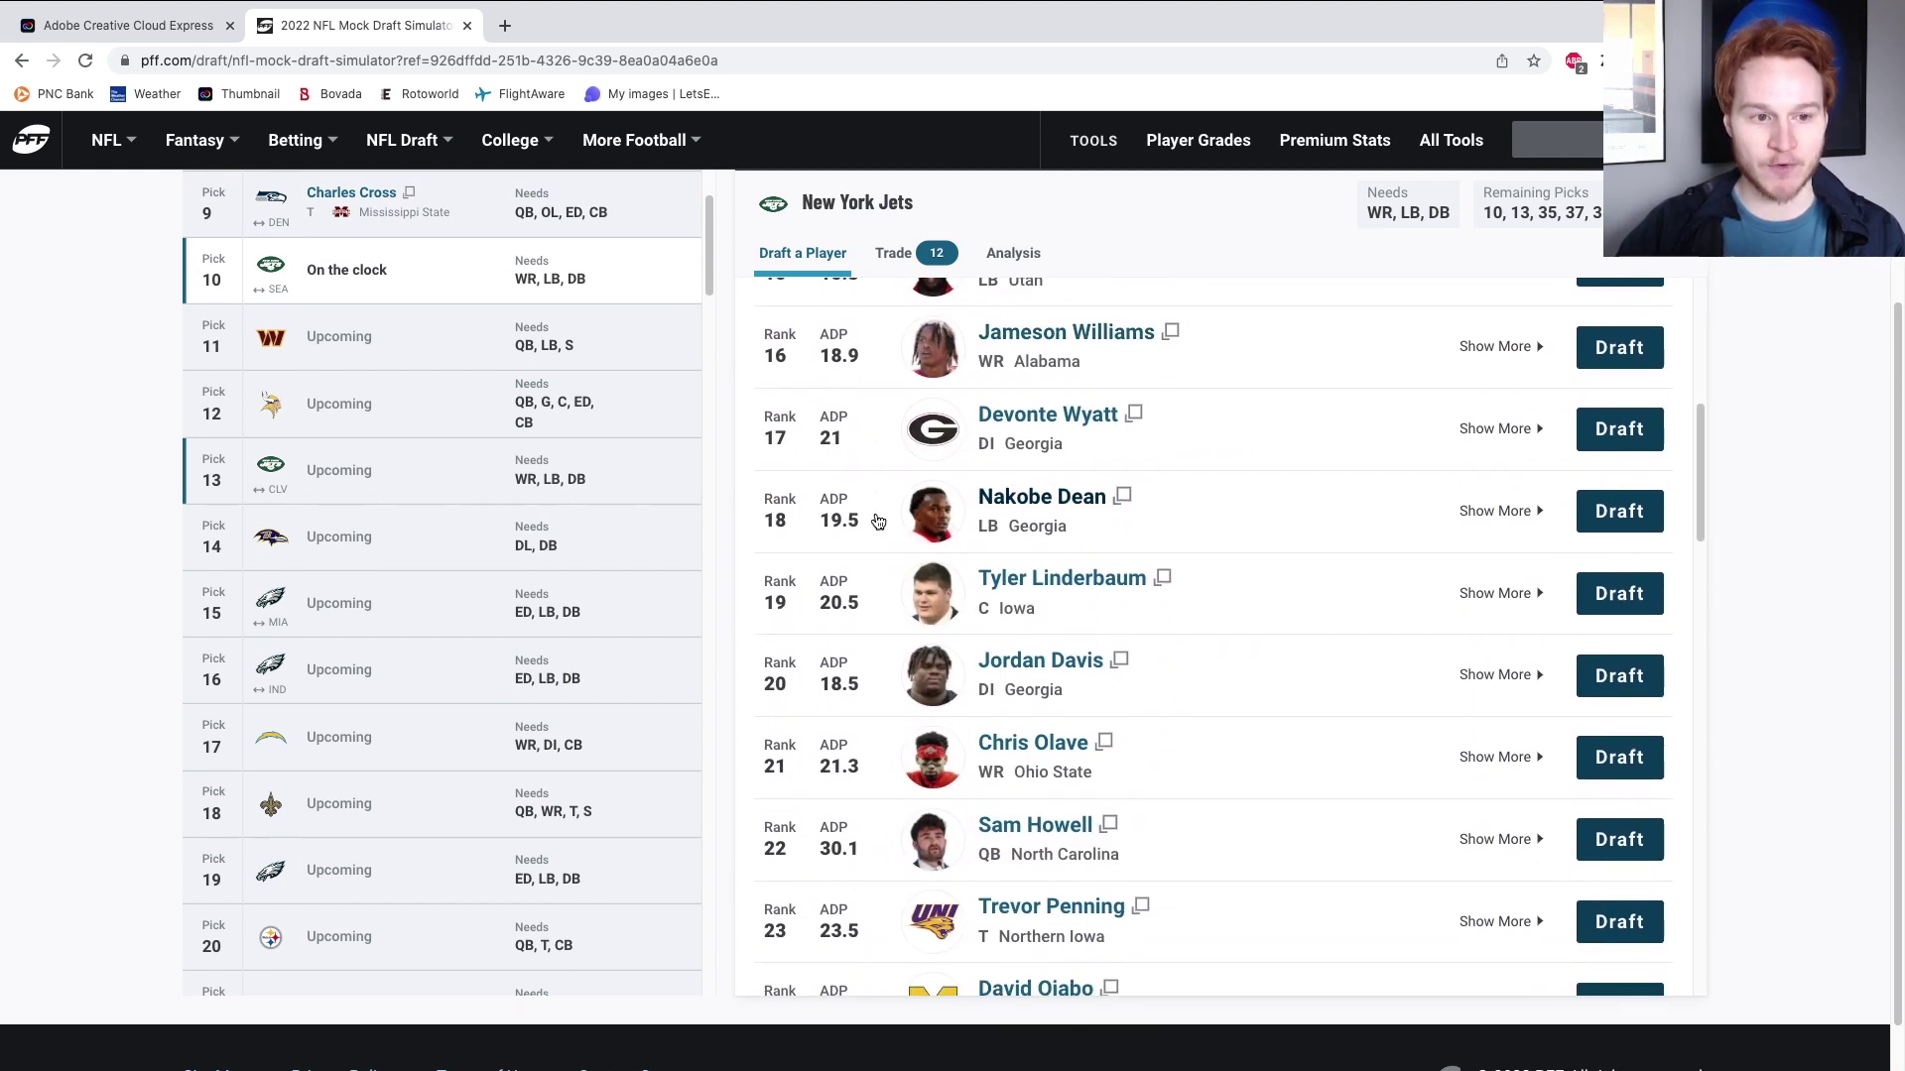
scroll(880, 473, "up", 6)
Set up a trade sending the Jets' pick 10 to the Baltimore Ravens for 2022 picks 14 and 45.
left_click(893, 254)
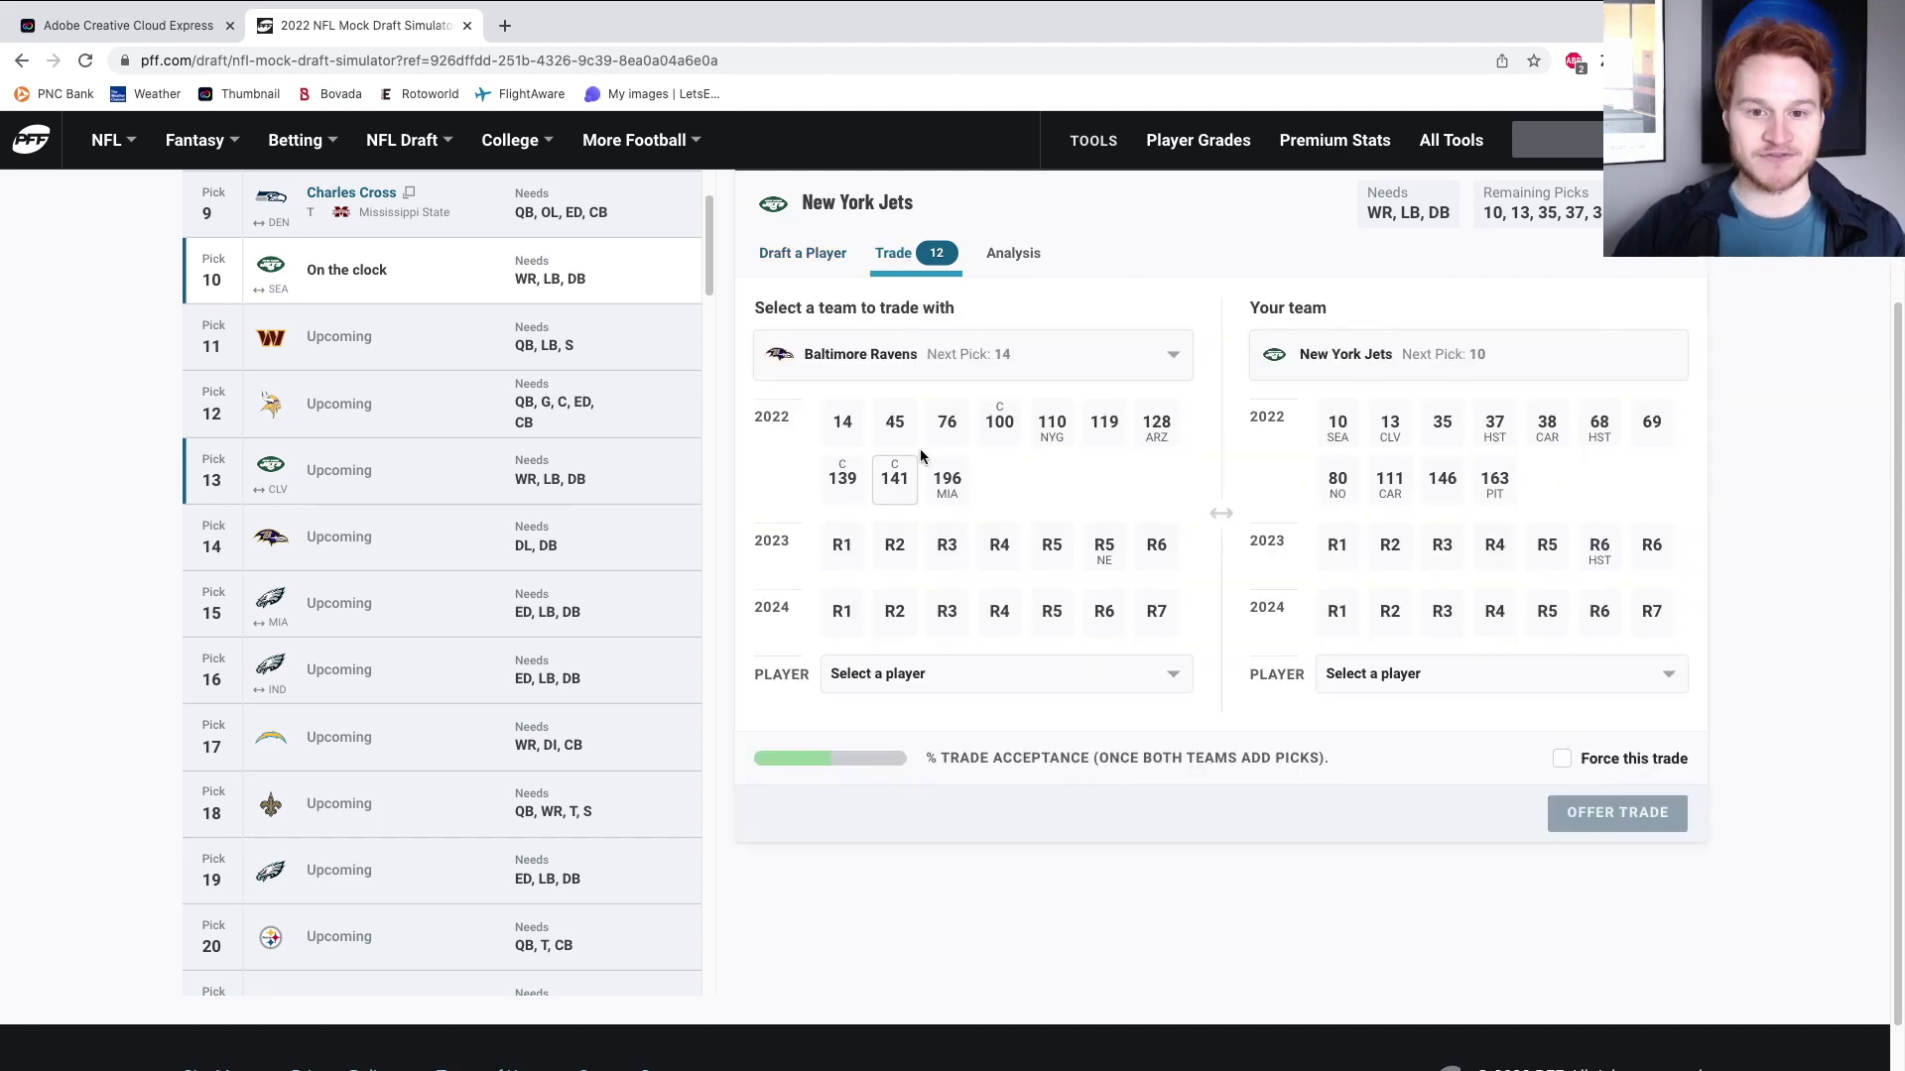
left_click(843, 433)
left_click(895, 424)
left_click(1337, 424)
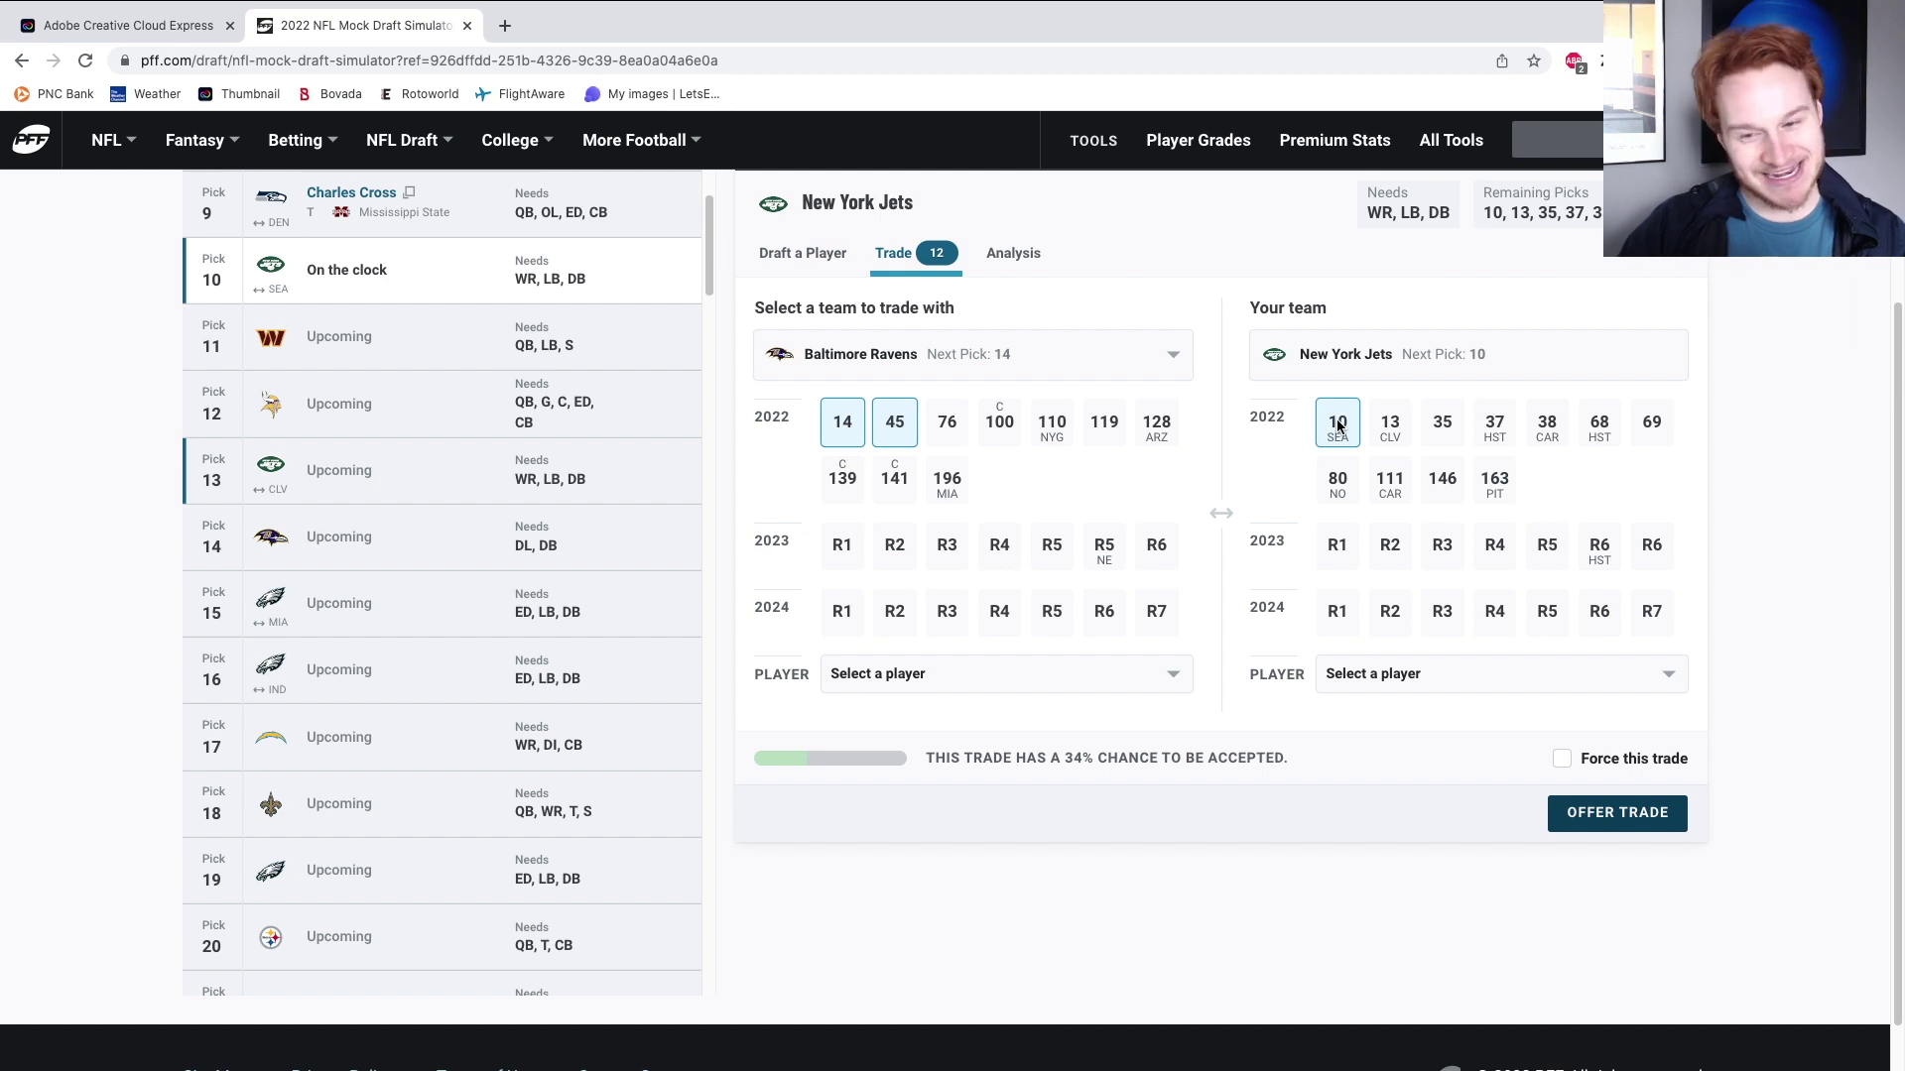
left_click(1443, 481)
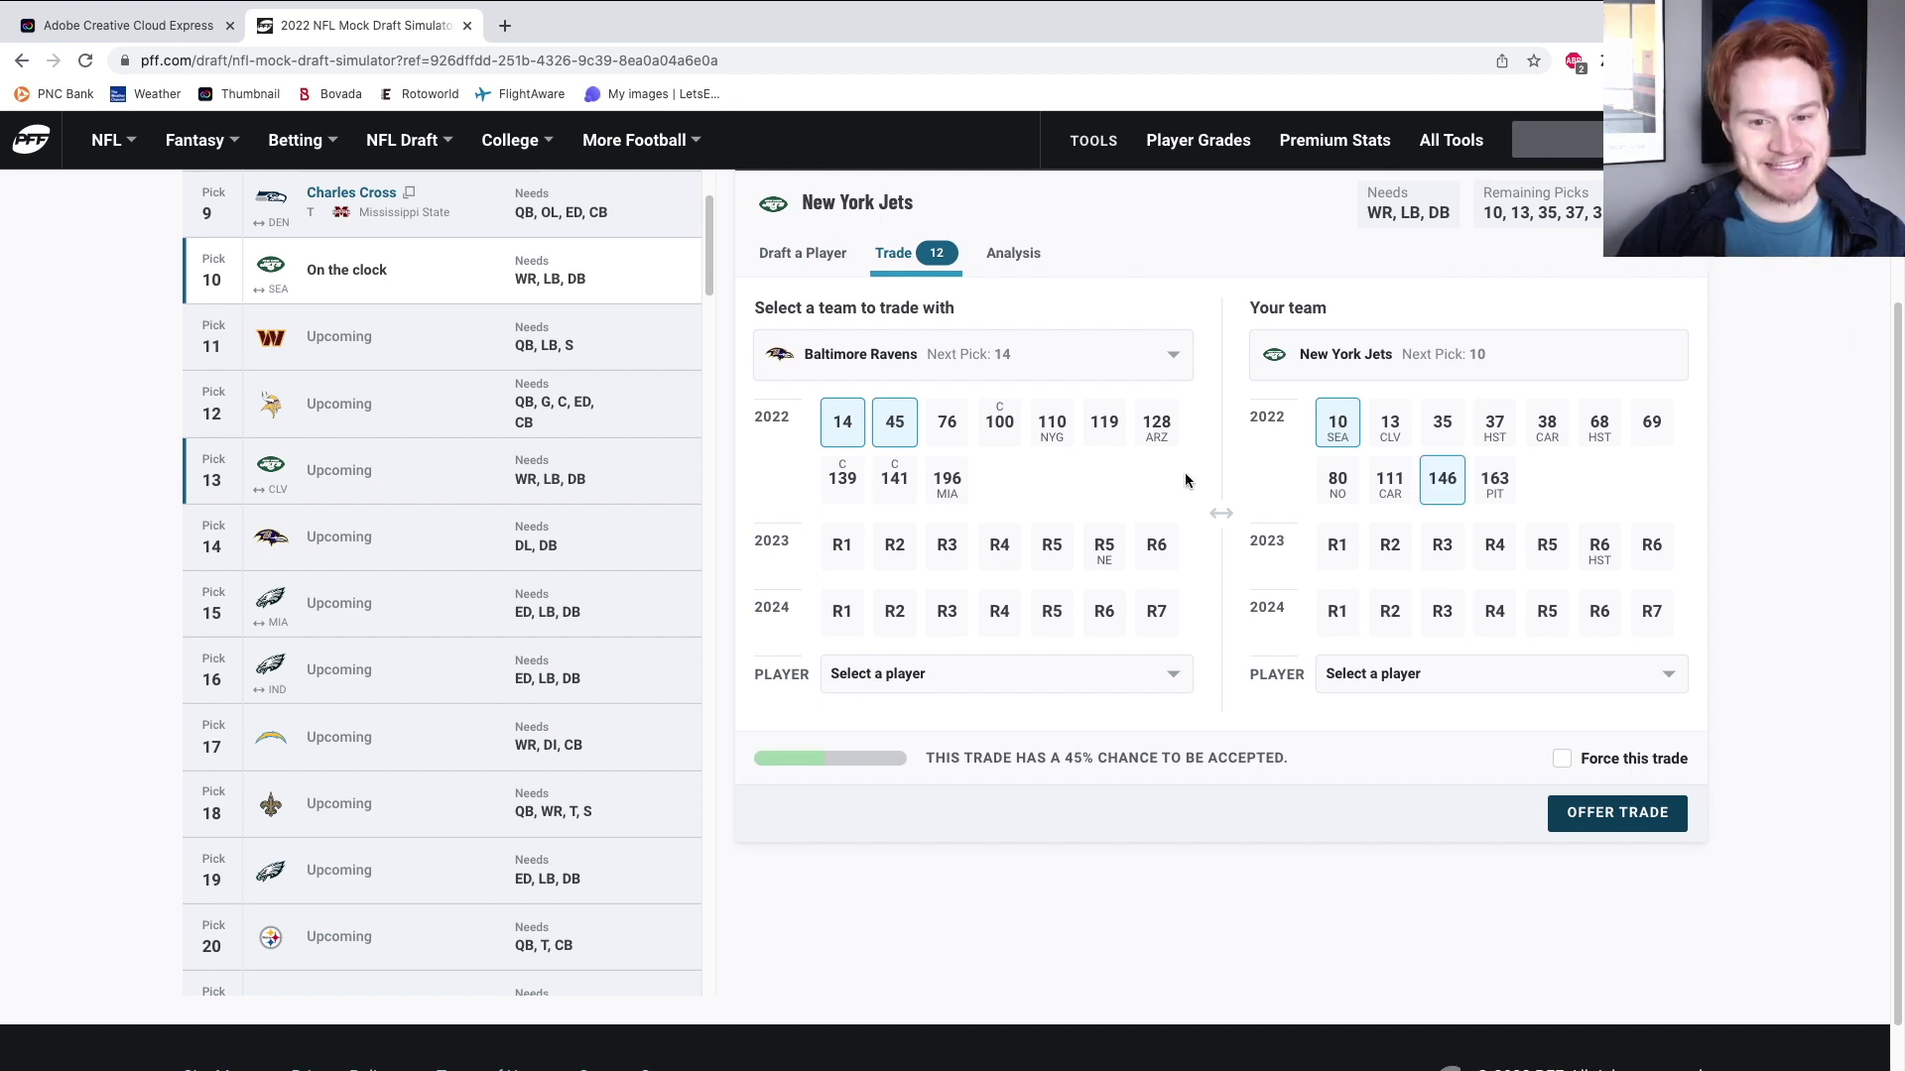
left_click(956, 442)
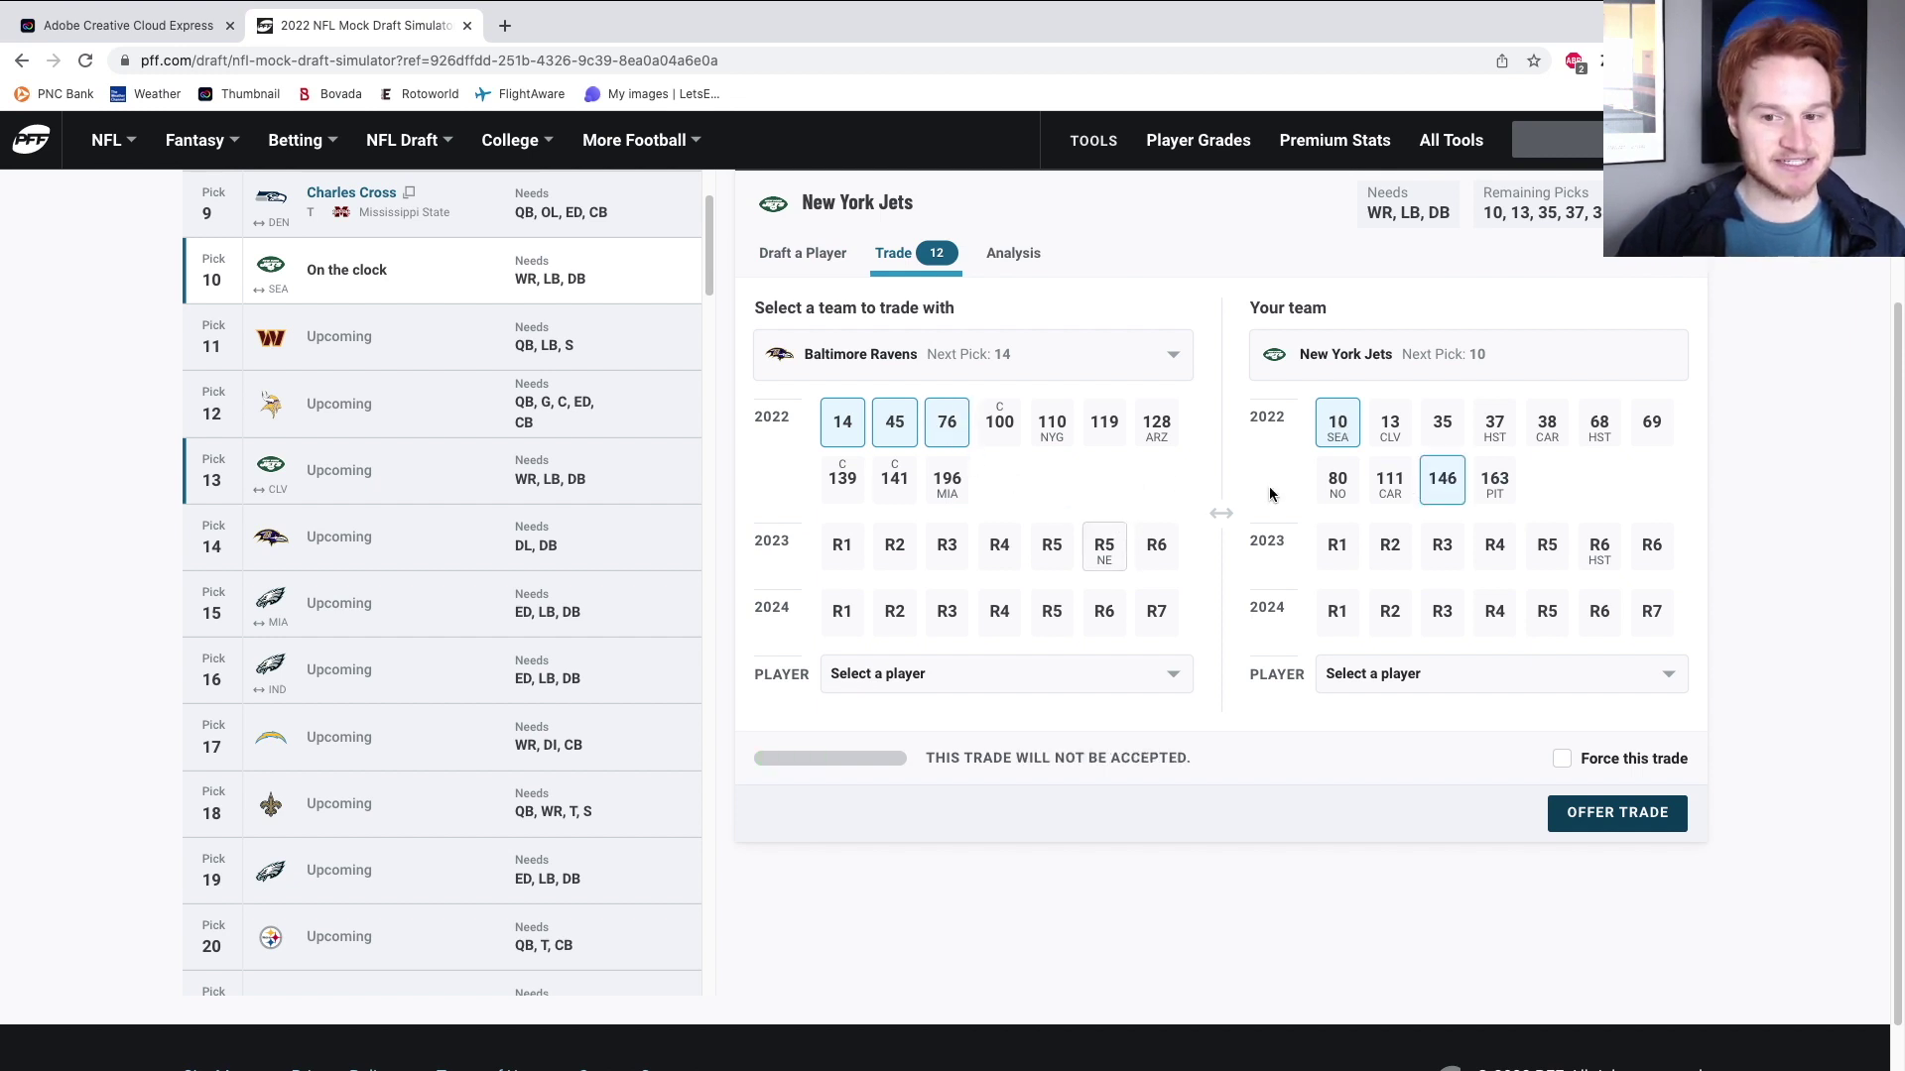
left_click(1442, 480)
left_click(958, 439)
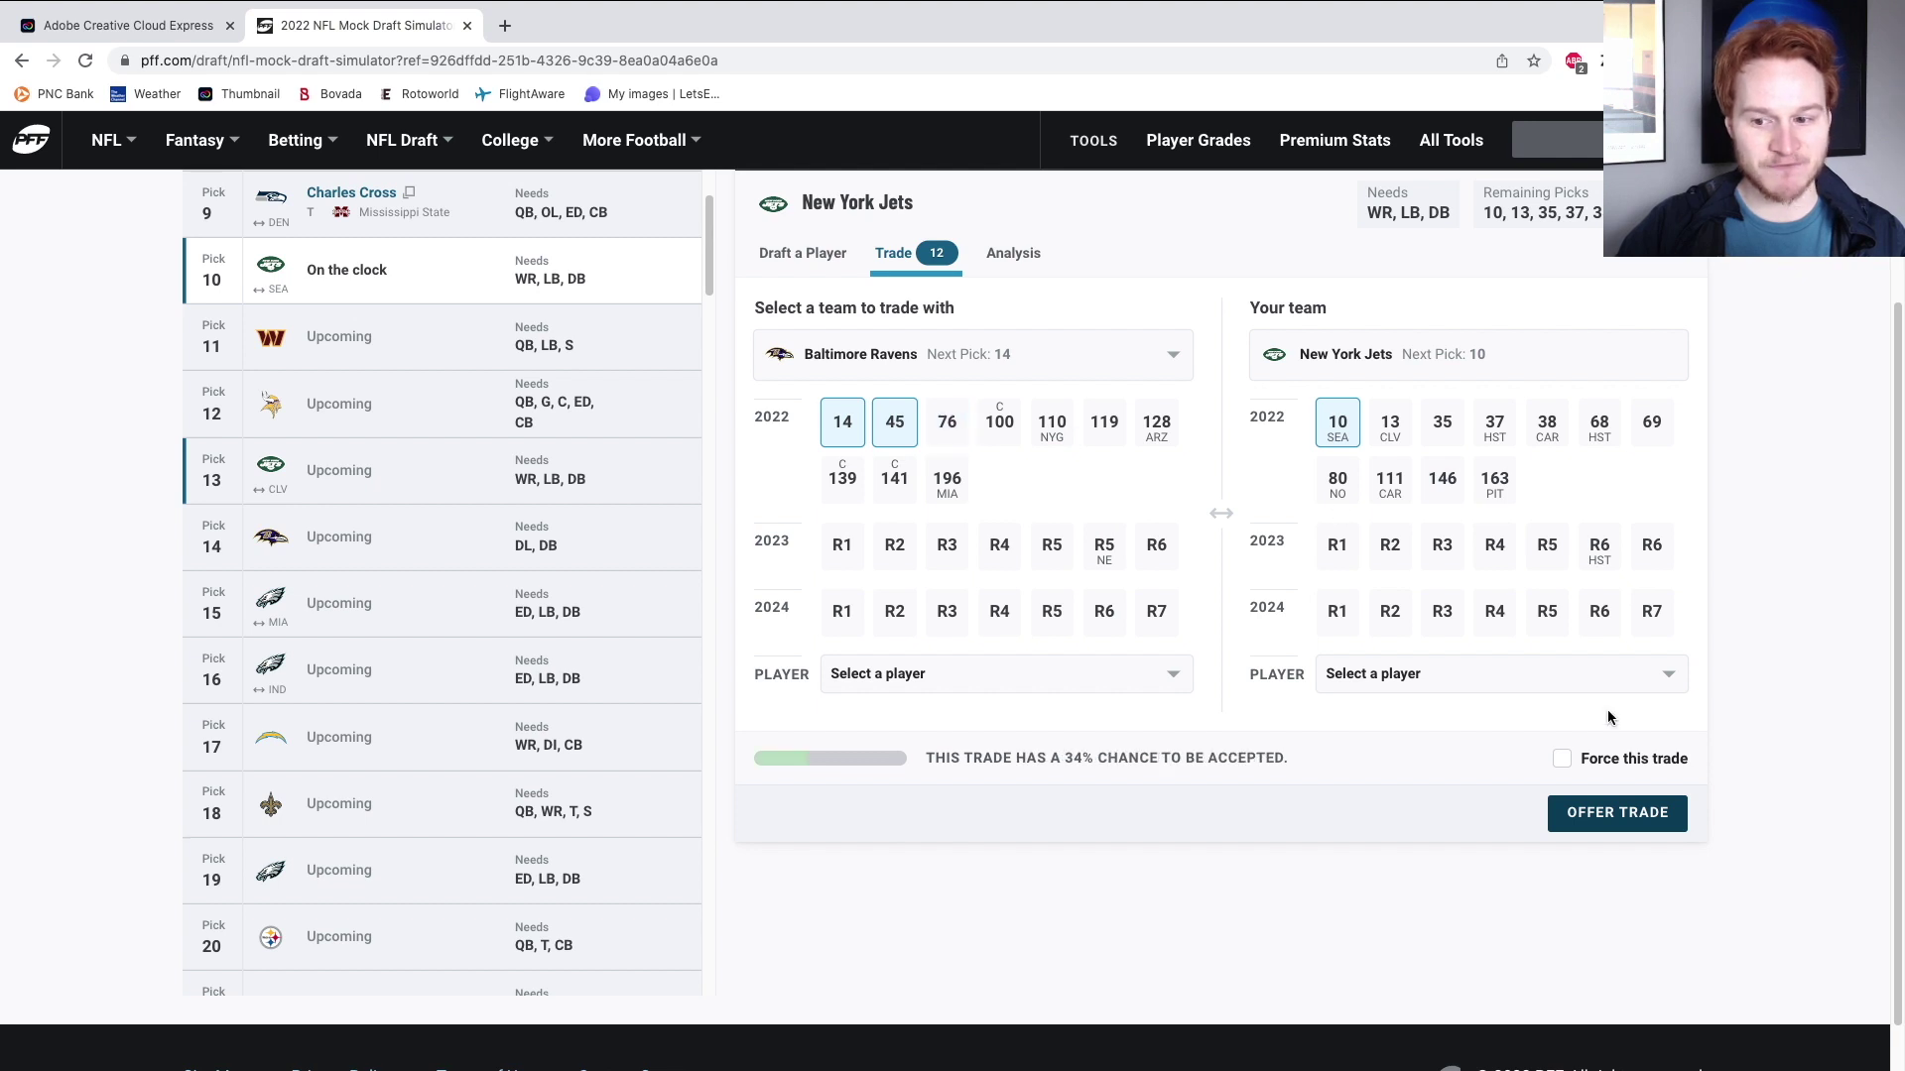
Offer the Ravens trade, resubmitting it with the Jets' pick 111 added and again with pick 163 added.
left_click(1617, 813)
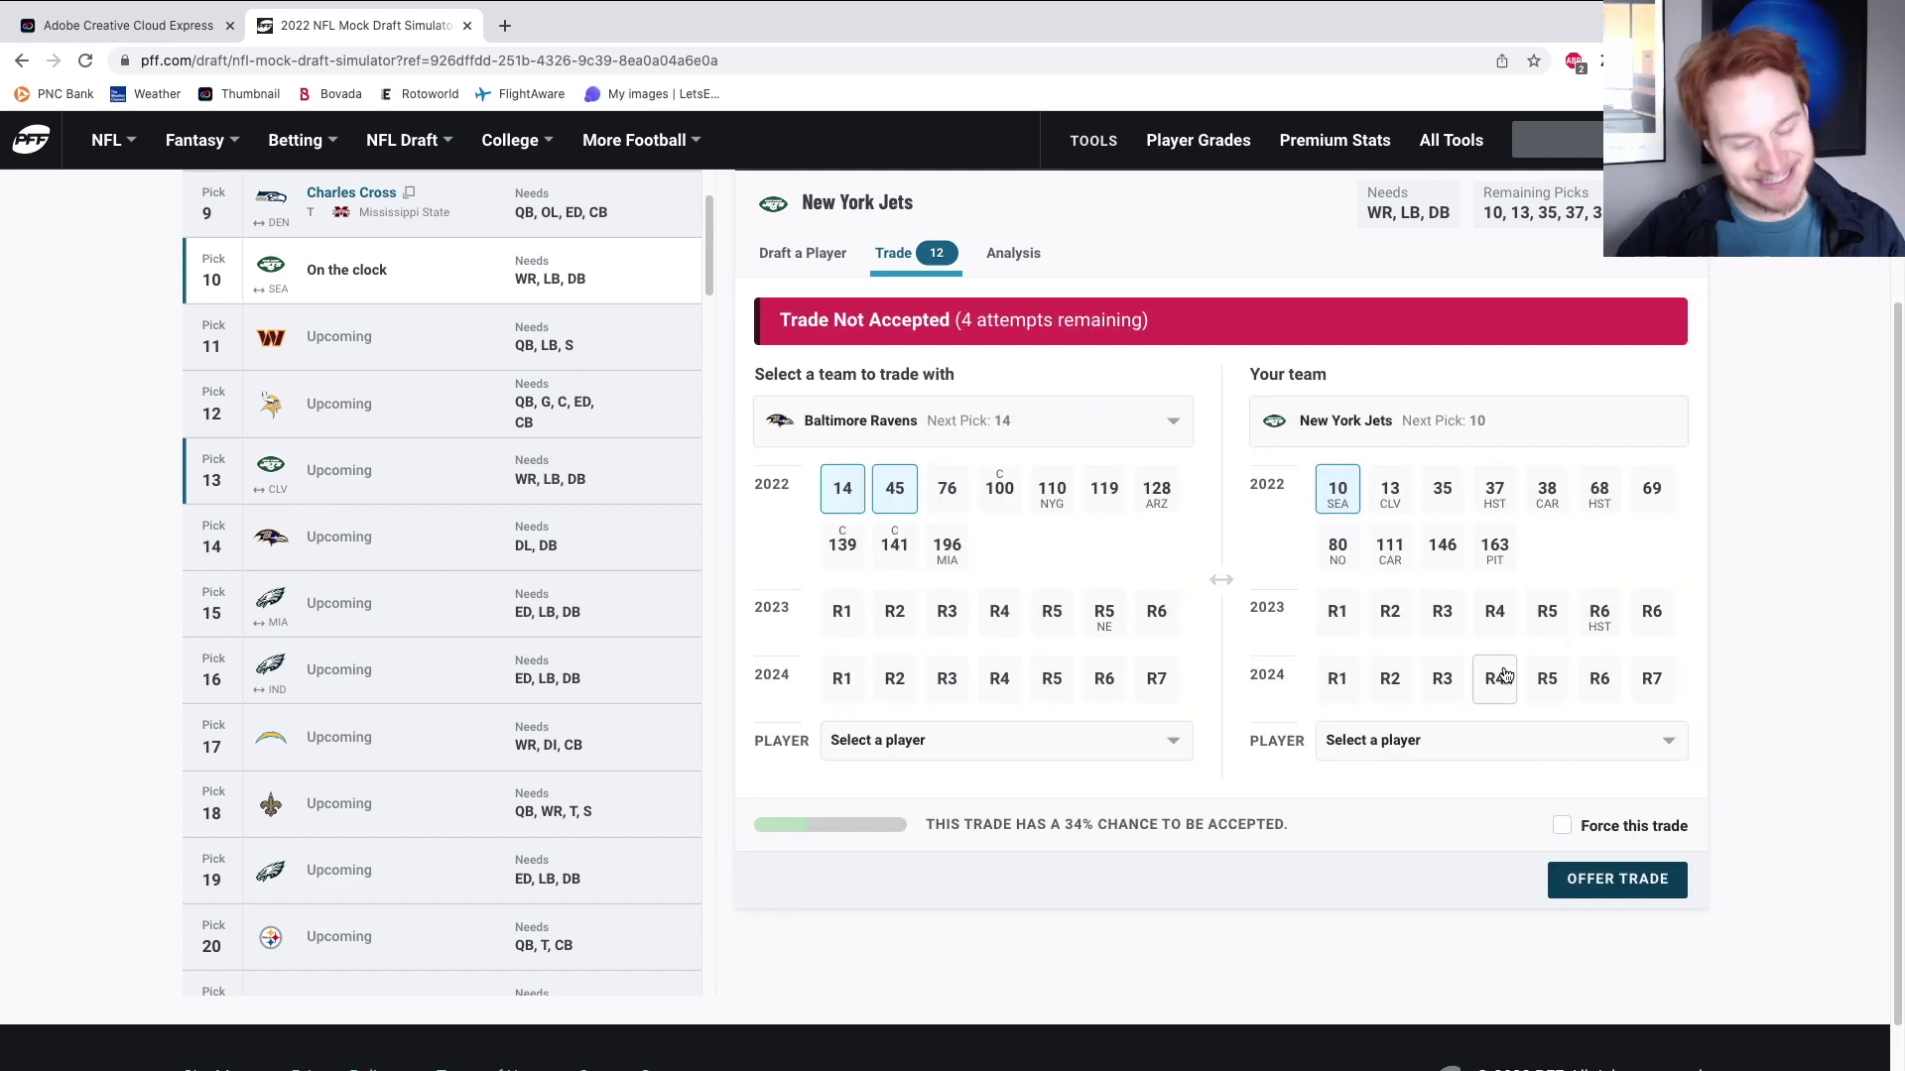
left_click(1394, 558)
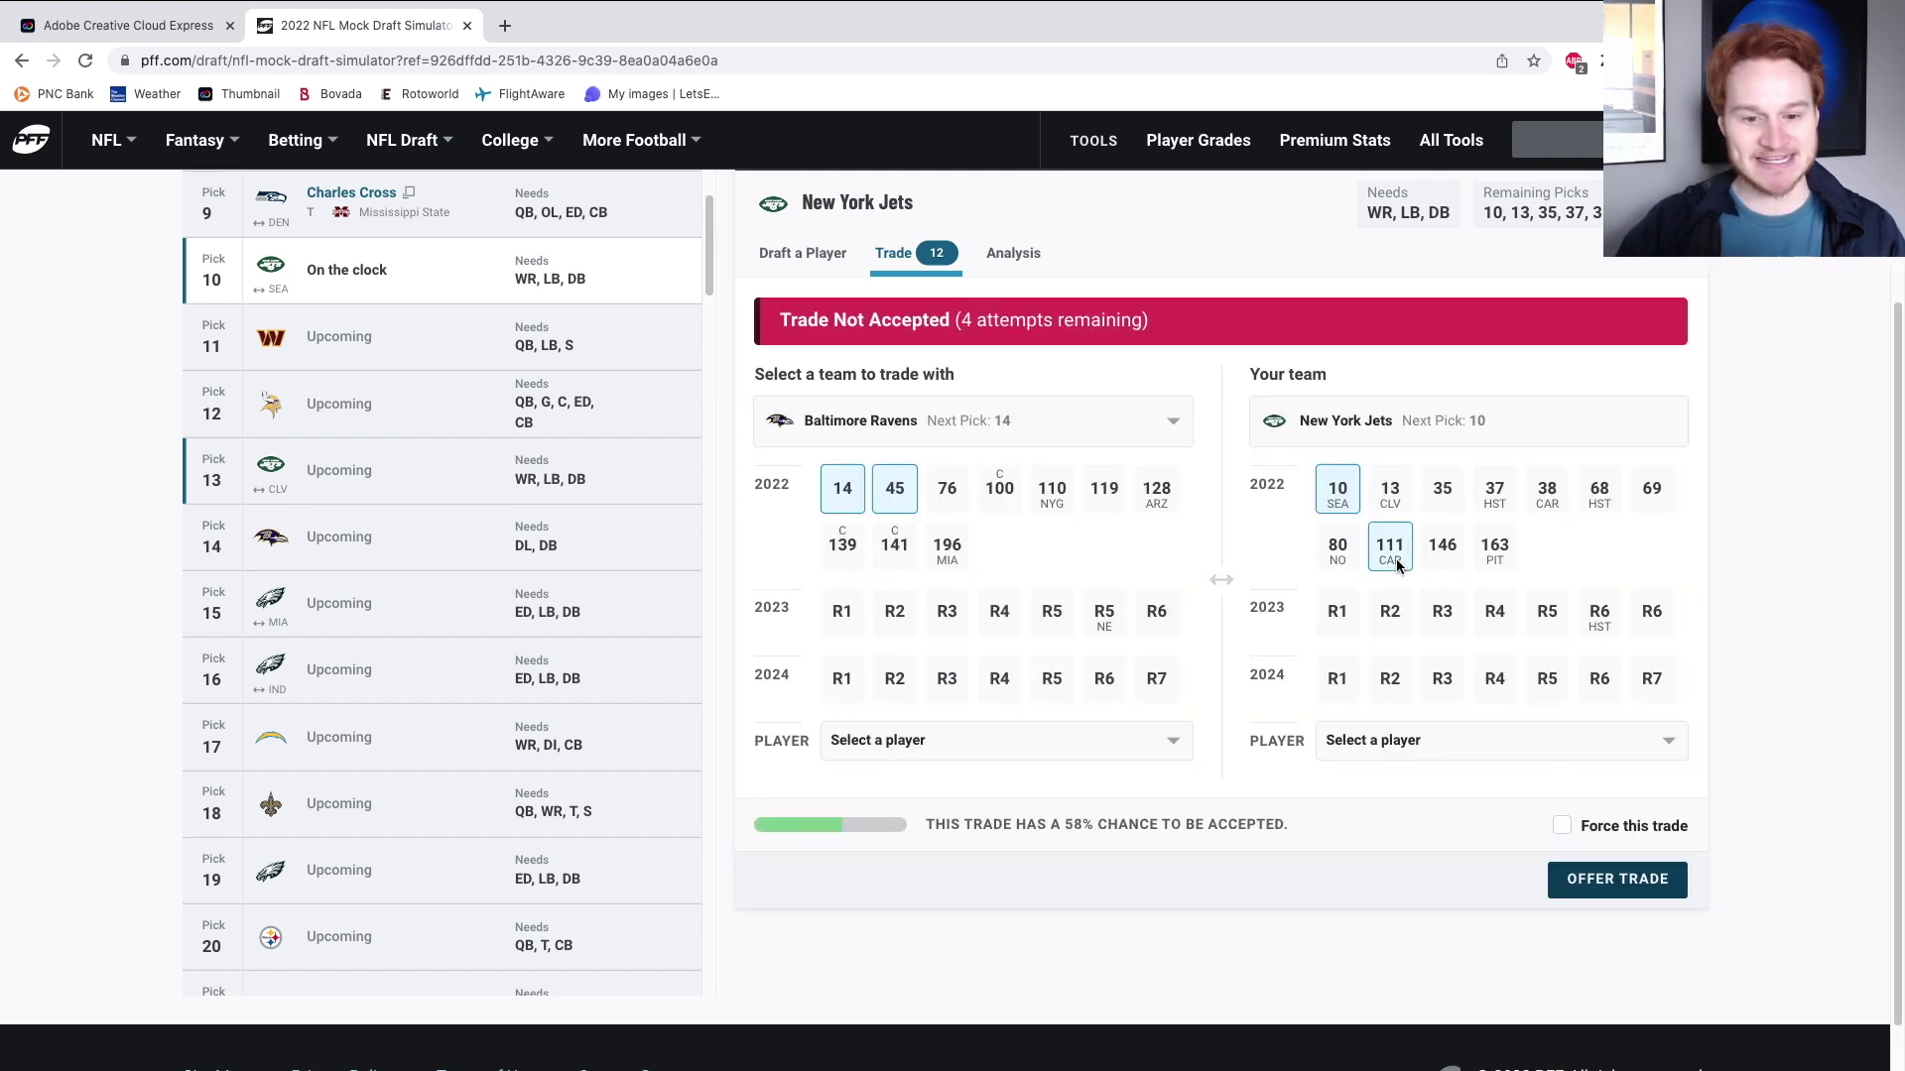
left_click(1612, 881)
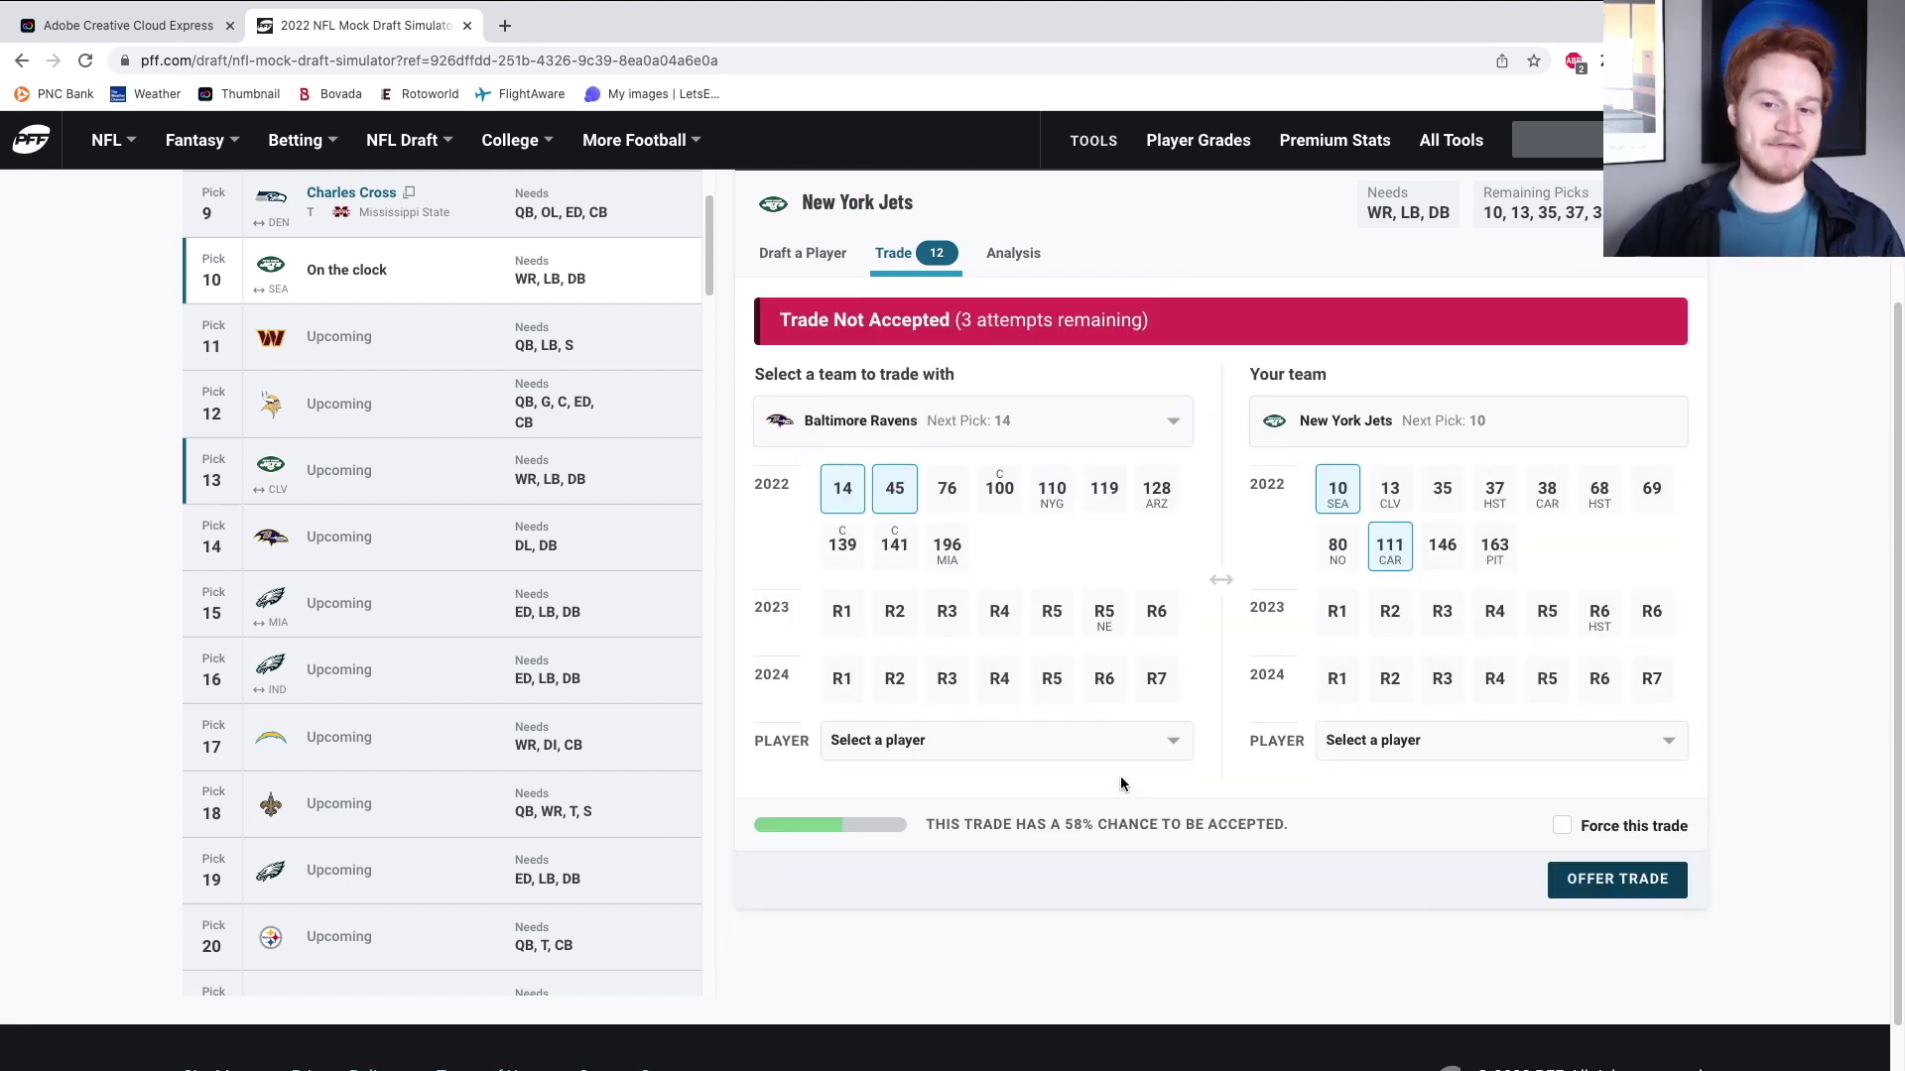
left_click(1494, 540)
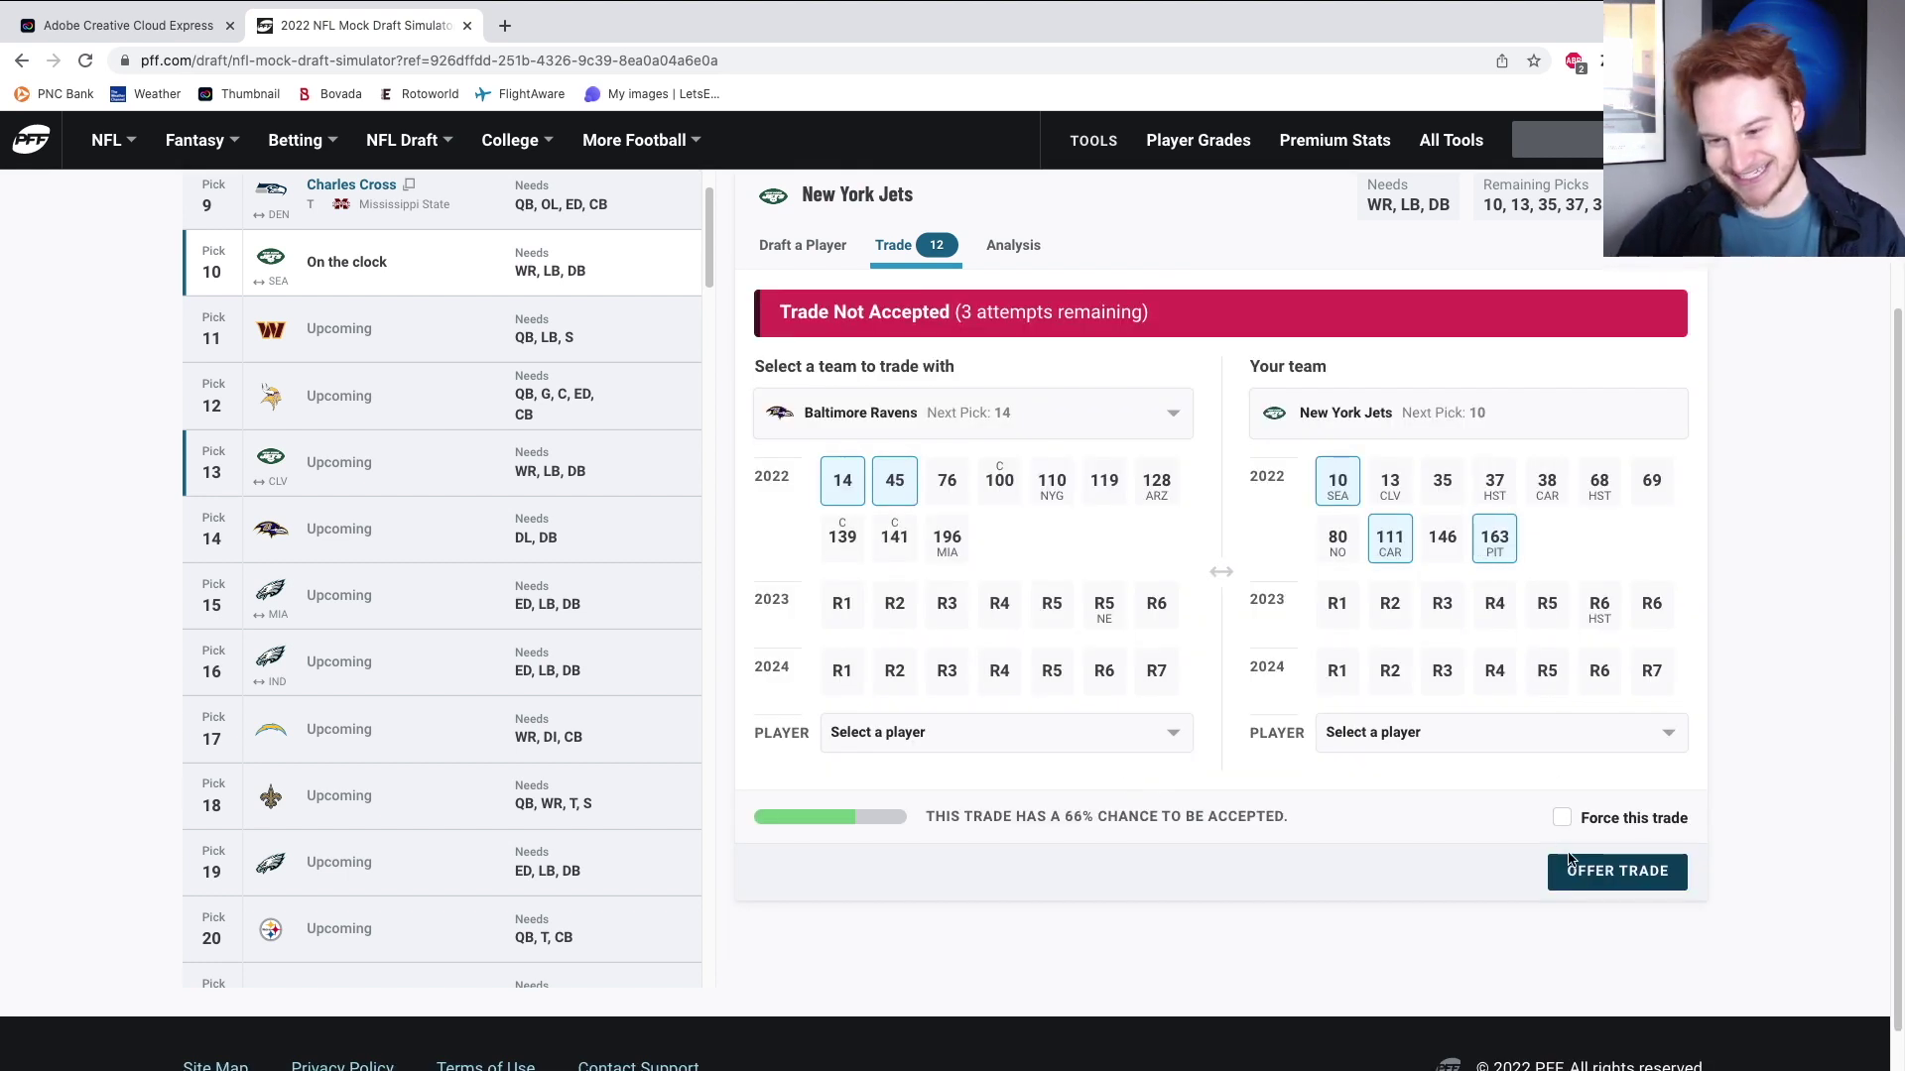
left_click(1579, 870)
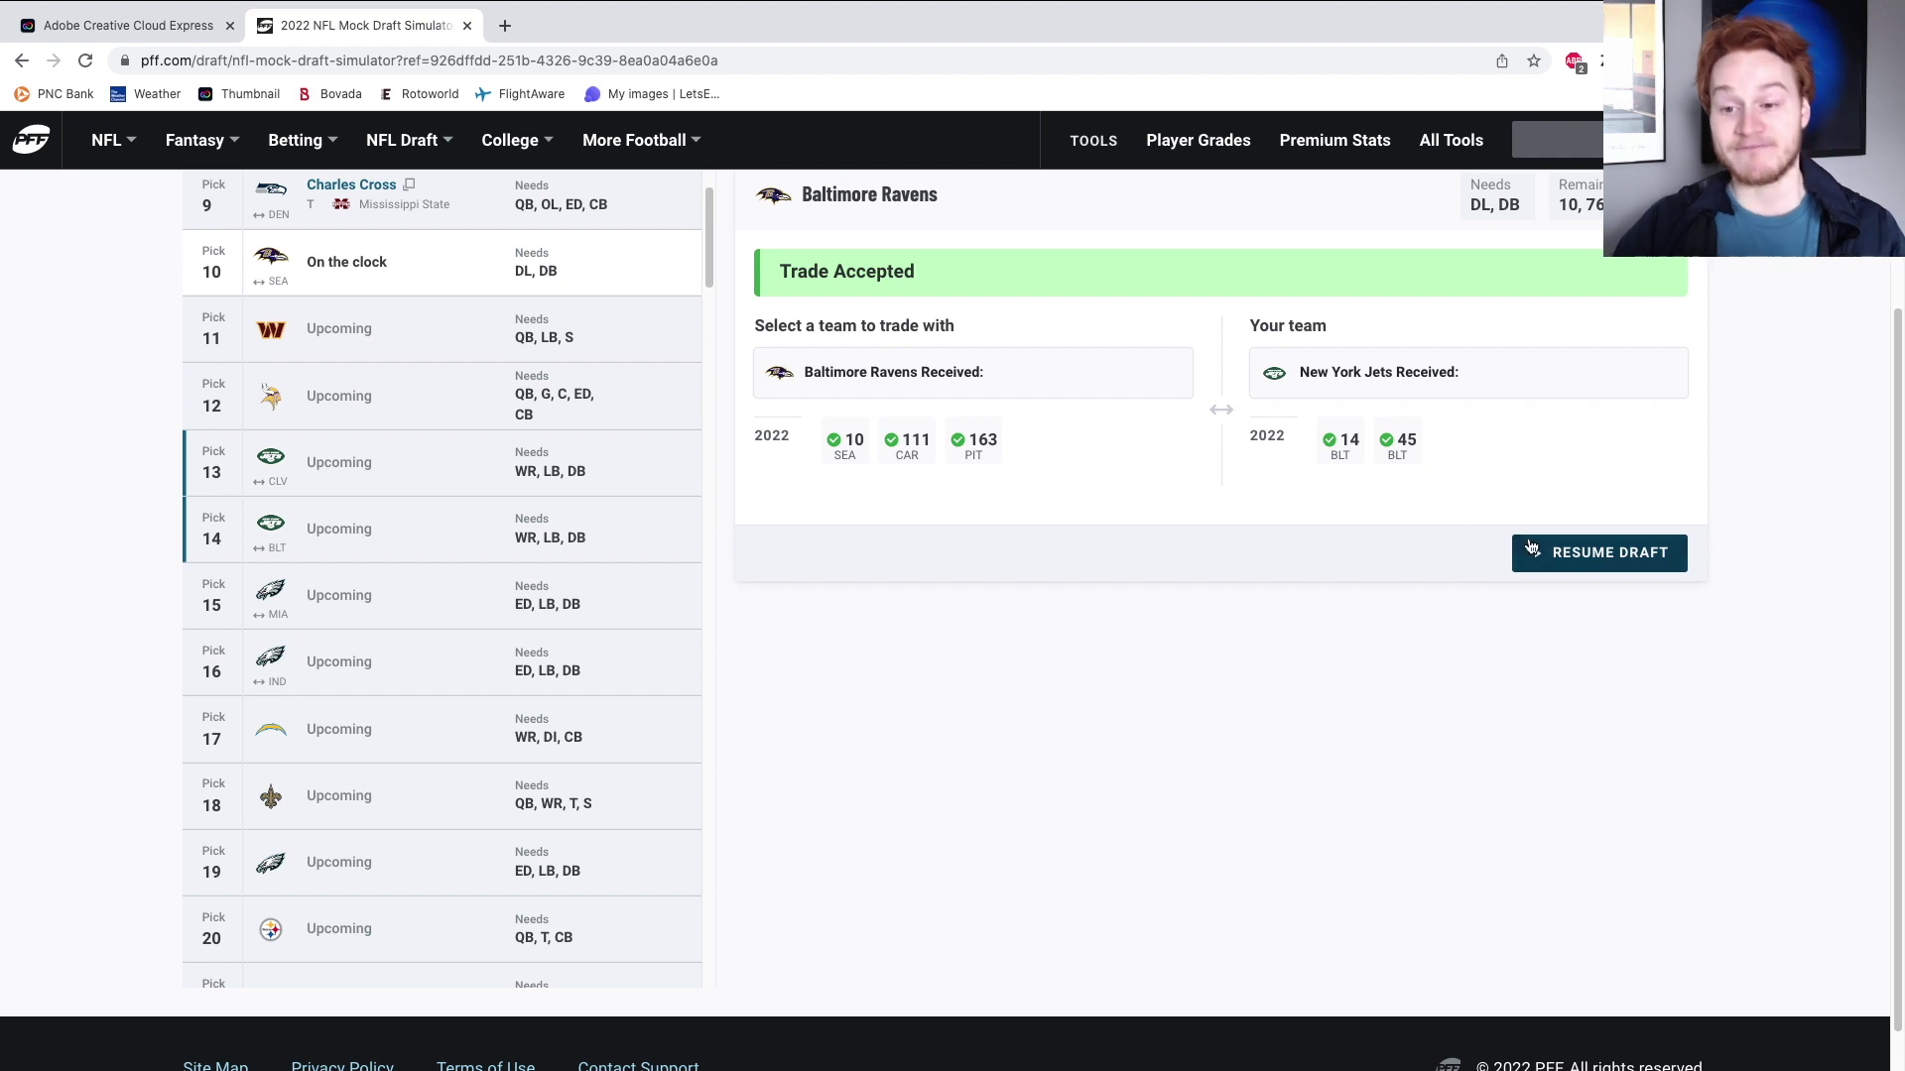
Resume the draft and review the selections made just before the Jets' pick 13.
left_click(1573, 569)
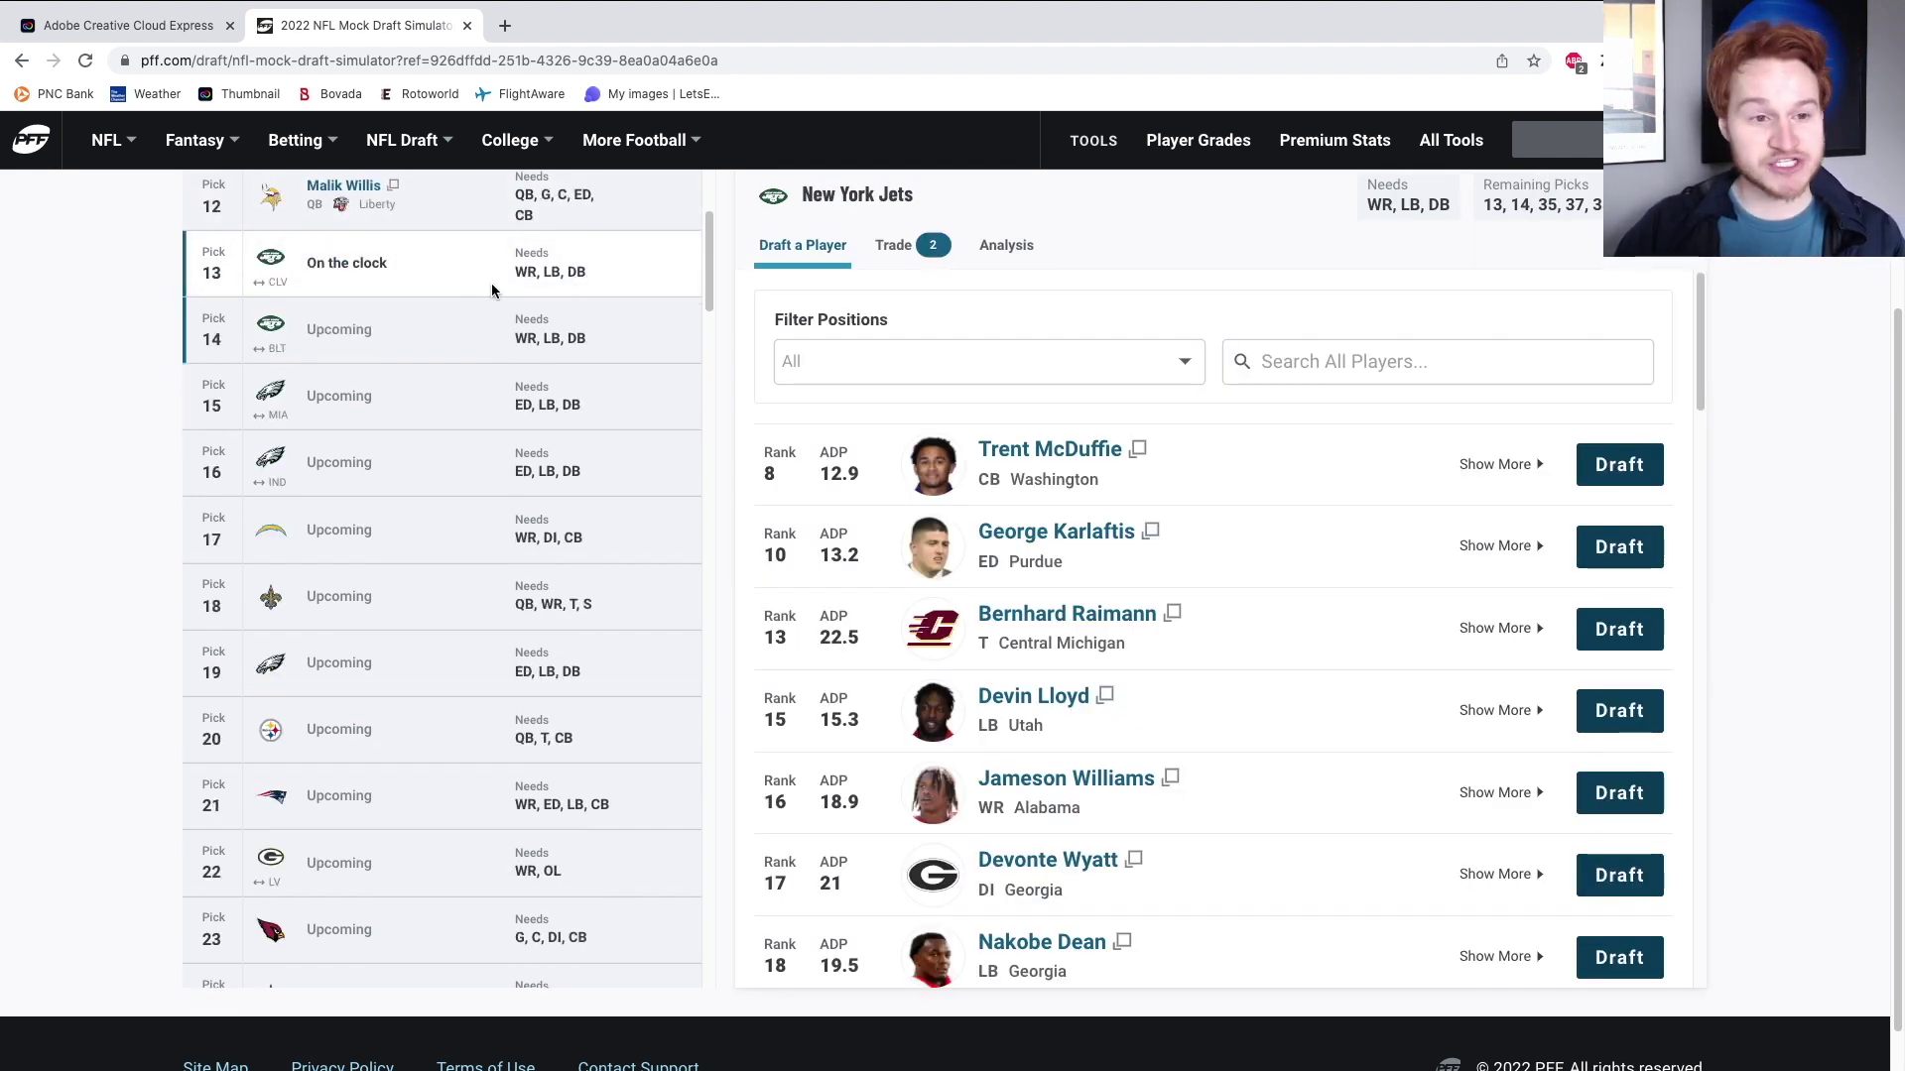
scroll(491, 283, "up", 1)
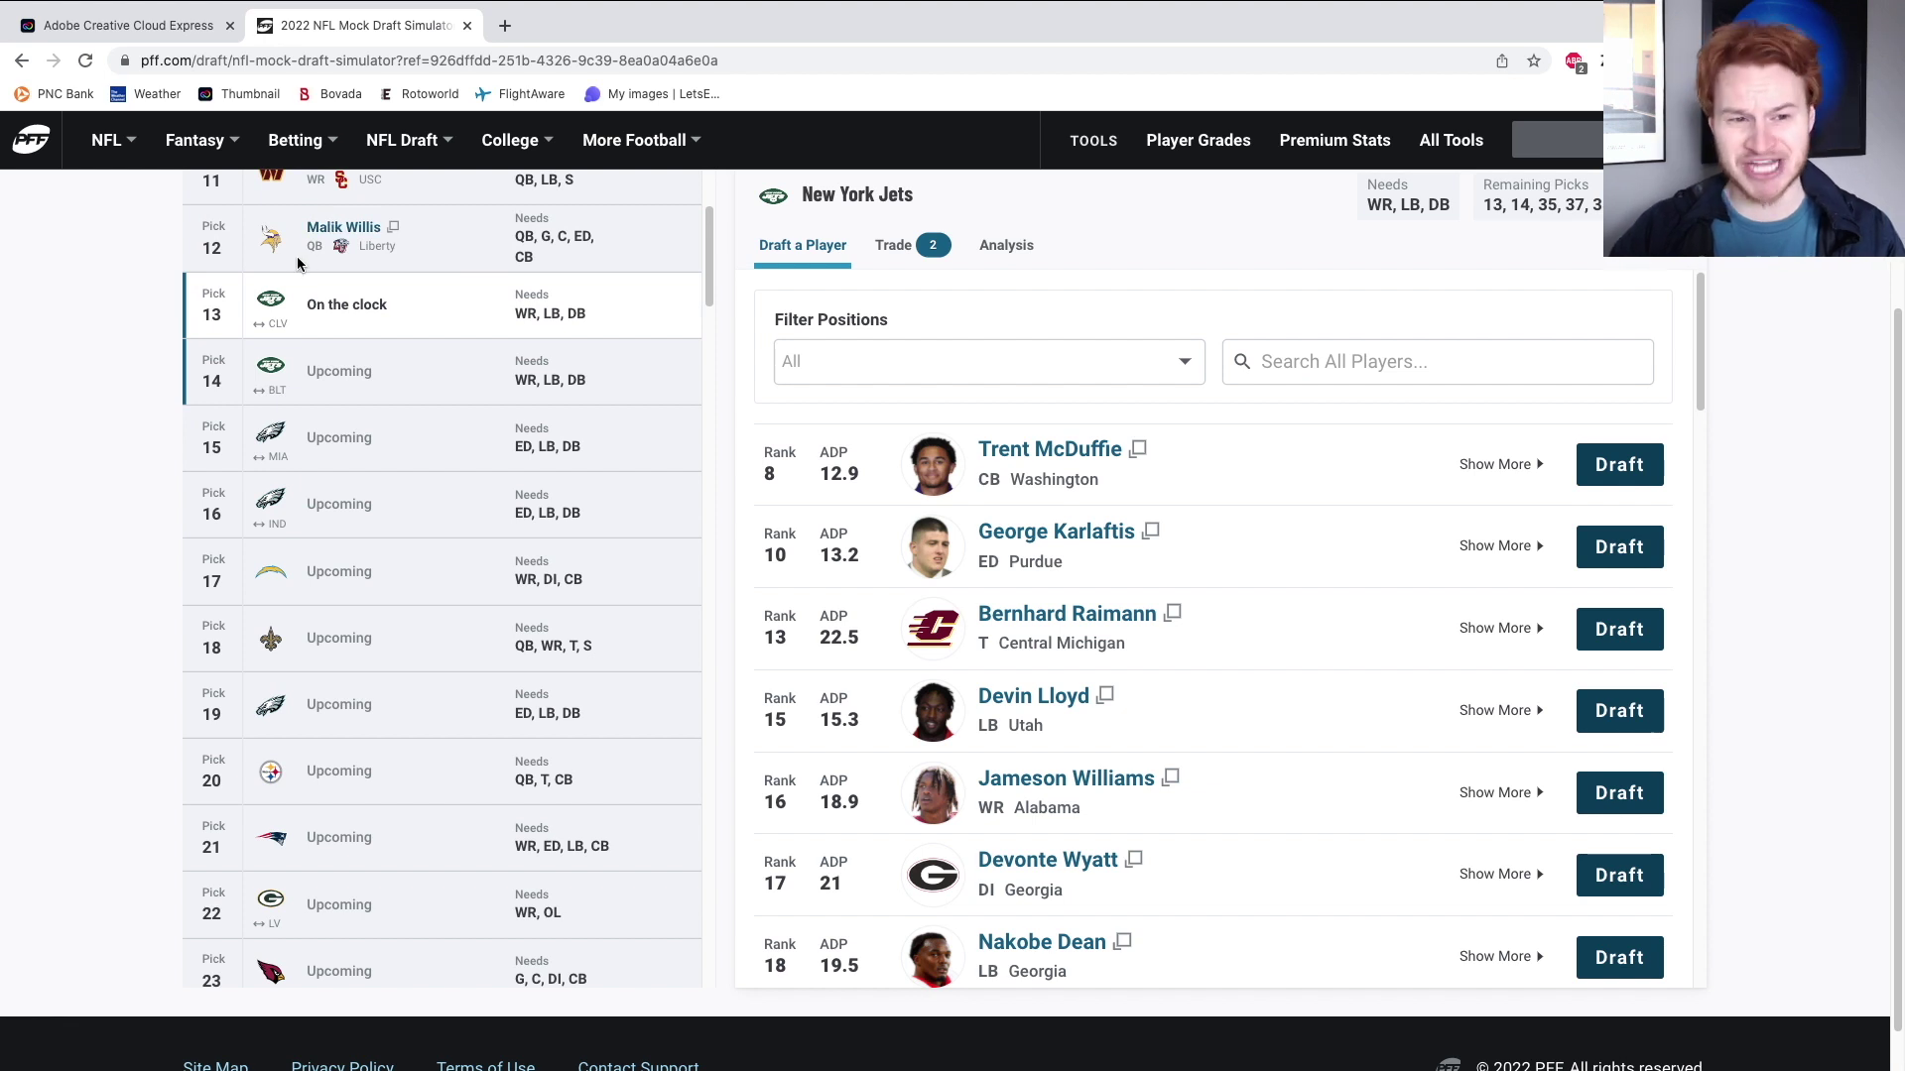
scroll(294, 254, "down", 1)
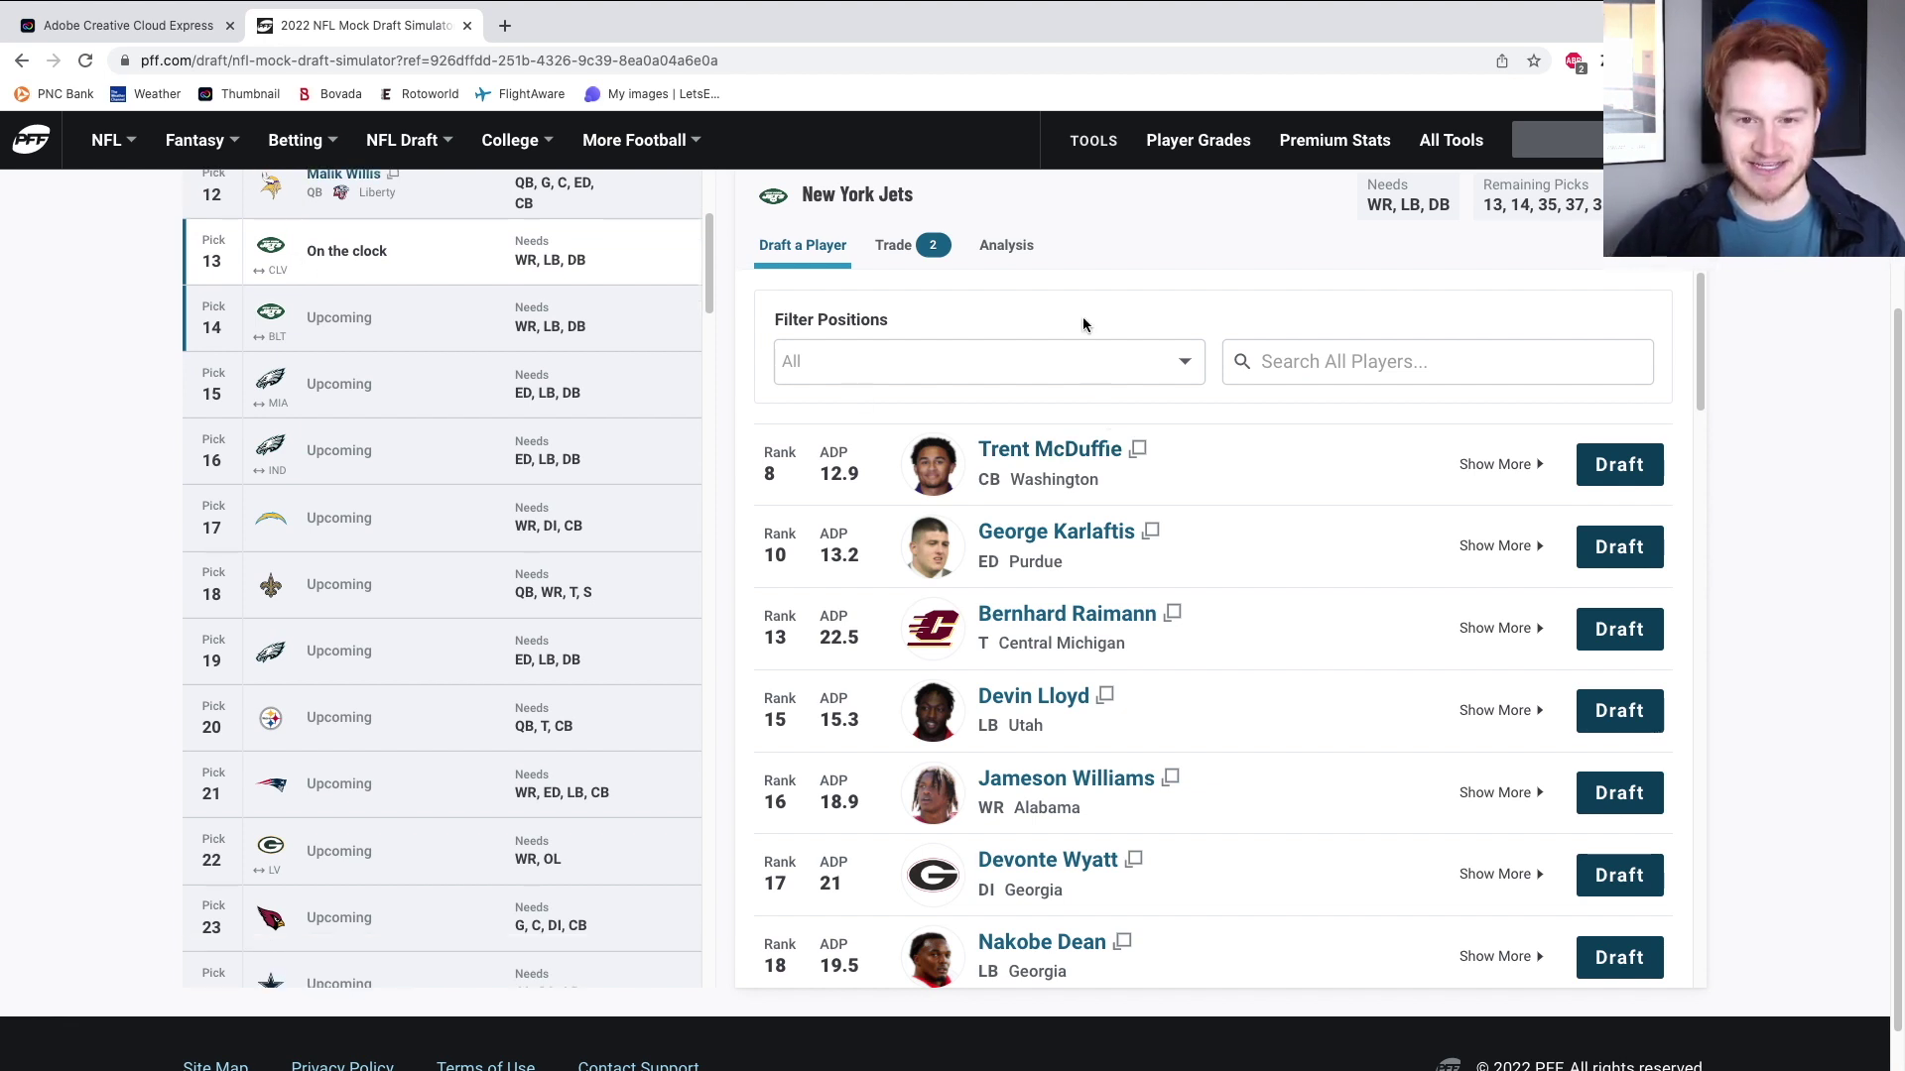
Offer the Los Angeles Chargers the Jets' pick 14 in exchange for their 2022 picks 17 and 79.
left_click(927, 256)
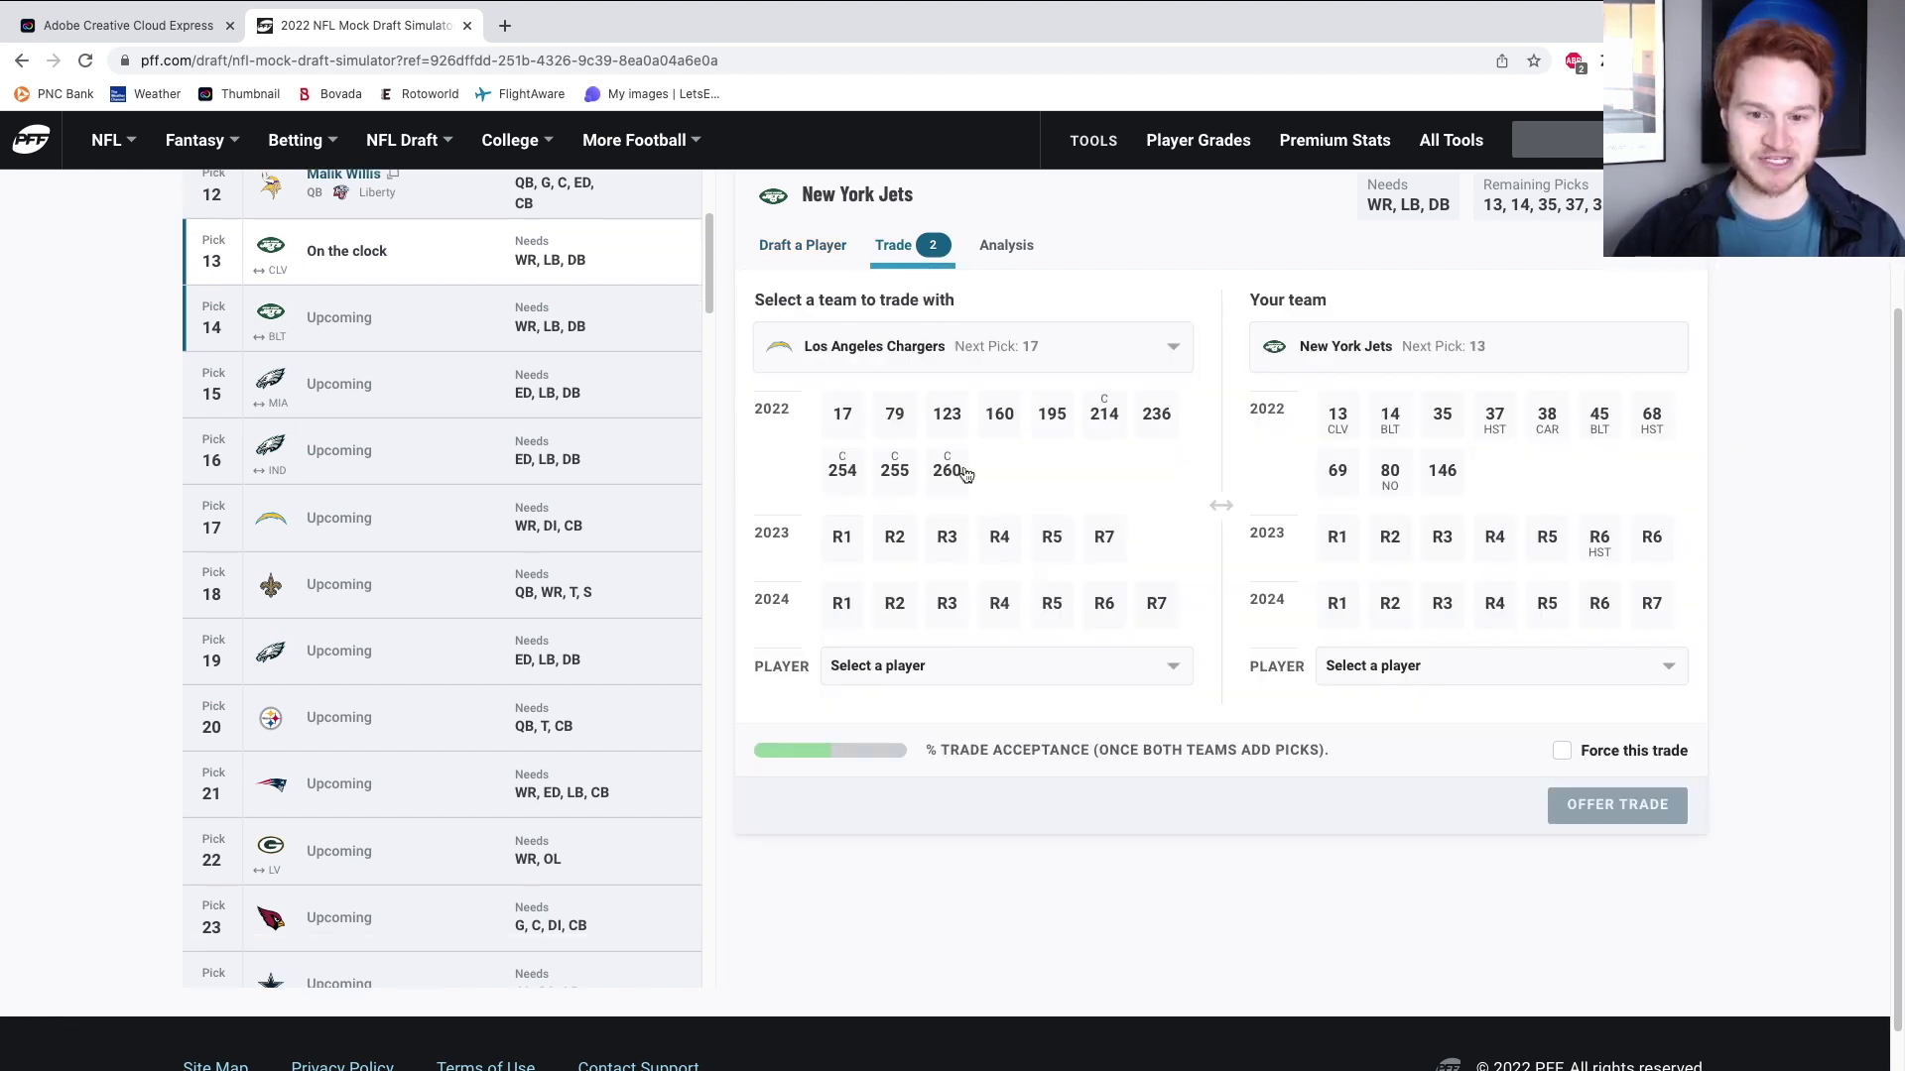
left_click(842, 417)
left_click(894, 416)
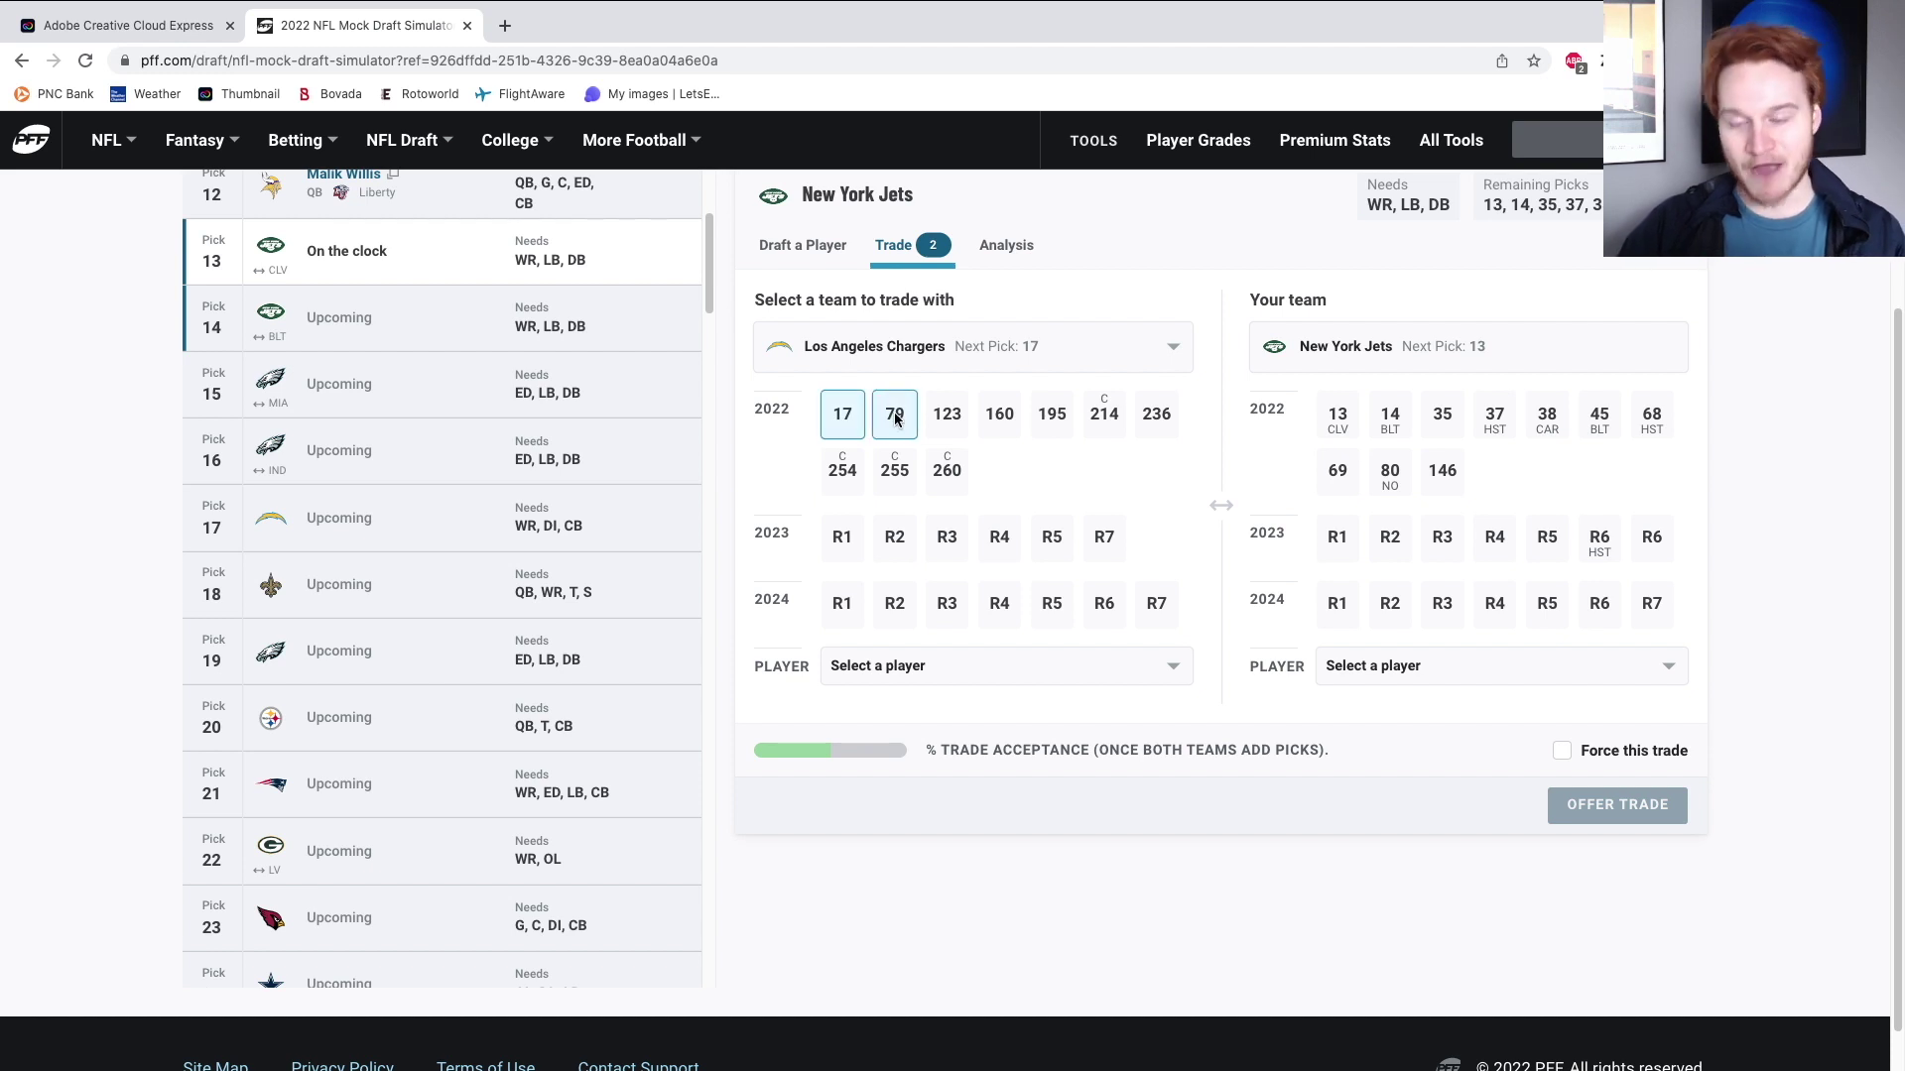
left_click(1388, 423)
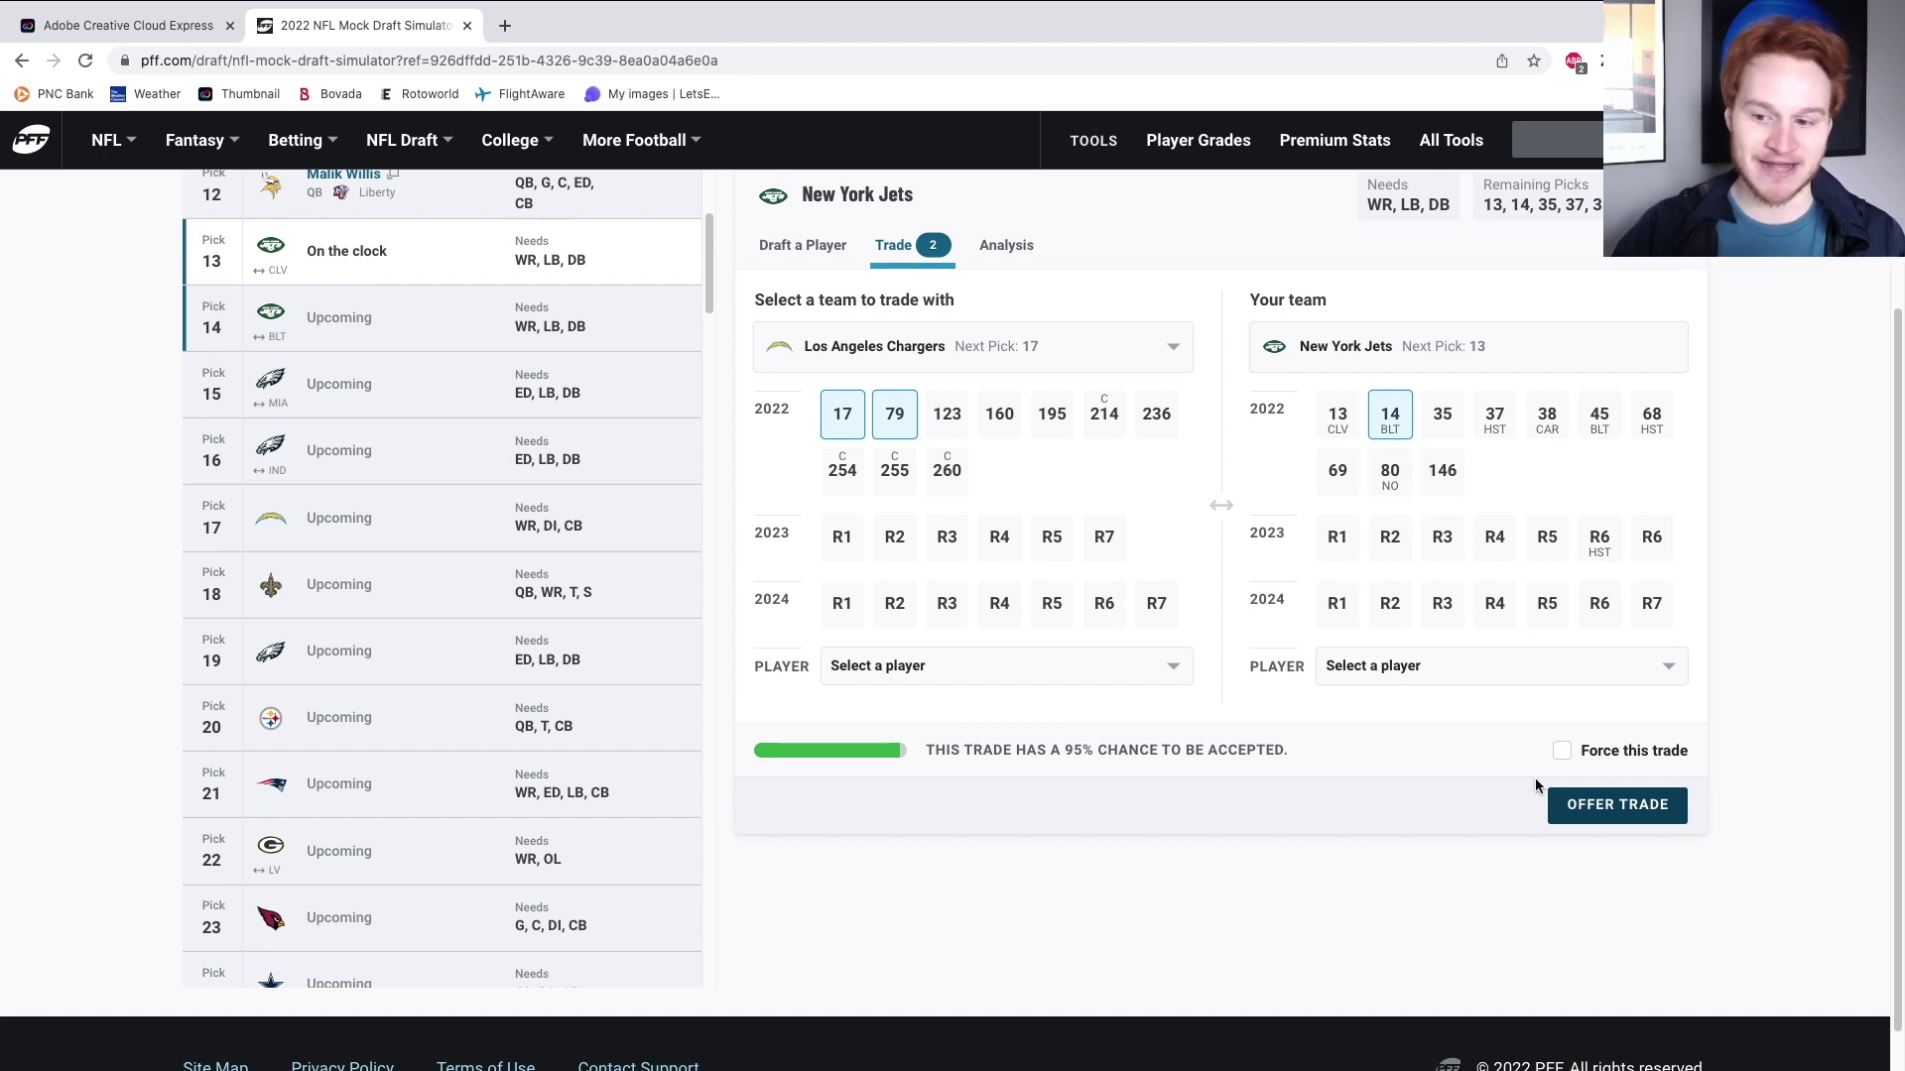
left_click(1587, 805)
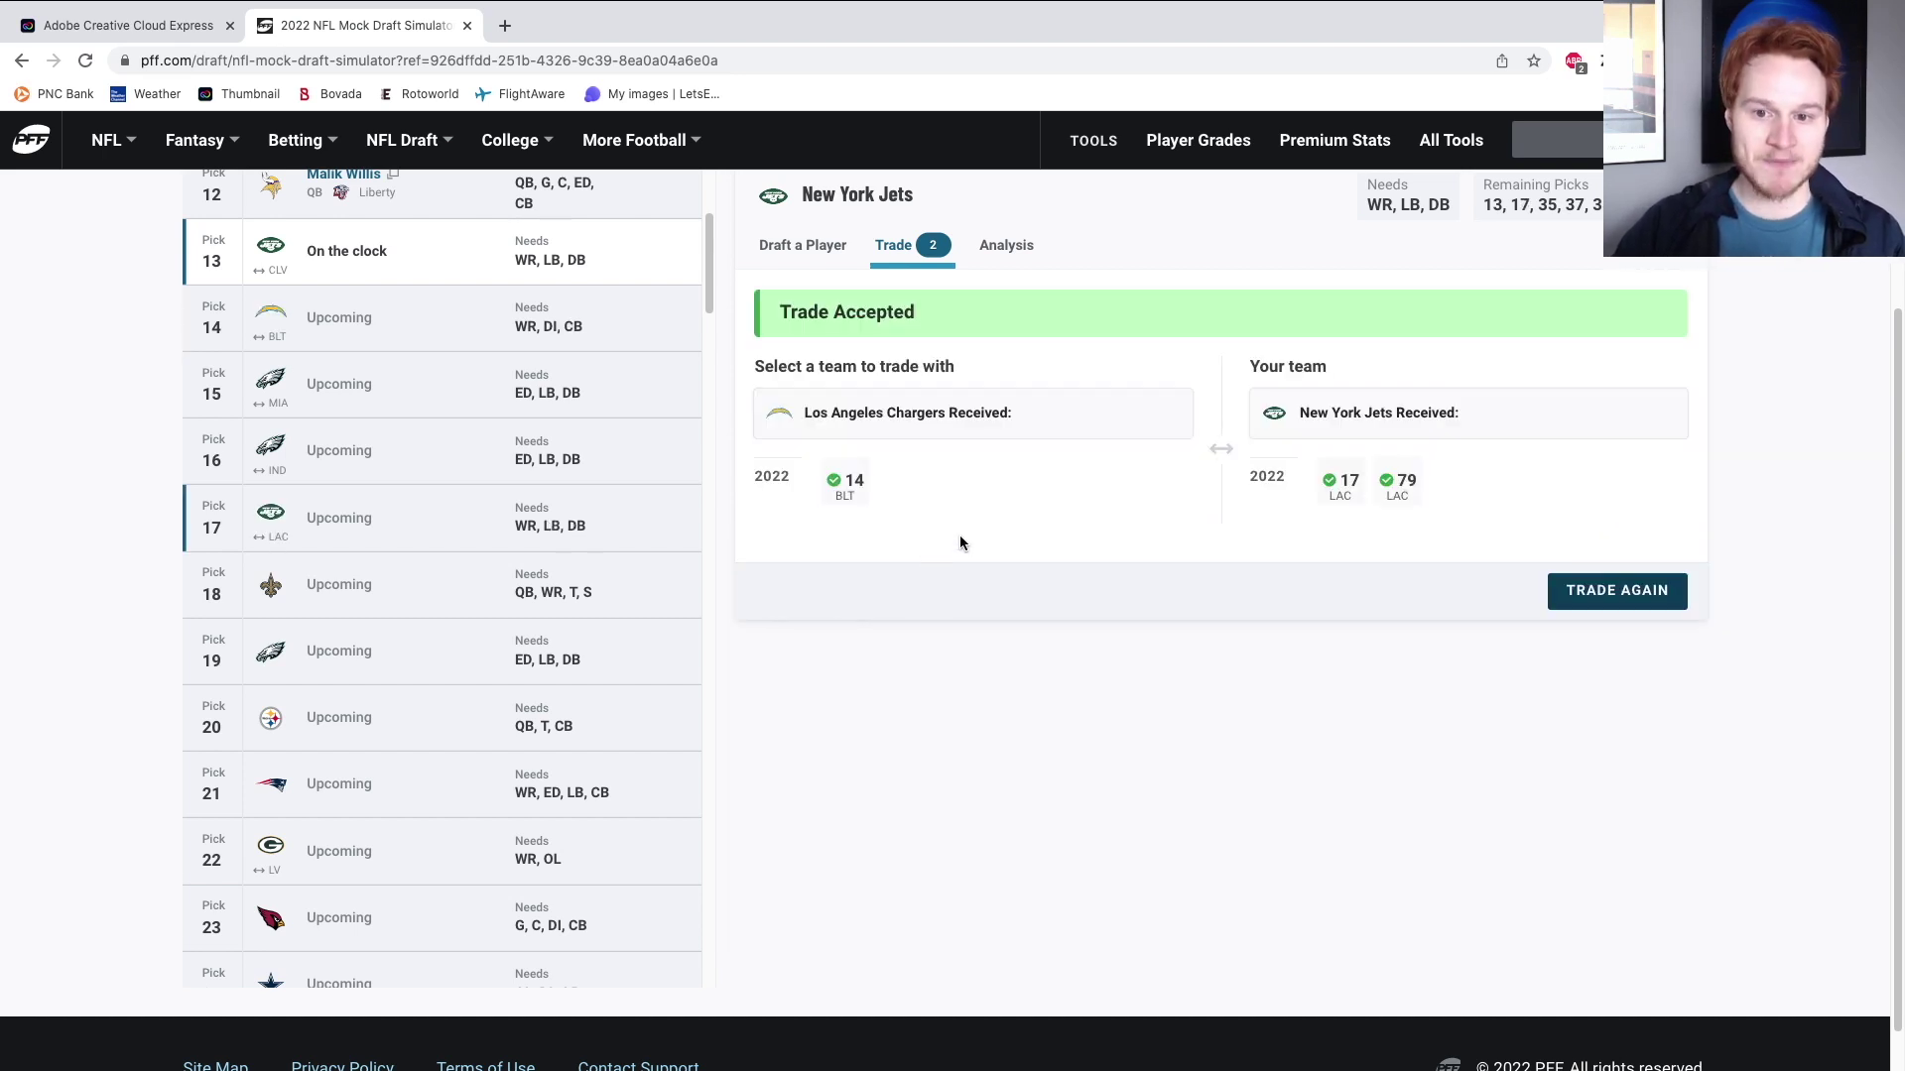
Check which teams are interested in trading for pick 13 and review the players available there.
left_click(1618, 591)
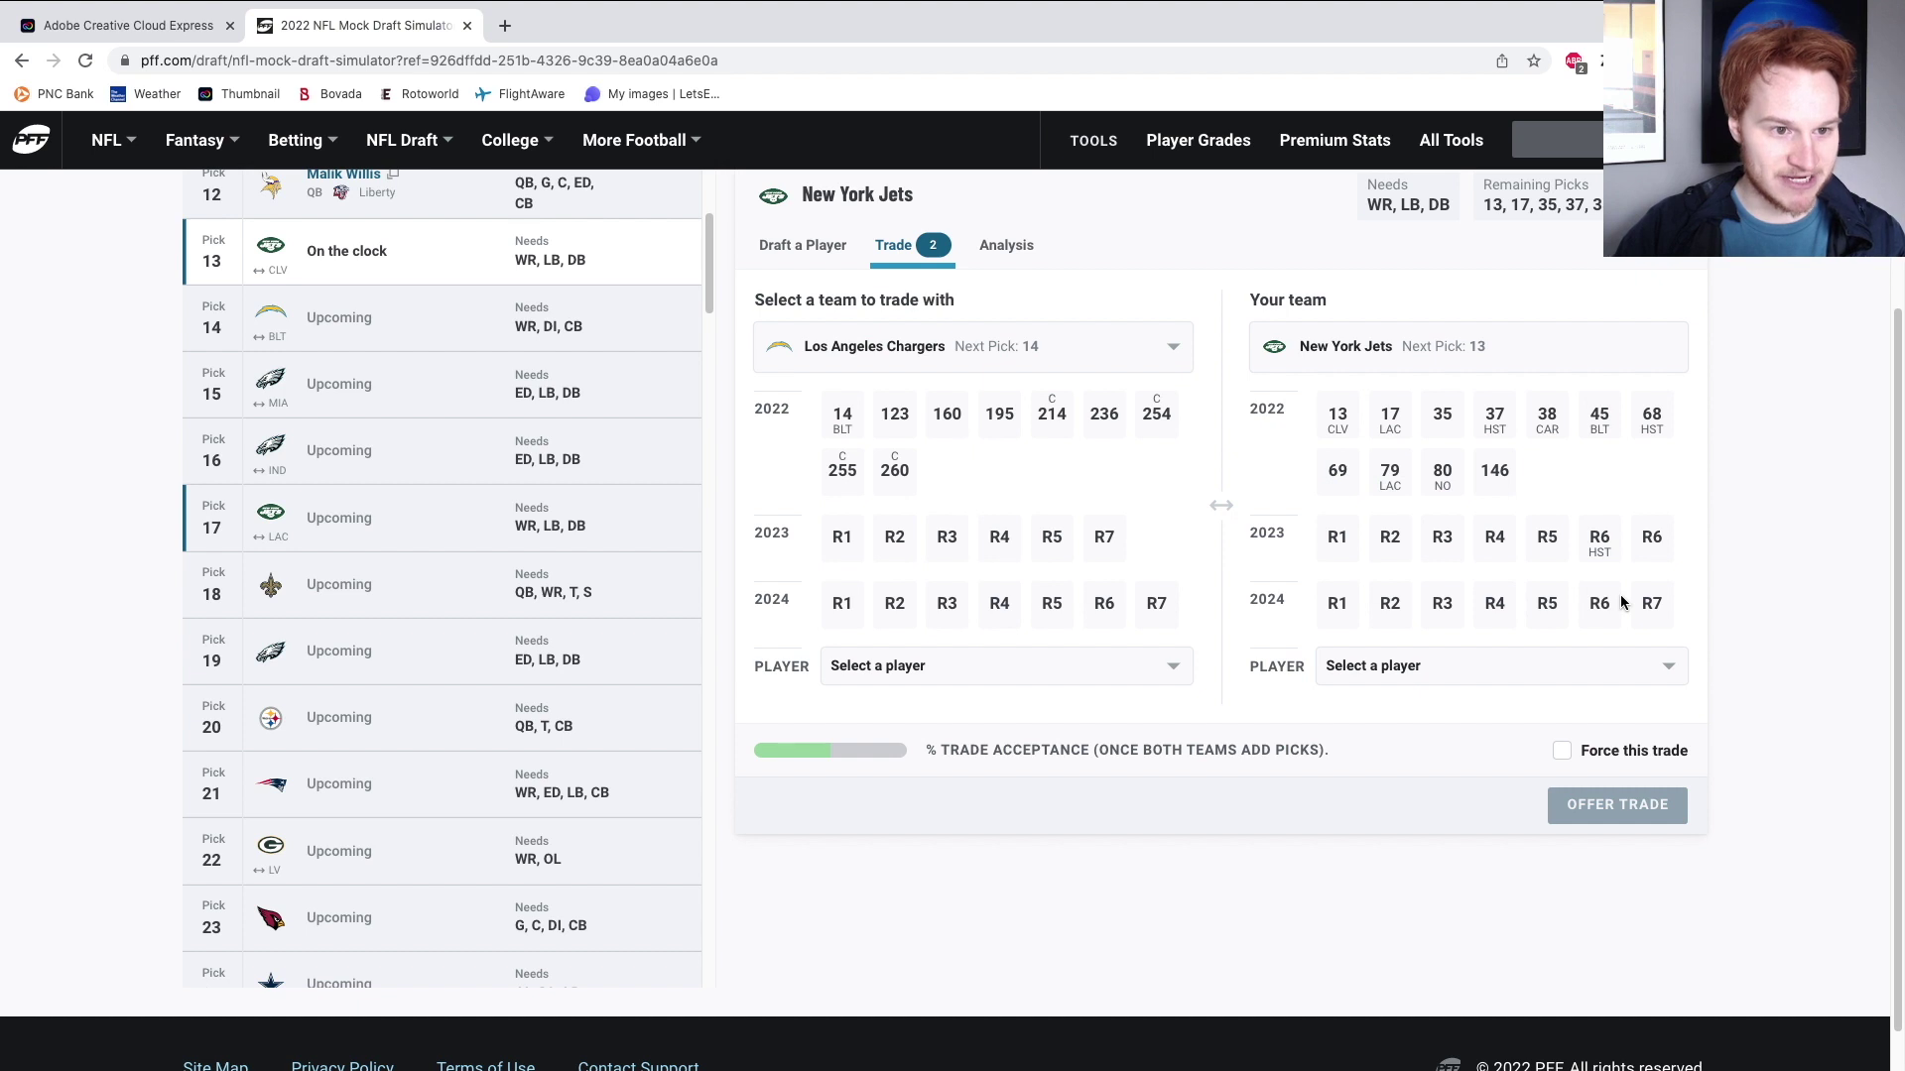
left_click(1022, 351)
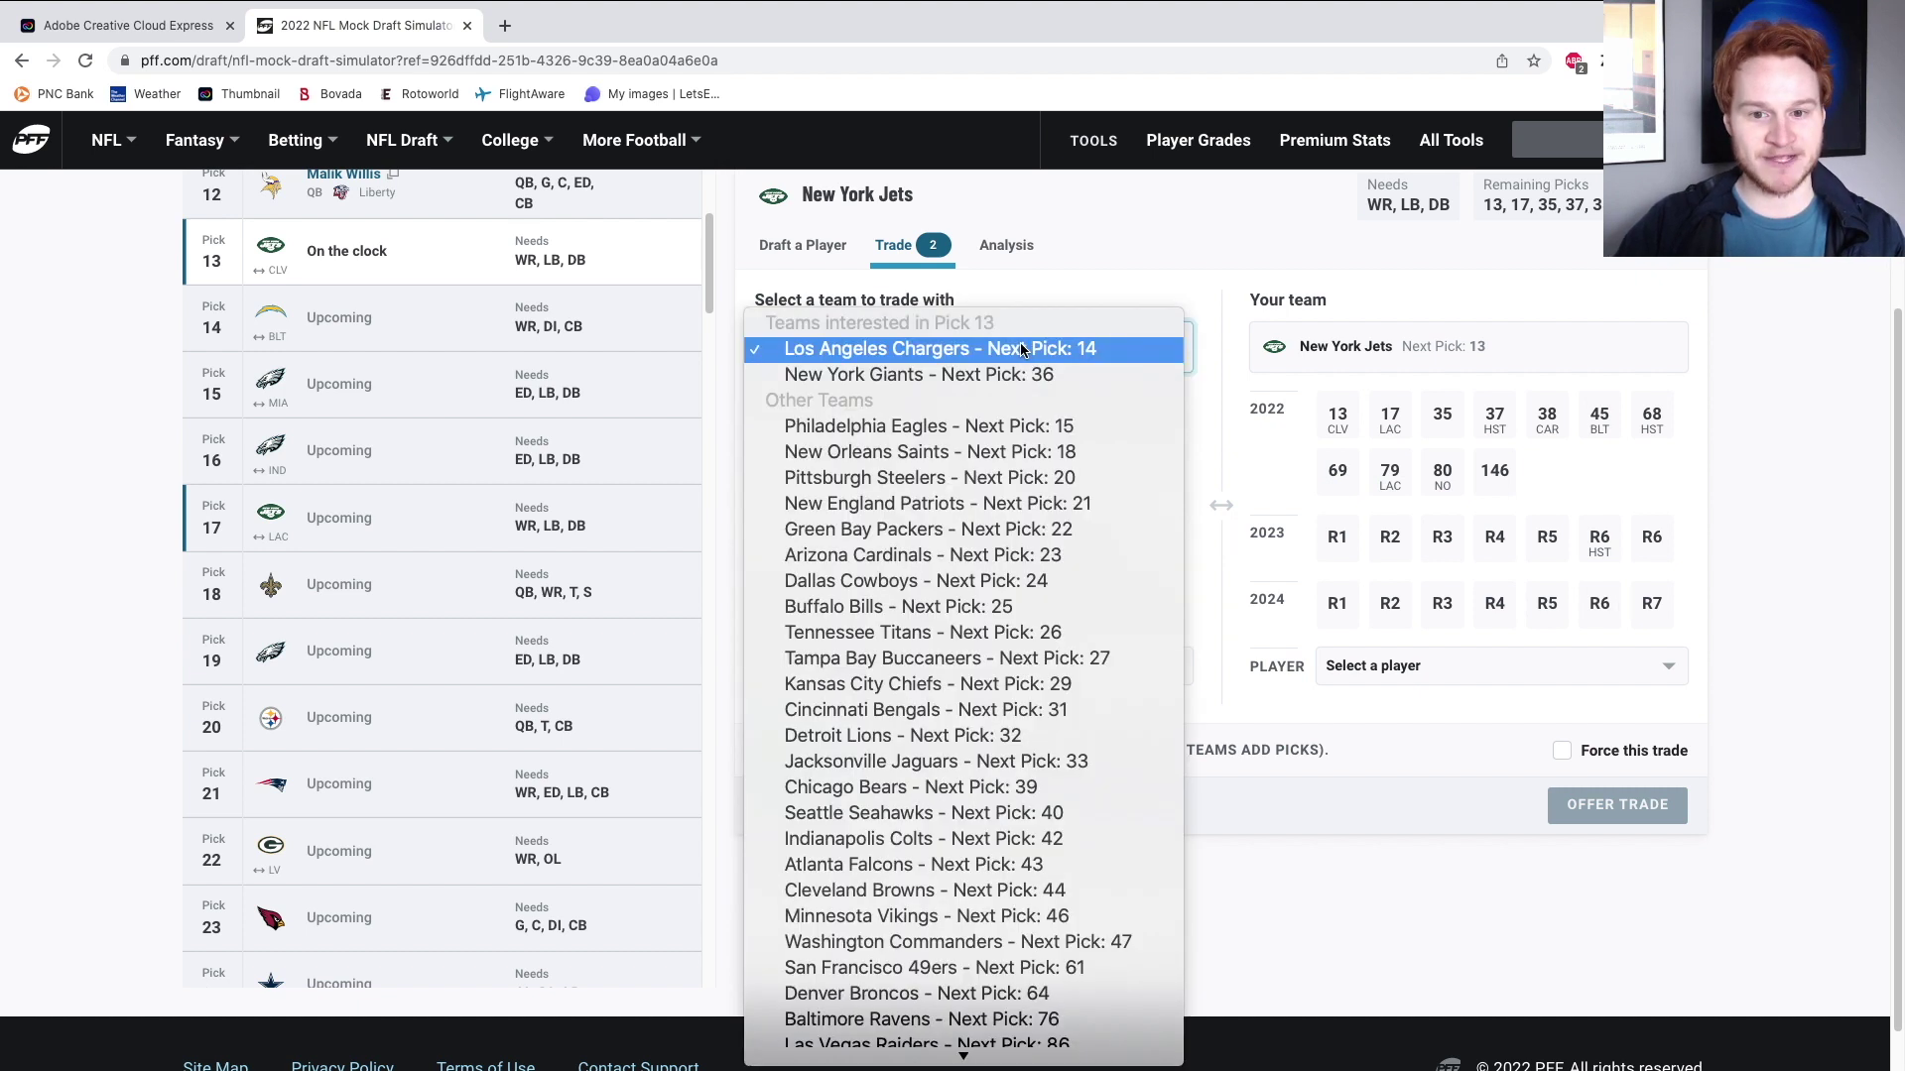
left_click(1092, 282)
left_click(793, 260)
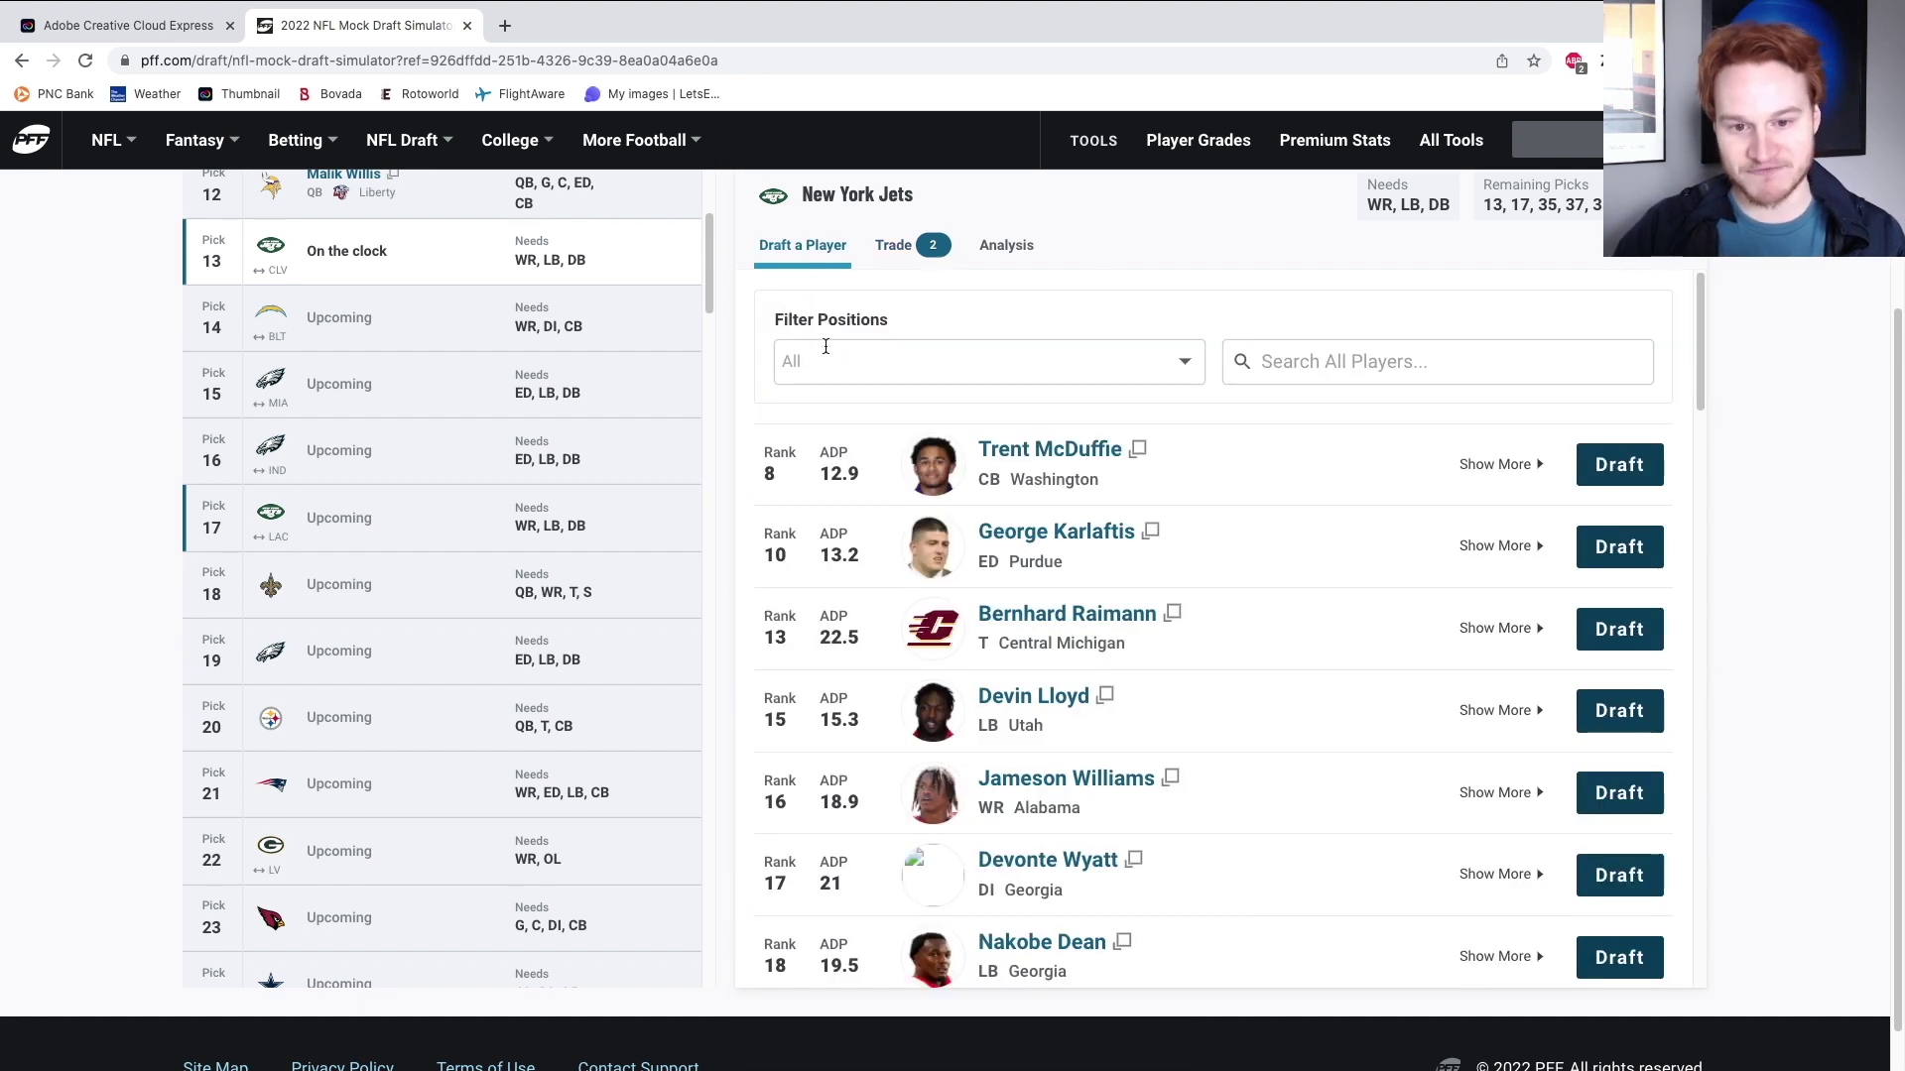
scroll(1004, 520, "down", 1)
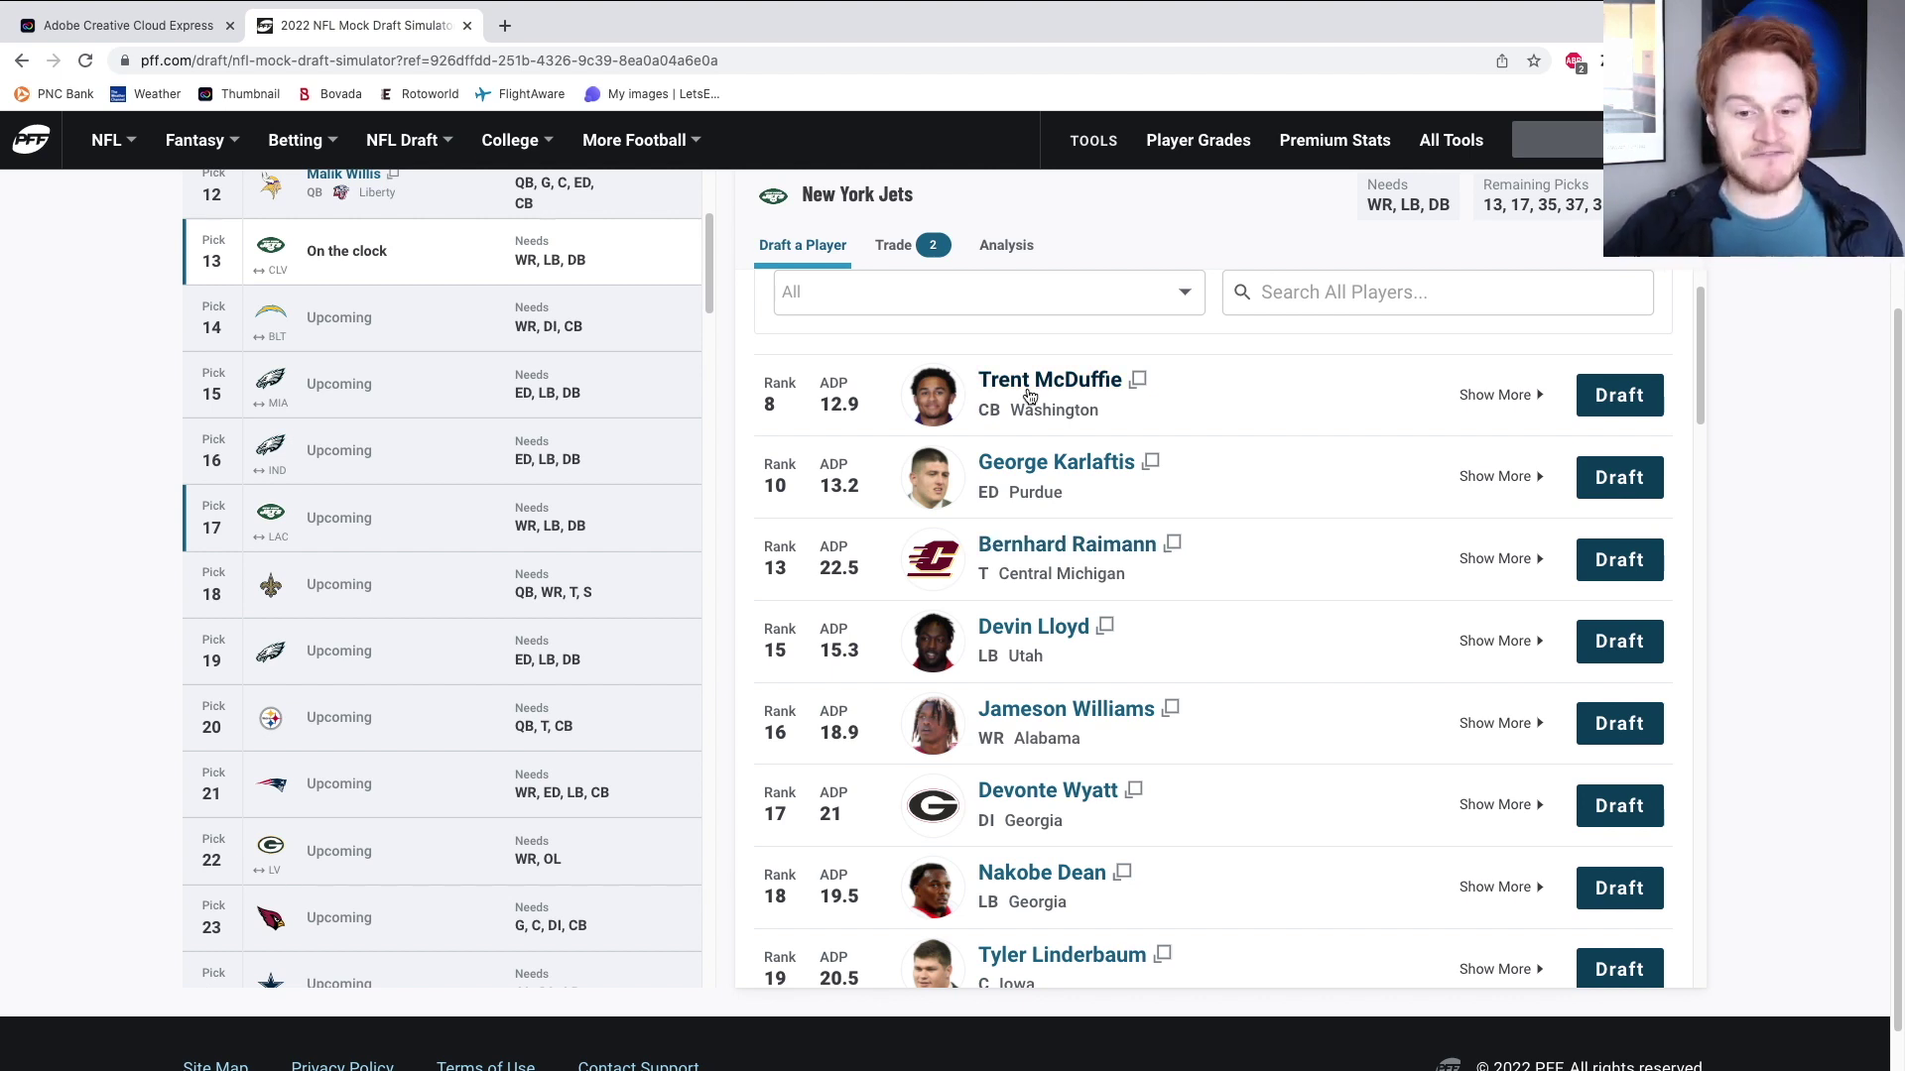
scroll(1029, 397, "down", 2)
scroll(1012, 401, "up", 1)
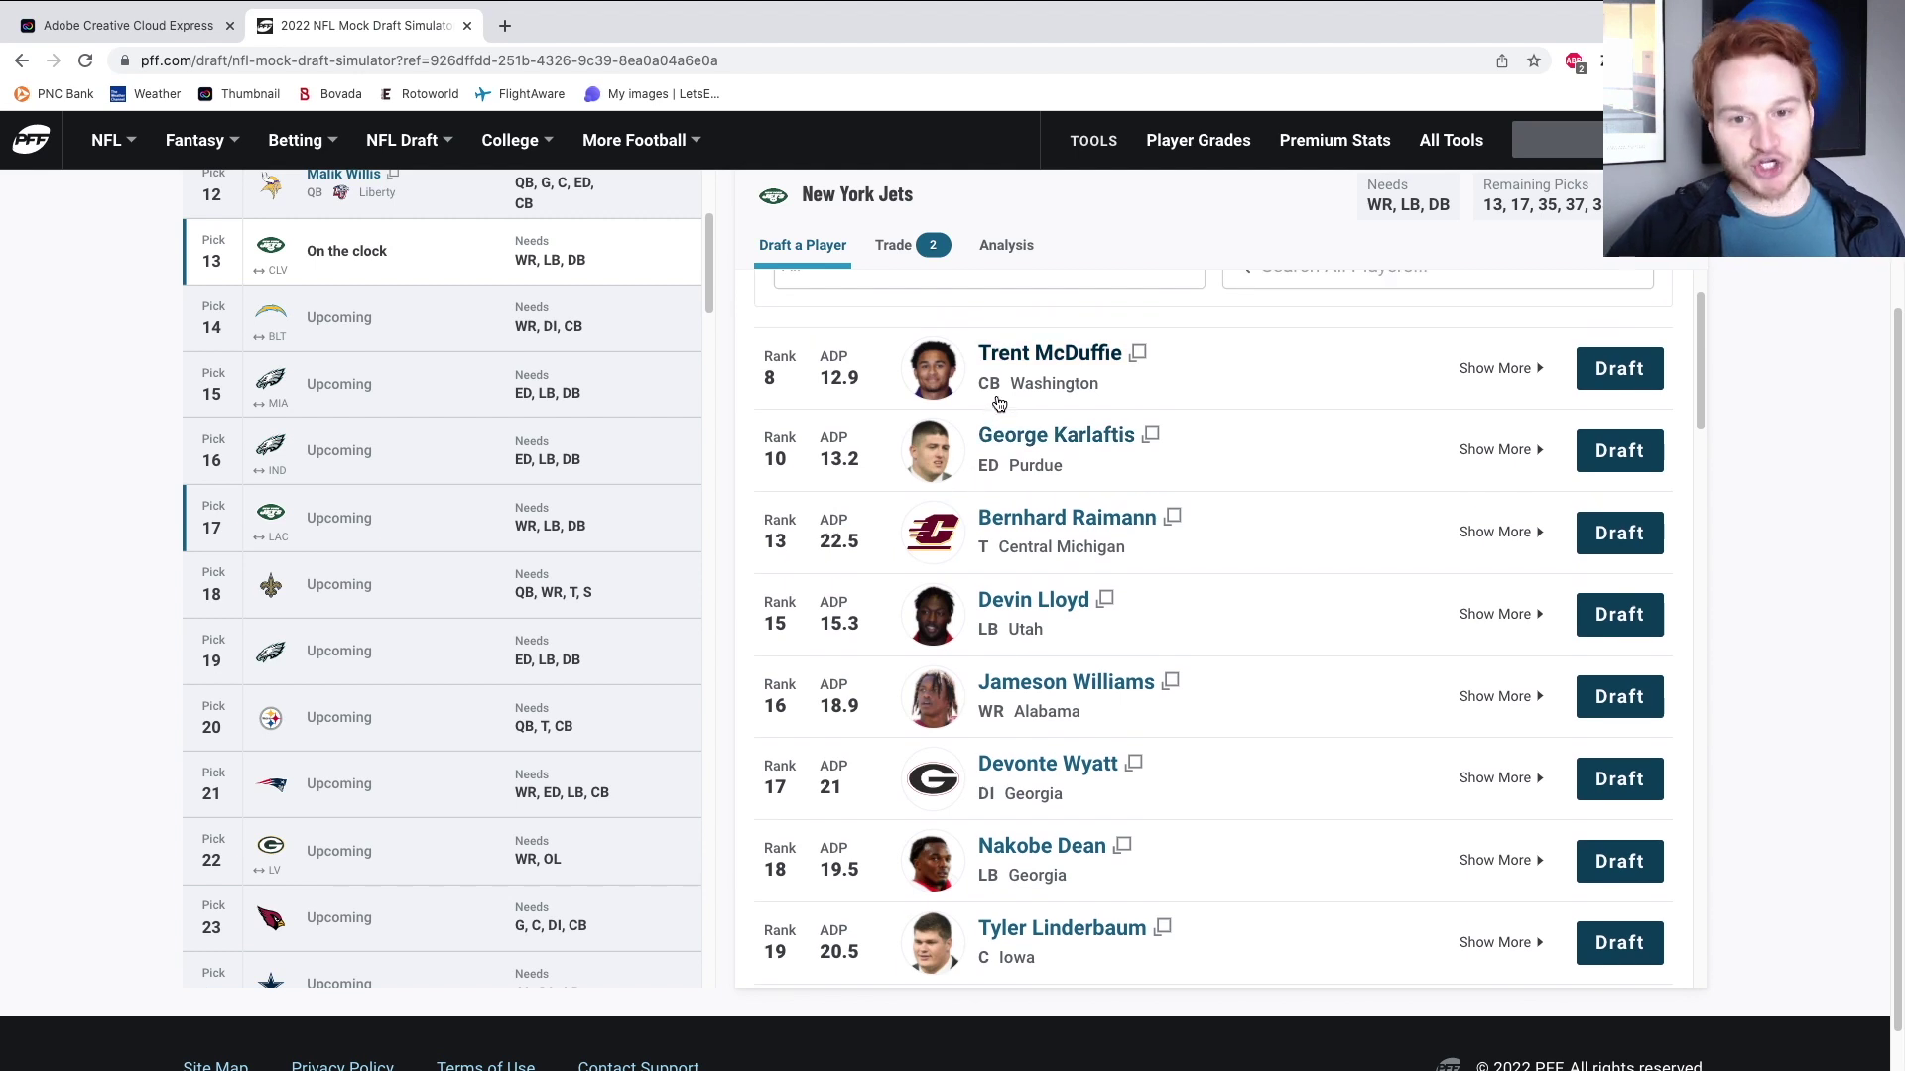
scroll(1002, 392, "up", 3)
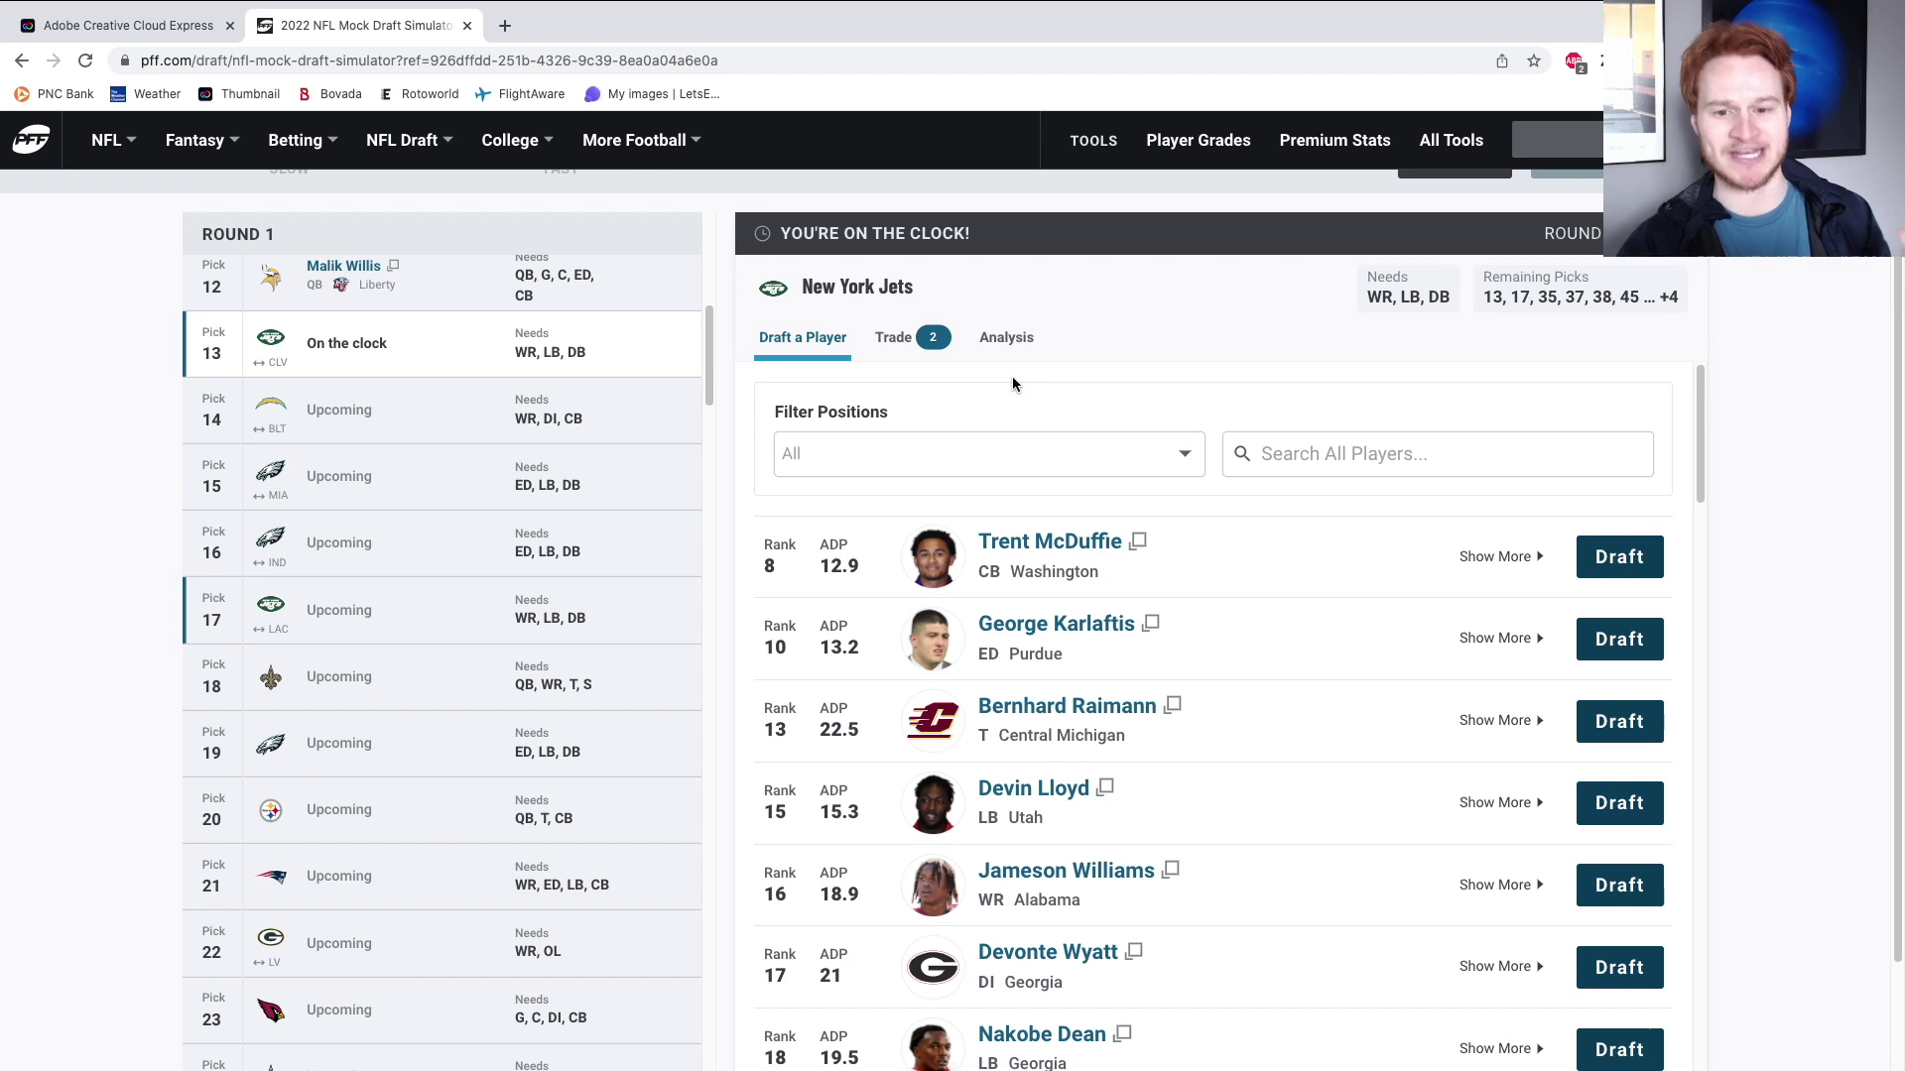
scroll(987, 601, "down", 2)
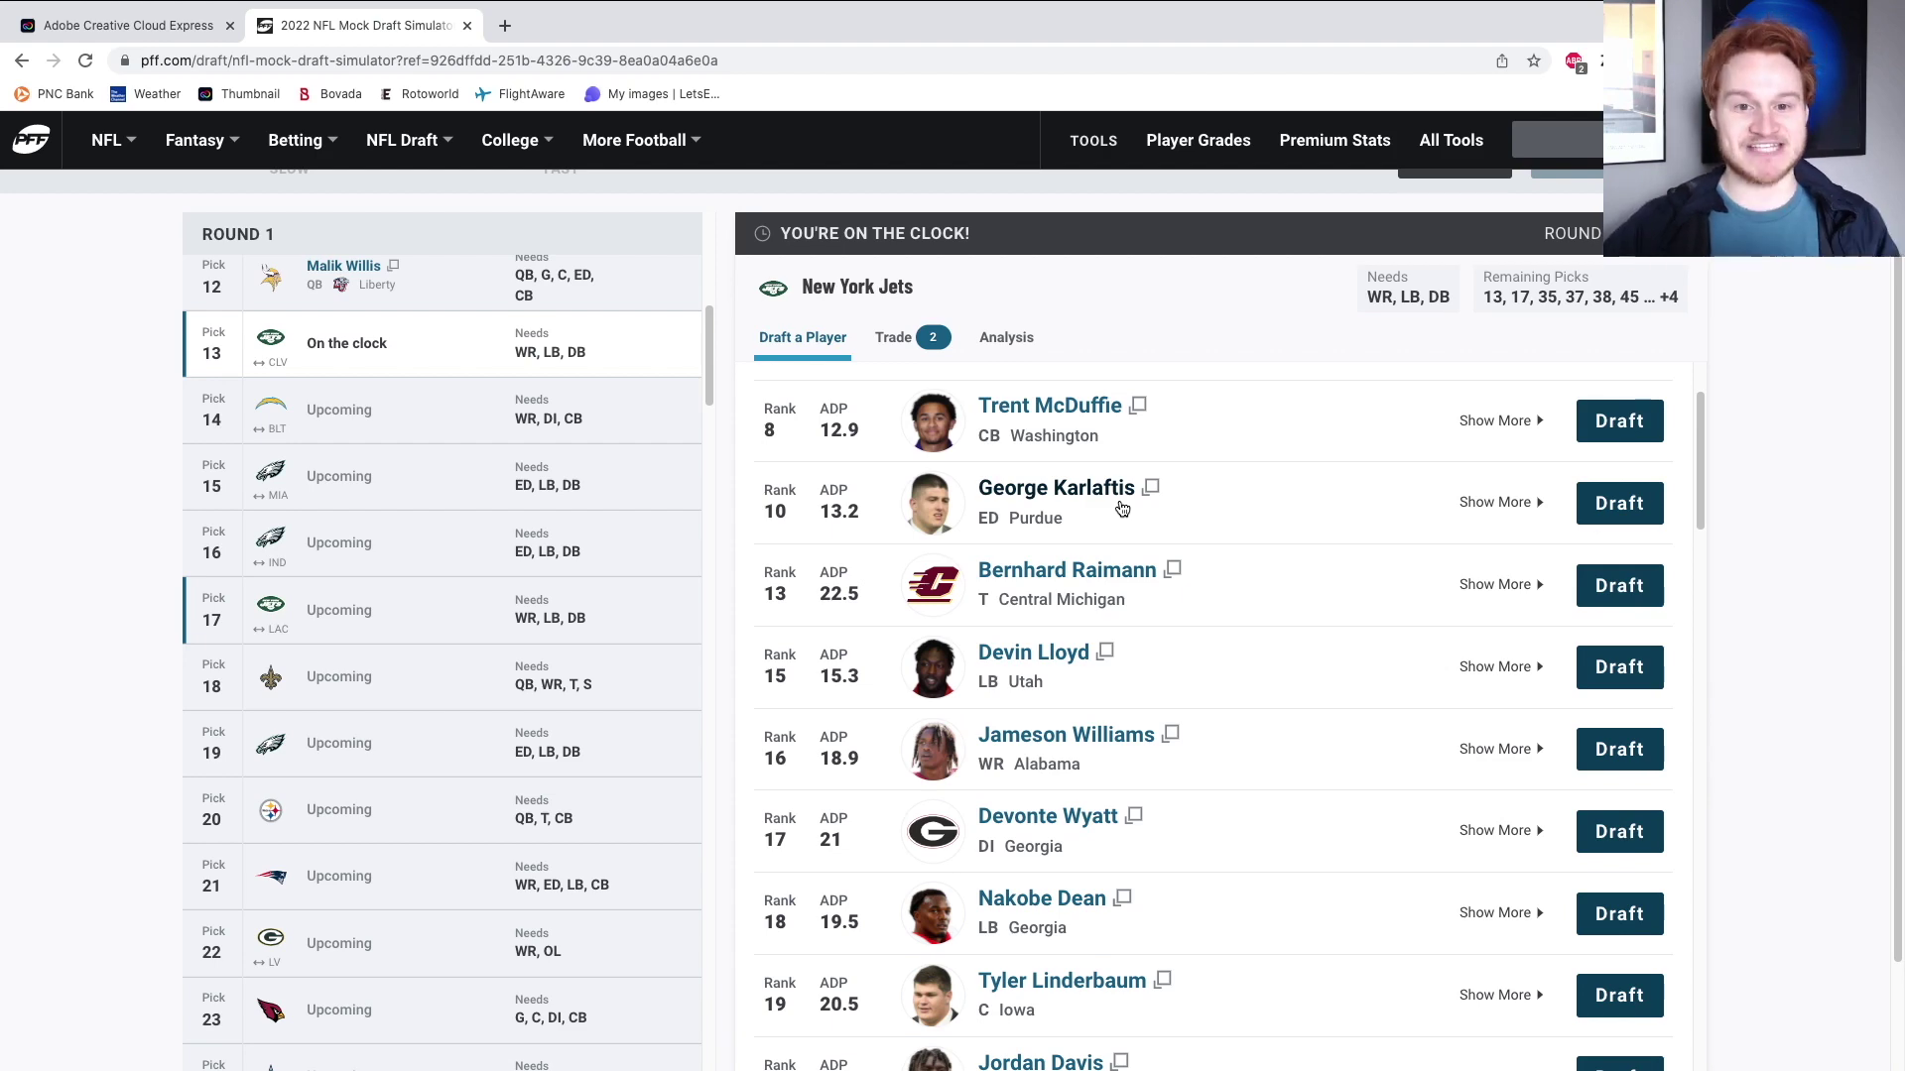
Draft edge rusher George Karlaftis of Purdue with the Jets' pick 13.
left_click(893, 338)
scroll(822, 507, "up", 2)
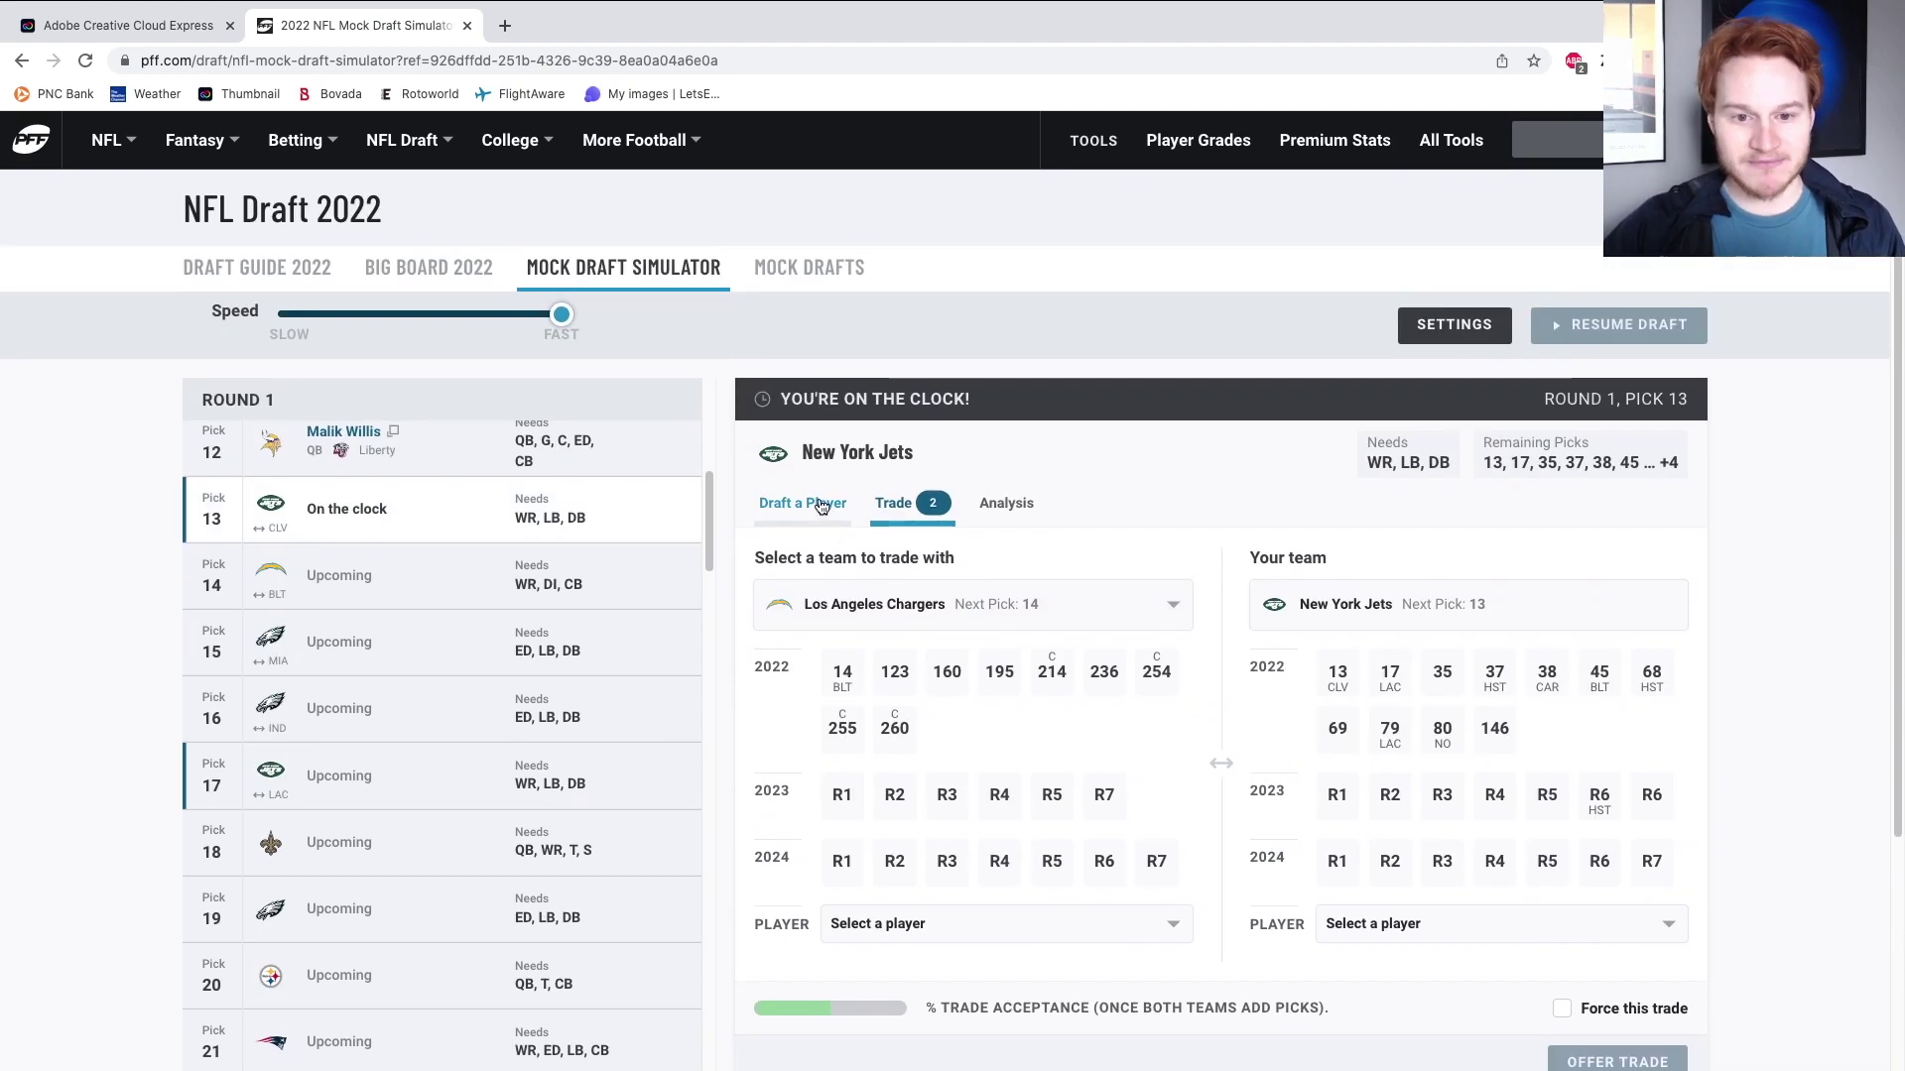
left_click(822, 505)
scroll(893, 535, "down", 2)
left_click(1611, 627)
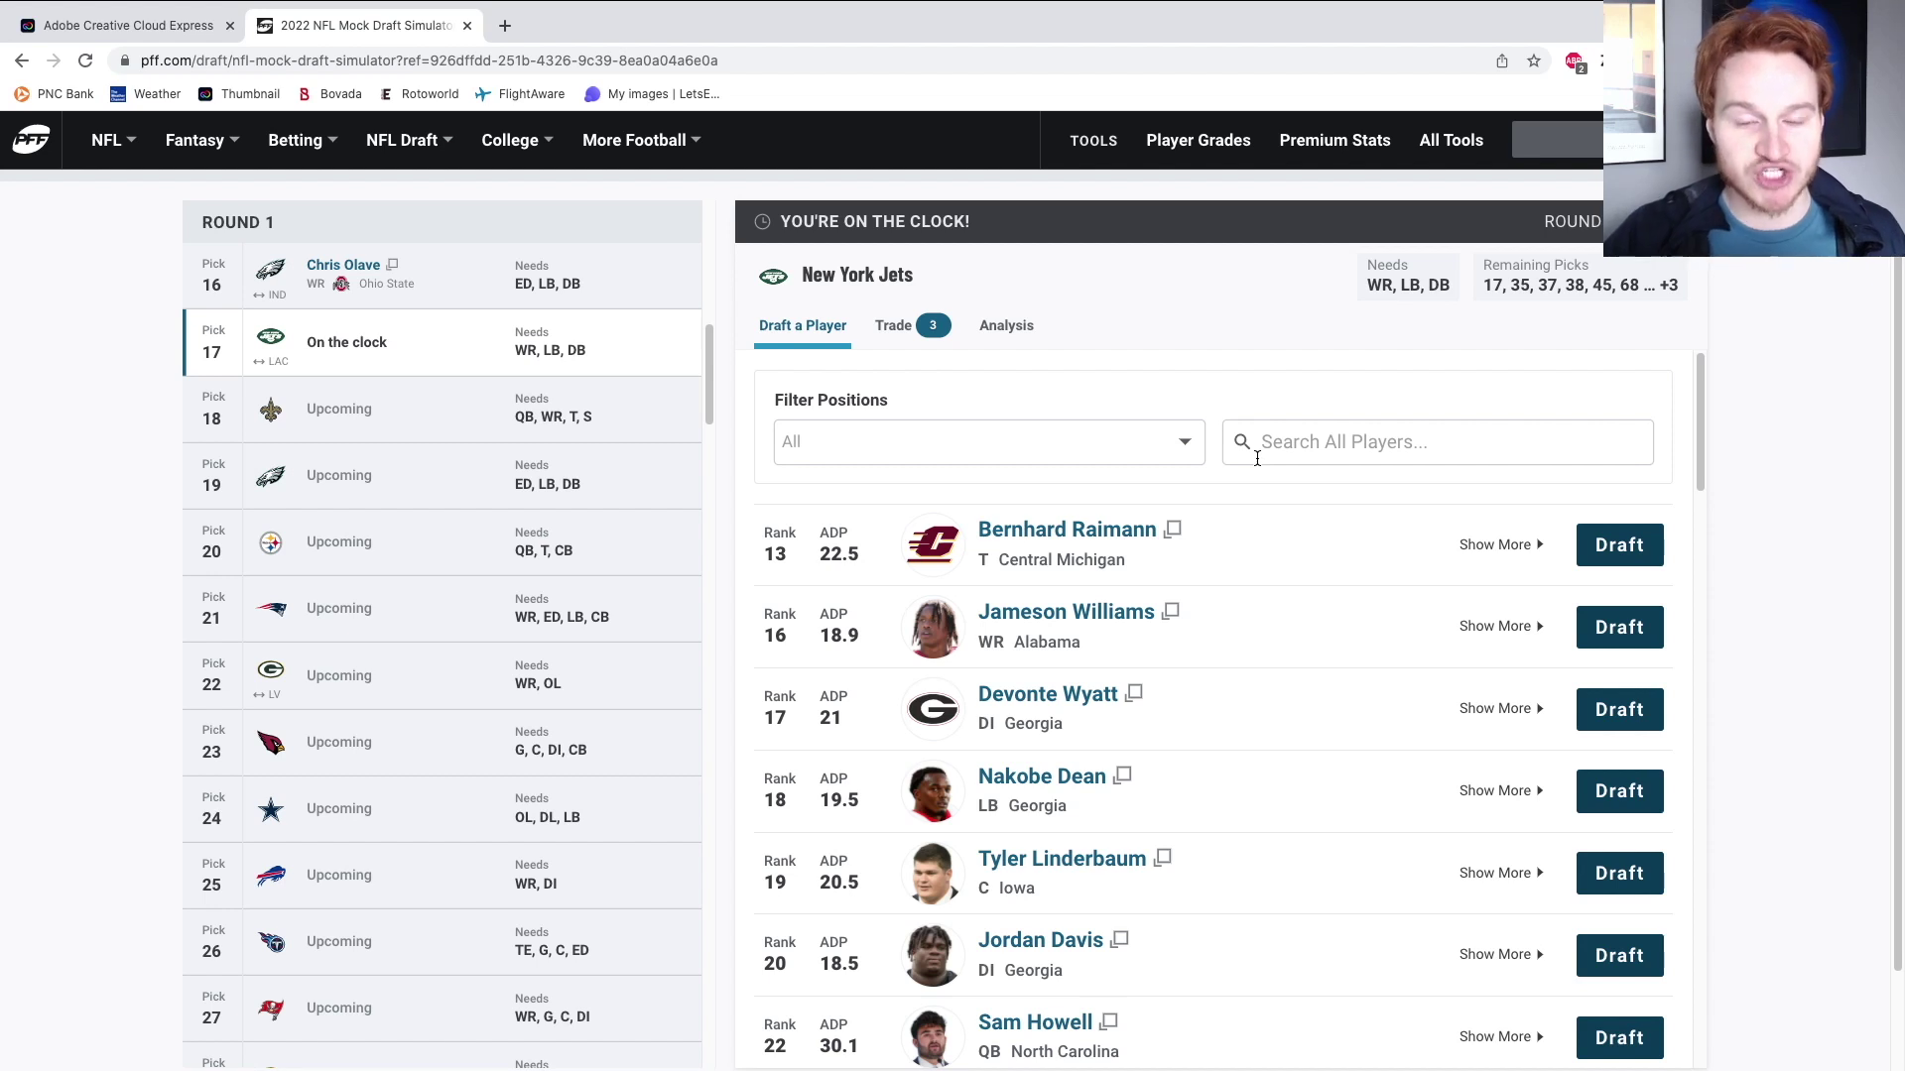
Examine the players available at pick 17 and the teams interested in trading for it.
scroll(1096, 466, "down", 3)
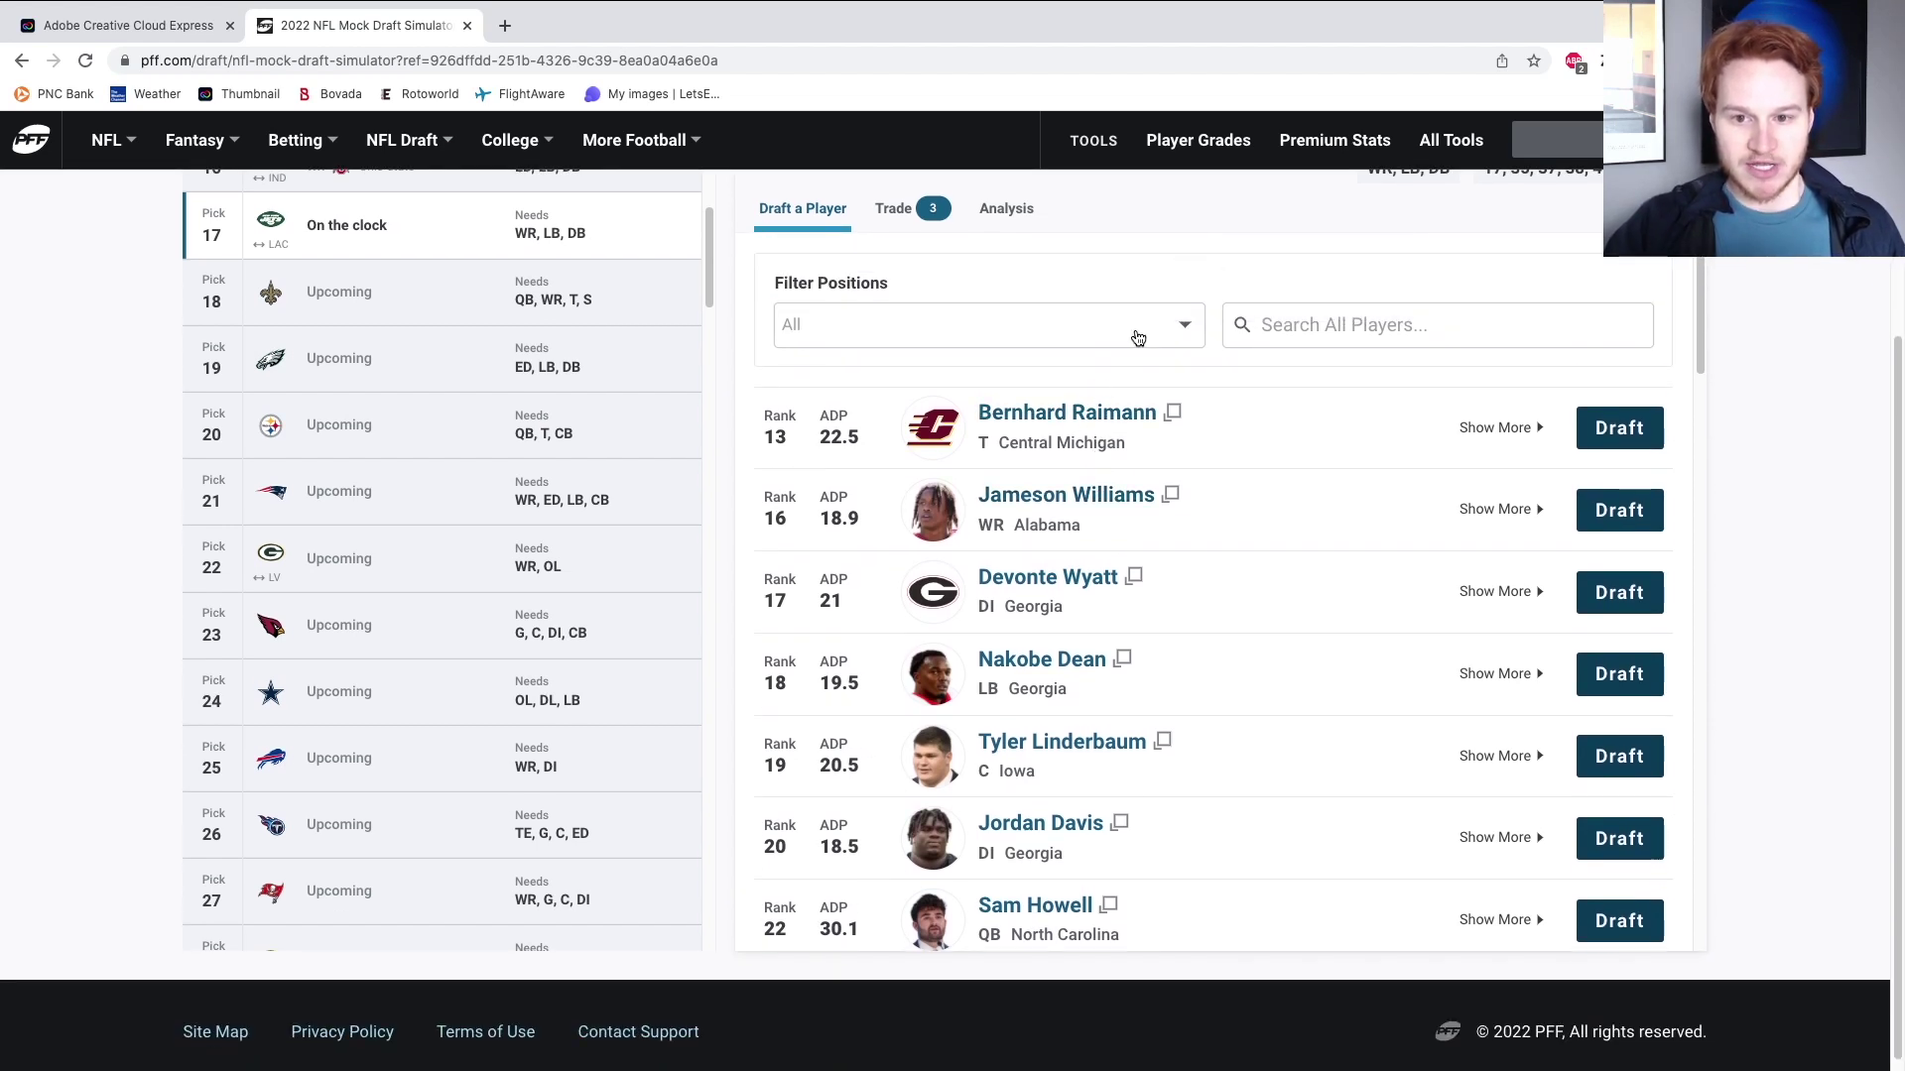
left_click(1146, 336)
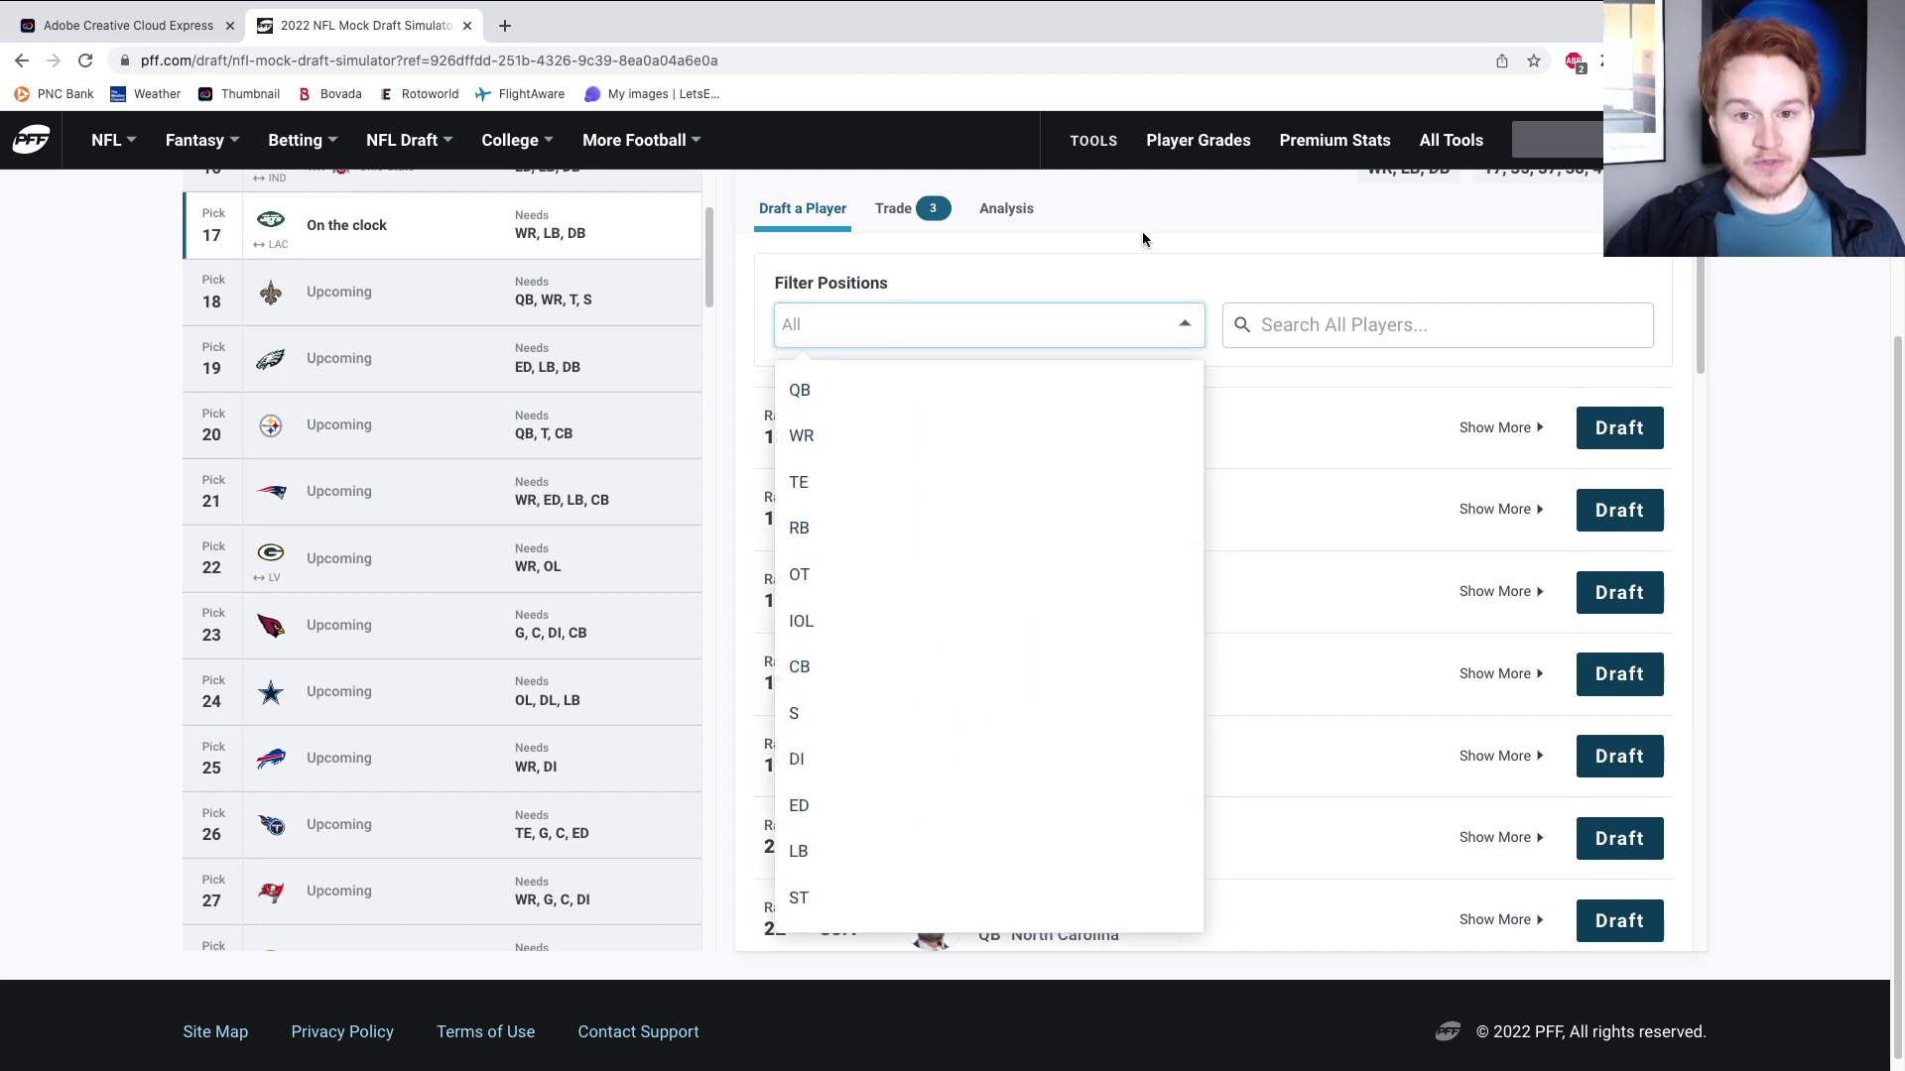
left_click(937, 210)
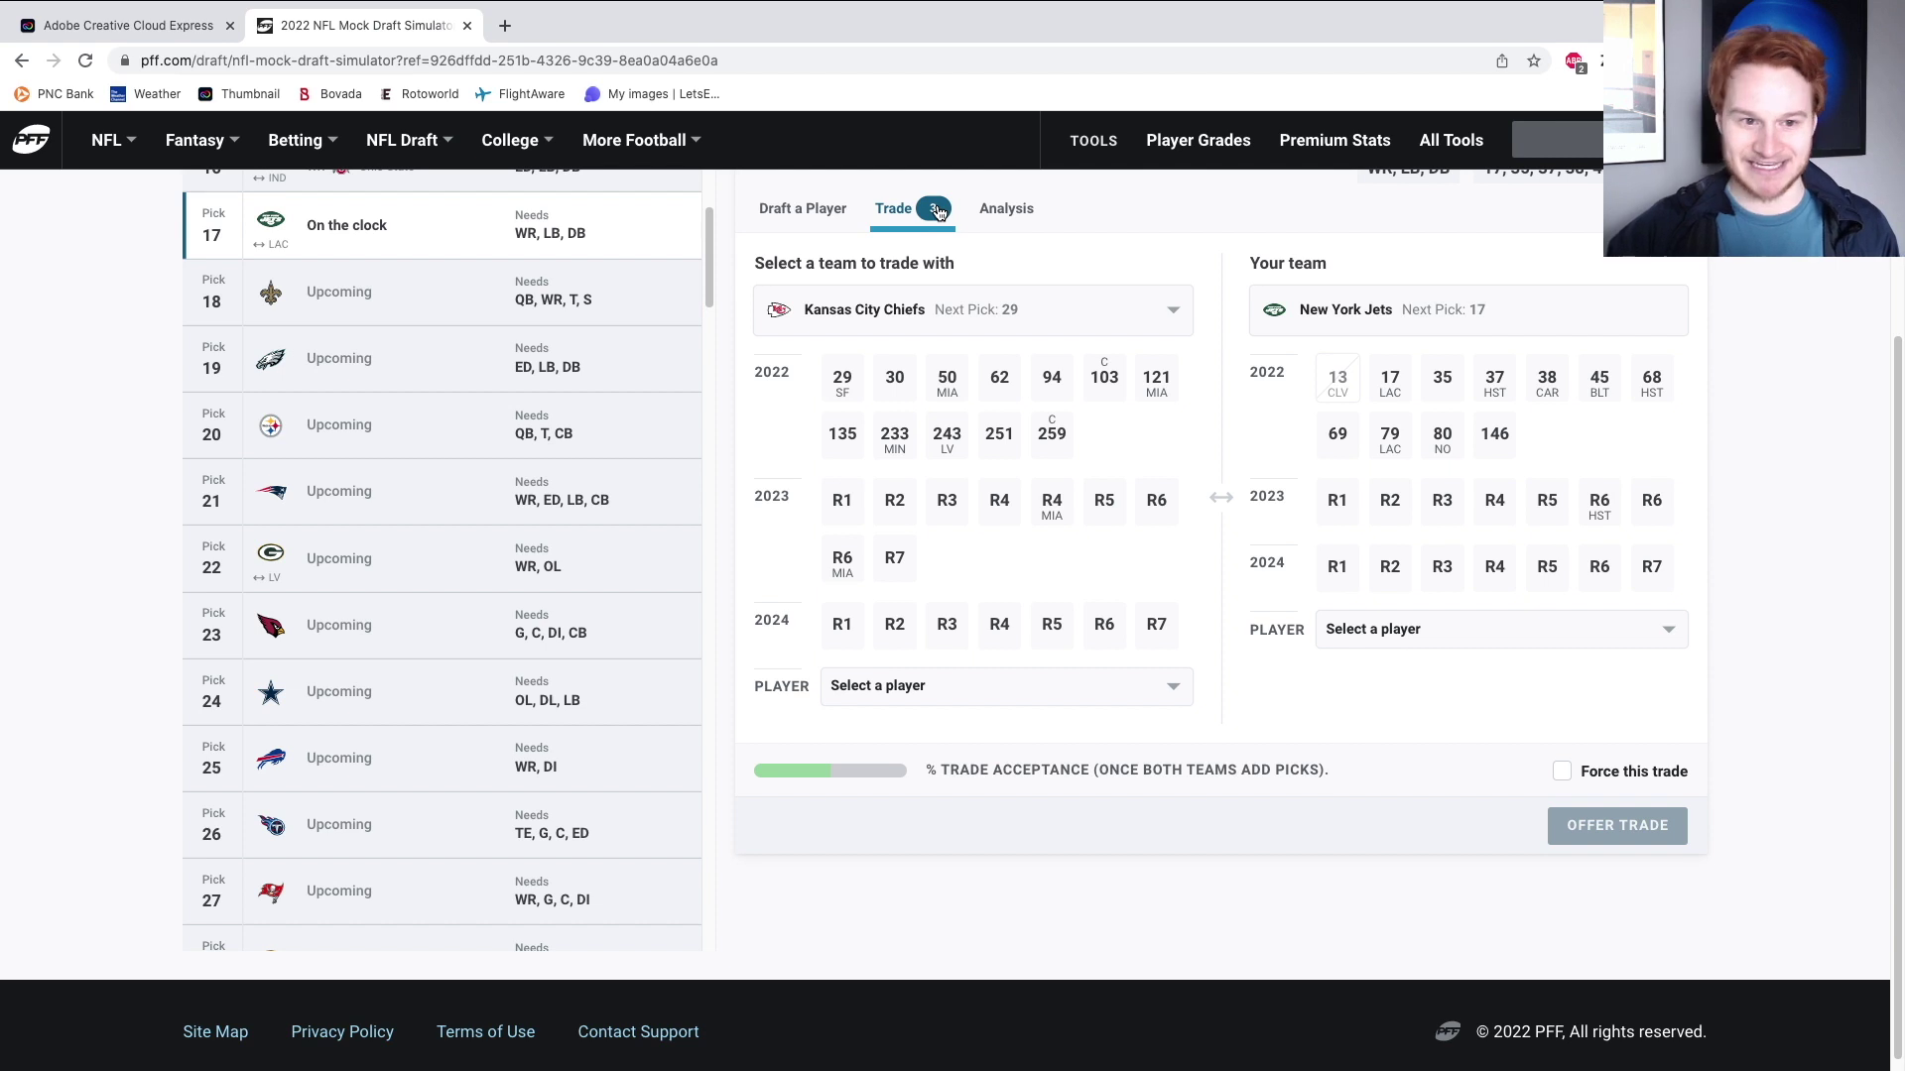
left_click(972, 303)
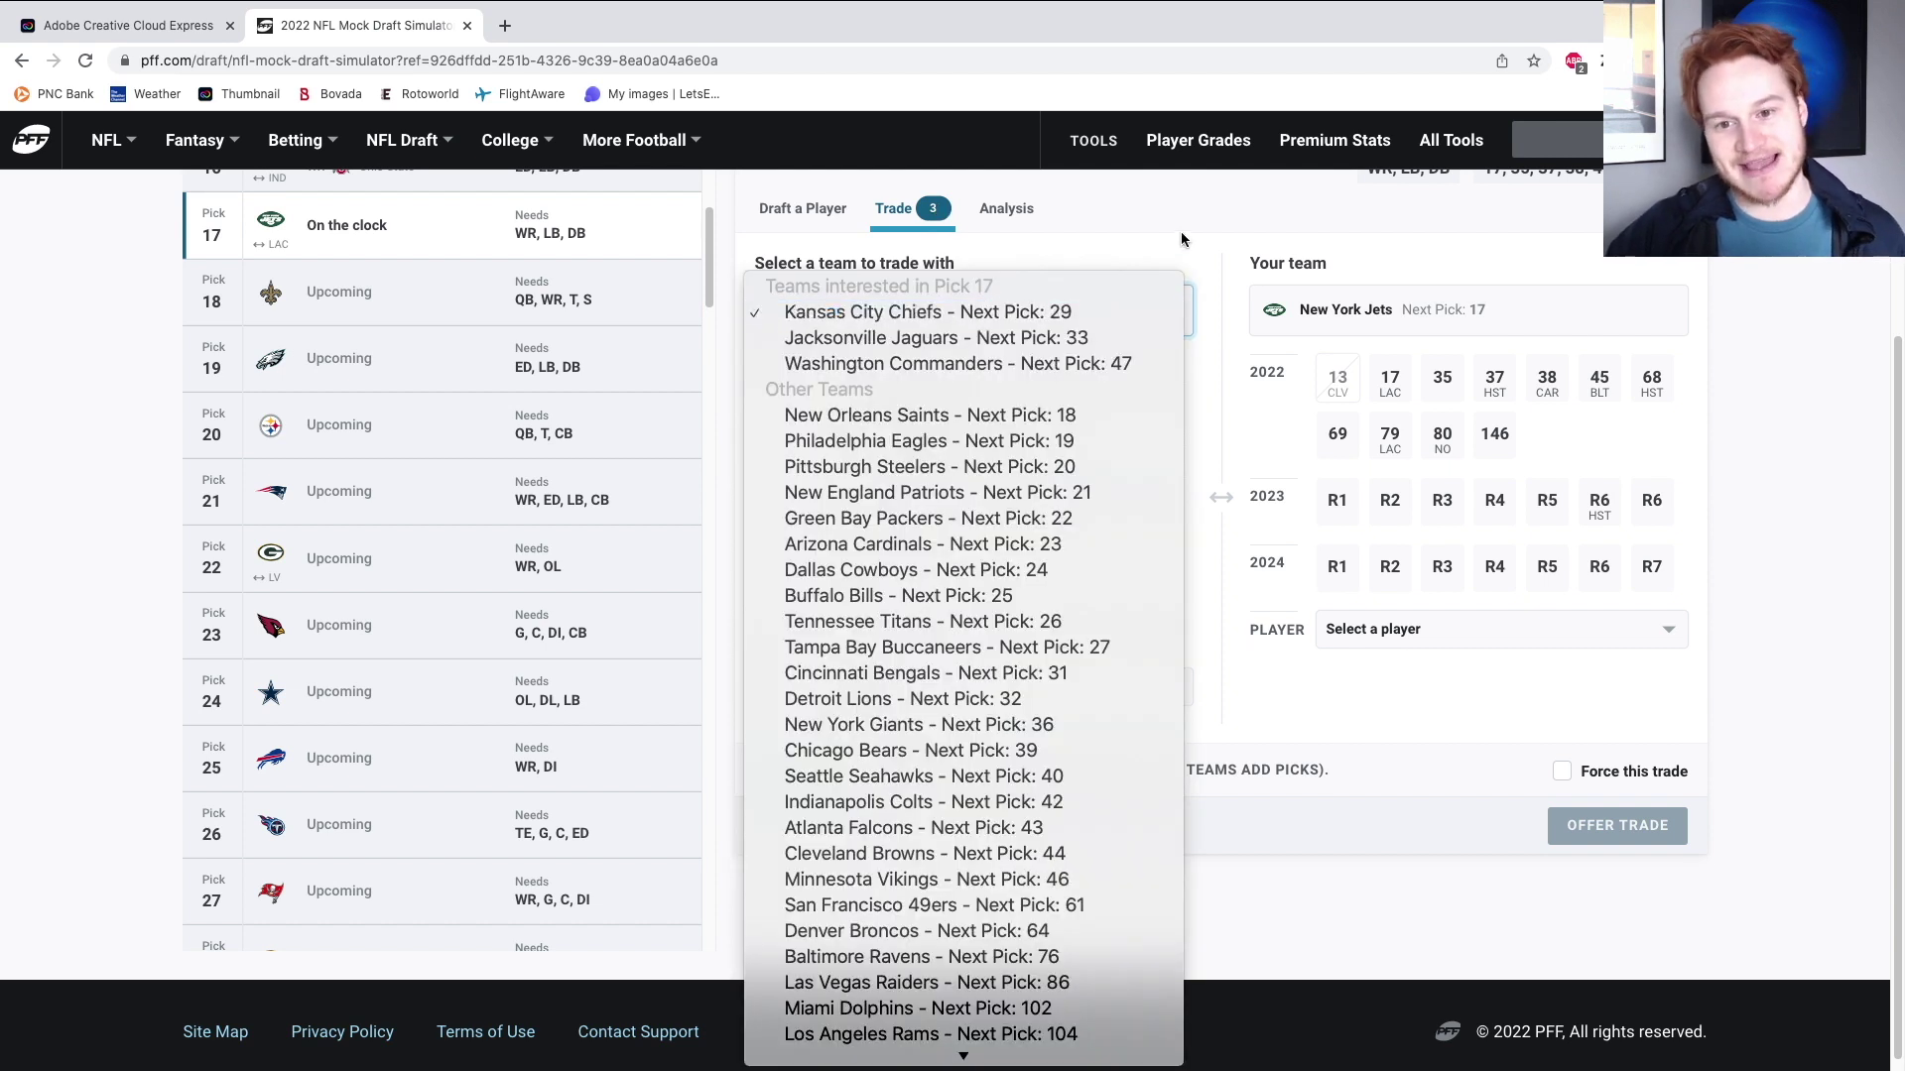
left_click(861, 225)
left_click(784, 210)
left_click(898, 211)
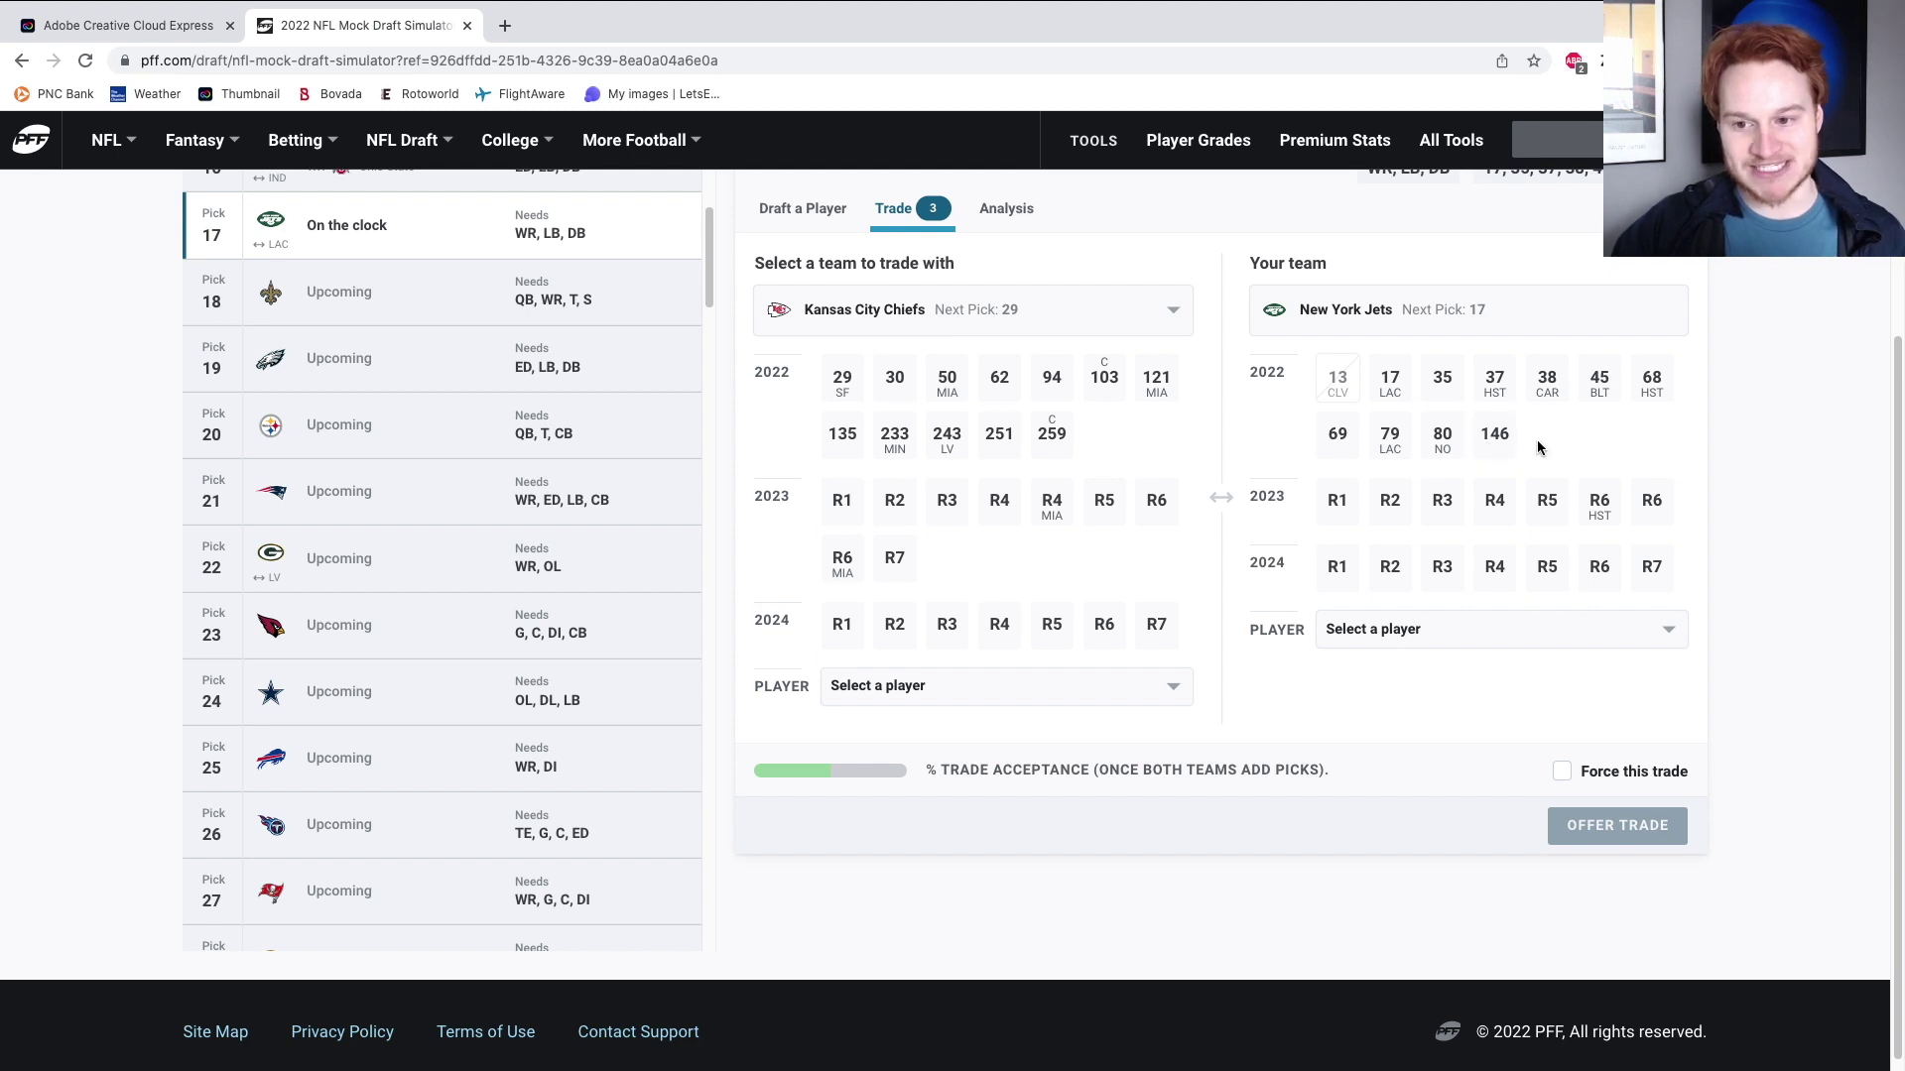
Draft Georgia linebacker Nakobe Dean with the Jets' pick 17.
left_click(781, 208)
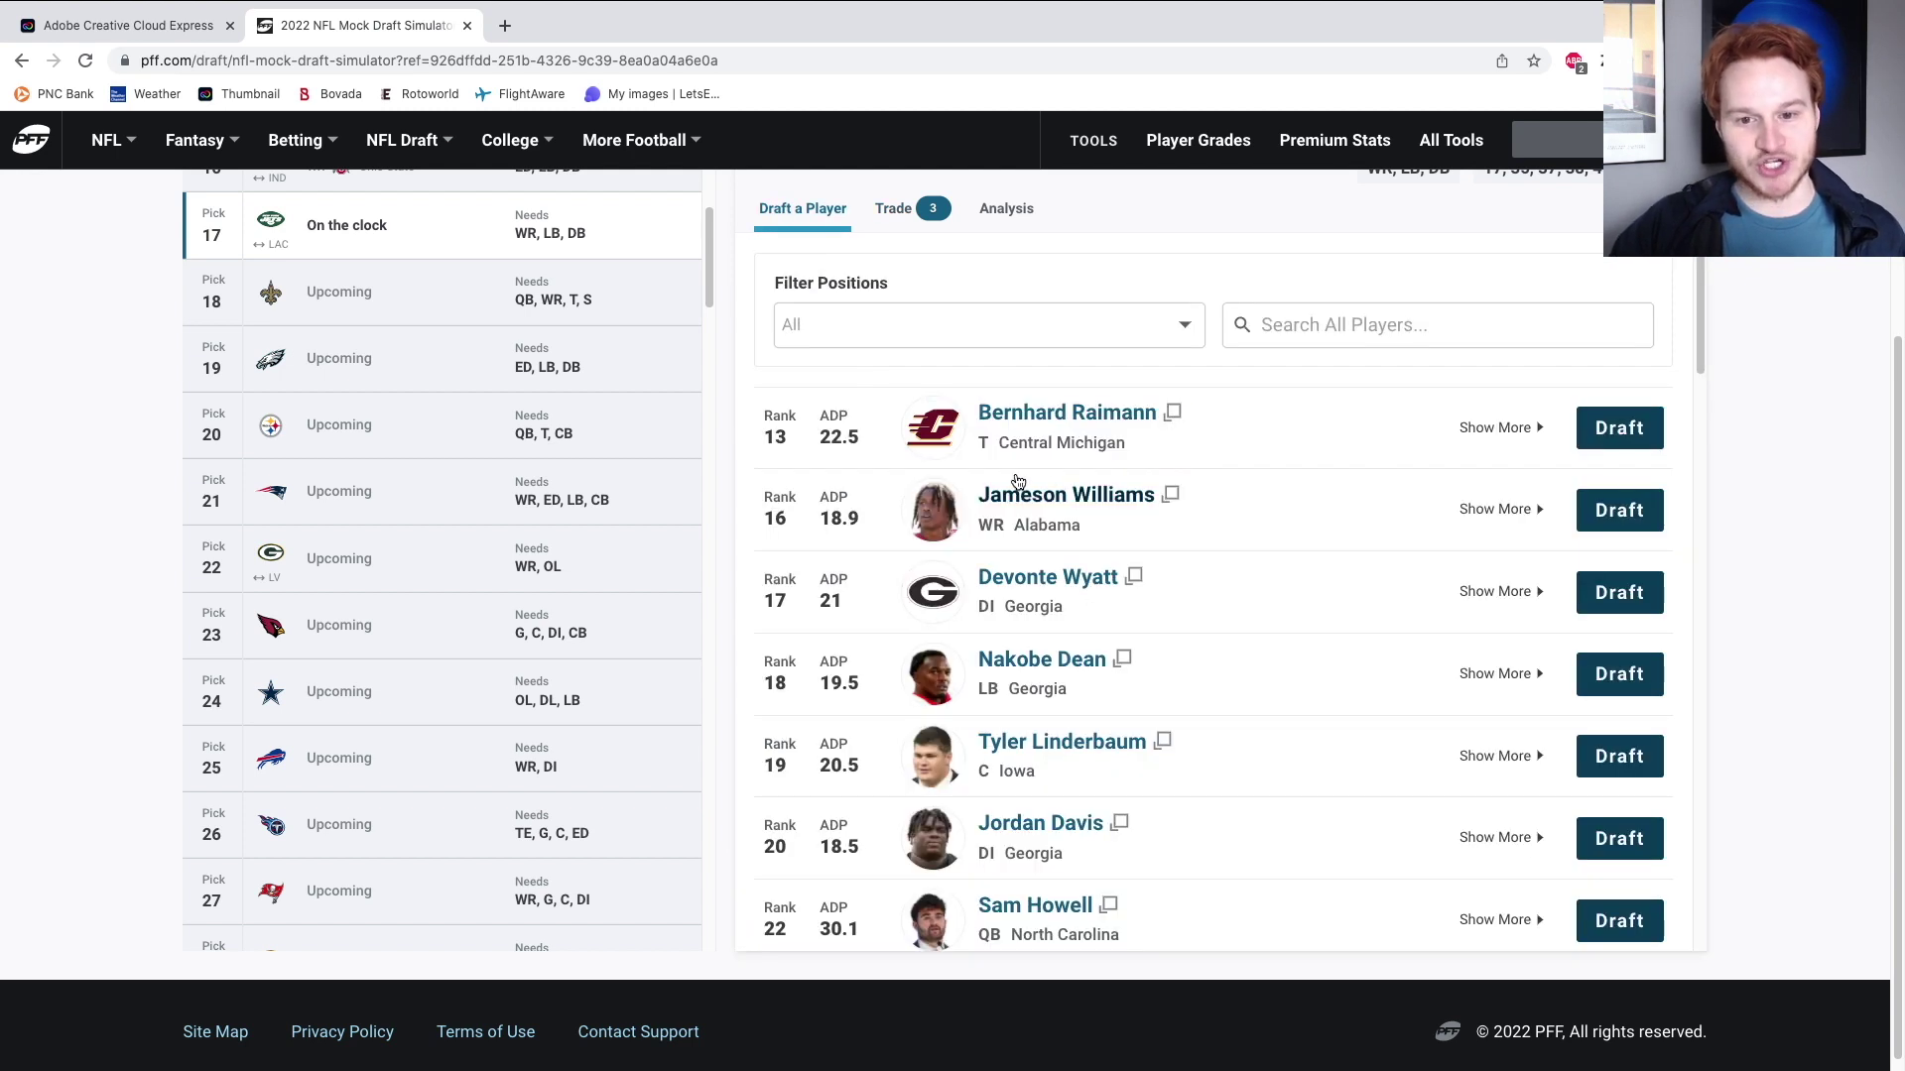
scroll(1292, 489, "down", 1)
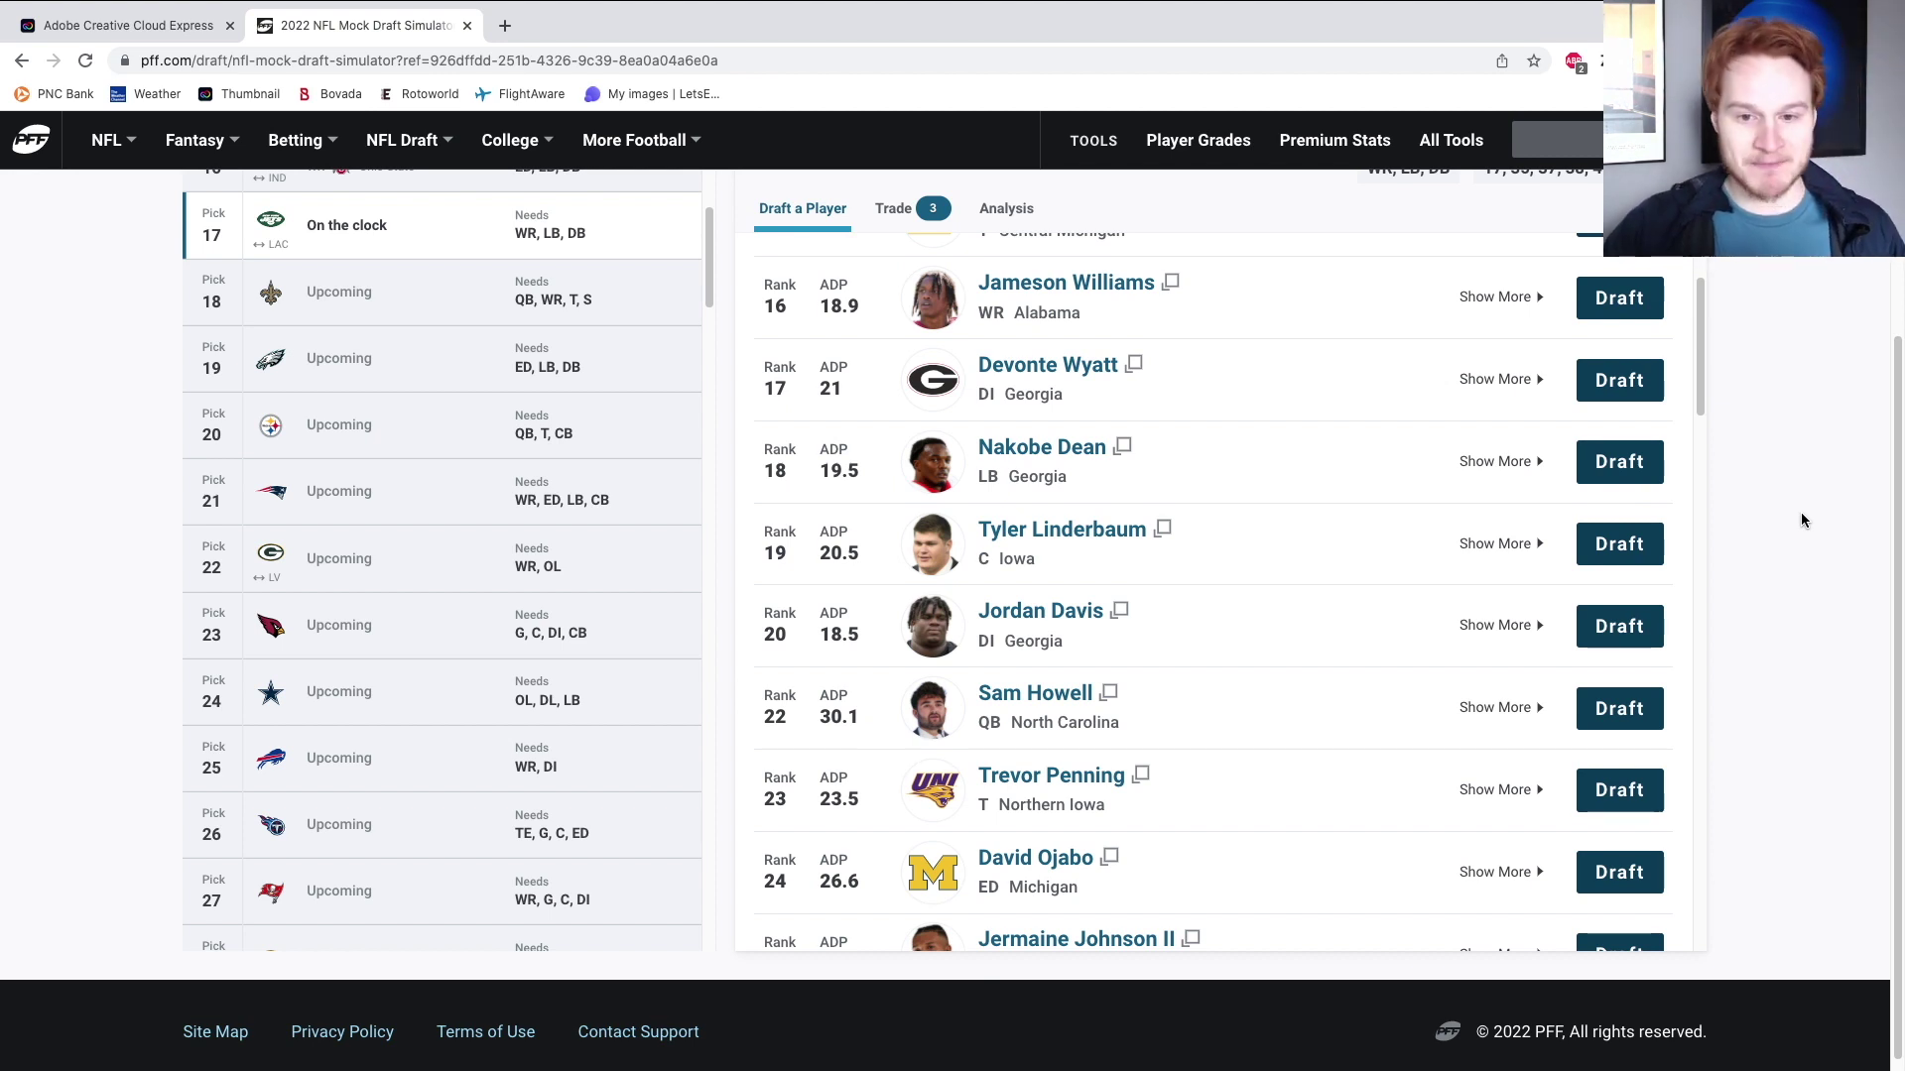
left_click(1619, 462)
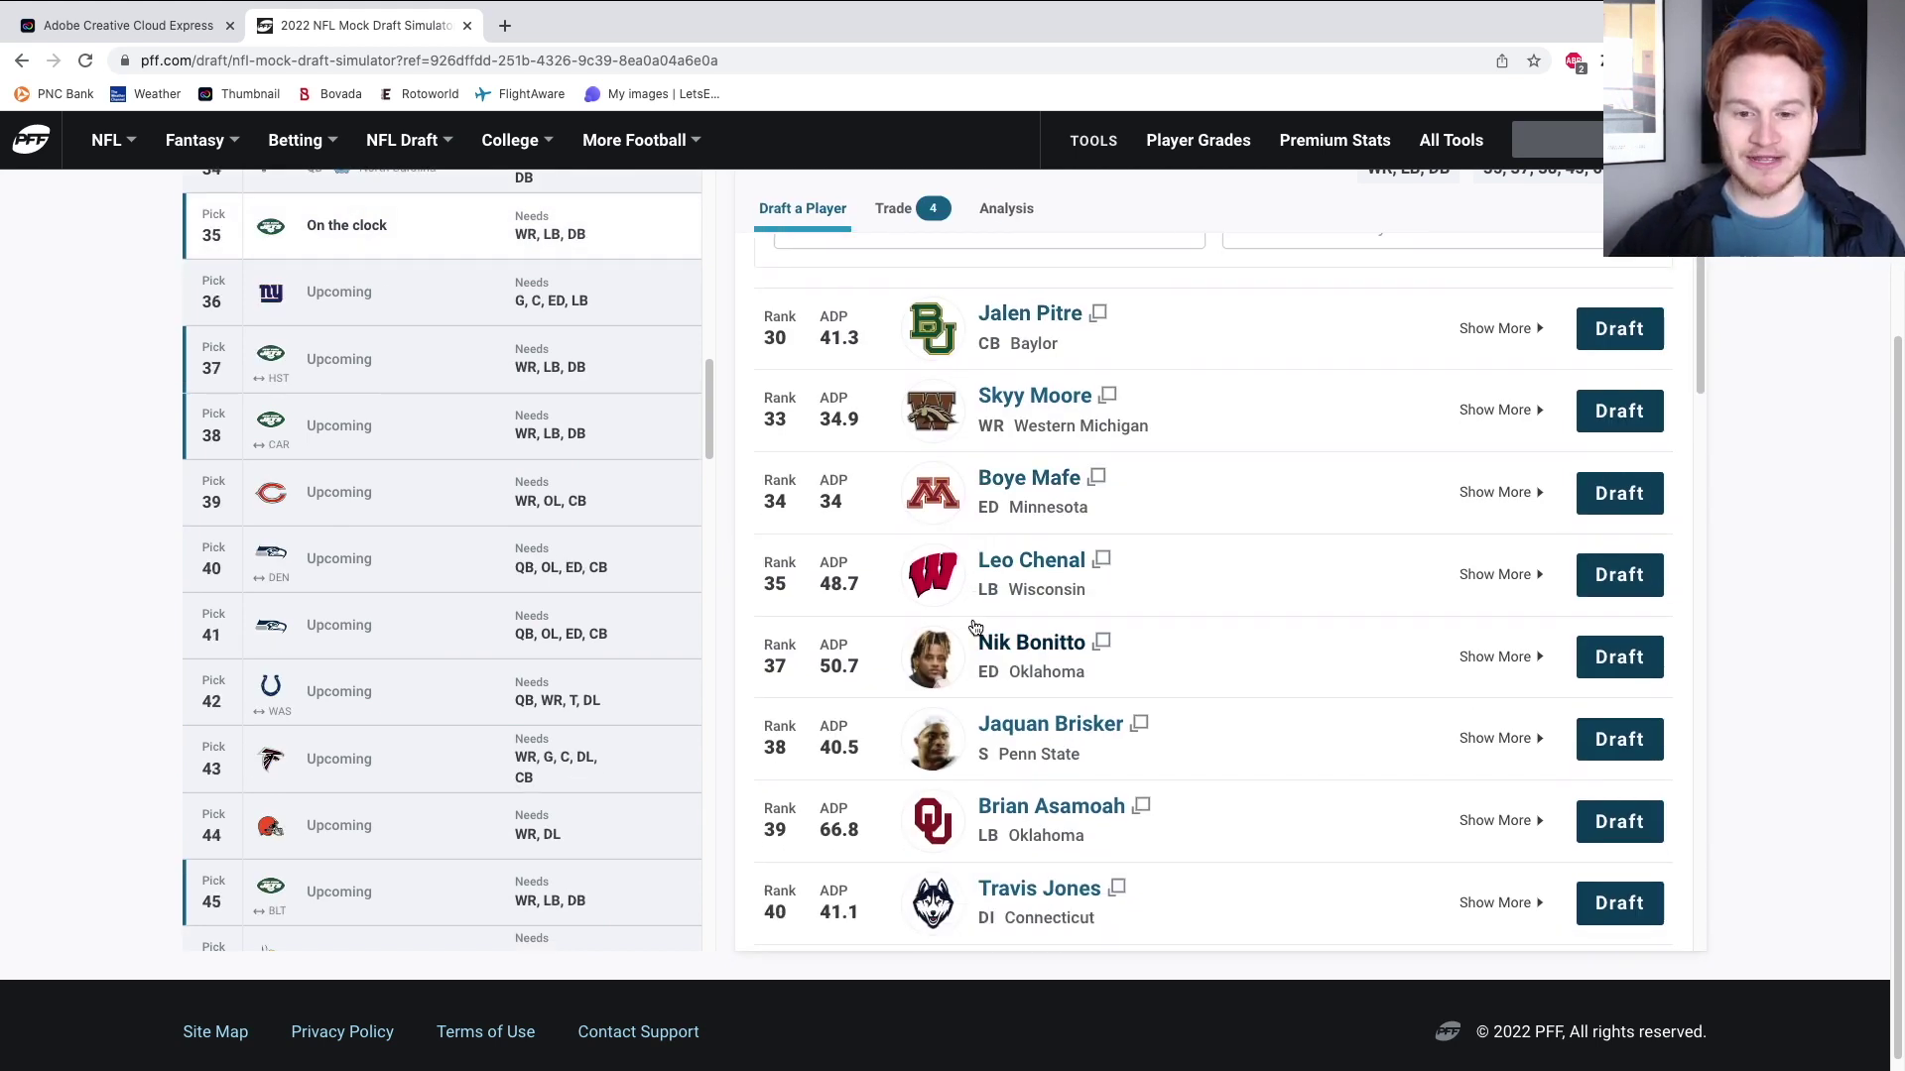
Trade the Jets' pick 35 to the Cleveland Browns for 2022 picks 44 and 78, and resume the draft.
left_click(899, 228)
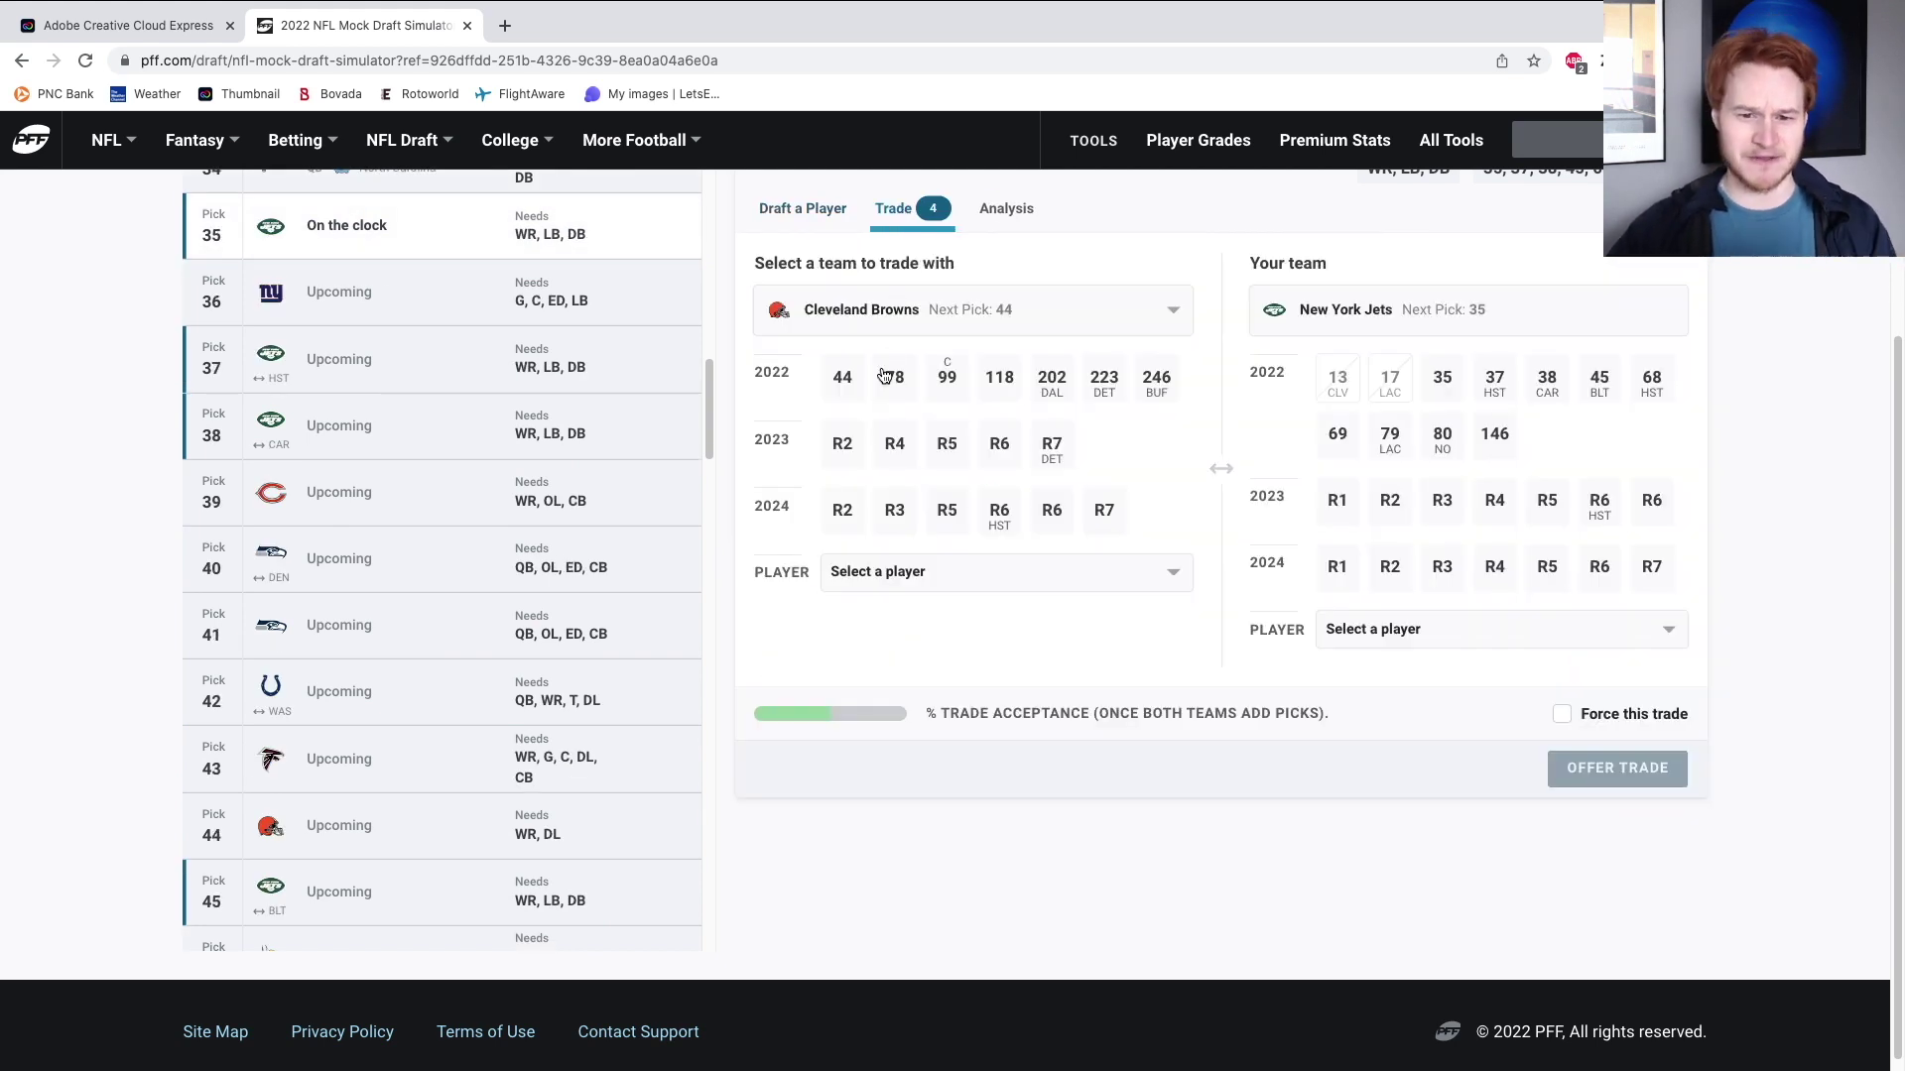
left_click(859, 393)
left_click(877, 387)
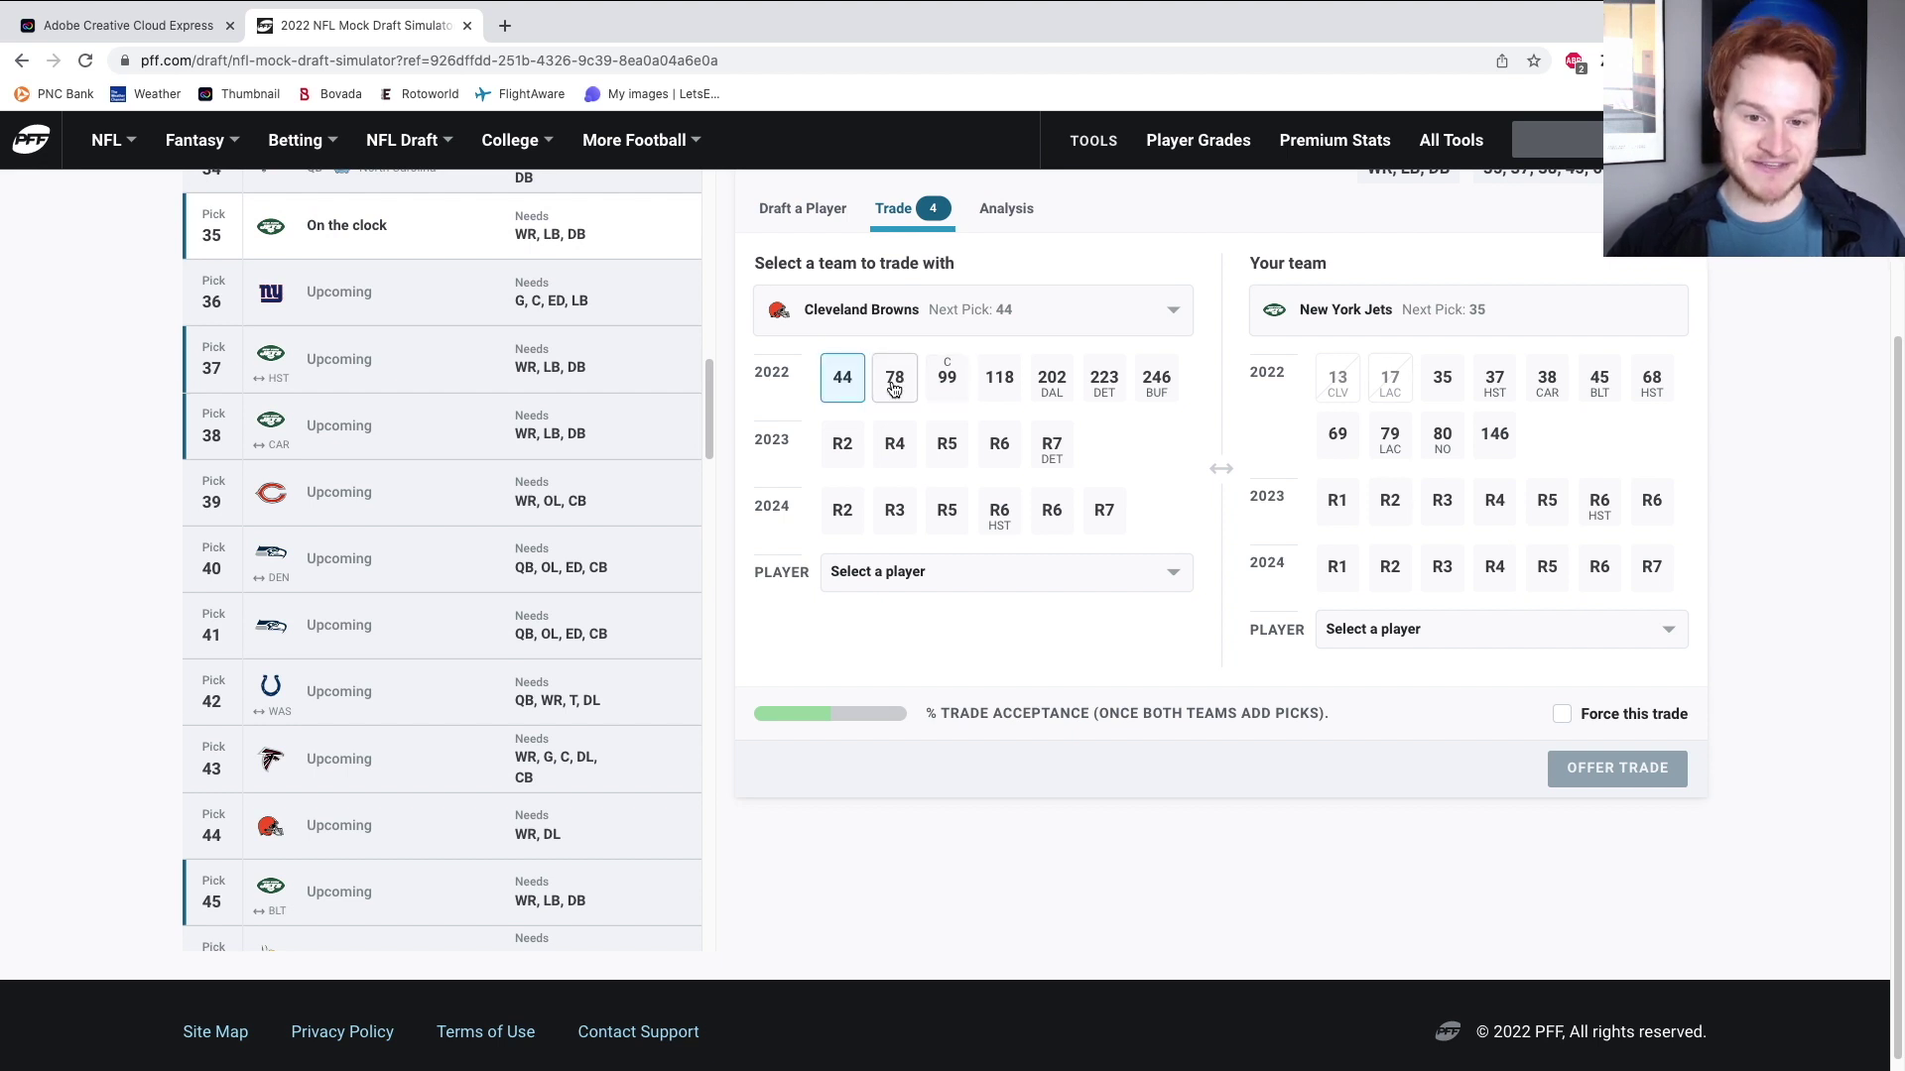
left_click(1444, 385)
left_click(1588, 769)
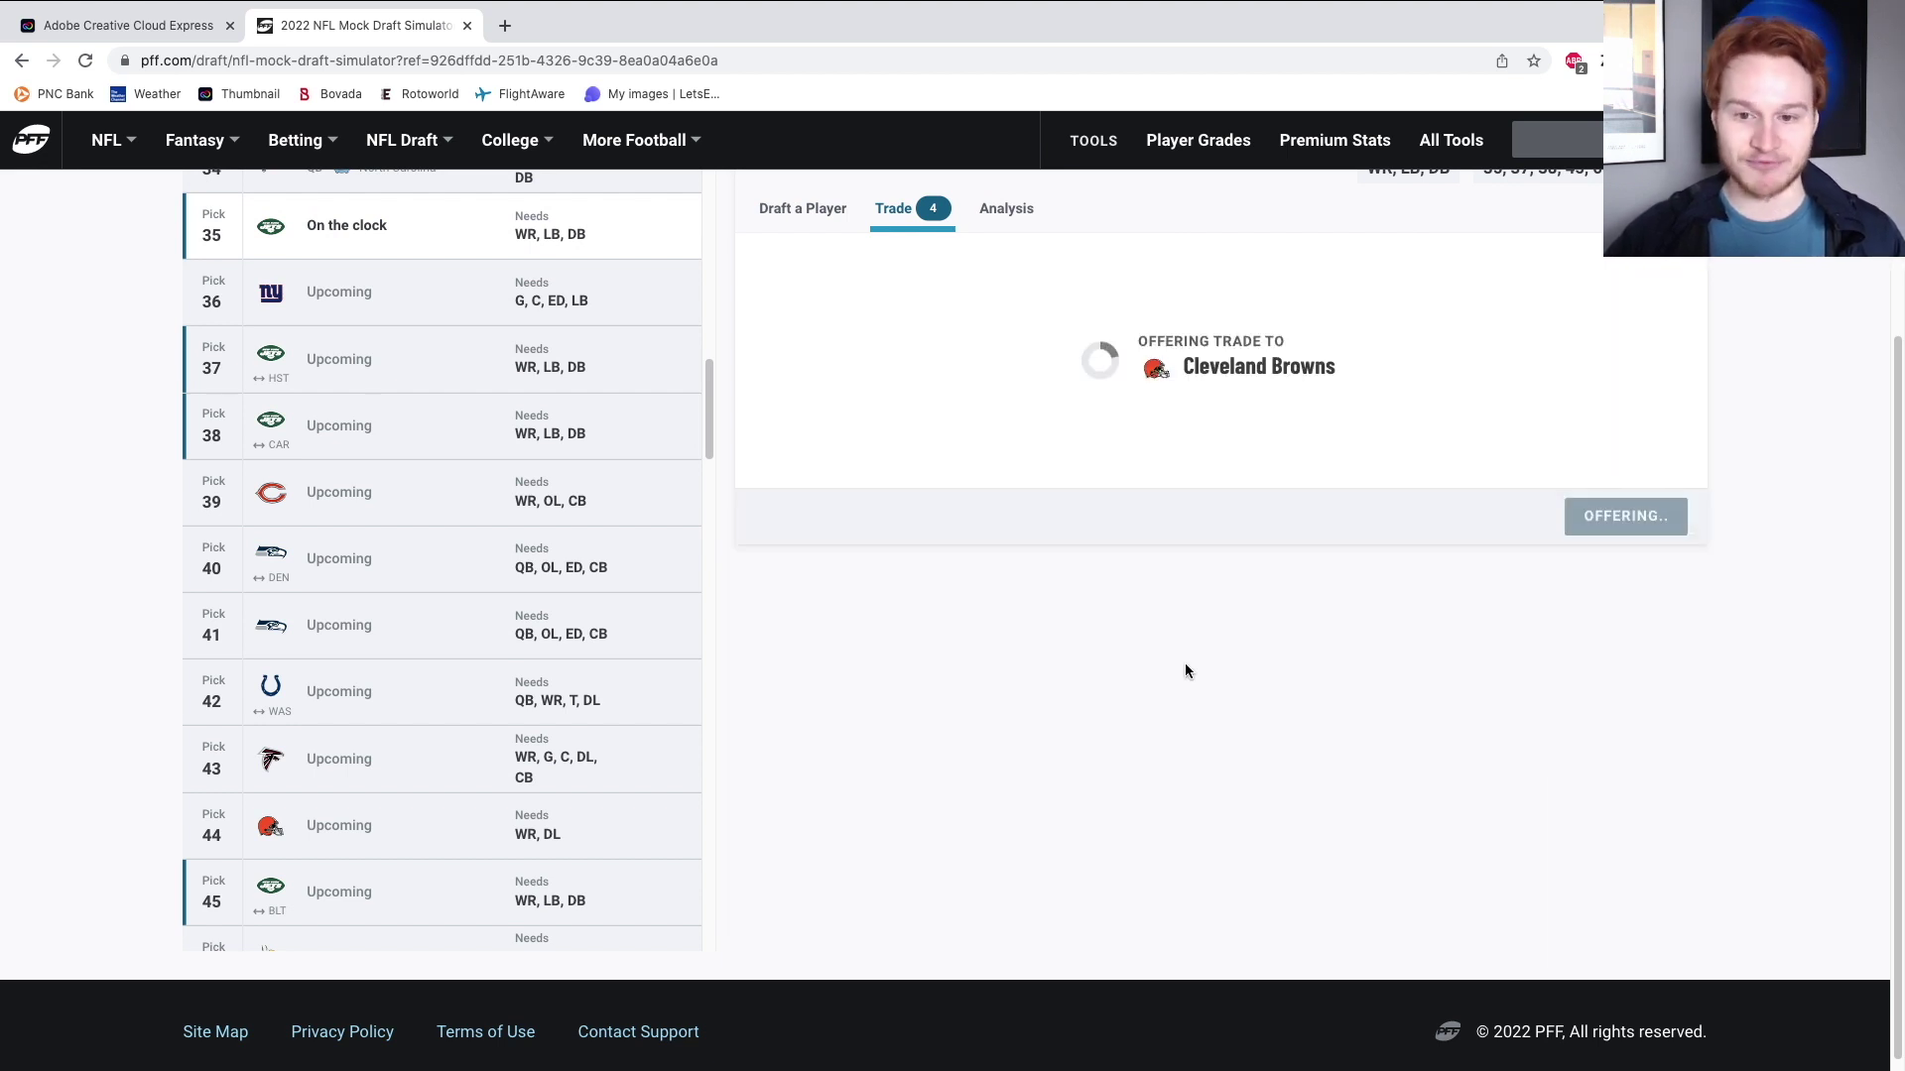
left_click(1585, 529)
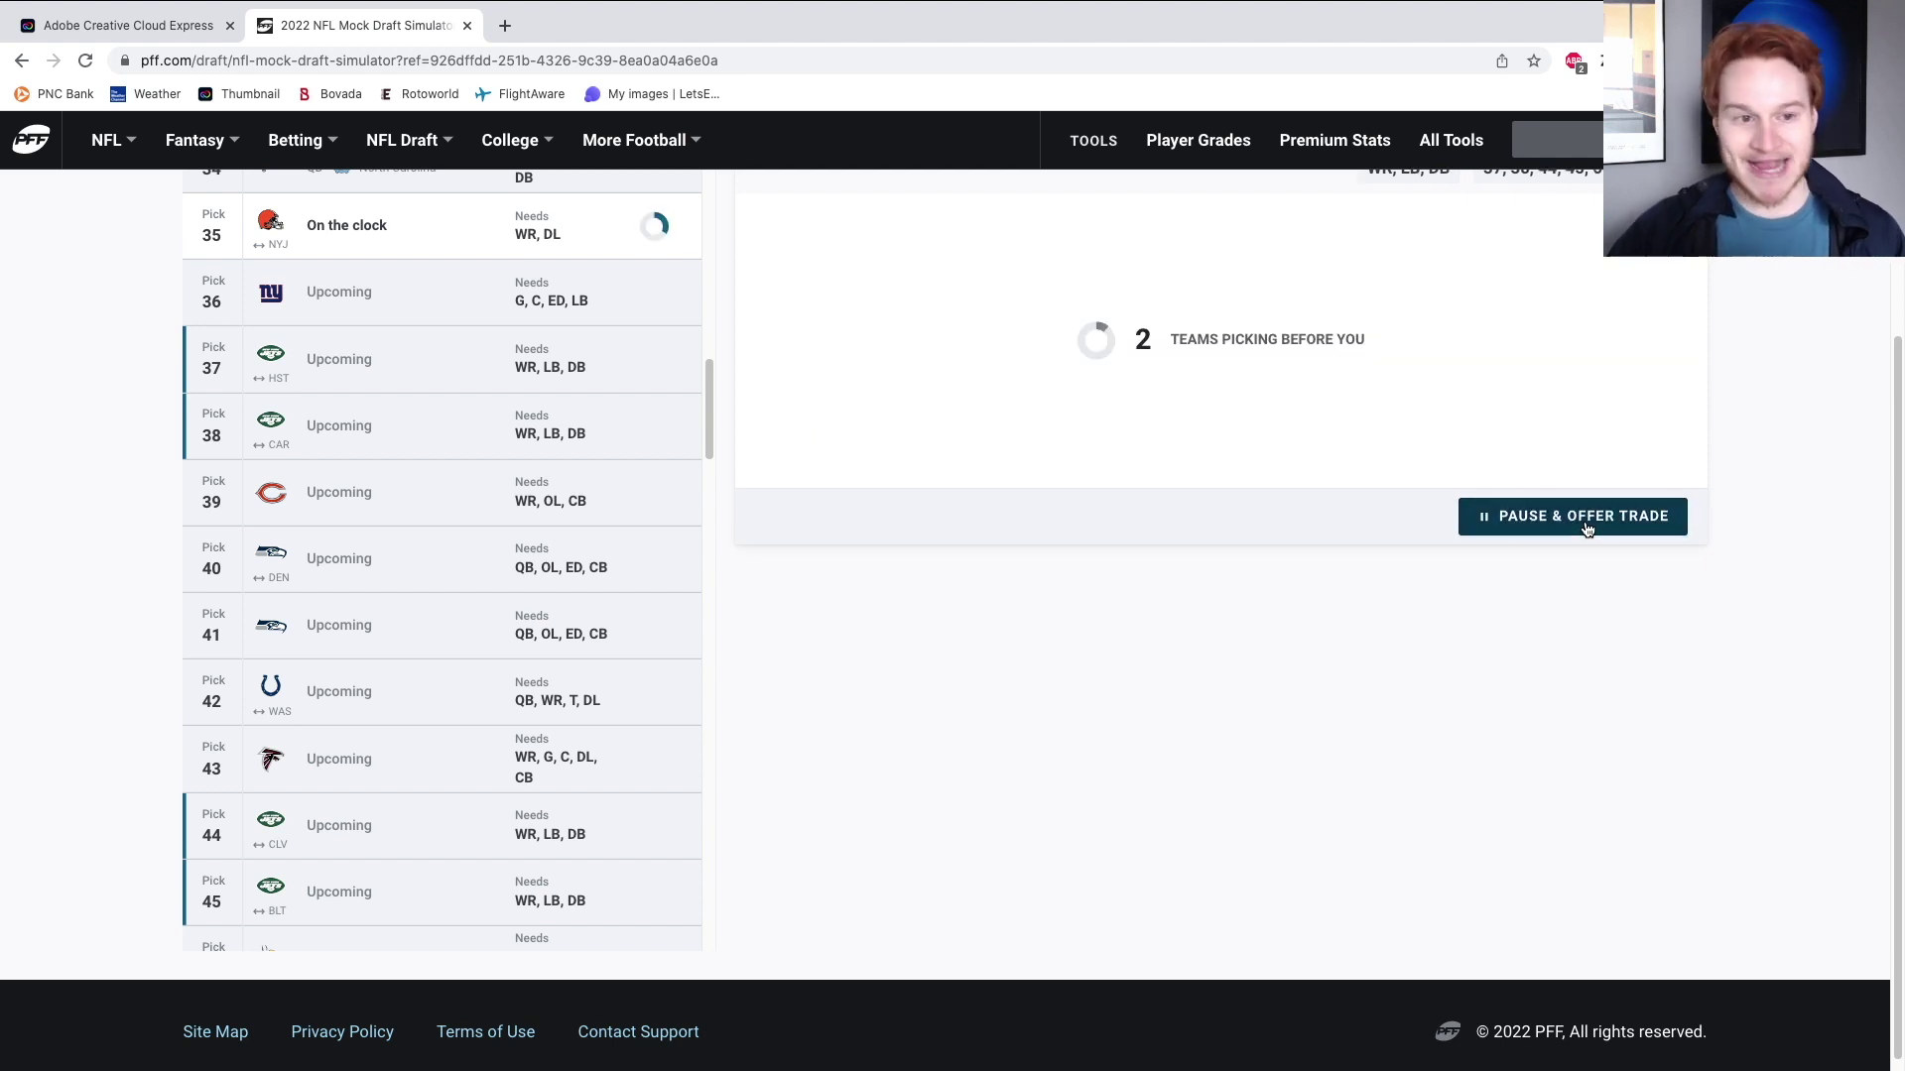
Review the ranked list of players available at the Jets' pick 37.
scroll(1212, 532, "down", 3)
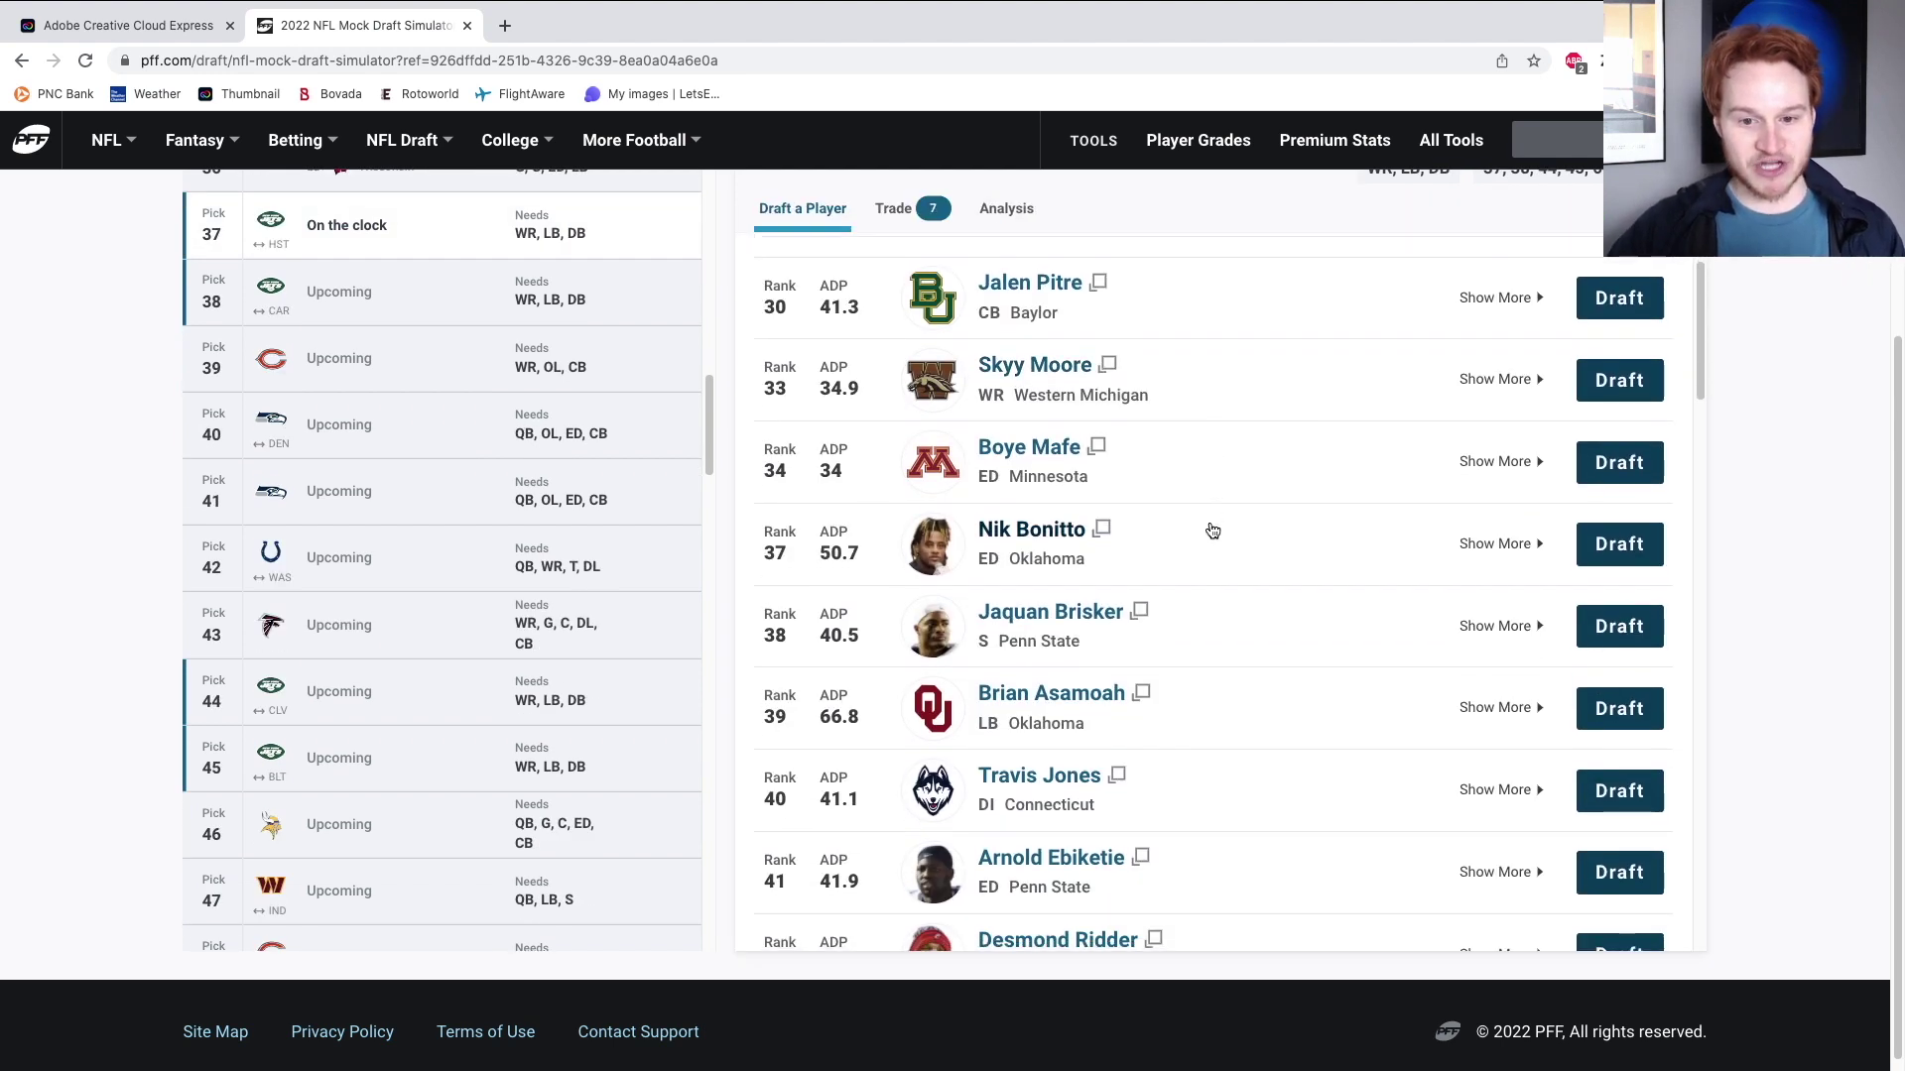
scroll(1256, 499, "down", 2)
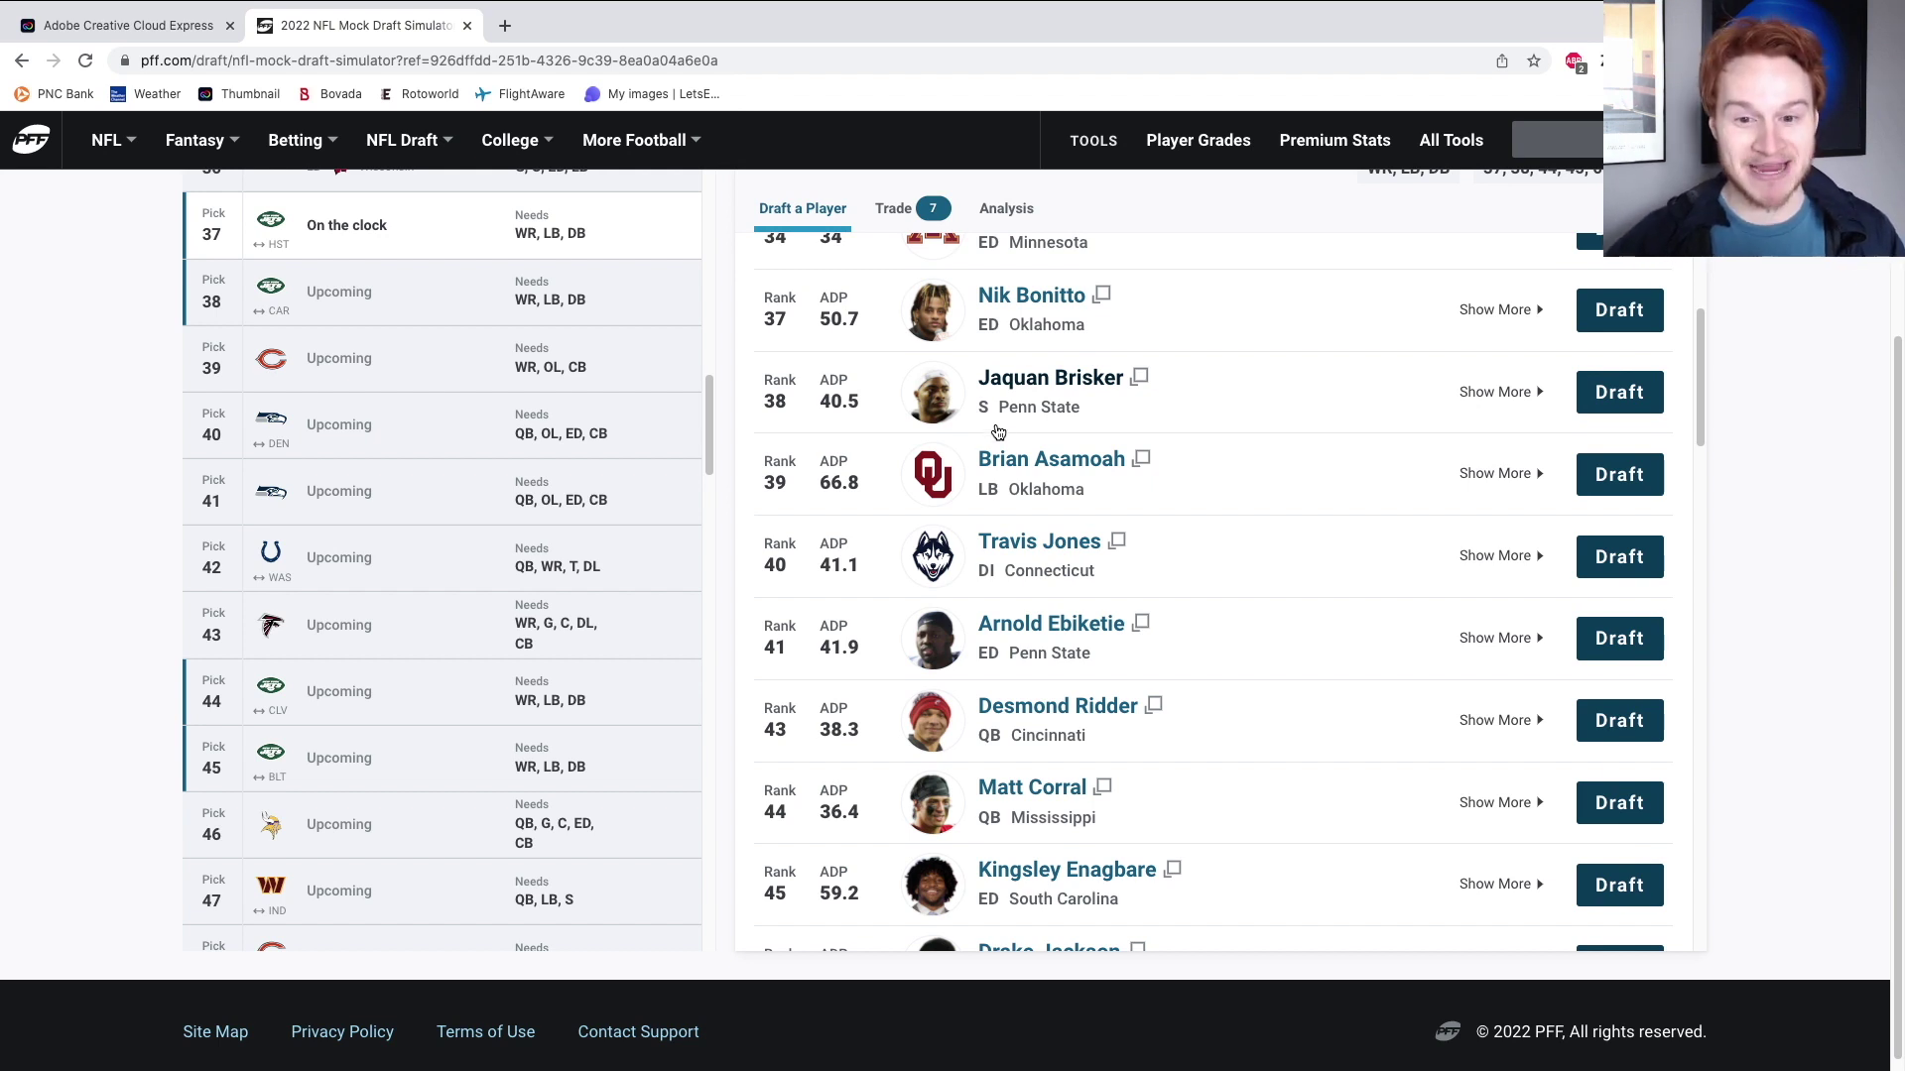
scroll(993, 422, "down", 5)
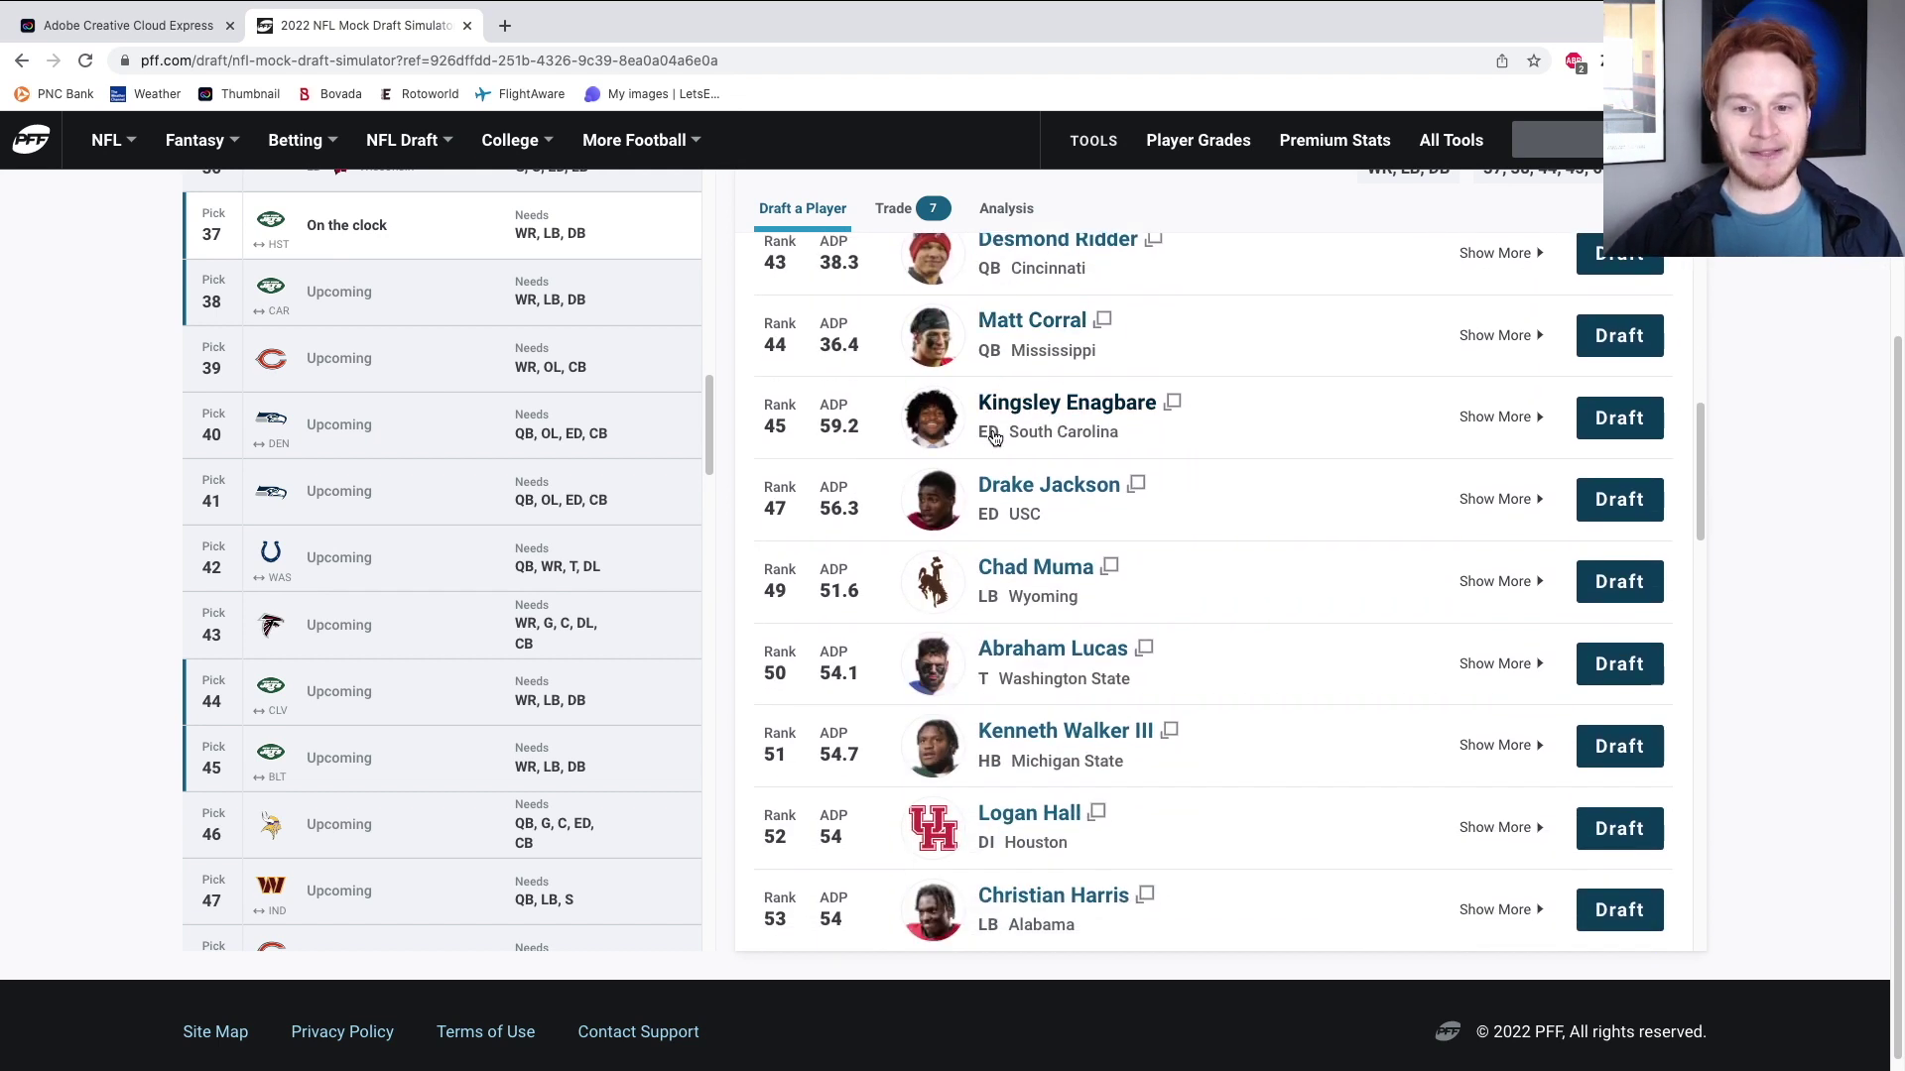
scroll(995, 437, "down", 4)
scroll(996, 438, "down", 2)
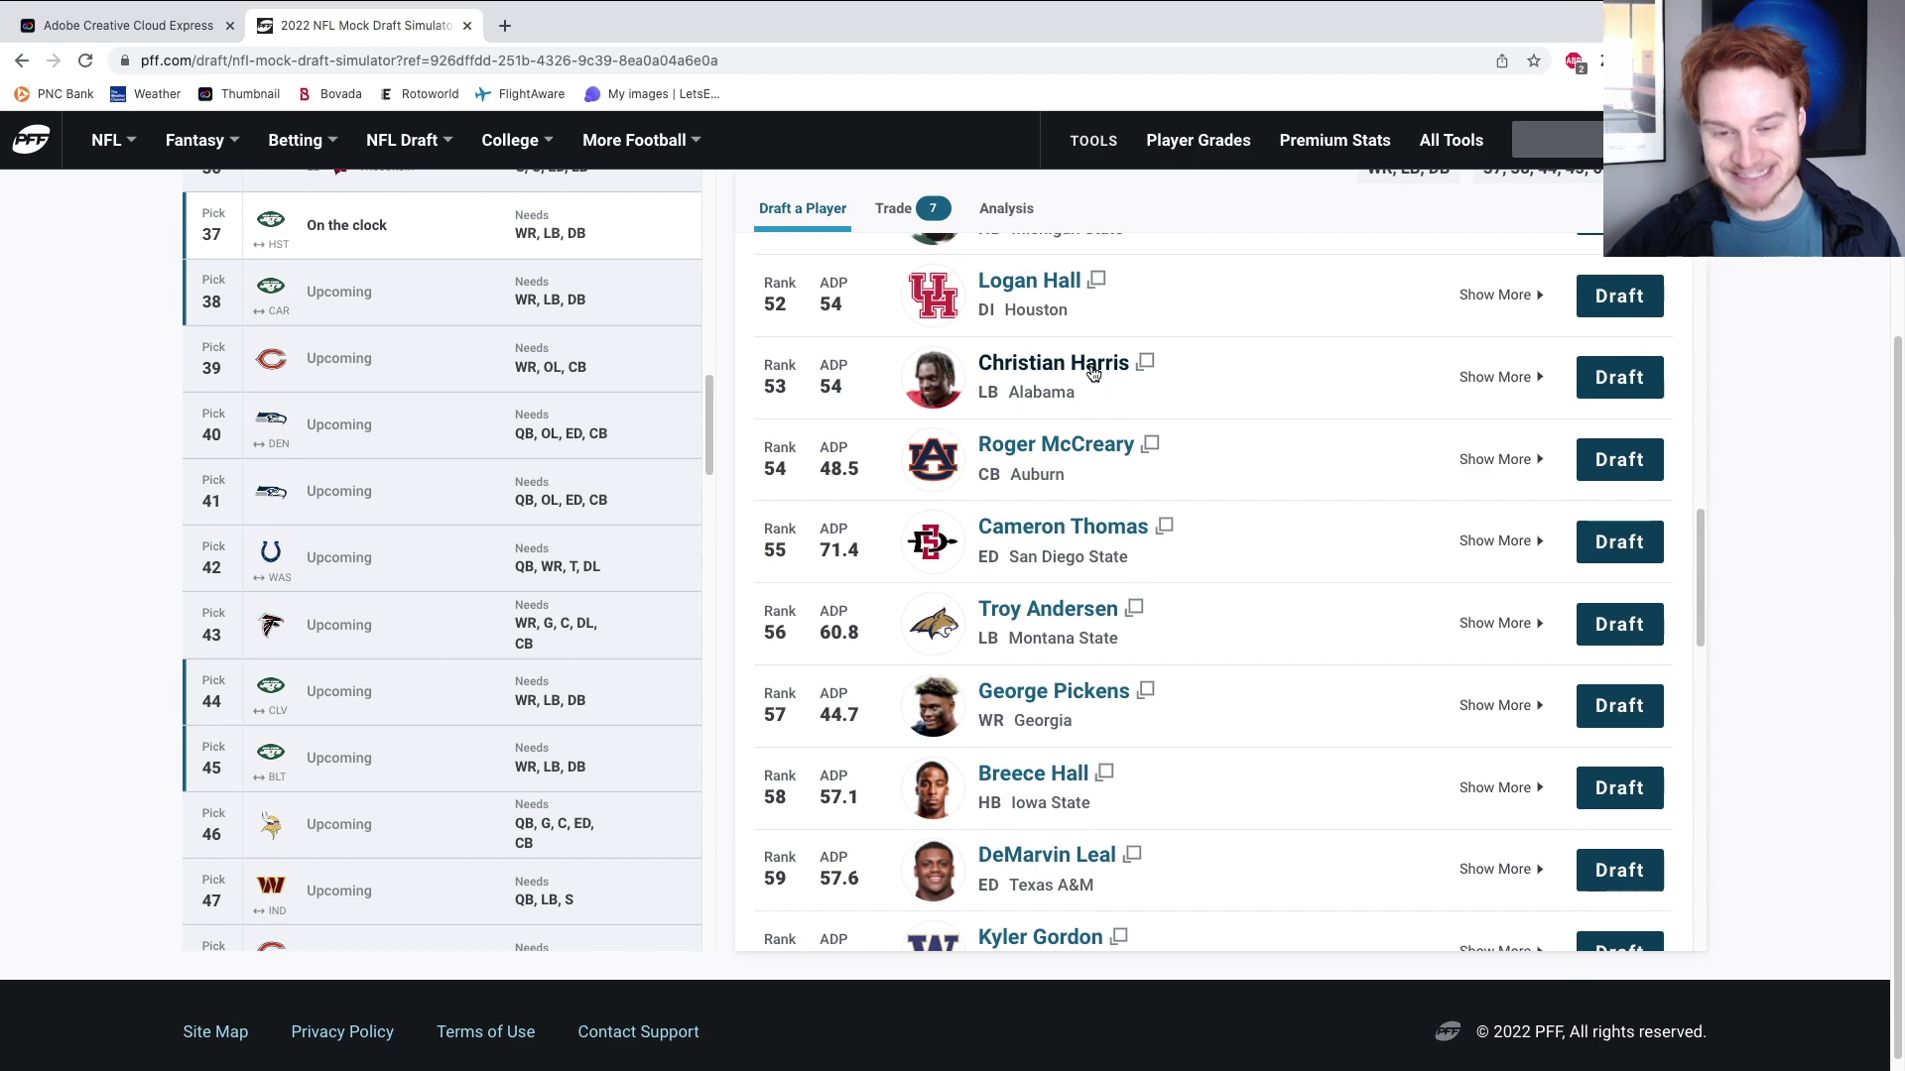
scroll(1092, 372, "down", 2)
scroll(1068, 485, "up", 3)
scroll(1069, 486, "up", 10)
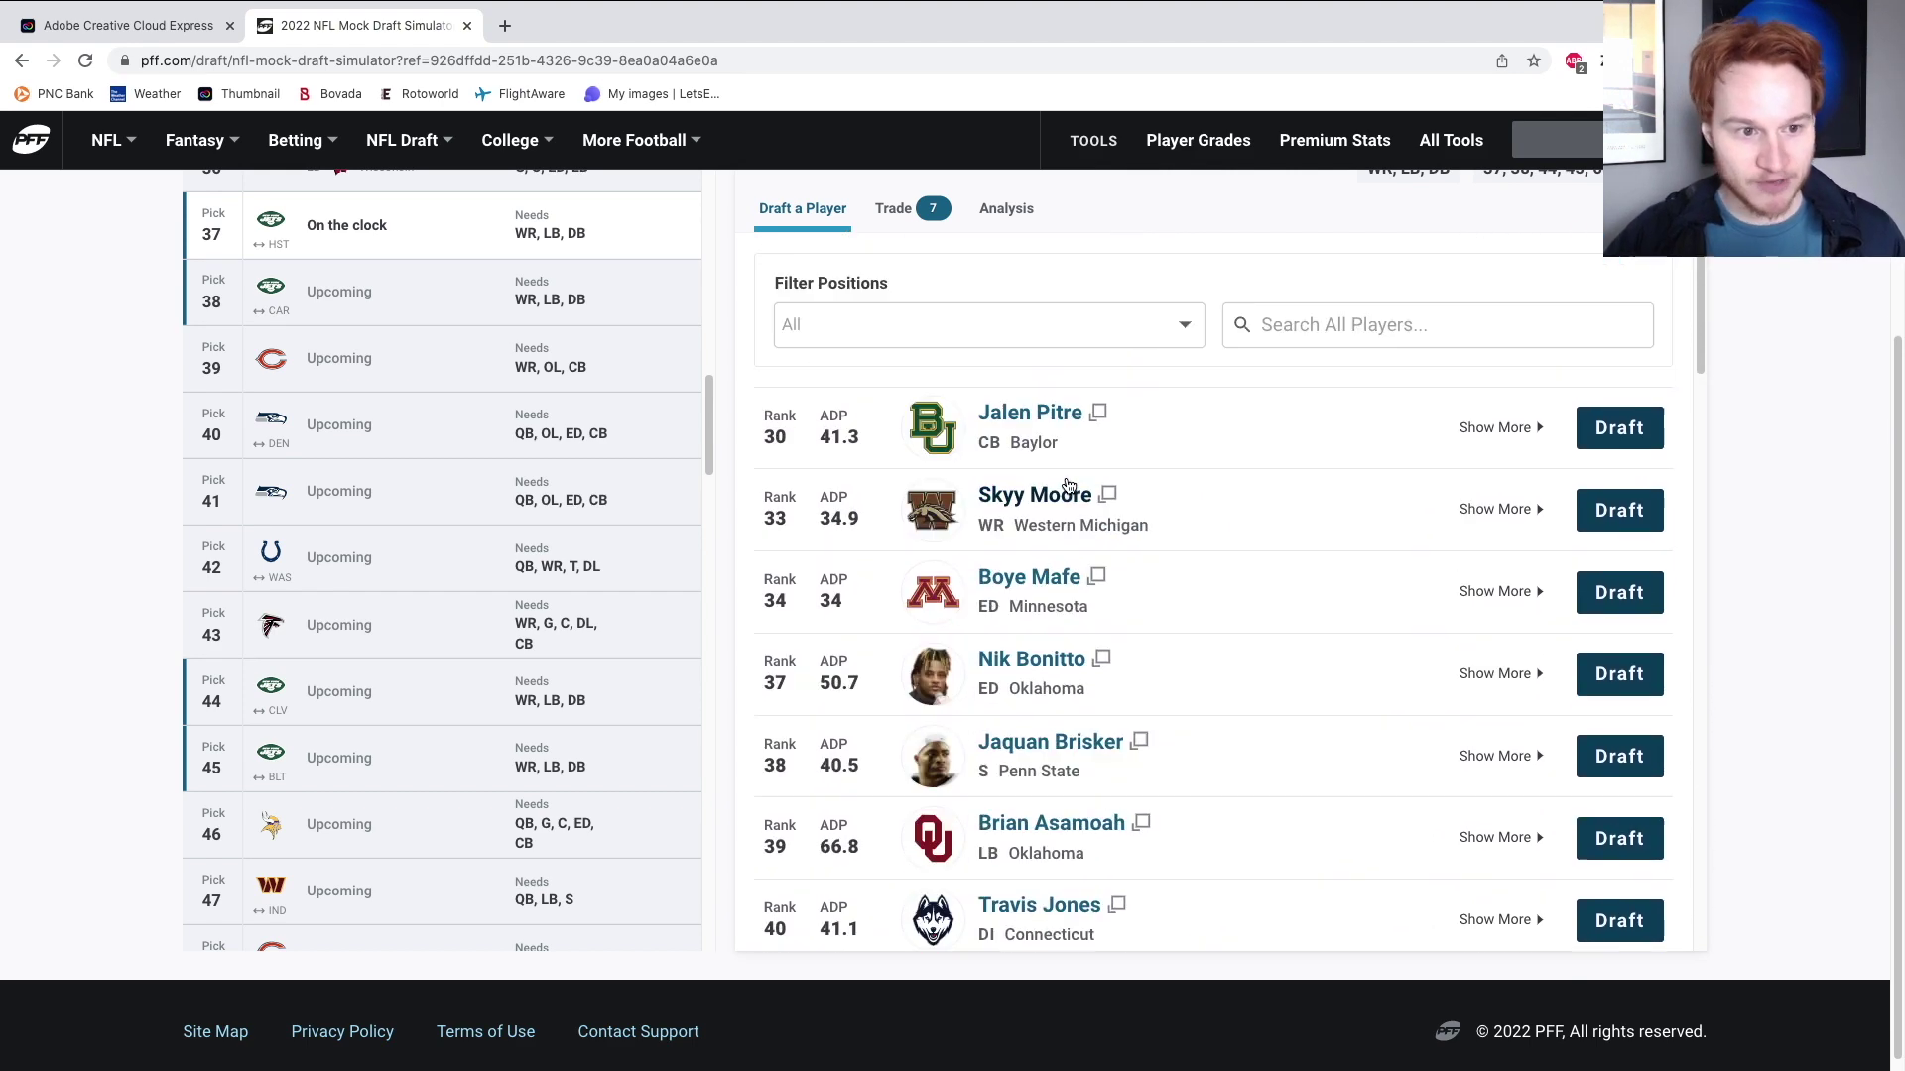
Trade the Jets' 2022 picks 37 and 146 to the Indianapolis Colts for picks 42 and 73, and resume the draft.
left_click(892, 209)
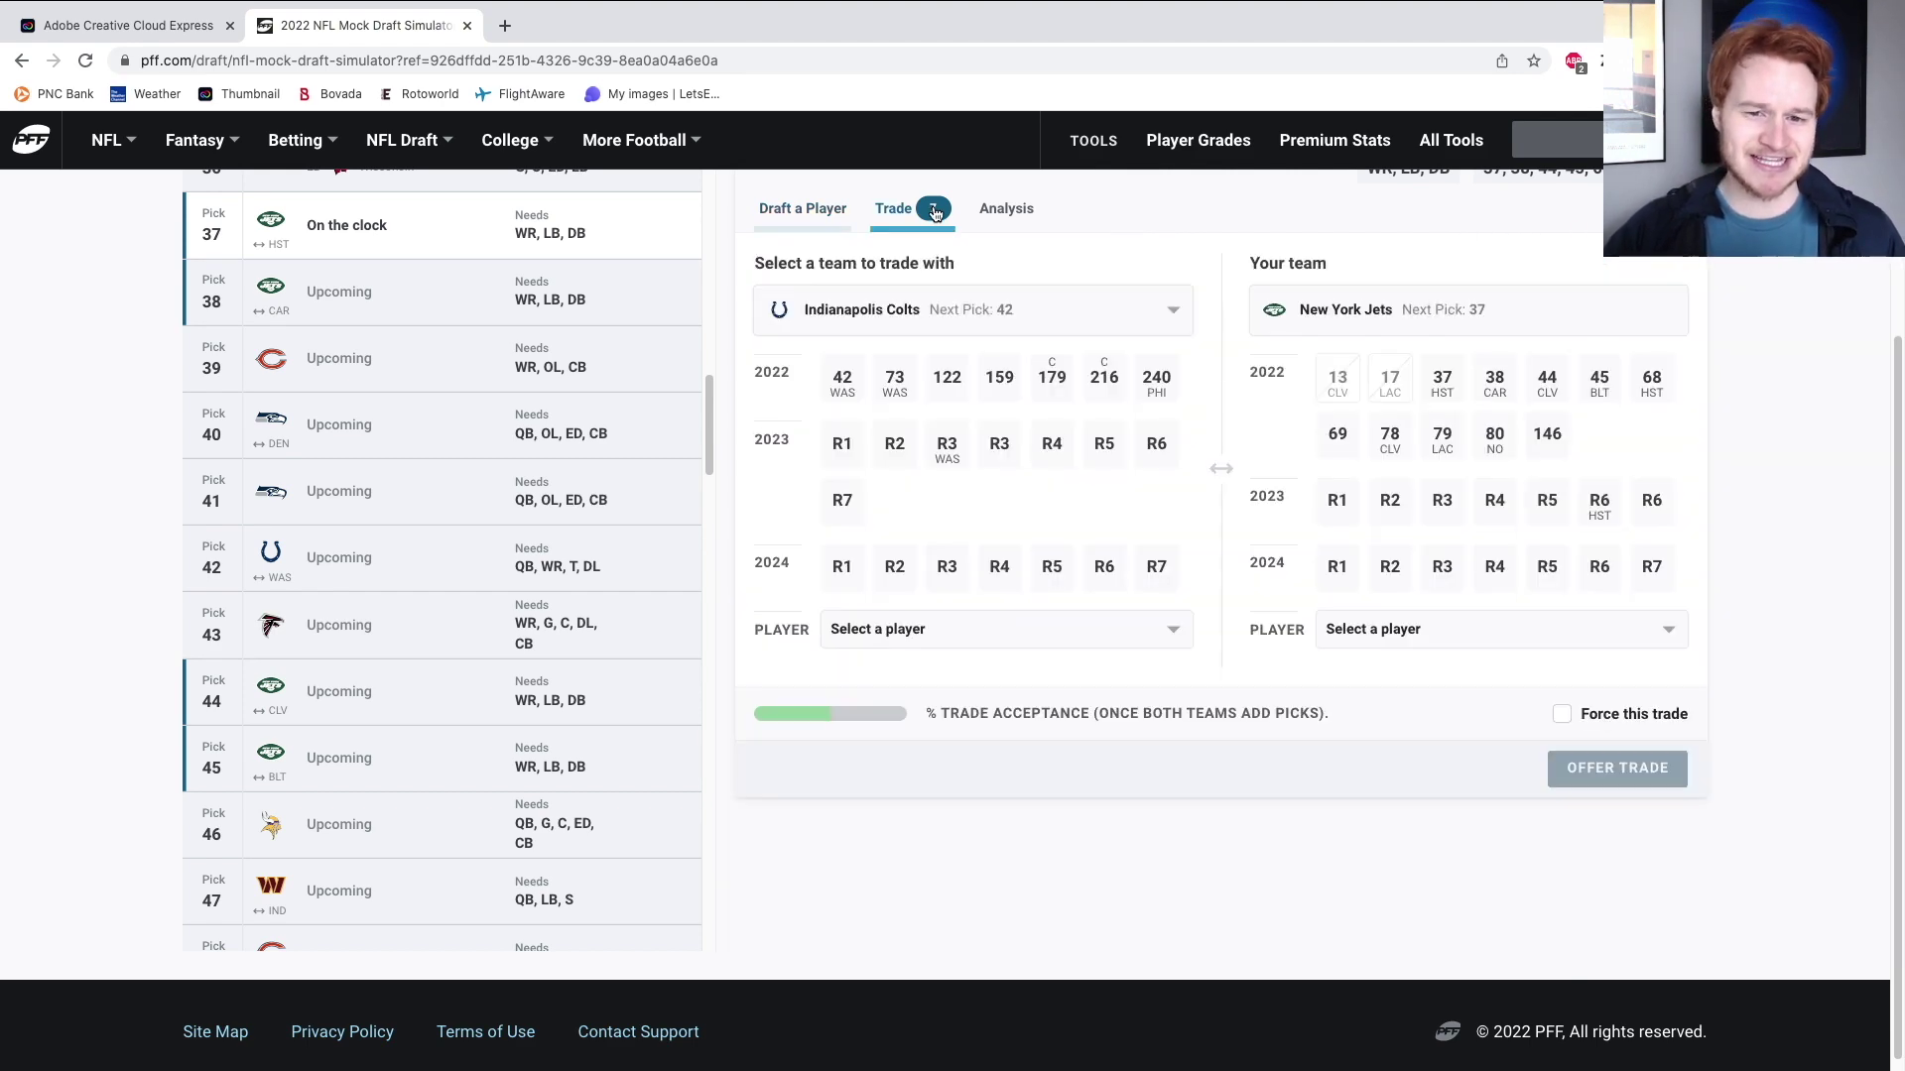
left_click(842, 383)
left_click(896, 383)
left_click(1442, 379)
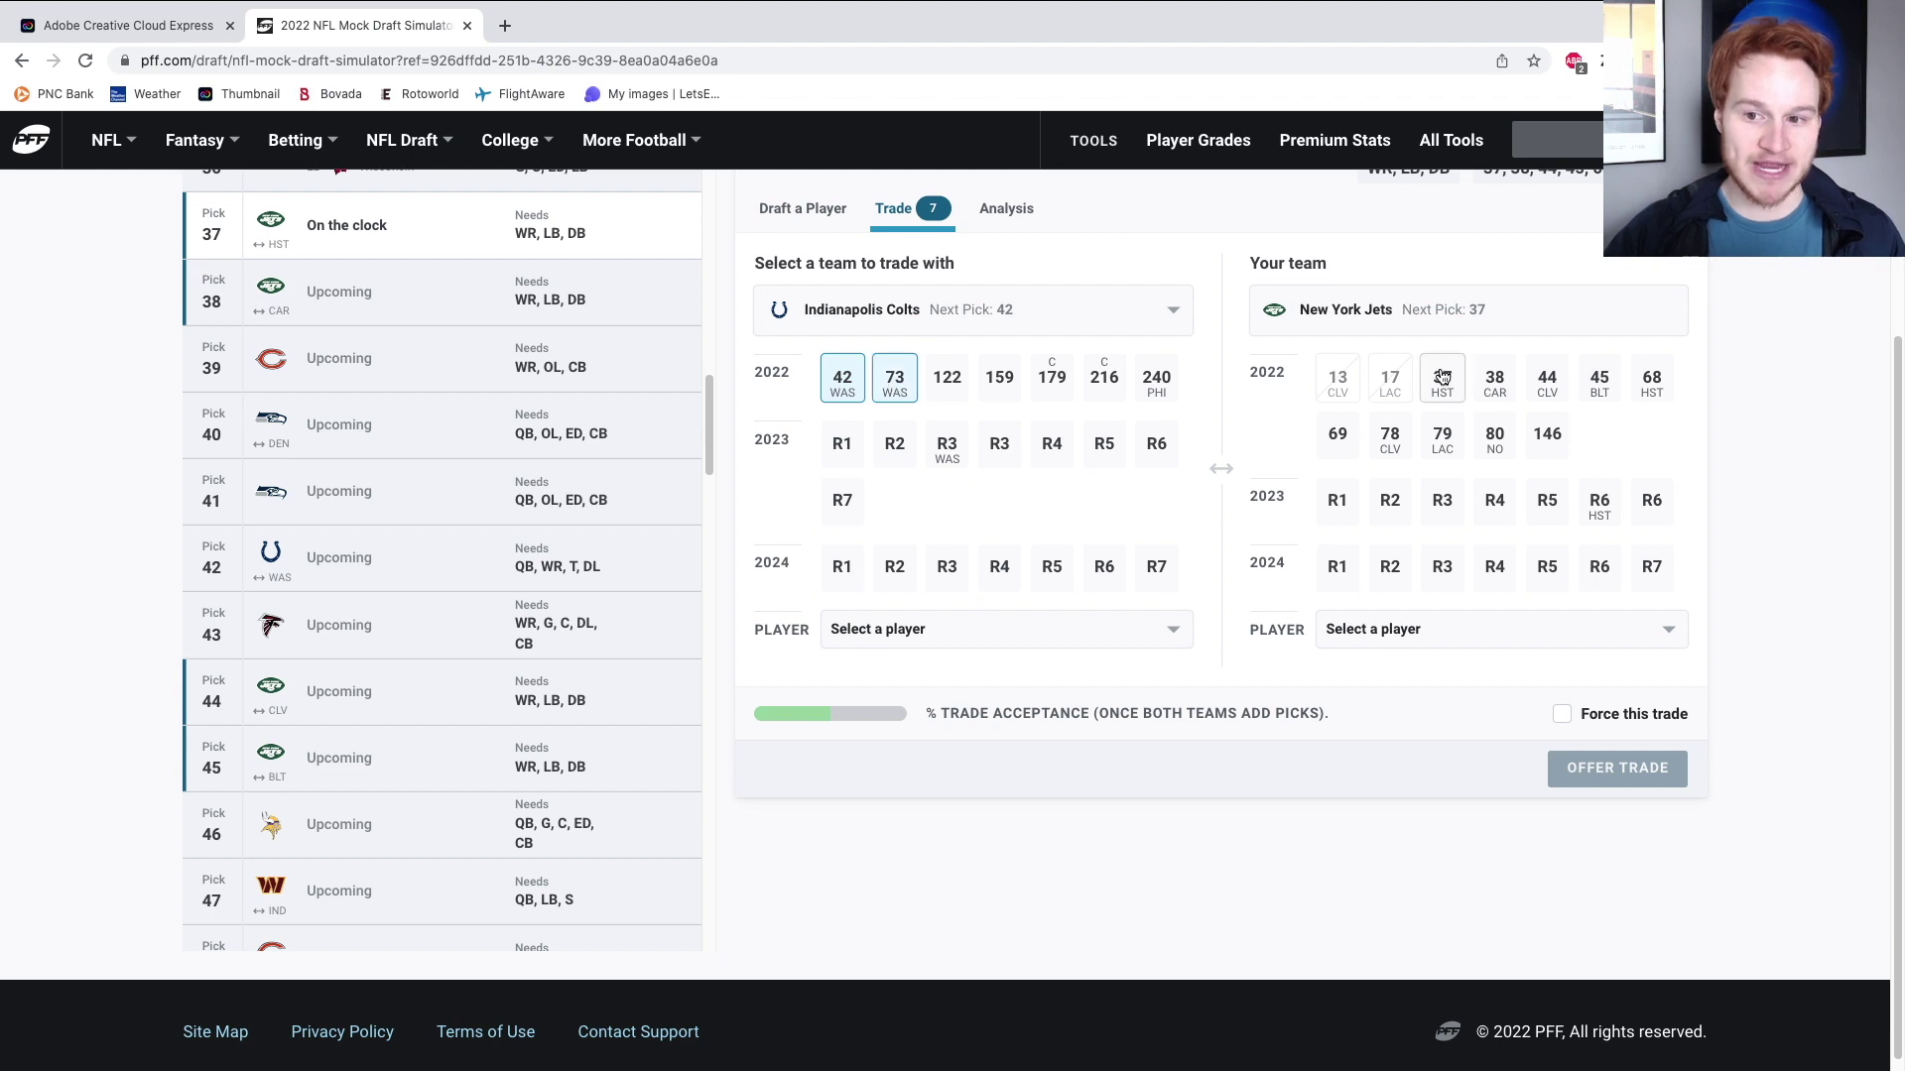
left_click(1549, 438)
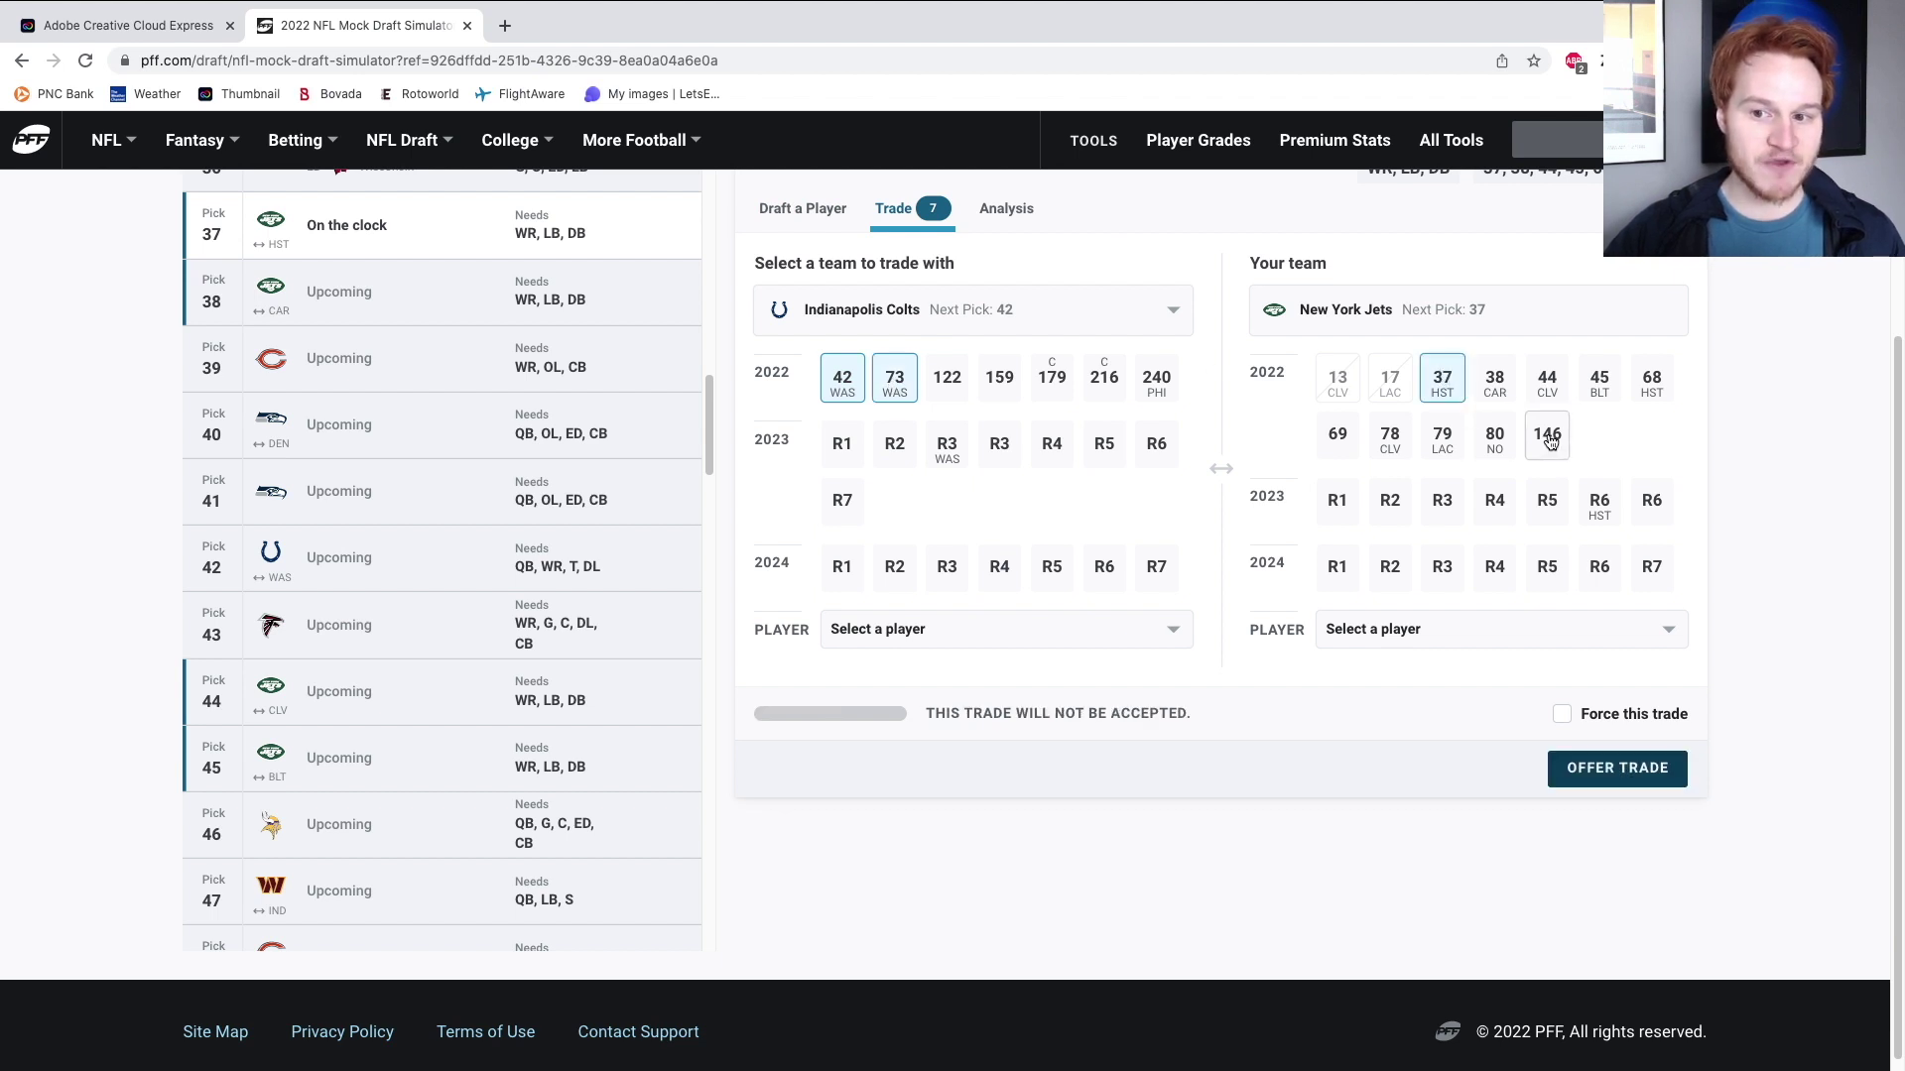
left_click(1618, 768)
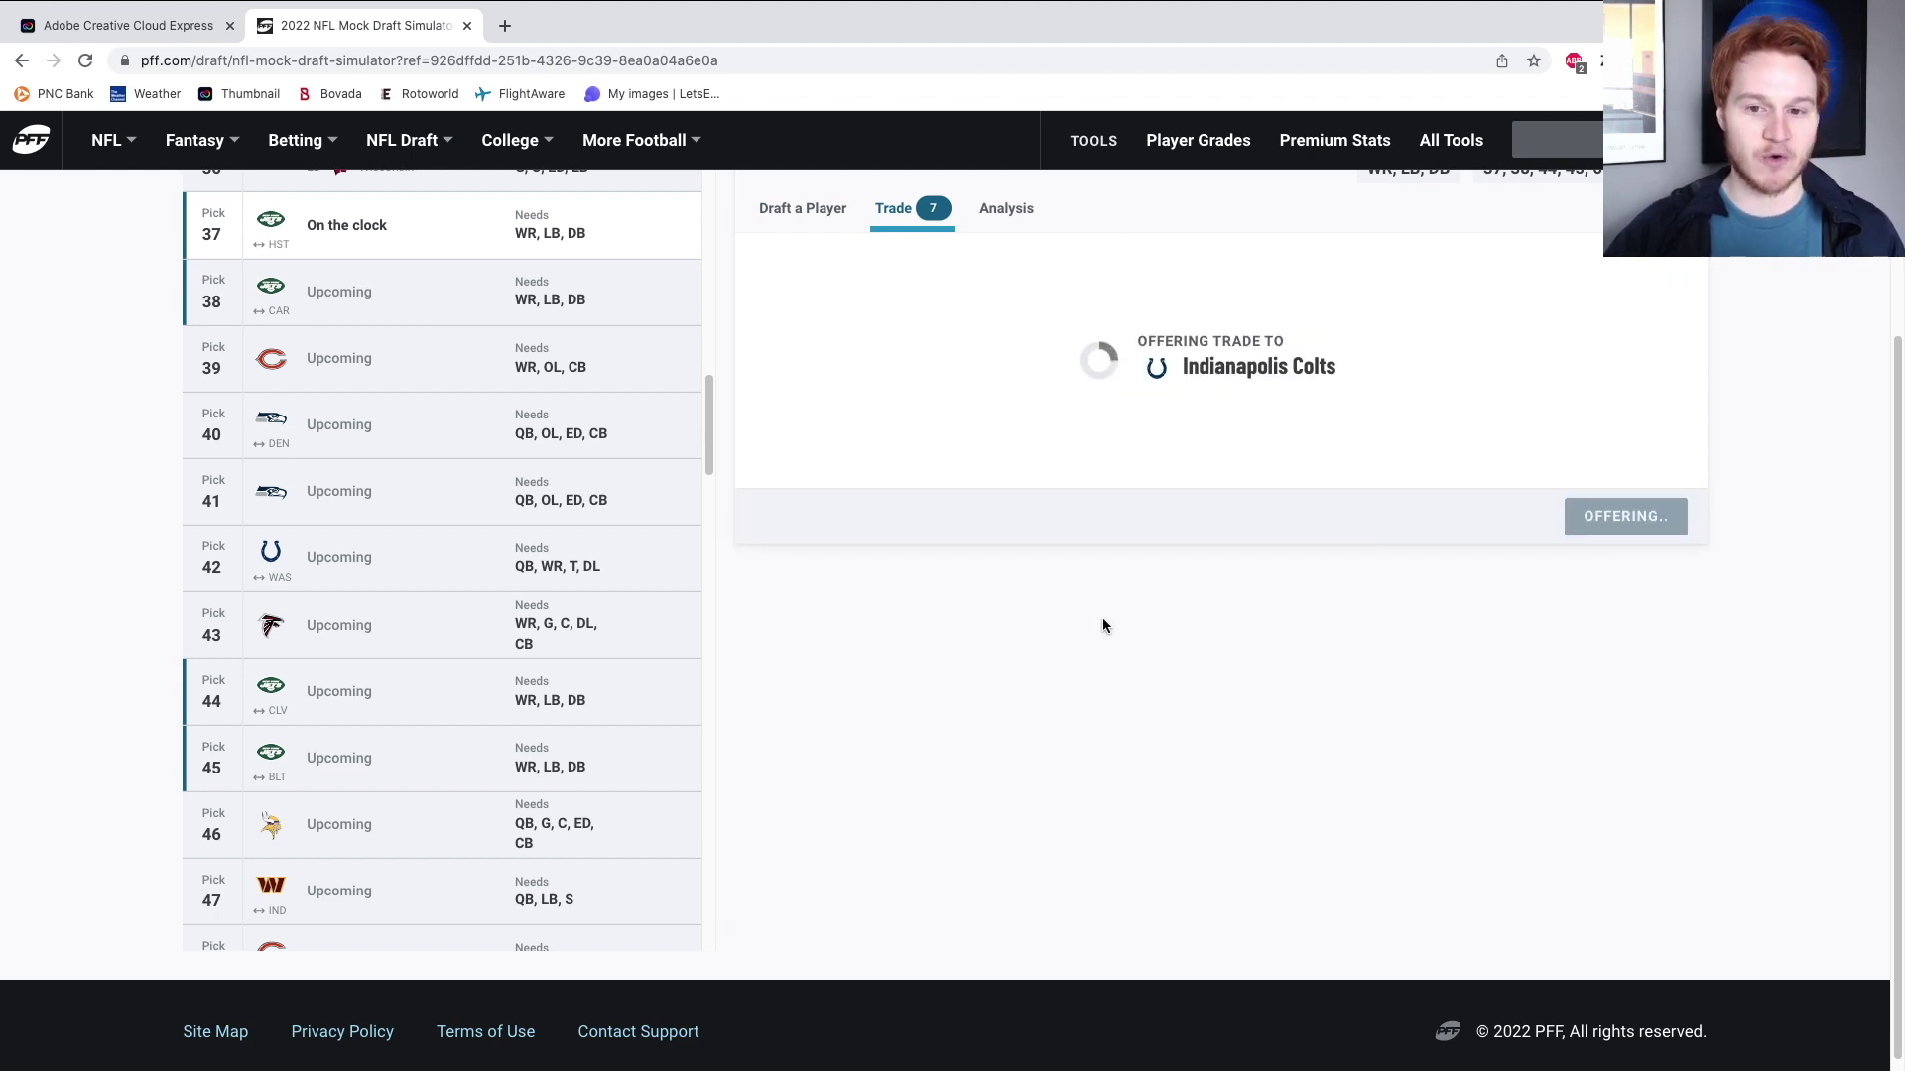
left_click(1585, 516)
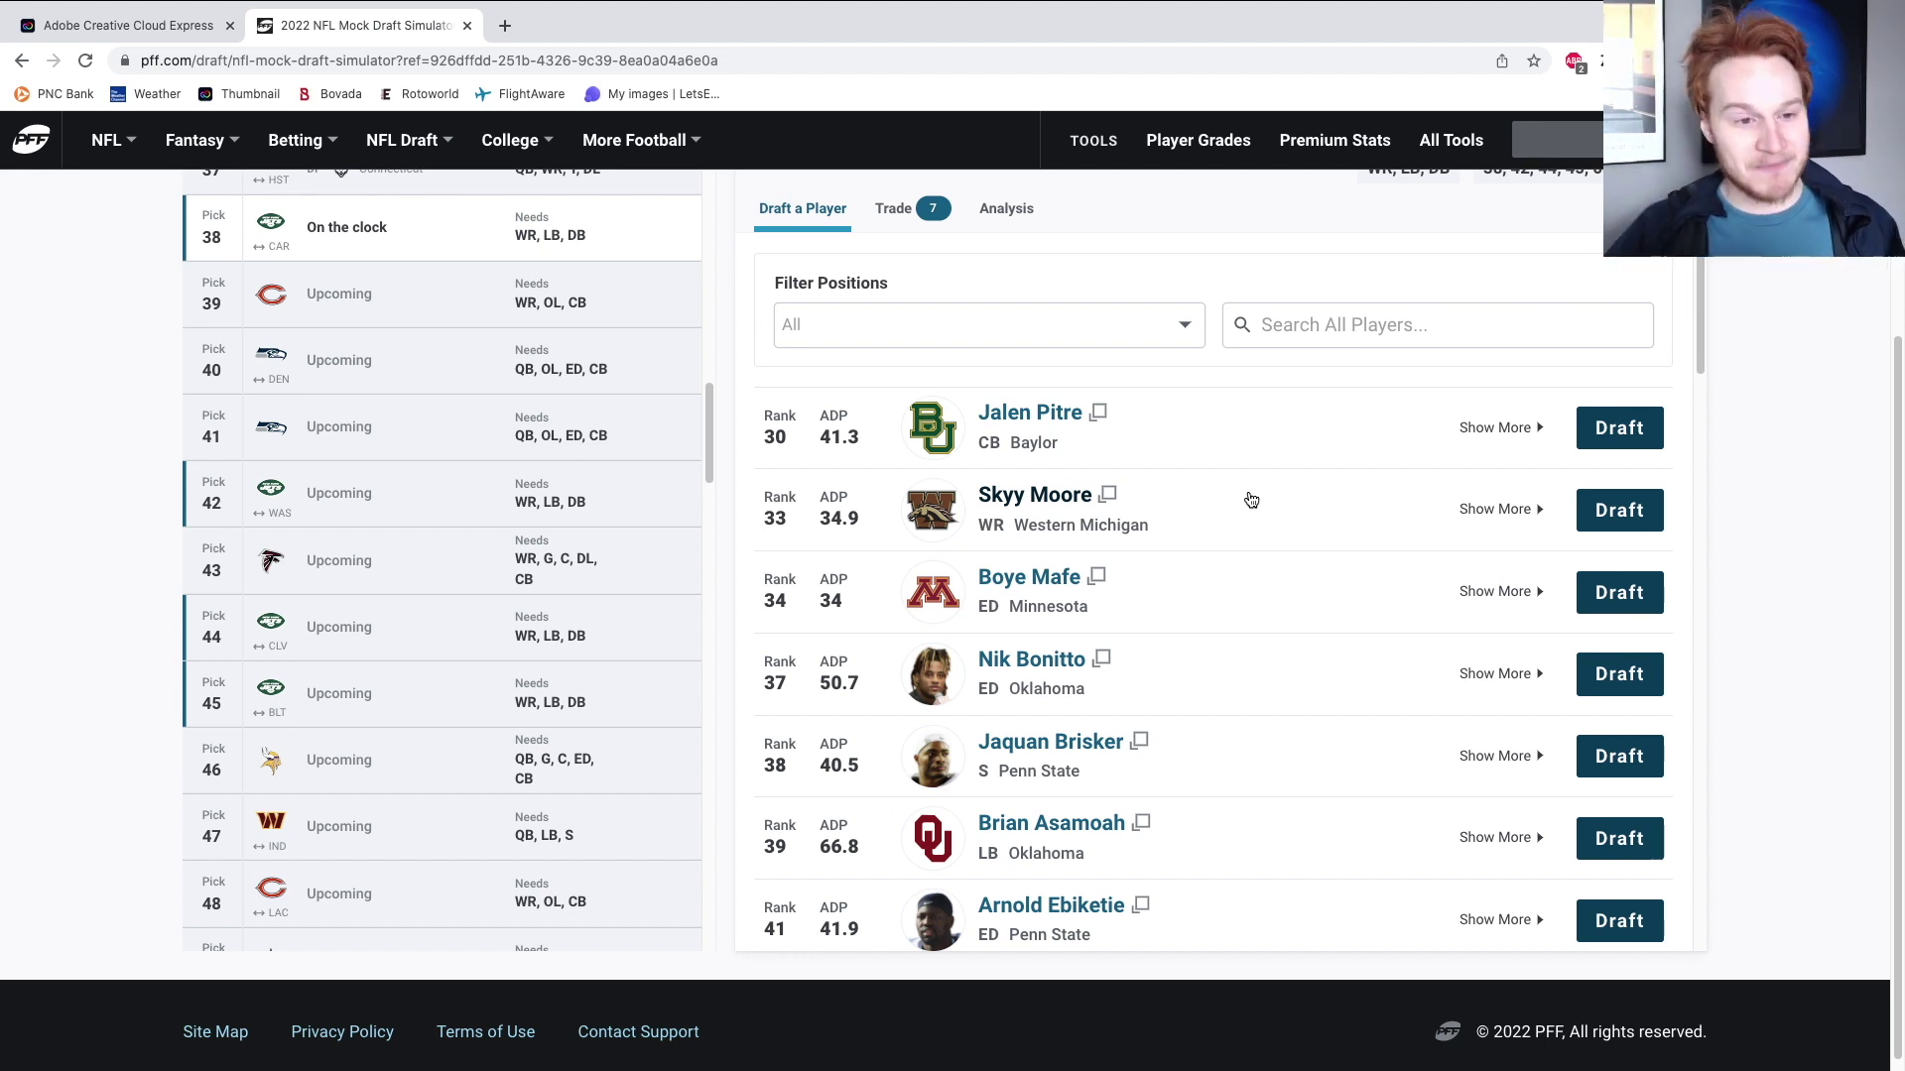
Examine the latest selections and the ranked list of players available at the Jets' pick 38.
scroll(451, 449, "up", 3)
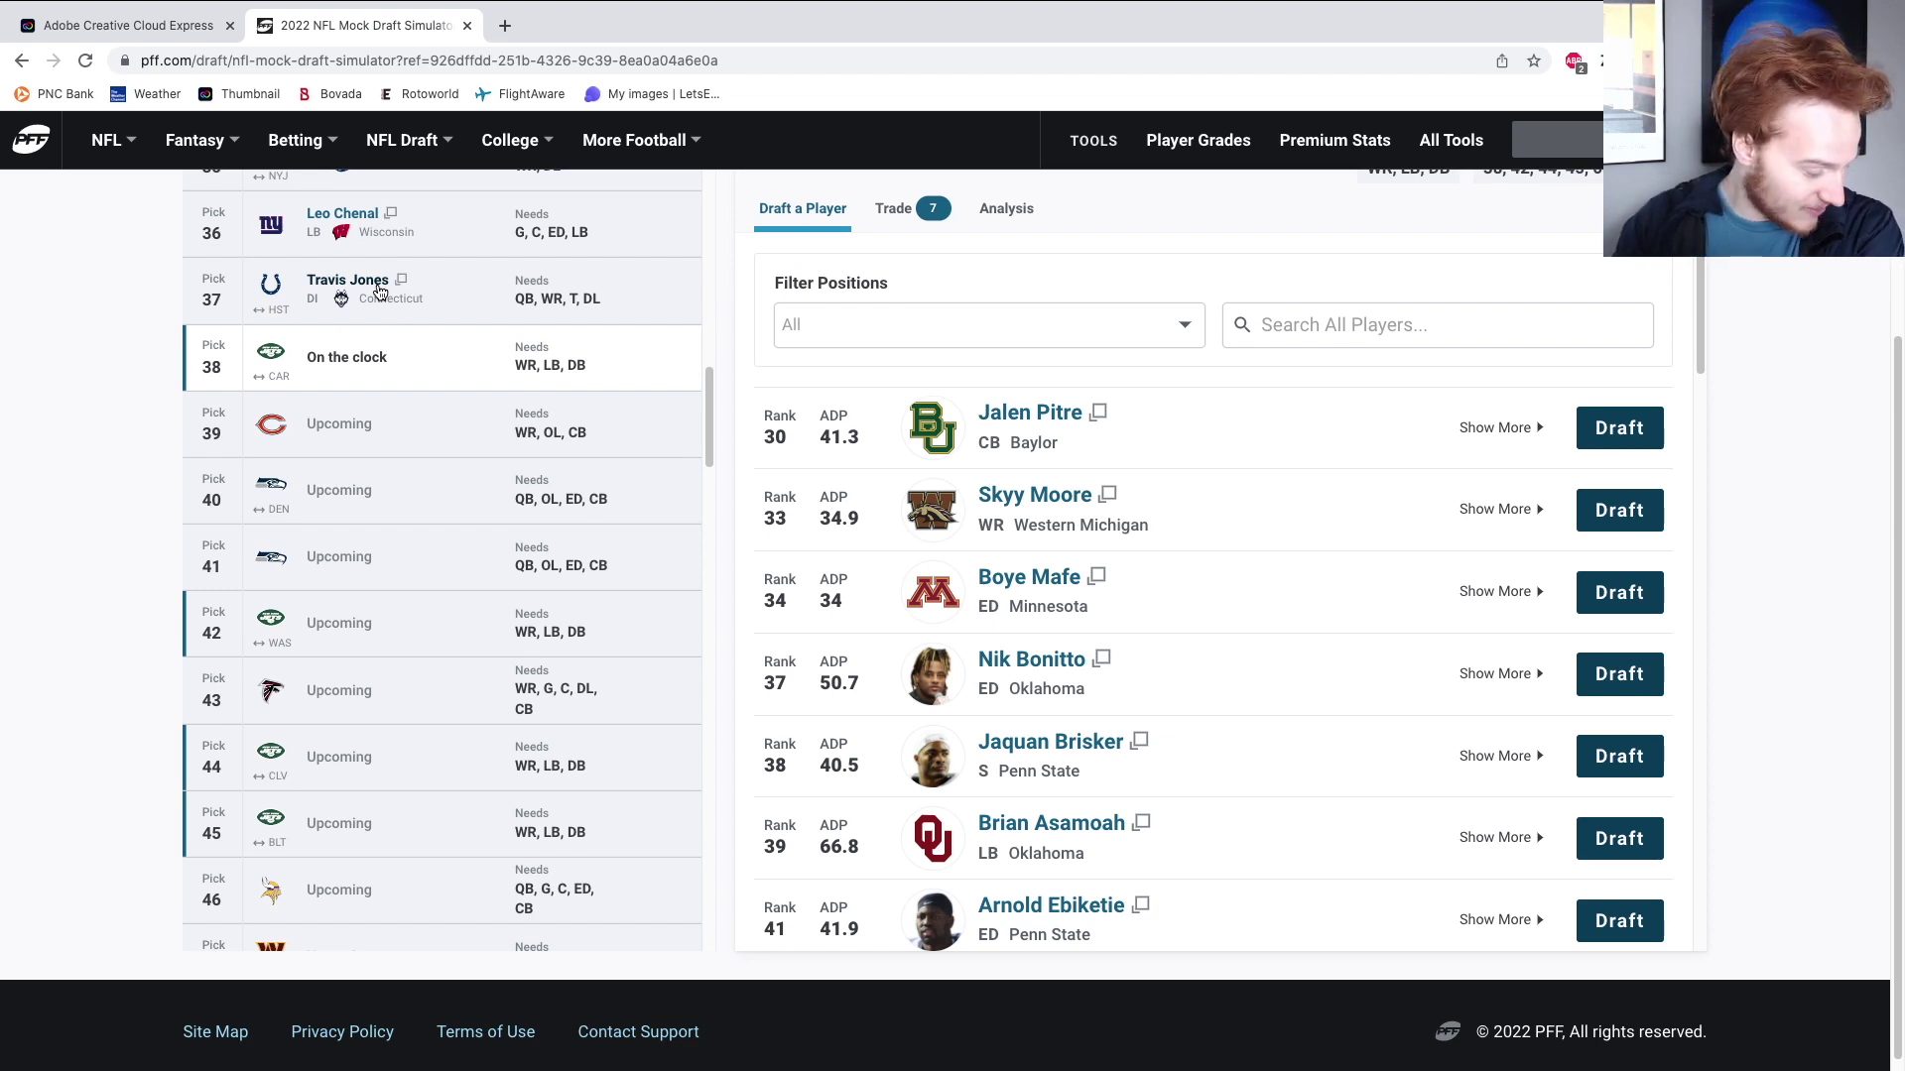
scroll(888, 640, "down", 2)
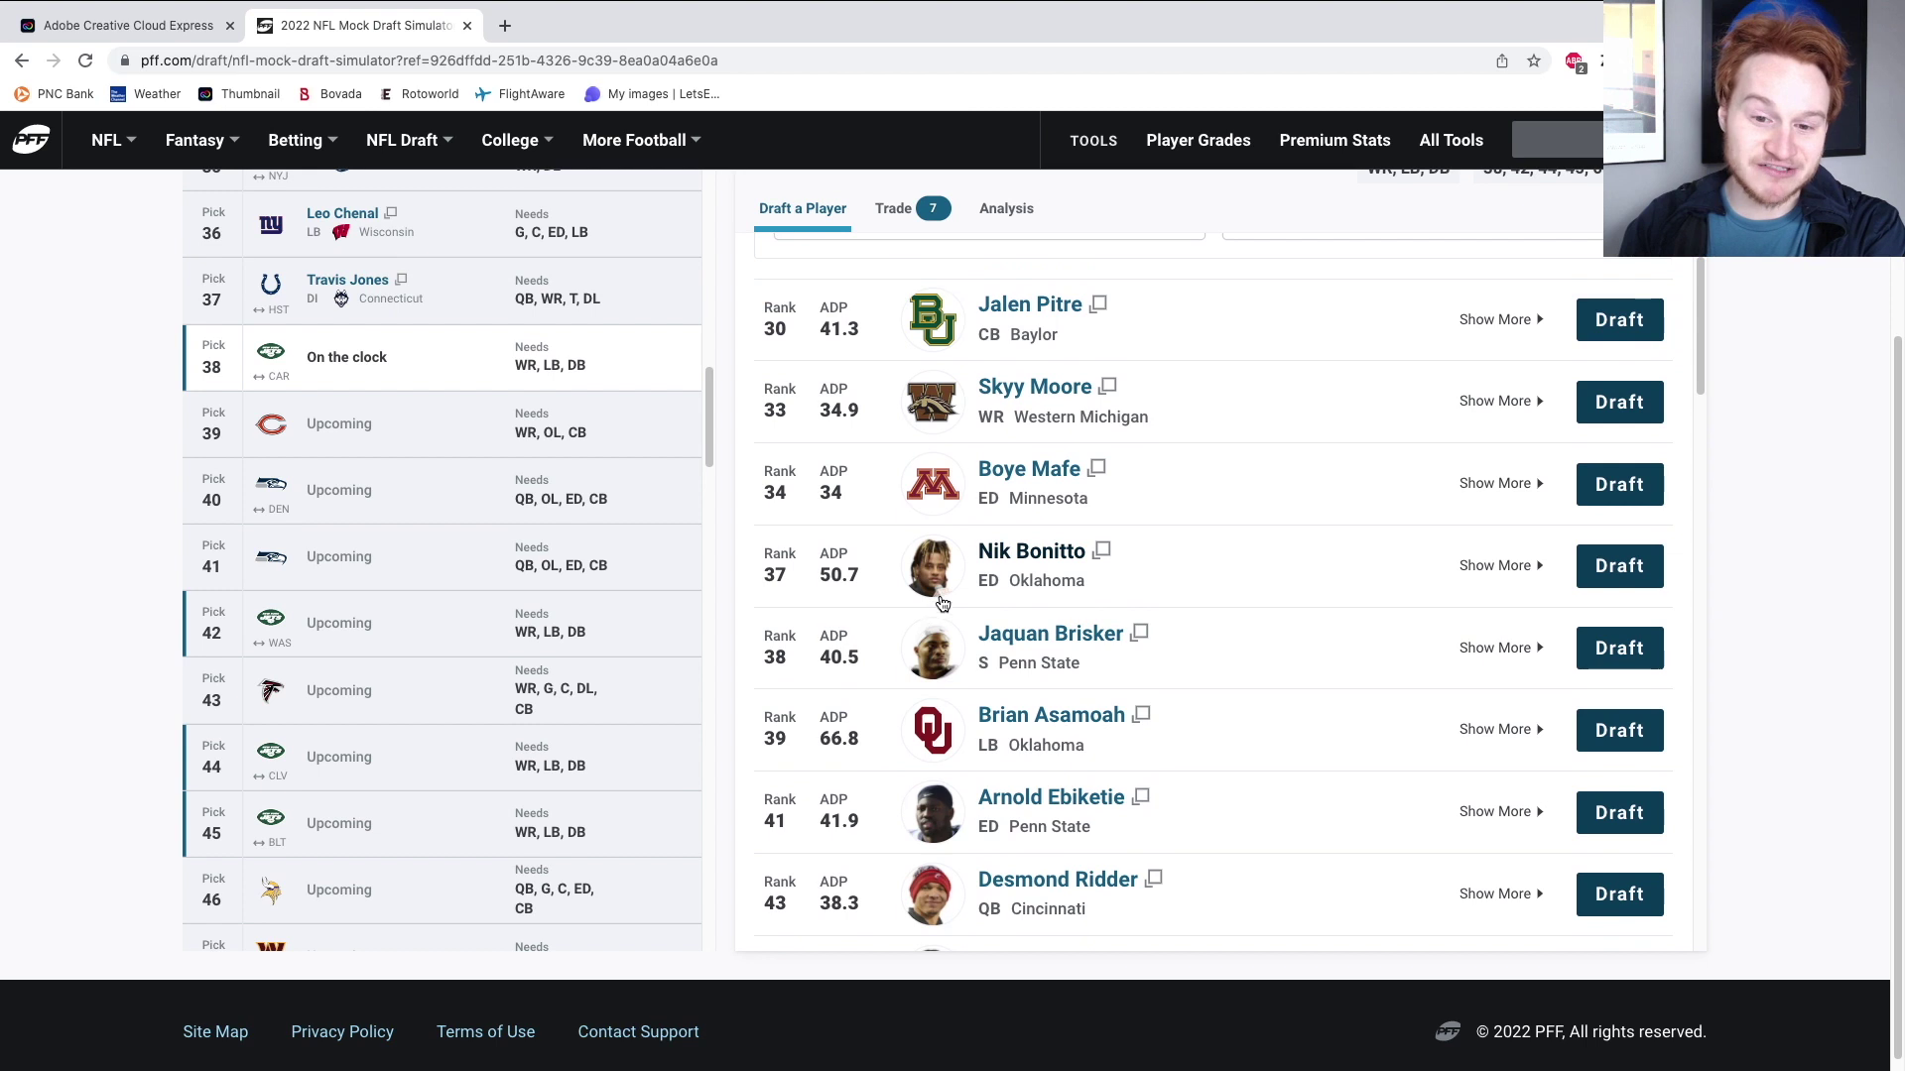
scroll(941, 605, "down", 2)
scroll(1002, 555, "down", 2)
scroll(1068, 508, "up", 1)
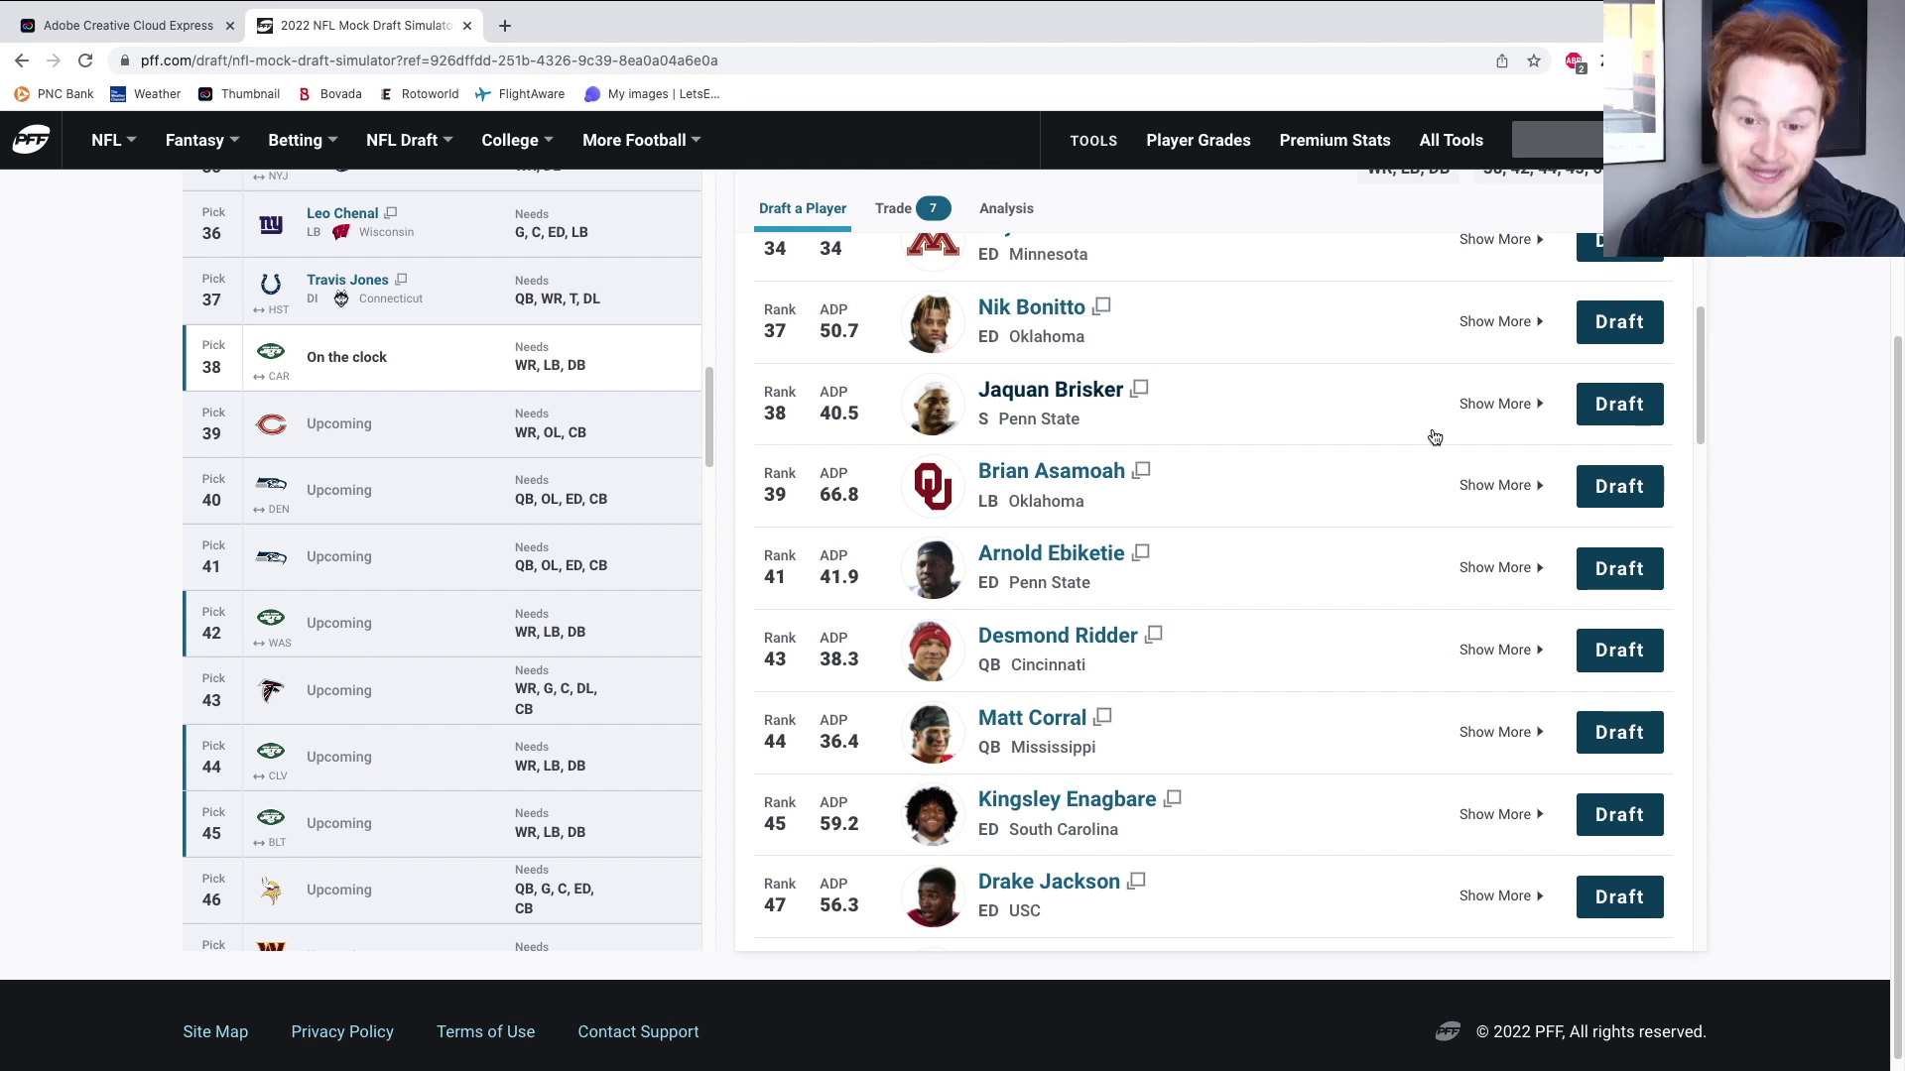
scroll(1334, 516, "down", 1)
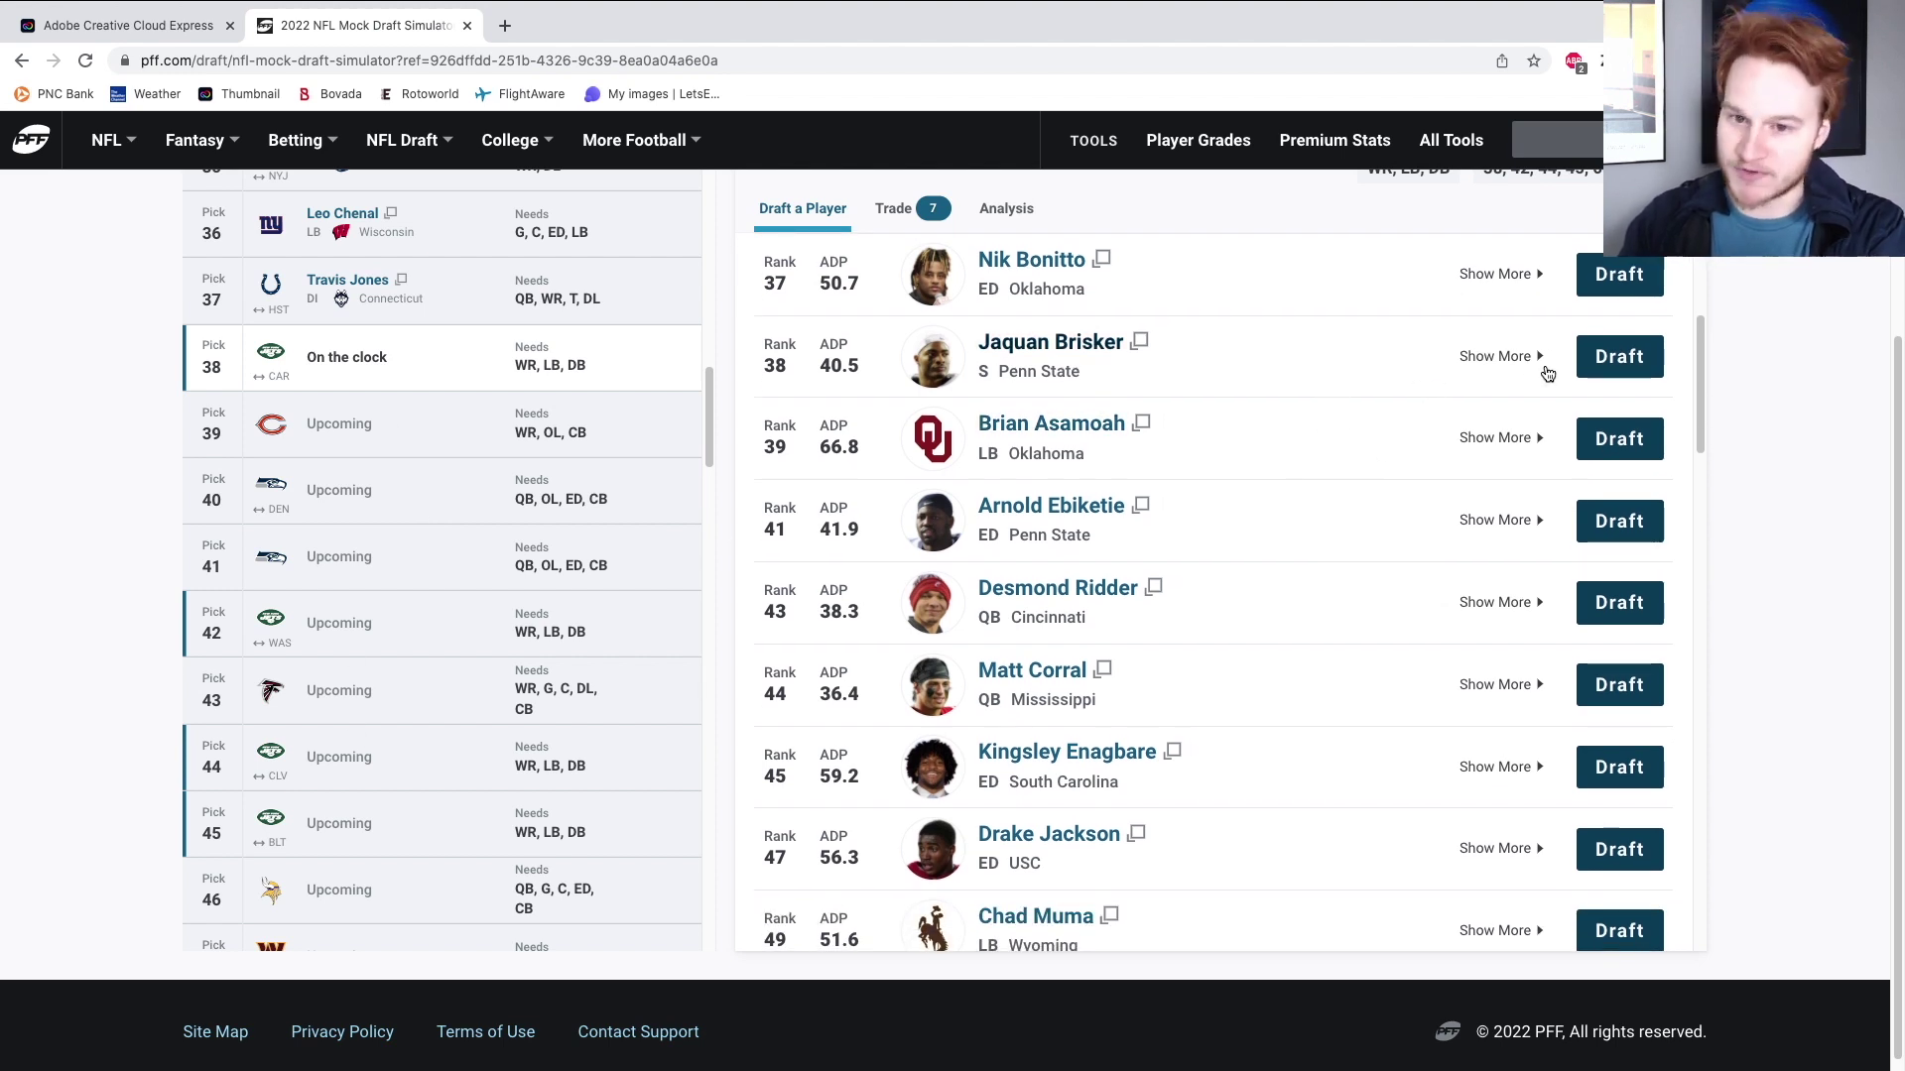
scroll(1213, 465, "up", 2)
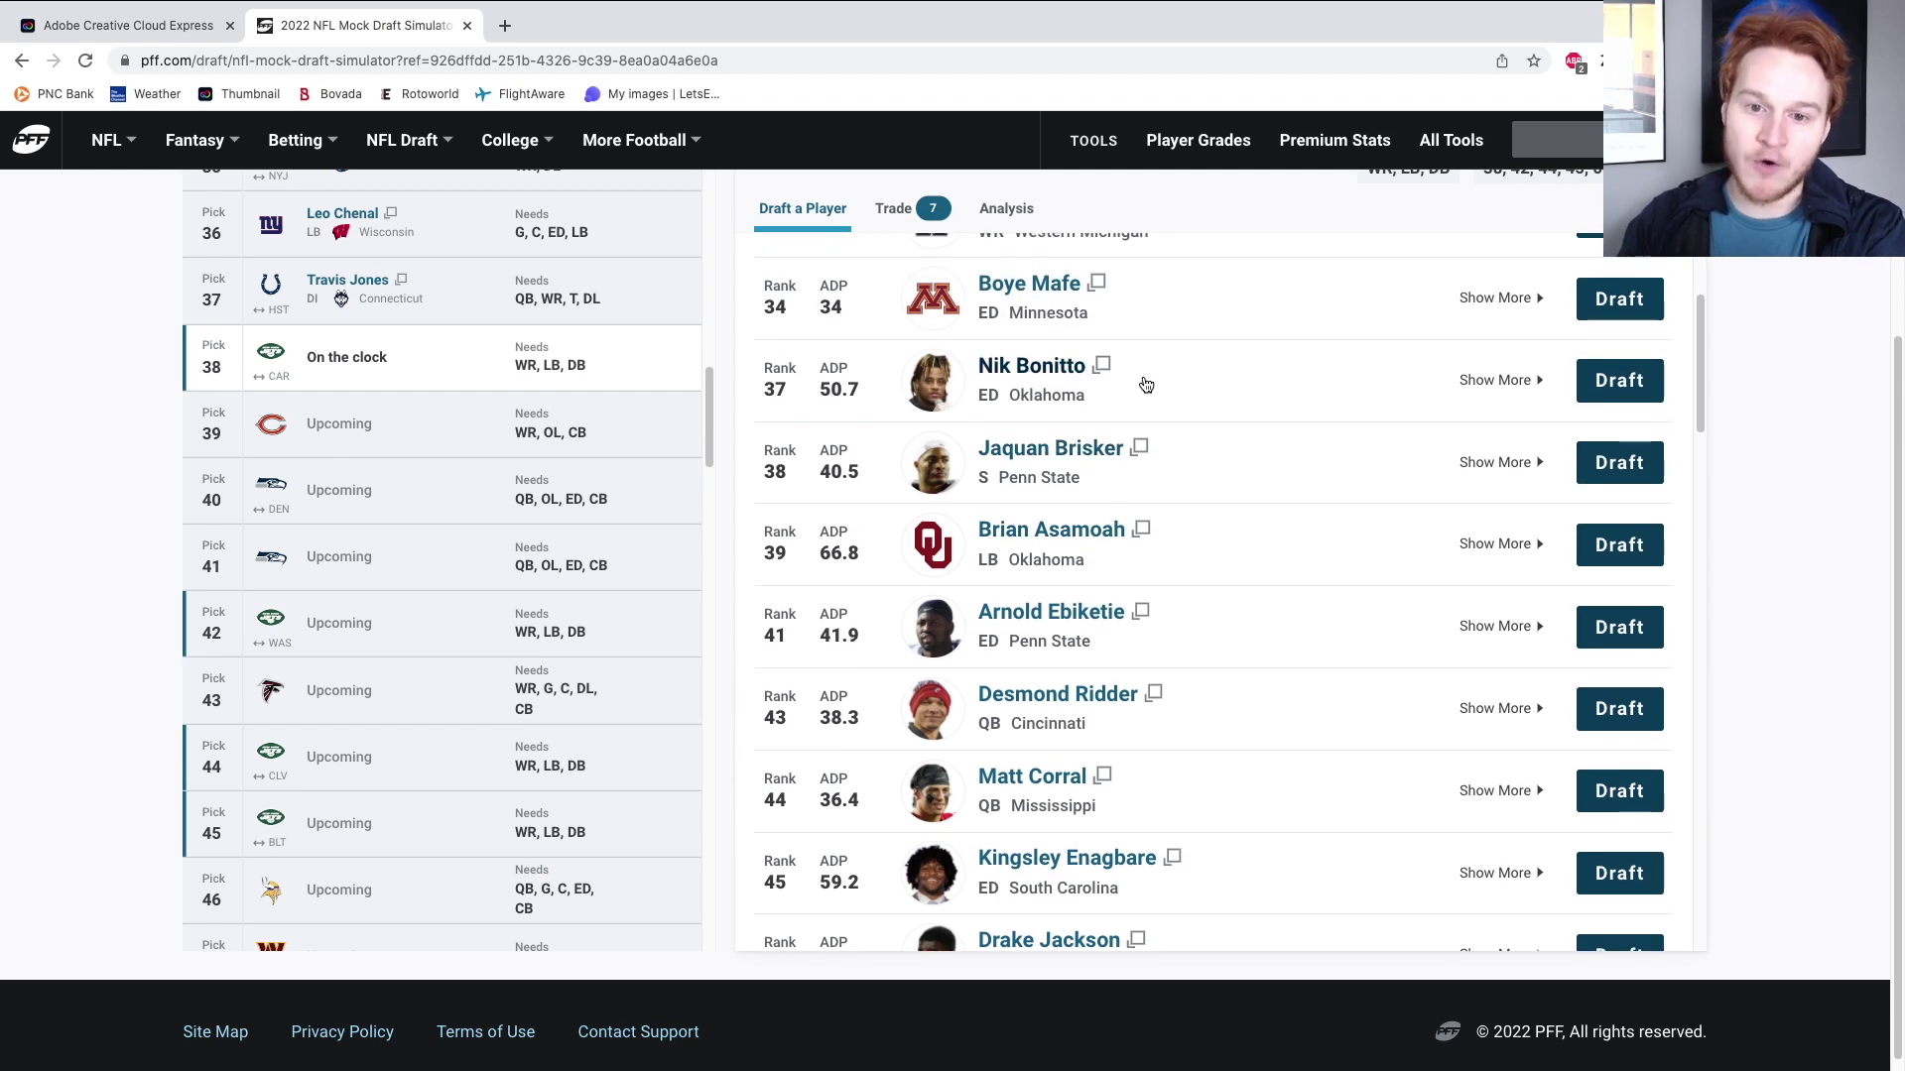
scroll(1146, 384, "up", 2)
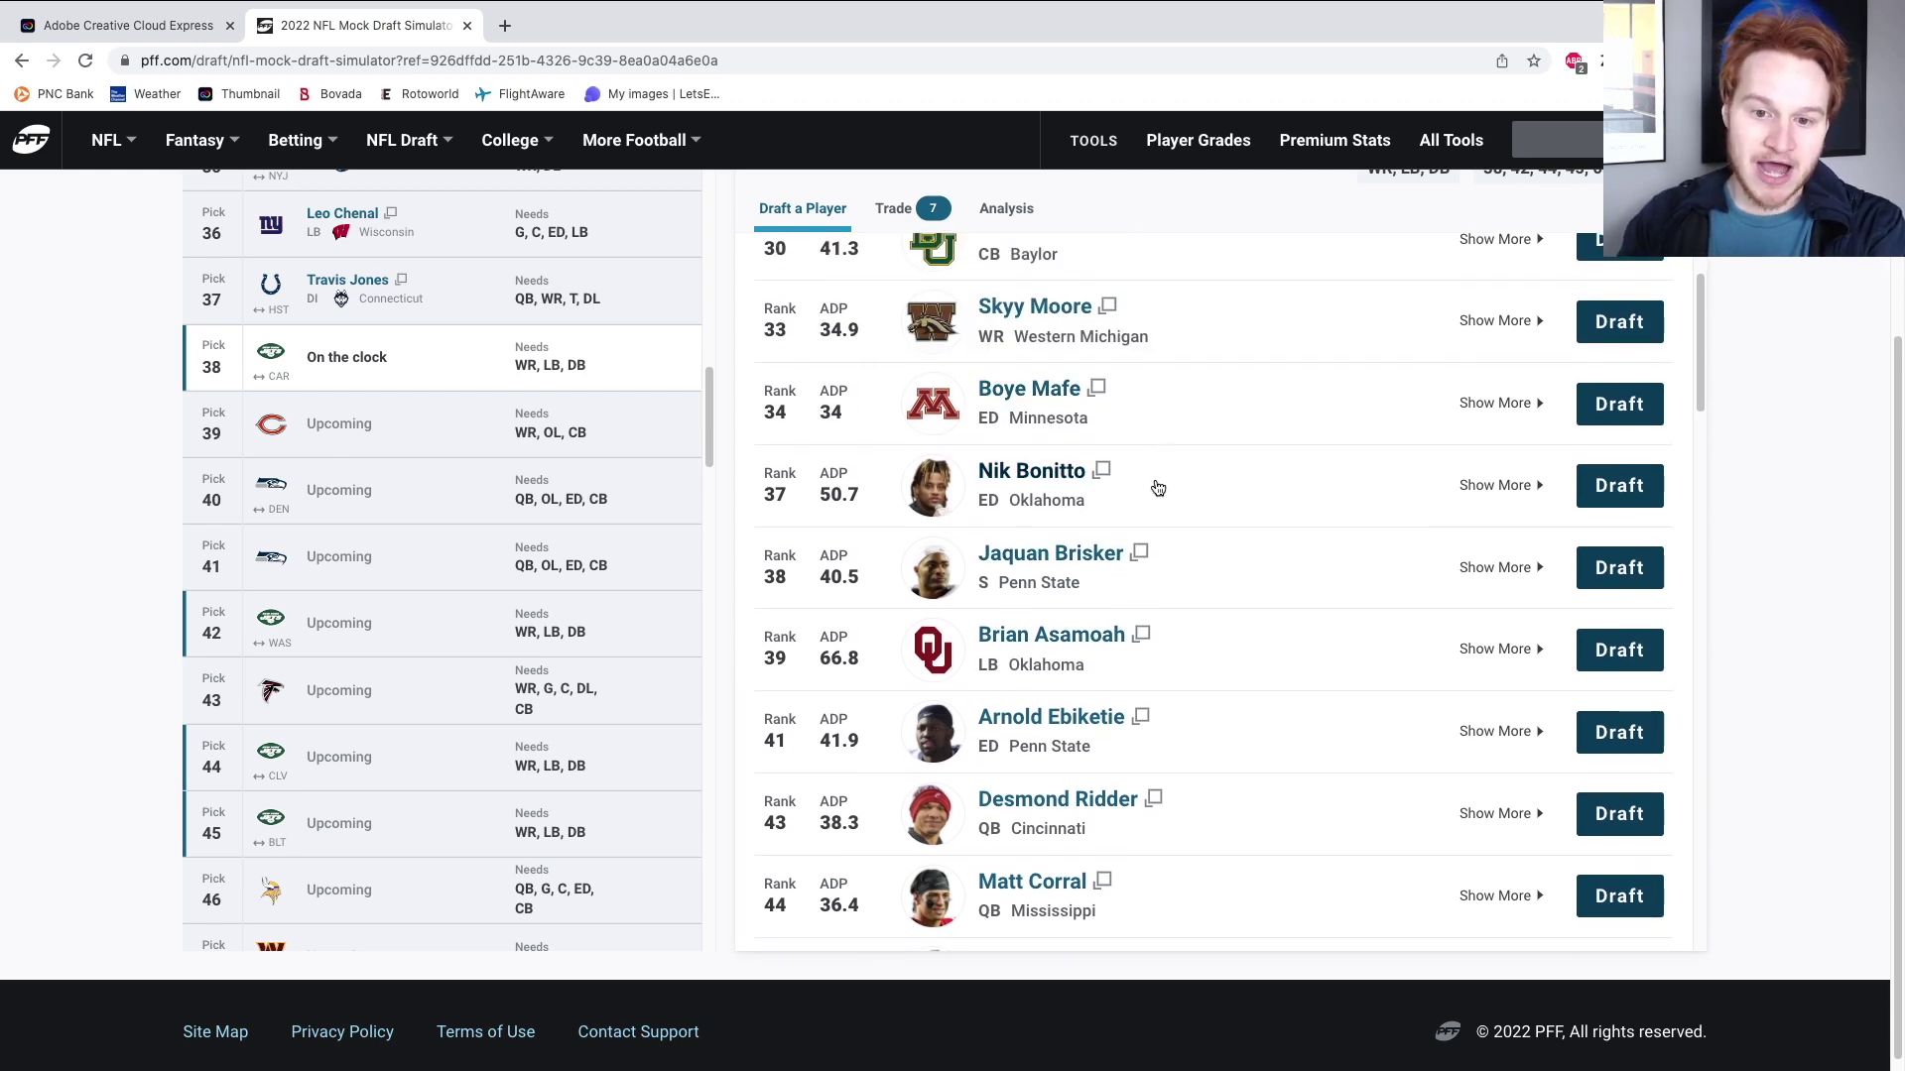
scroll(1158, 487, "down", 5)
scroll(1159, 489, "up", 5)
Filter the available players to edge defenders (ED) and examine the options for pick 38.
left_click(953, 328)
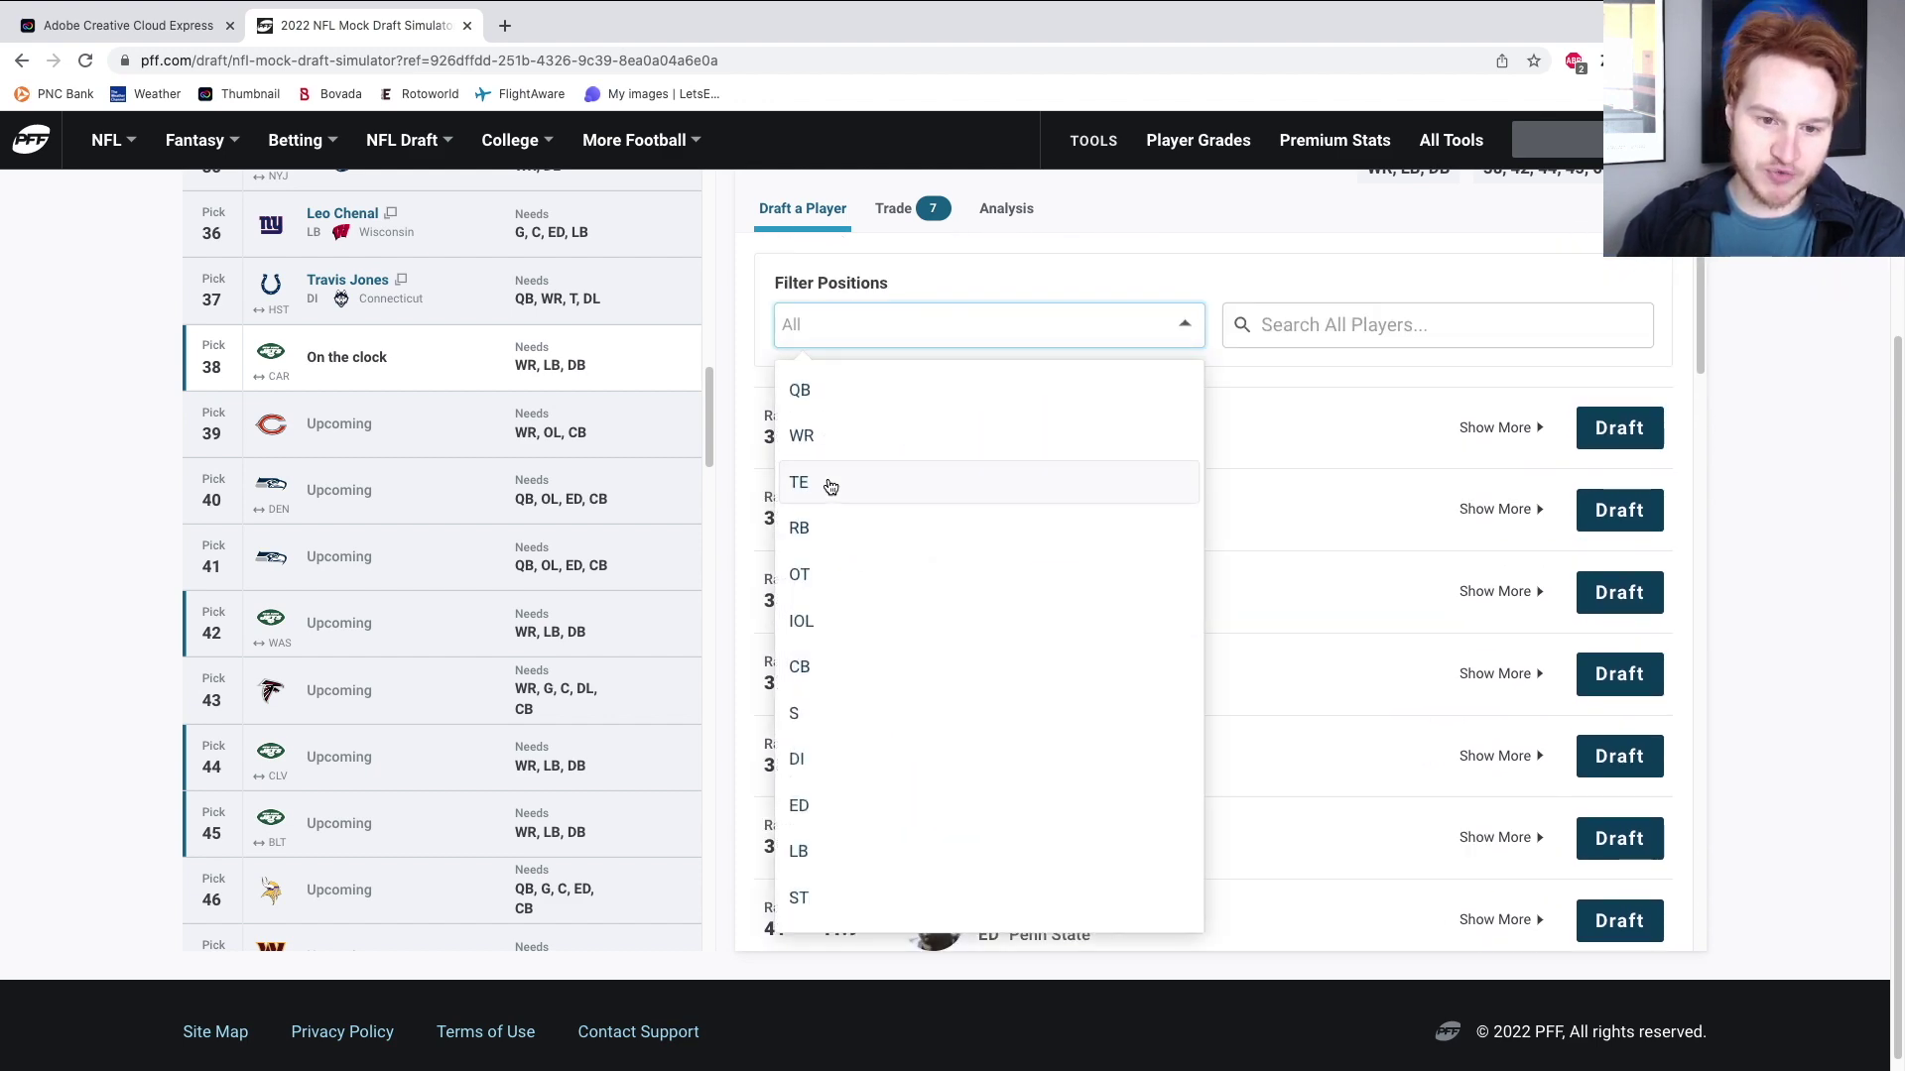
left_click(824, 804)
scroll(1042, 642, "down", 3)
scroll(1046, 642, "down", 4)
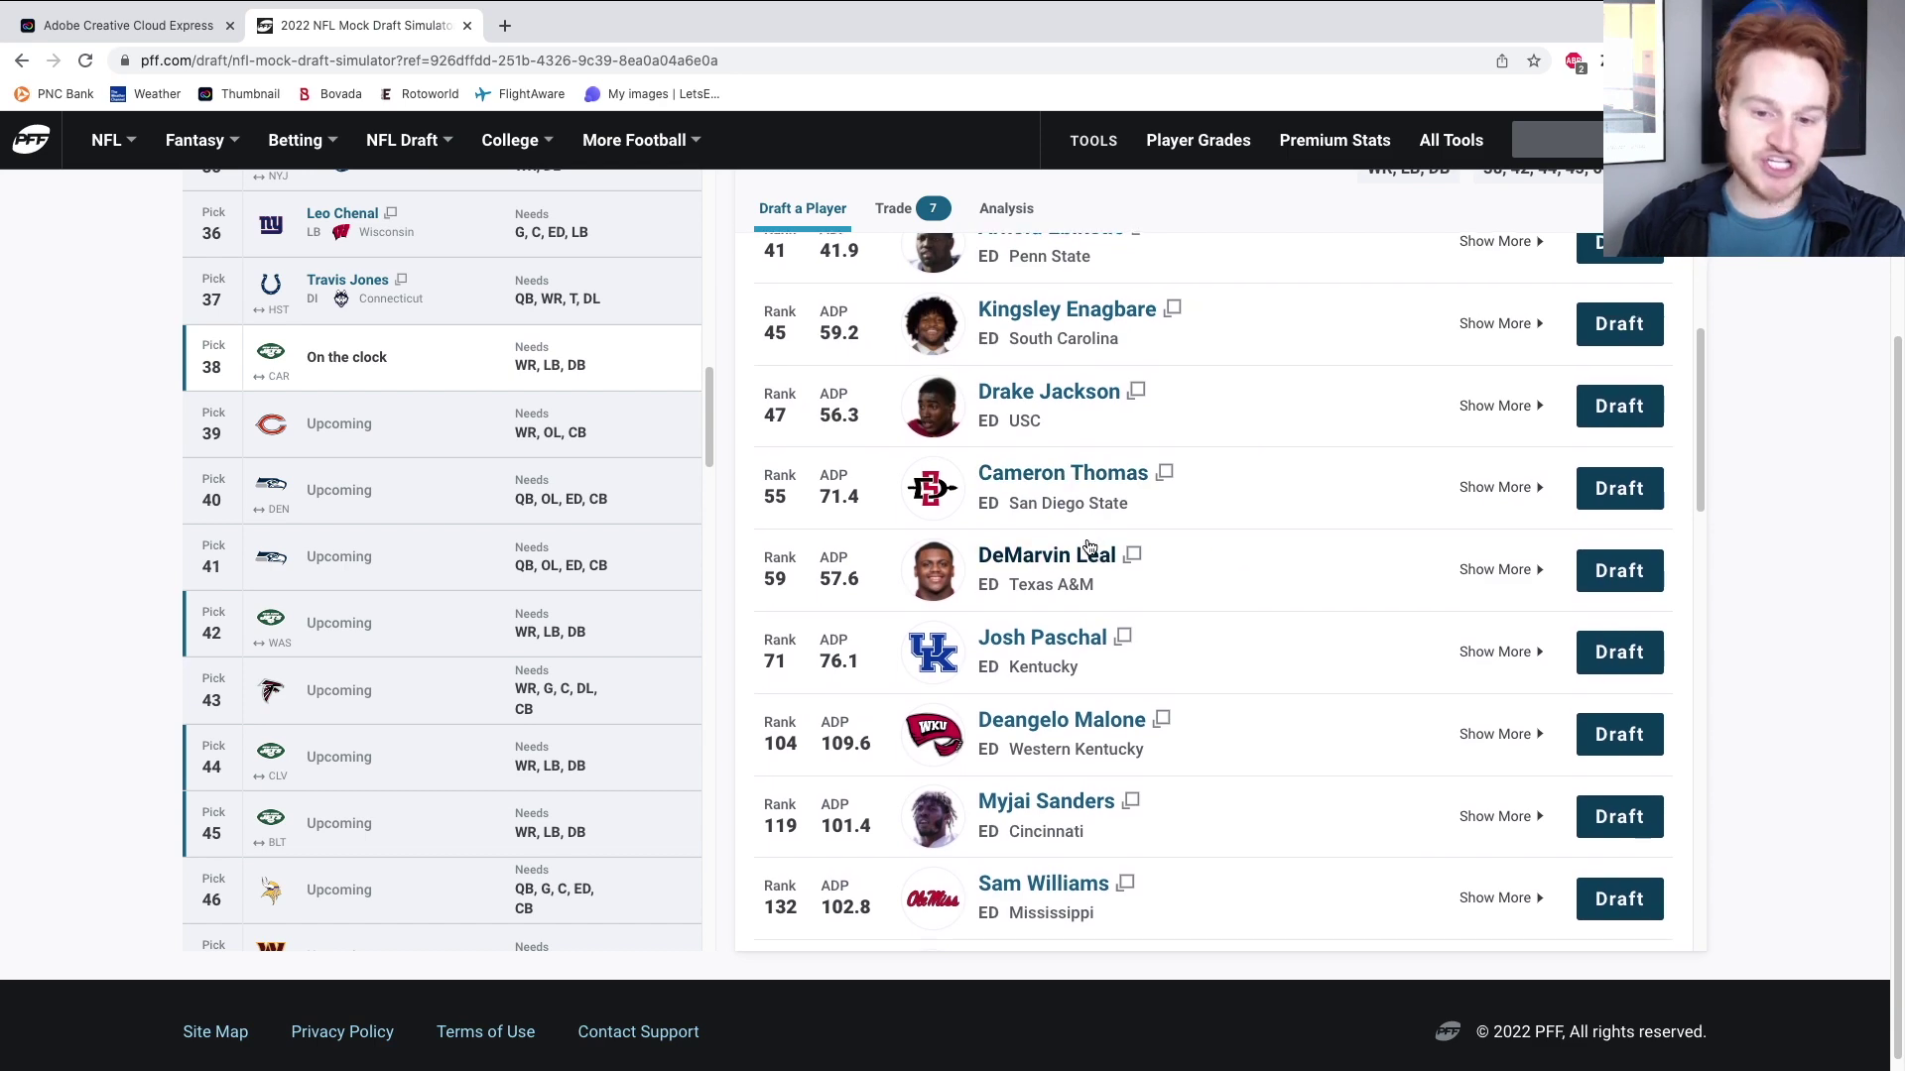
scroll(1169, 467, "down", 3)
scroll(1151, 502, "down", 5)
scroll(1156, 504, "up", 10)
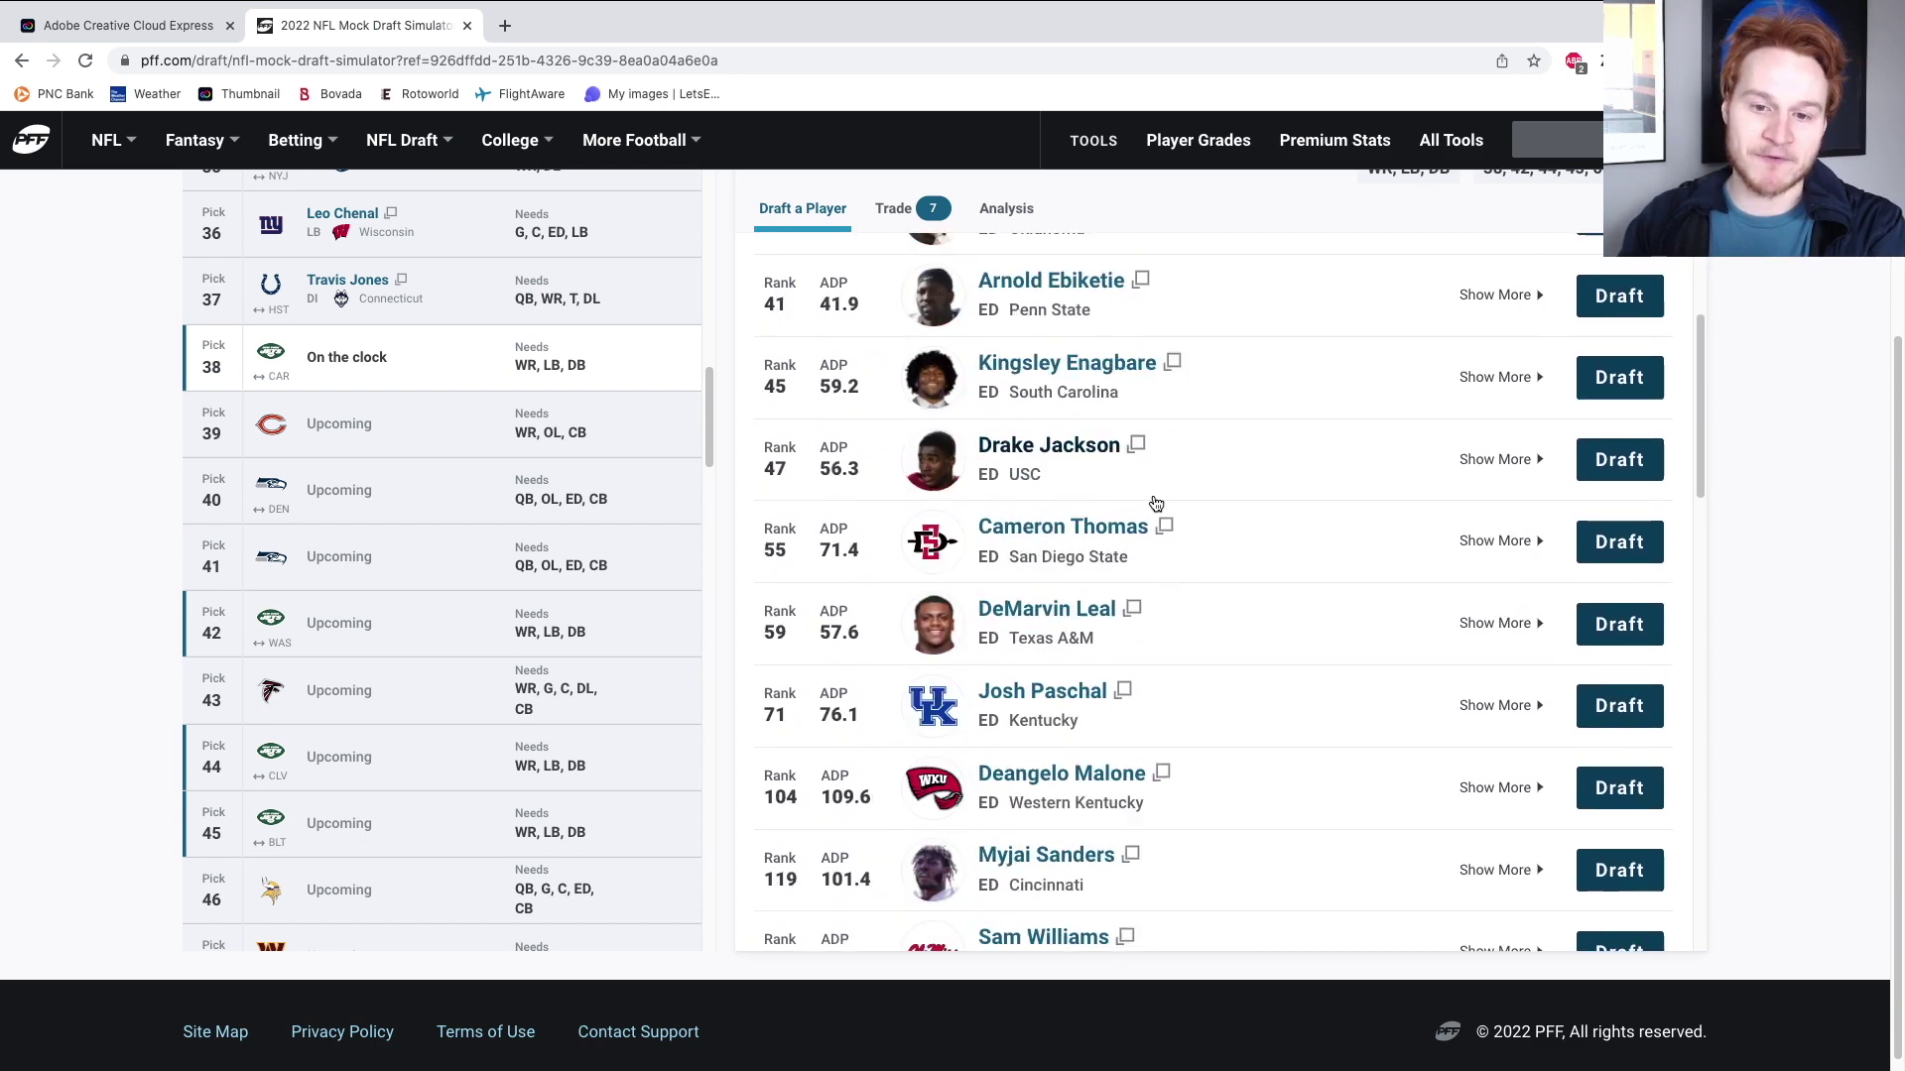
scroll(1156, 504, "up", 4)
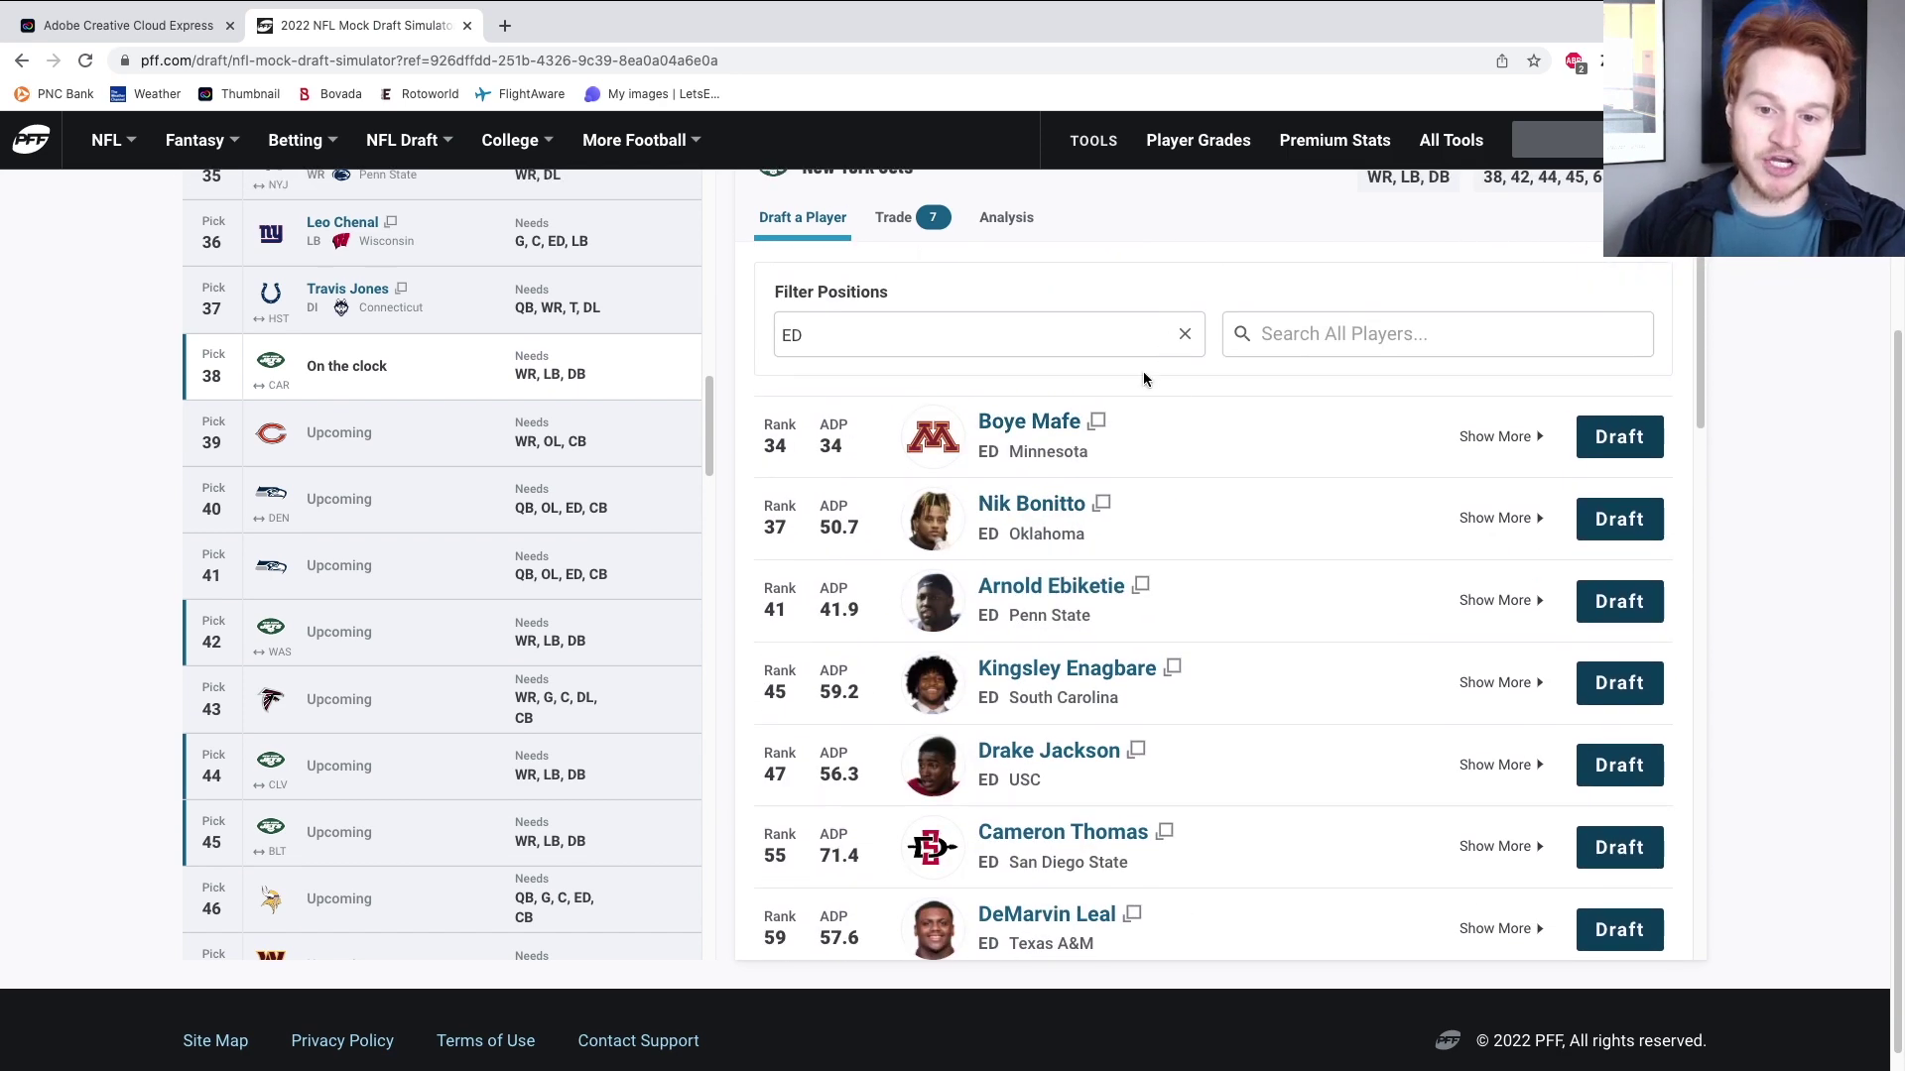
Switch the position filter to interior defenders (DI) and review the available players.
left_click(1184, 333)
left_click(1069, 337)
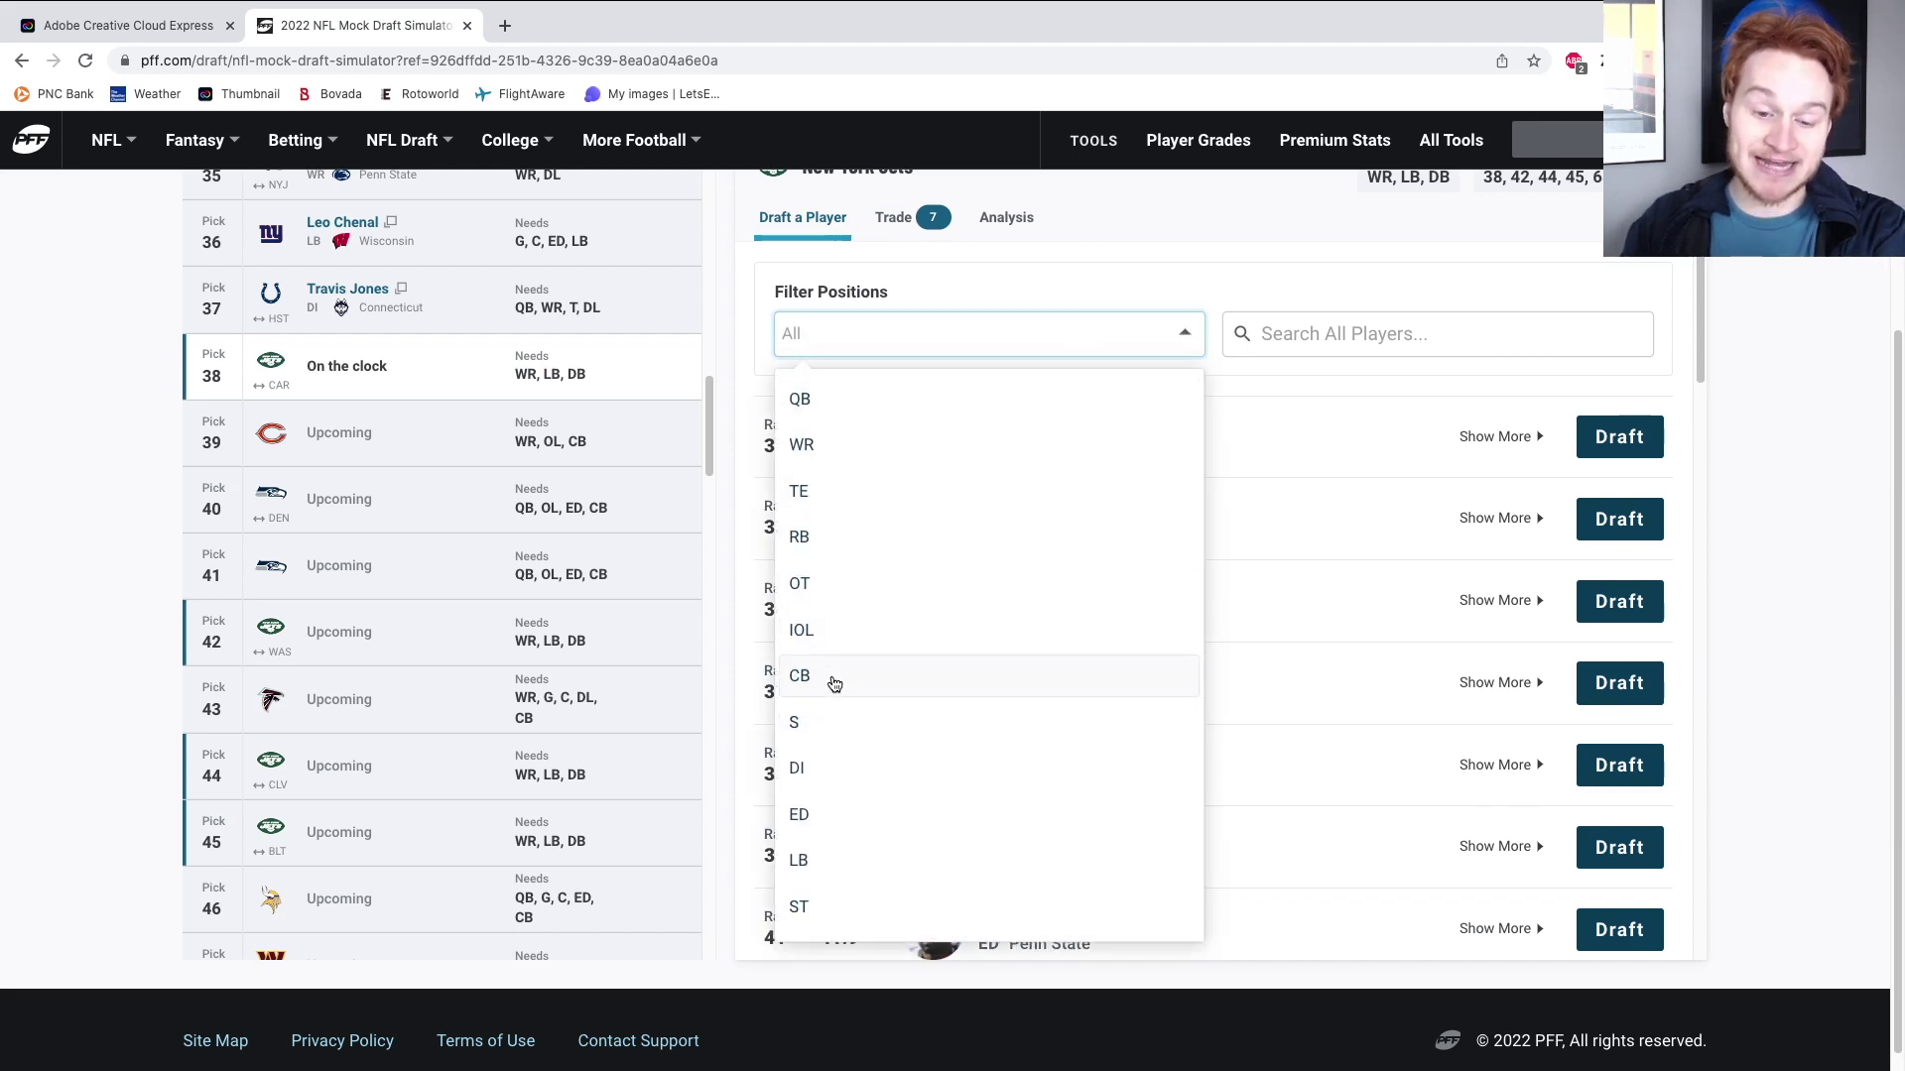
left_click(819, 770)
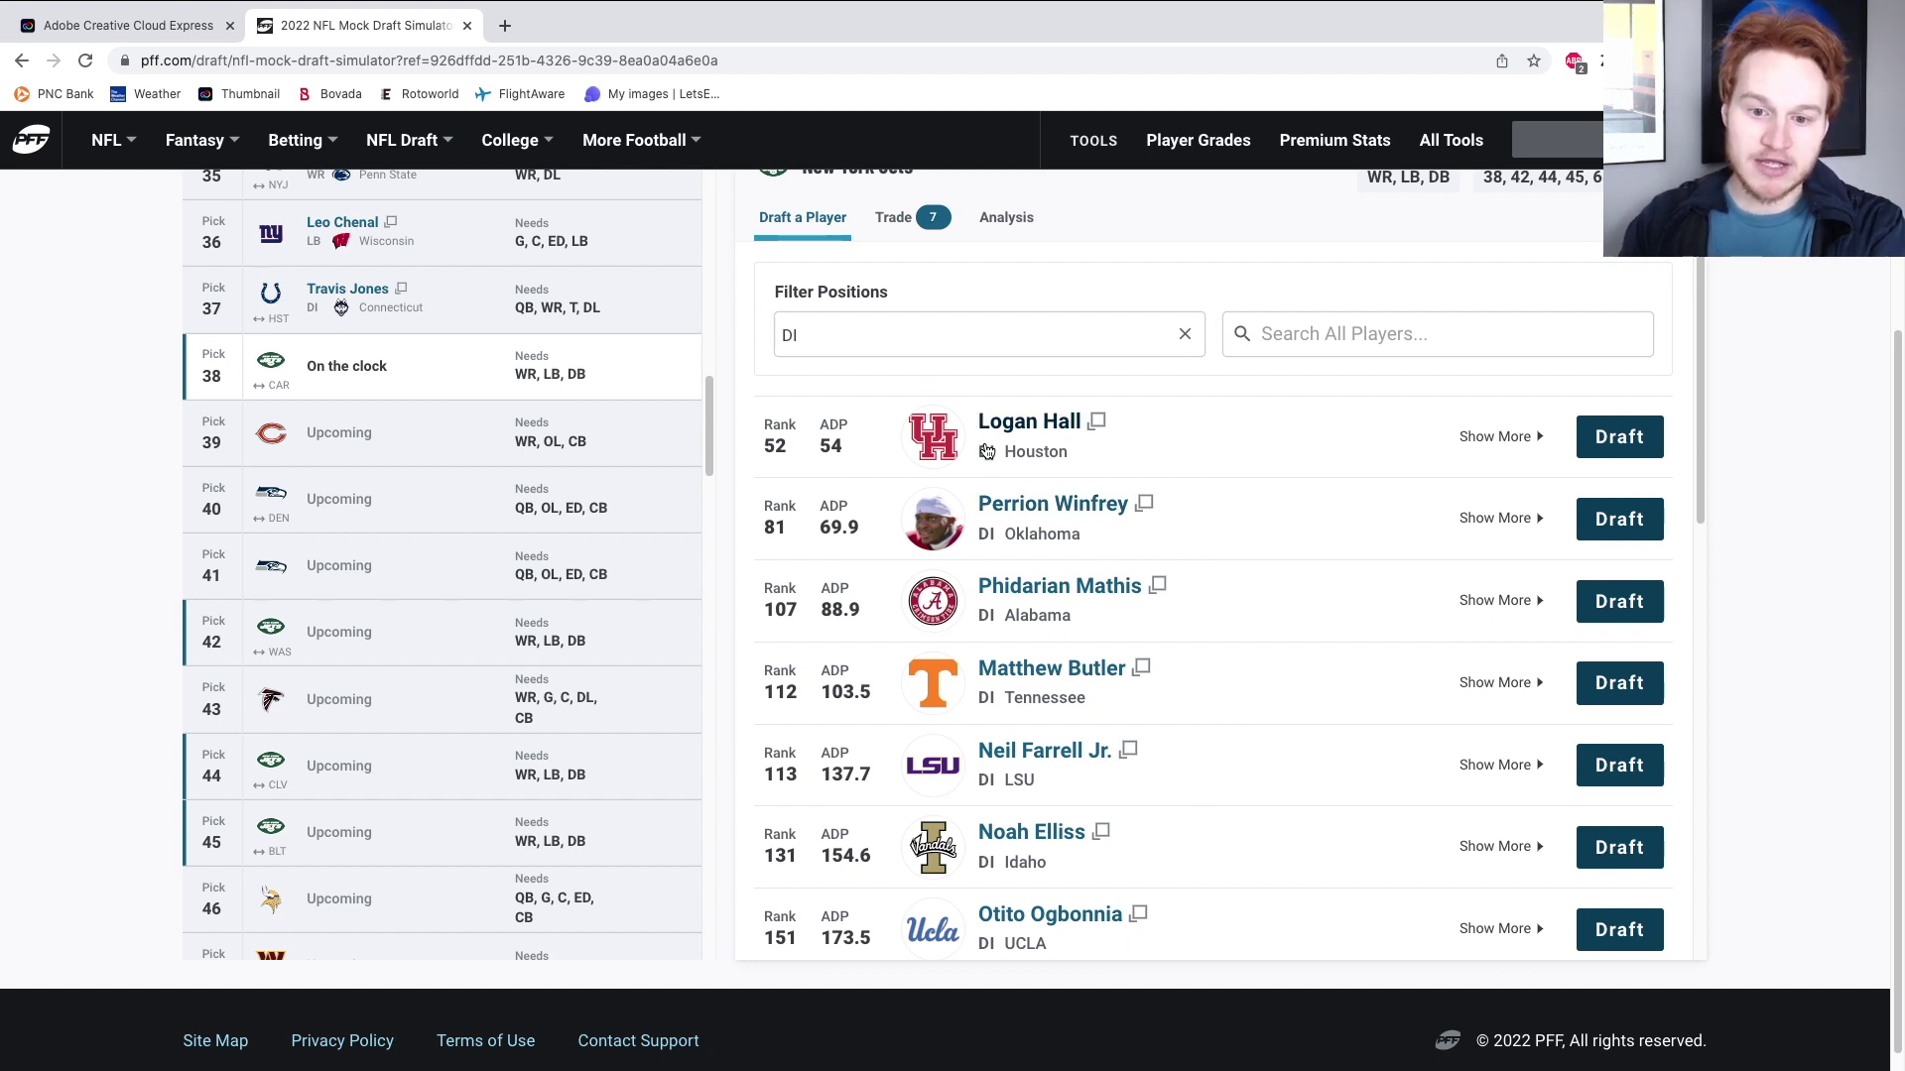
scroll(977, 429, "down", 3)
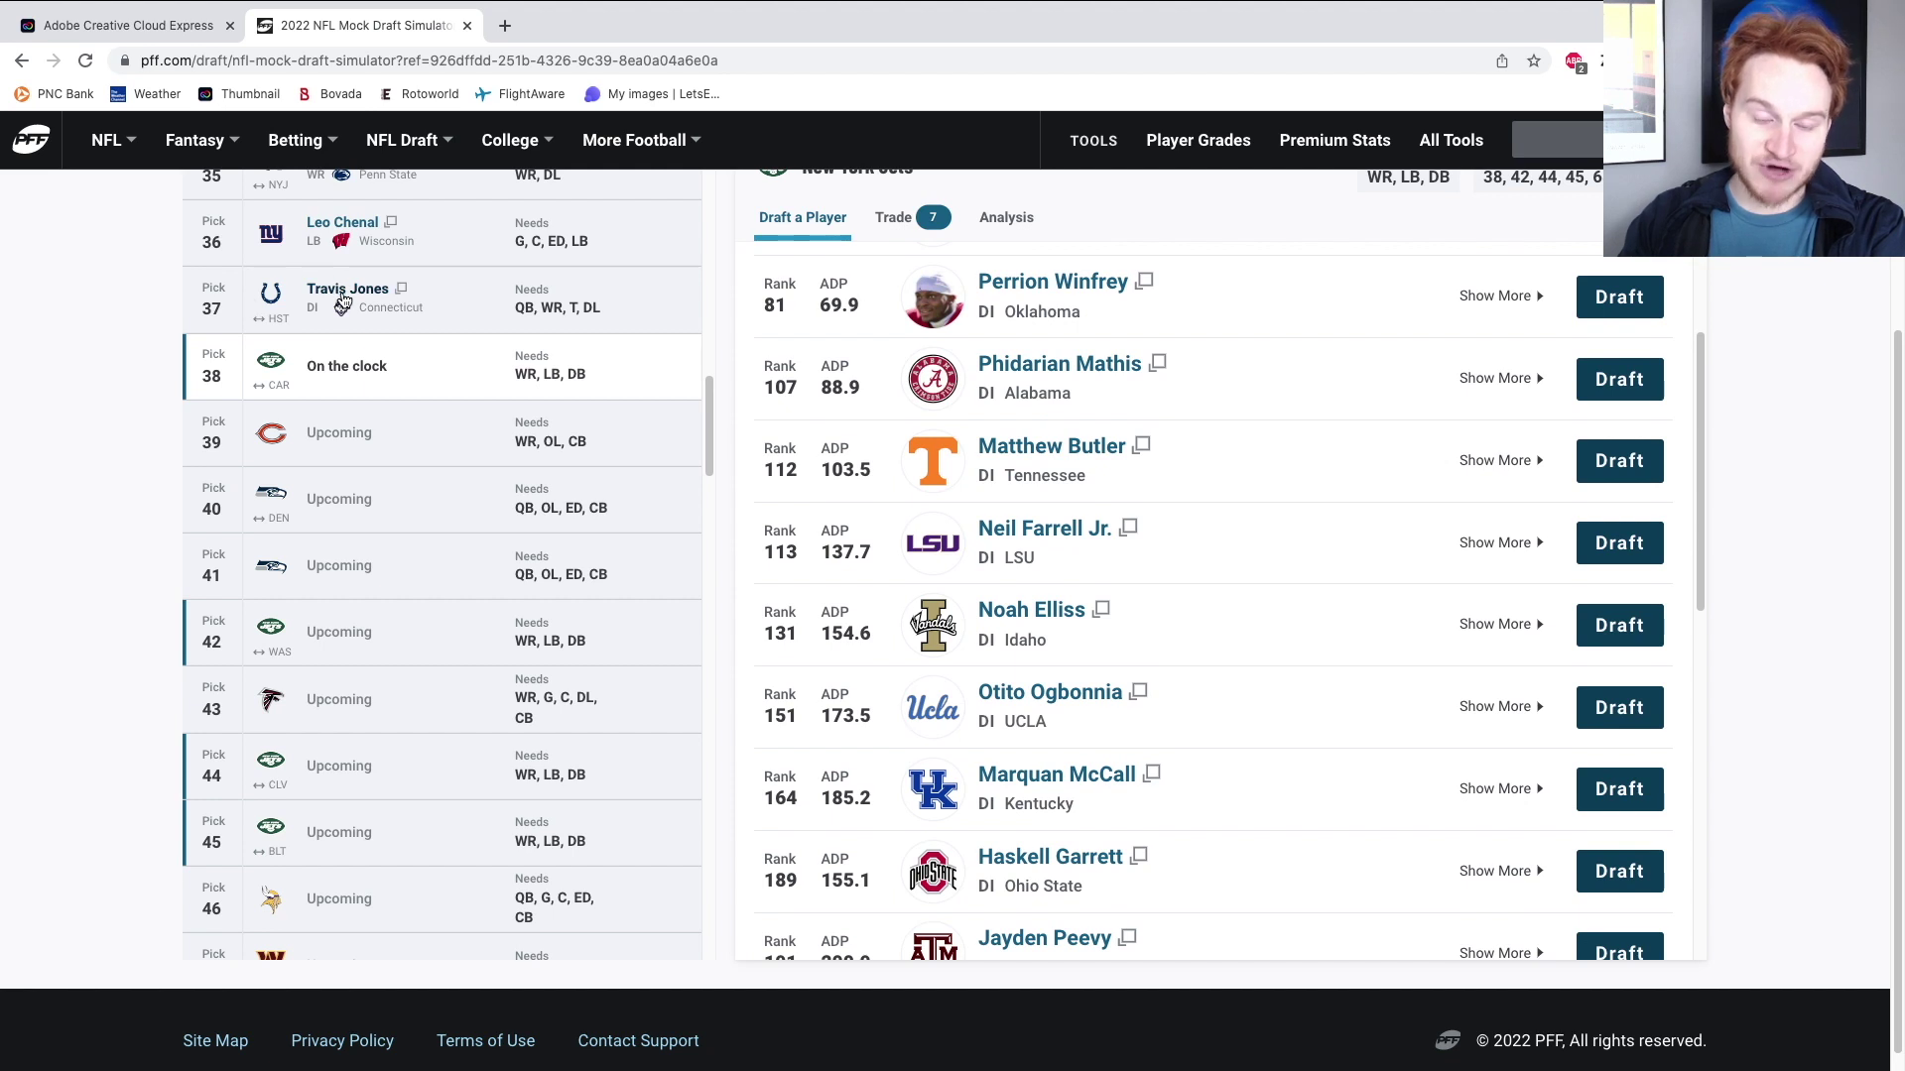
scroll(1143, 515, "up", 2)
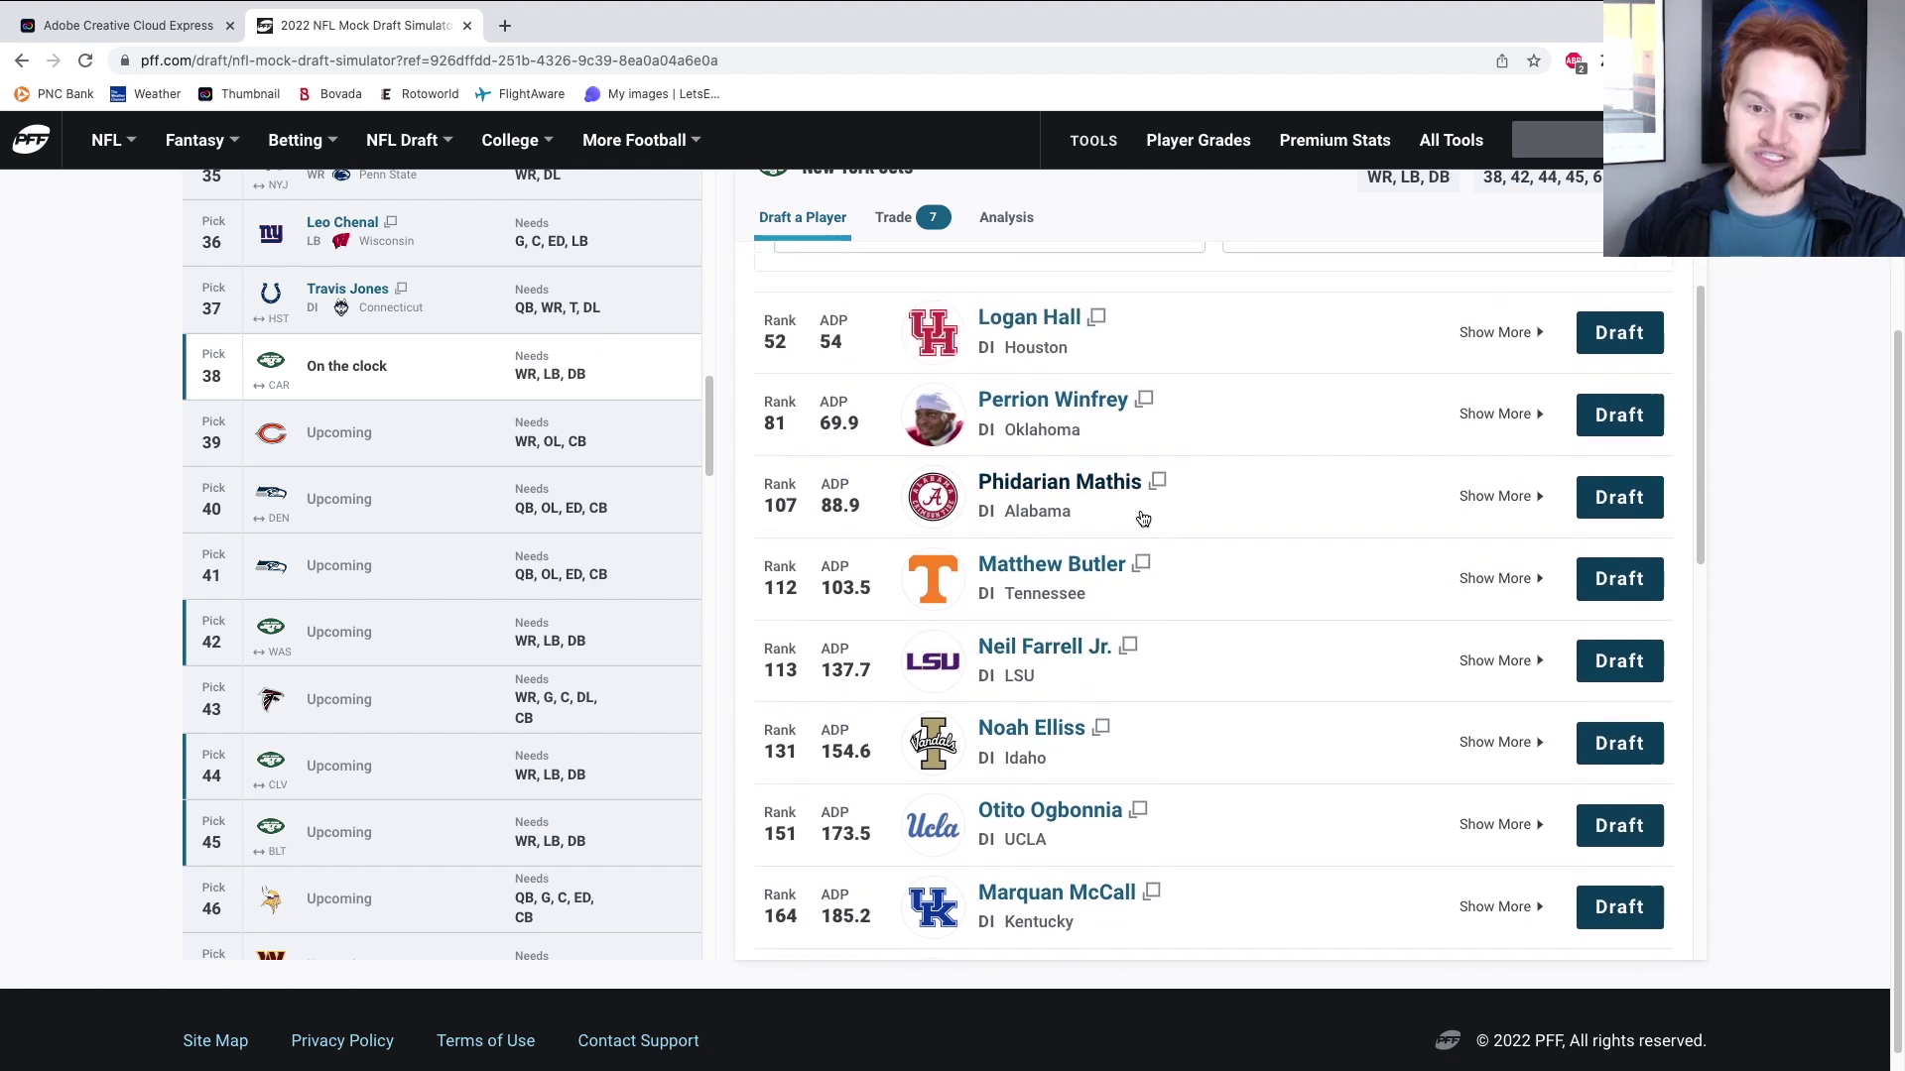
scroll(1097, 367, "up", 1)
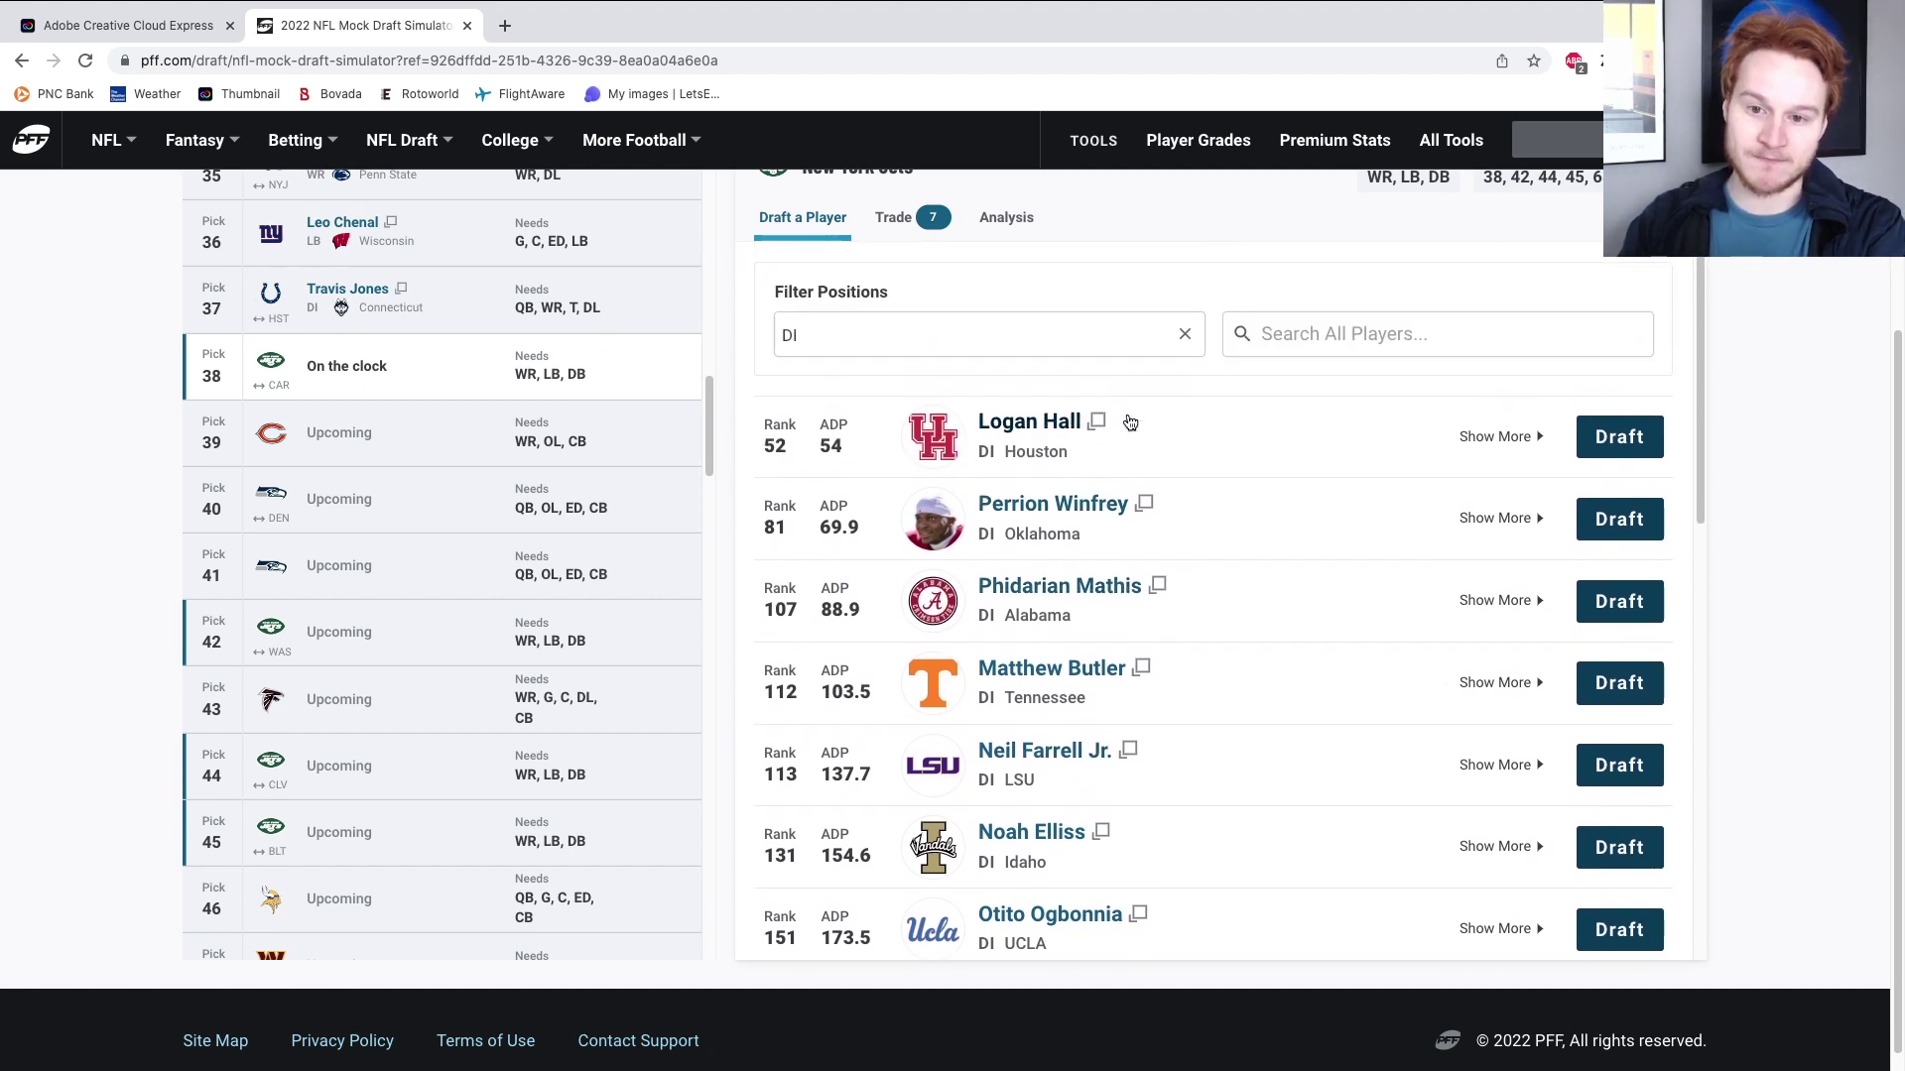
Clear the position filter and draft Oklahoma edge defender Nik Bonitto with the Jets' pick 38.
left_click(1180, 354)
scroll(1025, 583, "down", 1)
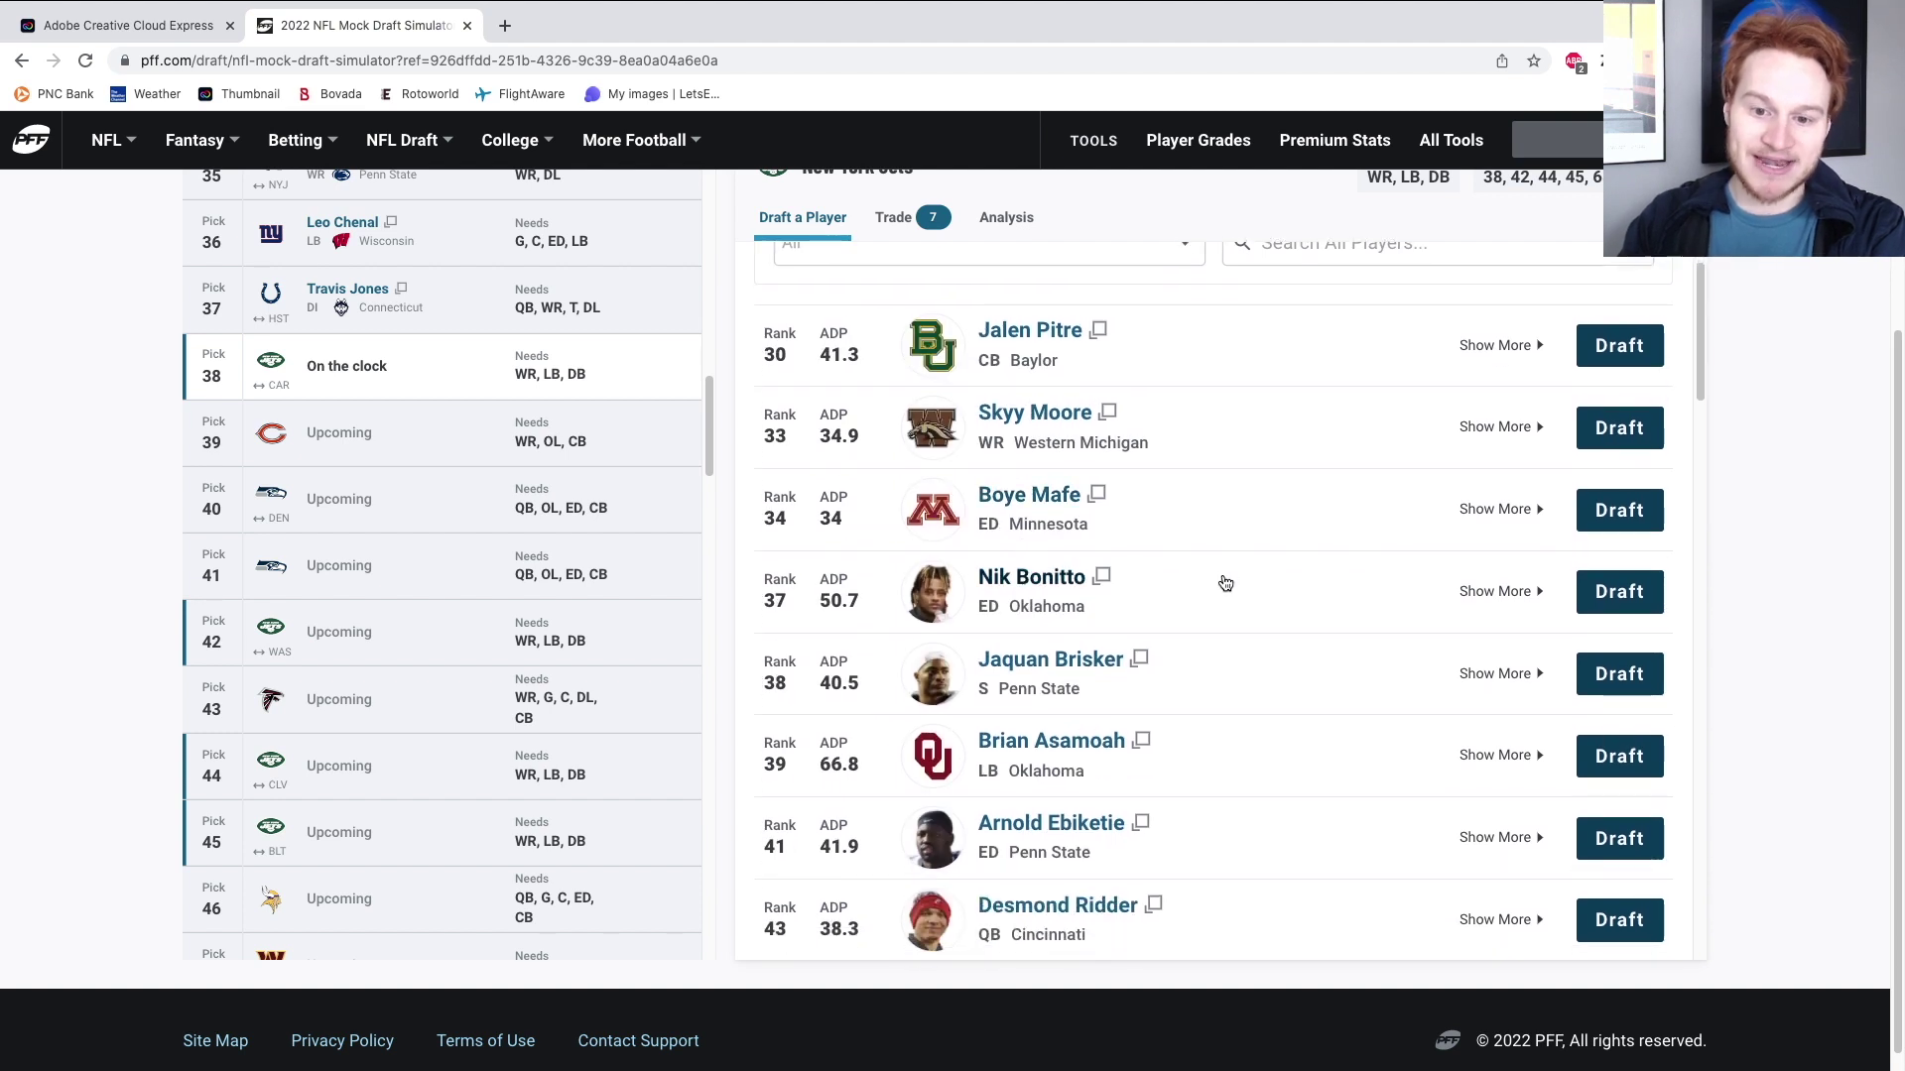
left_click(1599, 592)
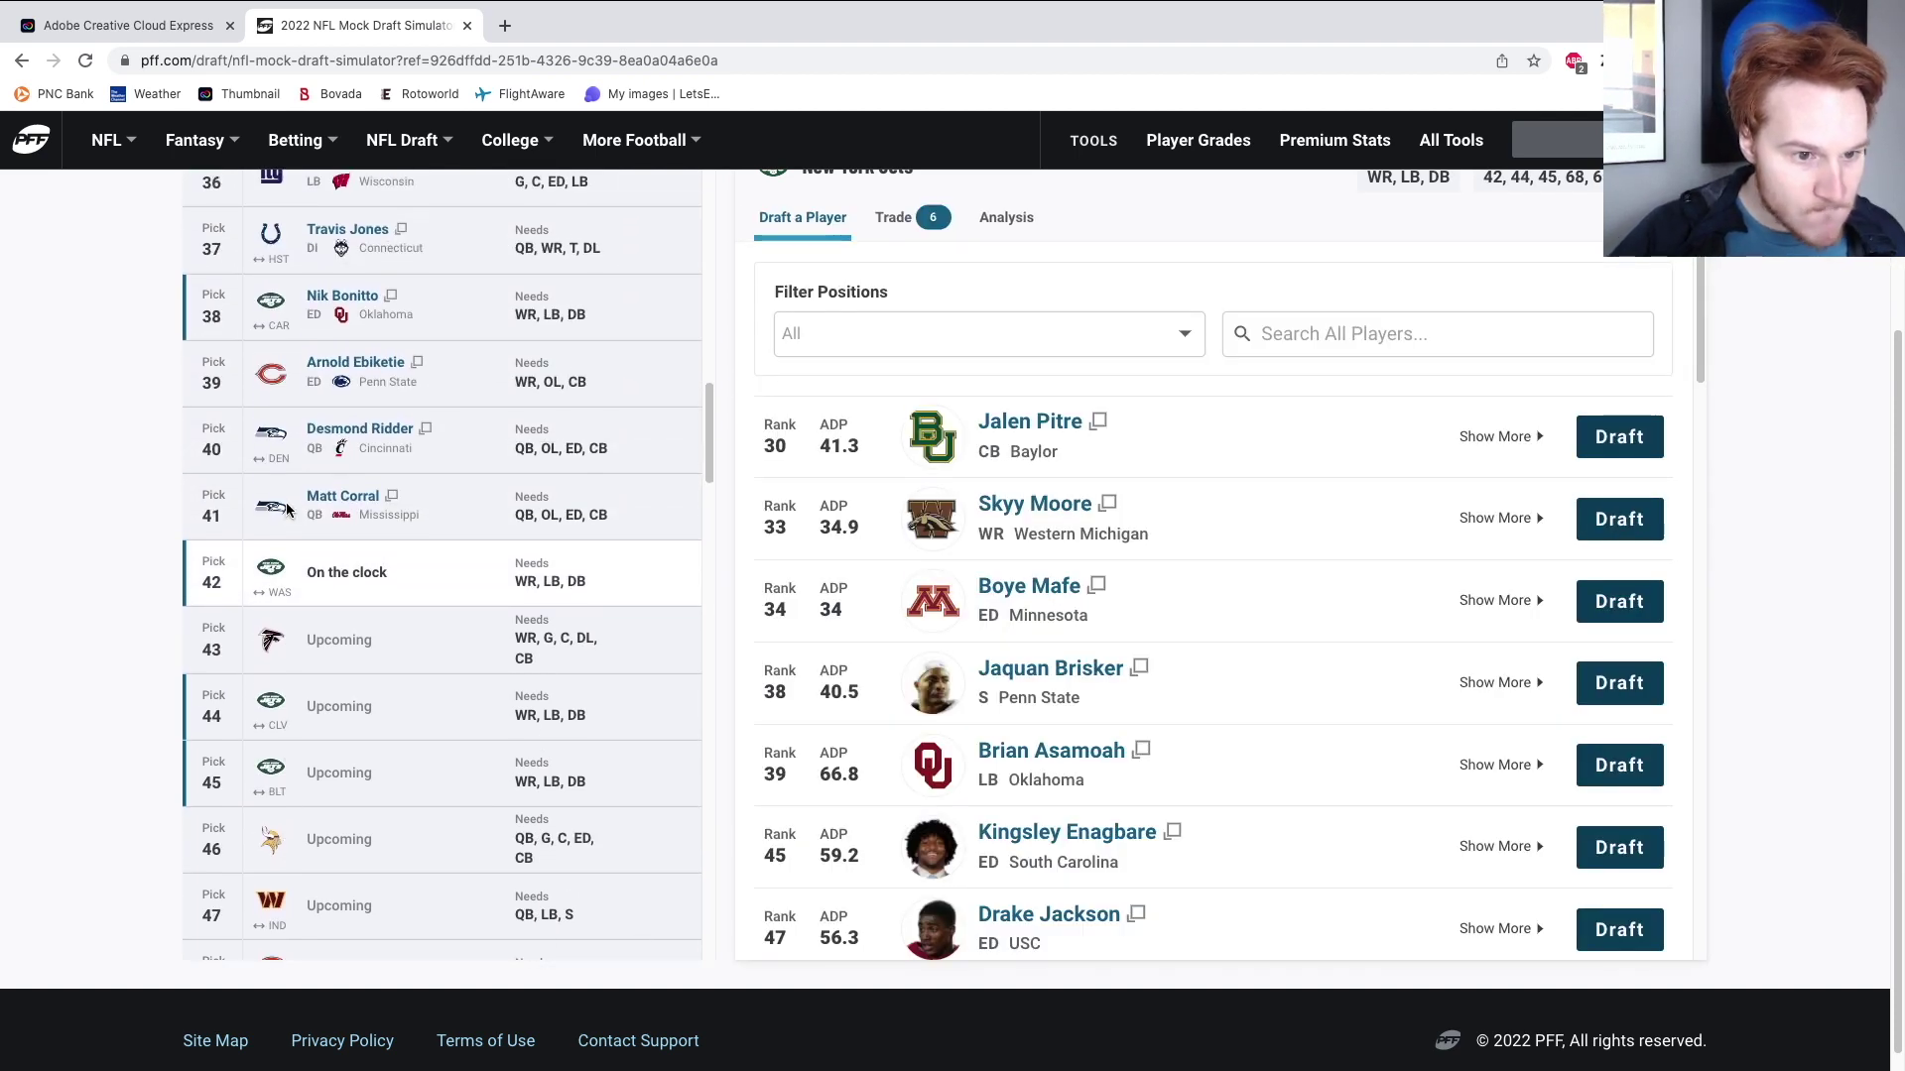
Draft Penn State safety Jaquan Brisker with the Jets' pick 42.
scroll(777, 528, "down", 1)
scroll(777, 528, "down", 2)
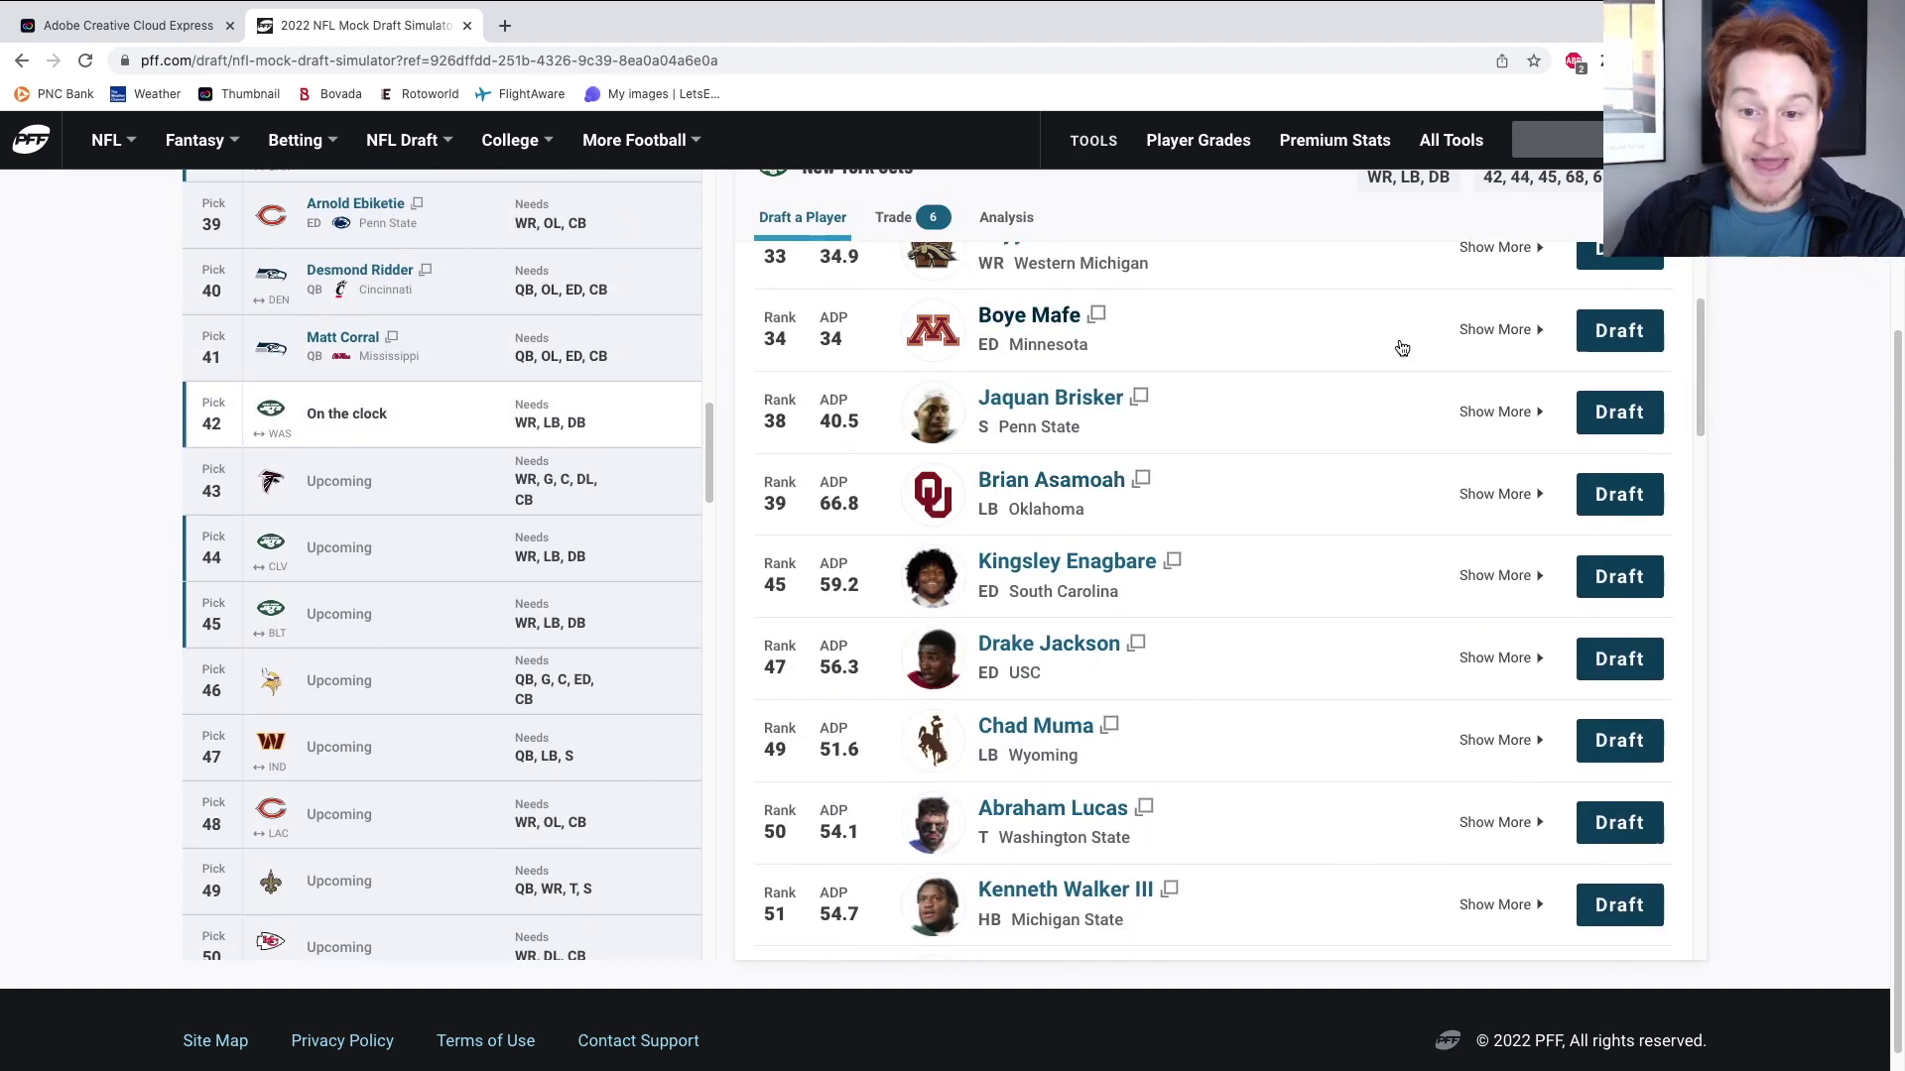
left_click(1619, 413)
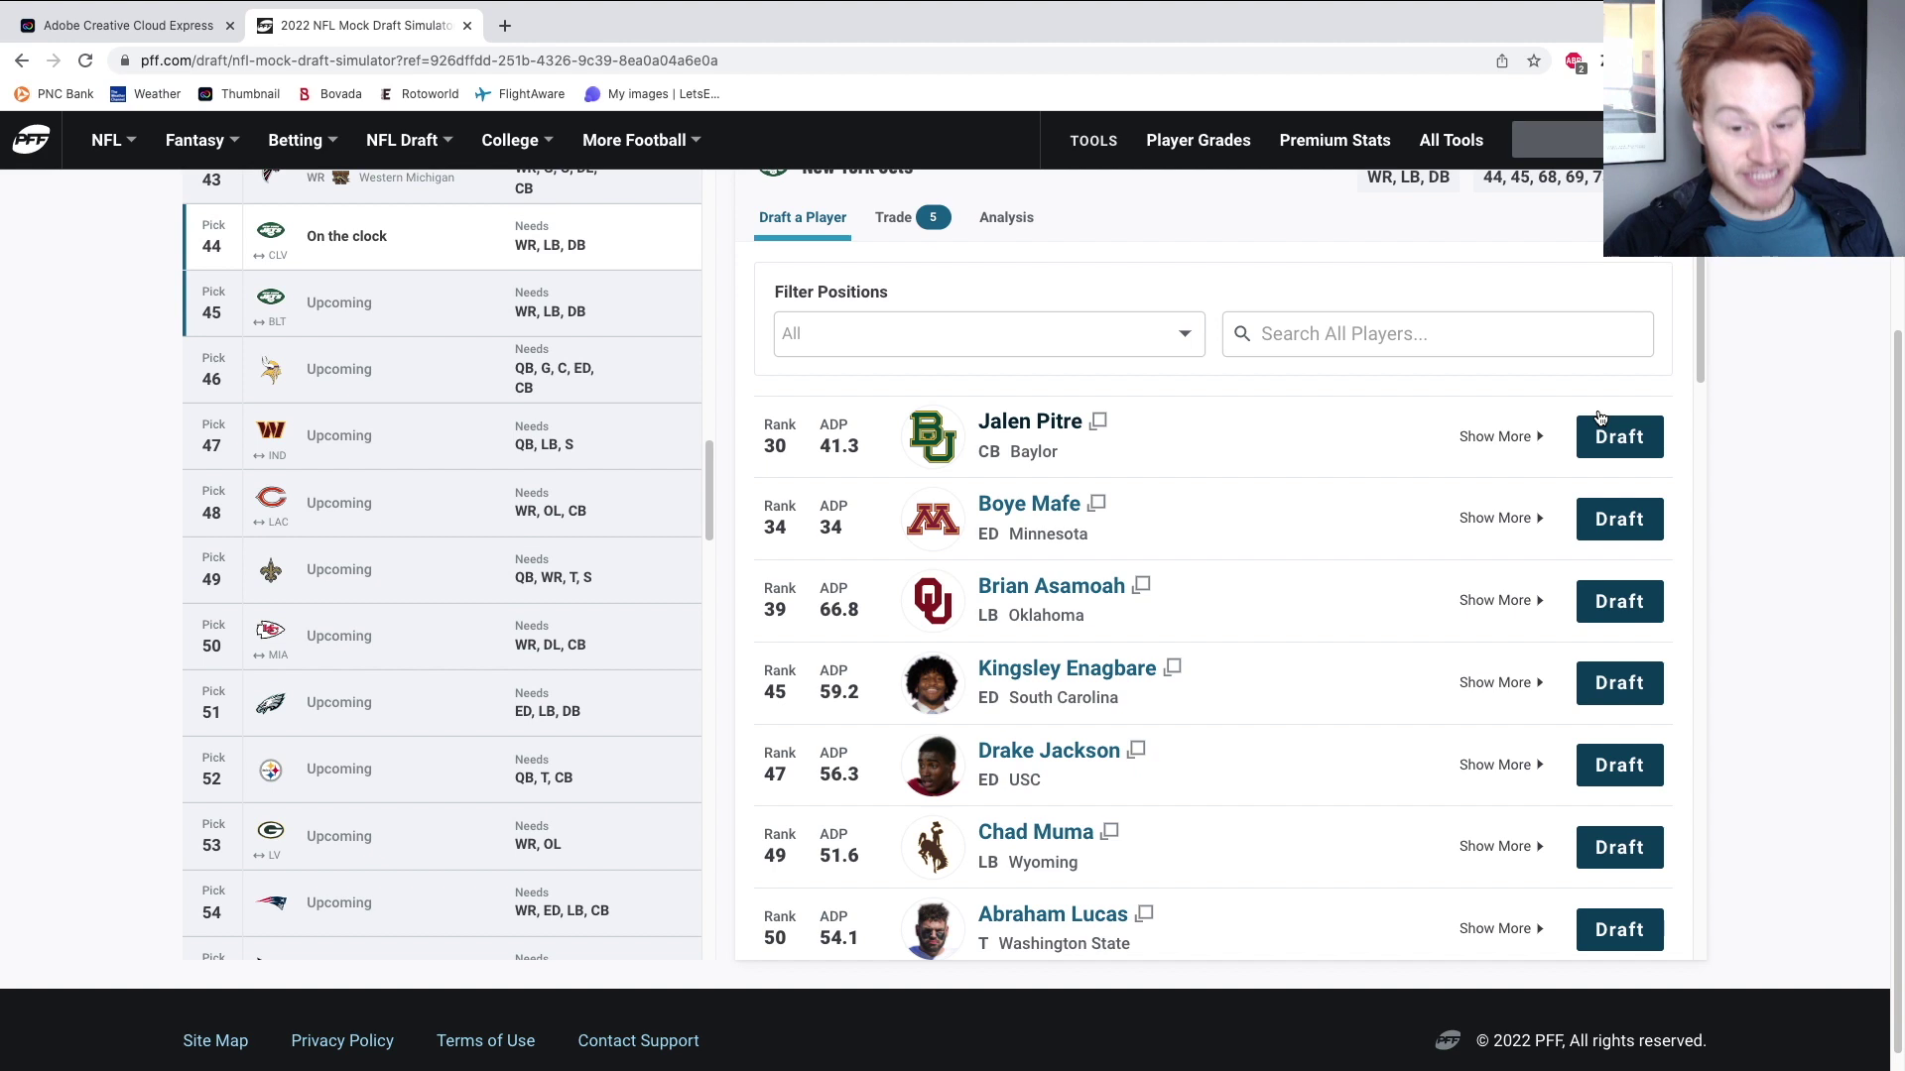
Examine the players available at the Jets' pick 44 and the upcoming draft order into round 3.
scroll(1280, 540, "down", 1)
scroll(391, 466, "up", 2)
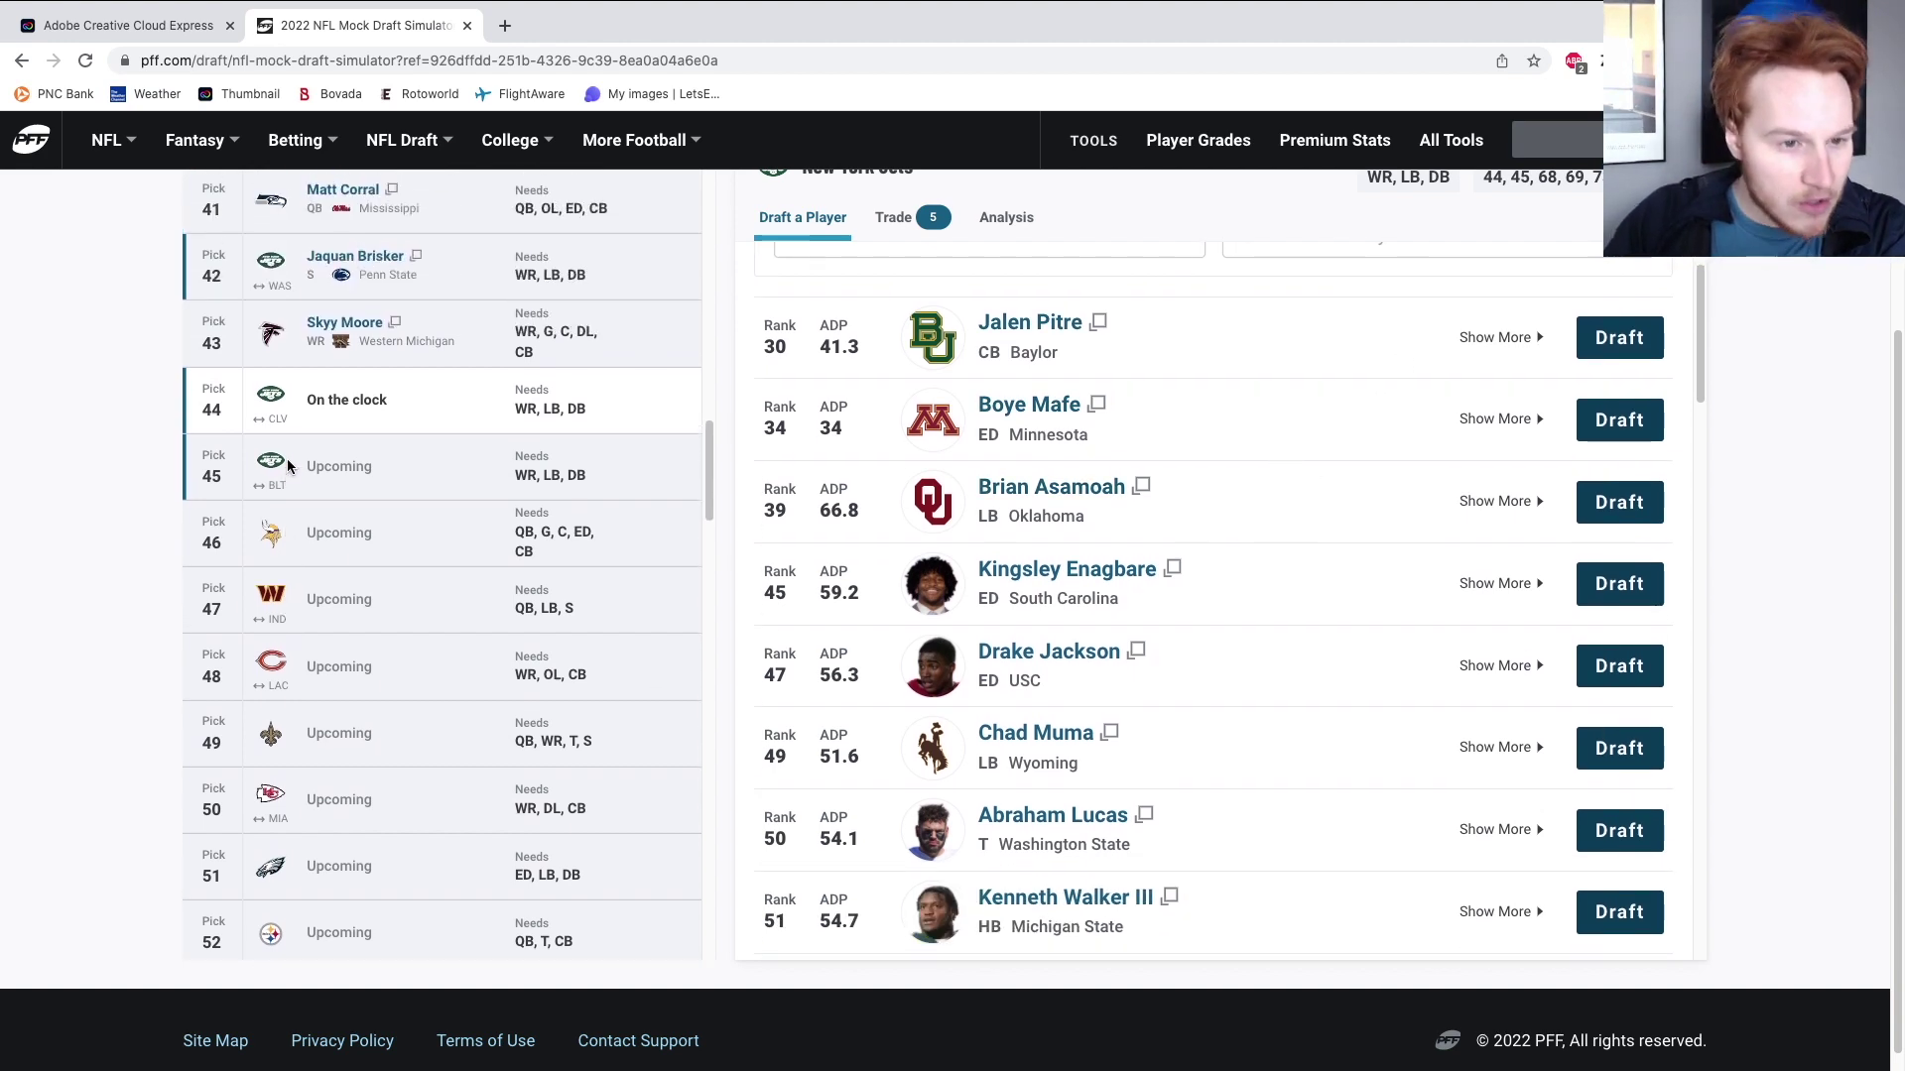
scroll(498, 460, "down", 1)
scroll(1031, 501, "down", 1)
scroll(1032, 501, "down", 3)
scroll(1032, 508, "down", 3)
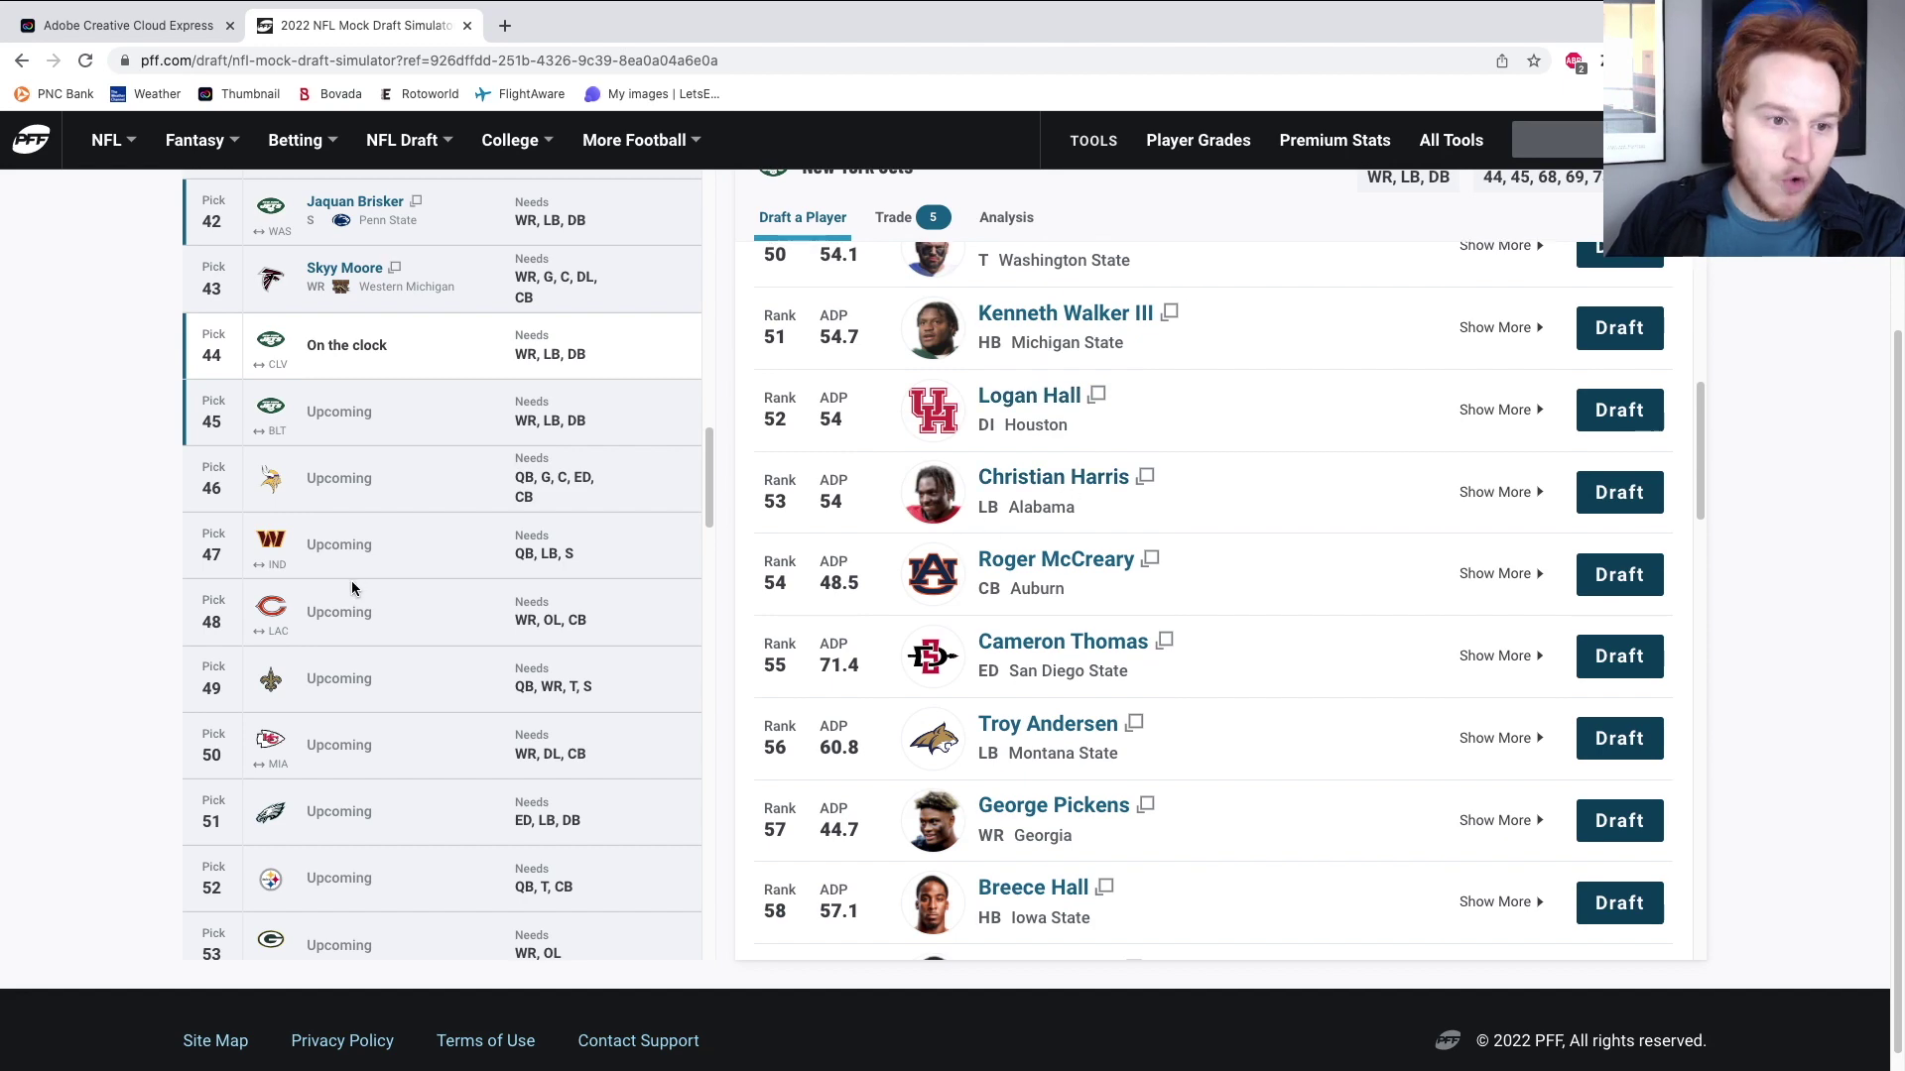
scroll(363, 573, "down", 10)
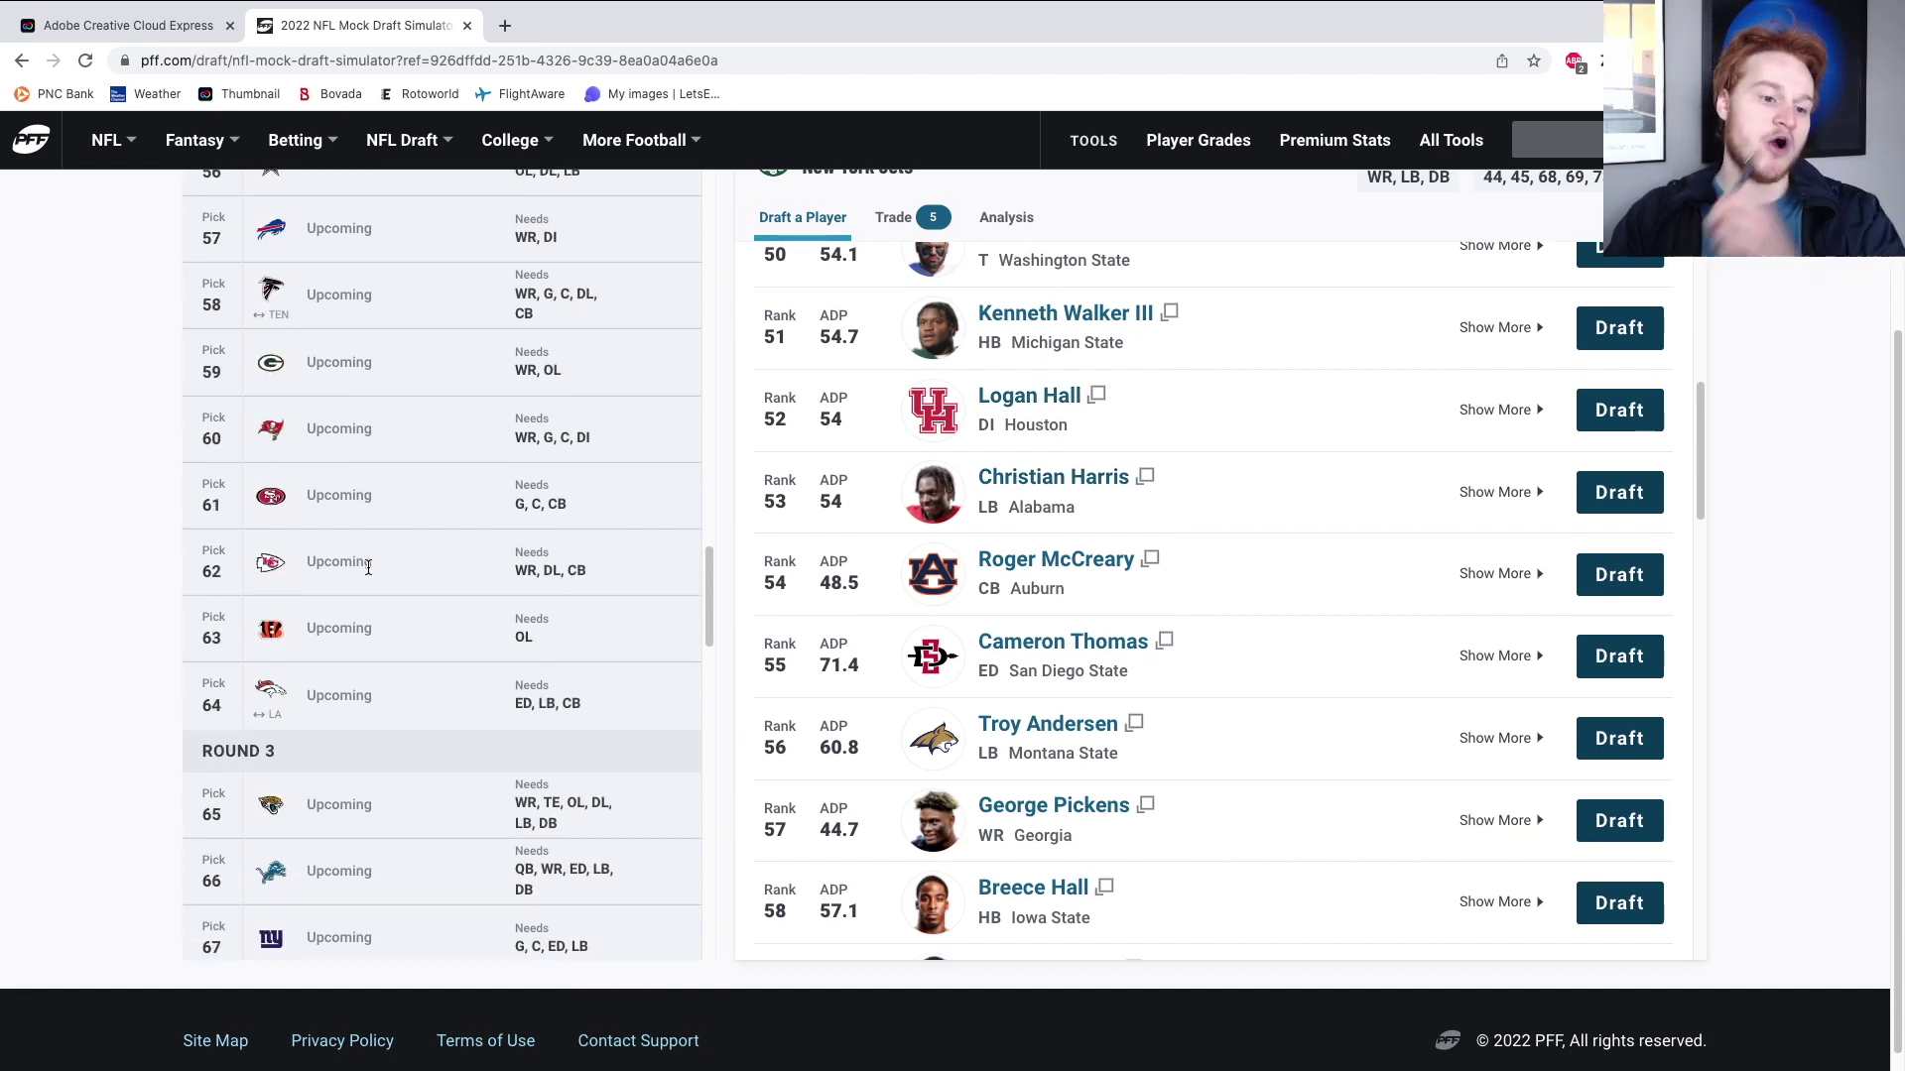
scroll(368, 568, "down", 5)
scroll(367, 566, "up", 2)
scroll(368, 567, "up", 15)
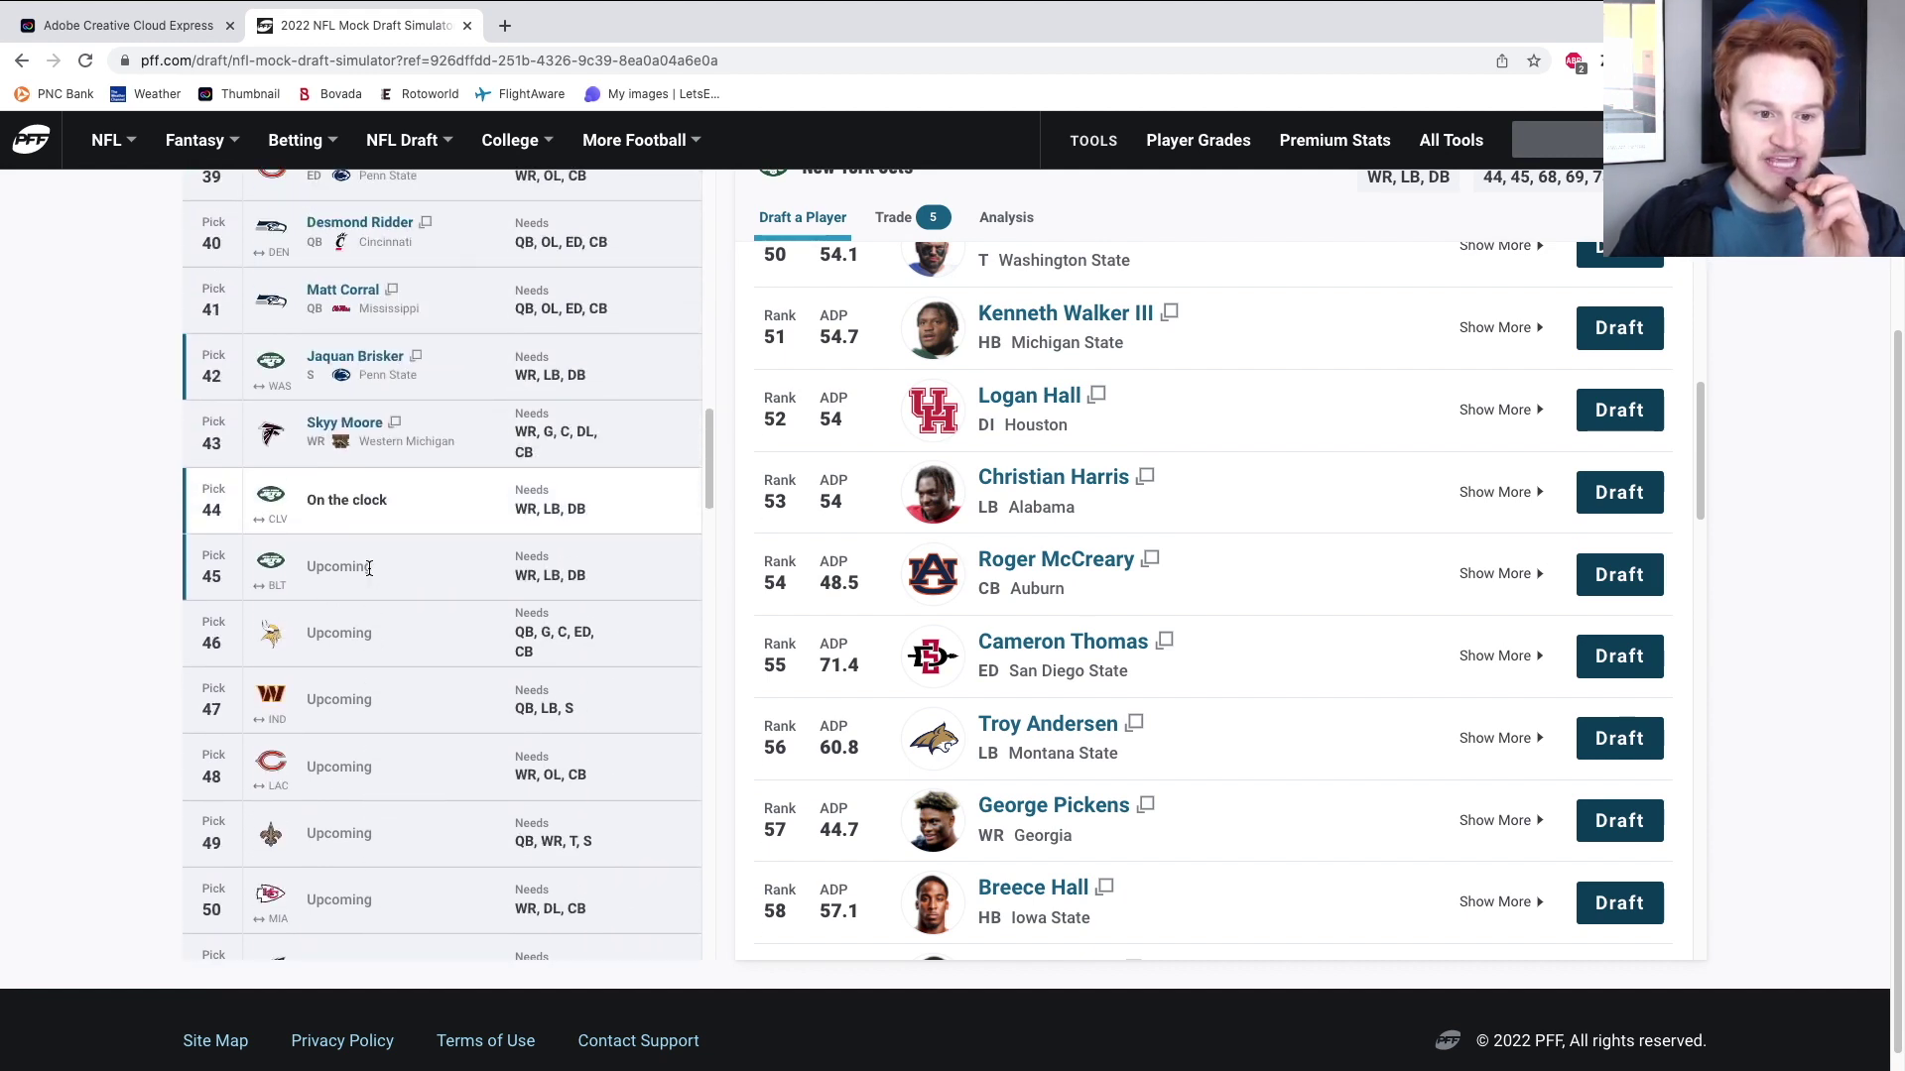
scroll(899, 619, "down", 2)
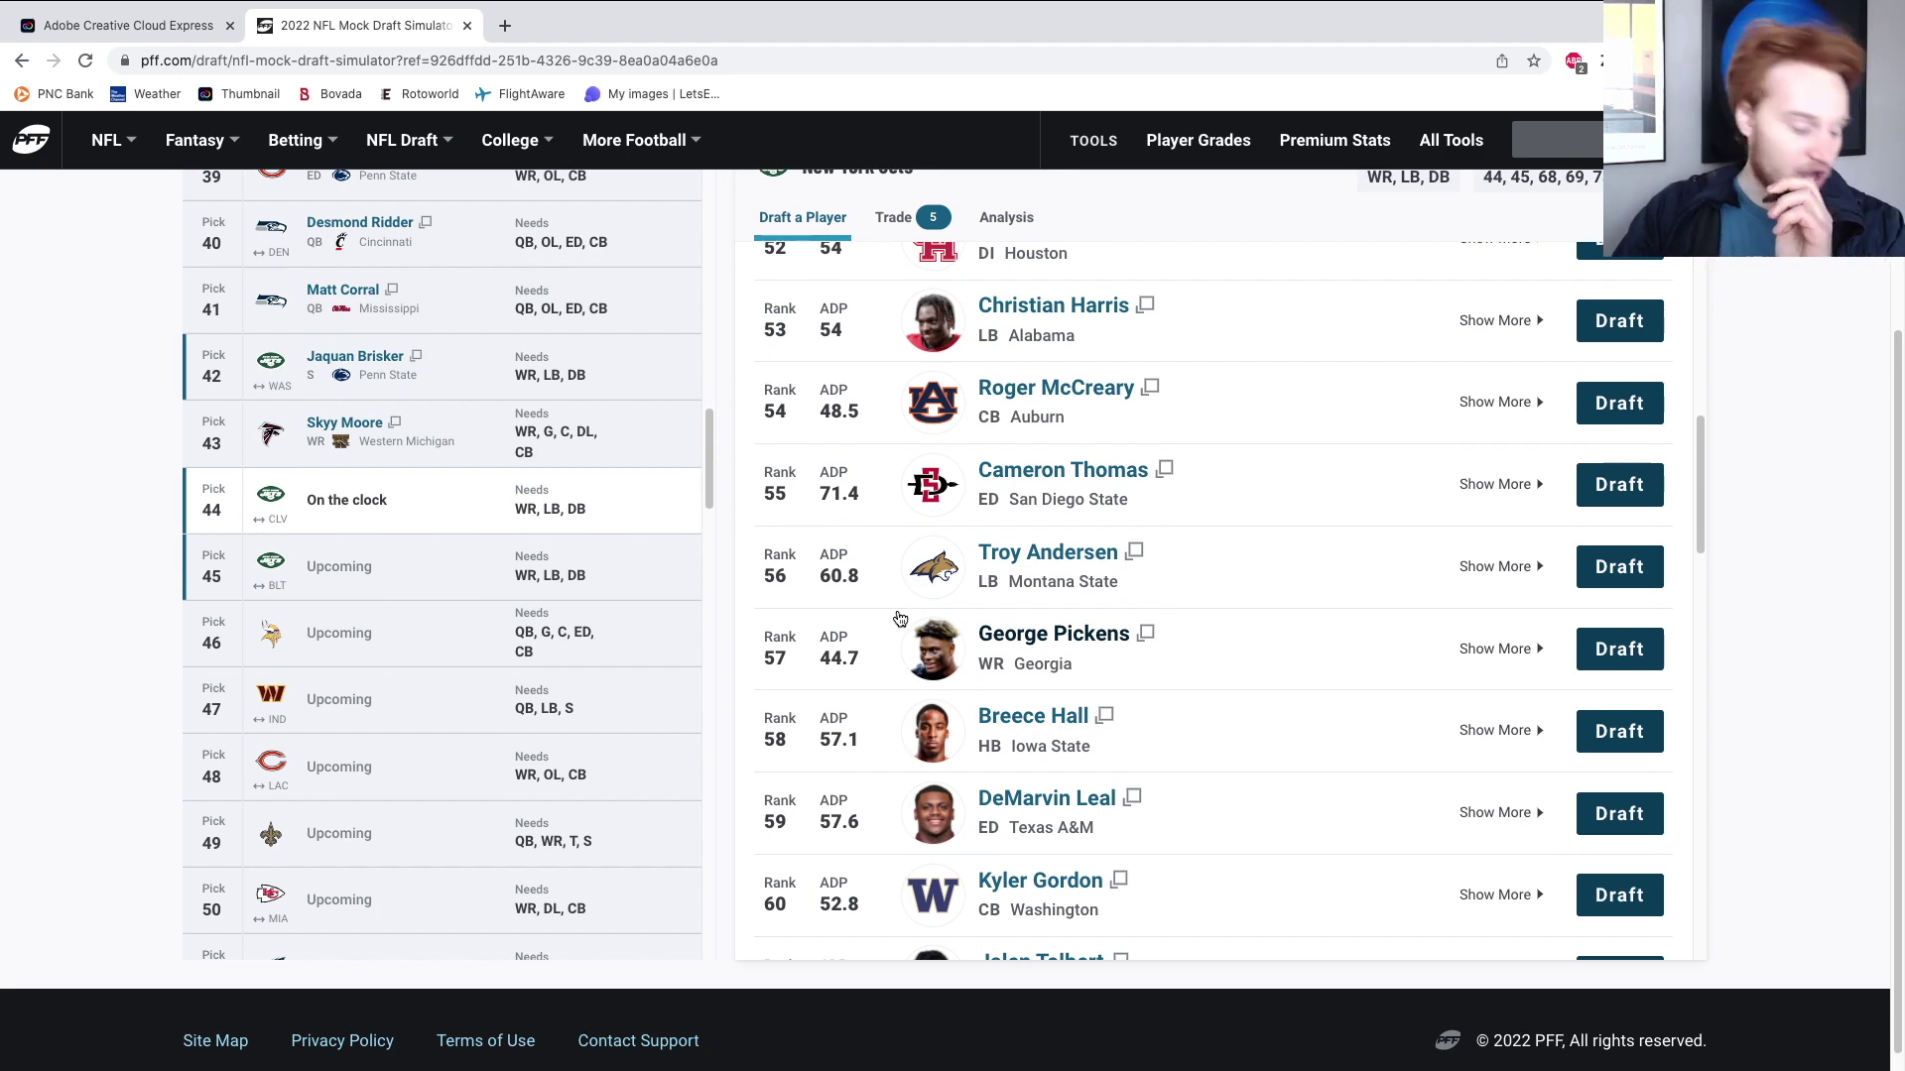
scroll(899, 619, "up", 20)
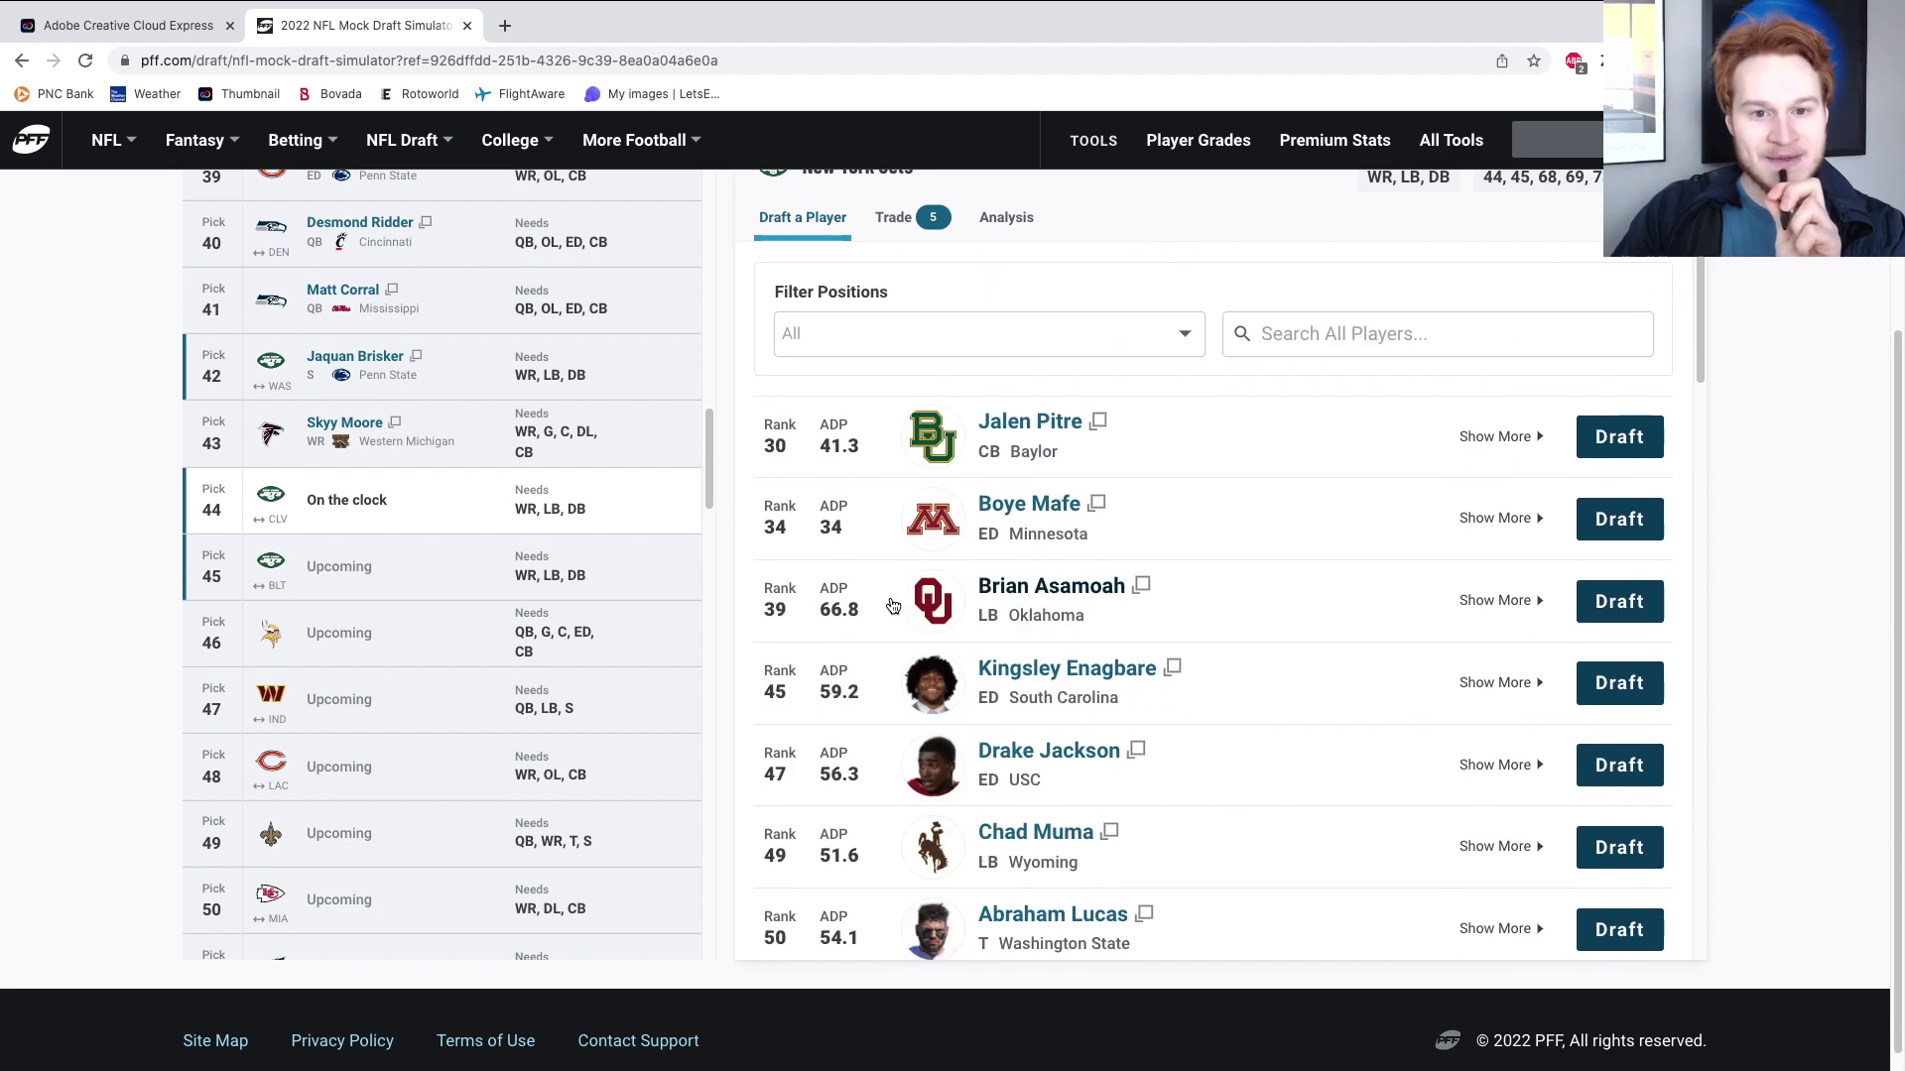
Open the trade options for pick 44 and choose the Green Bay Packers as the trade partner.
left_click(893, 216)
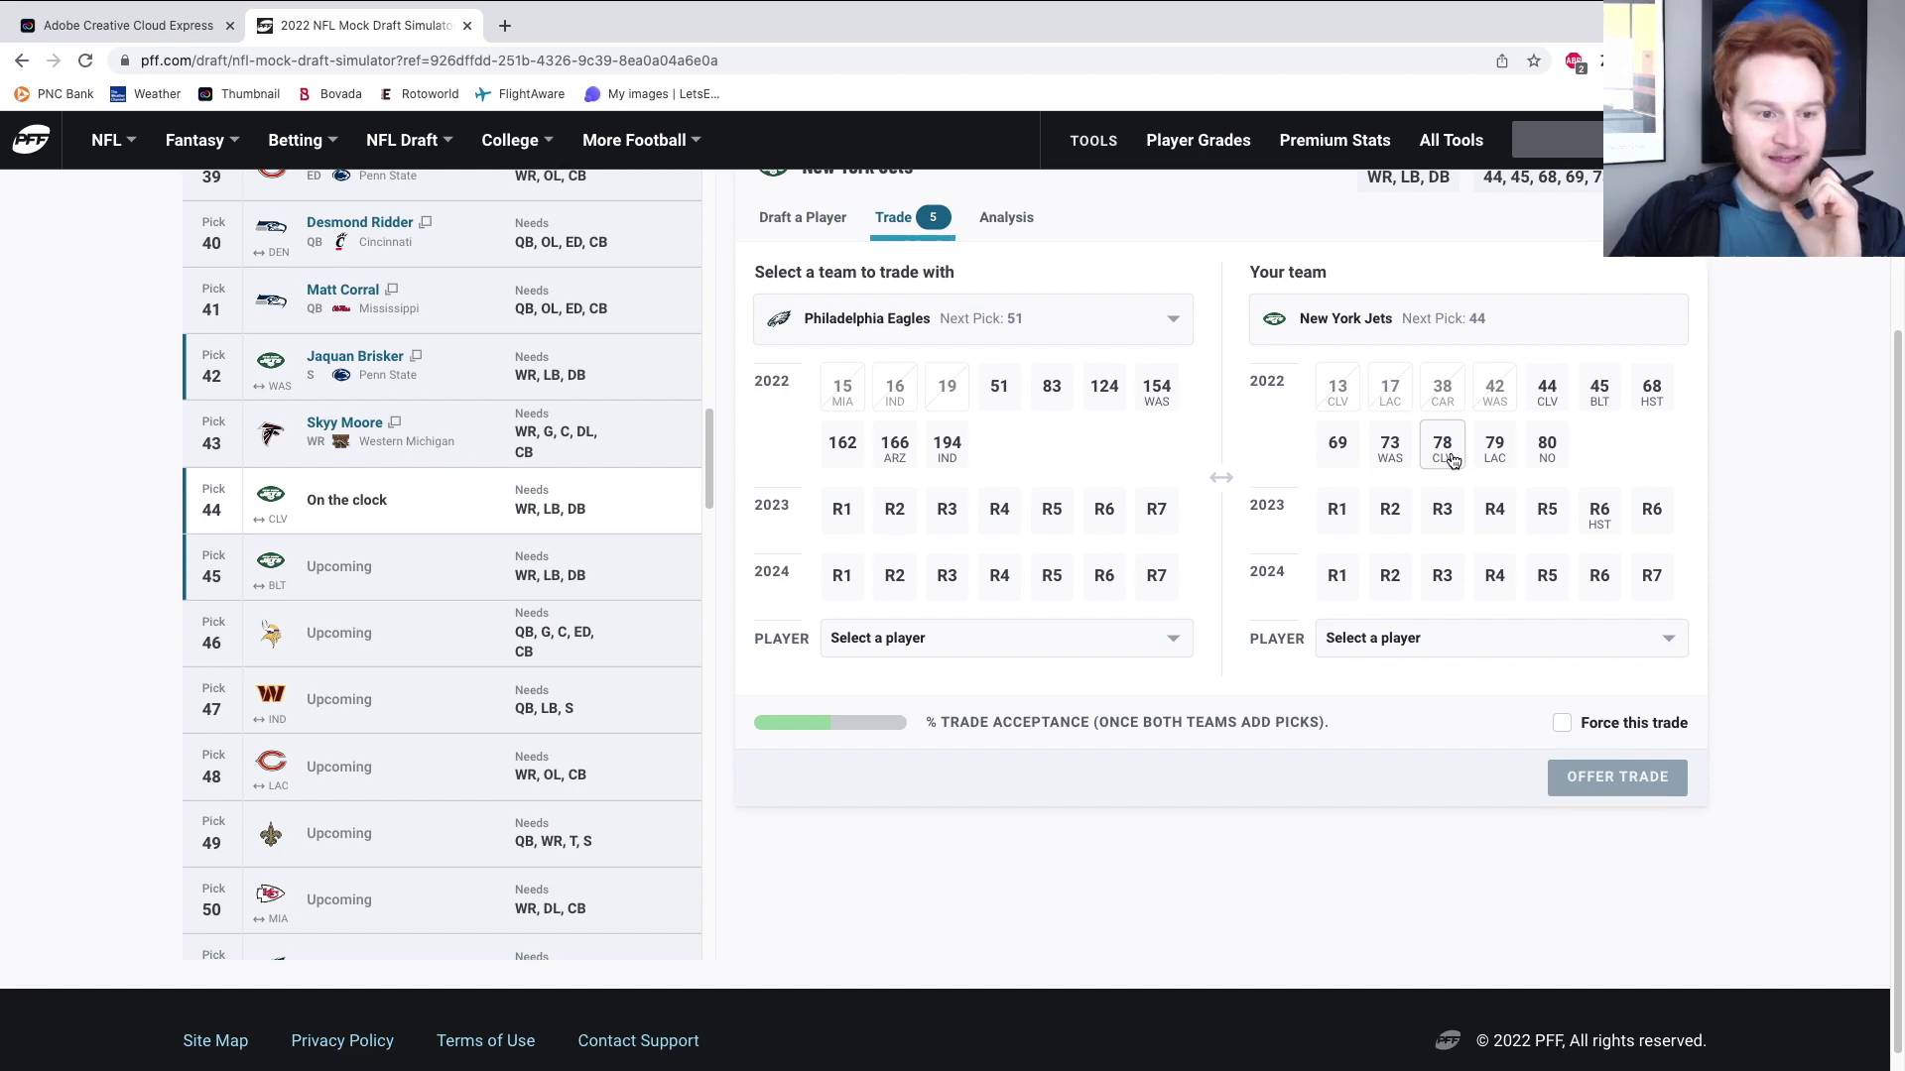
left_click(1051, 300)
left_click(1058, 309)
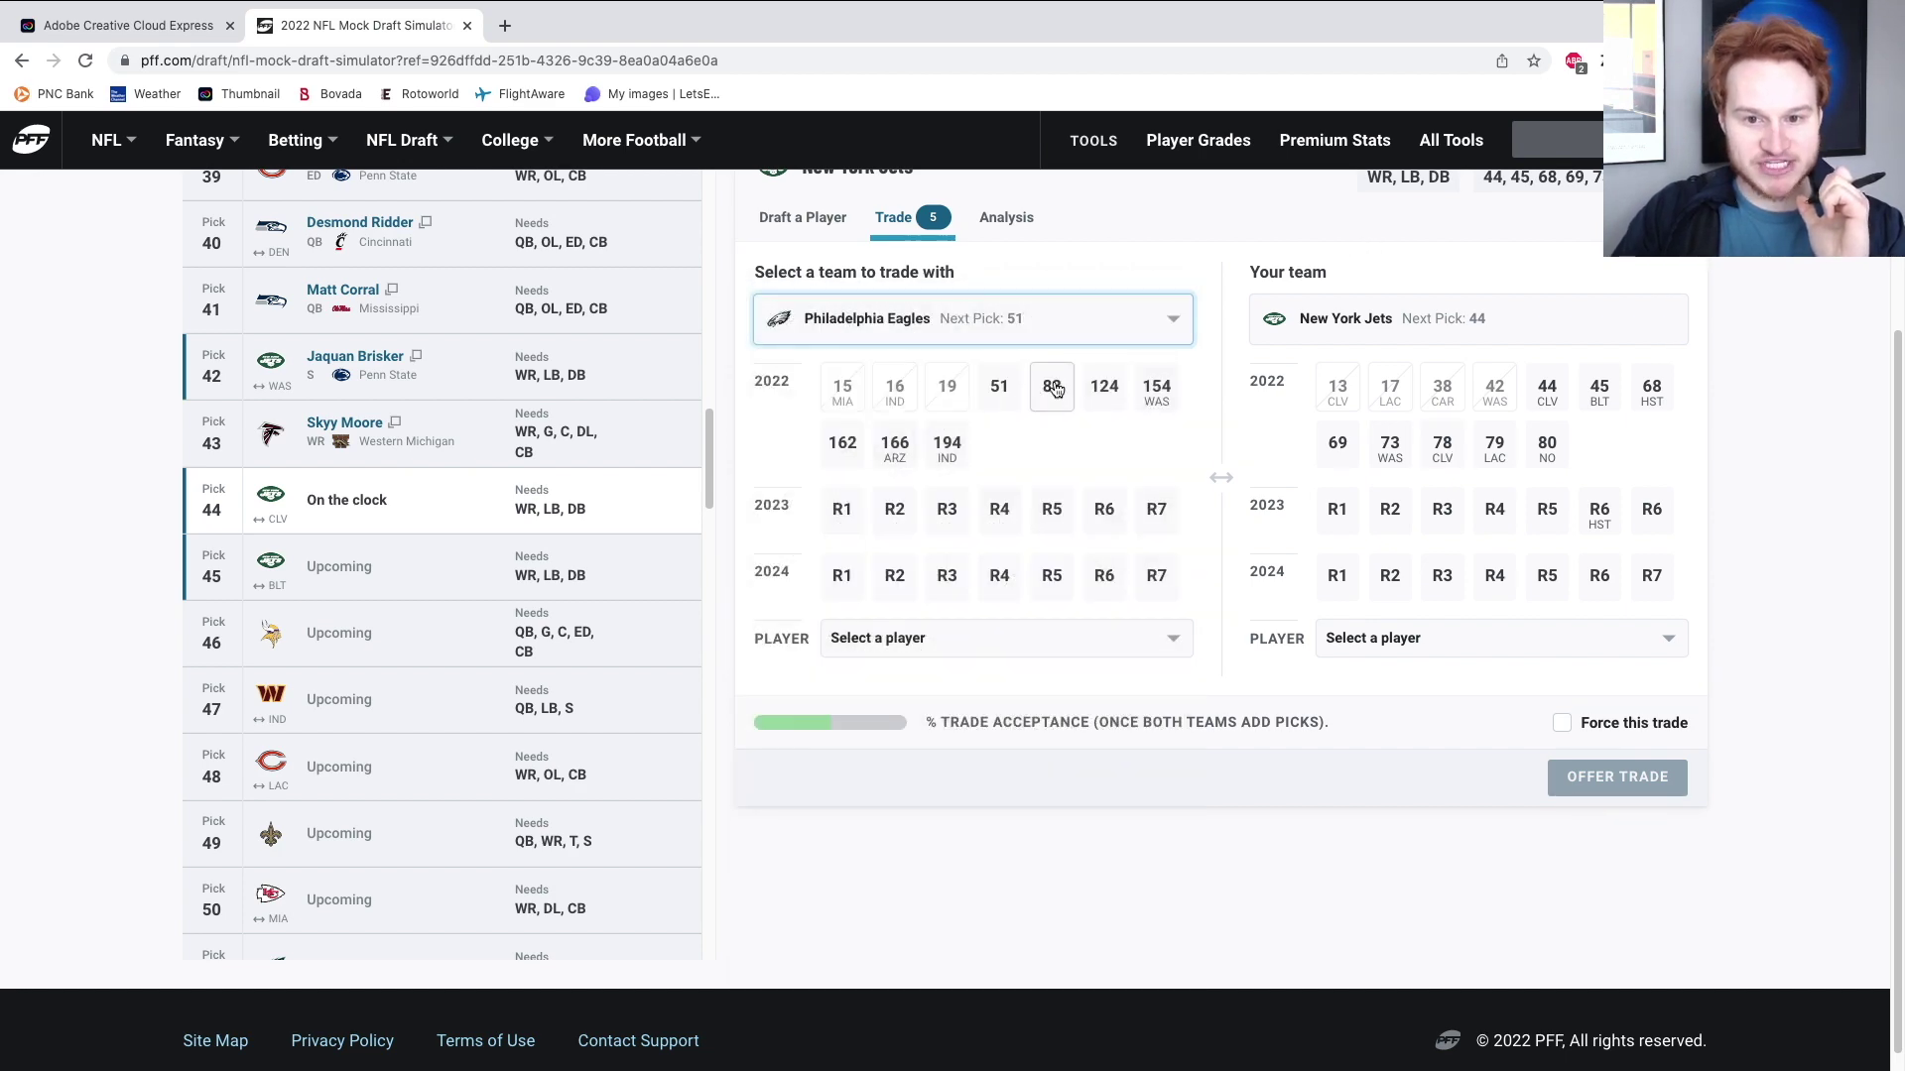
left_click(1052, 318)
left_click(1026, 341)
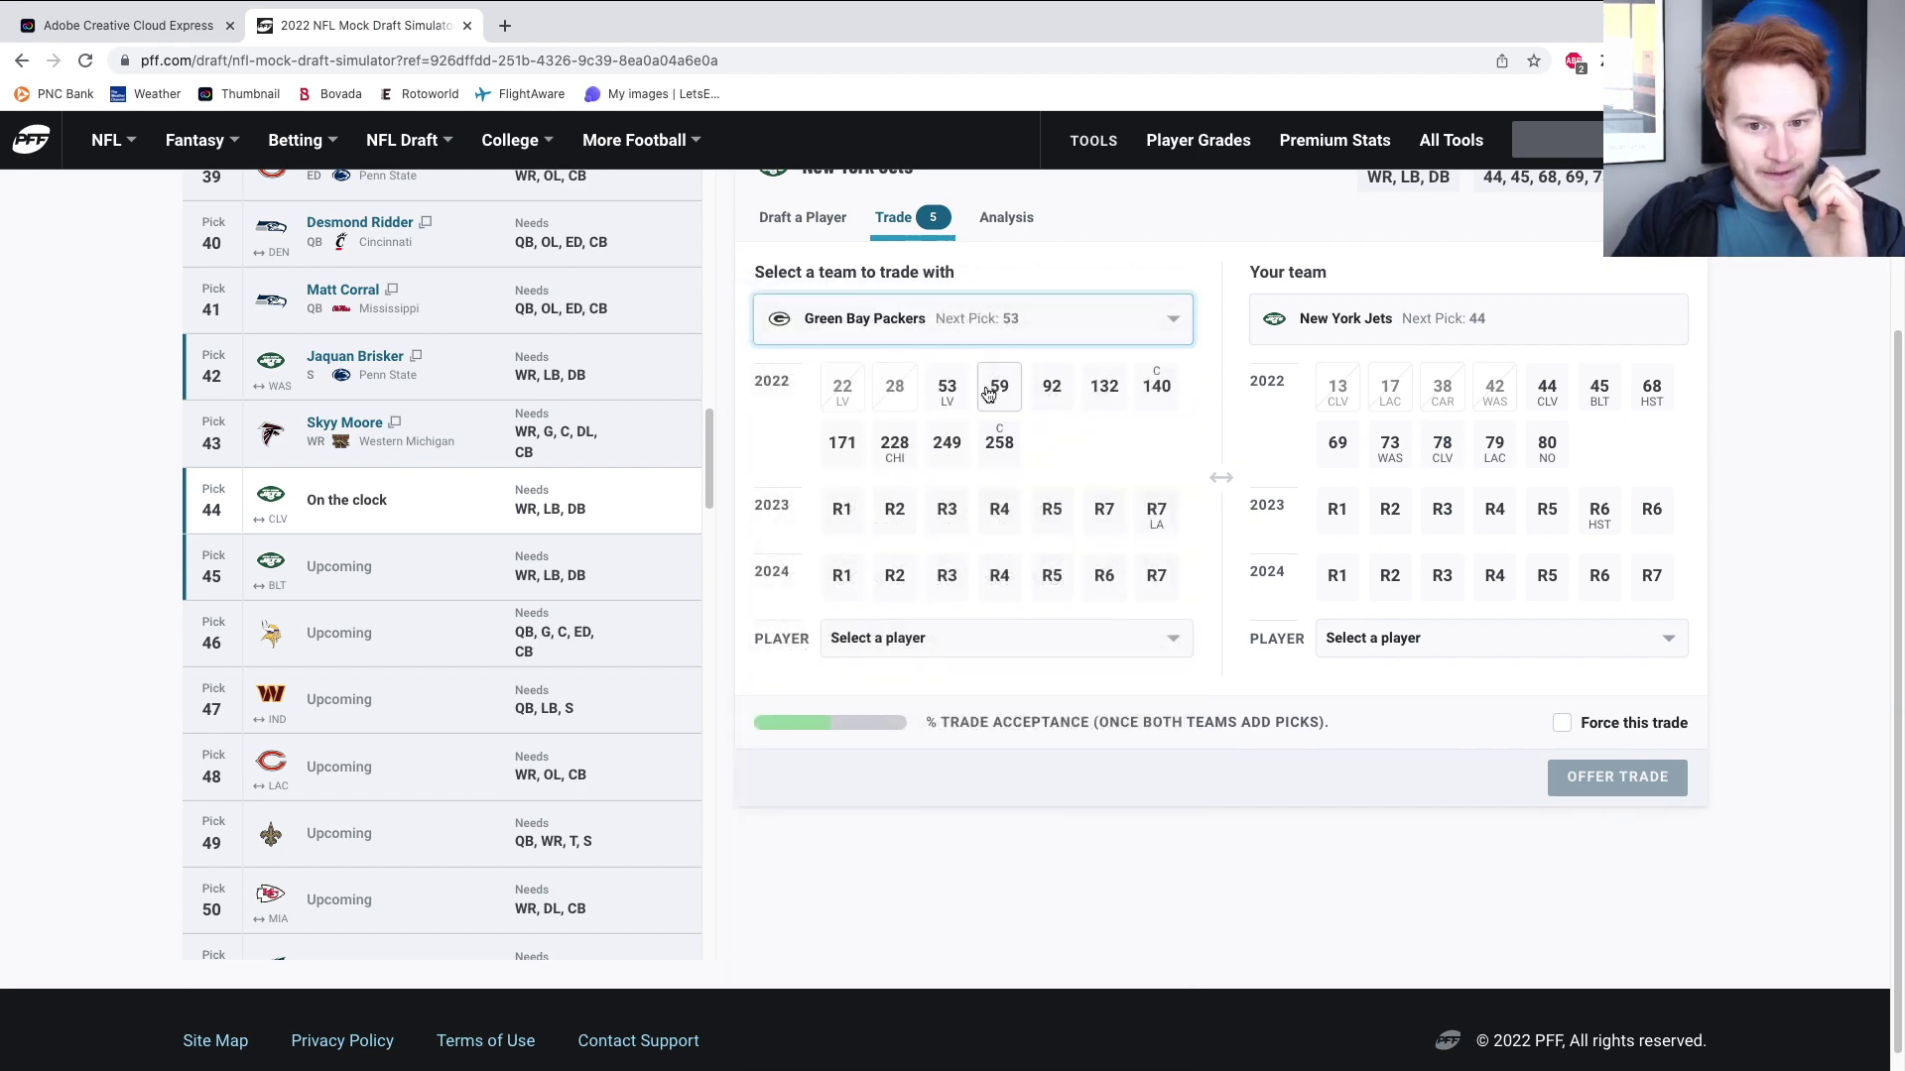
Trade the Jets' 2022 picks 44 and 80 to the Green Bay Packers for their 2022 picks 53 and 59.
left_click(946, 389)
left_click(997, 394)
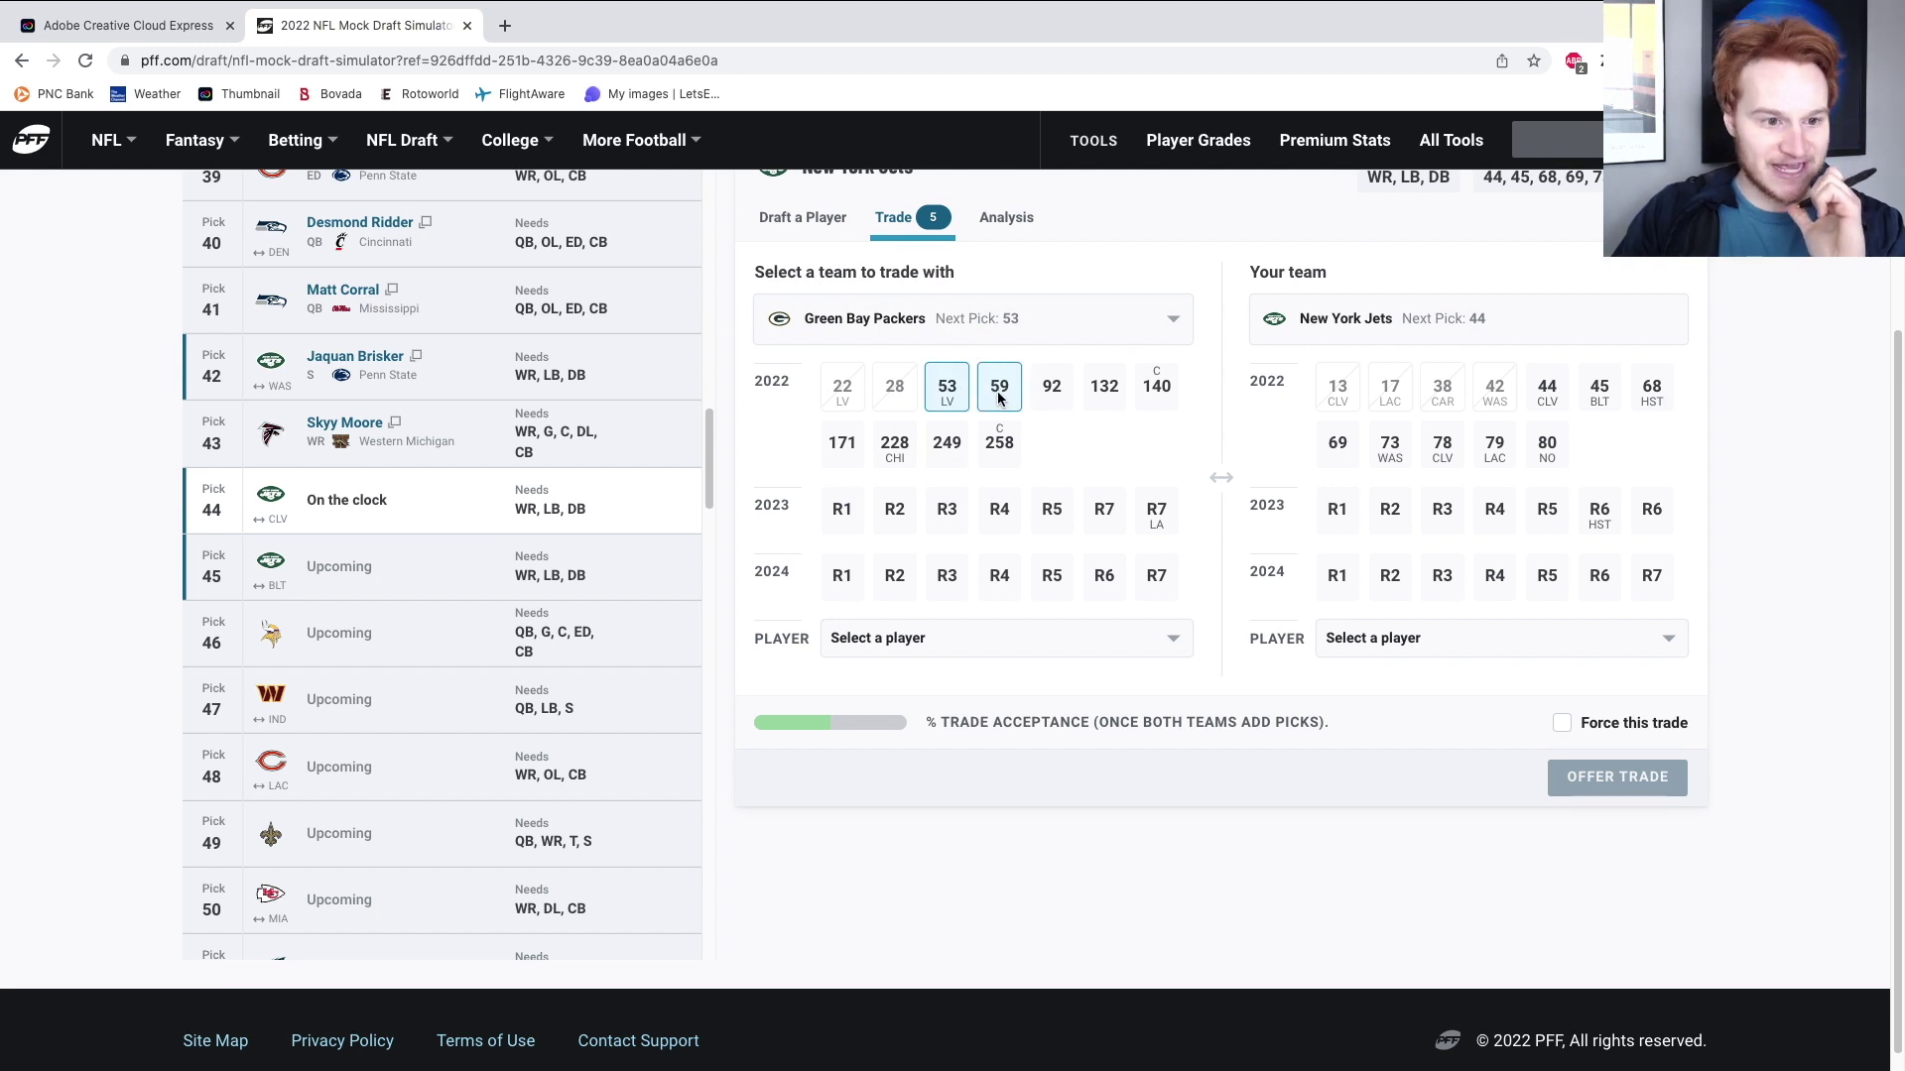
left_click(1548, 393)
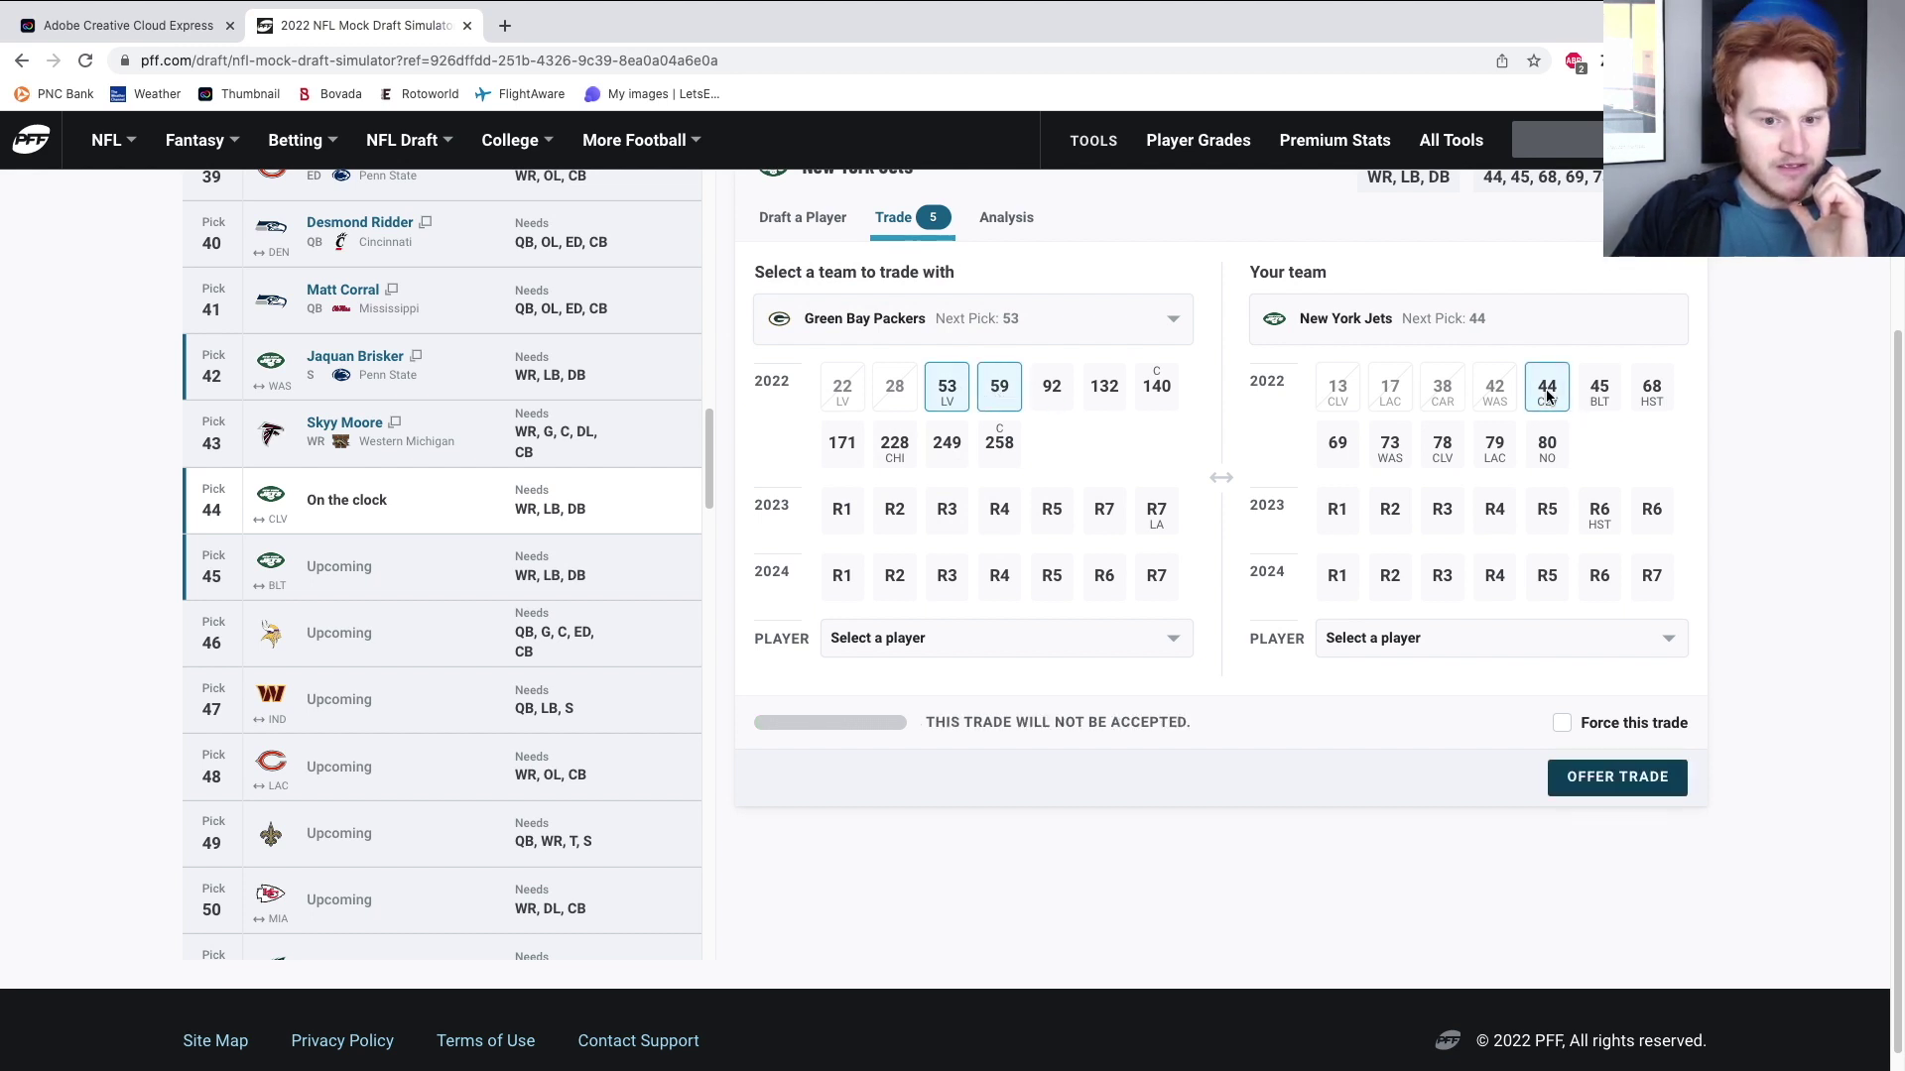
left_click(1535, 452)
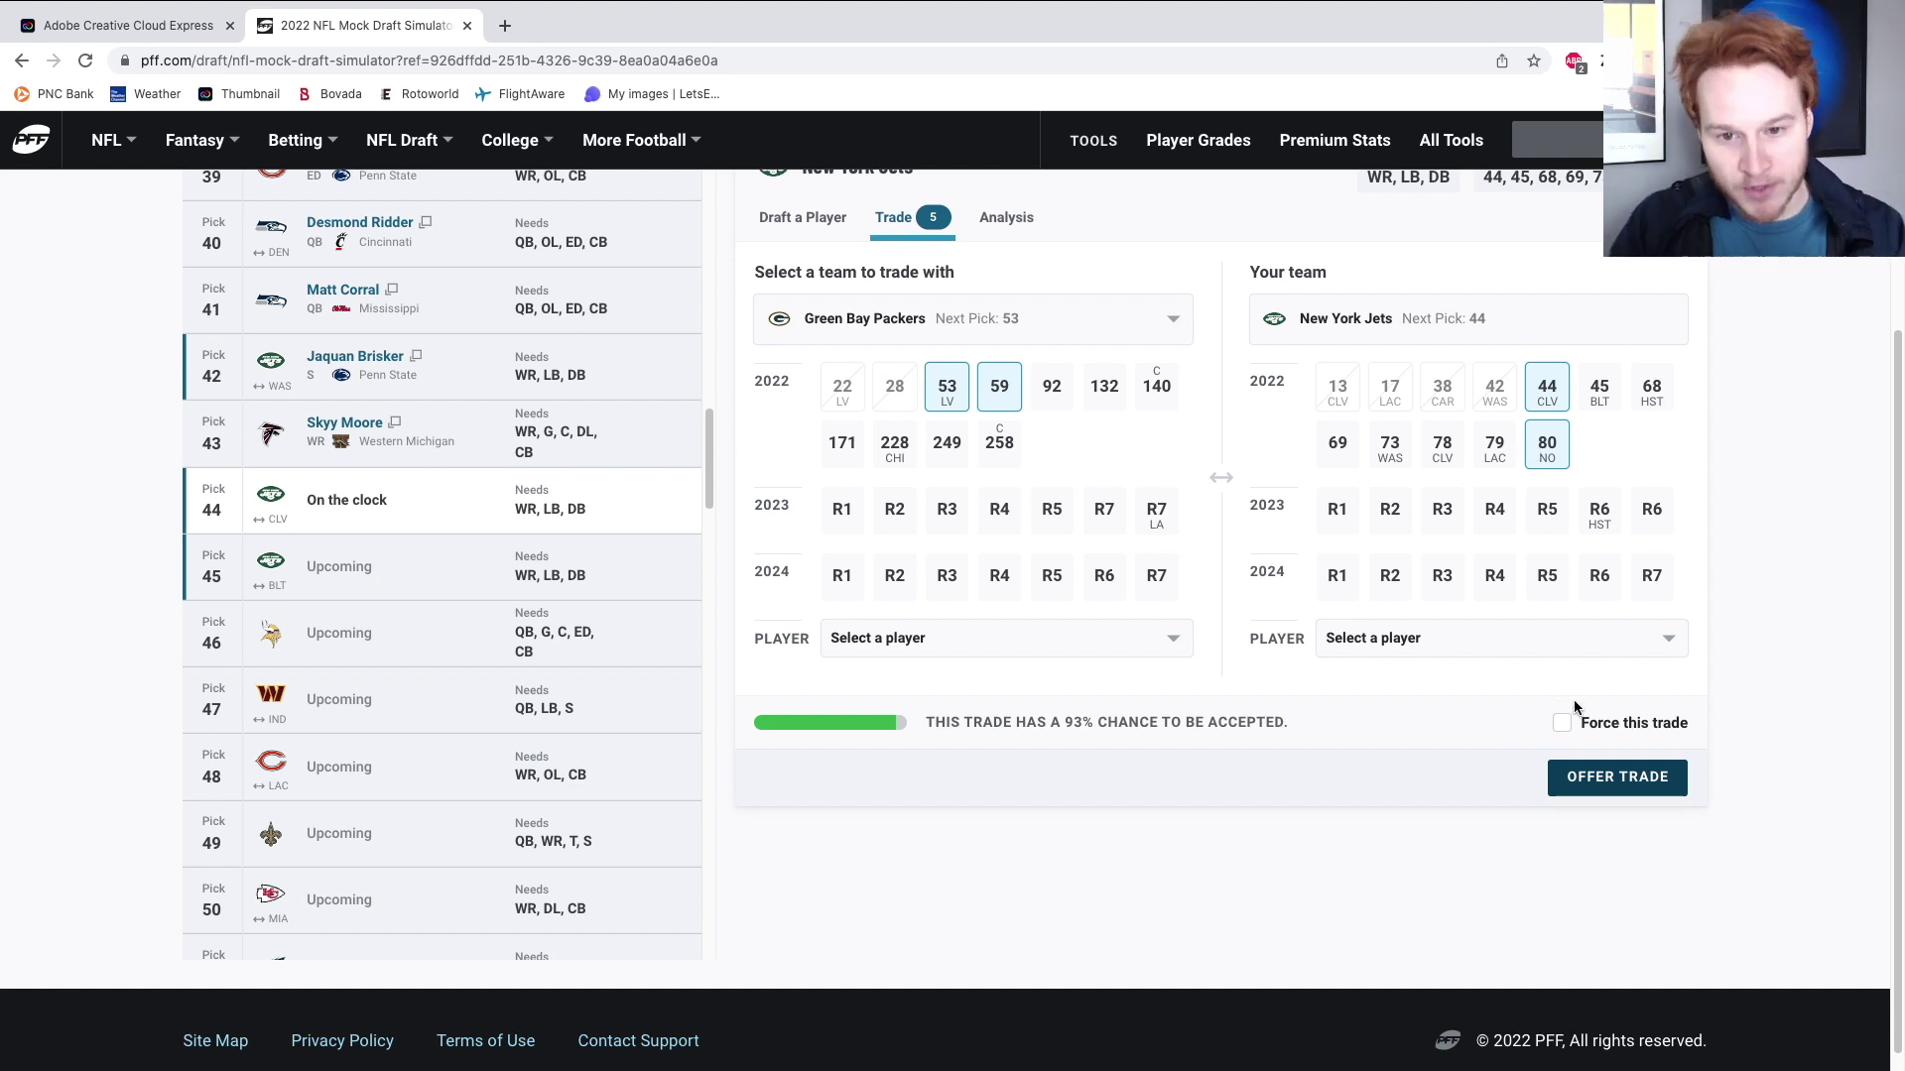
left_click(1602, 777)
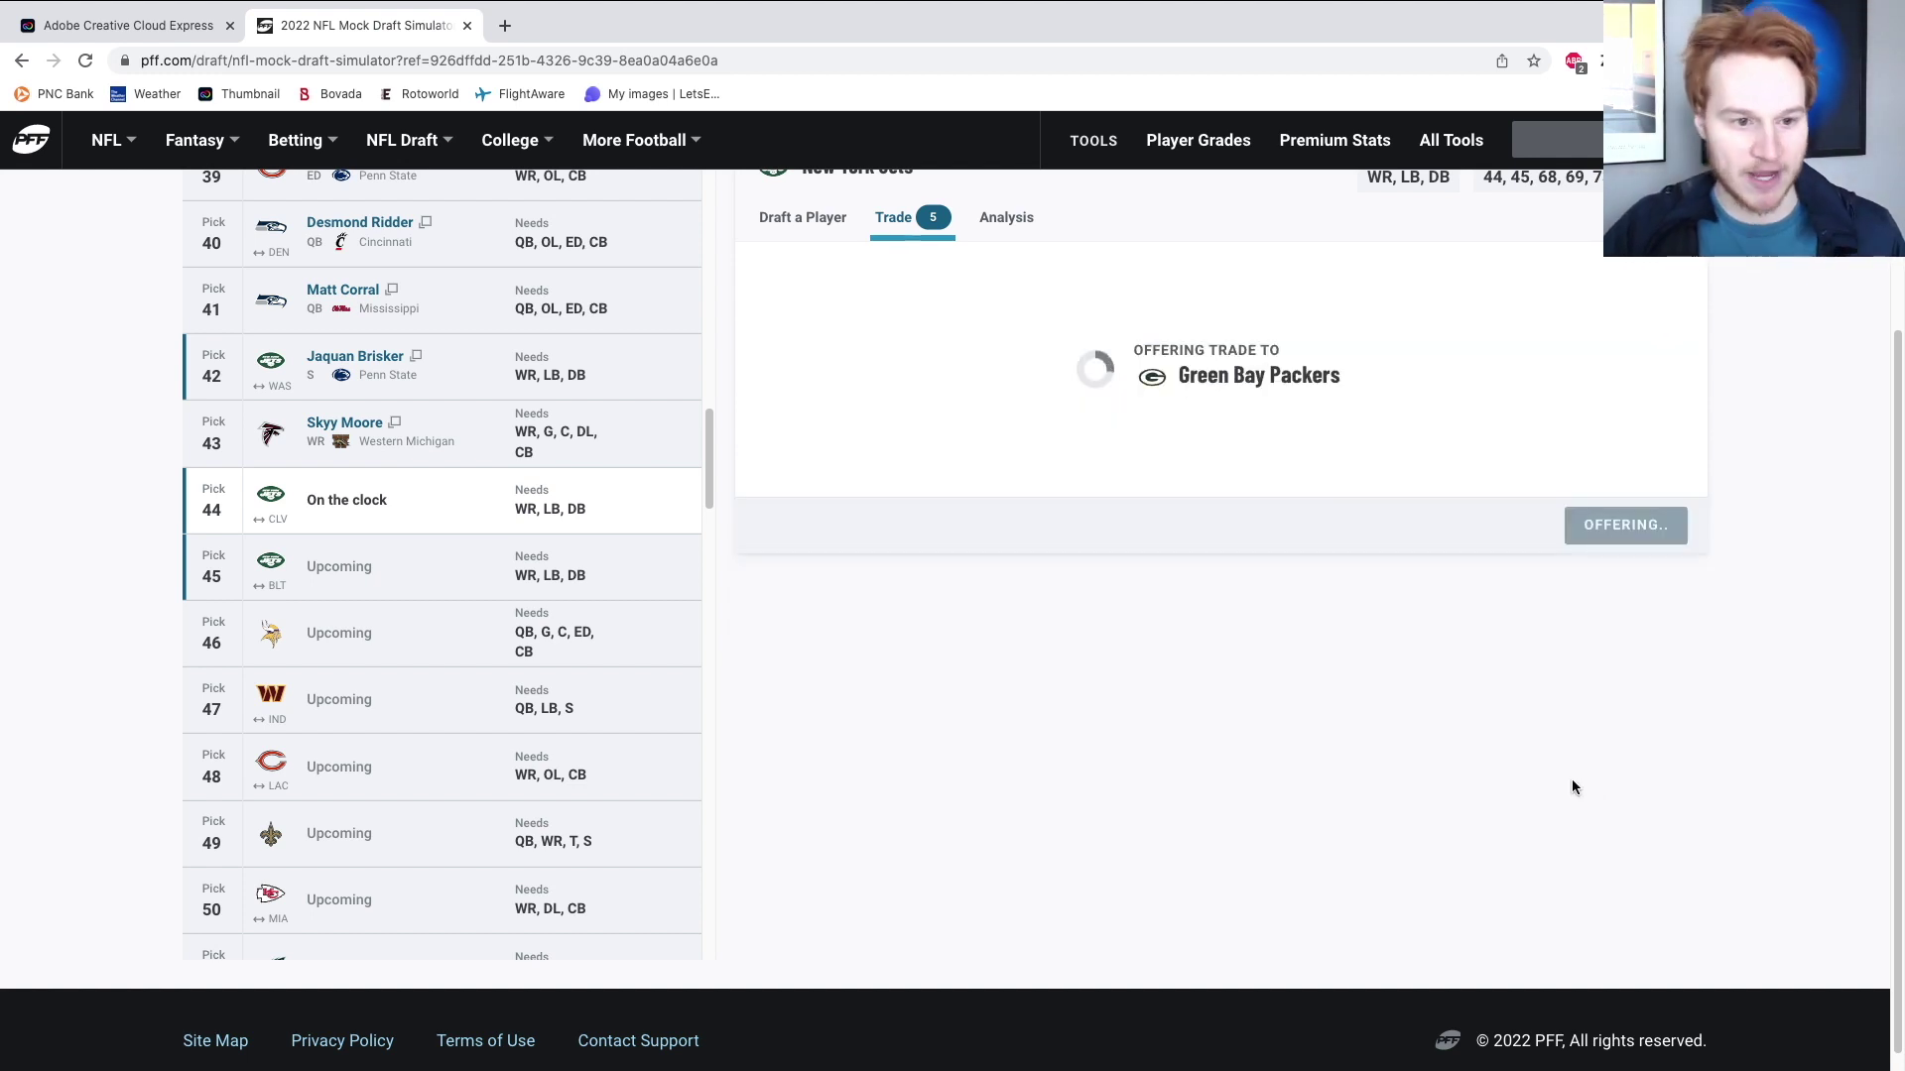
left_click(1594, 526)
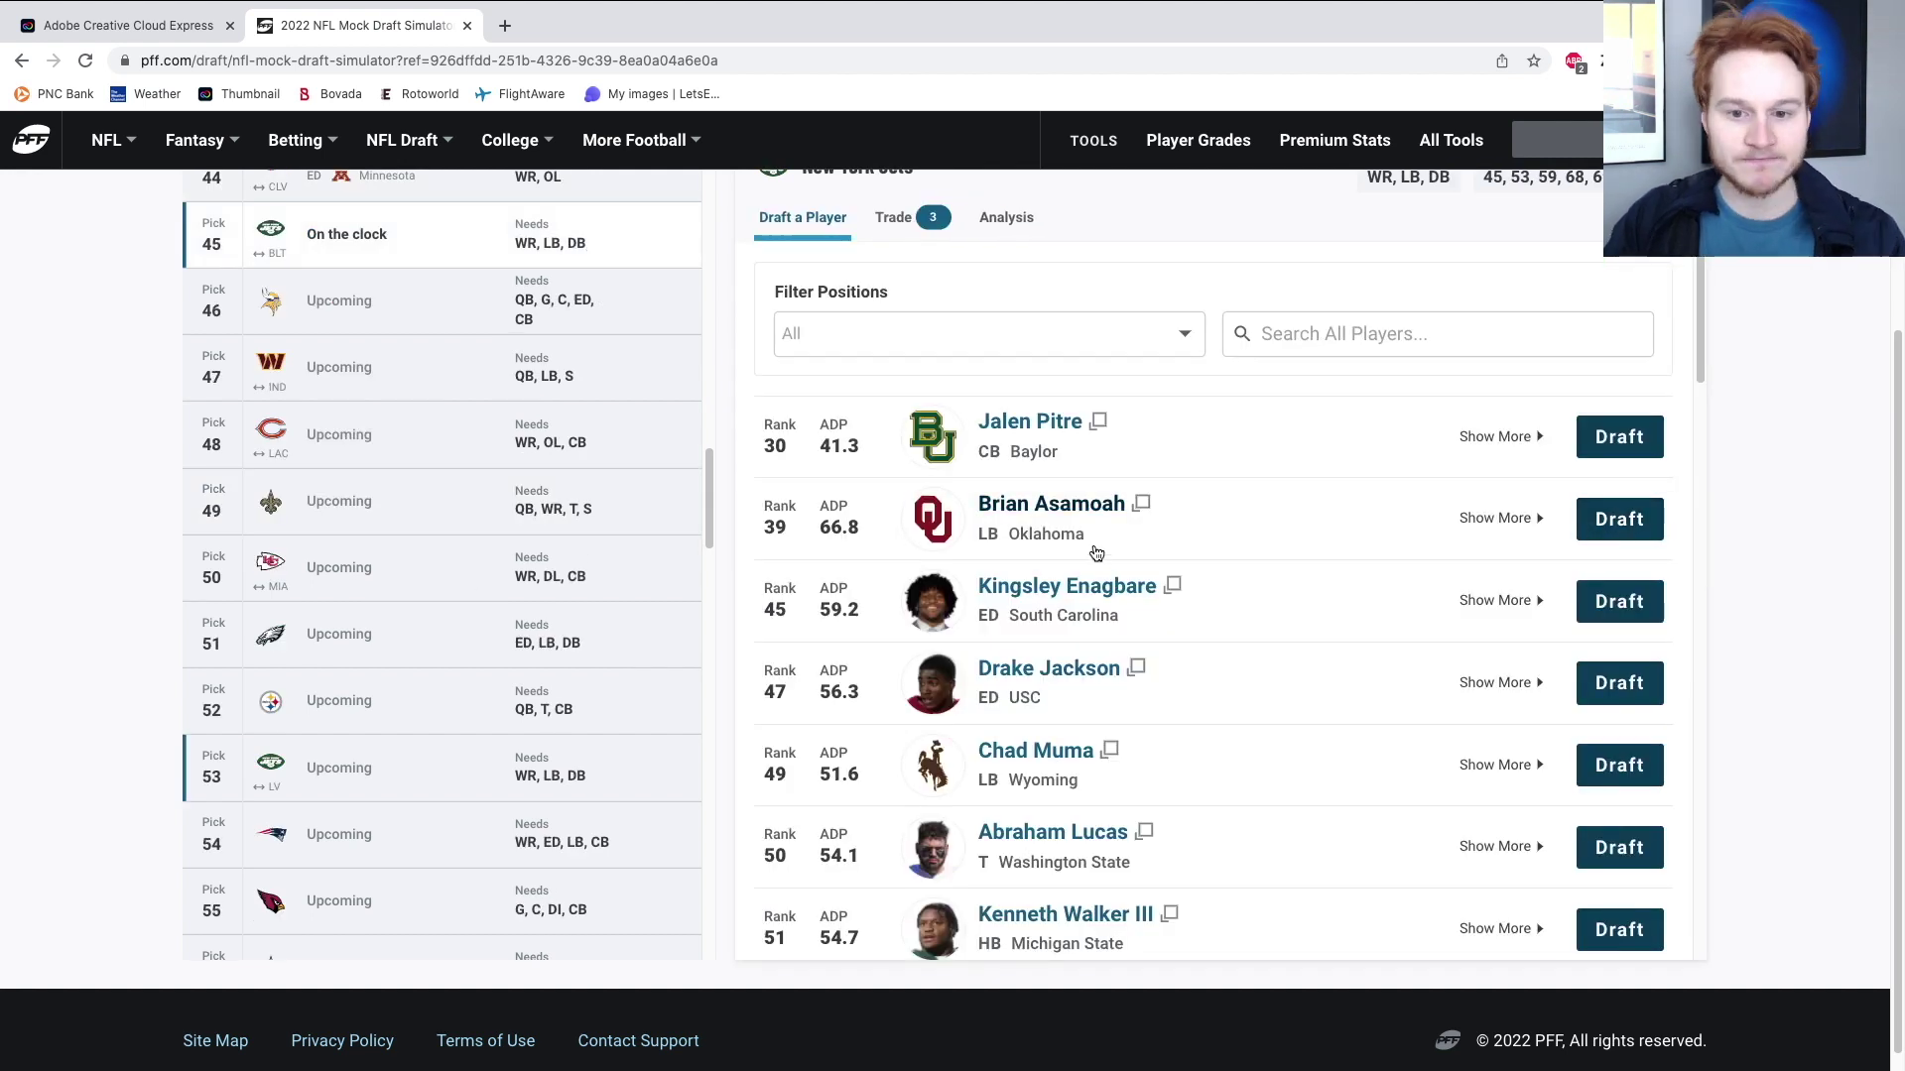
Examine the players available at the Jets' pick 45 across all positions.
scroll(1091, 559, "down", 2)
scroll(1109, 496, "down", 2)
scroll(1109, 503, "down", 2)
scroll(1109, 502, "down", 1)
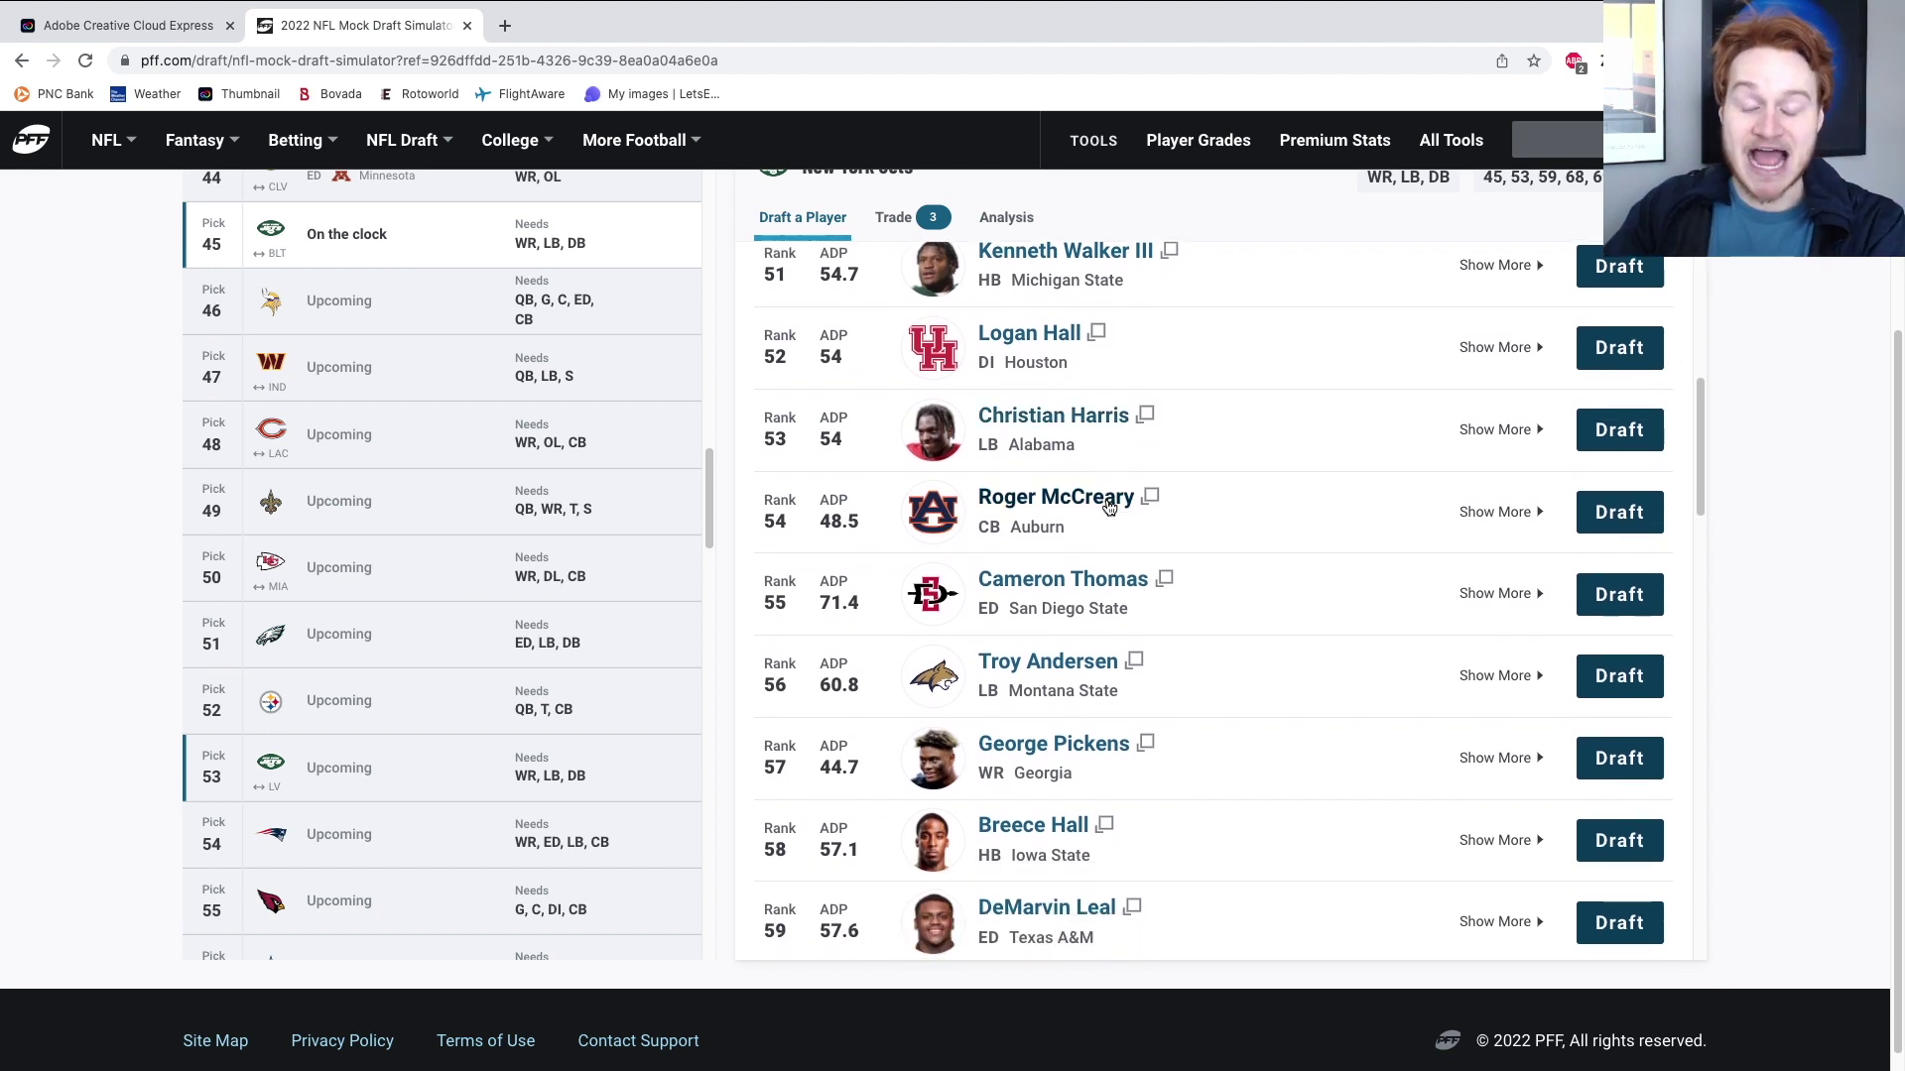
scroll(1110, 507, "up", 8)
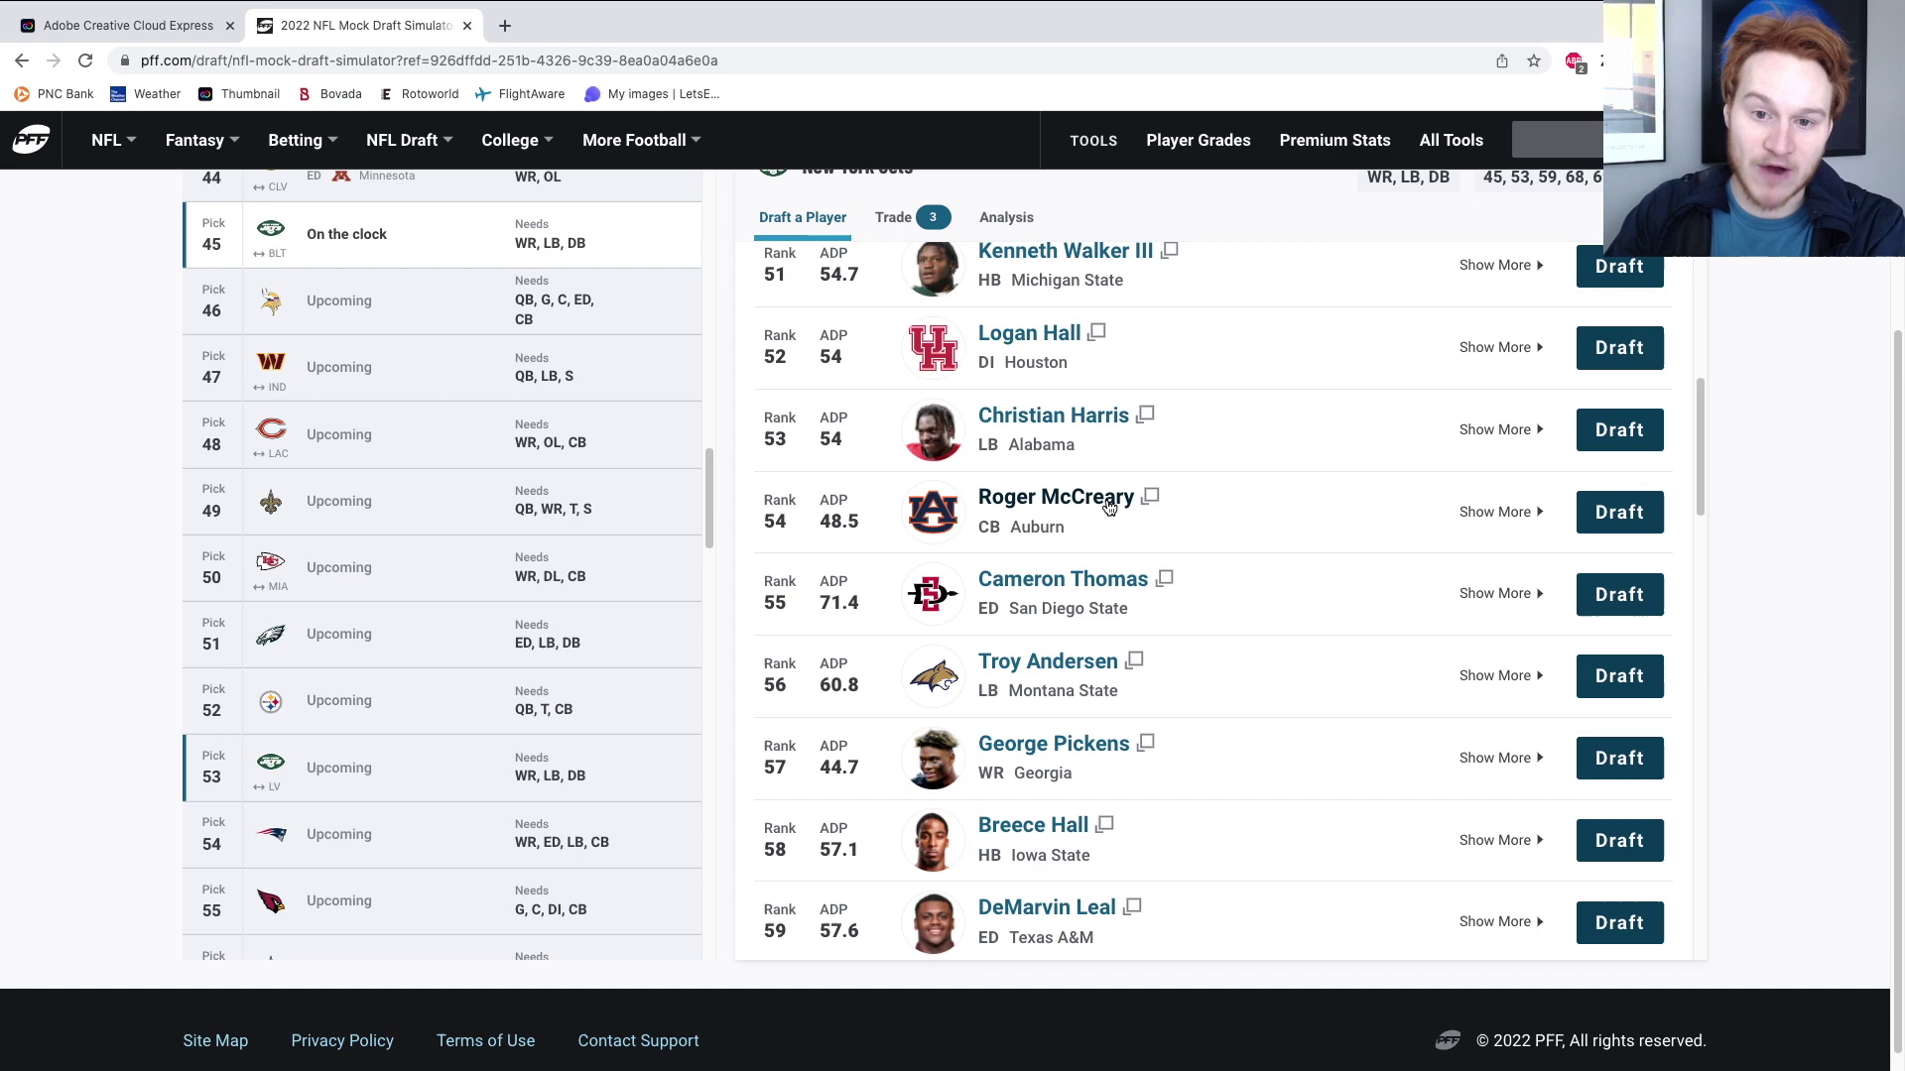
scroll(1082, 472, "down", 5)
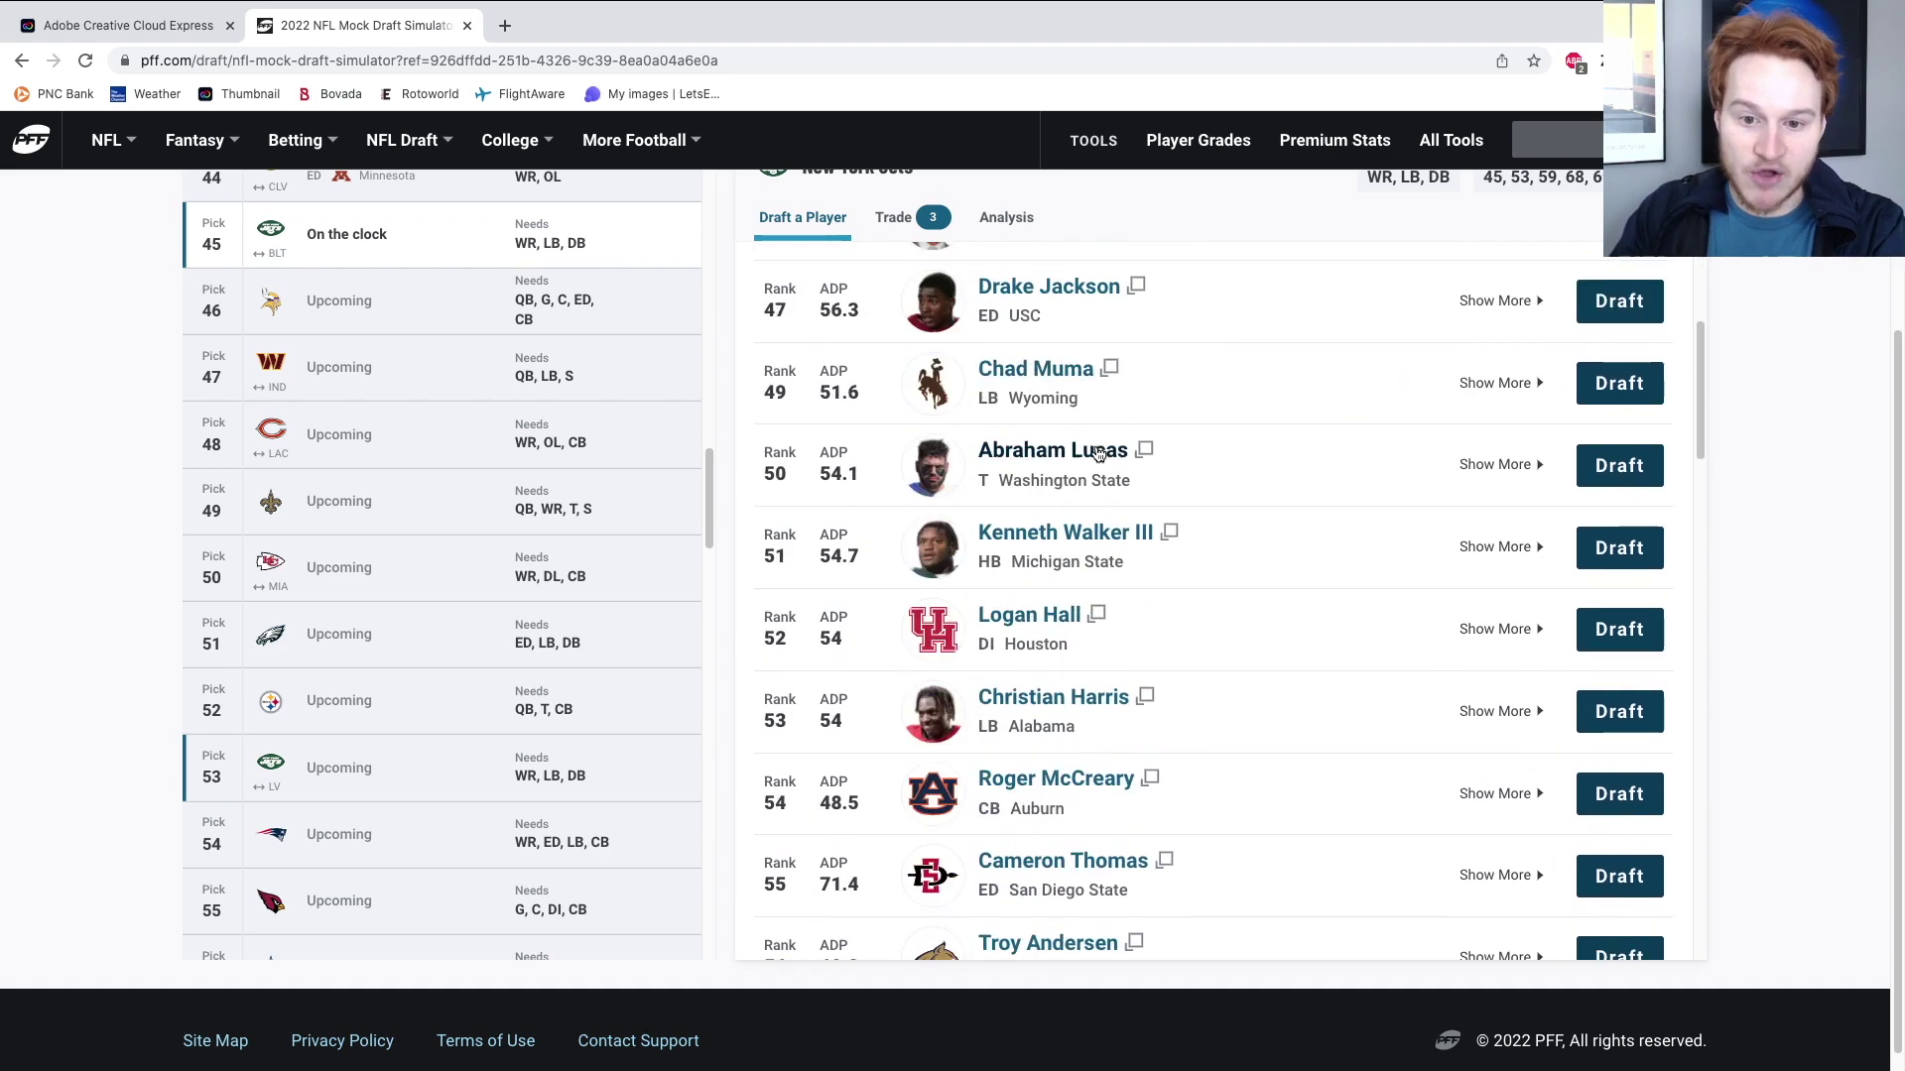
scroll(1091, 451, "up", 5)
left_click(862, 338)
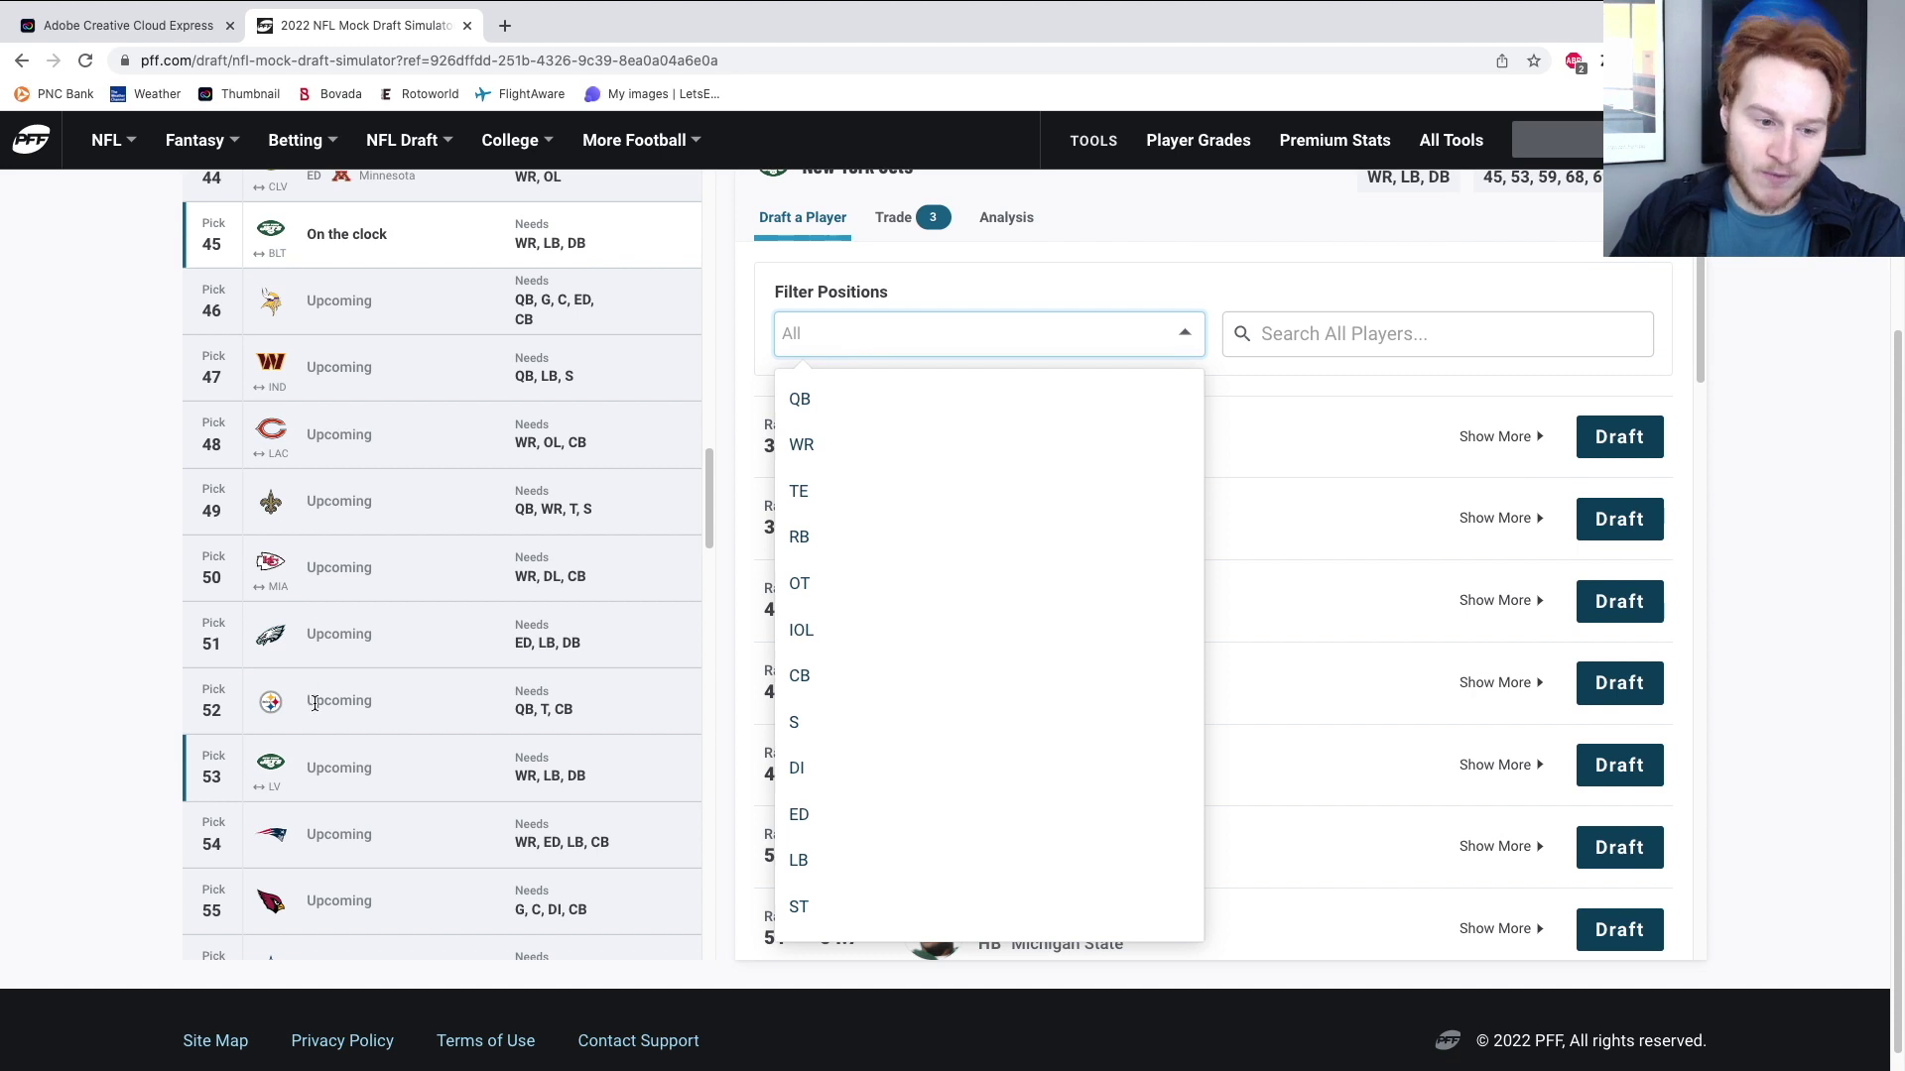
left_click(1091, 280)
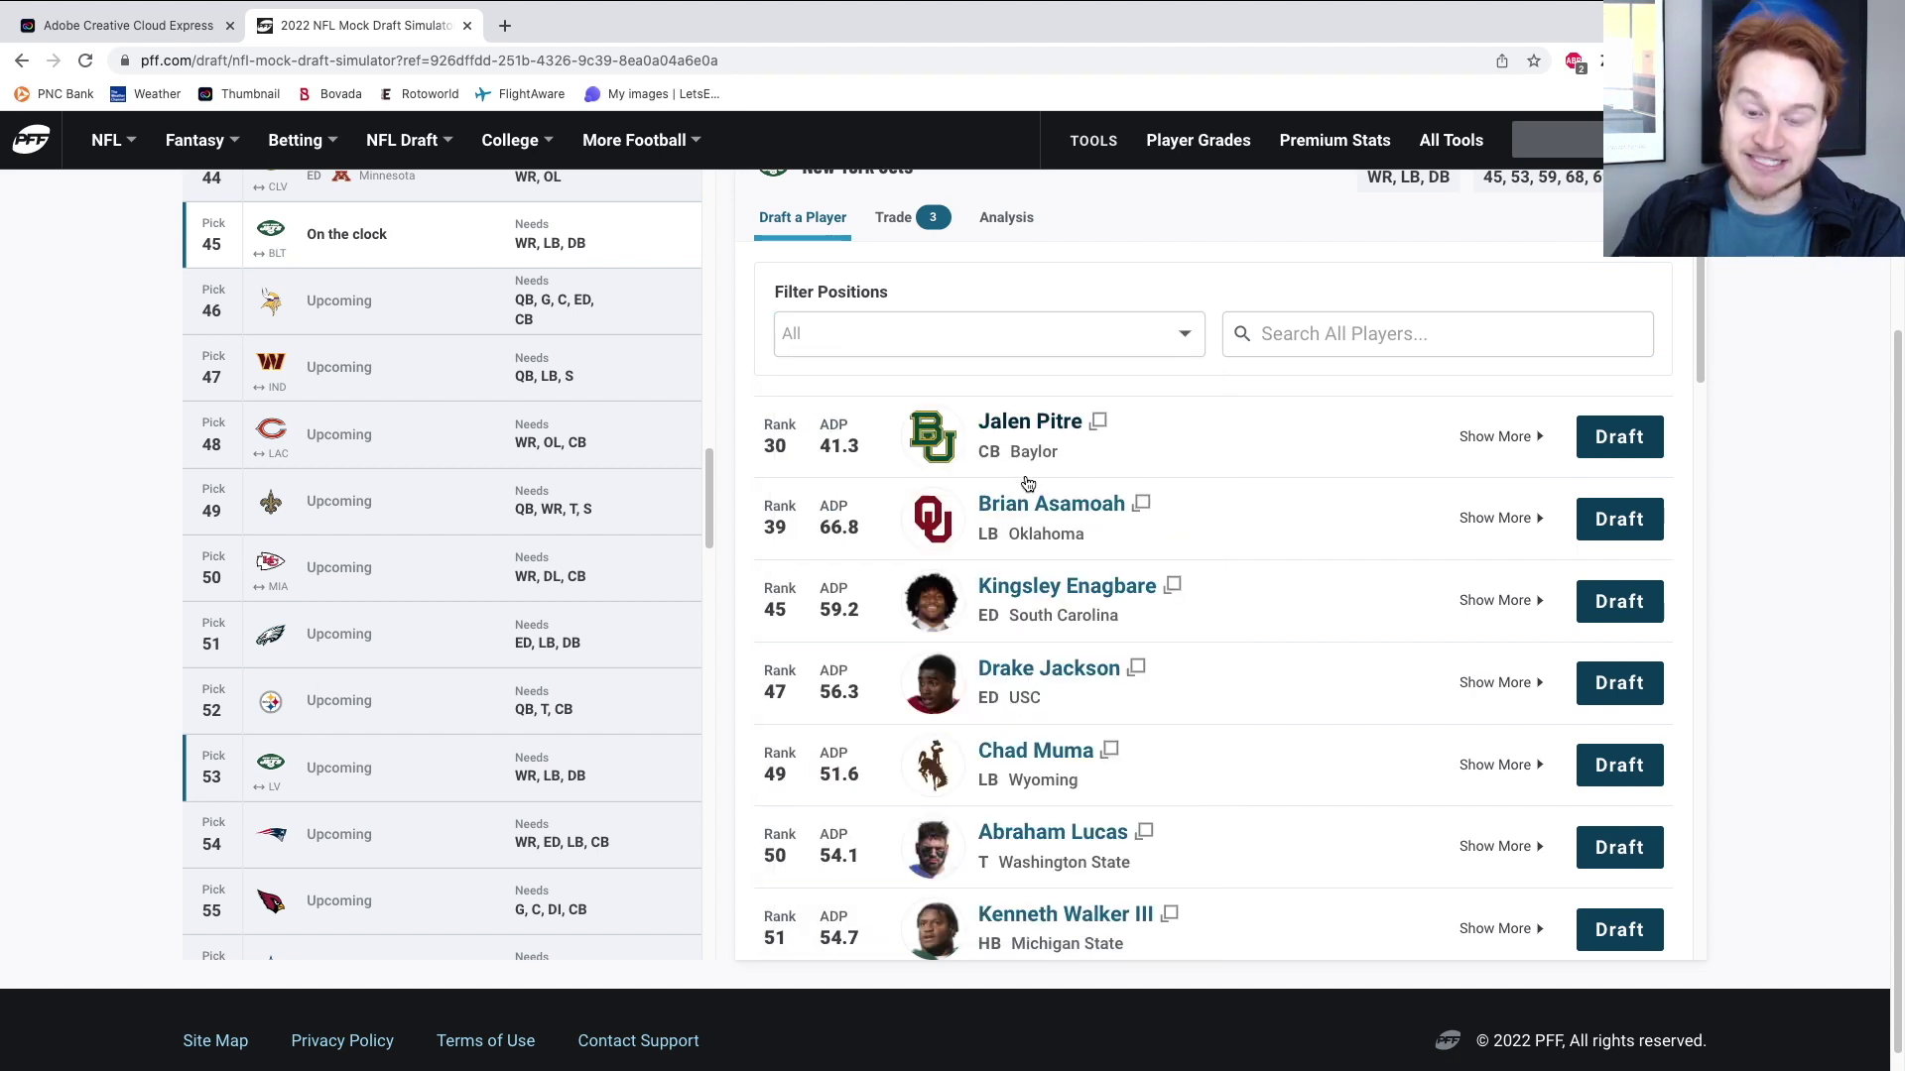
Draft Houston interior defender Logan Hall with the Jets' pick 45.
scroll(1045, 511, "down", 2)
scroll(1045, 511, "down", 5)
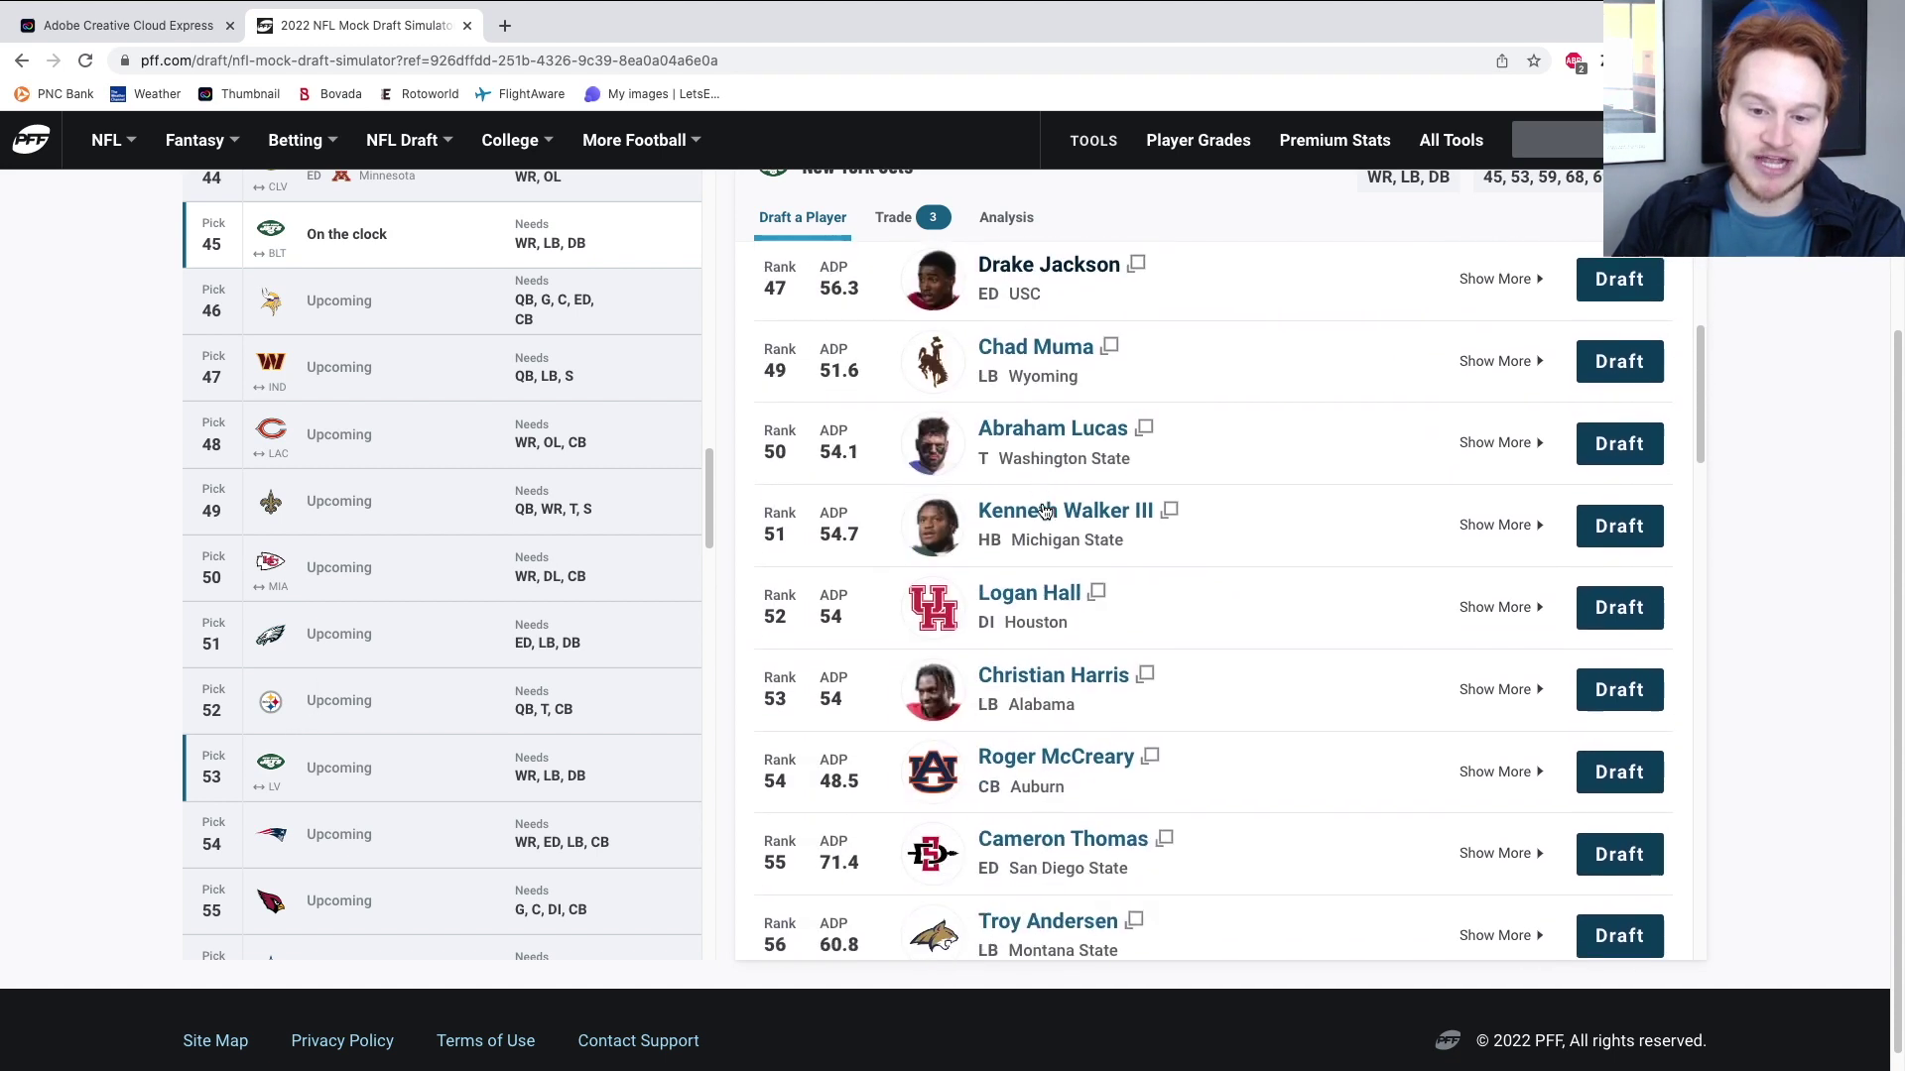
scroll(1045, 511, "down", 2)
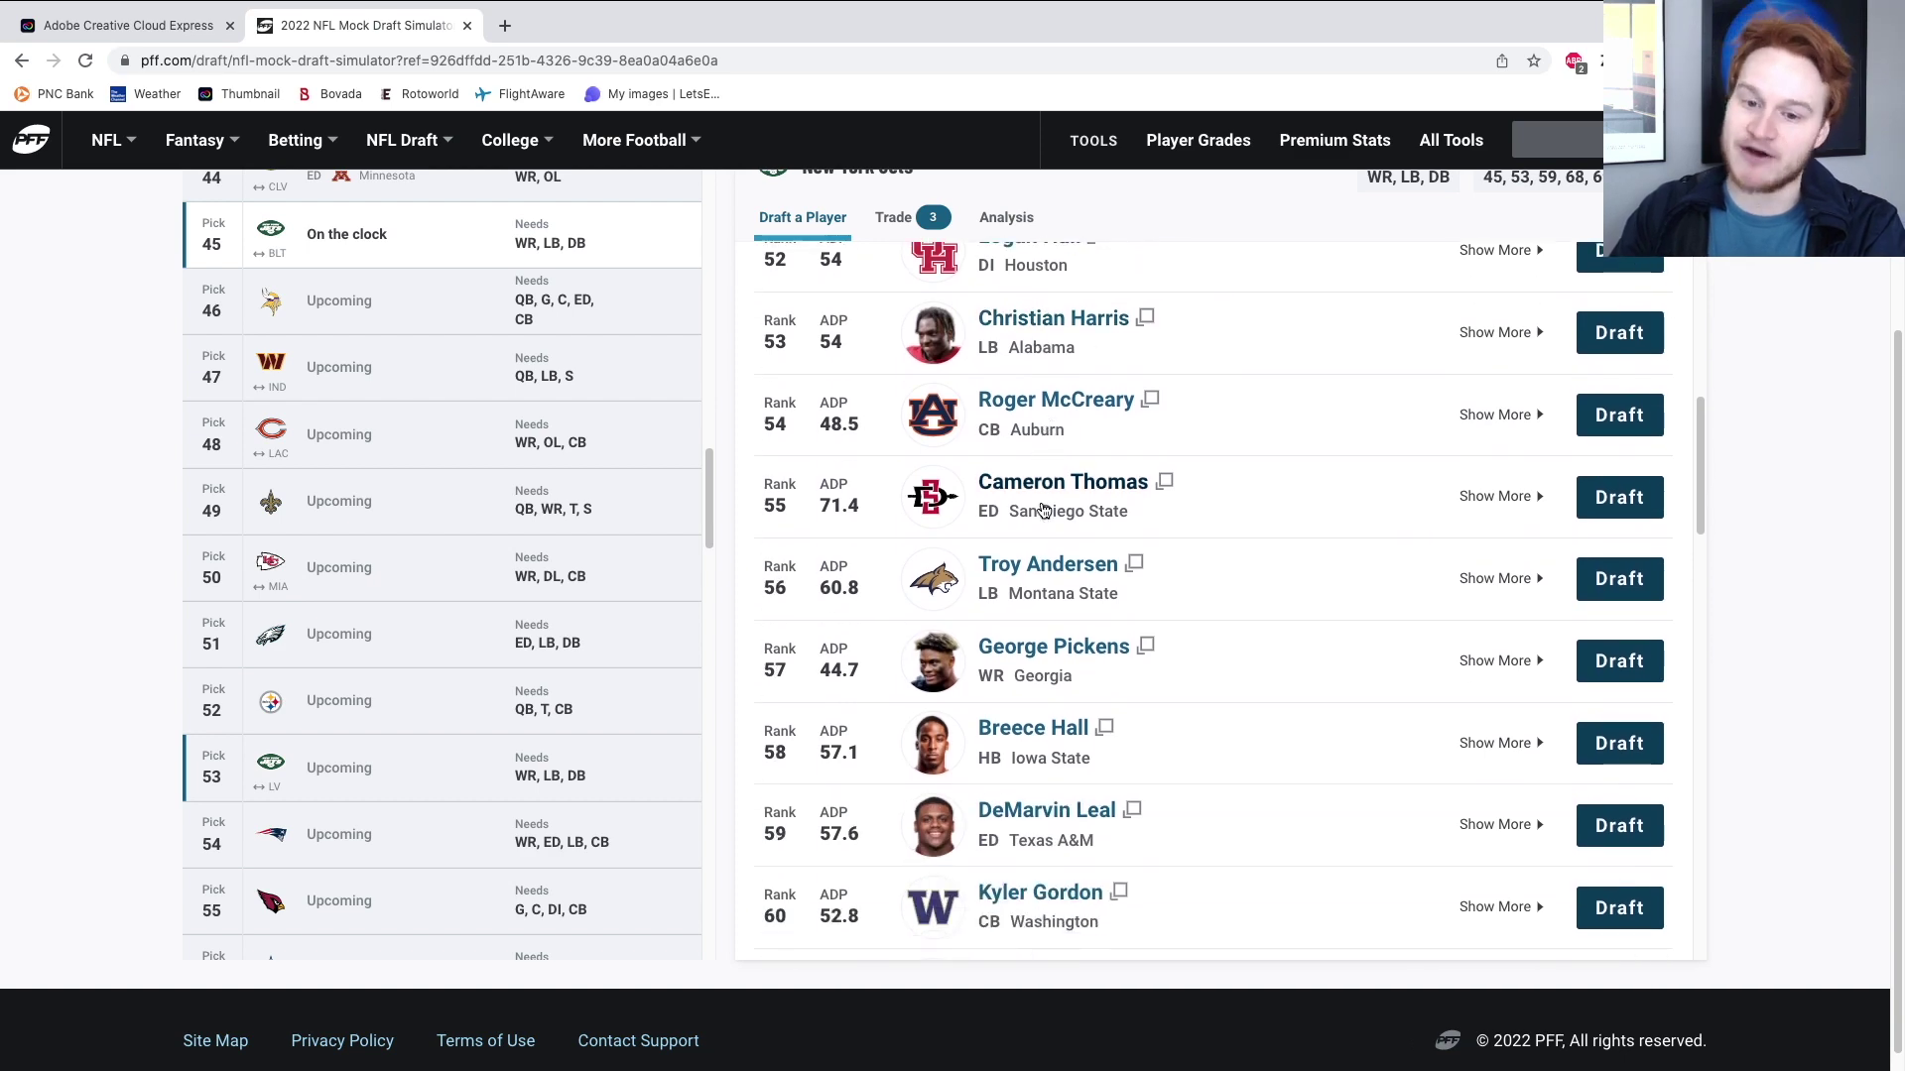
scroll(1045, 511, "up", 10)
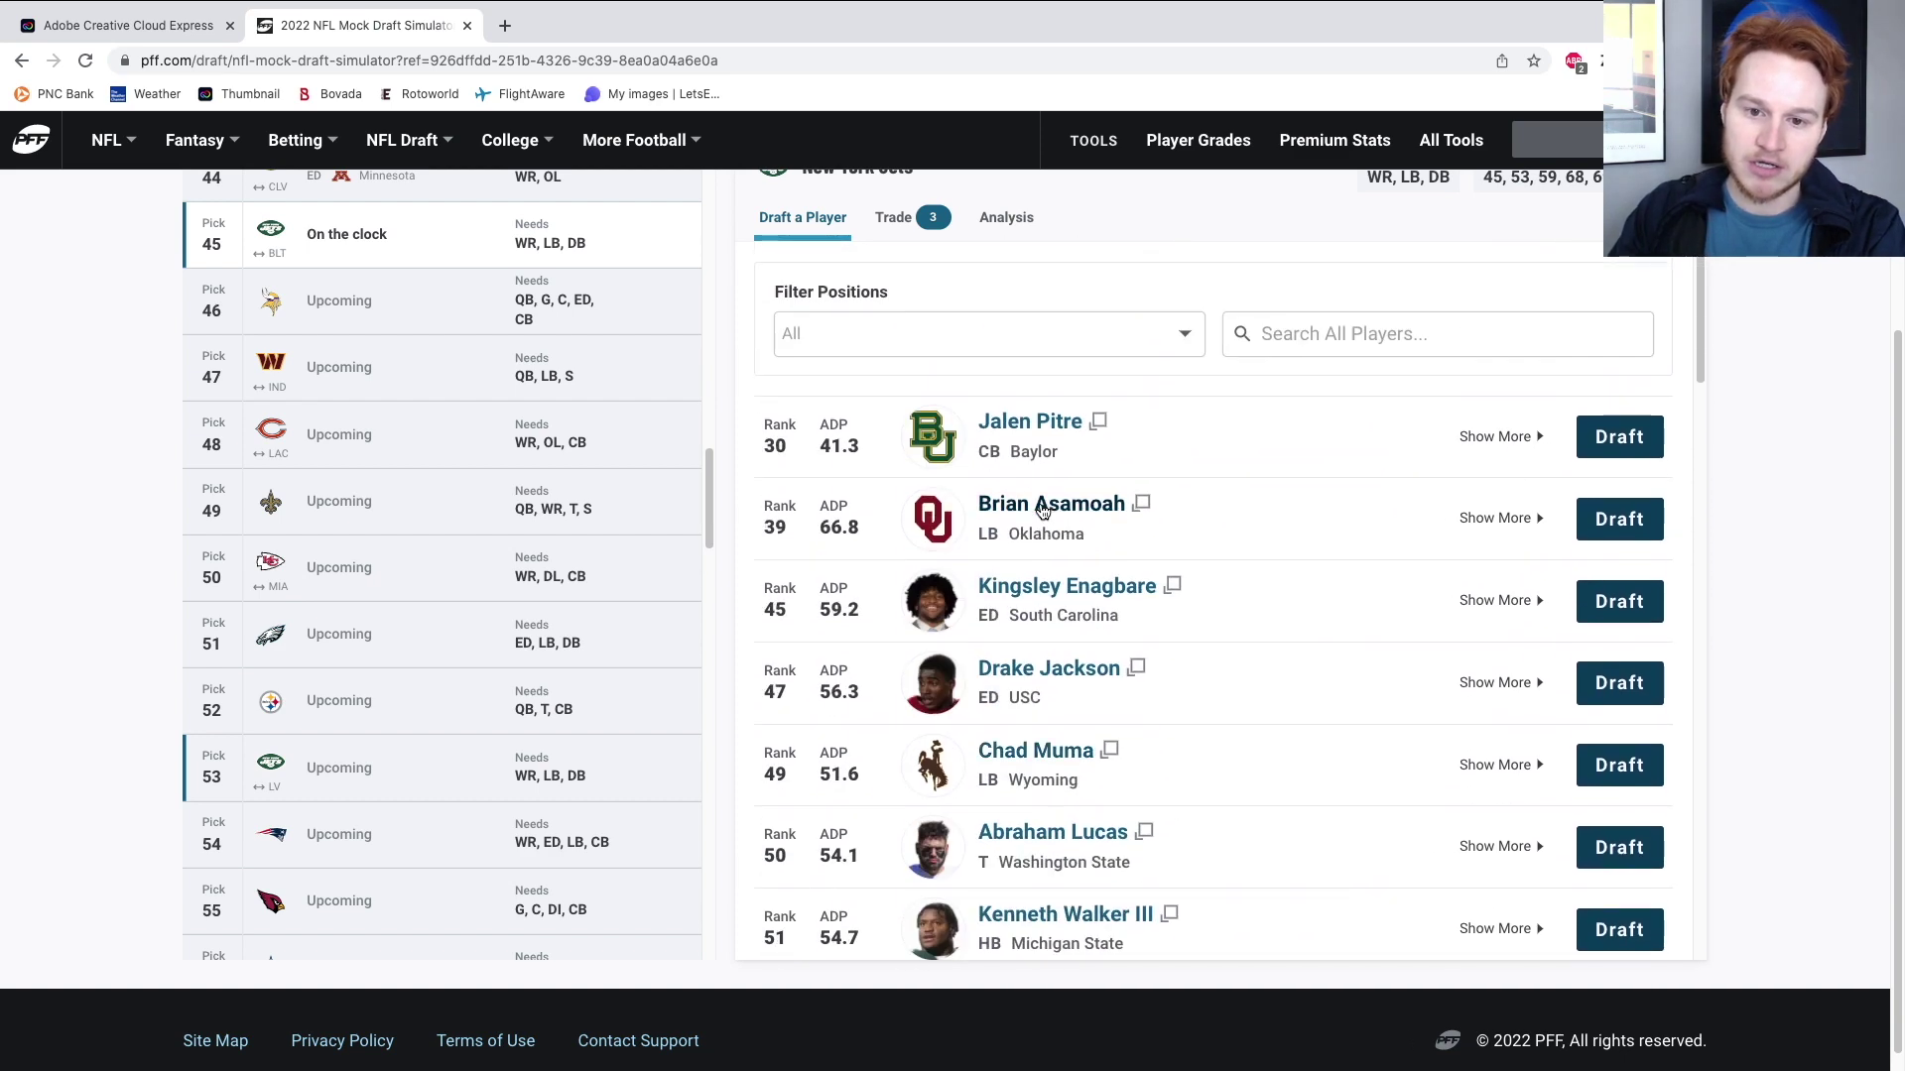
scroll(1051, 476, "down", 2)
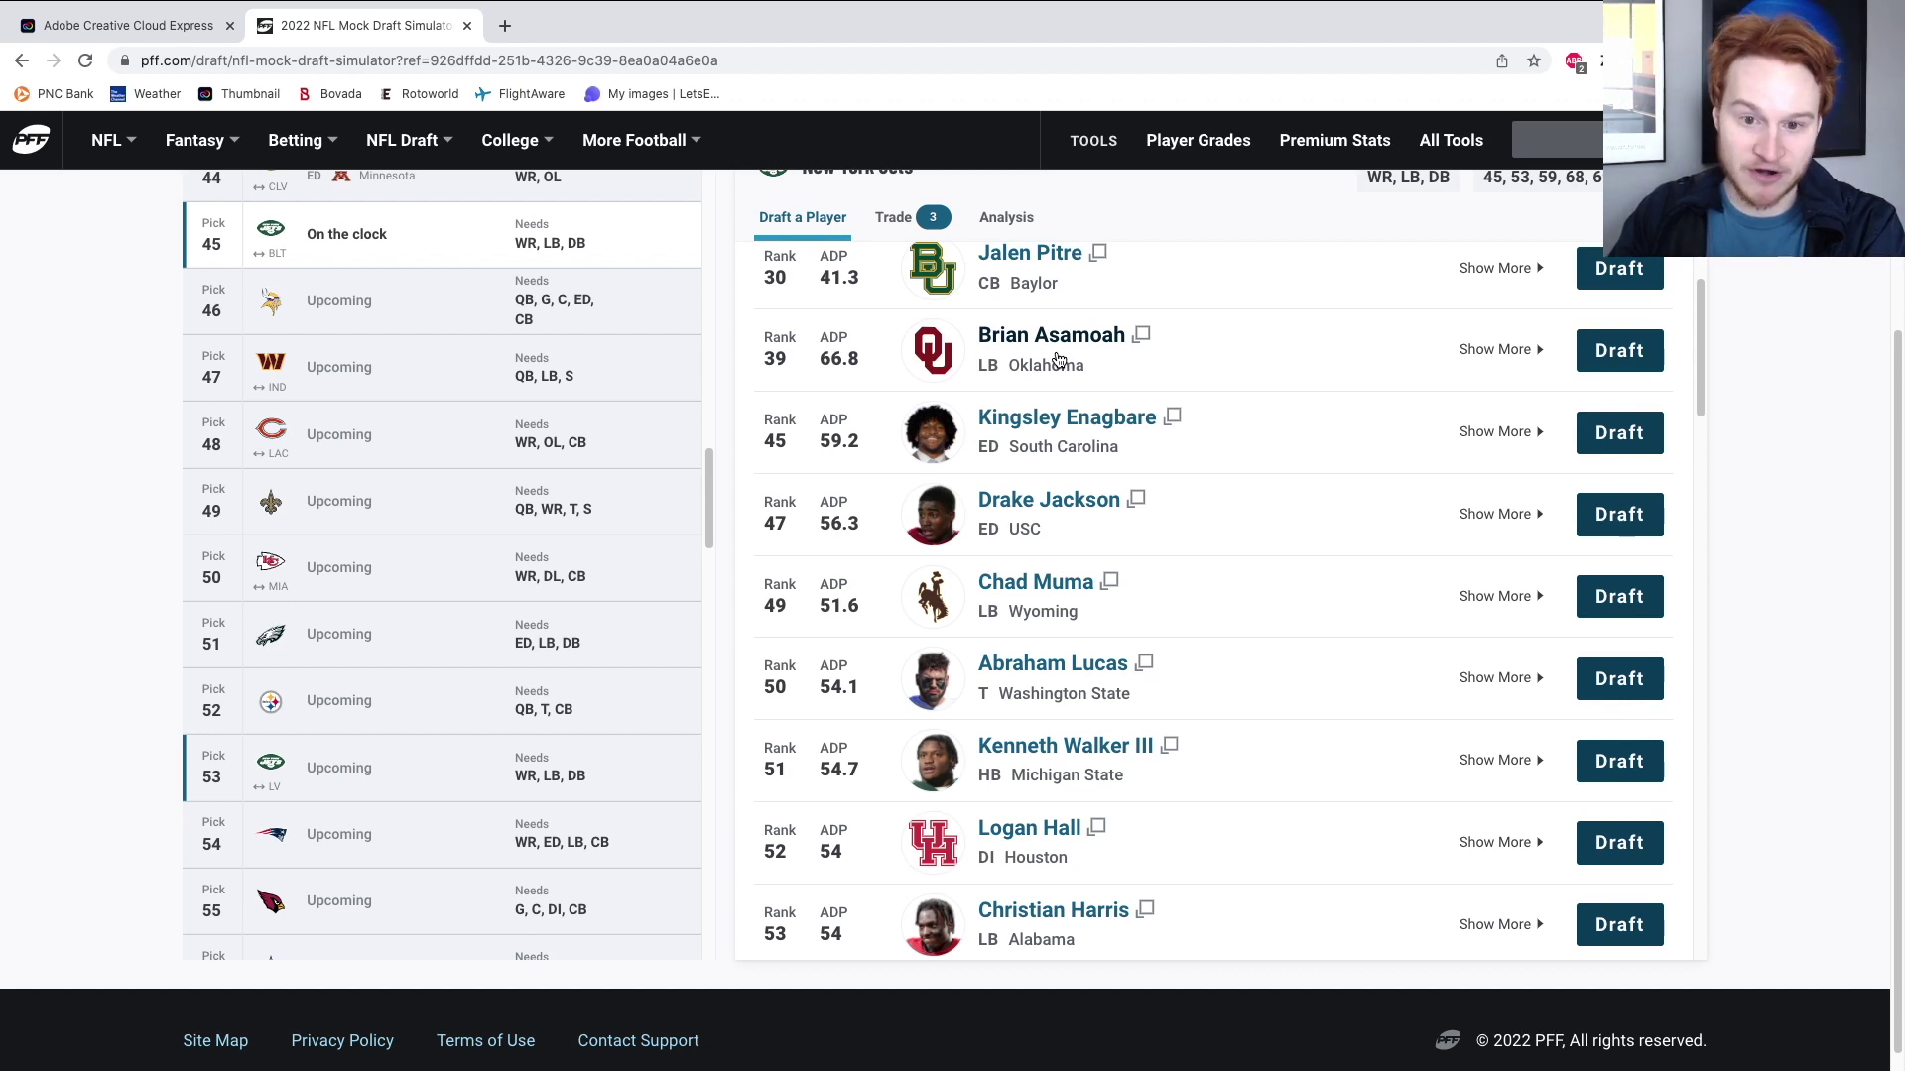
scroll(1050, 391, "down", 5)
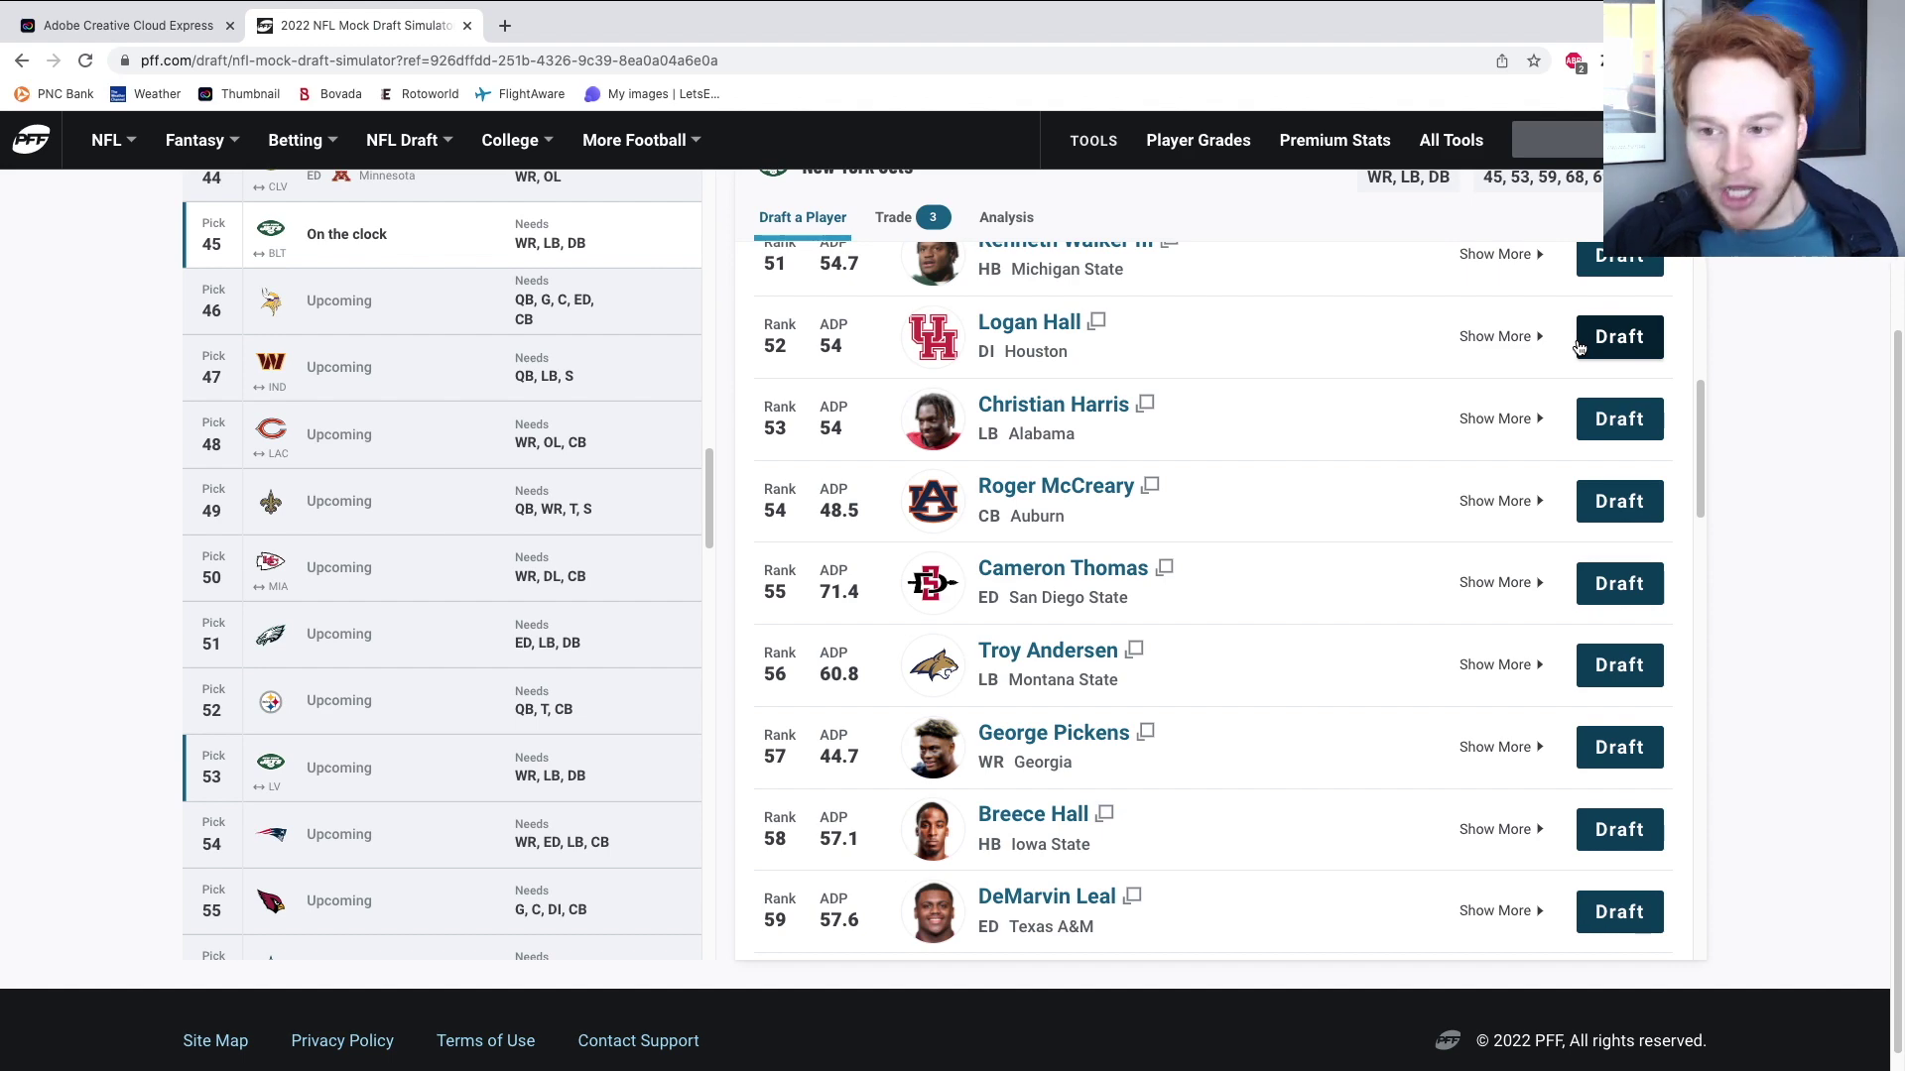
left_click(1619, 337)
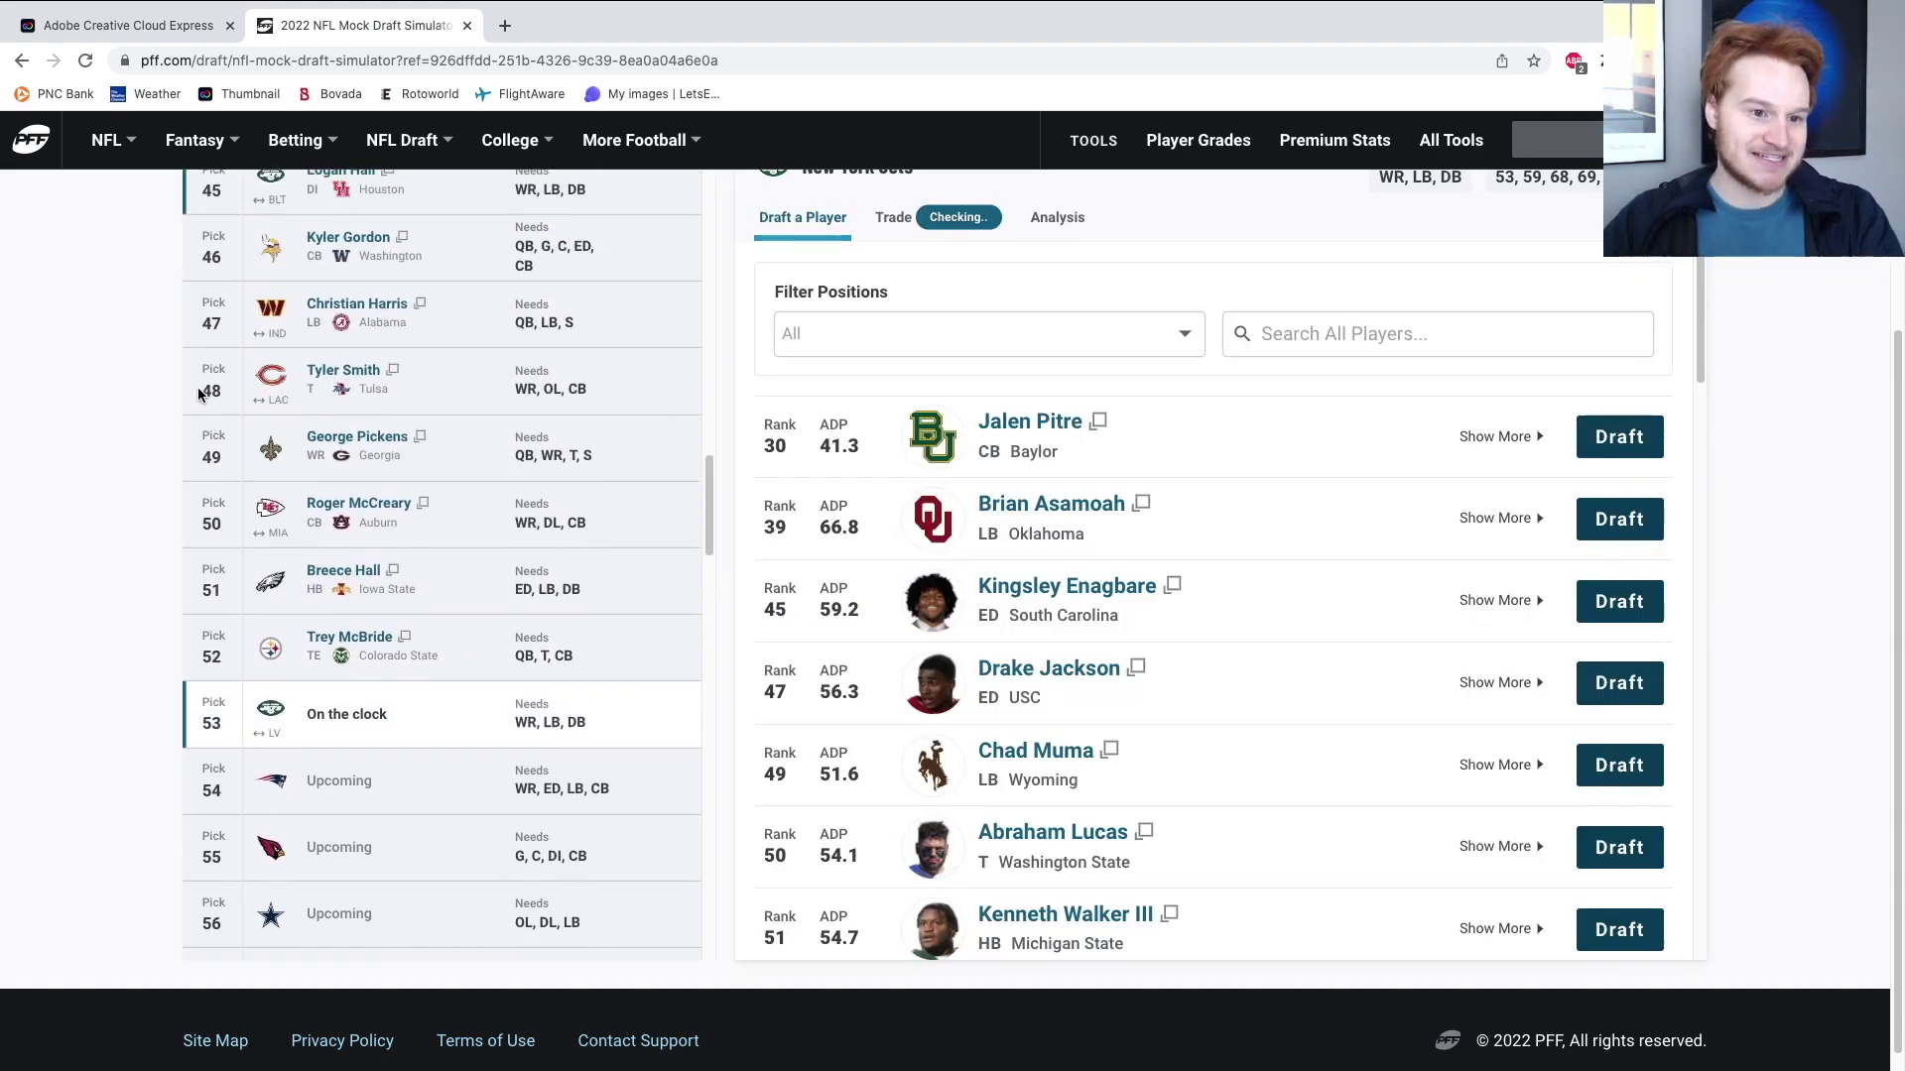
Examine the players of all positions available at the Jets' pick 53.
scroll(1310, 466, "down", 2)
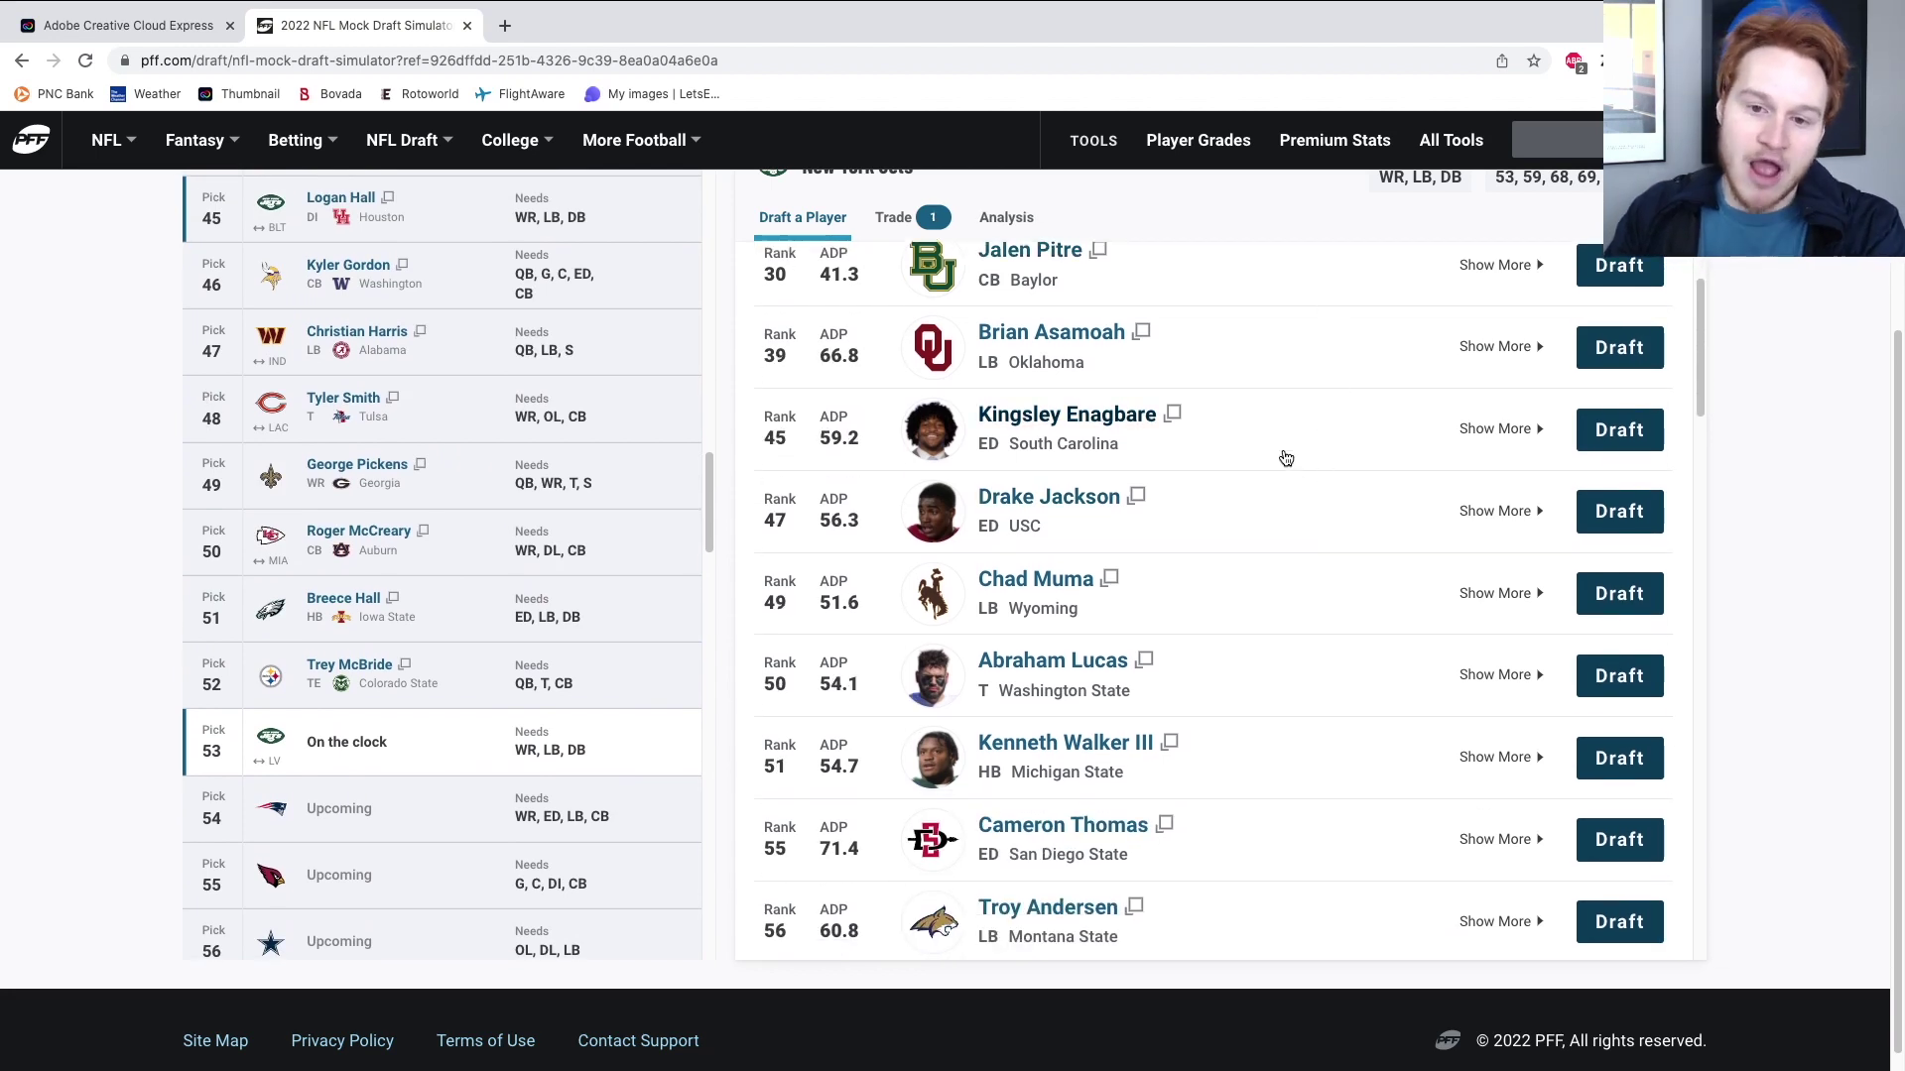
scroll(1286, 458, "down", 2)
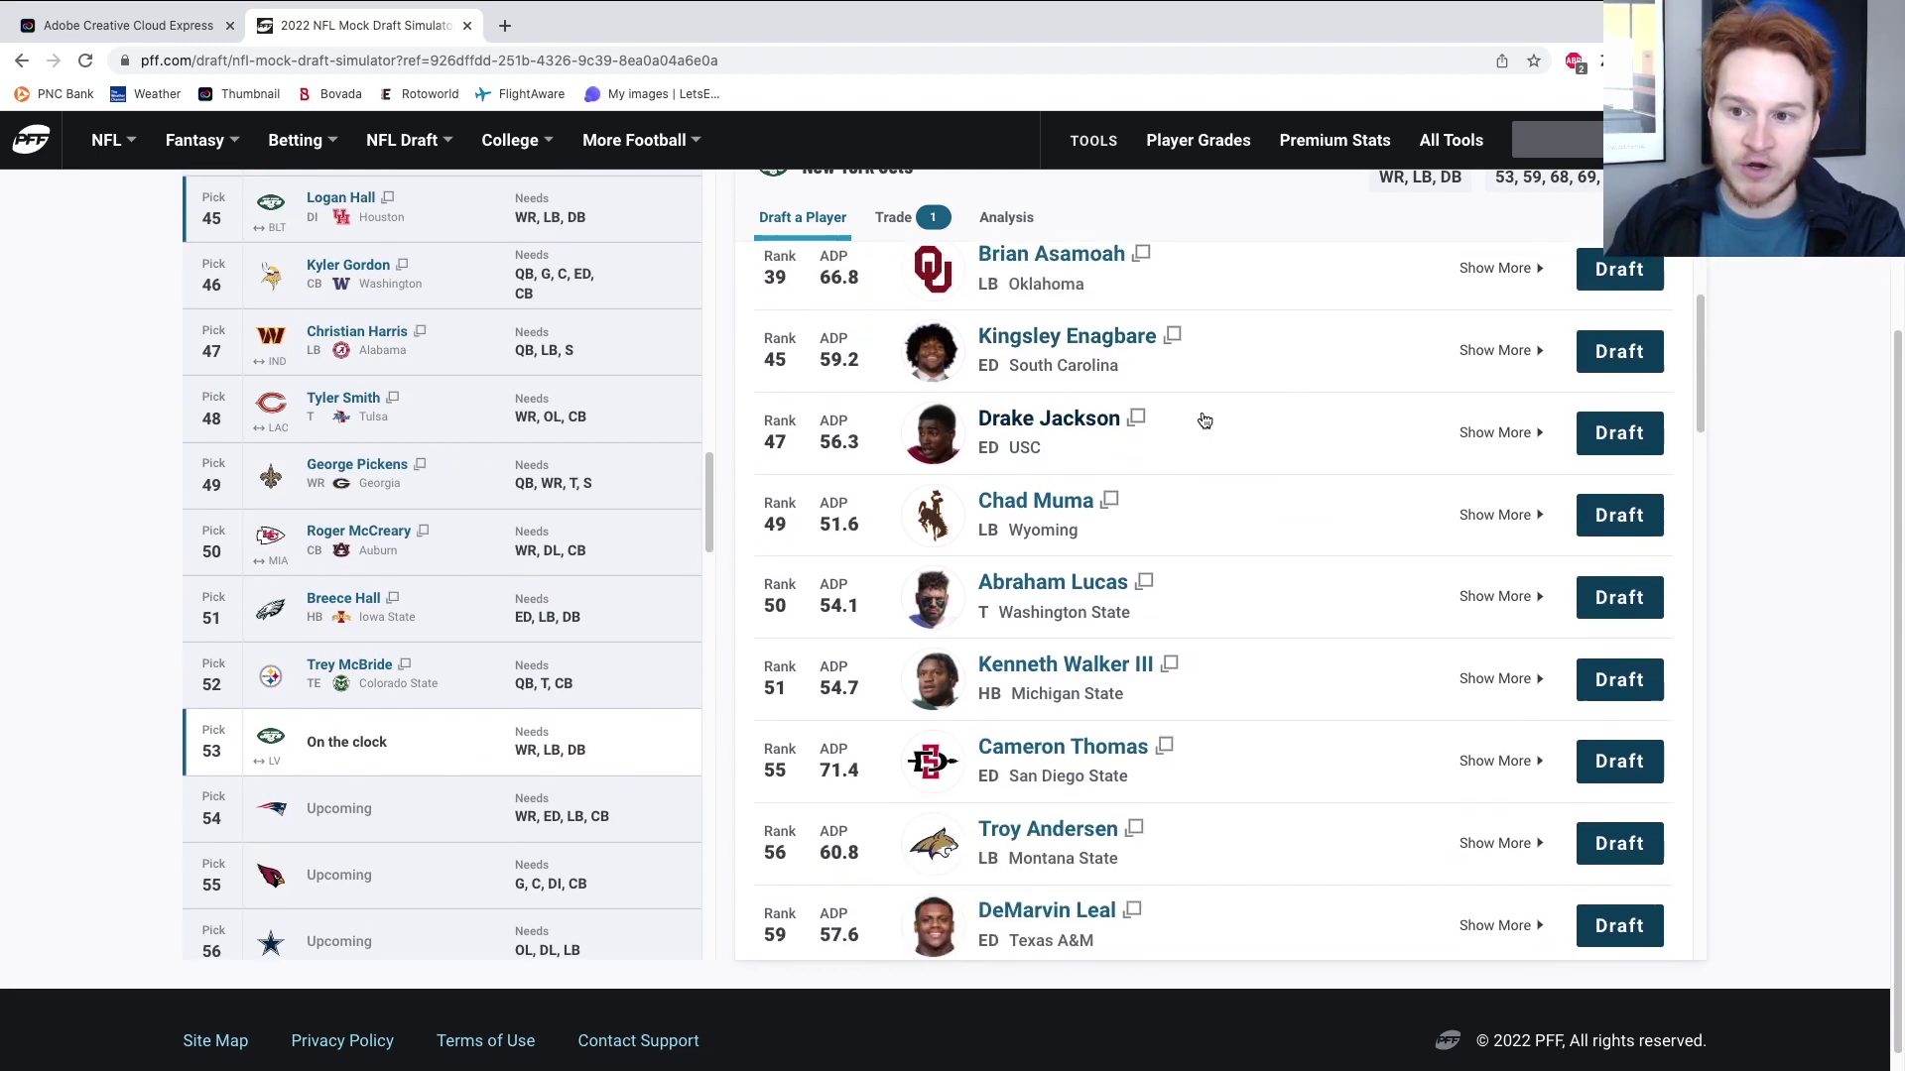
scroll(1205, 421, "down", 4)
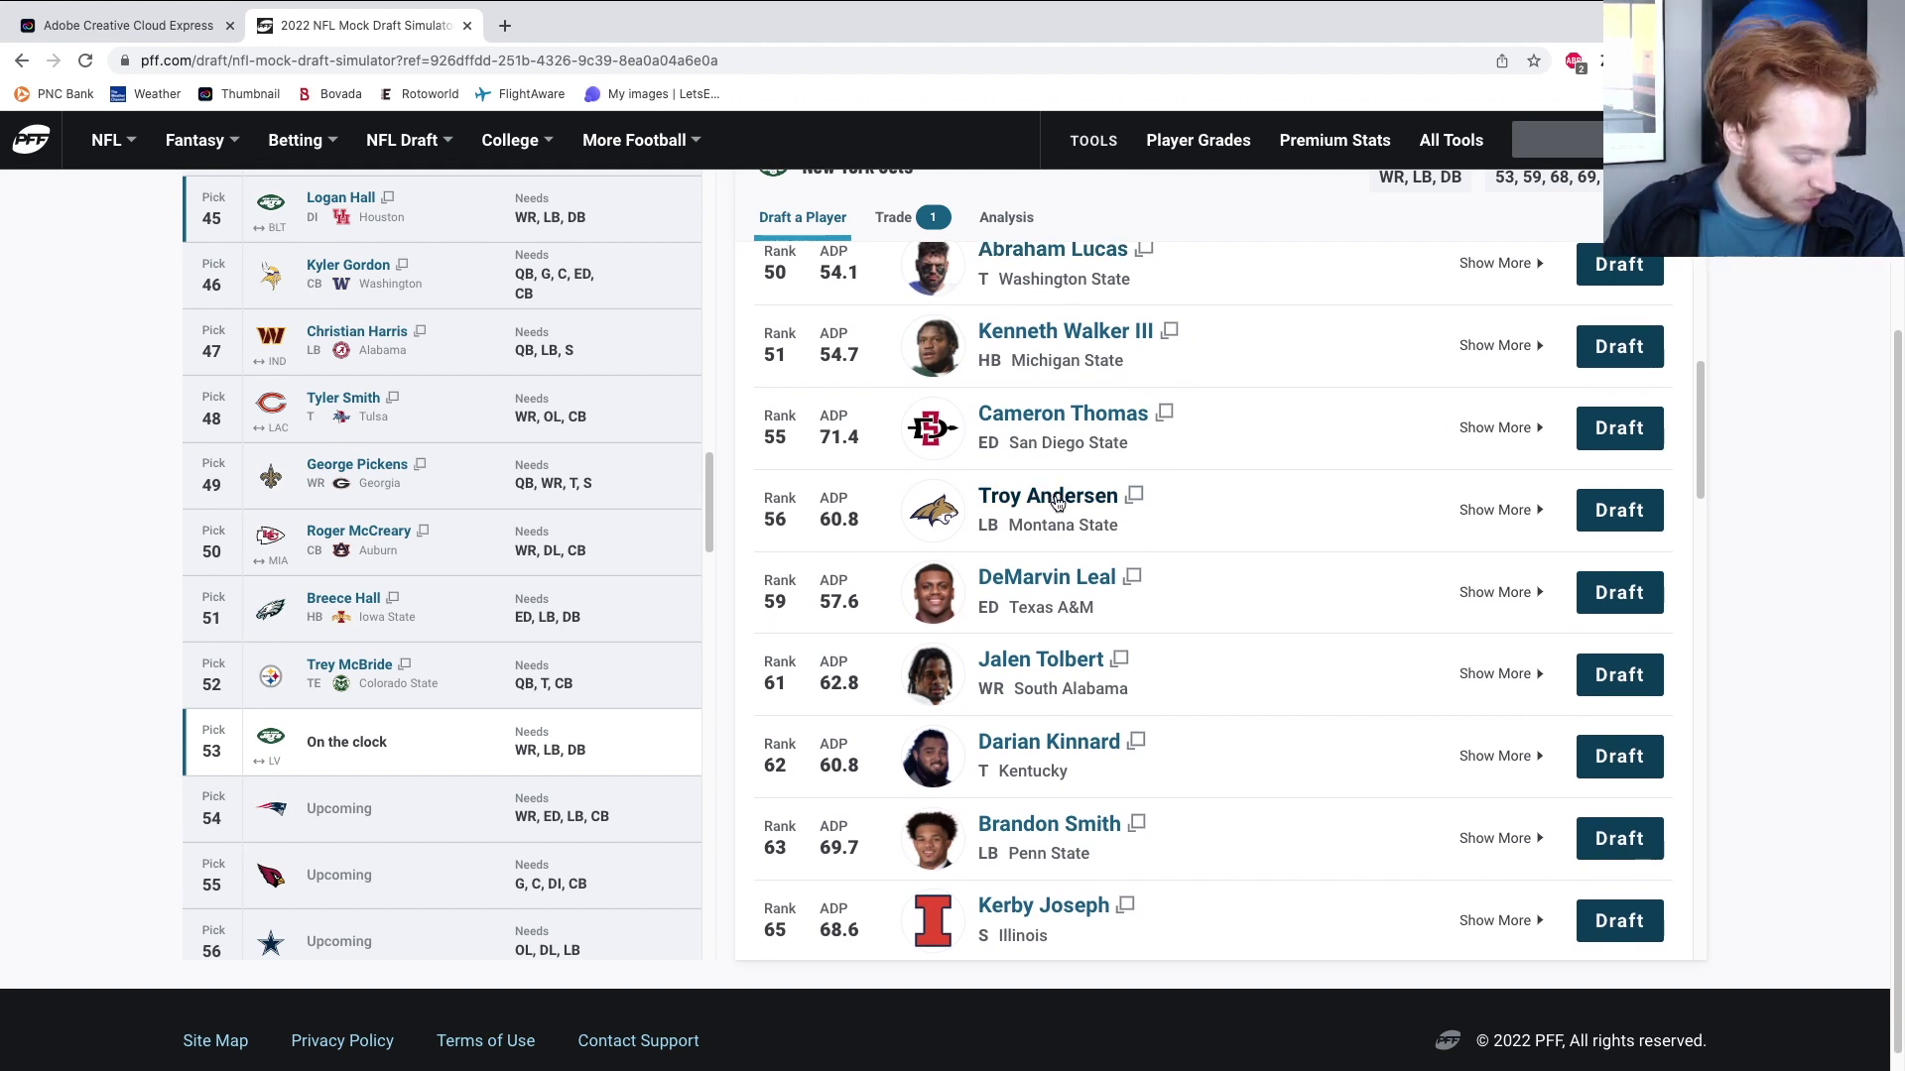
scroll(1310, 514, "down", 2)
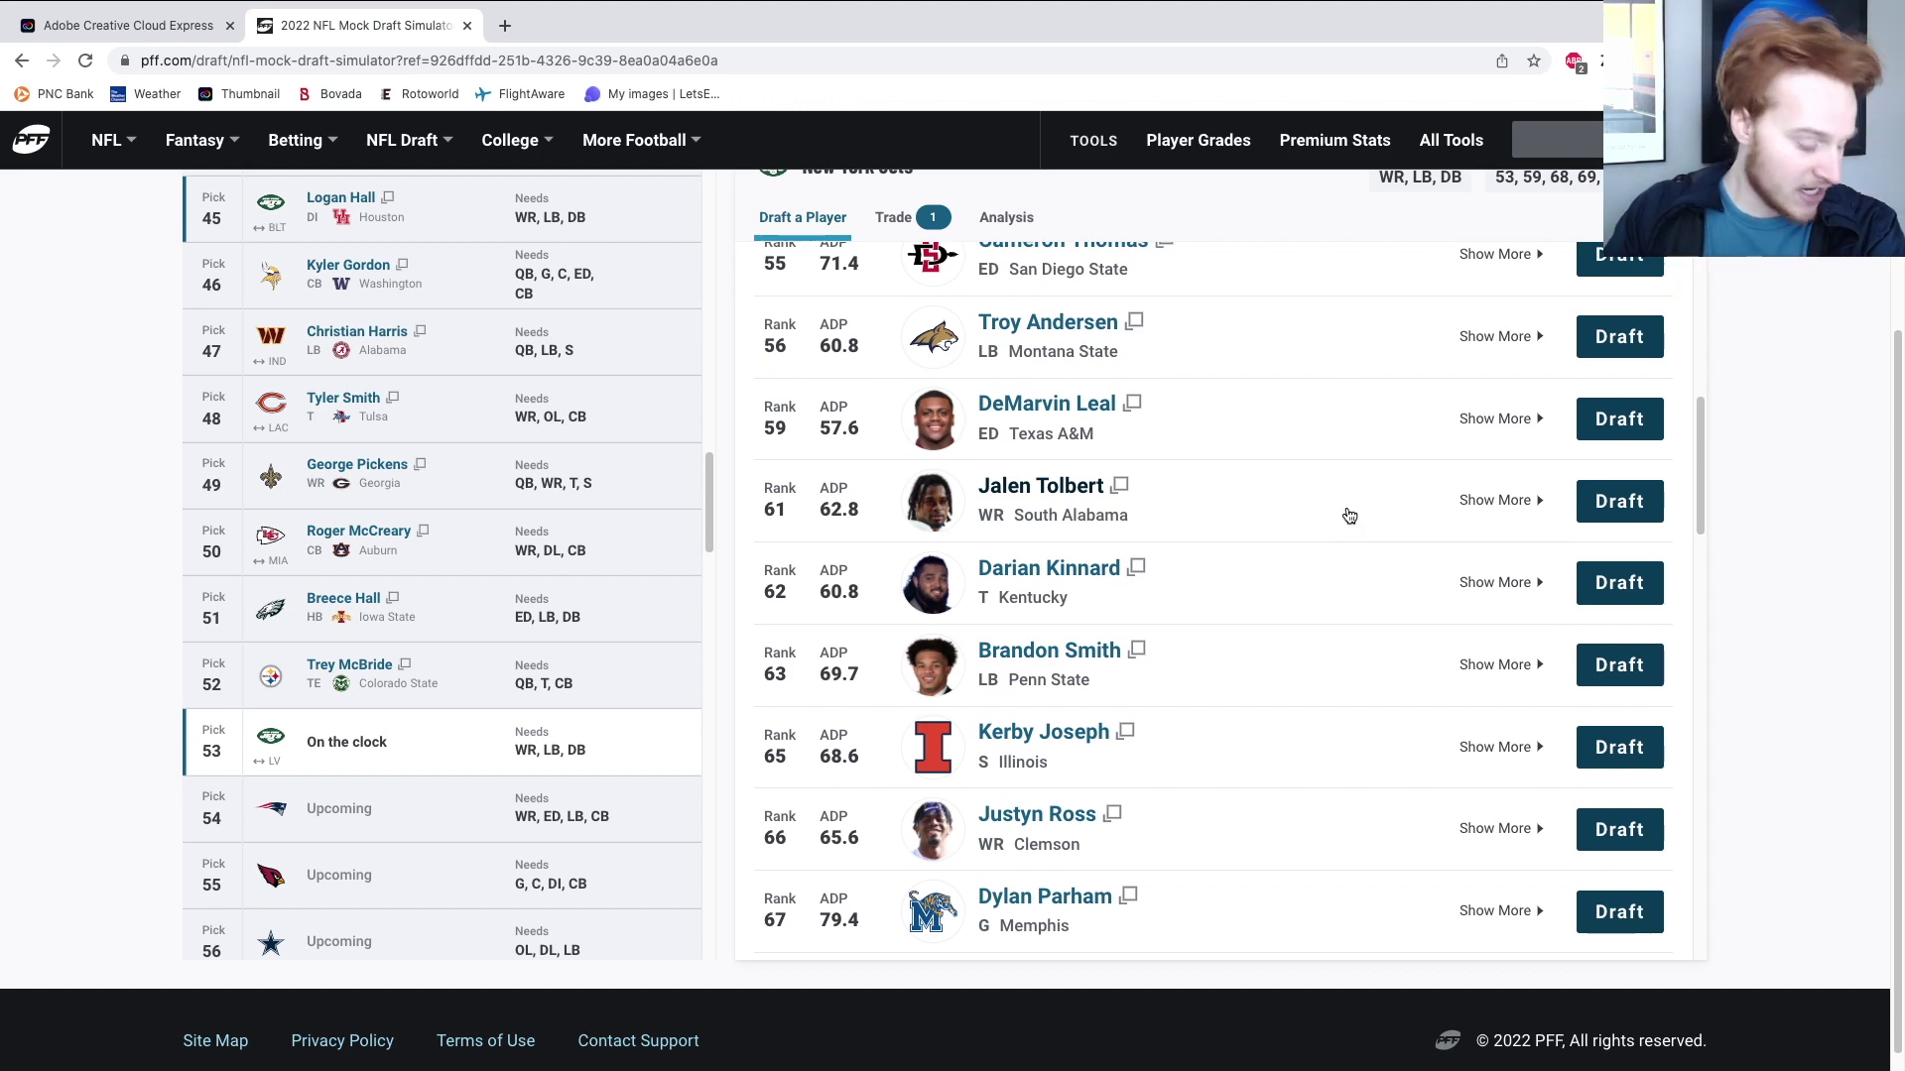
scroll(1091, 447, "up", 8)
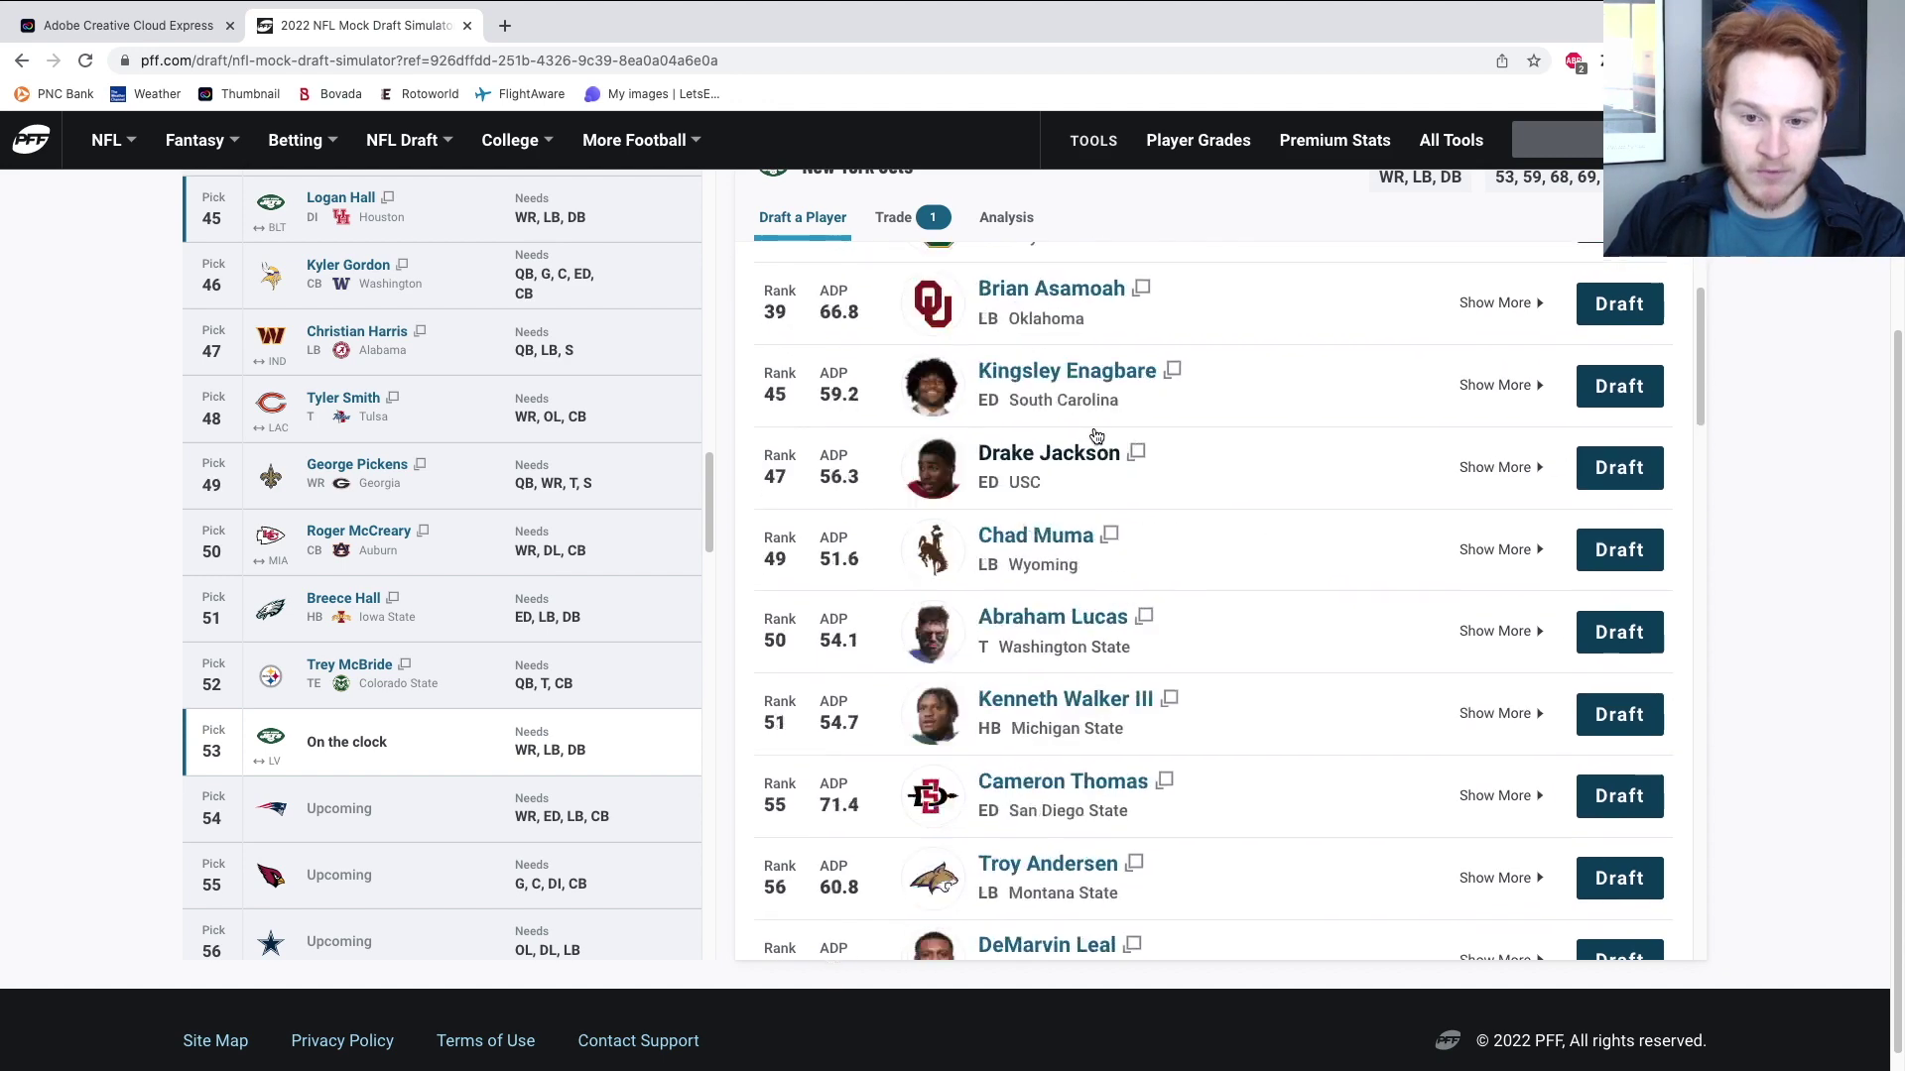
Filter the available players to safeties (S) and review the remaining prospects.
left_click(943, 333)
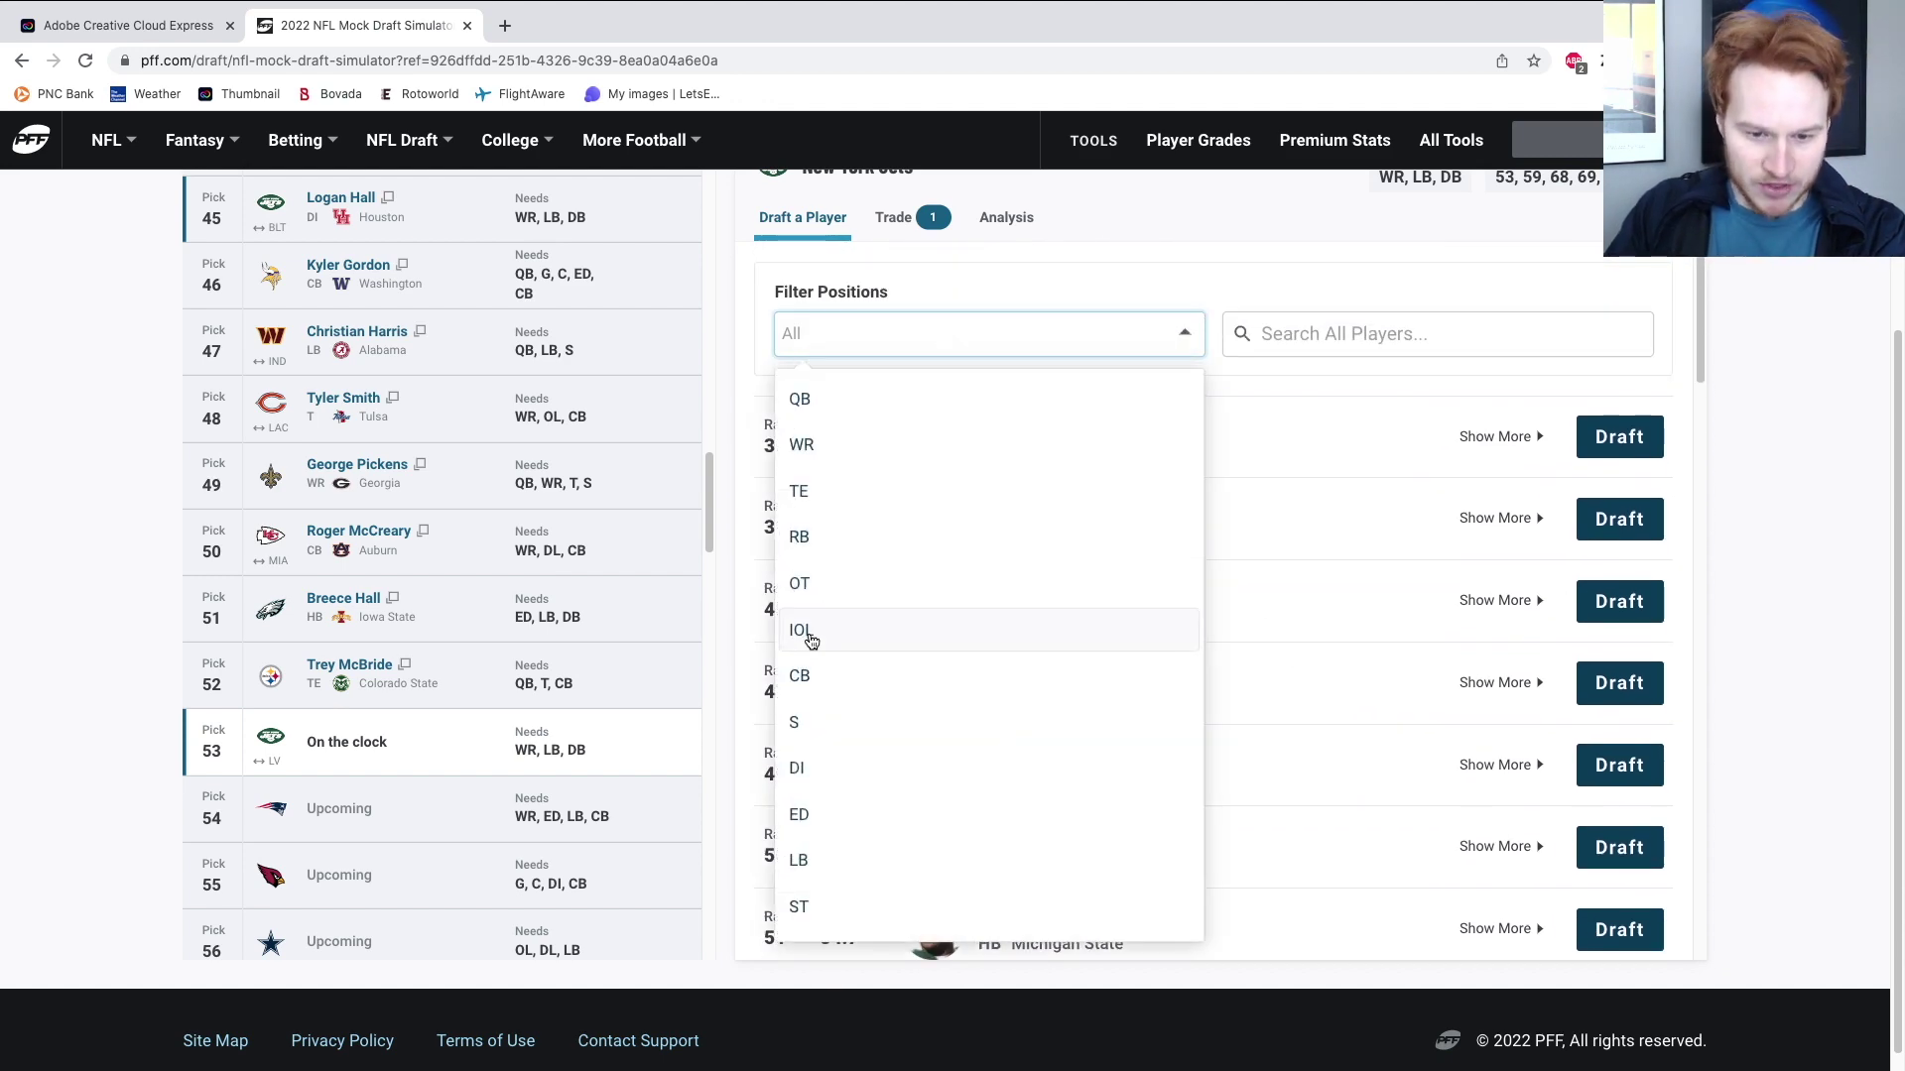
left_click(817, 725)
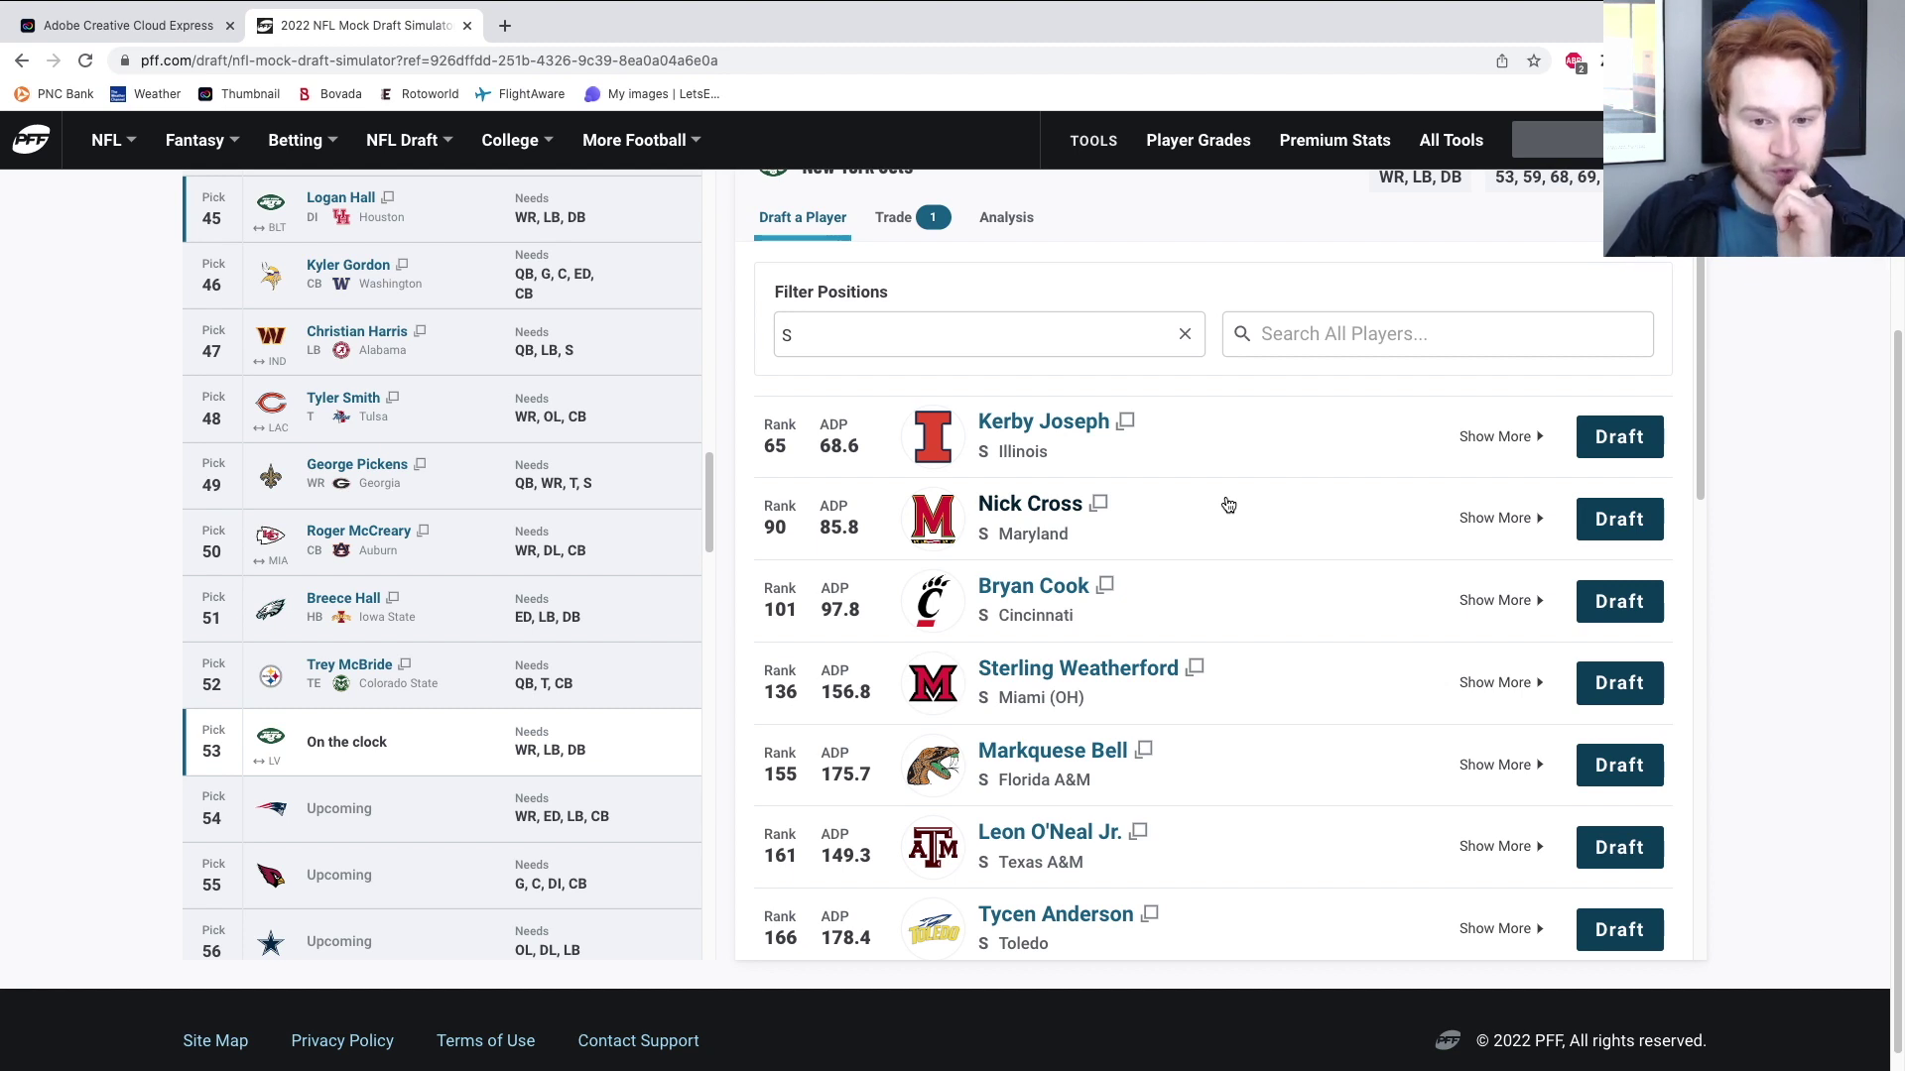
scroll(1228, 505, "down", 2)
scroll(1228, 505, "down", 2)
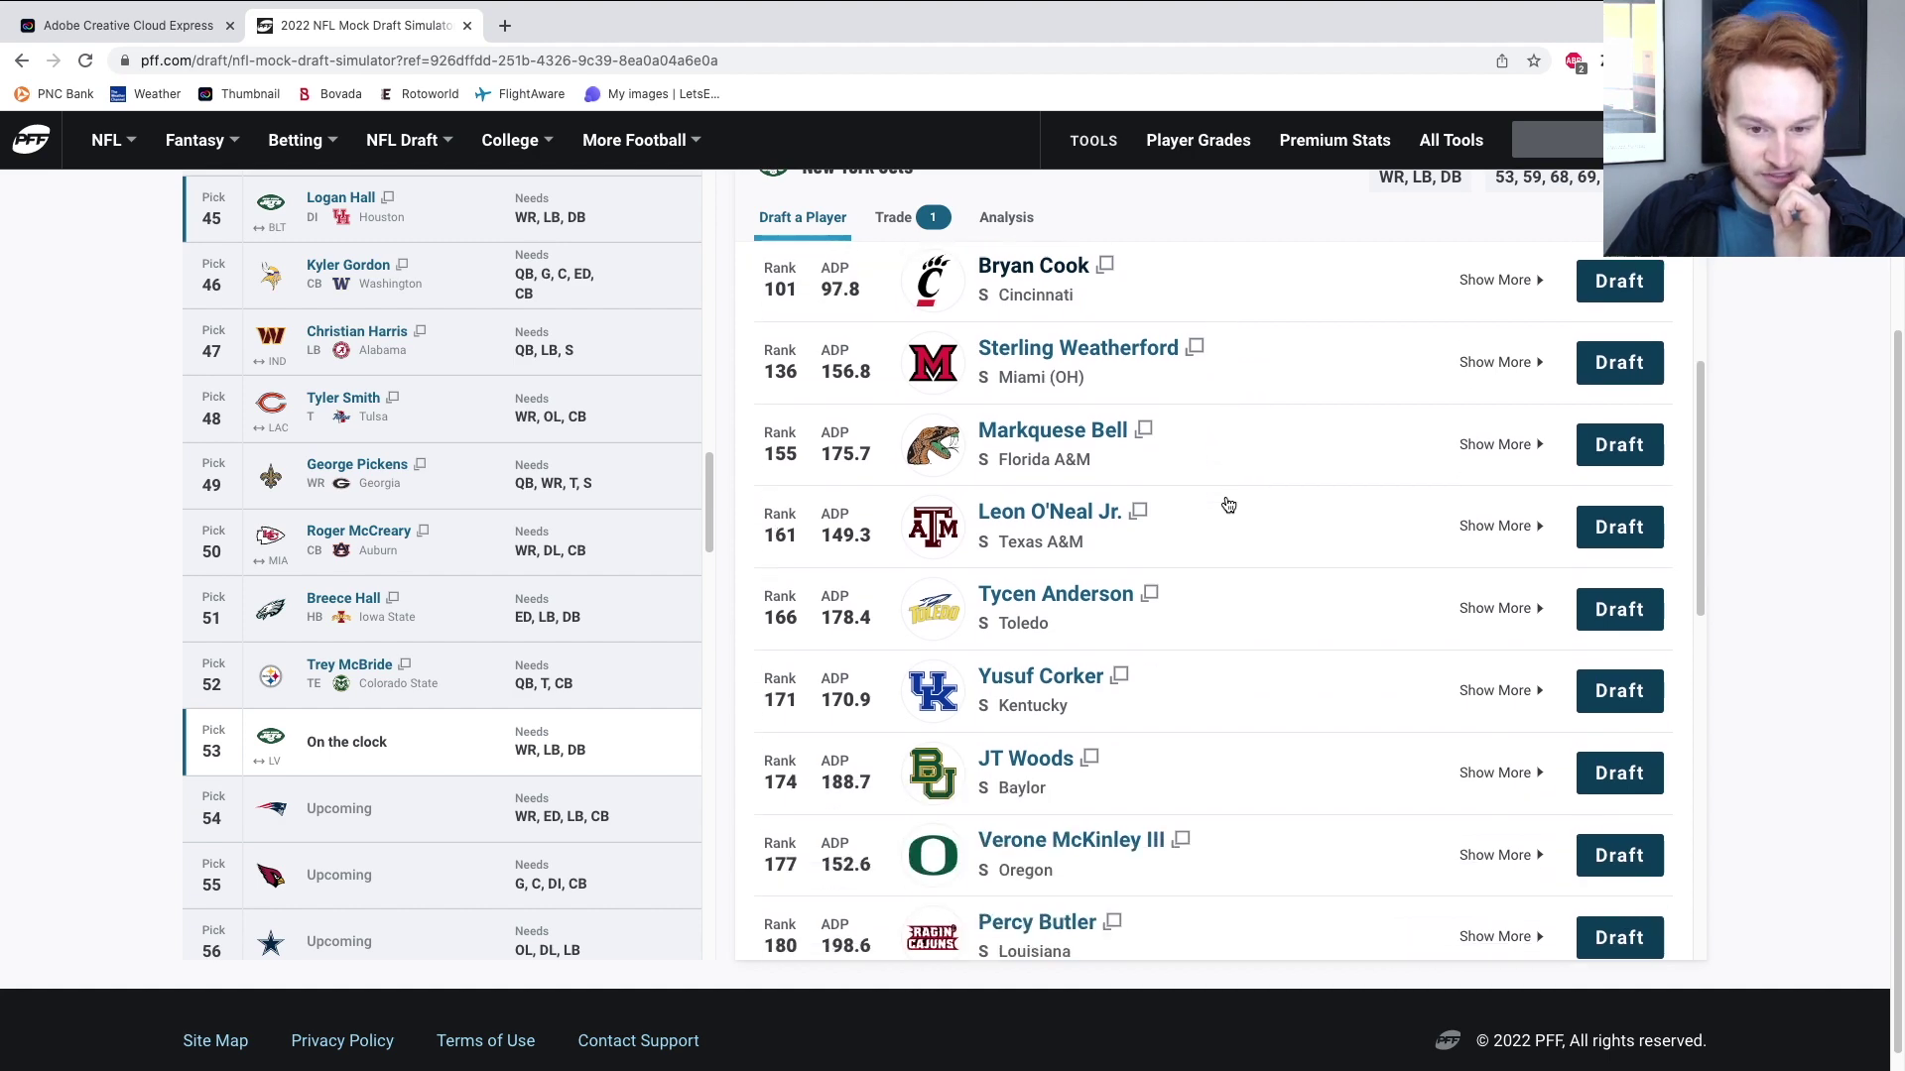
scroll(1229, 505, "down", 3)
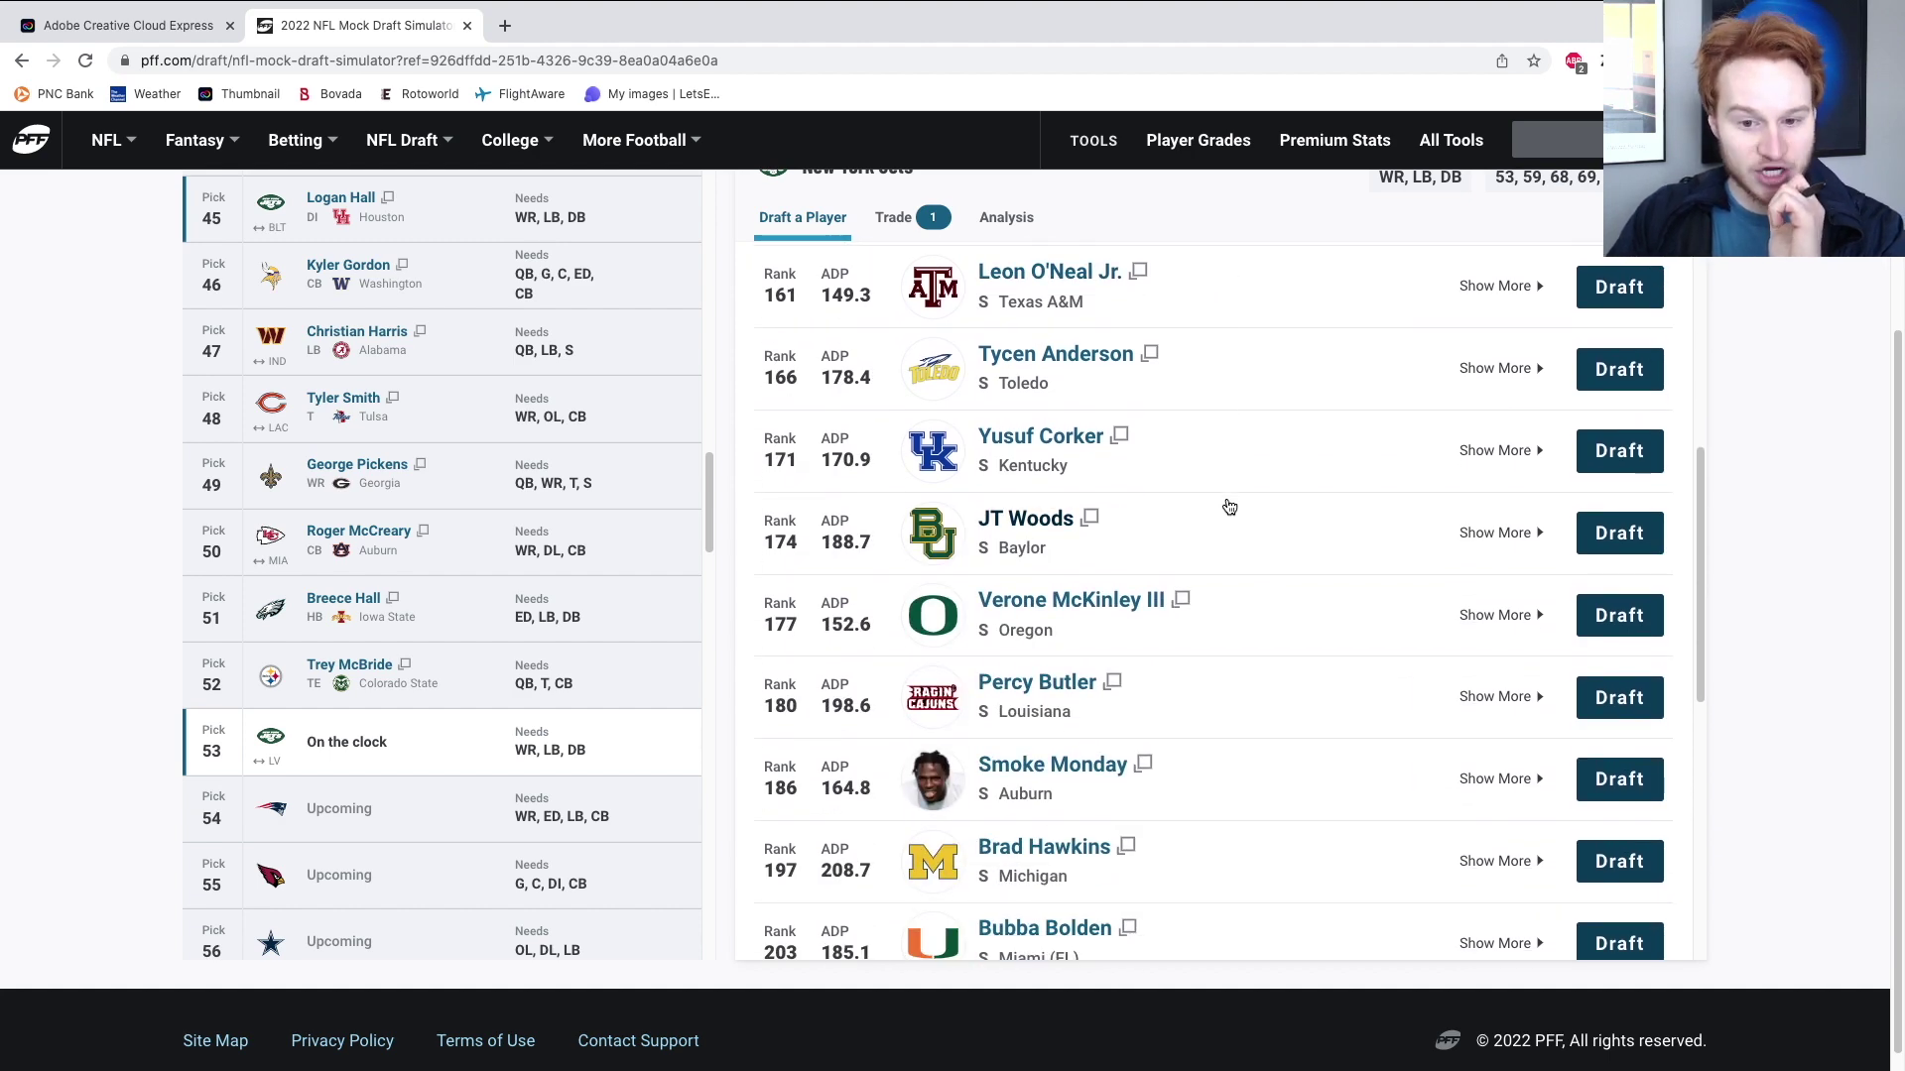
scroll(1228, 506, "up", 6)
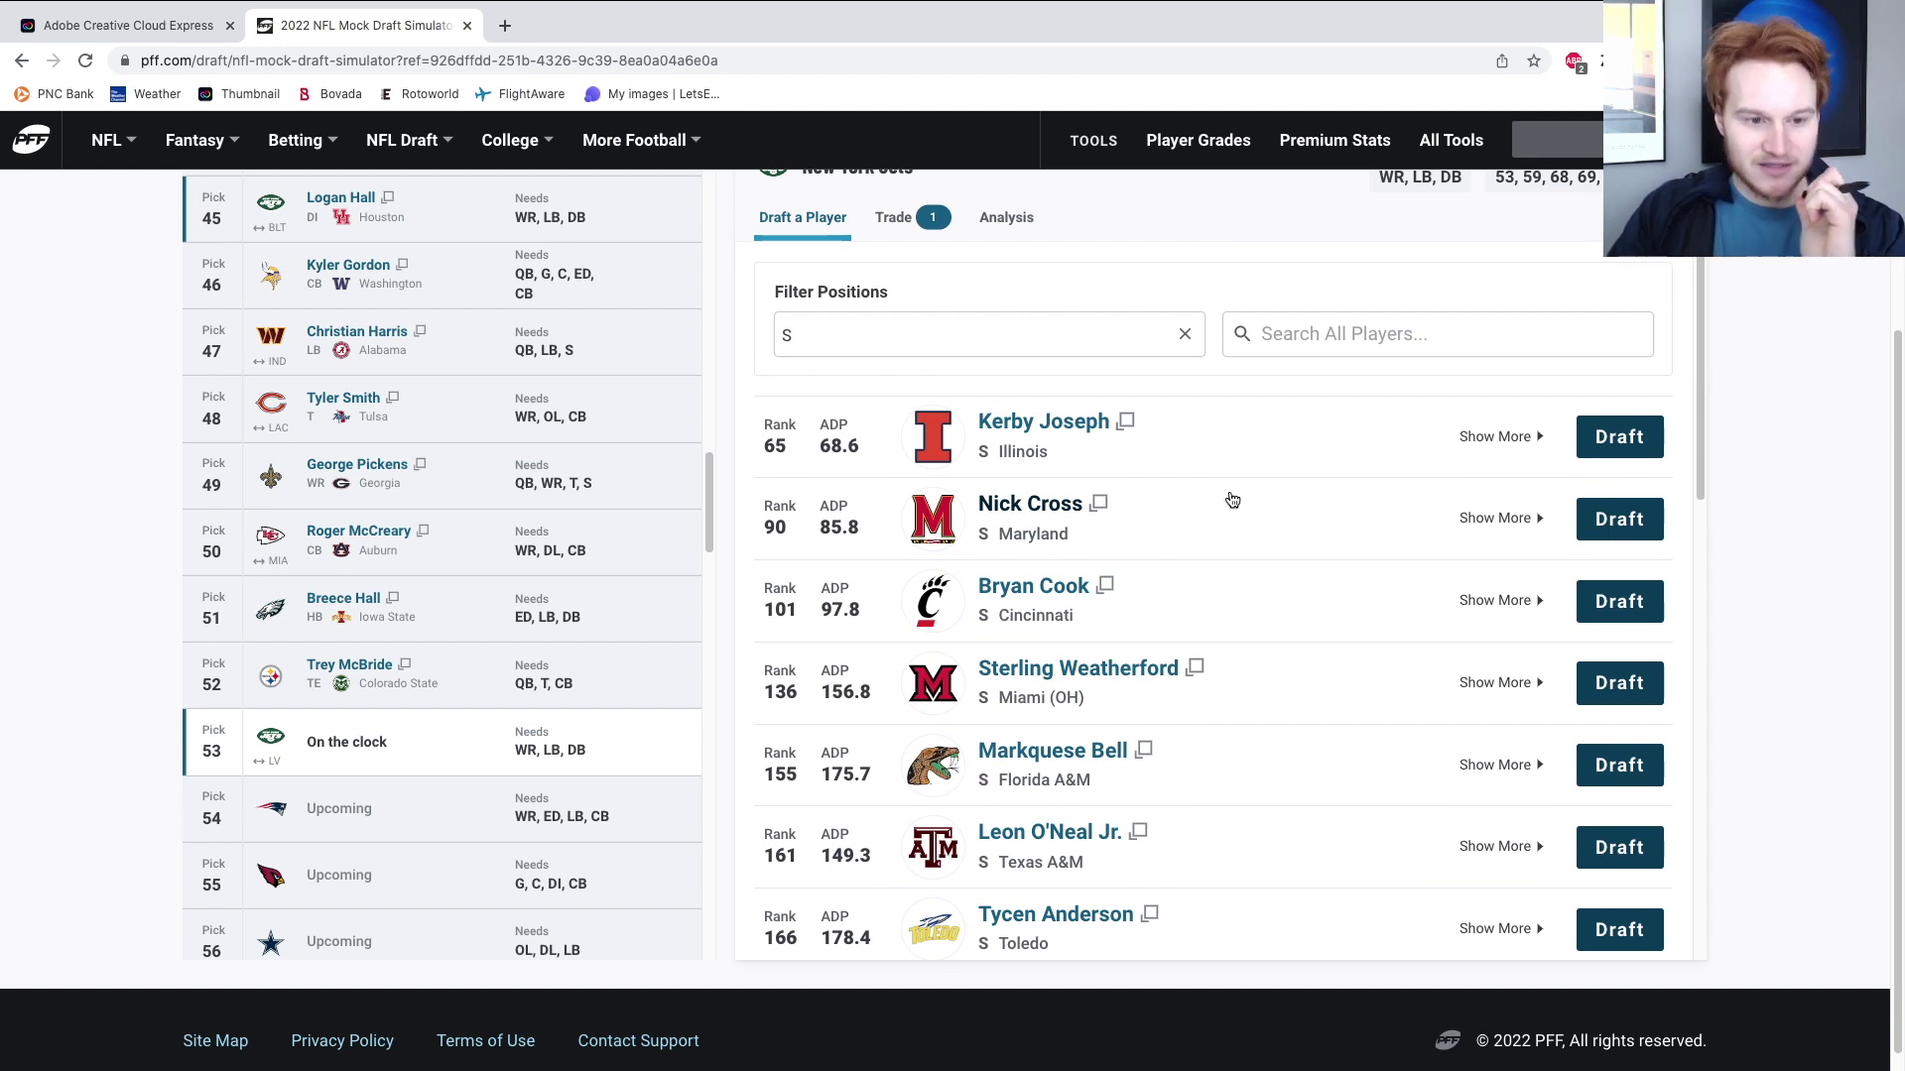
Draft Illinois safety Kerby Joseph from the safeties list with the Jets' pick 53.
left_click(1195, 342)
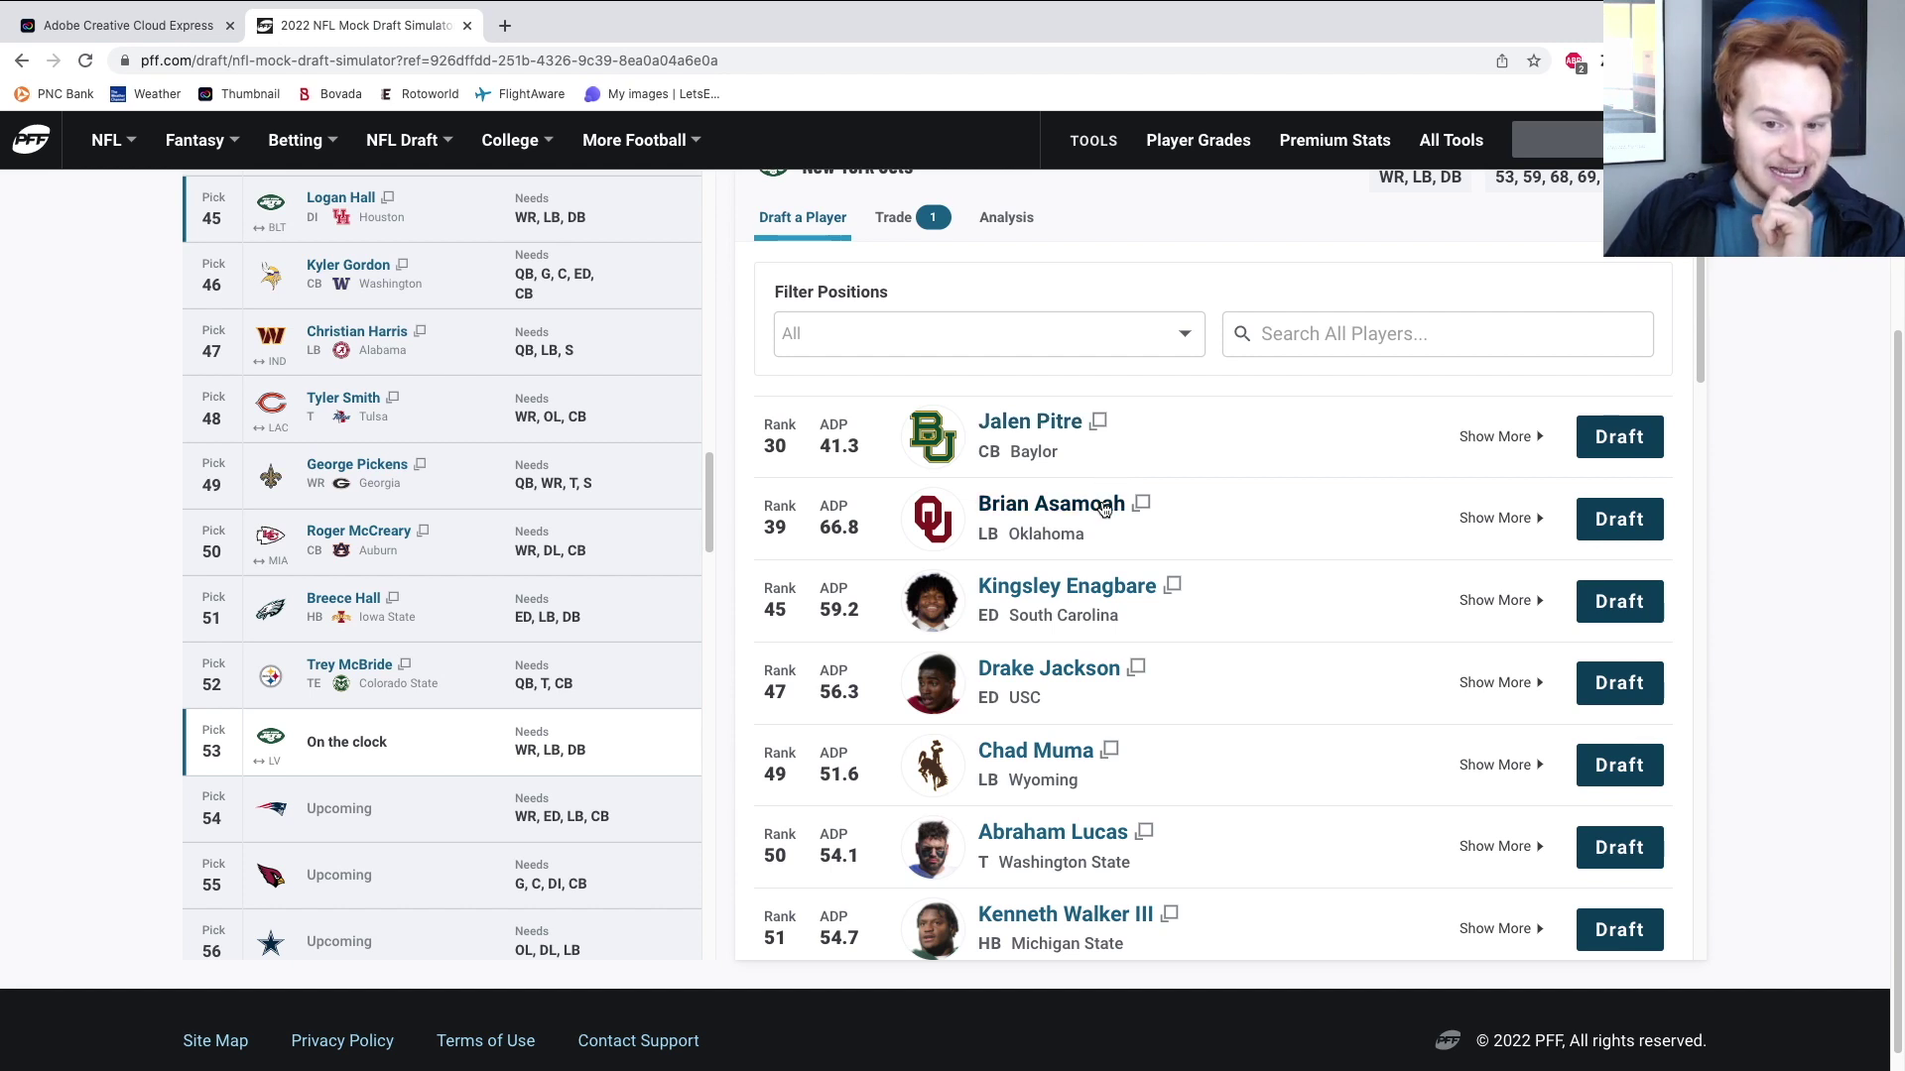
left_click(1177, 336)
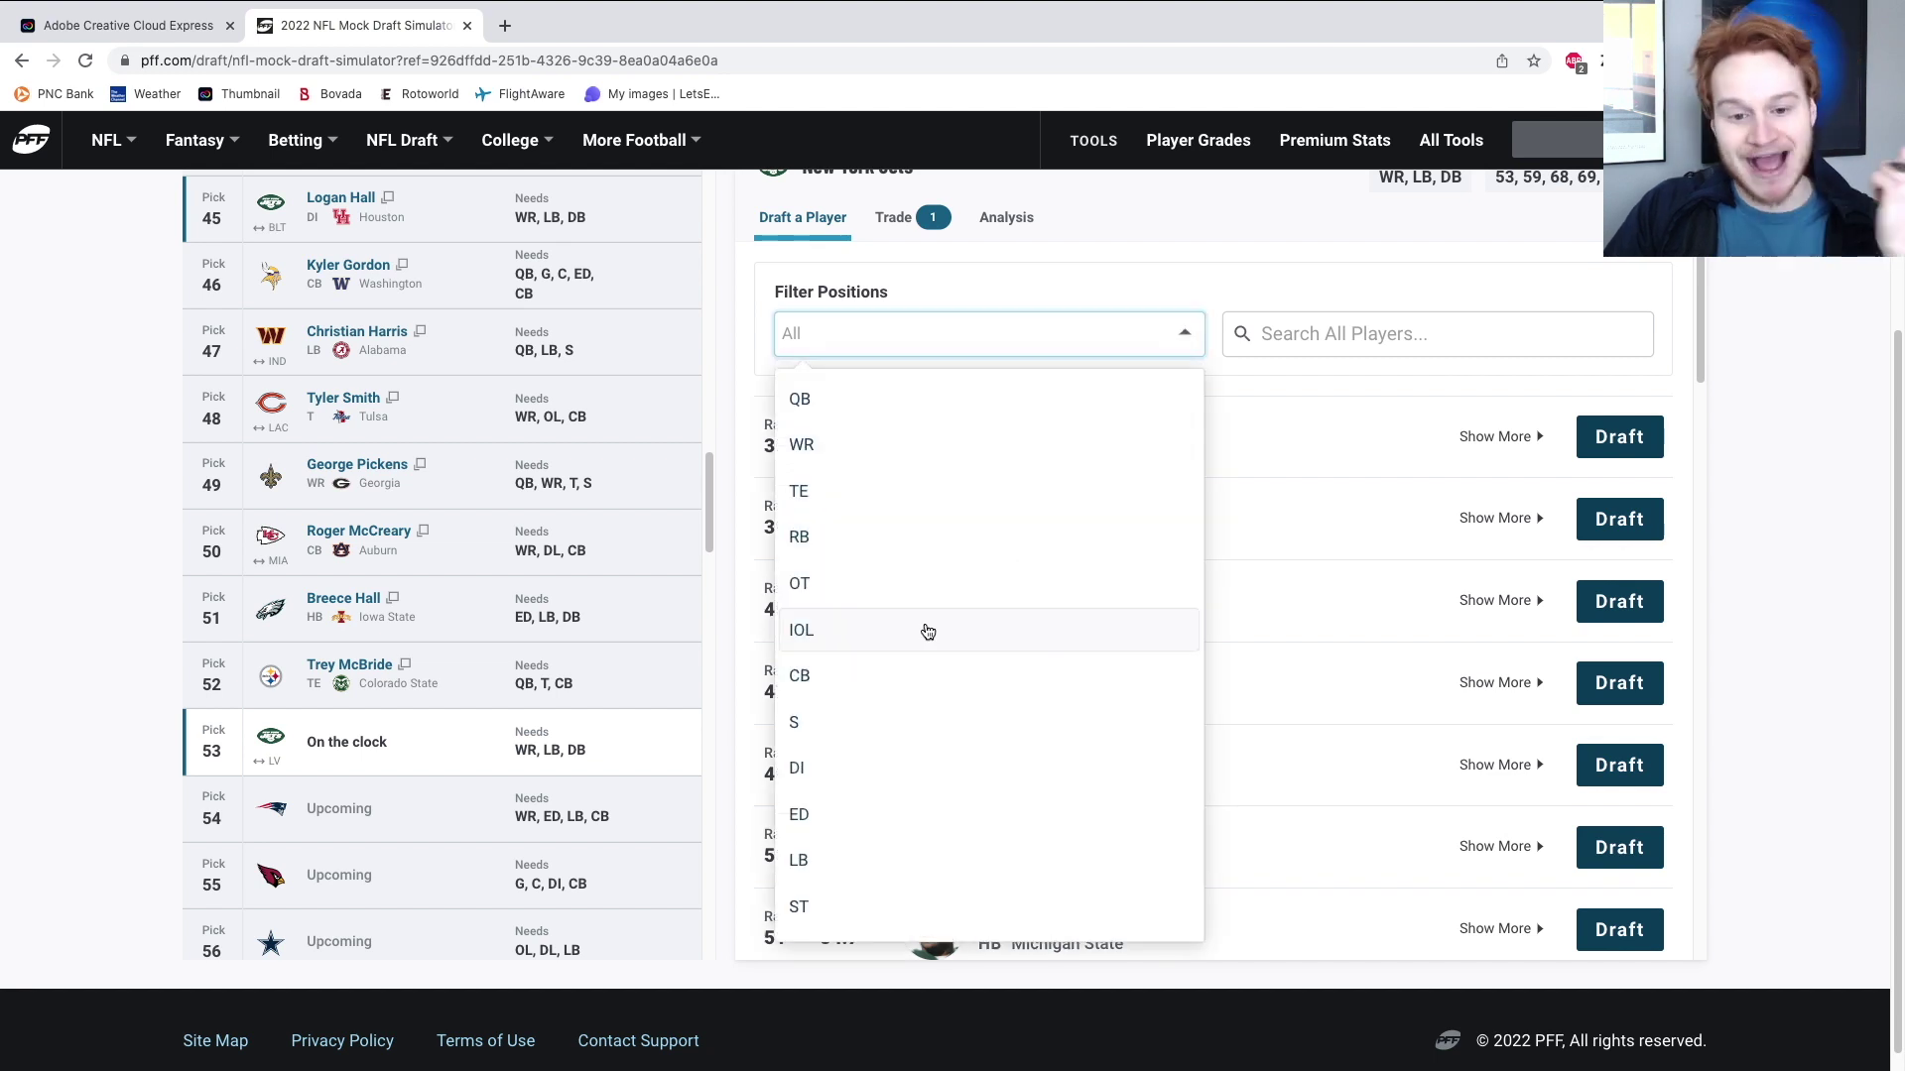
left_click(893, 736)
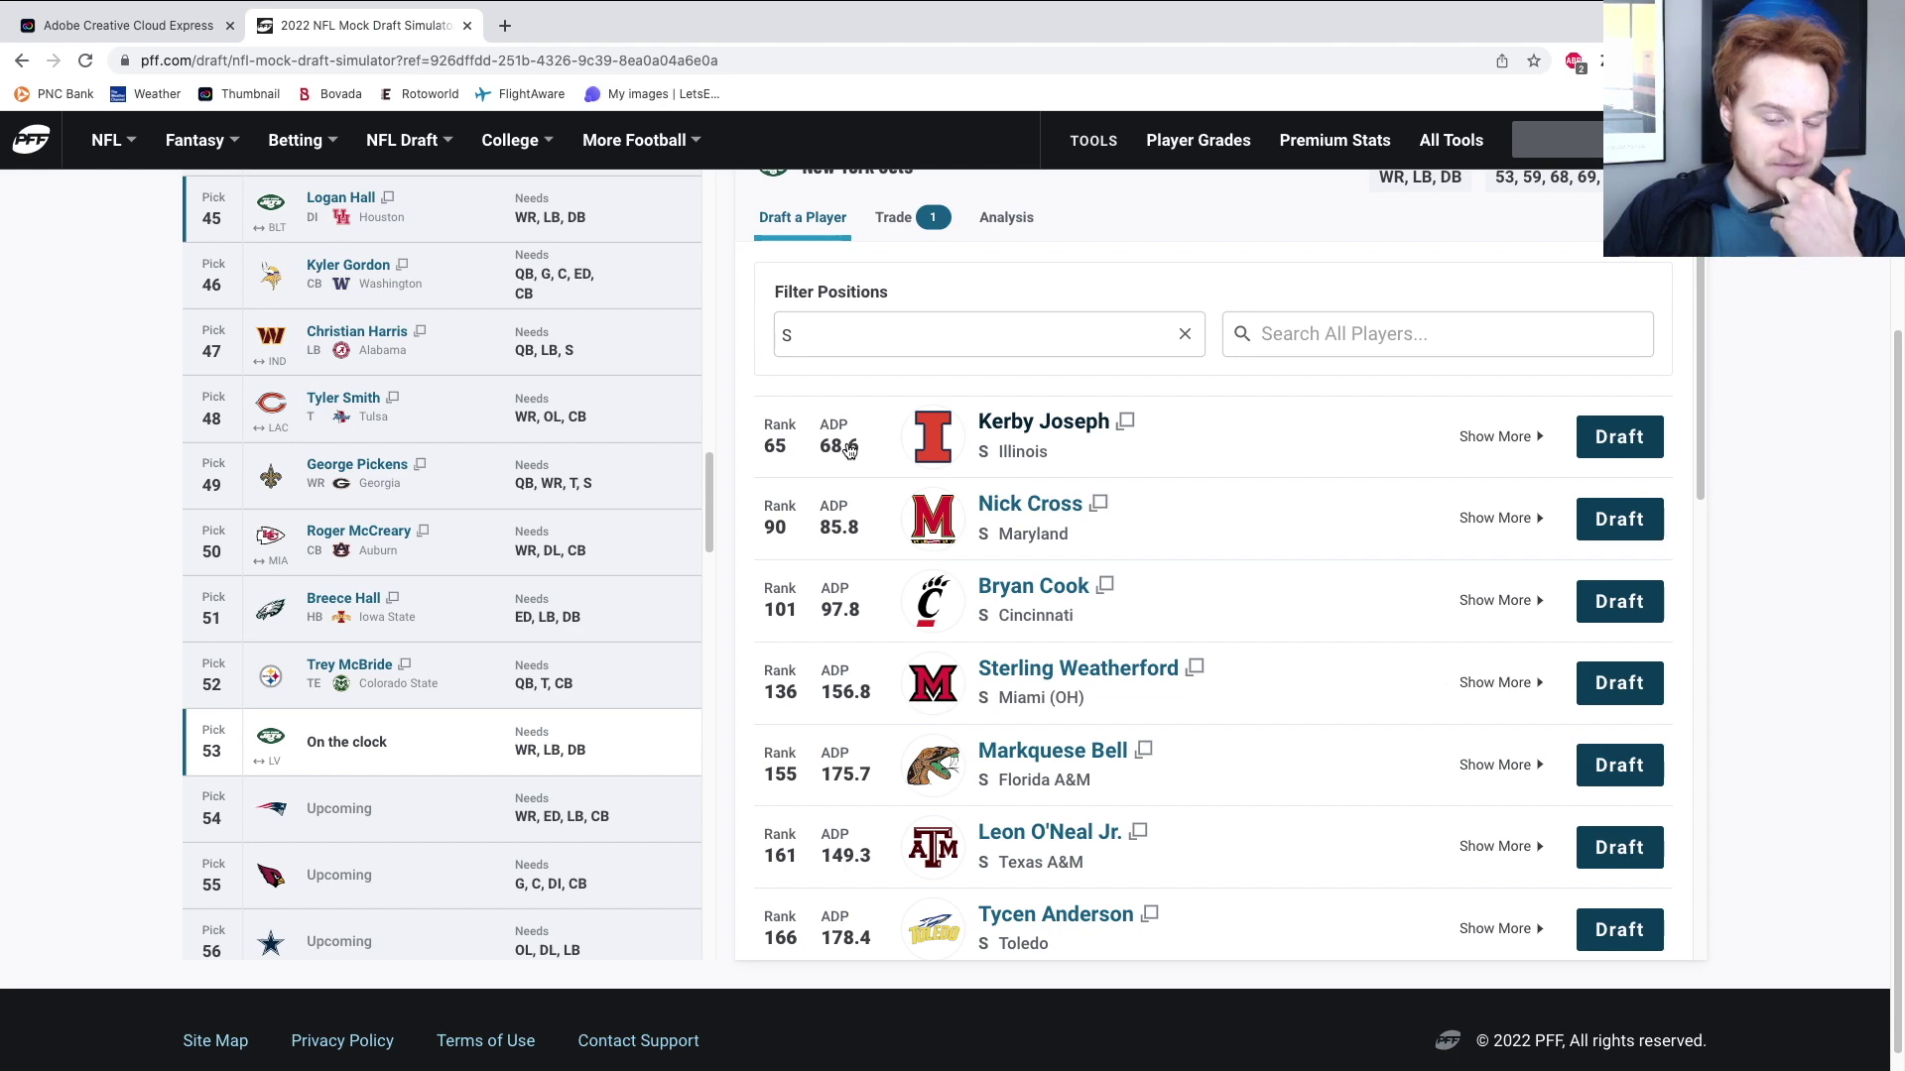
left_click(1603, 436)
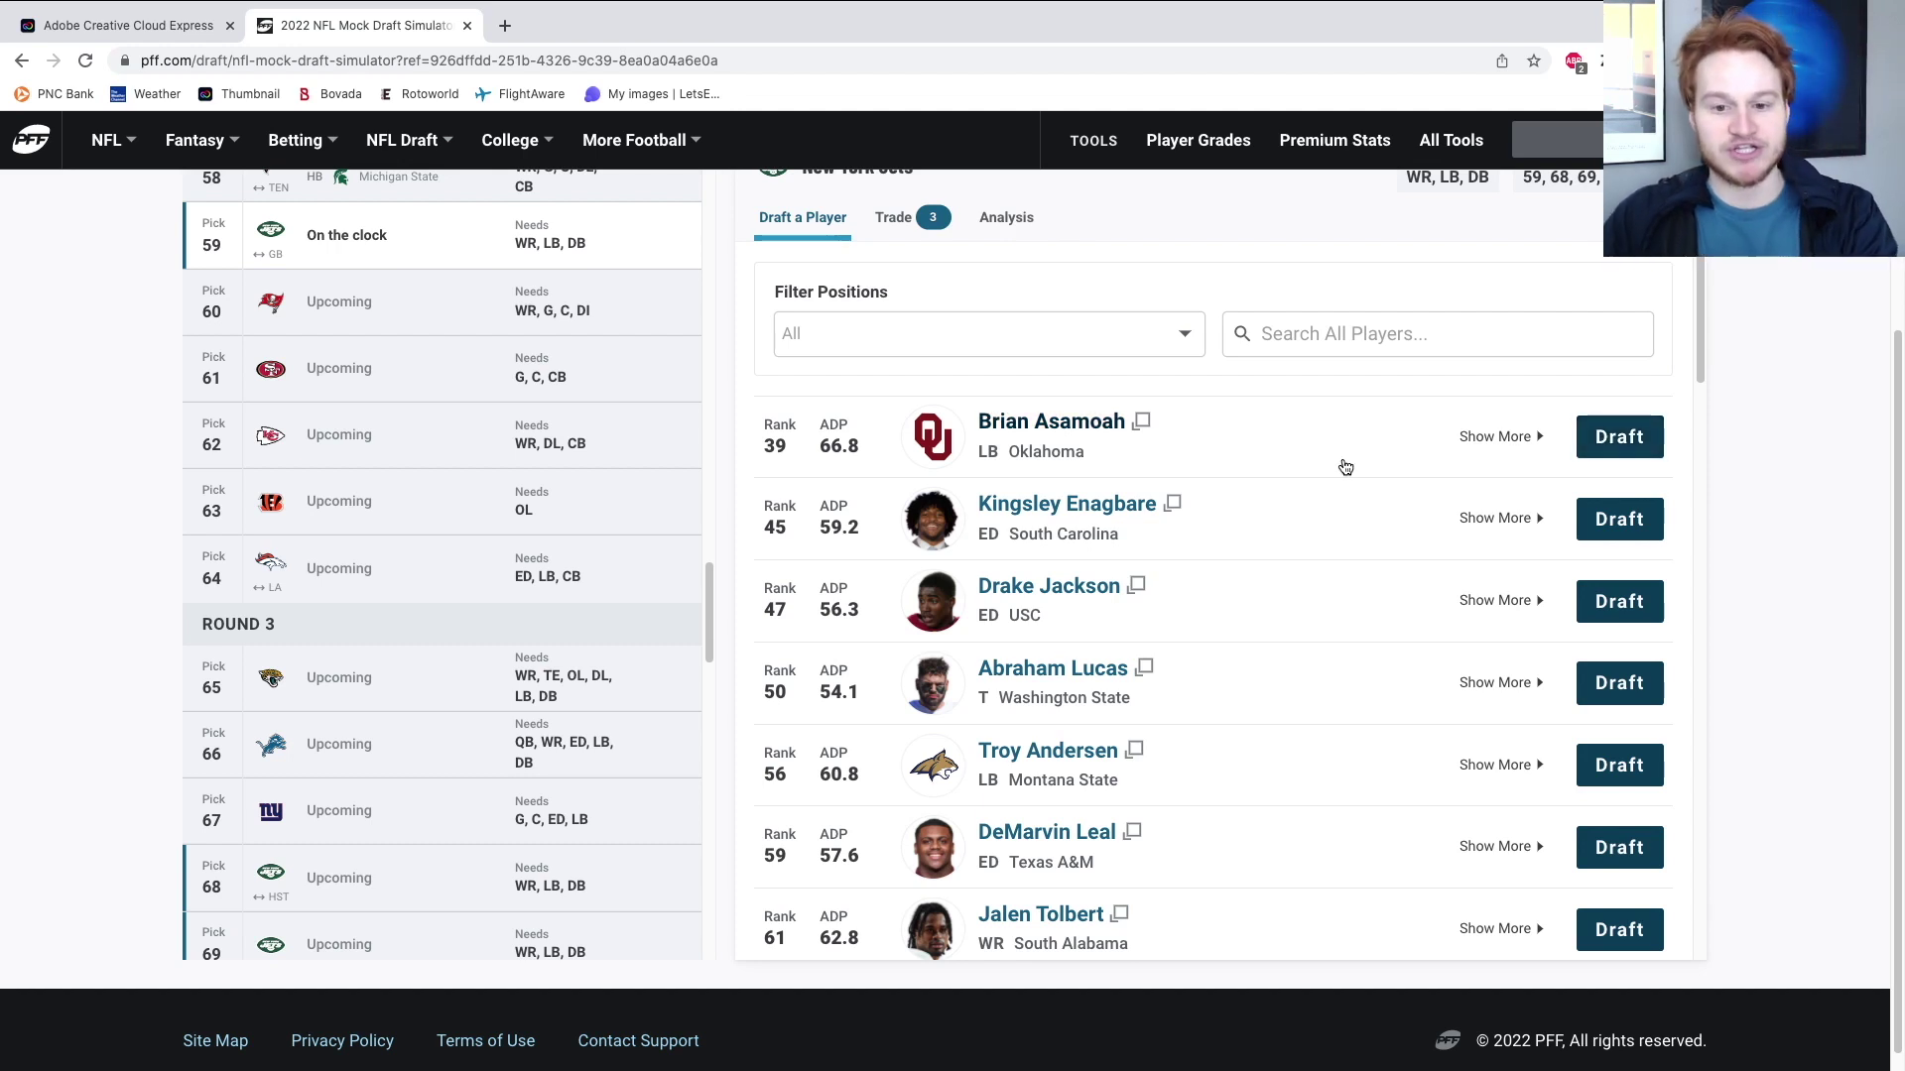
Examine the recent picks, the upcoming draft order and the available players of all positions for the Jets' pick 59.
scroll(273, 533, "up", 4)
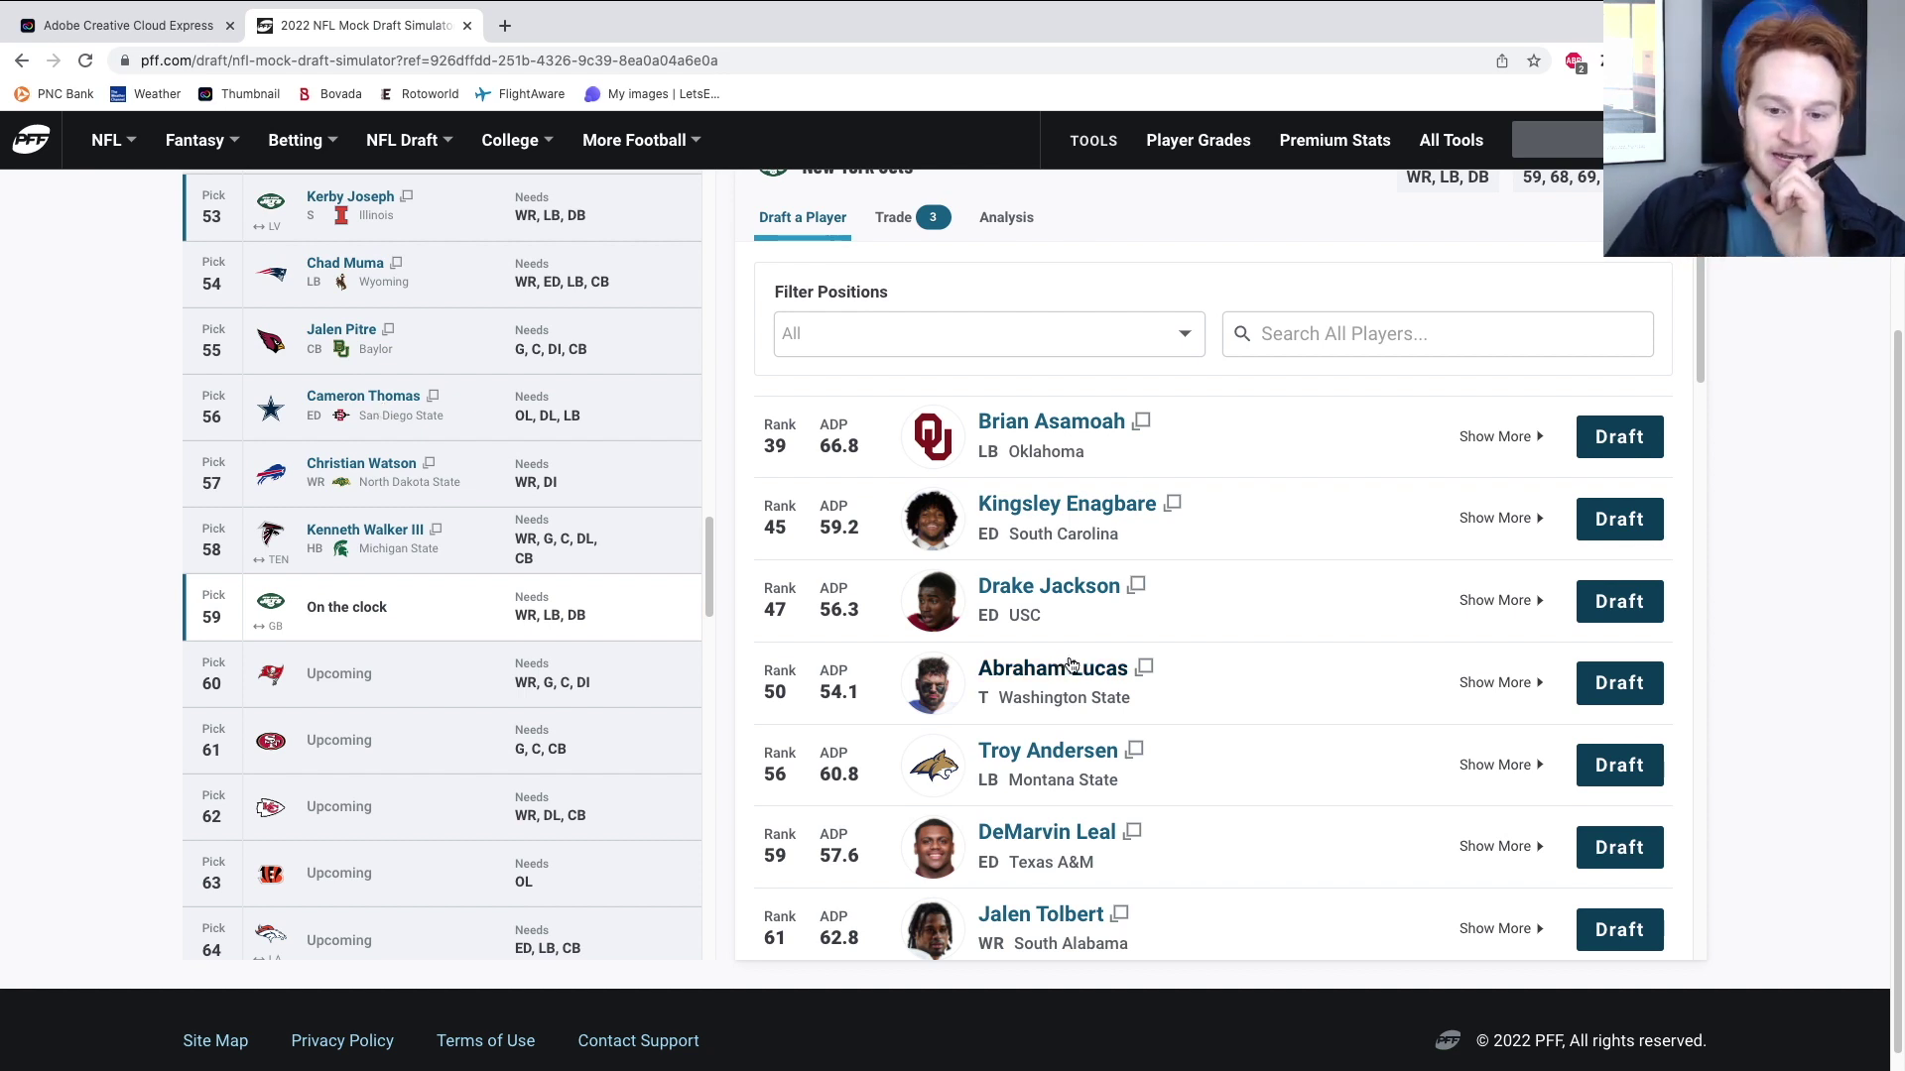
scroll(1082, 585, "down", 1)
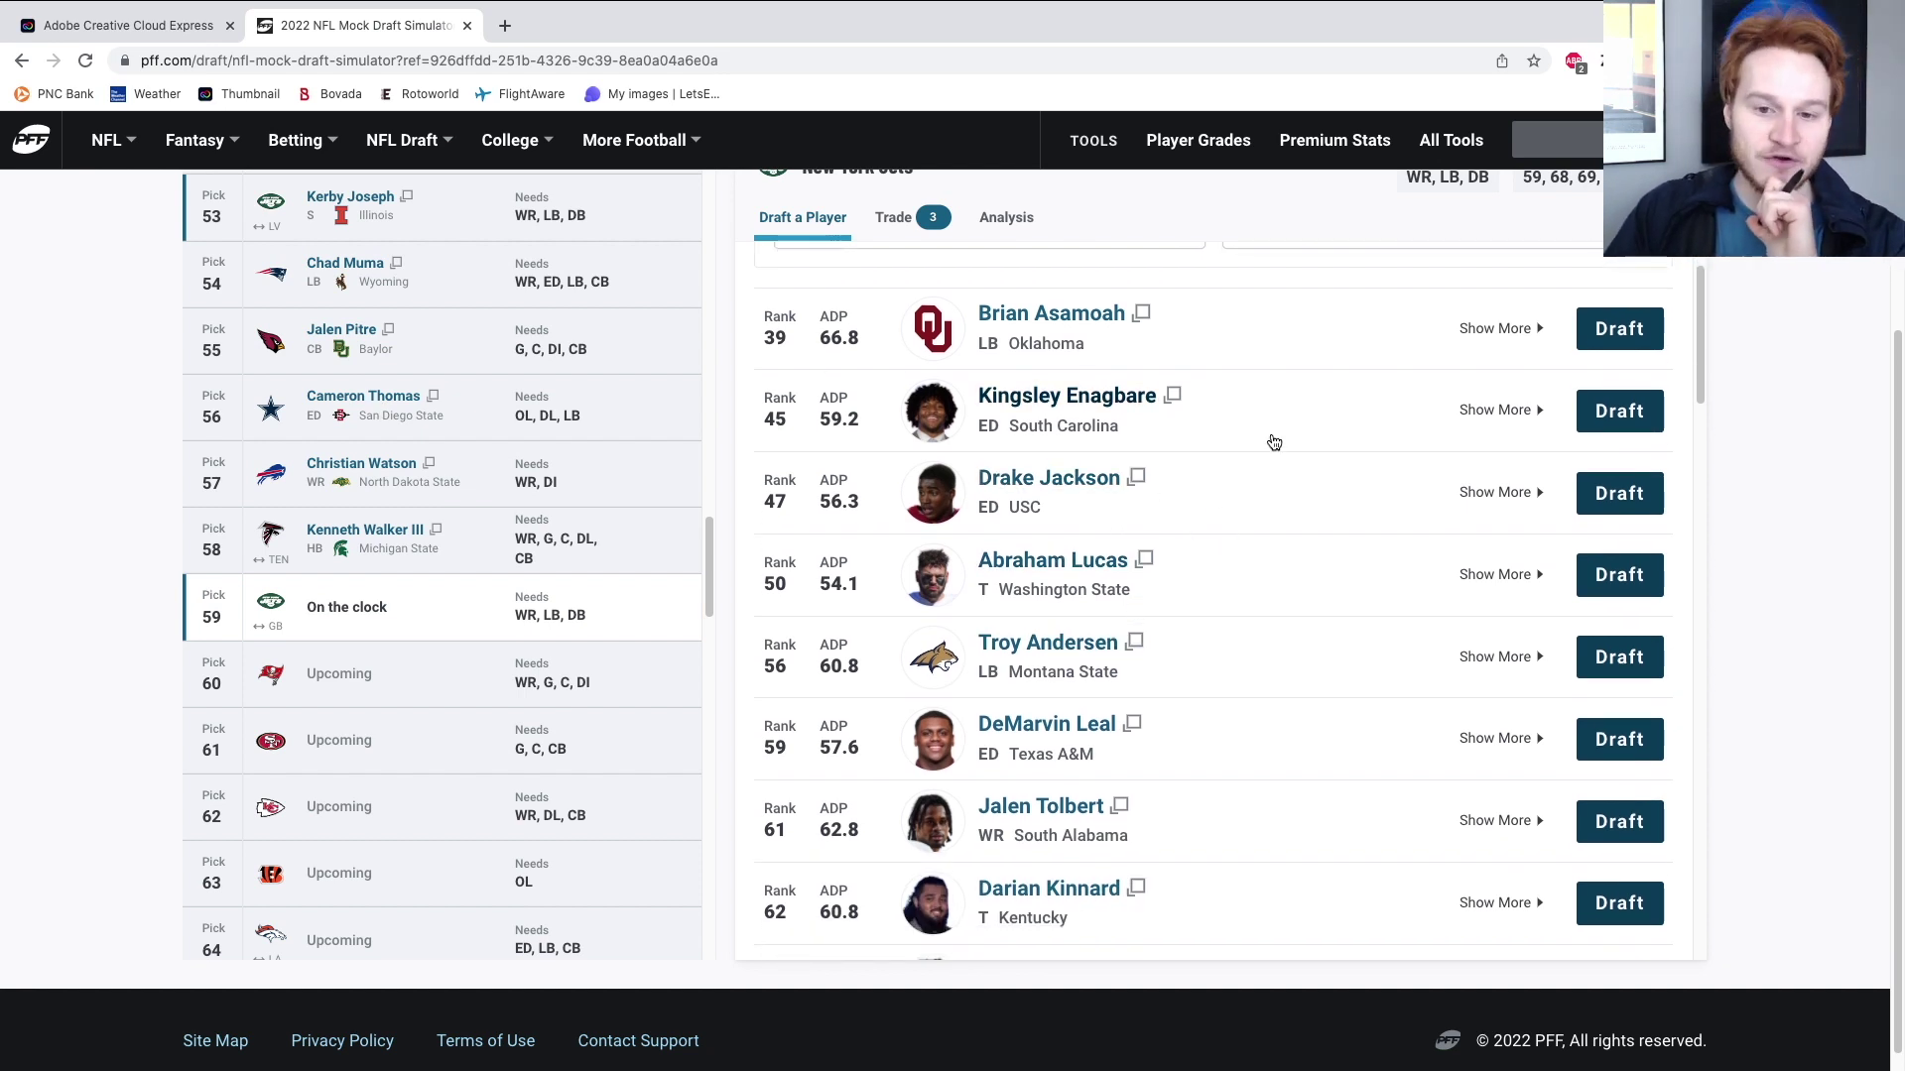
scroll(1267, 441, "up", 1)
scroll(1273, 450, "down", 3)
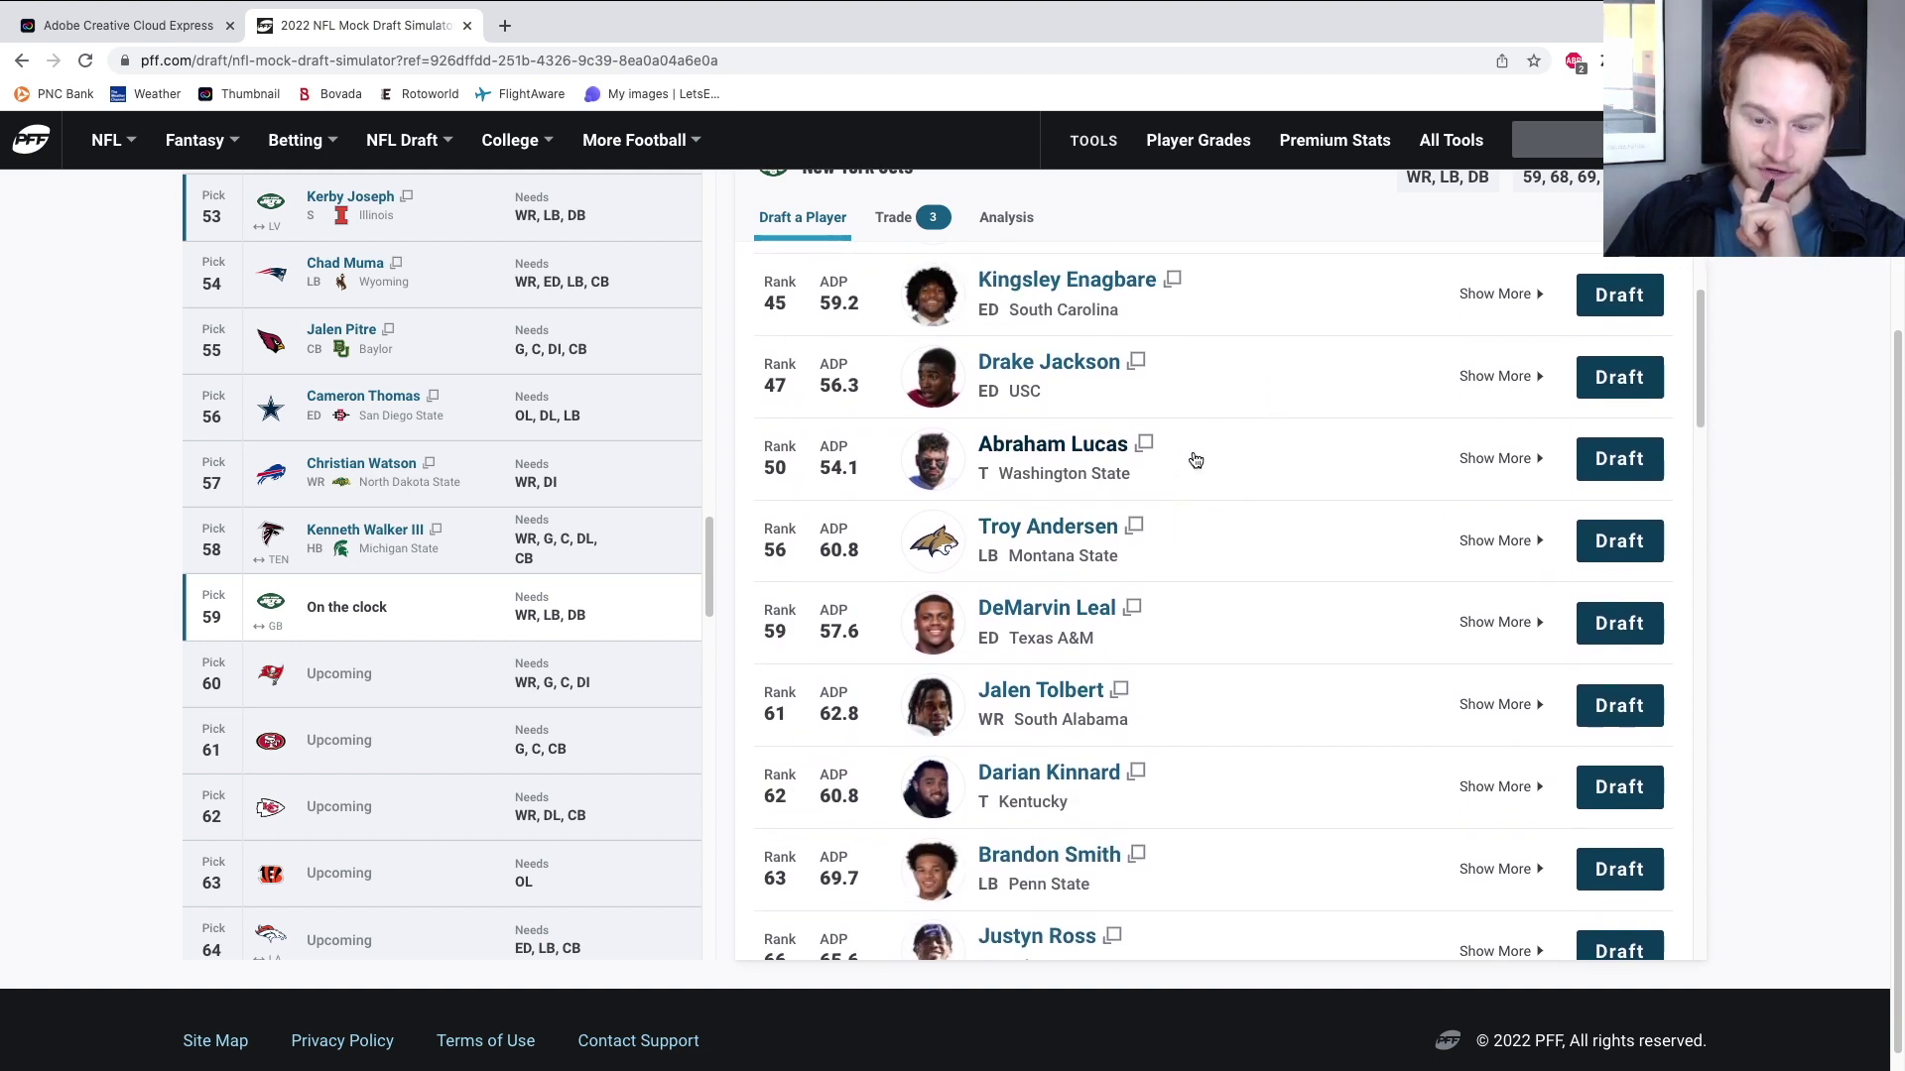
scroll(1196, 459, "up", 1)
scroll(1164, 557, "up", 1)
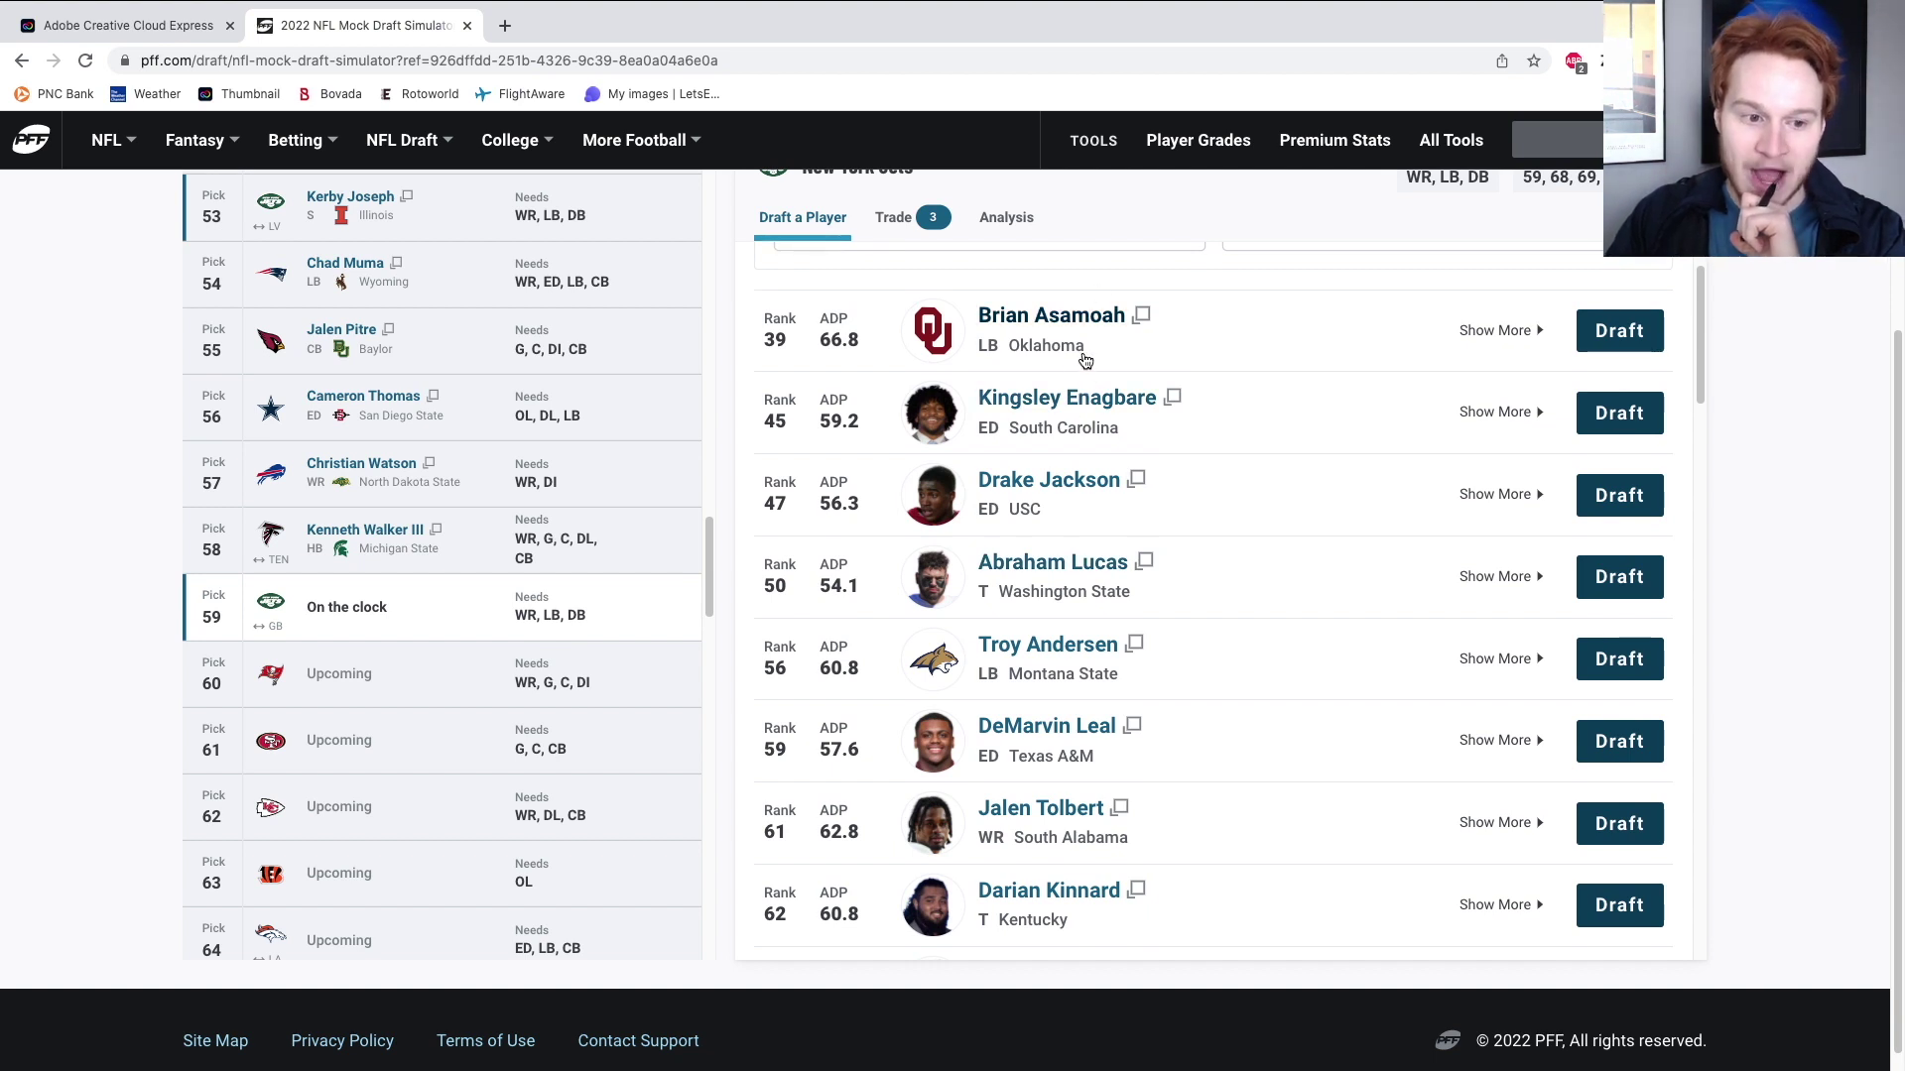
scroll(555, 635, "down", 3)
scroll(576, 617, "down", 2)
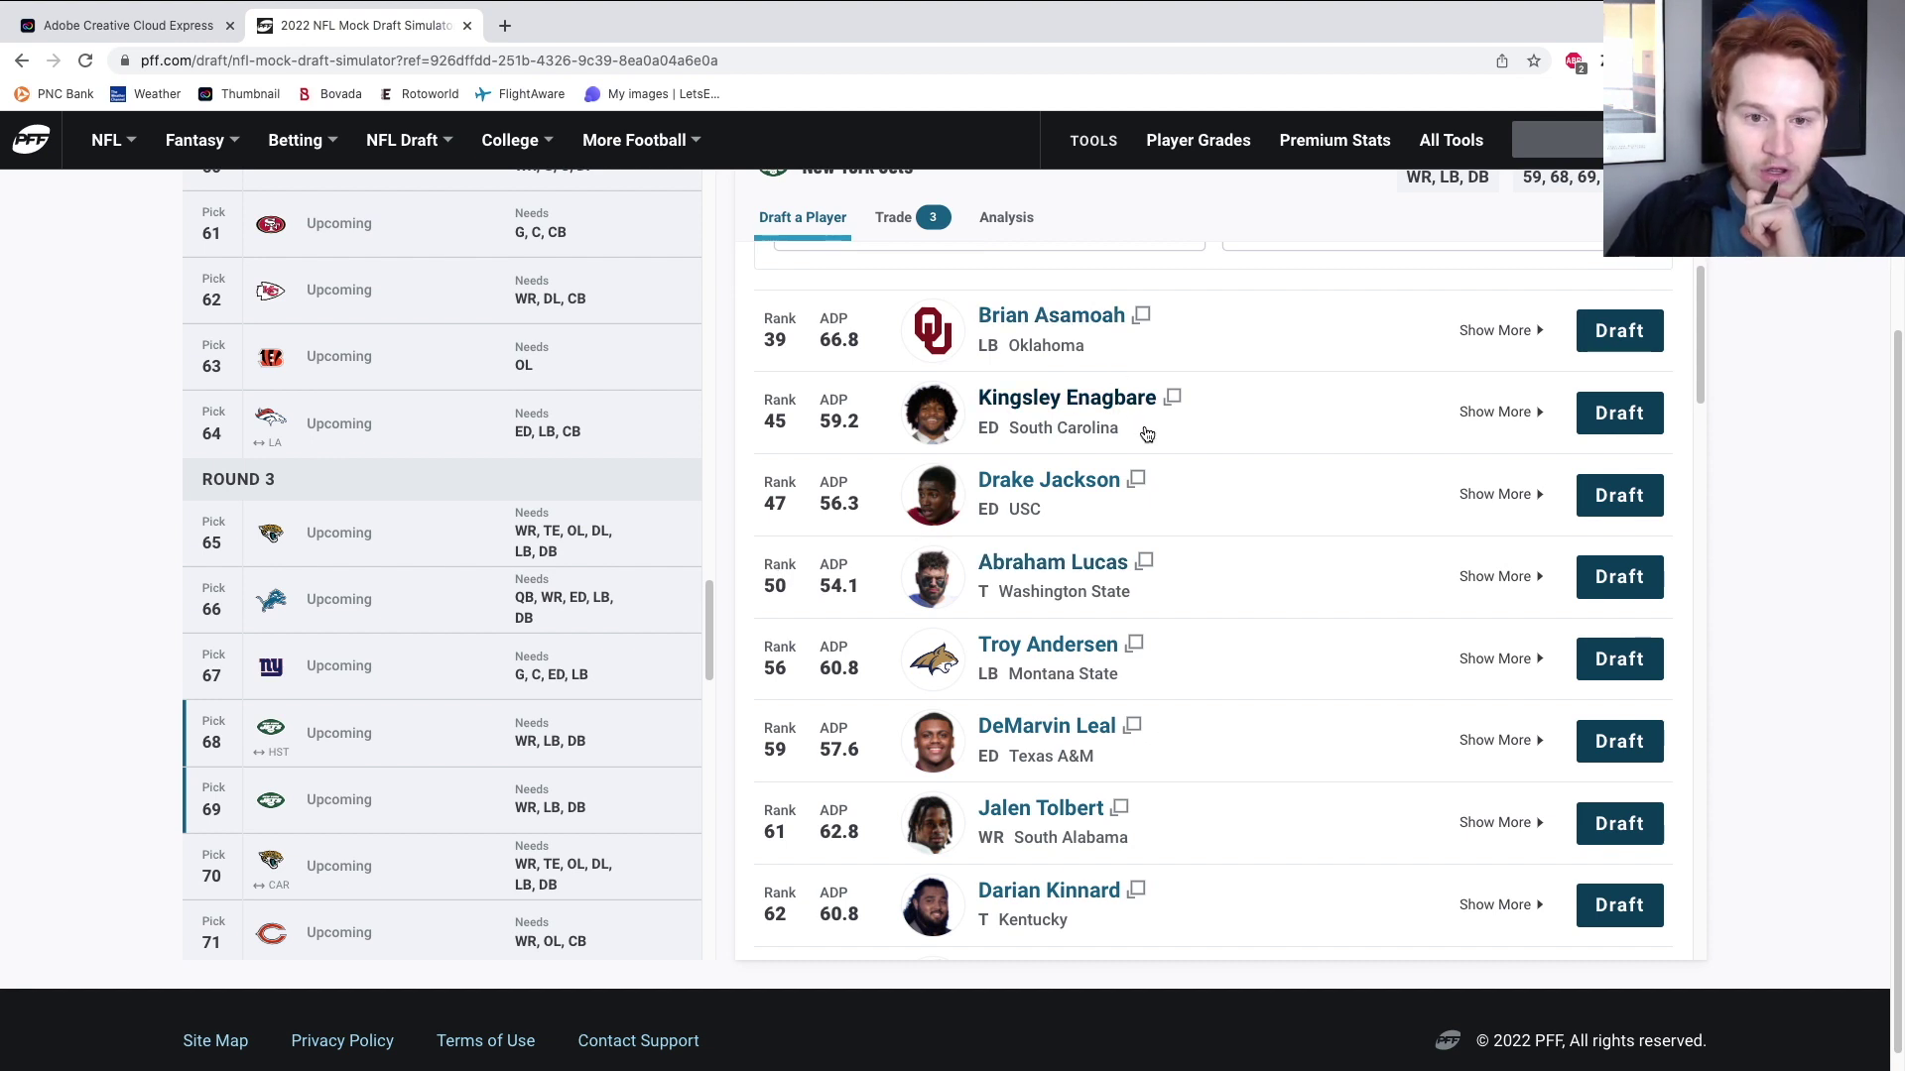
scroll(1141, 436, "down", 2)
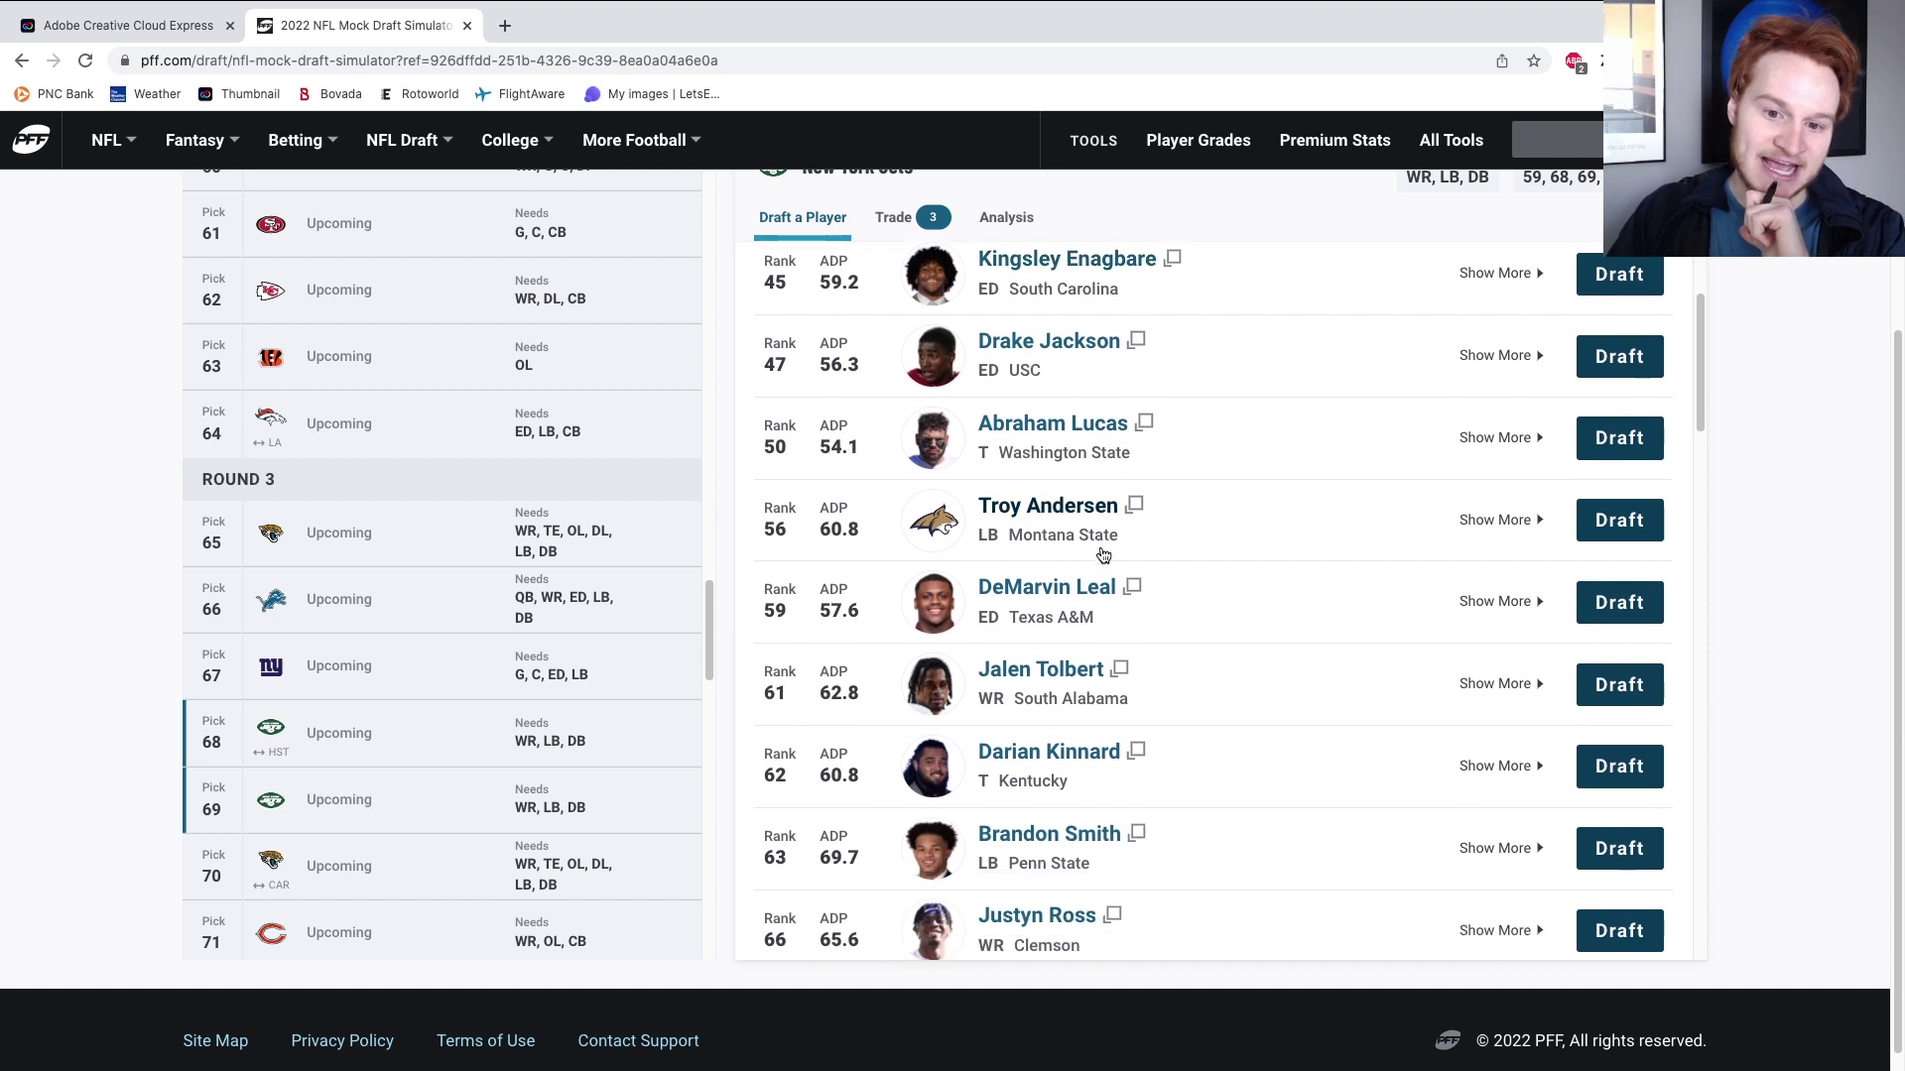
scroll(1106, 521, "up", 2)
scroll(1091, 377, "up", 2)
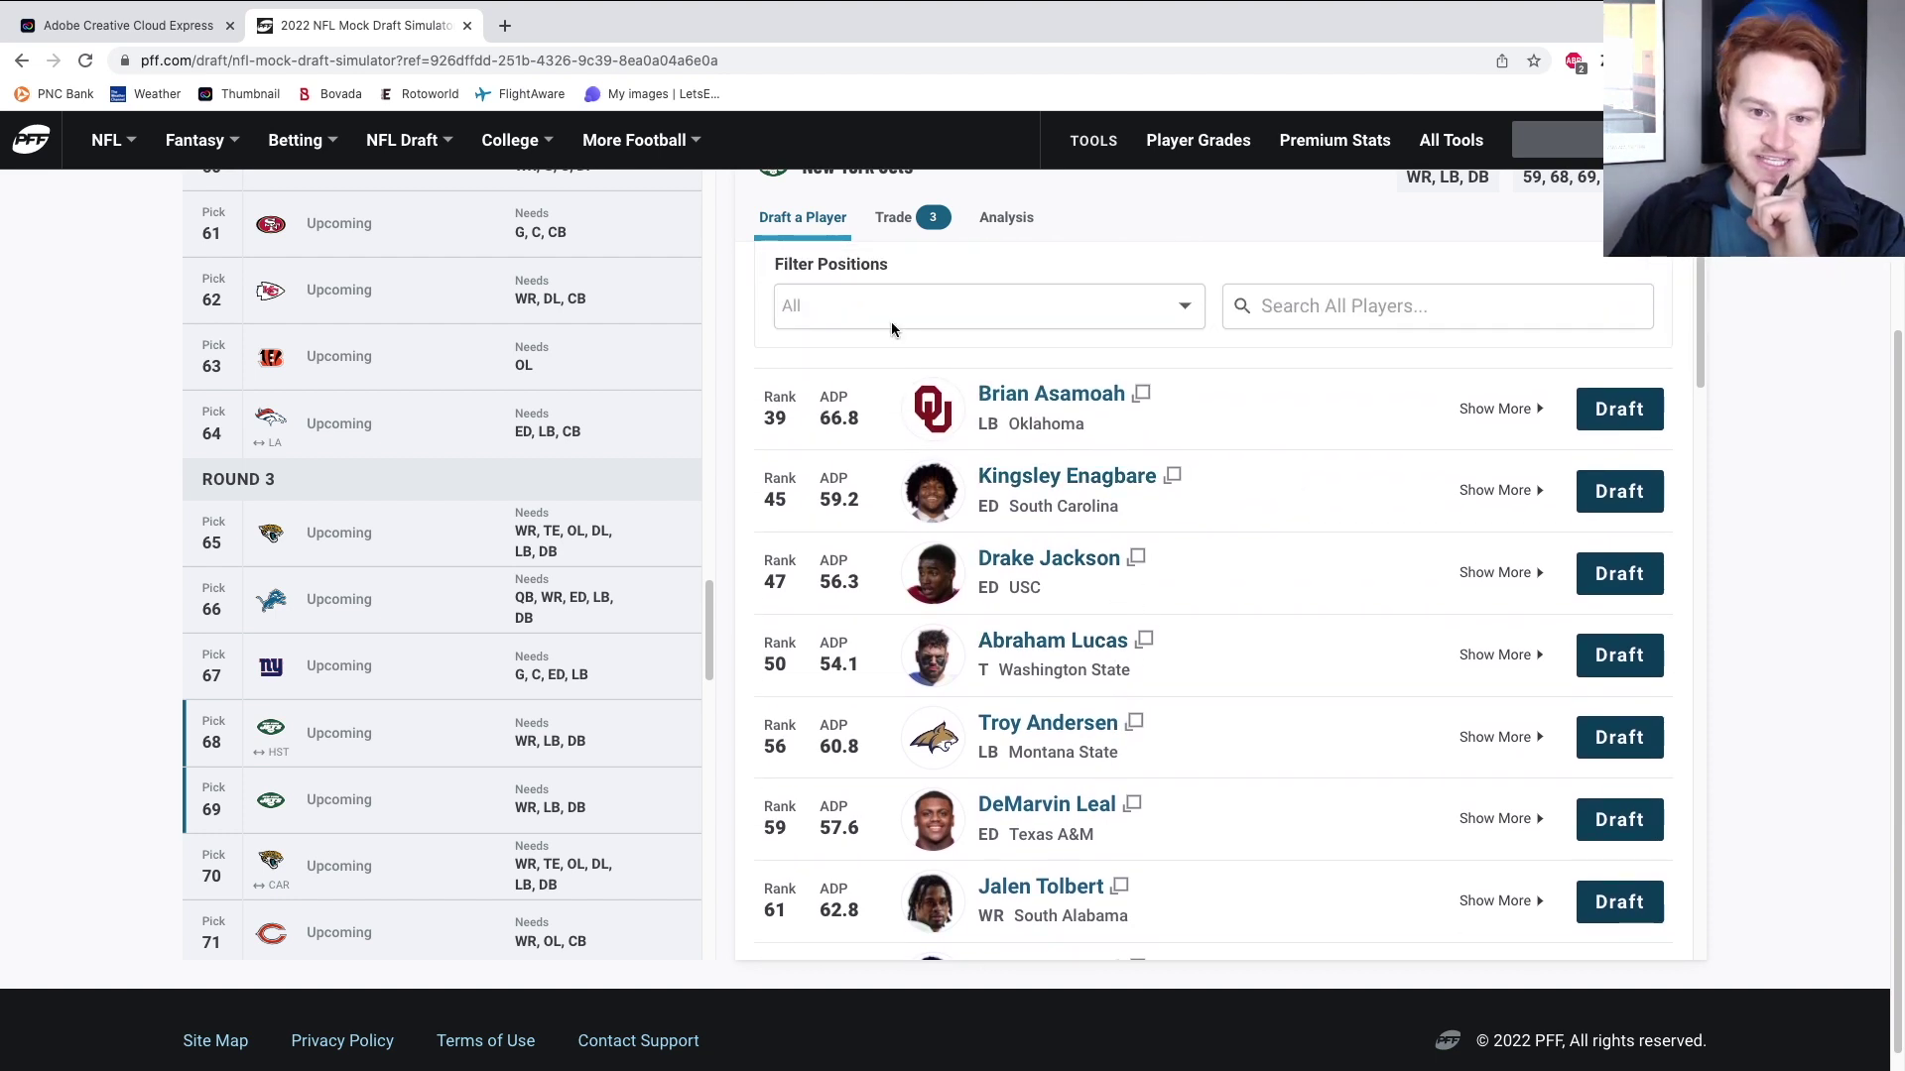
Check the trade screen for the Jets' tradable picks at pick 59 and return to the player list.
left_click(897, 218)
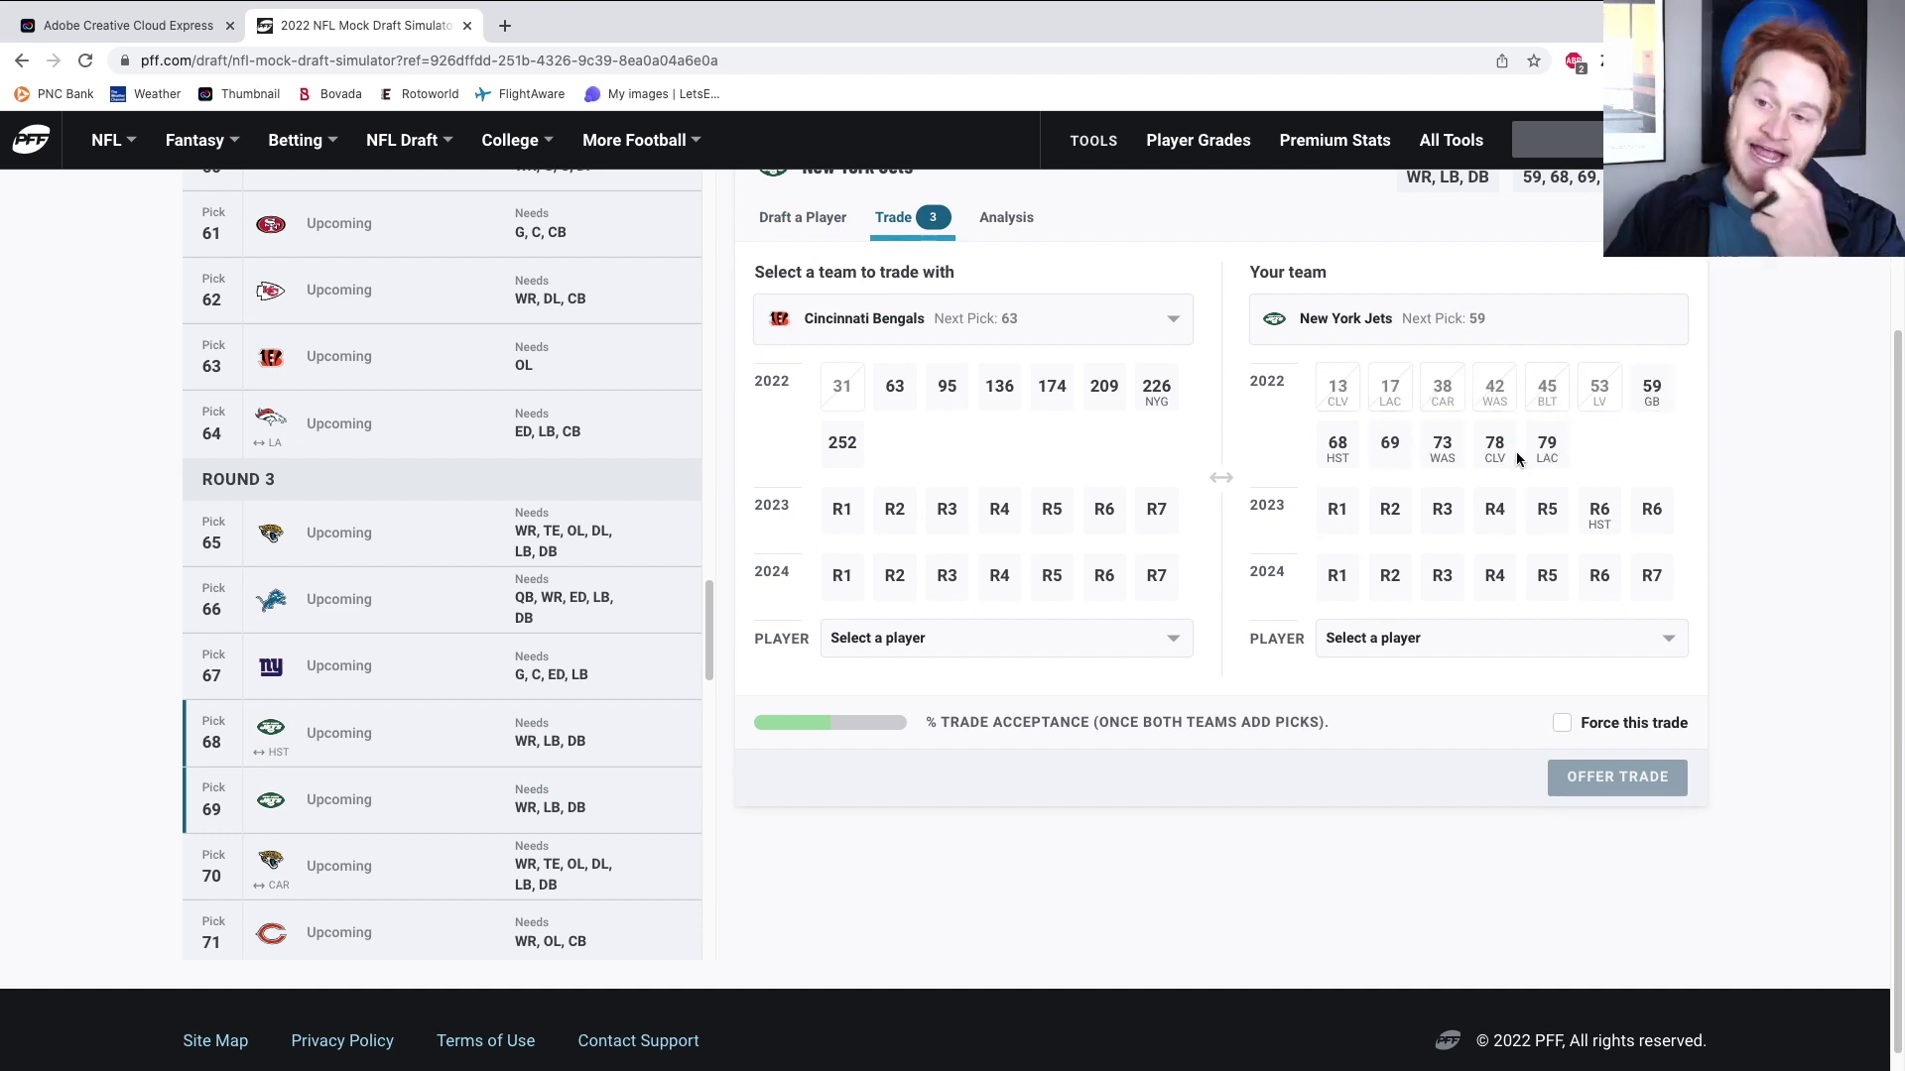
scroll(1474, 357, "up", 2)
left_click(802, 395)
Draft Oklahoma linebacker Brian Asamoah with the Jets' pick 59.
scroll(1215, 414, "down", 2)
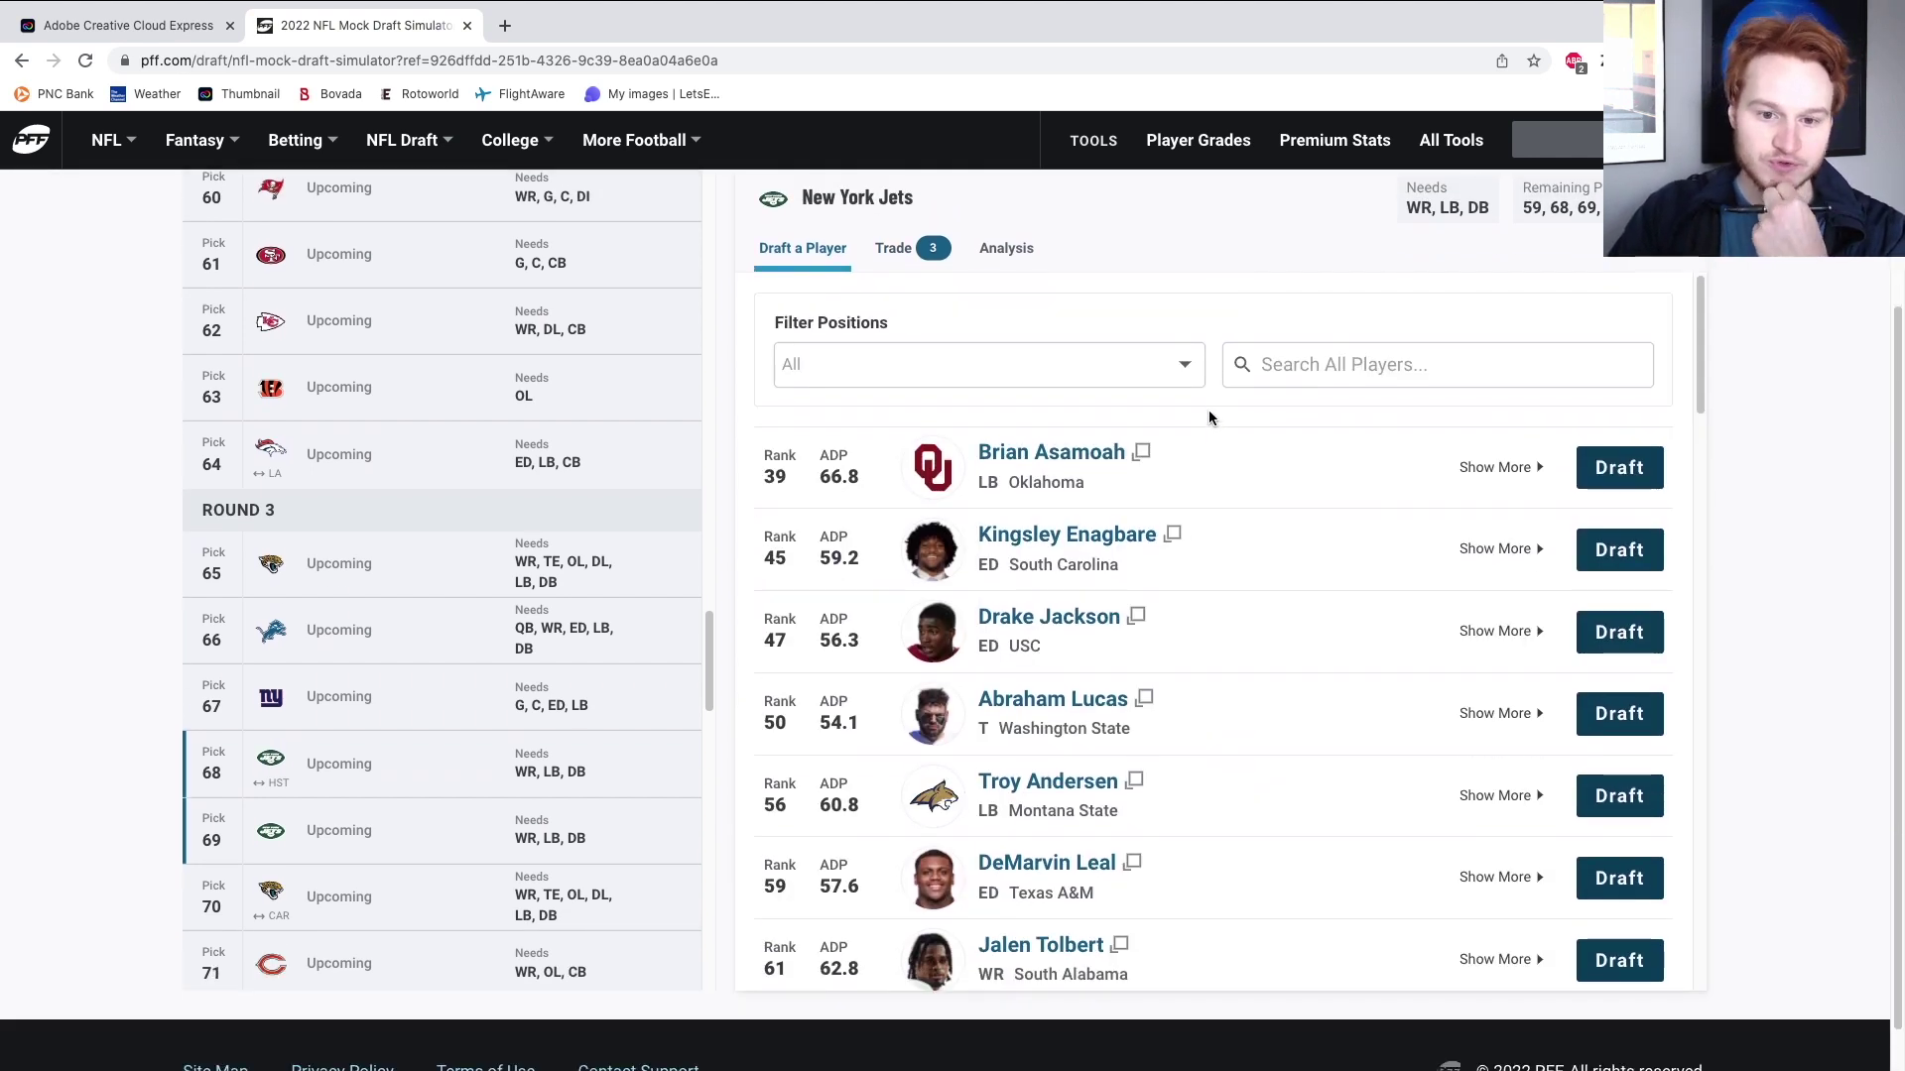
scroll(1201, 436, "down", 2)
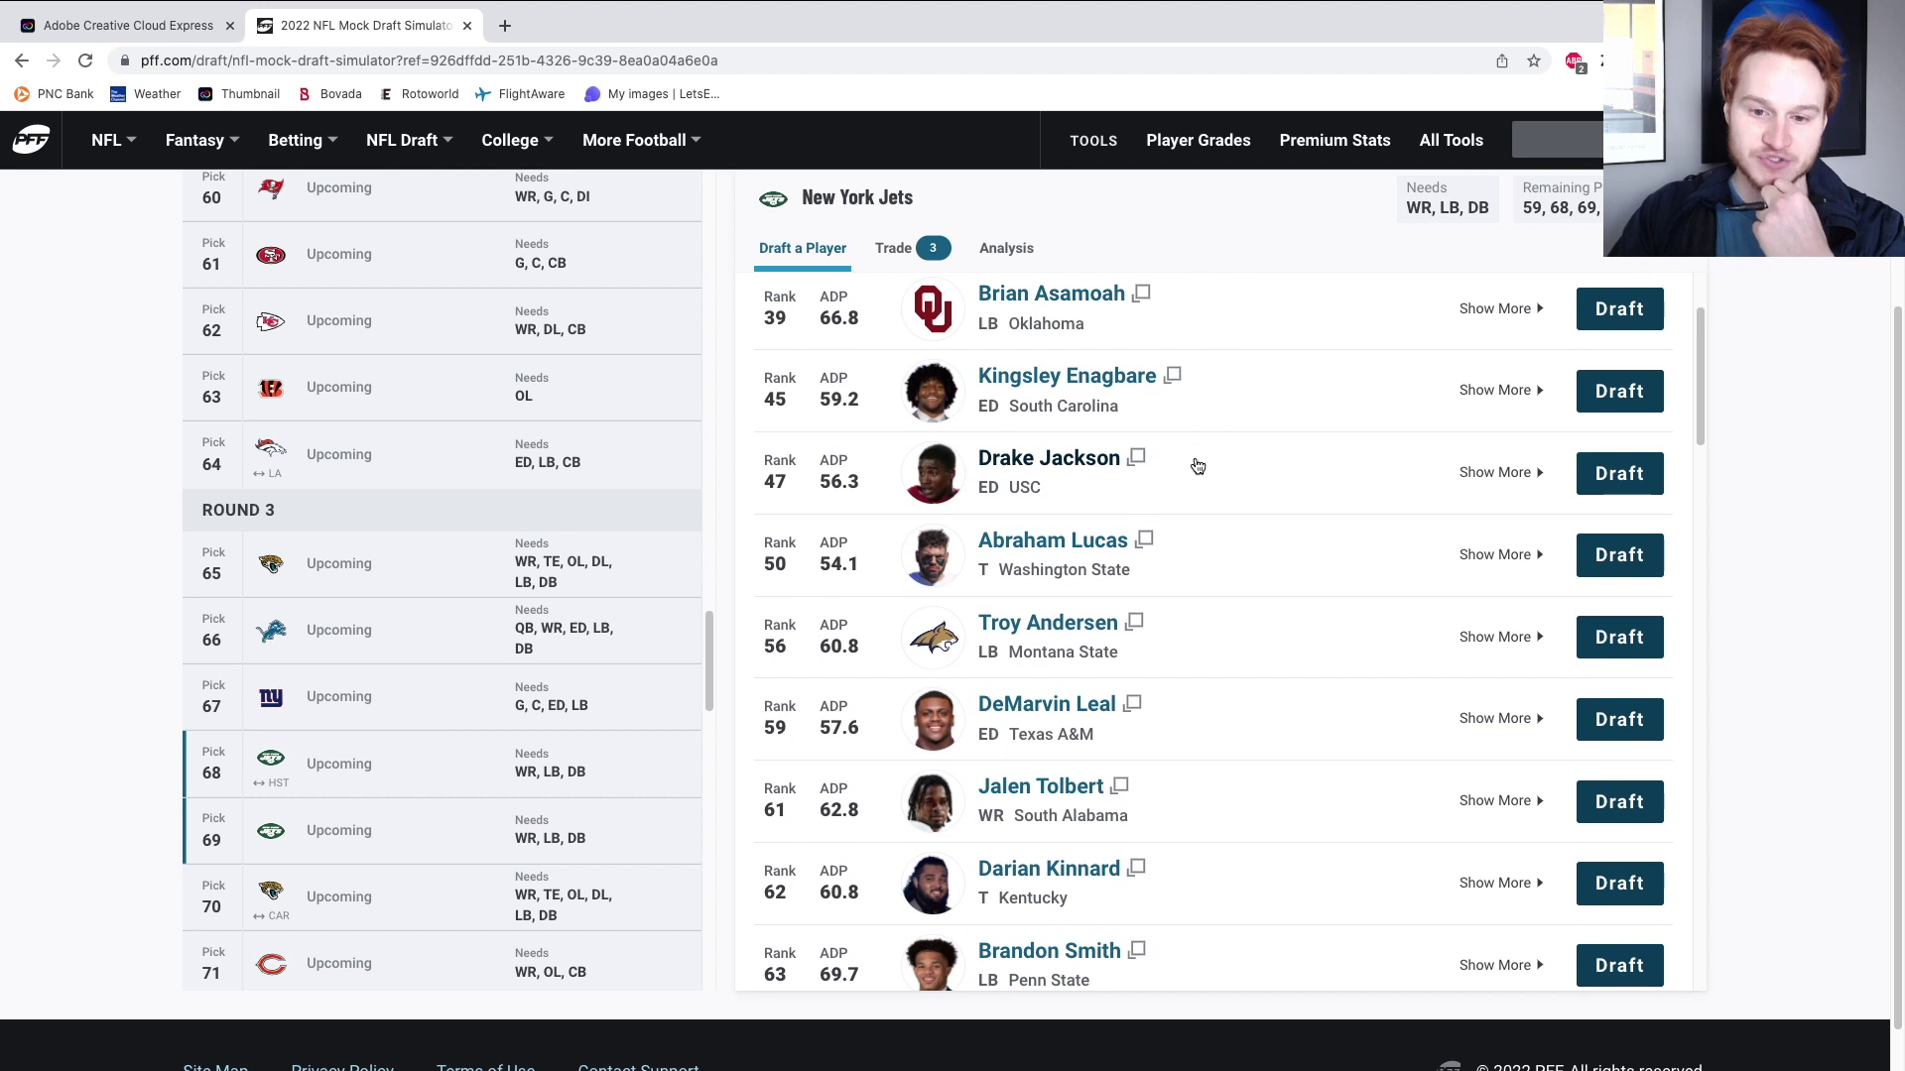
scroll(1198, 463, "down", 2)
scroll(1197, 465, "up", 2)
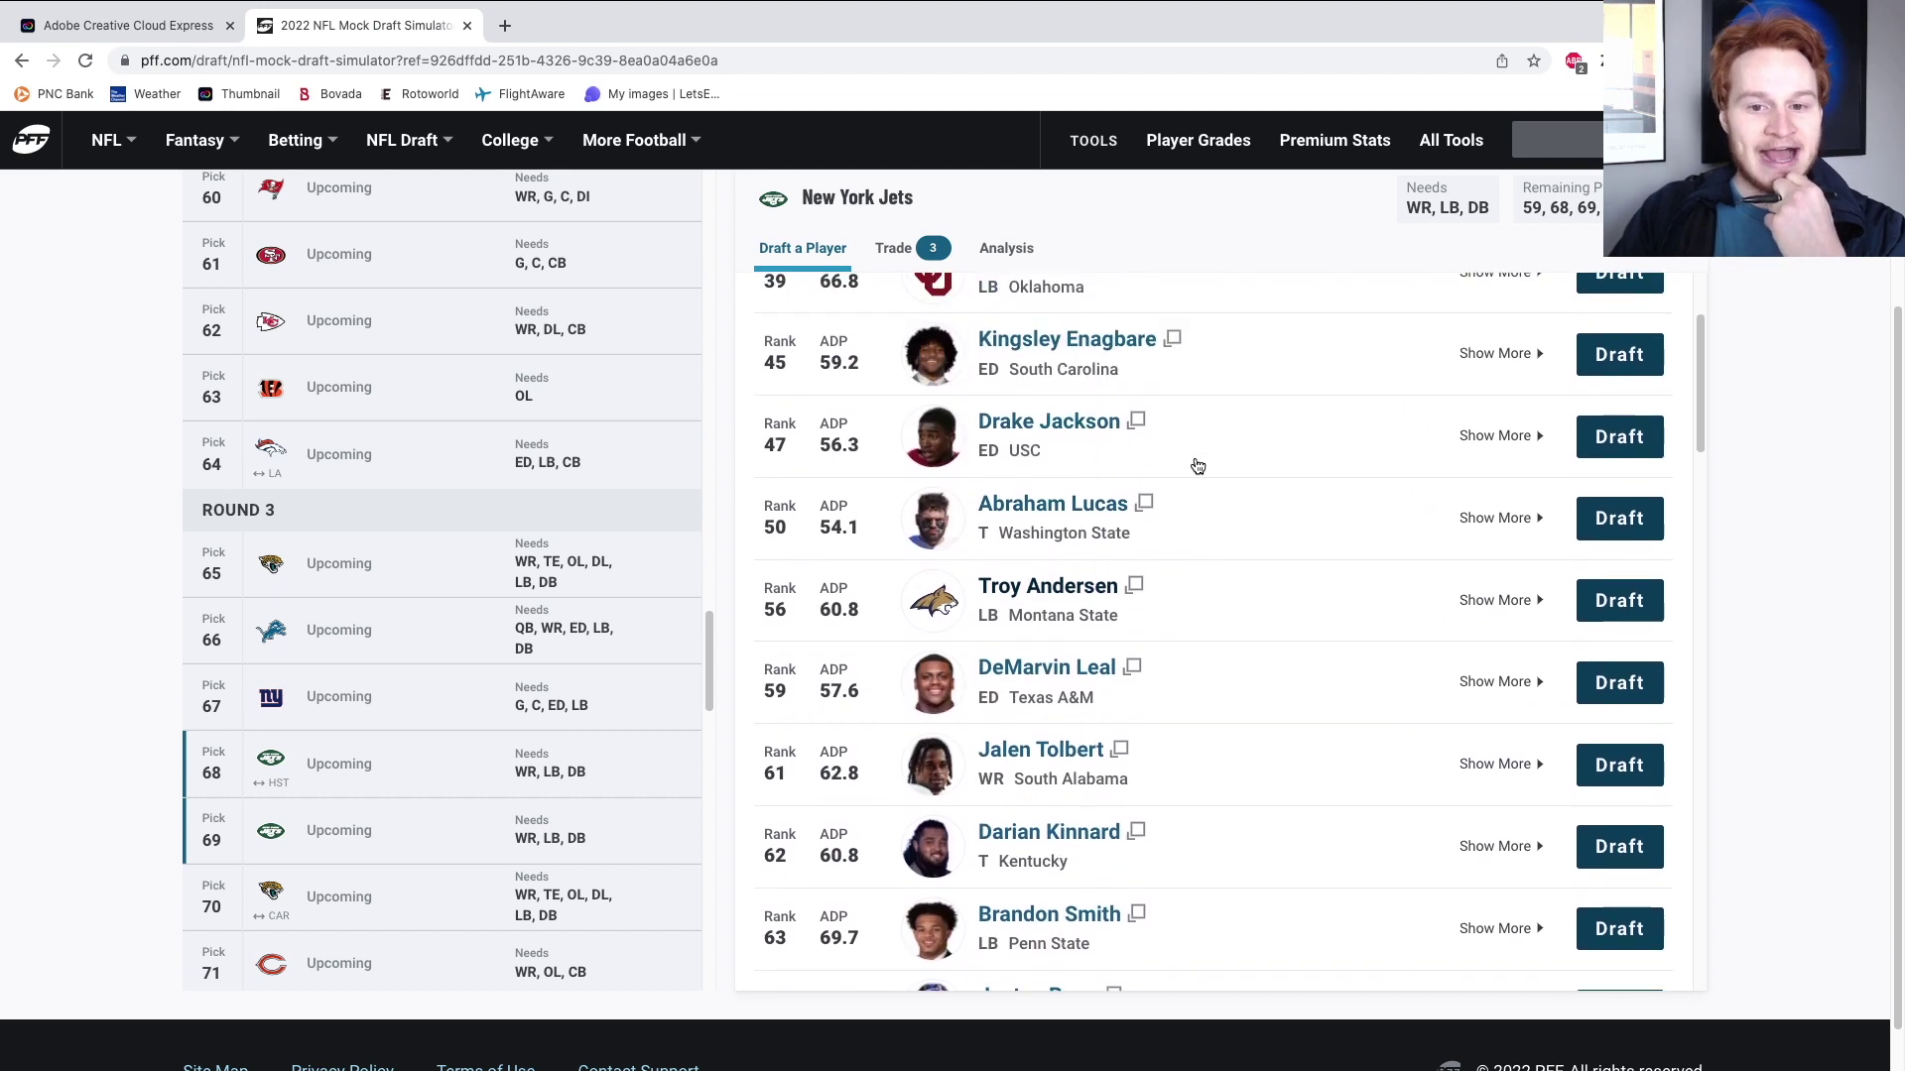
scroll(1197, 466, "up", 1)
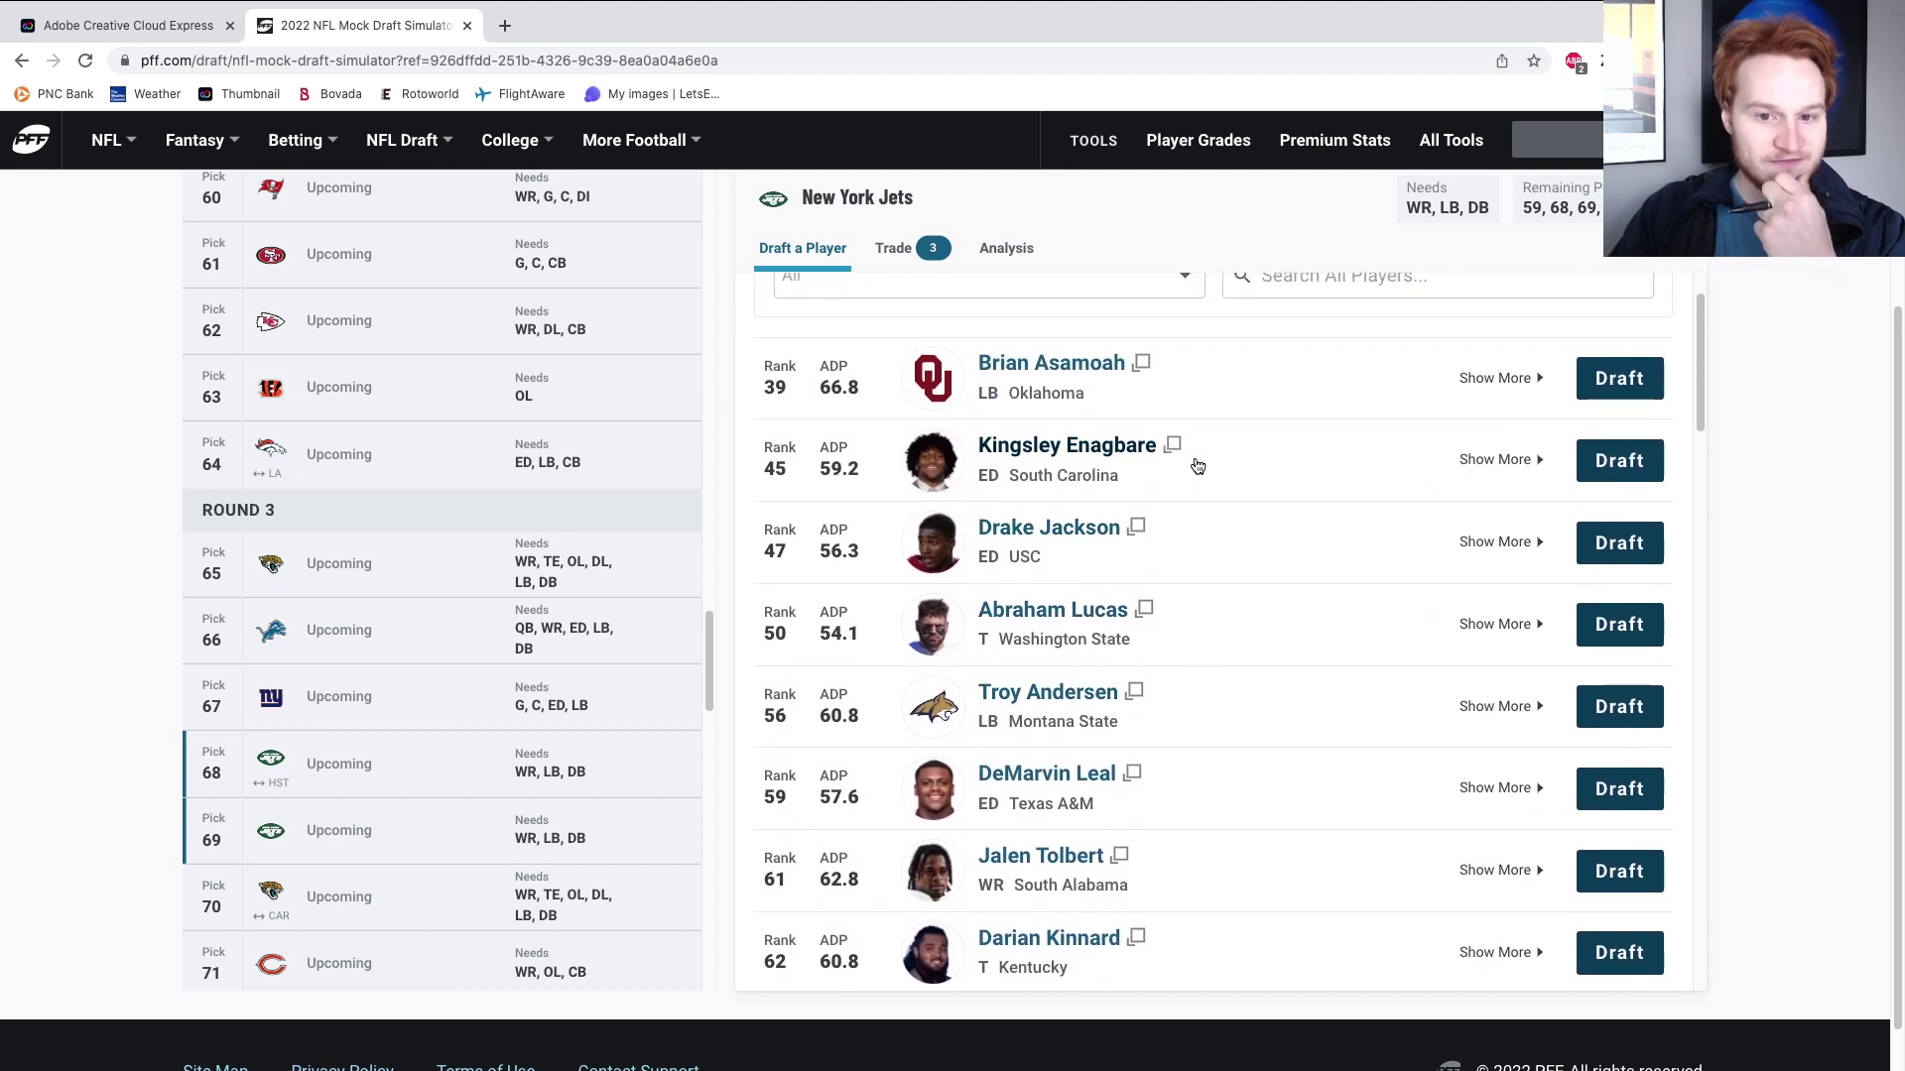
left_click(1609, 387)
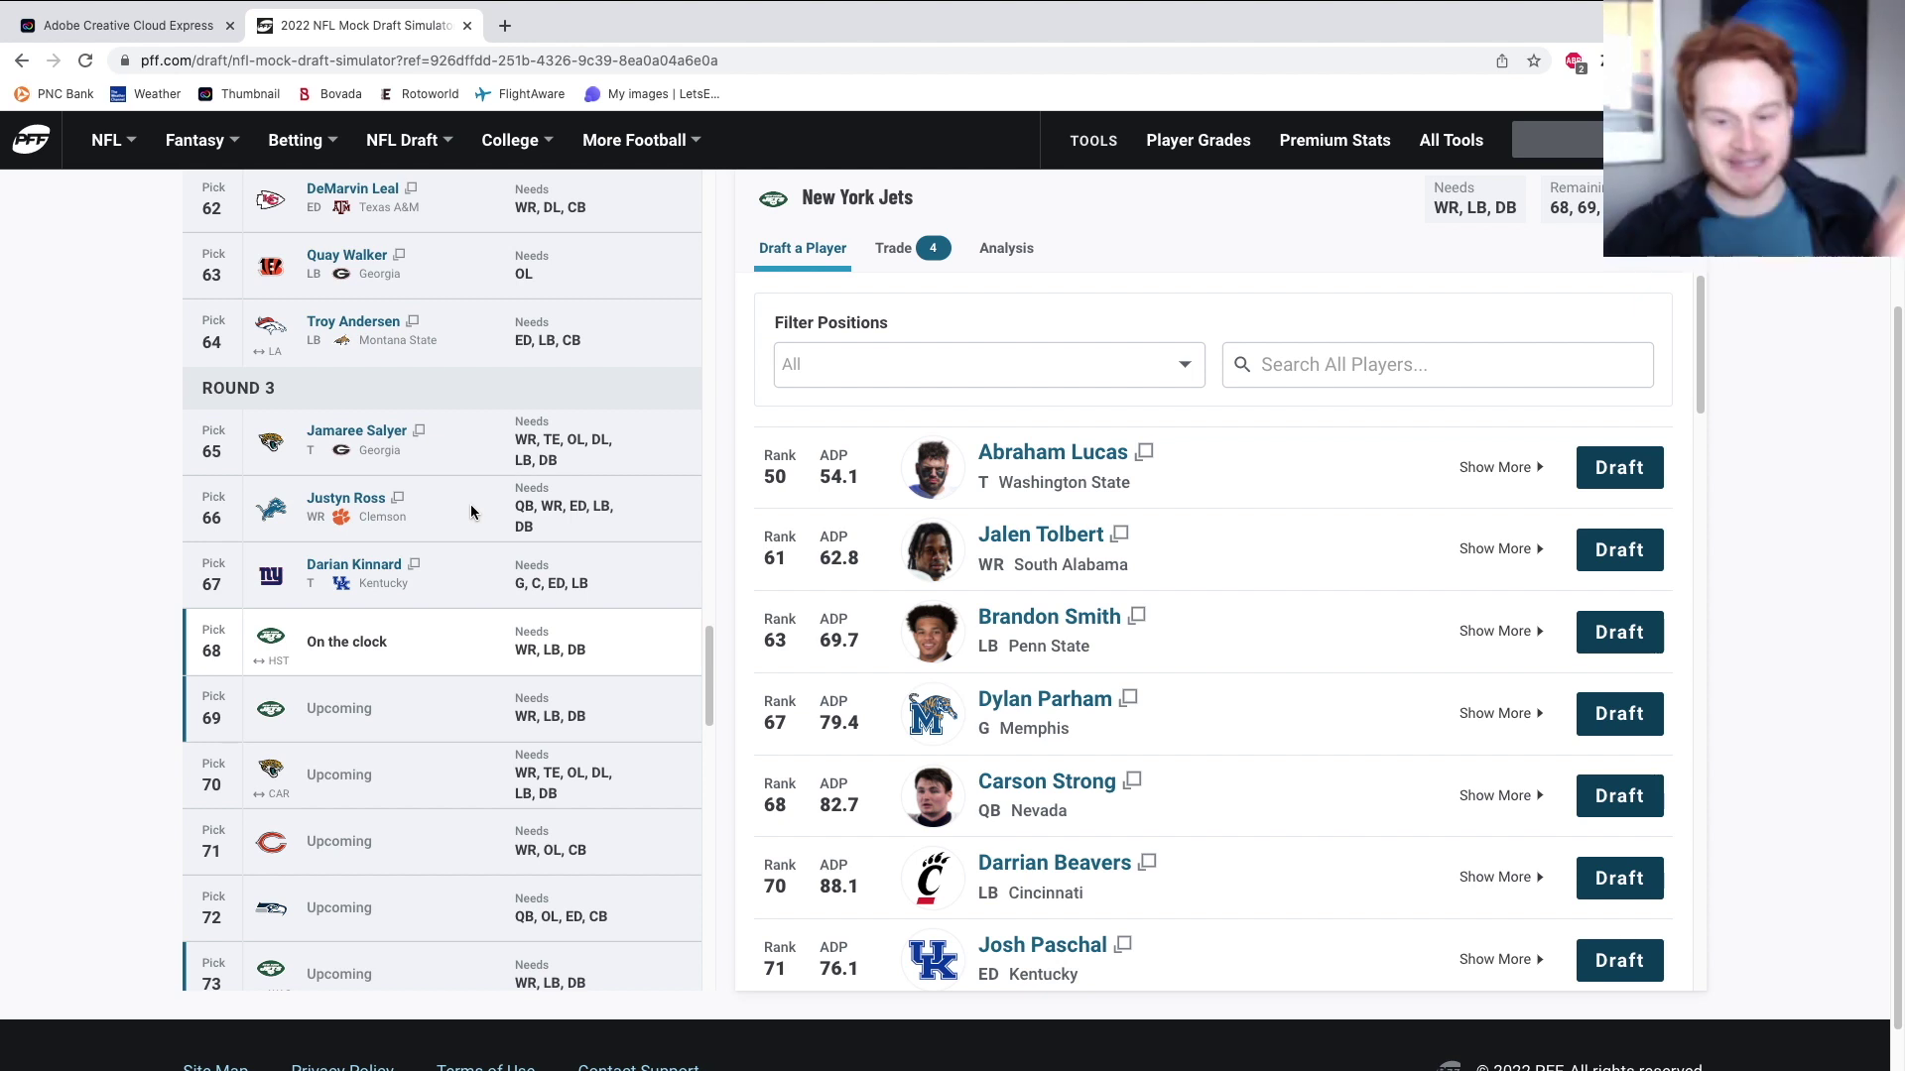
Draft Penn State linebacker Brandon Smith with the Jets' pick 68.
scroll(1210, 595, "down", 4)
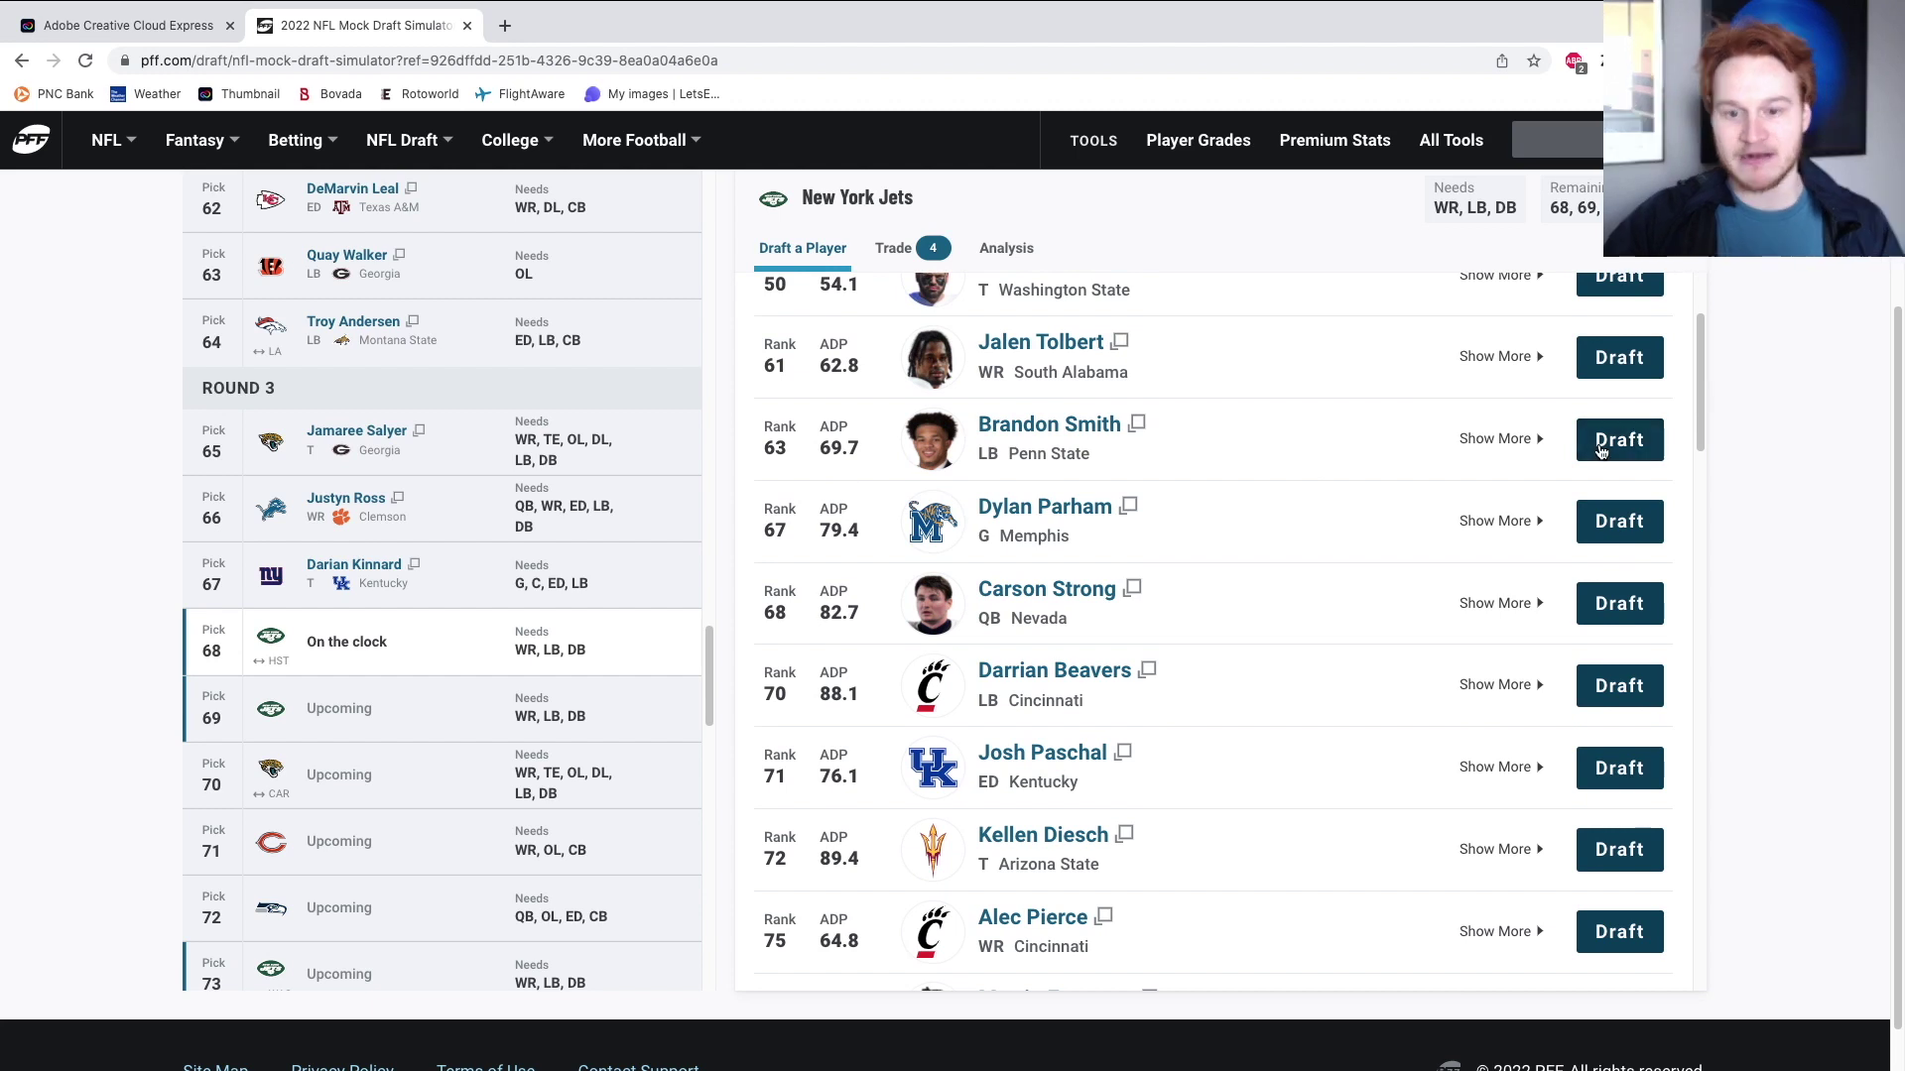
left_click(1598, 443)
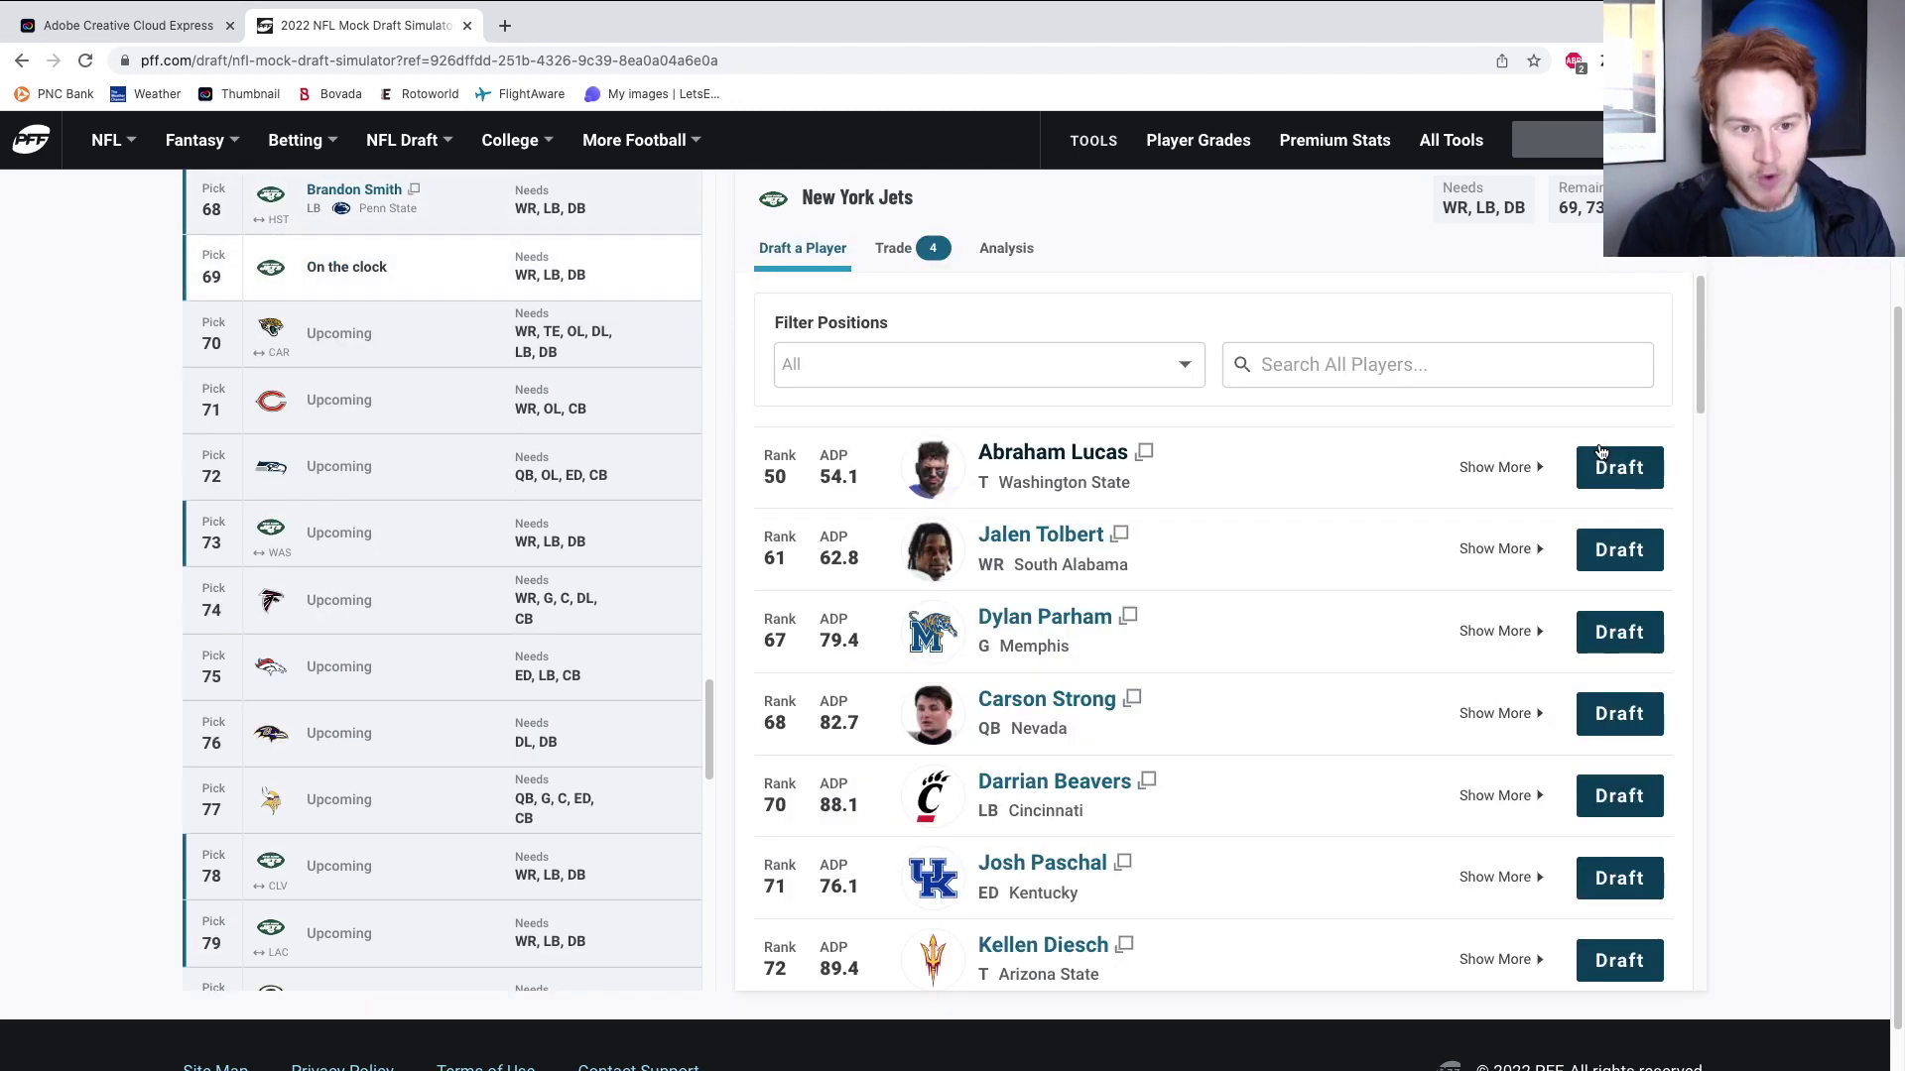
Examine the available players for the Jets' pick 69 and check the picks available for a trade.
scroll(1374, 551, "down", 4)
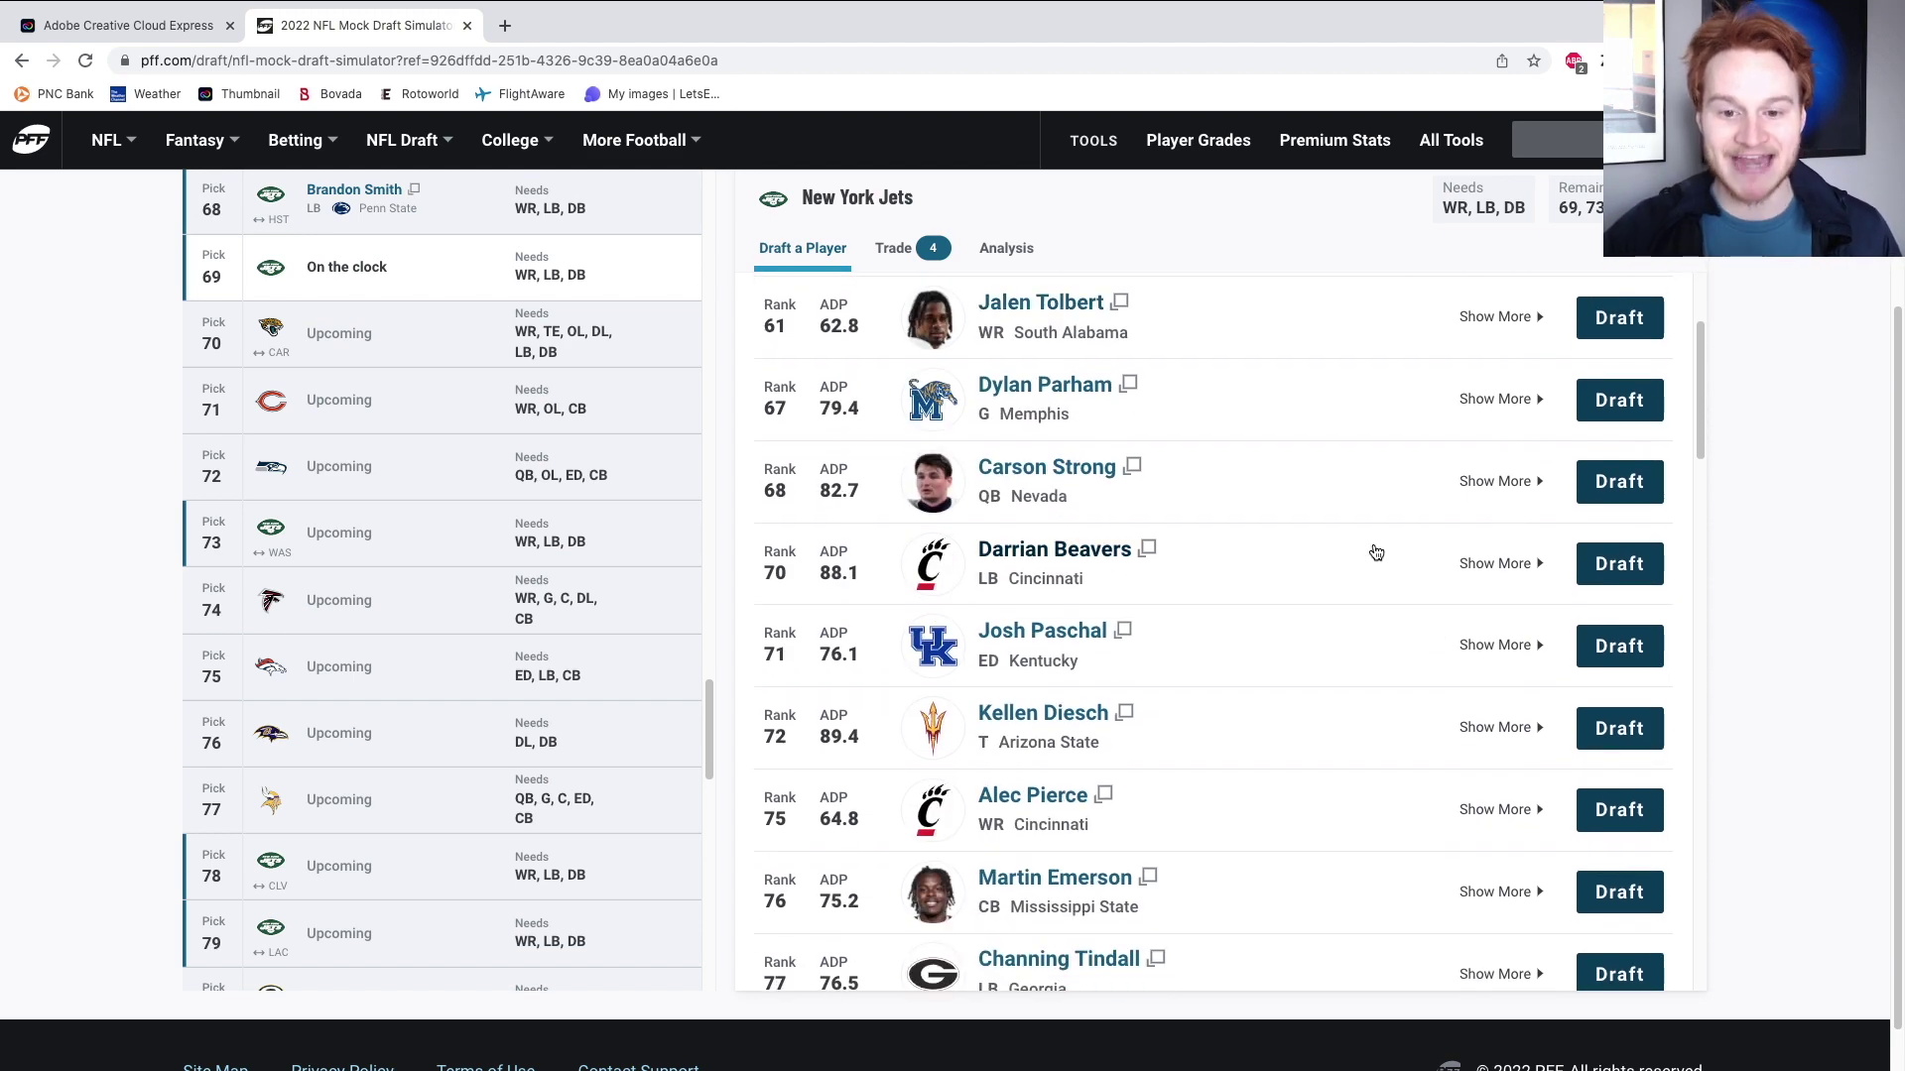
scroll(1314, 553, "up", 5)
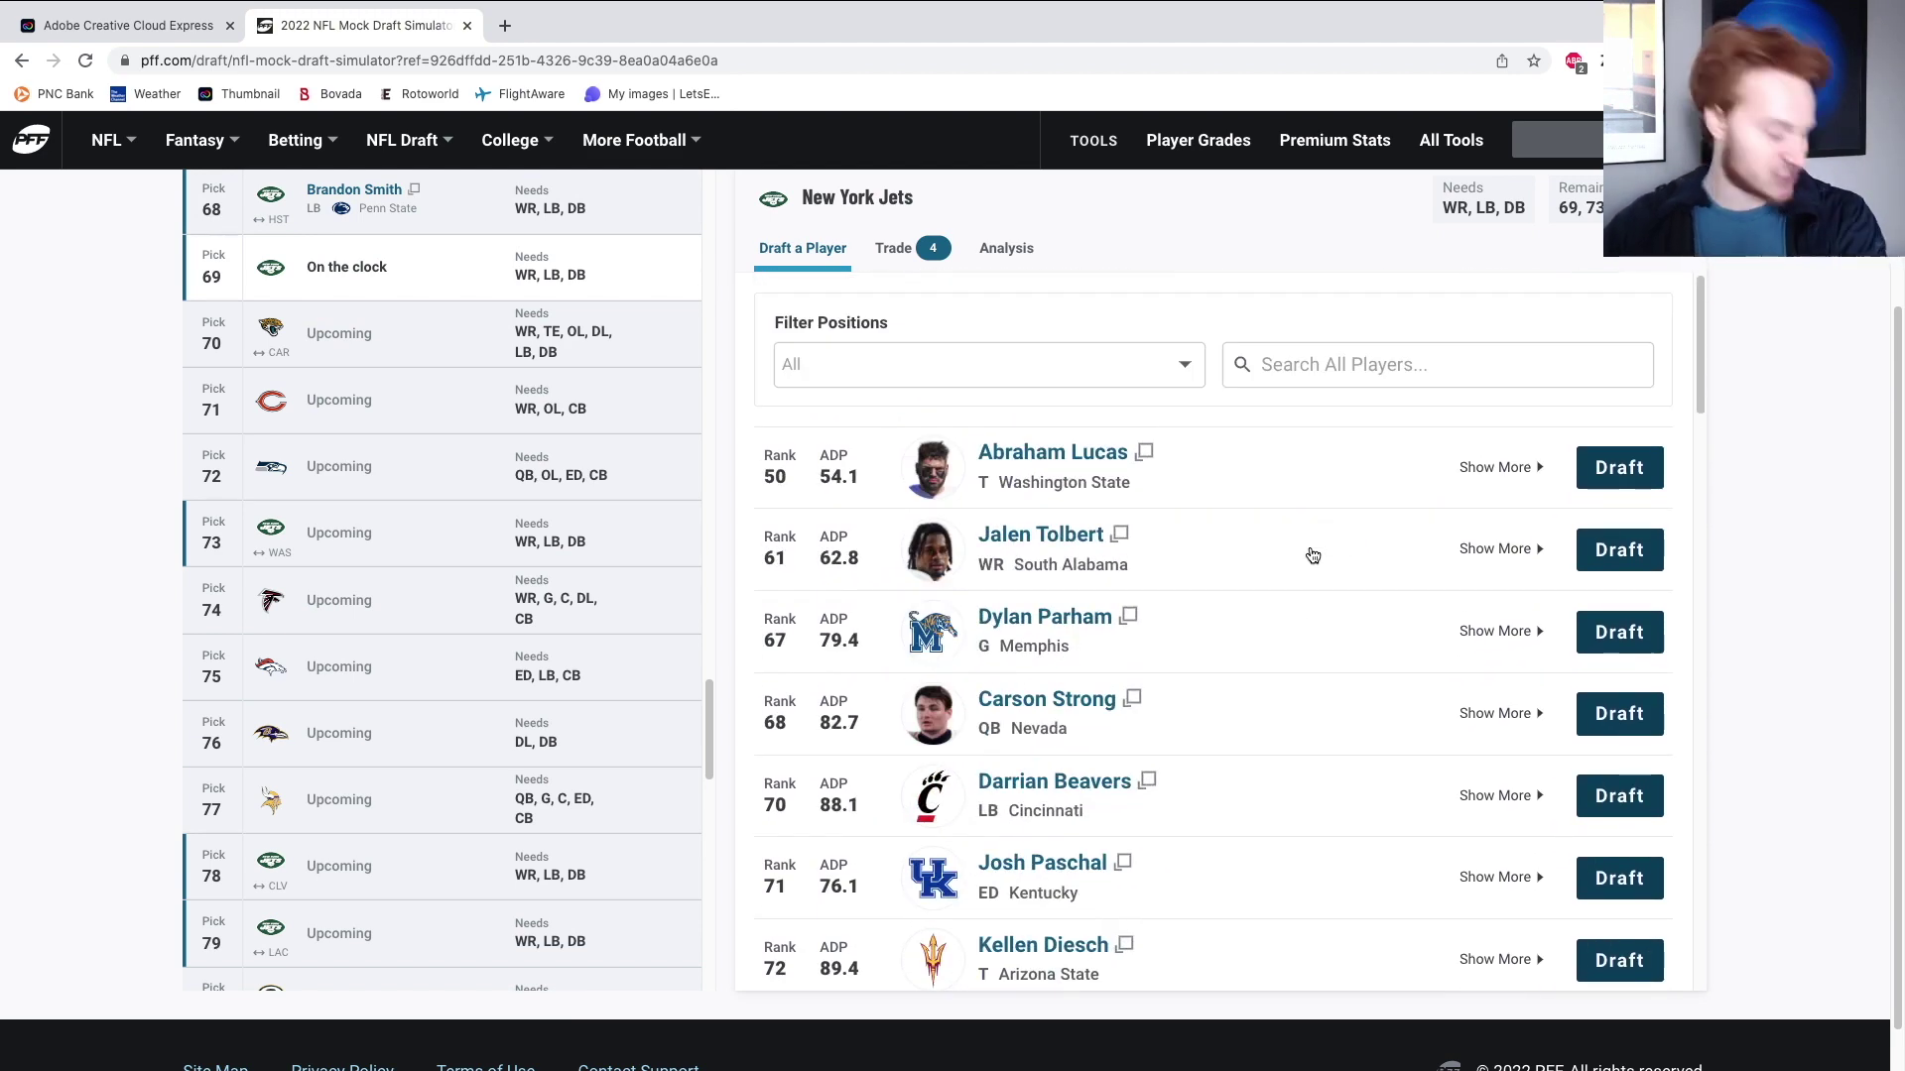
scroll(1312, 555, "down", 9)
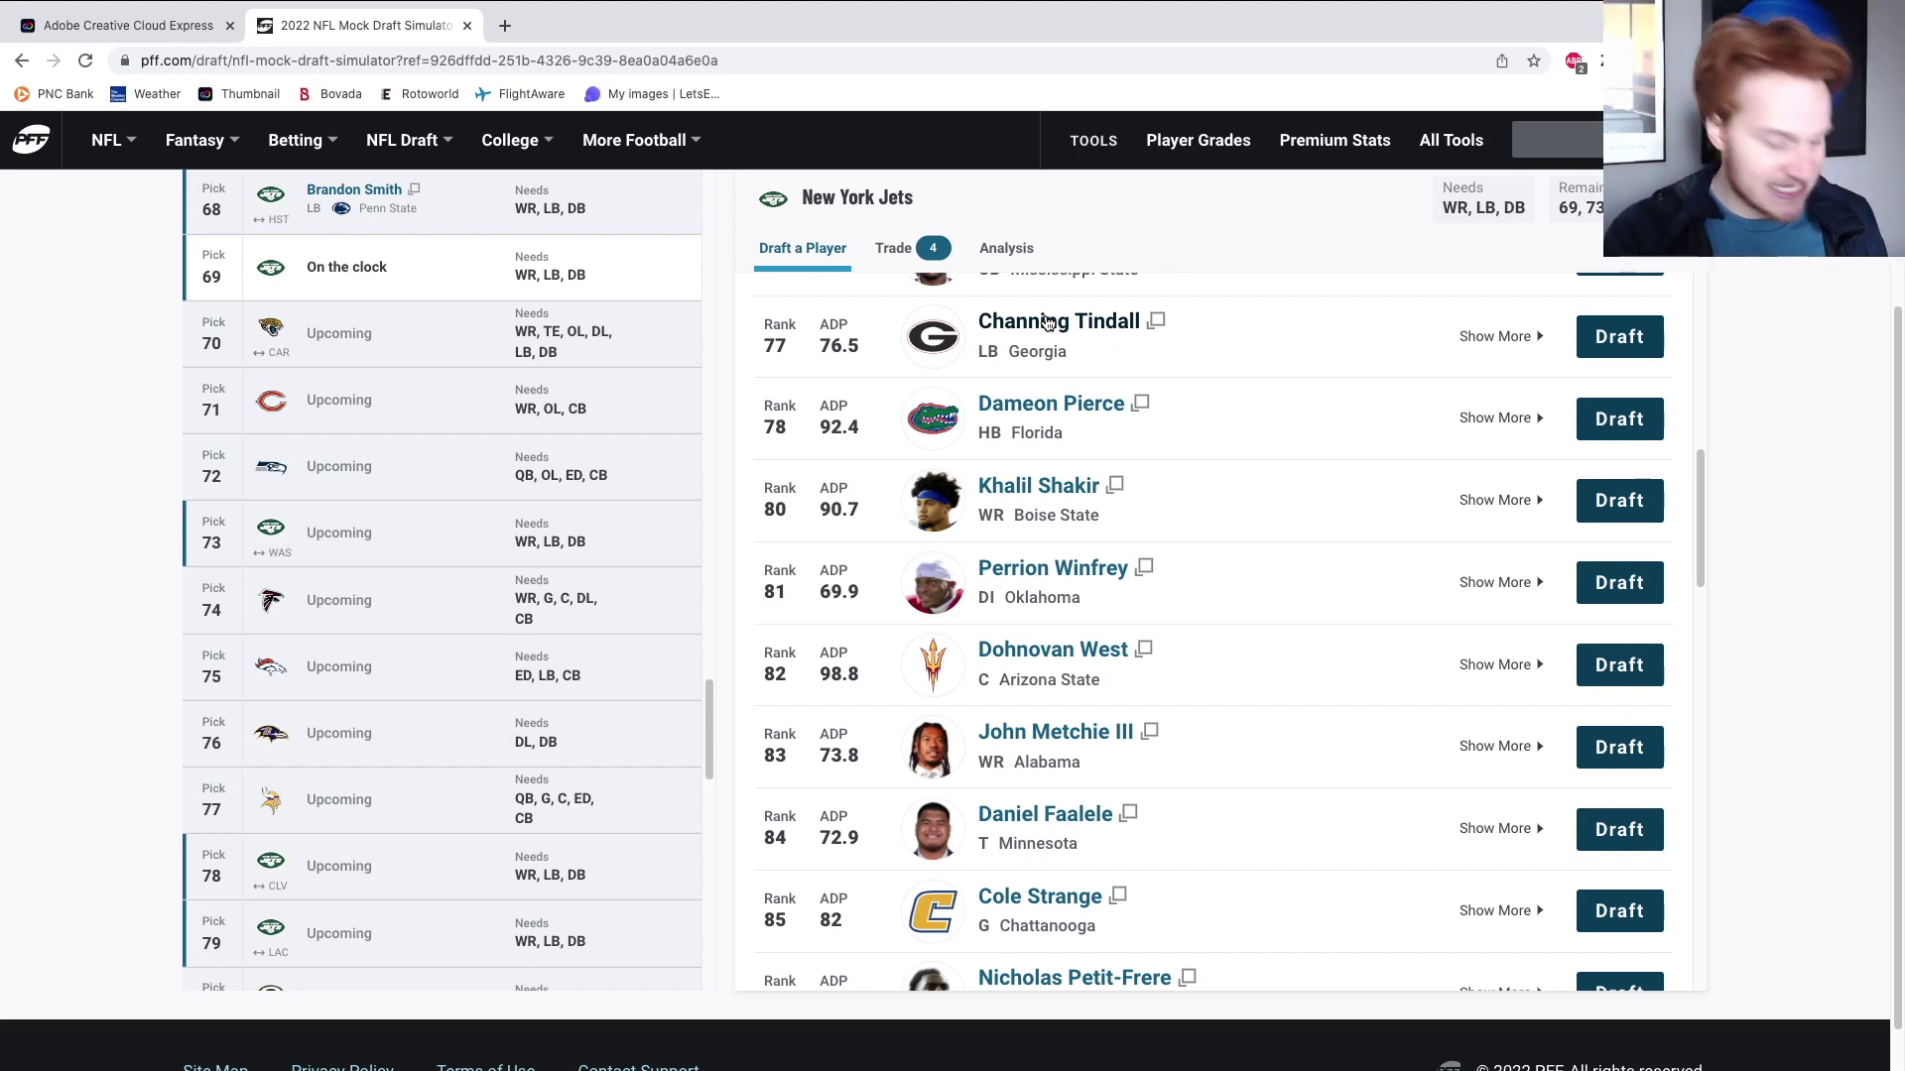
scroll(1047, 320, "up", 10)
left_click(883, 248)
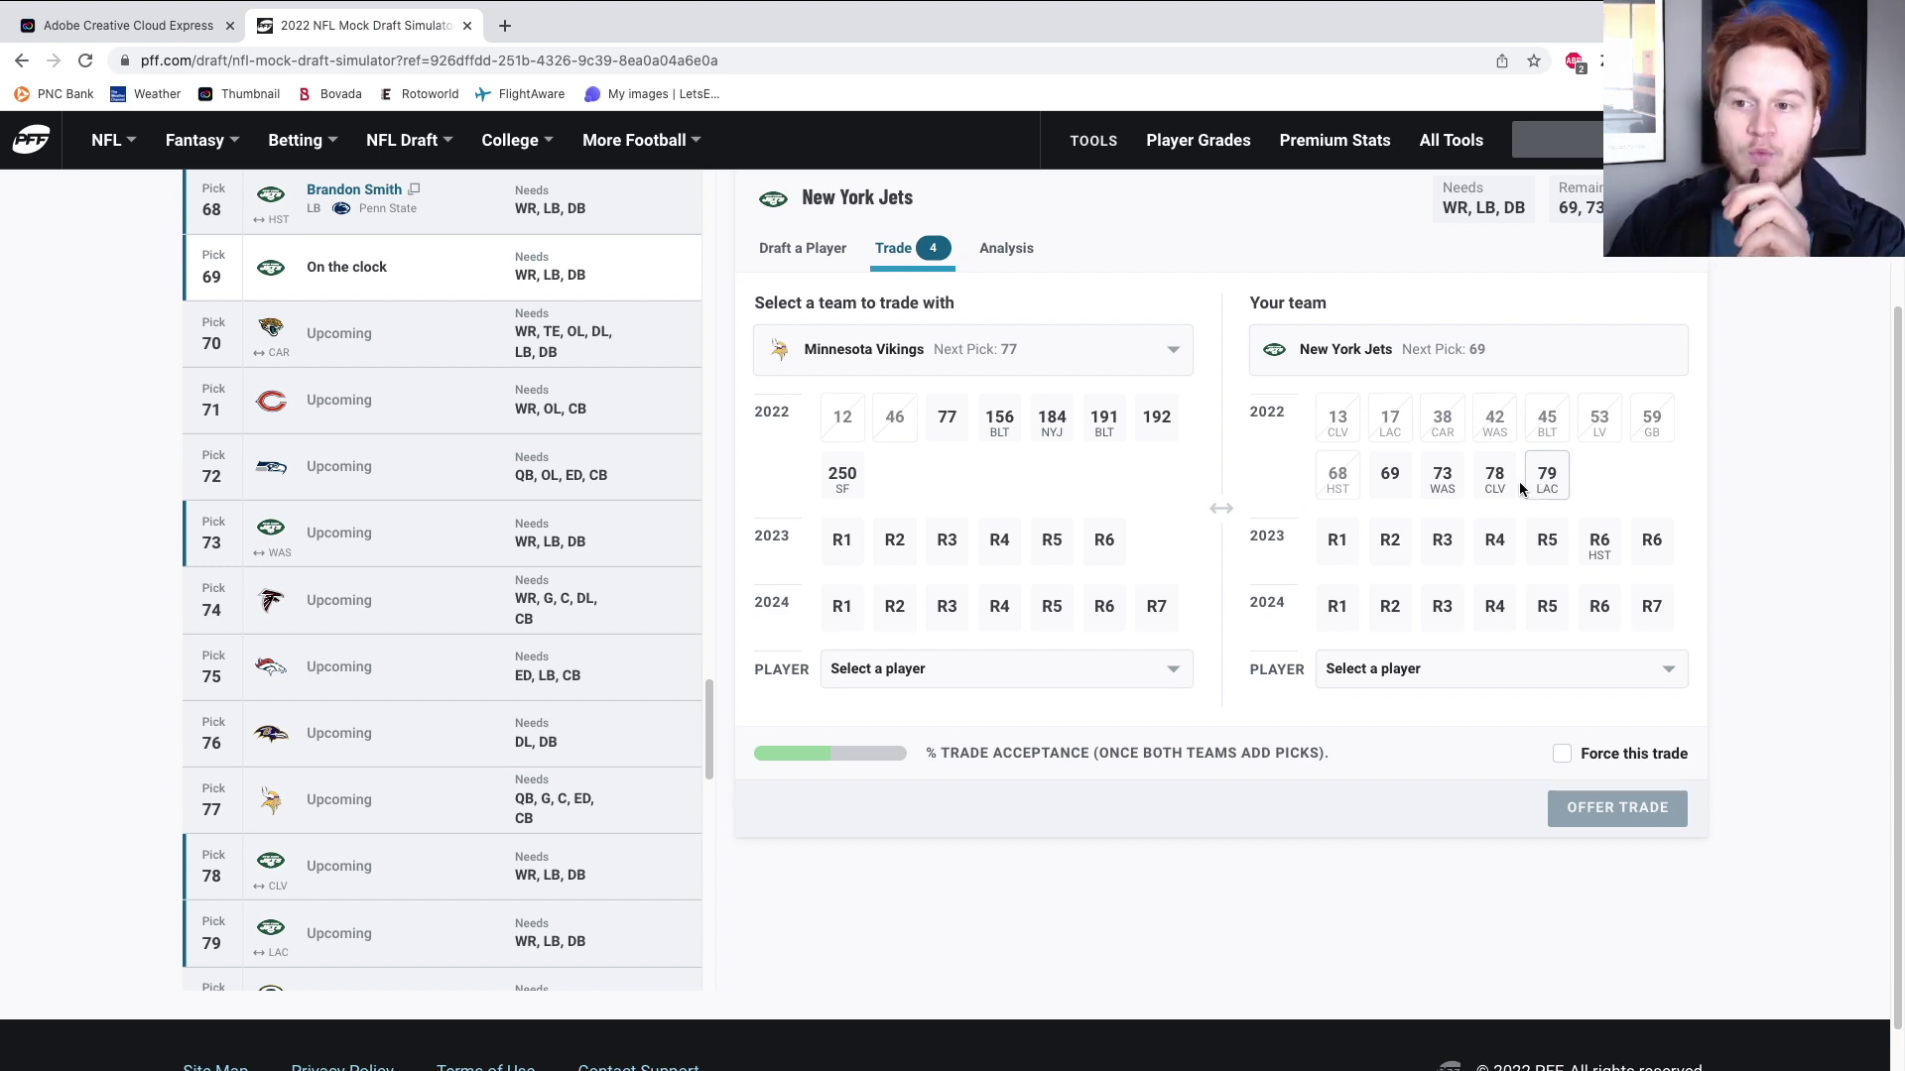
left_click(773, 249)
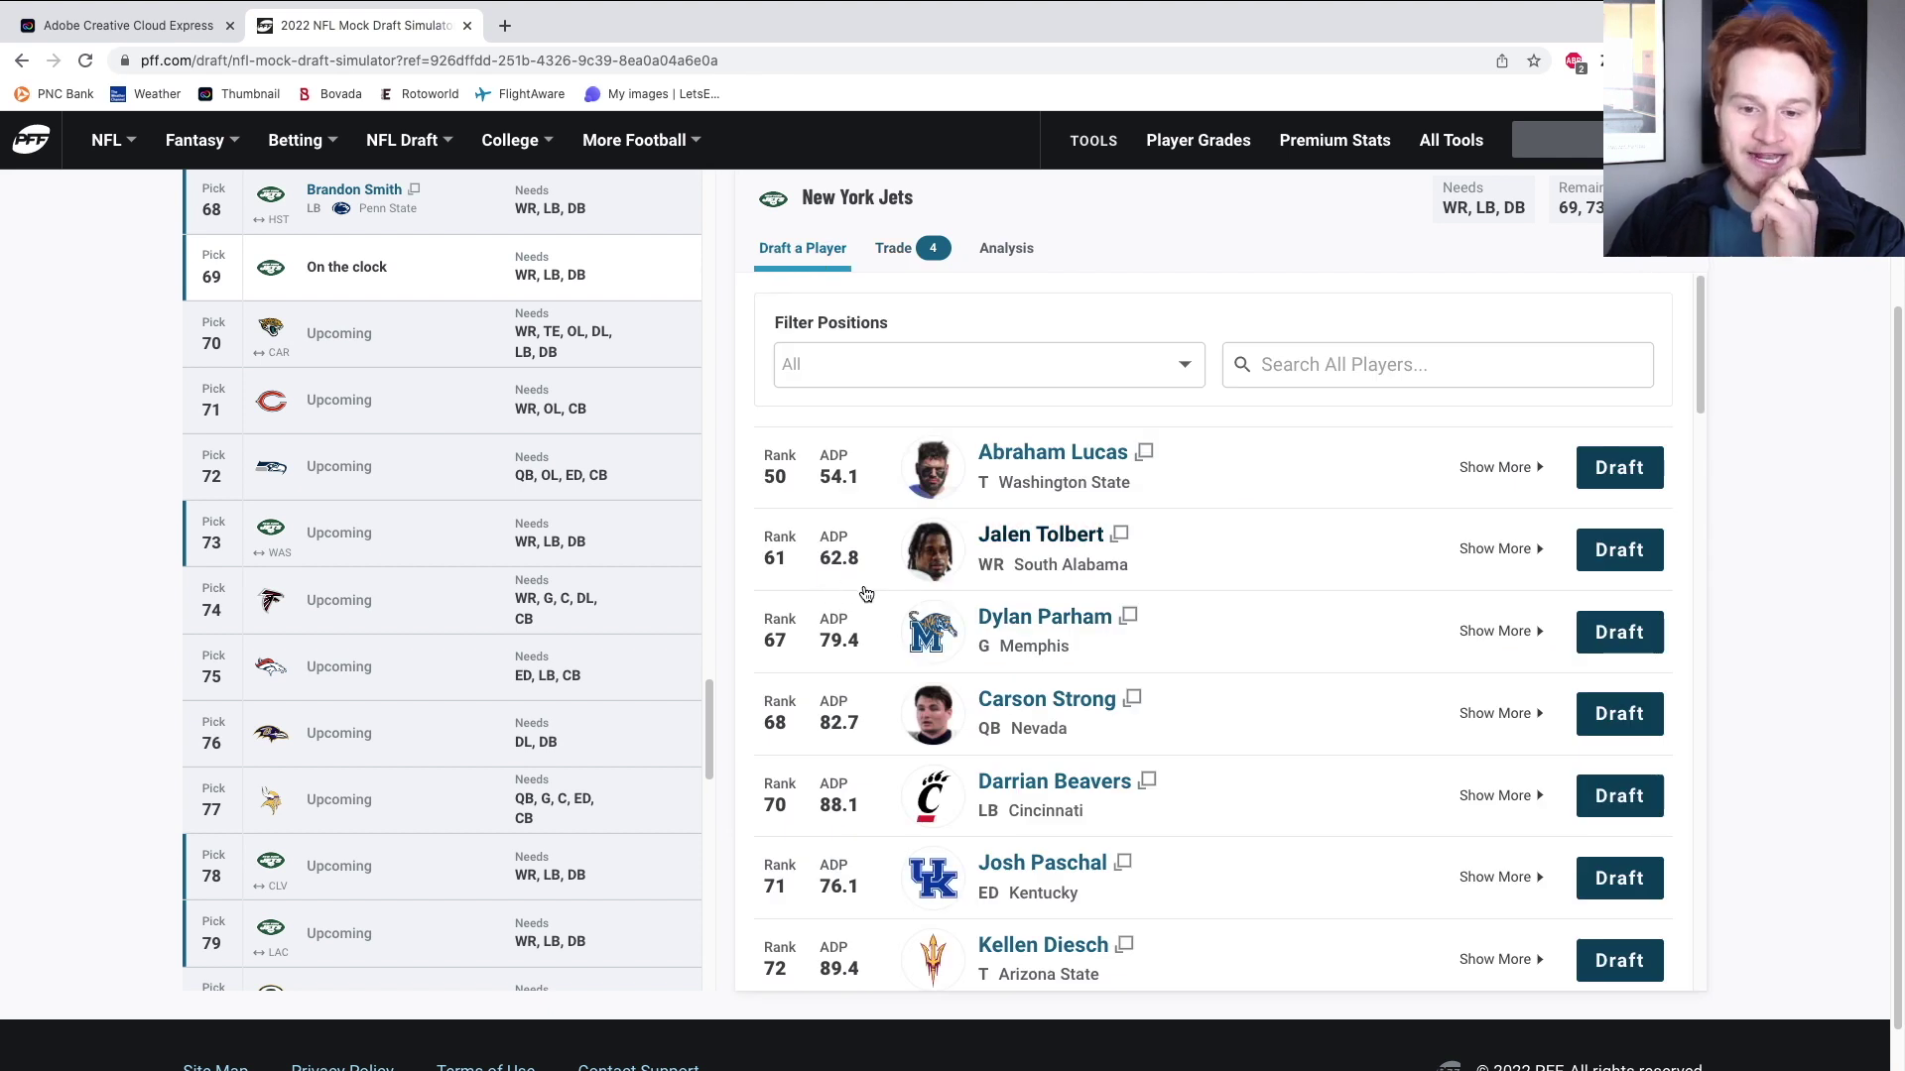
Compare the prospects of all positions for pick 69 again, down to the players ranked in the high 80s.
scroll(1208, 572, "down", 6)
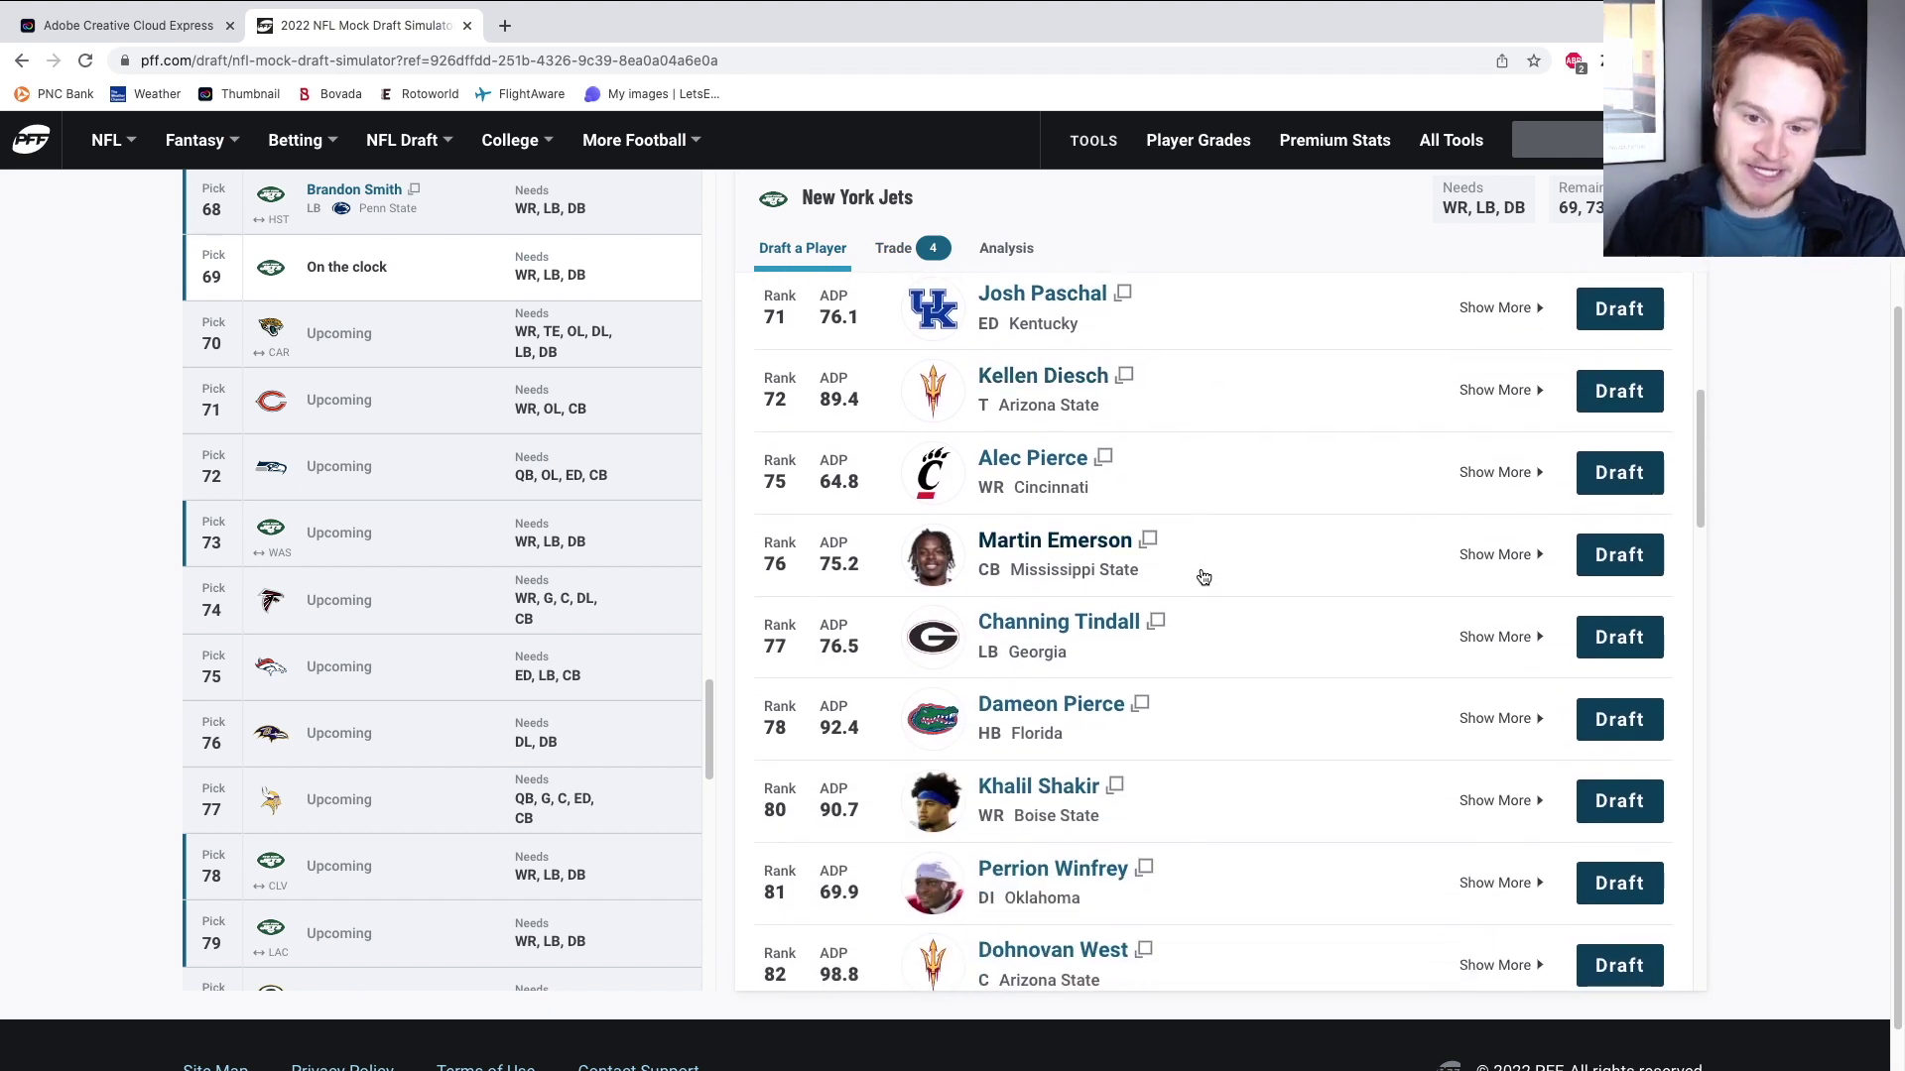
scroll(1171, 543, "down", 1)
scroll(1141, 521, "down", 1)
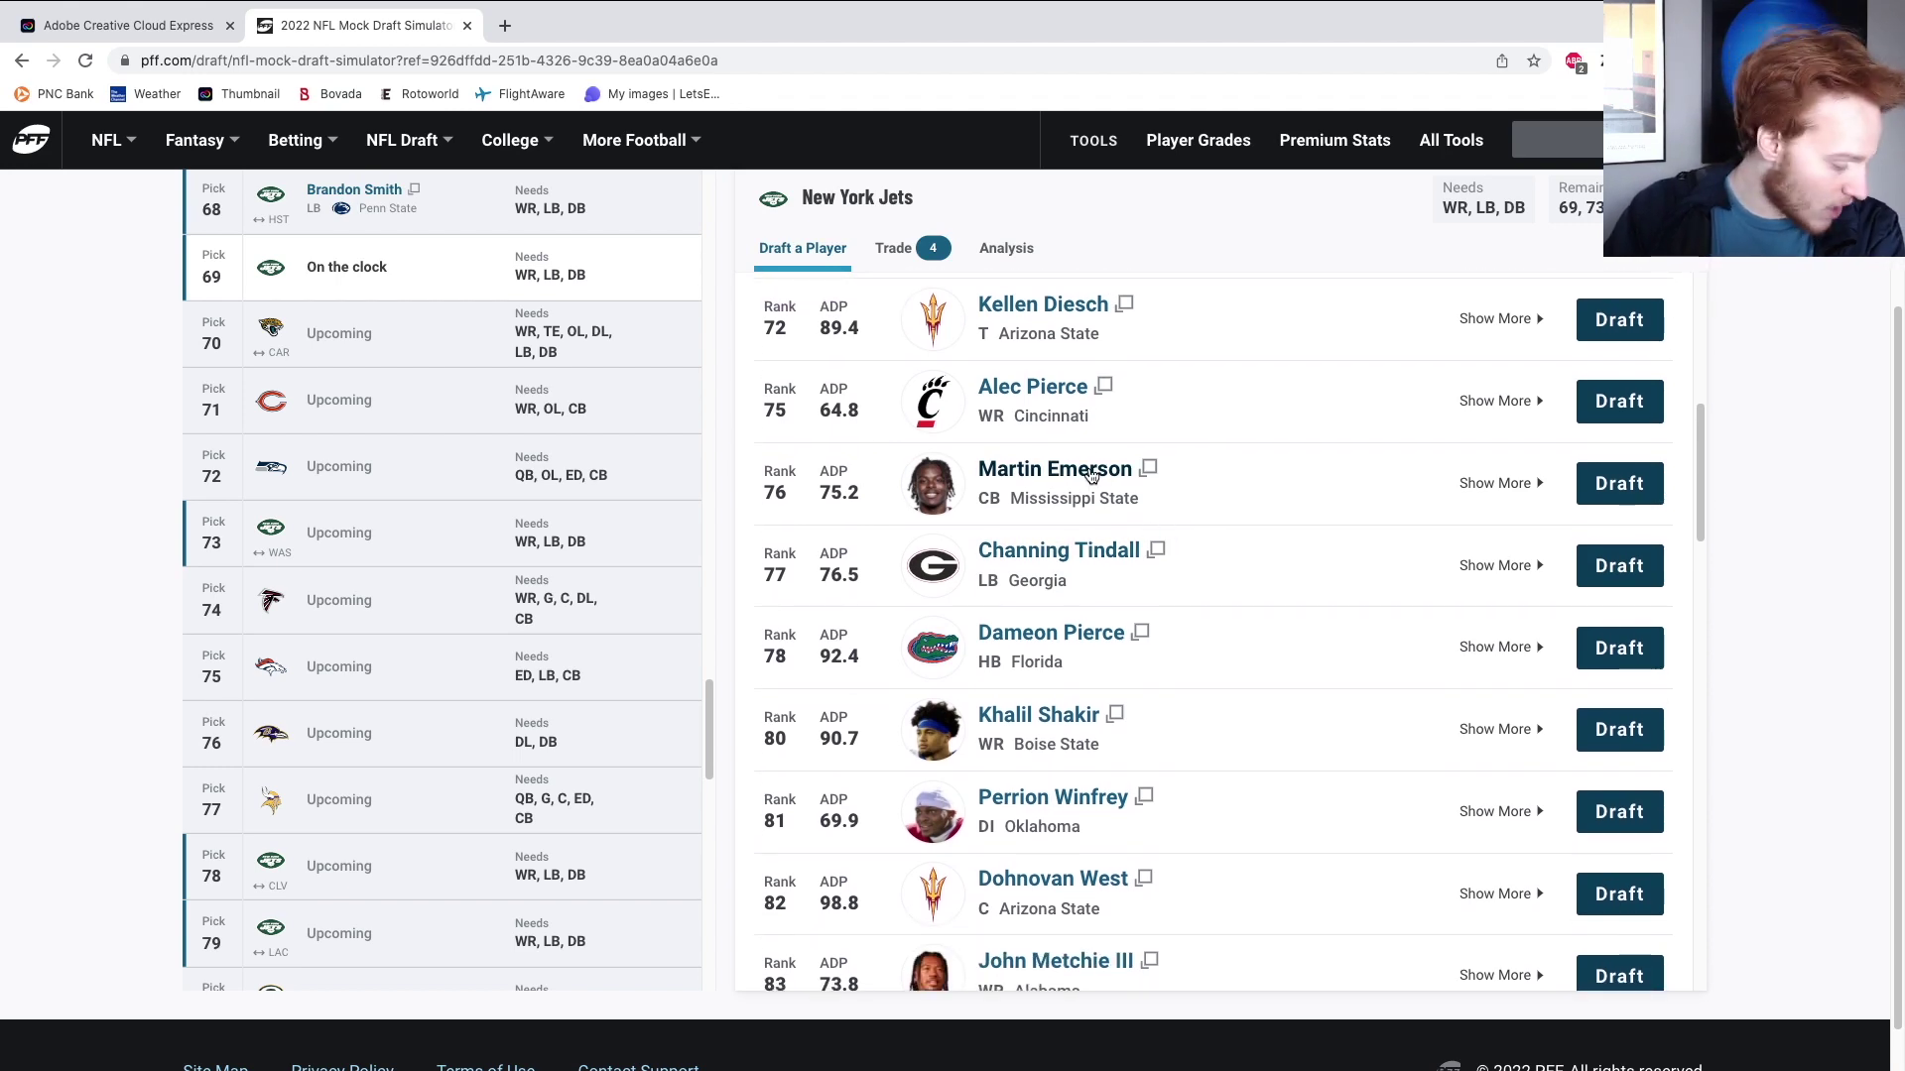
scroll(1092, 477, "up", 7)
scroll(1089, 483, "down", 4)
scroll(1087, 491, "down", 7)
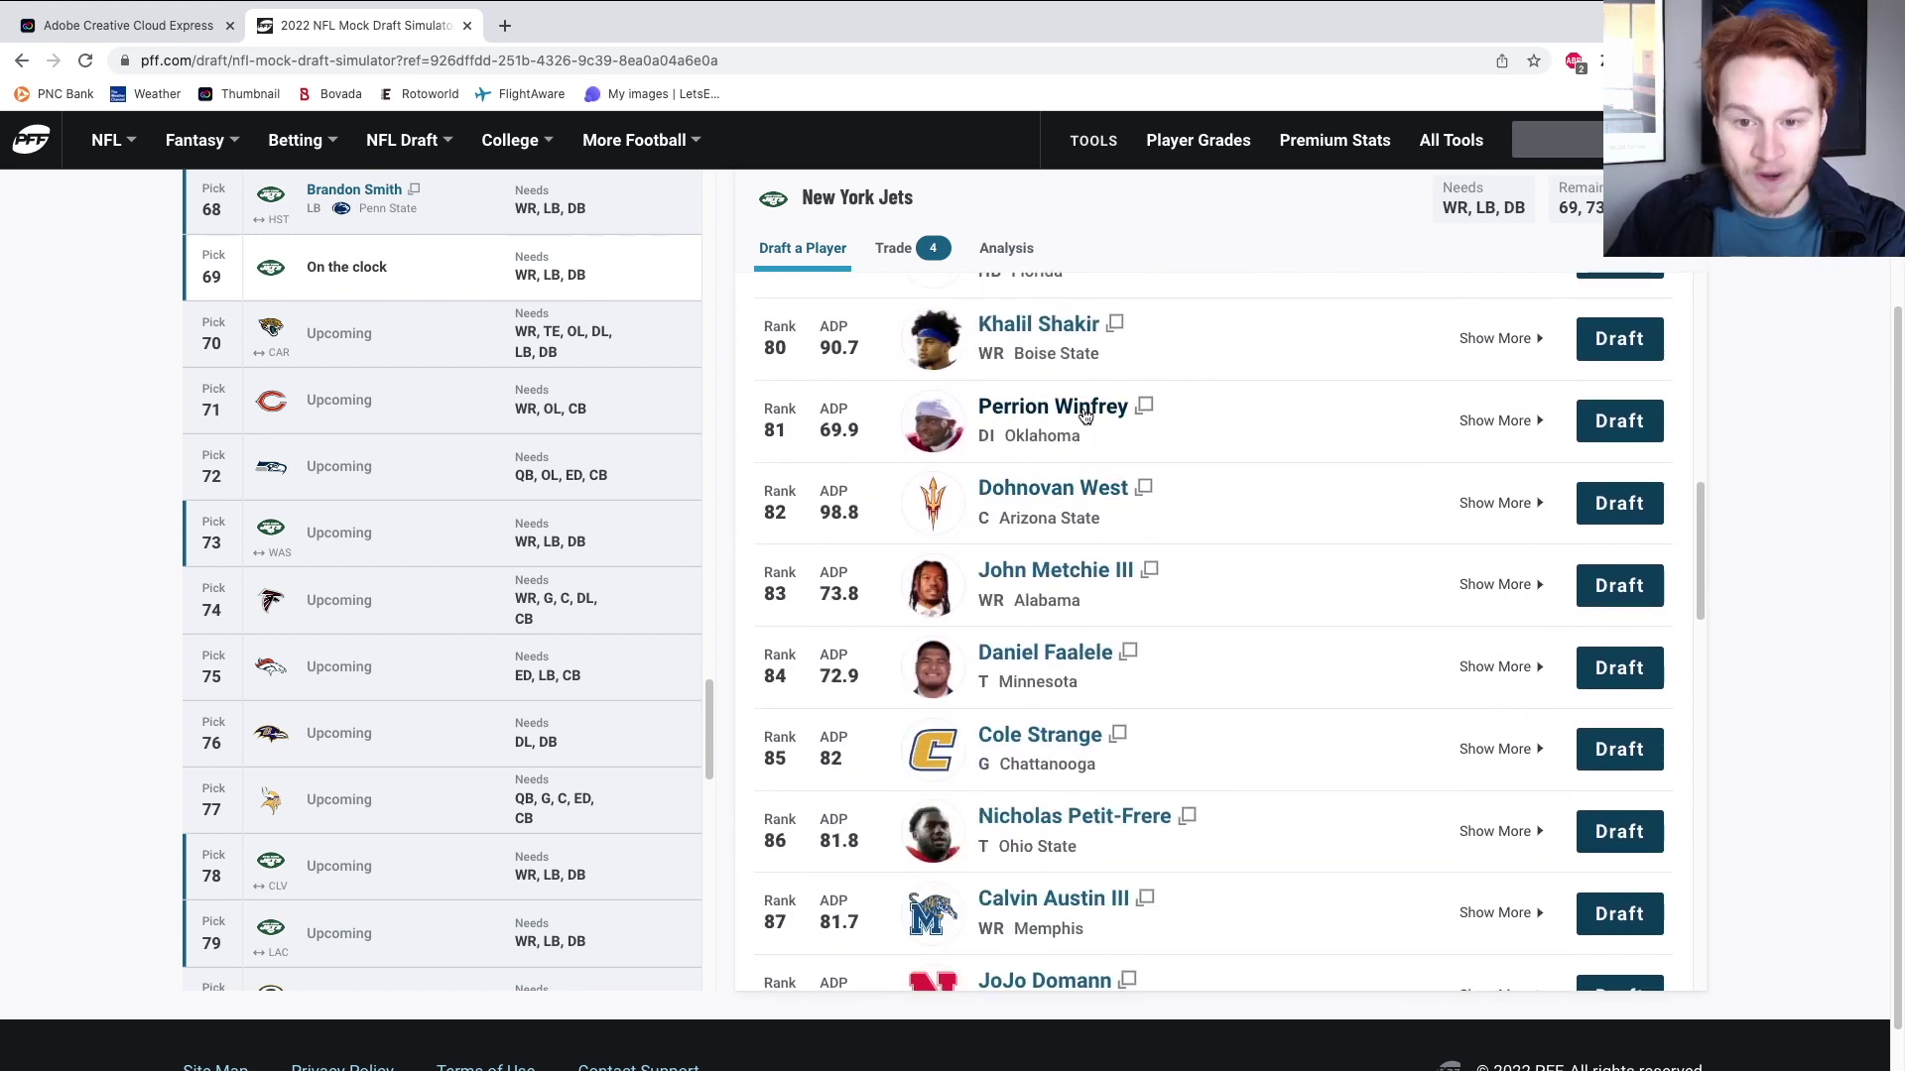
scroll(1067, 427, "up", 10)
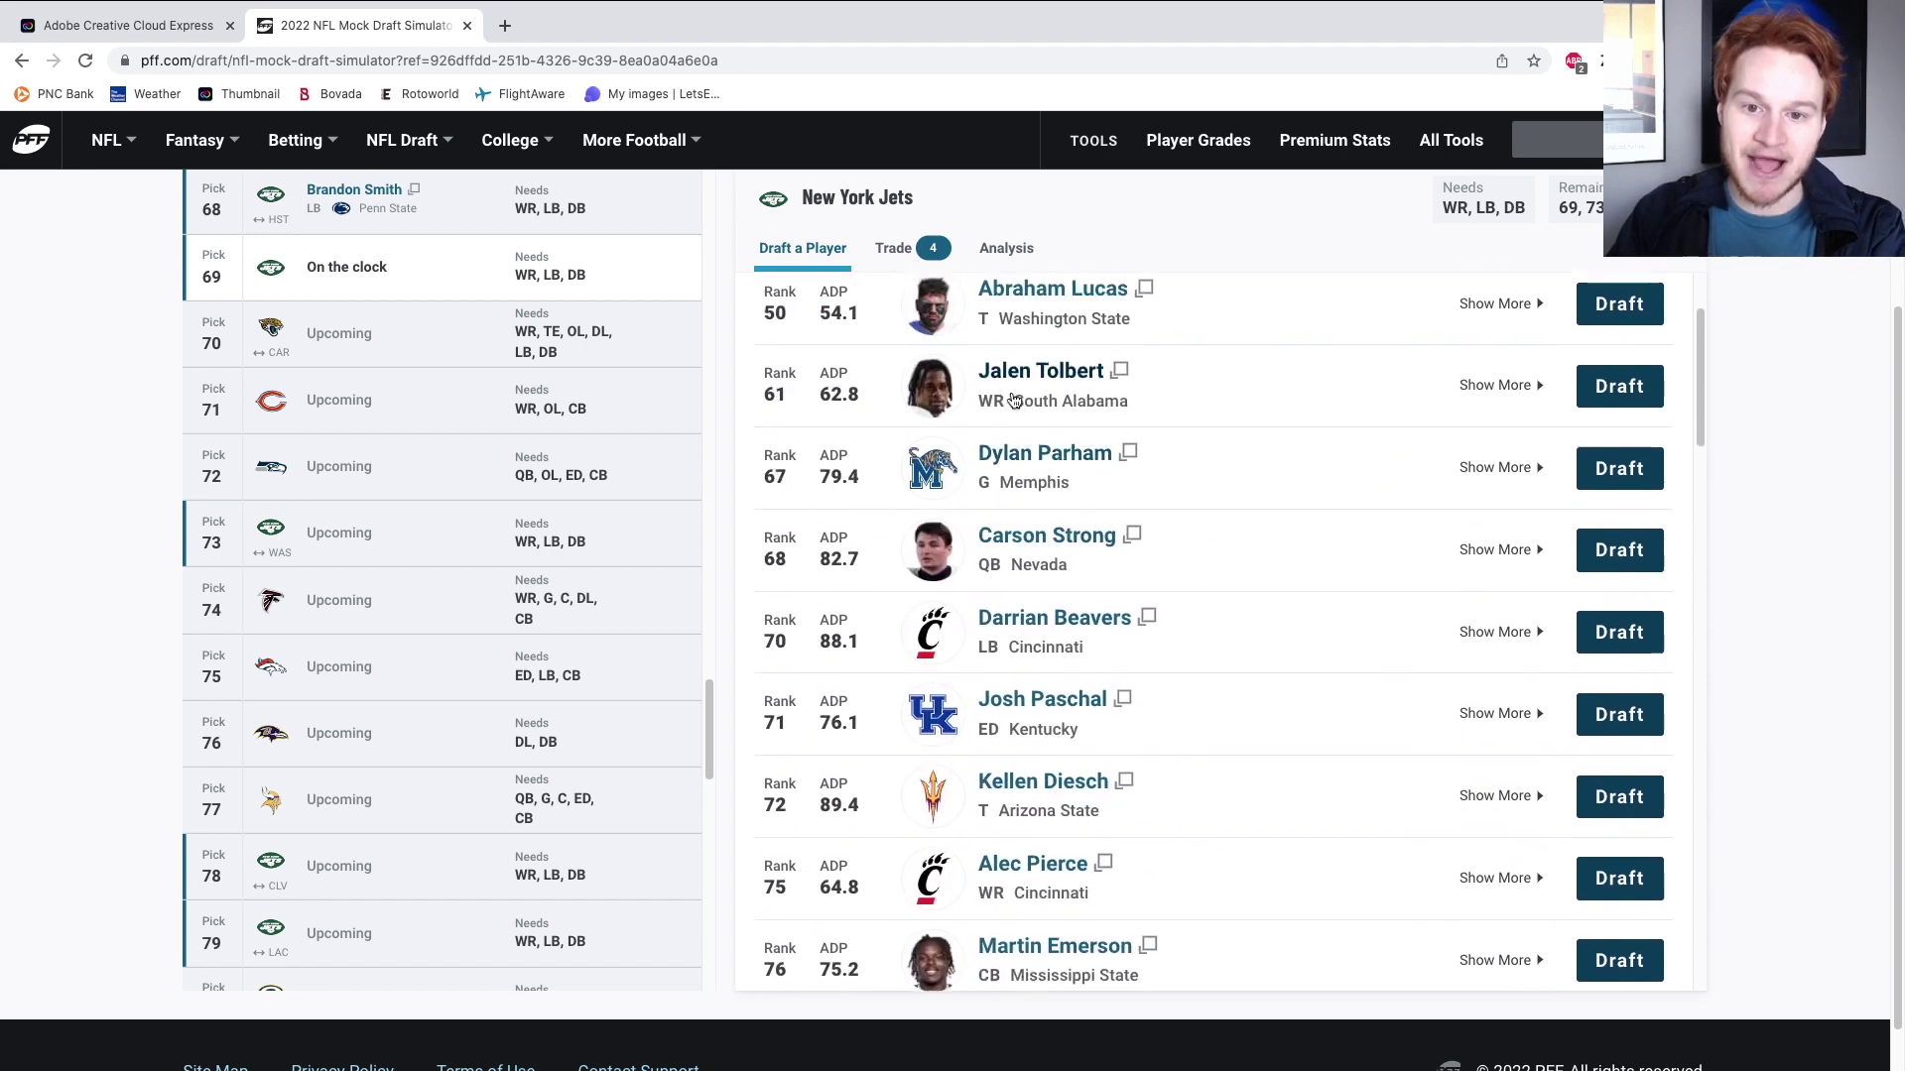
Filter the available players to interior defenders (DI) and review the remaining prospects.
left_click(947, 381)
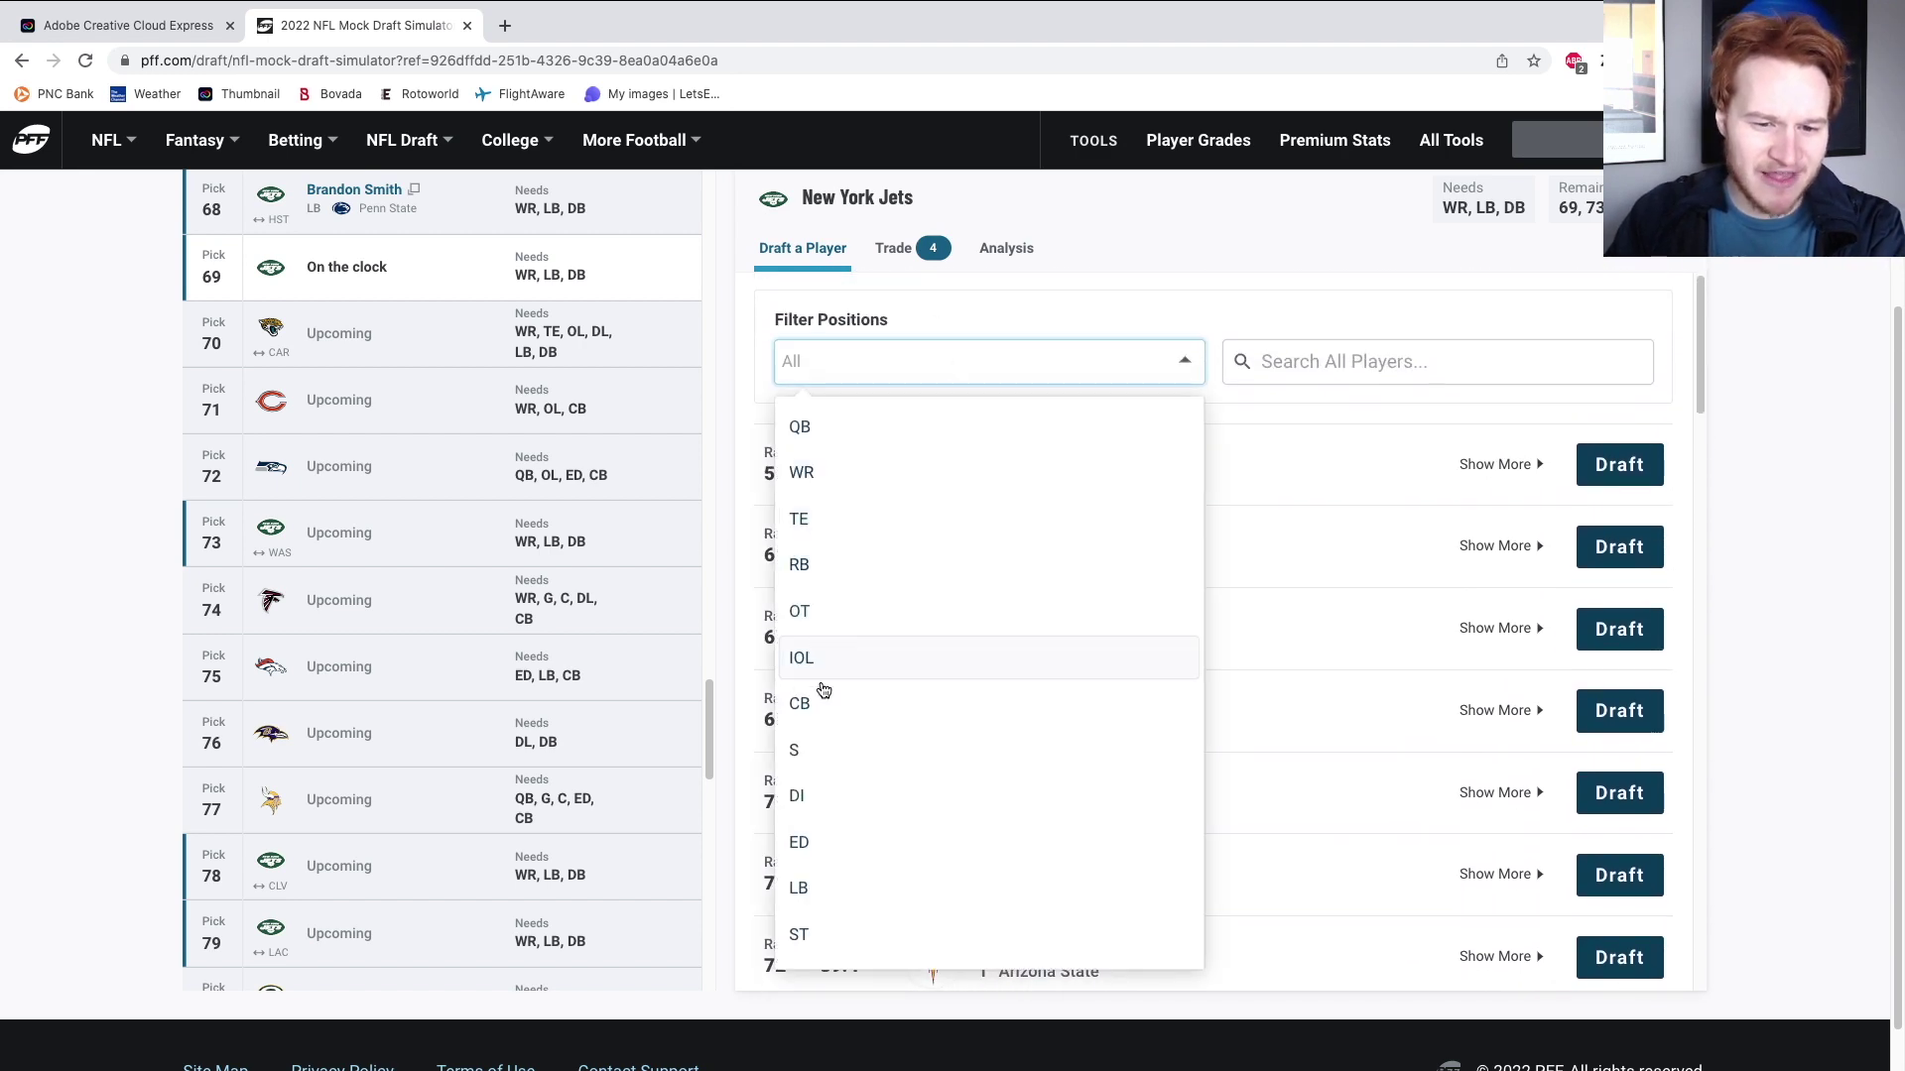
left_click(836, 796)
scroll(965, 593, "down", 2)
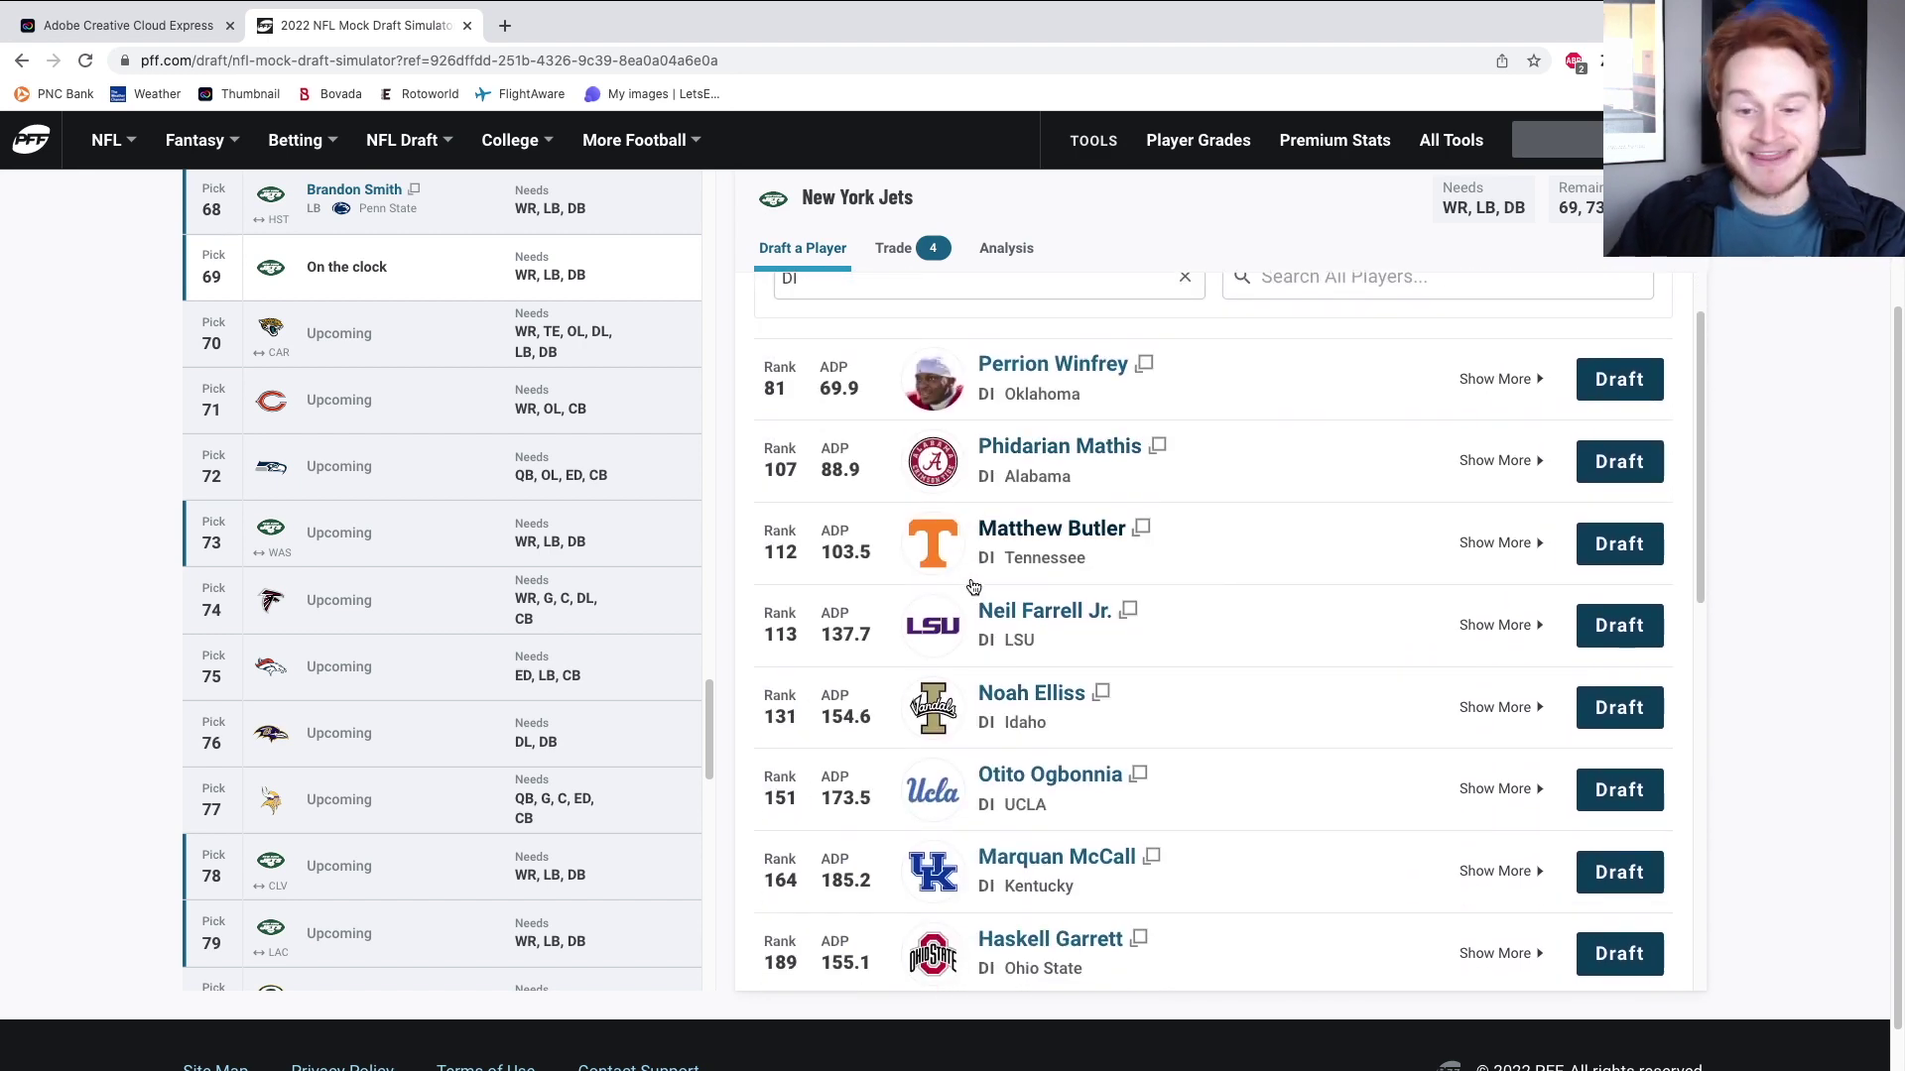
scroll(1091, 446, "up", 3)
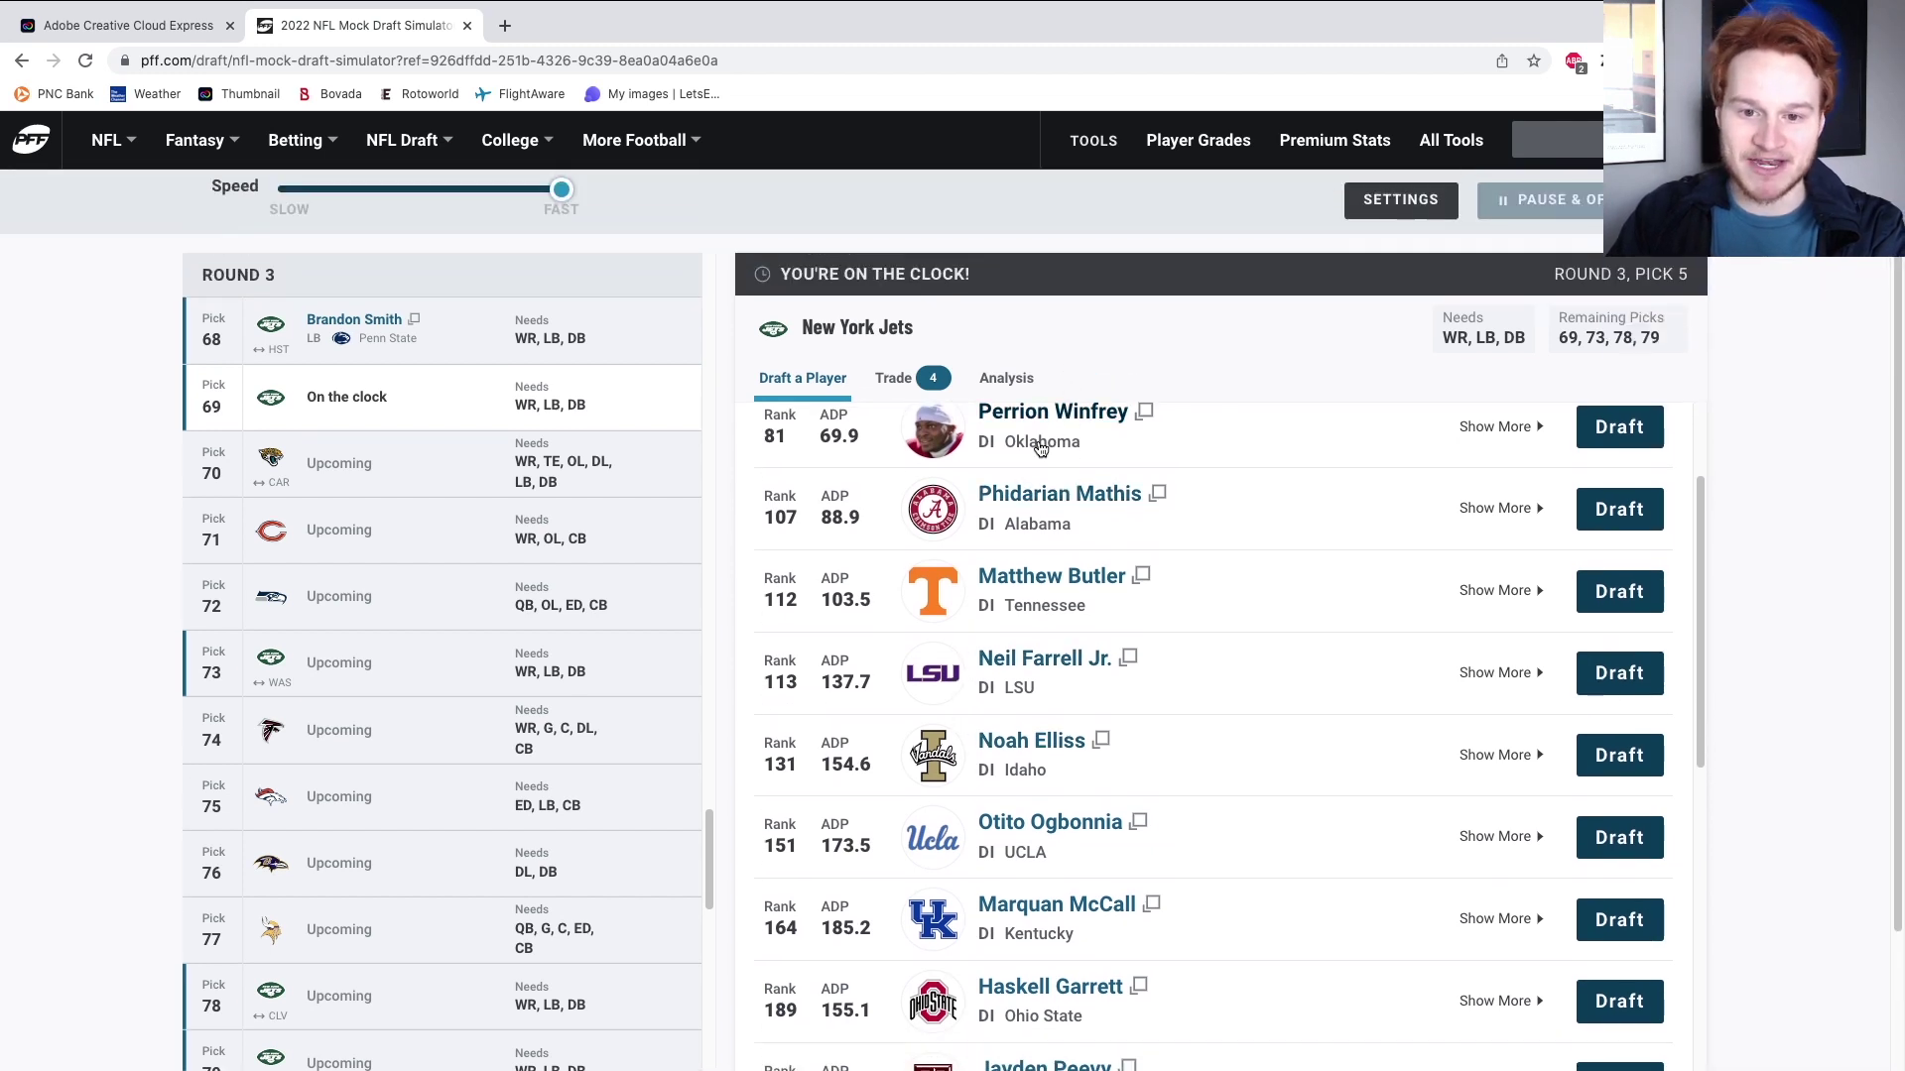
scroll(1128, 327, "down", 2)
scroll(1128, 327, "up", 1)
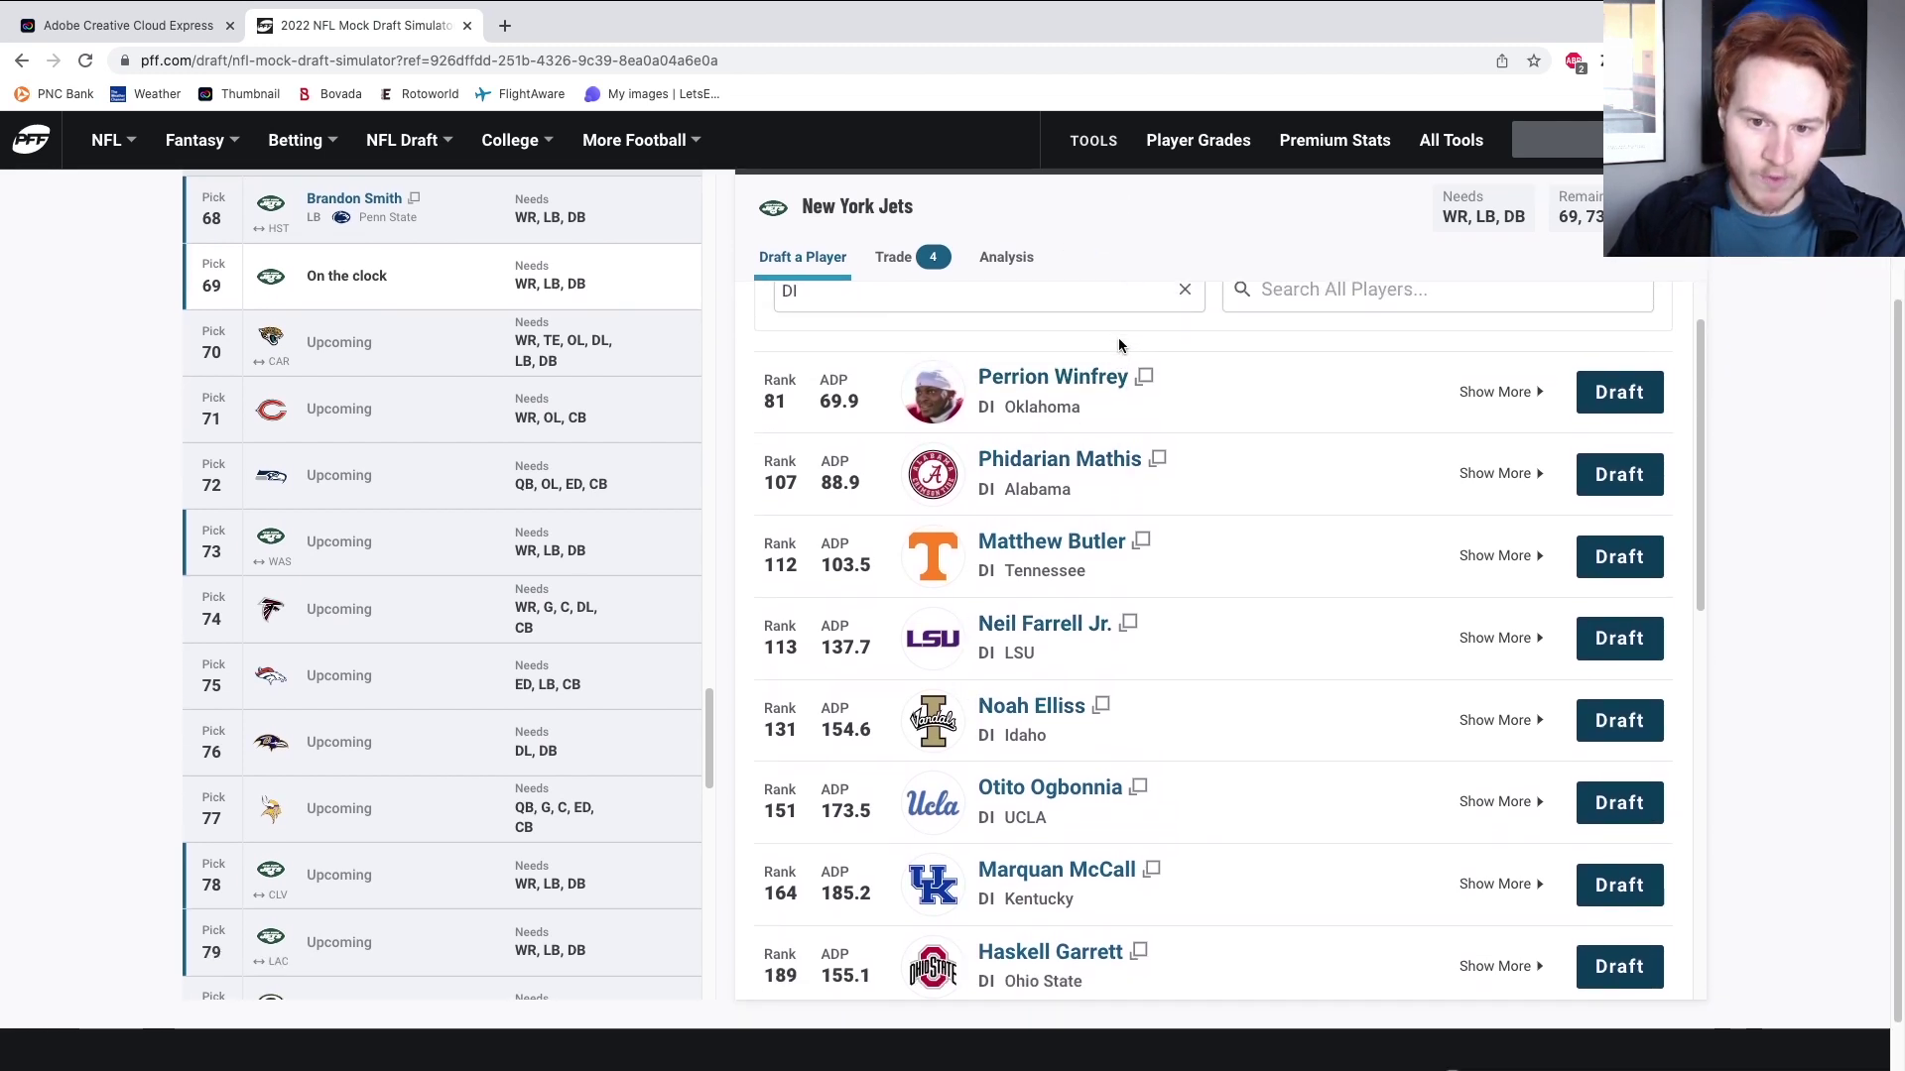
Clear the DI position filter and review the full list of available players.
left_click(1180, 328)
scroll(1032, 426, "down", 4)
scroll(1047, 454, "down", 2)
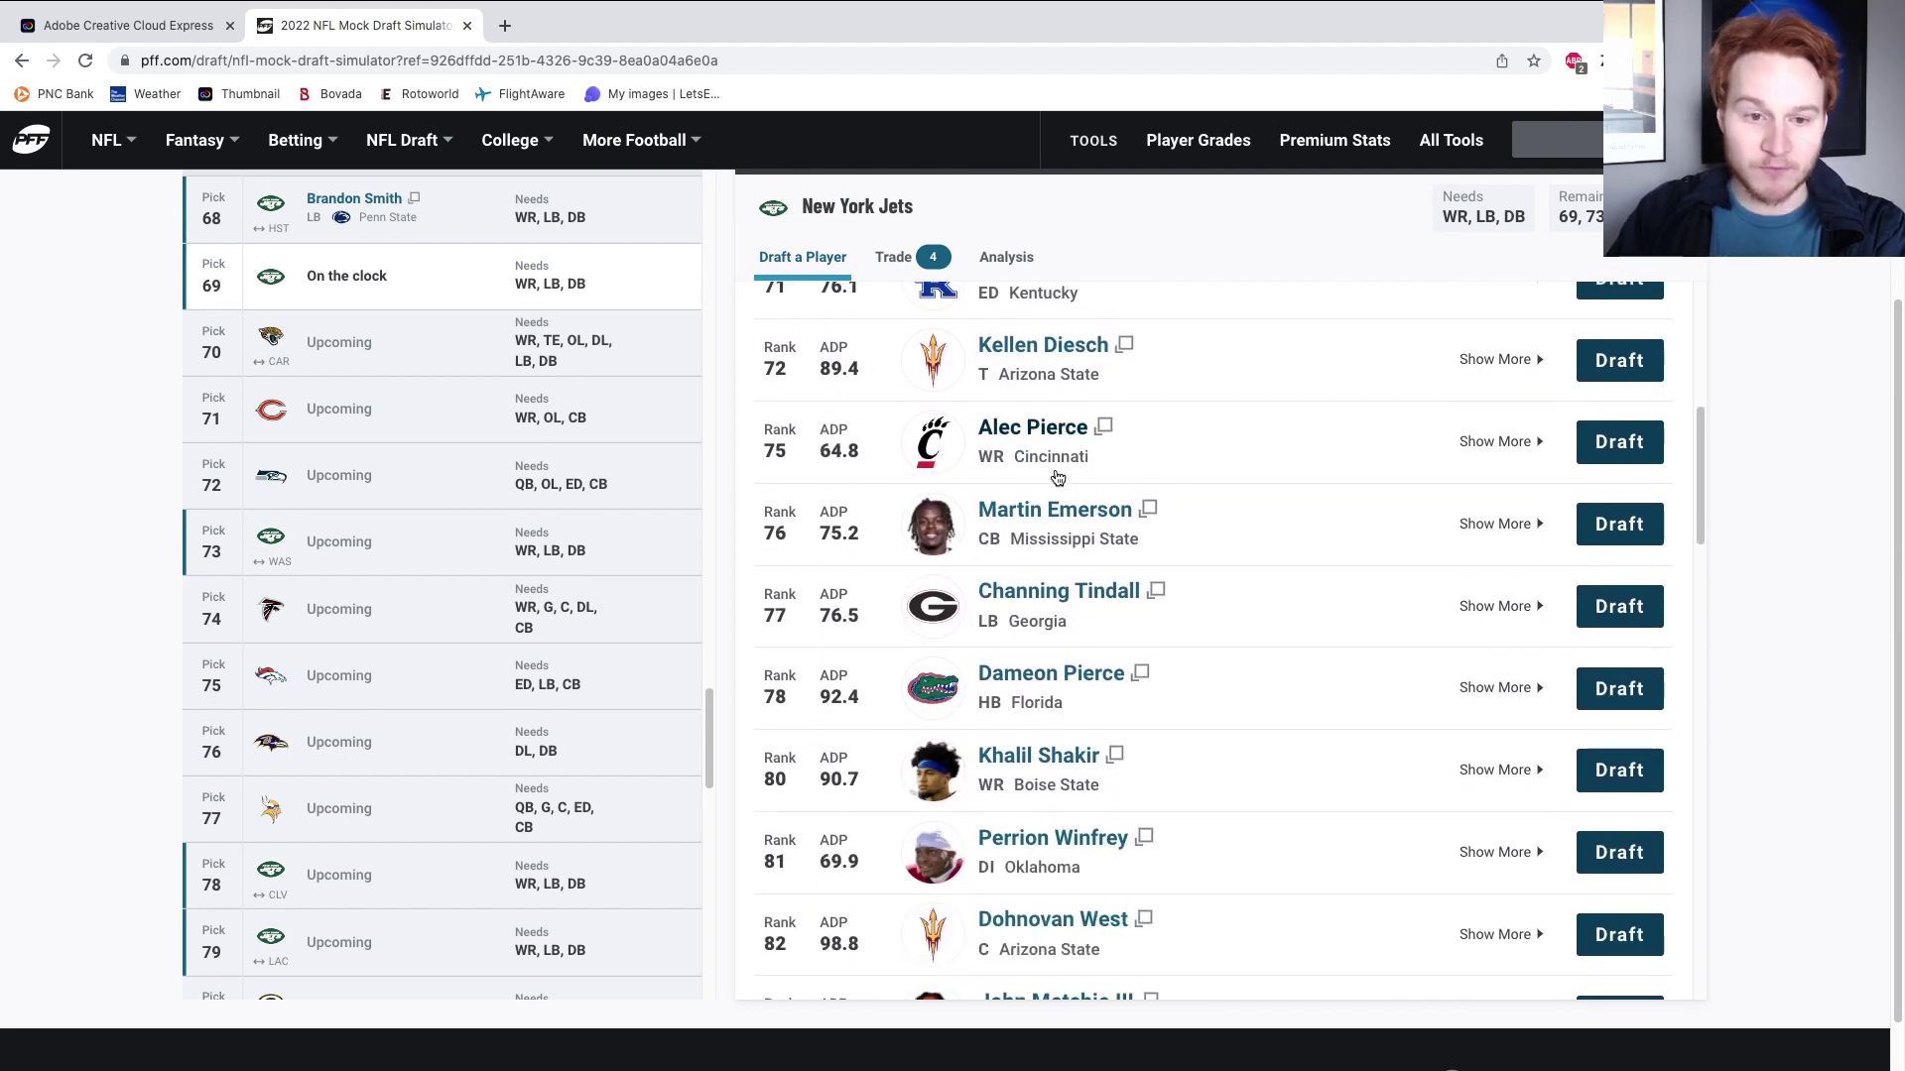
scroll(1238, 506, "up", 5)
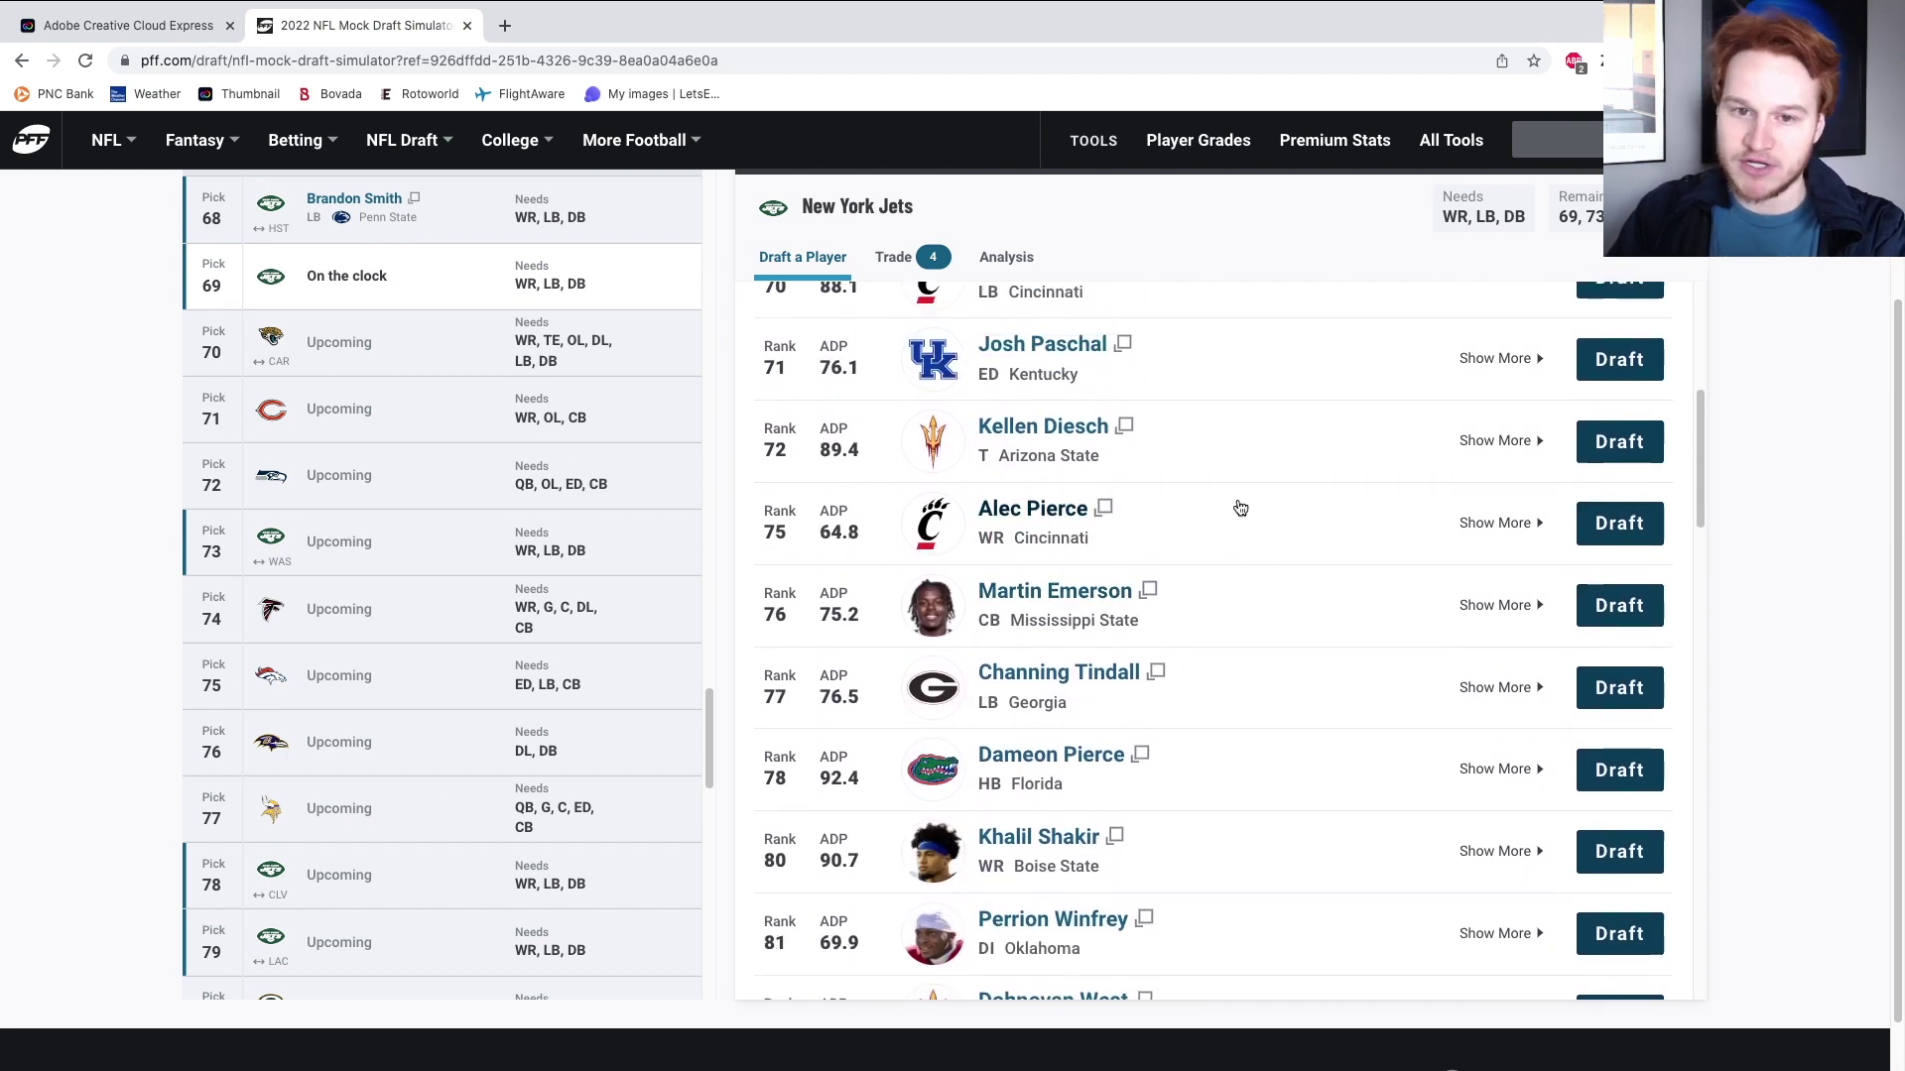
Filter the players to cornerbacks (CB) and draft Mississippi State's Martin Emerson with the Jets' pick 69.
left_click(951, 382)
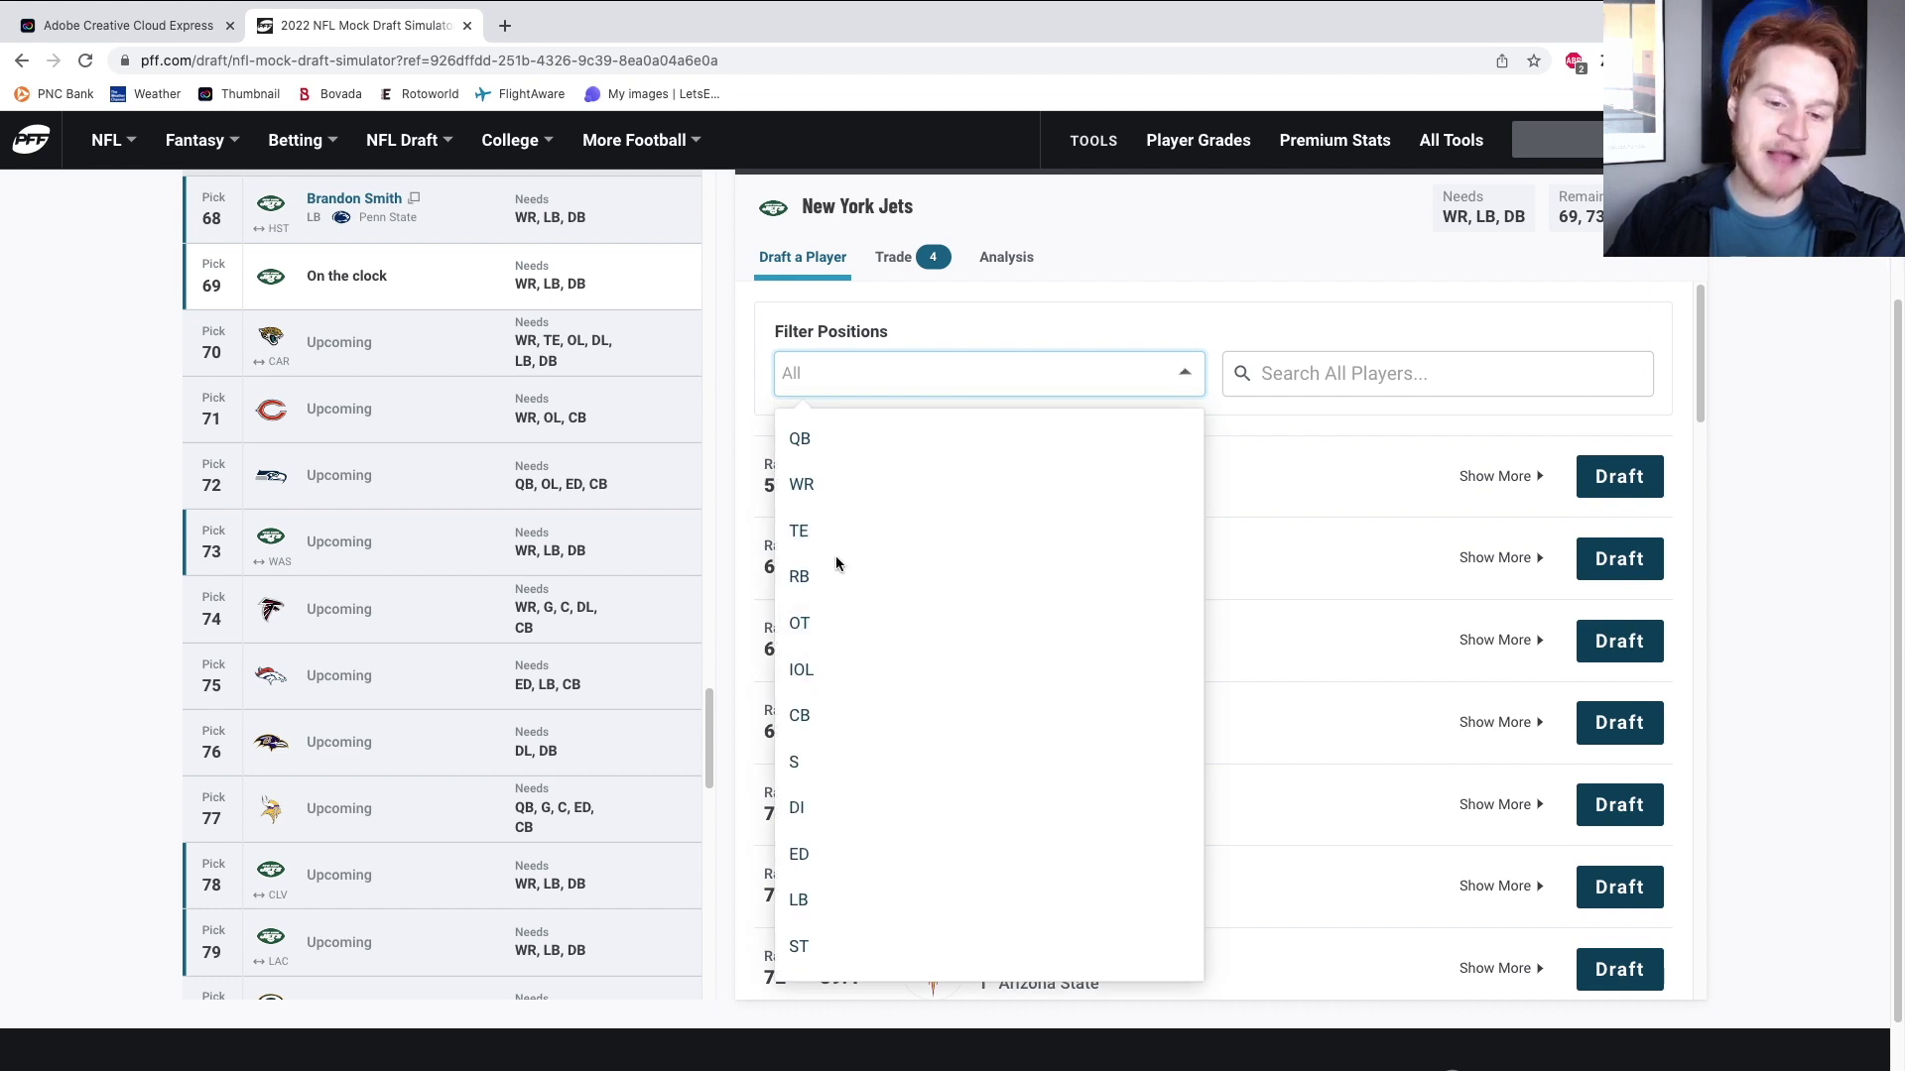
left_click(831, 730)
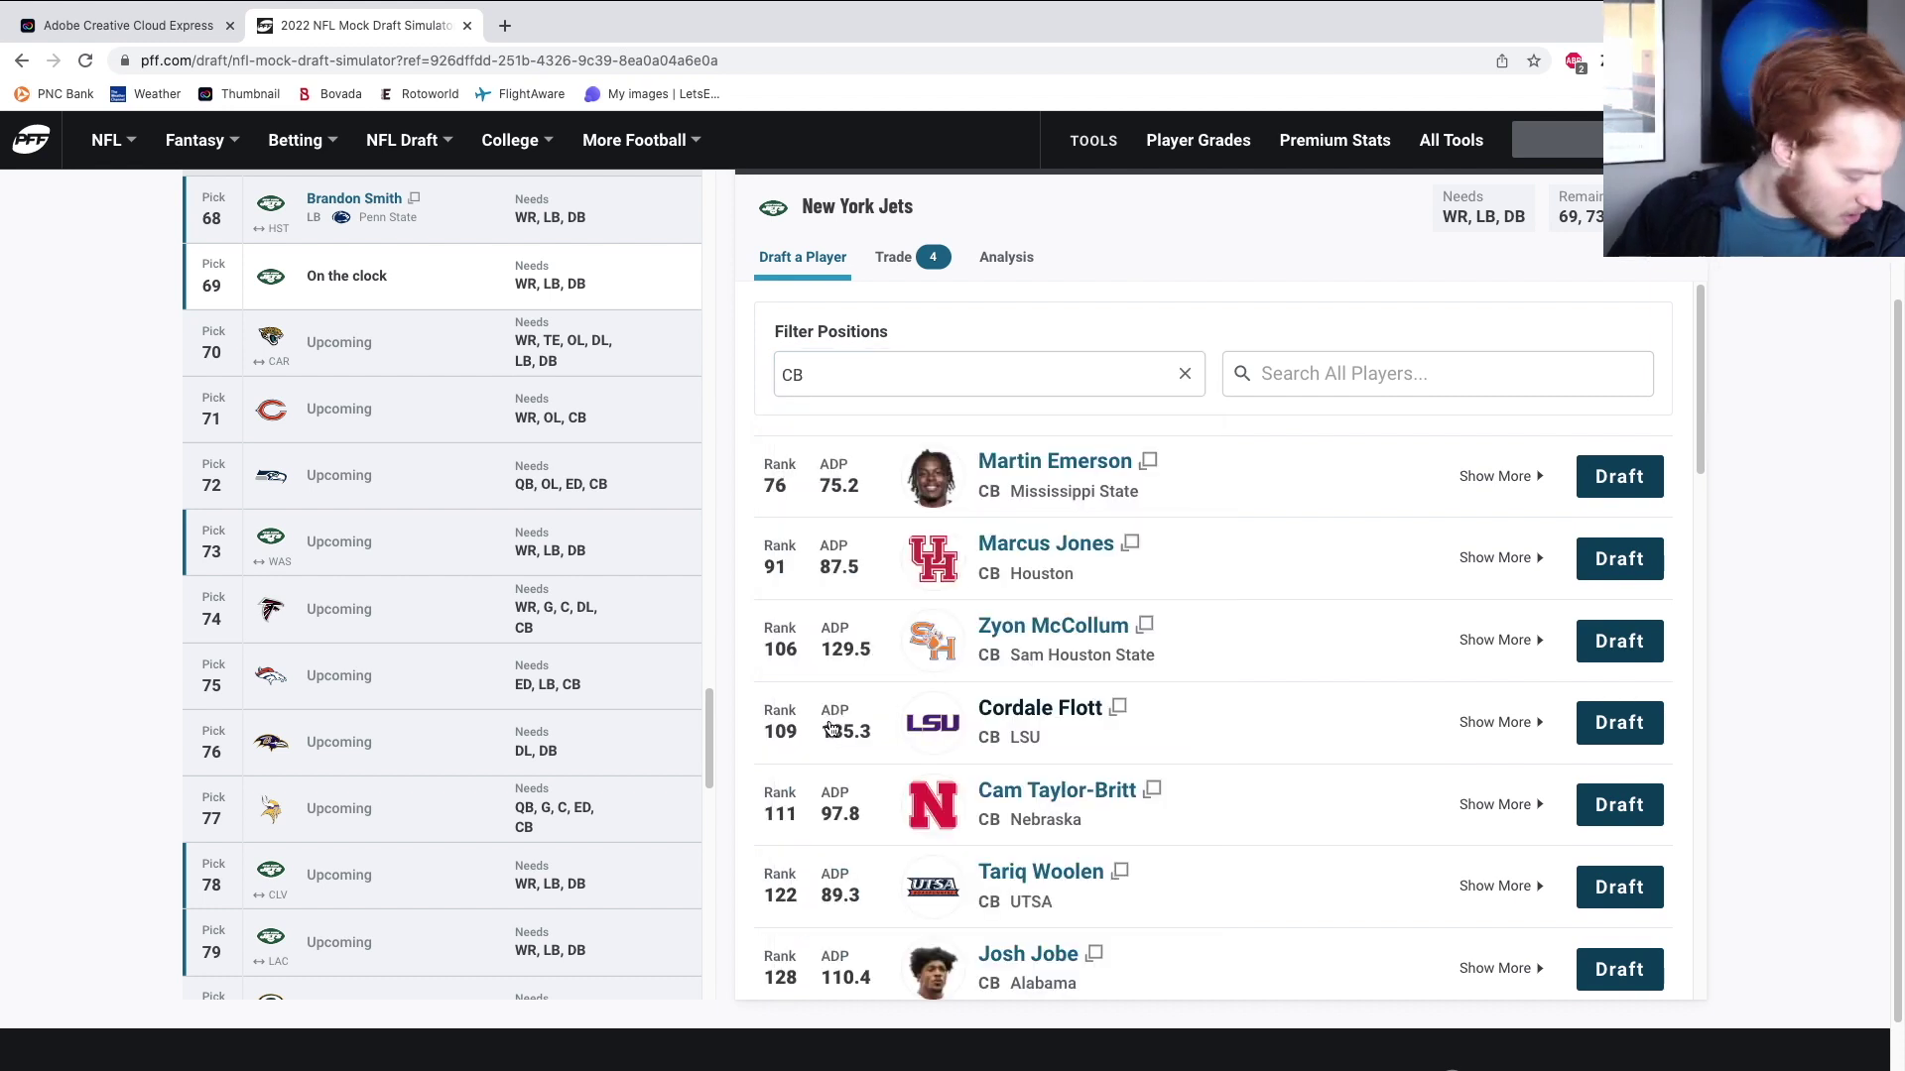
scroll(992, 645, "down", 2)
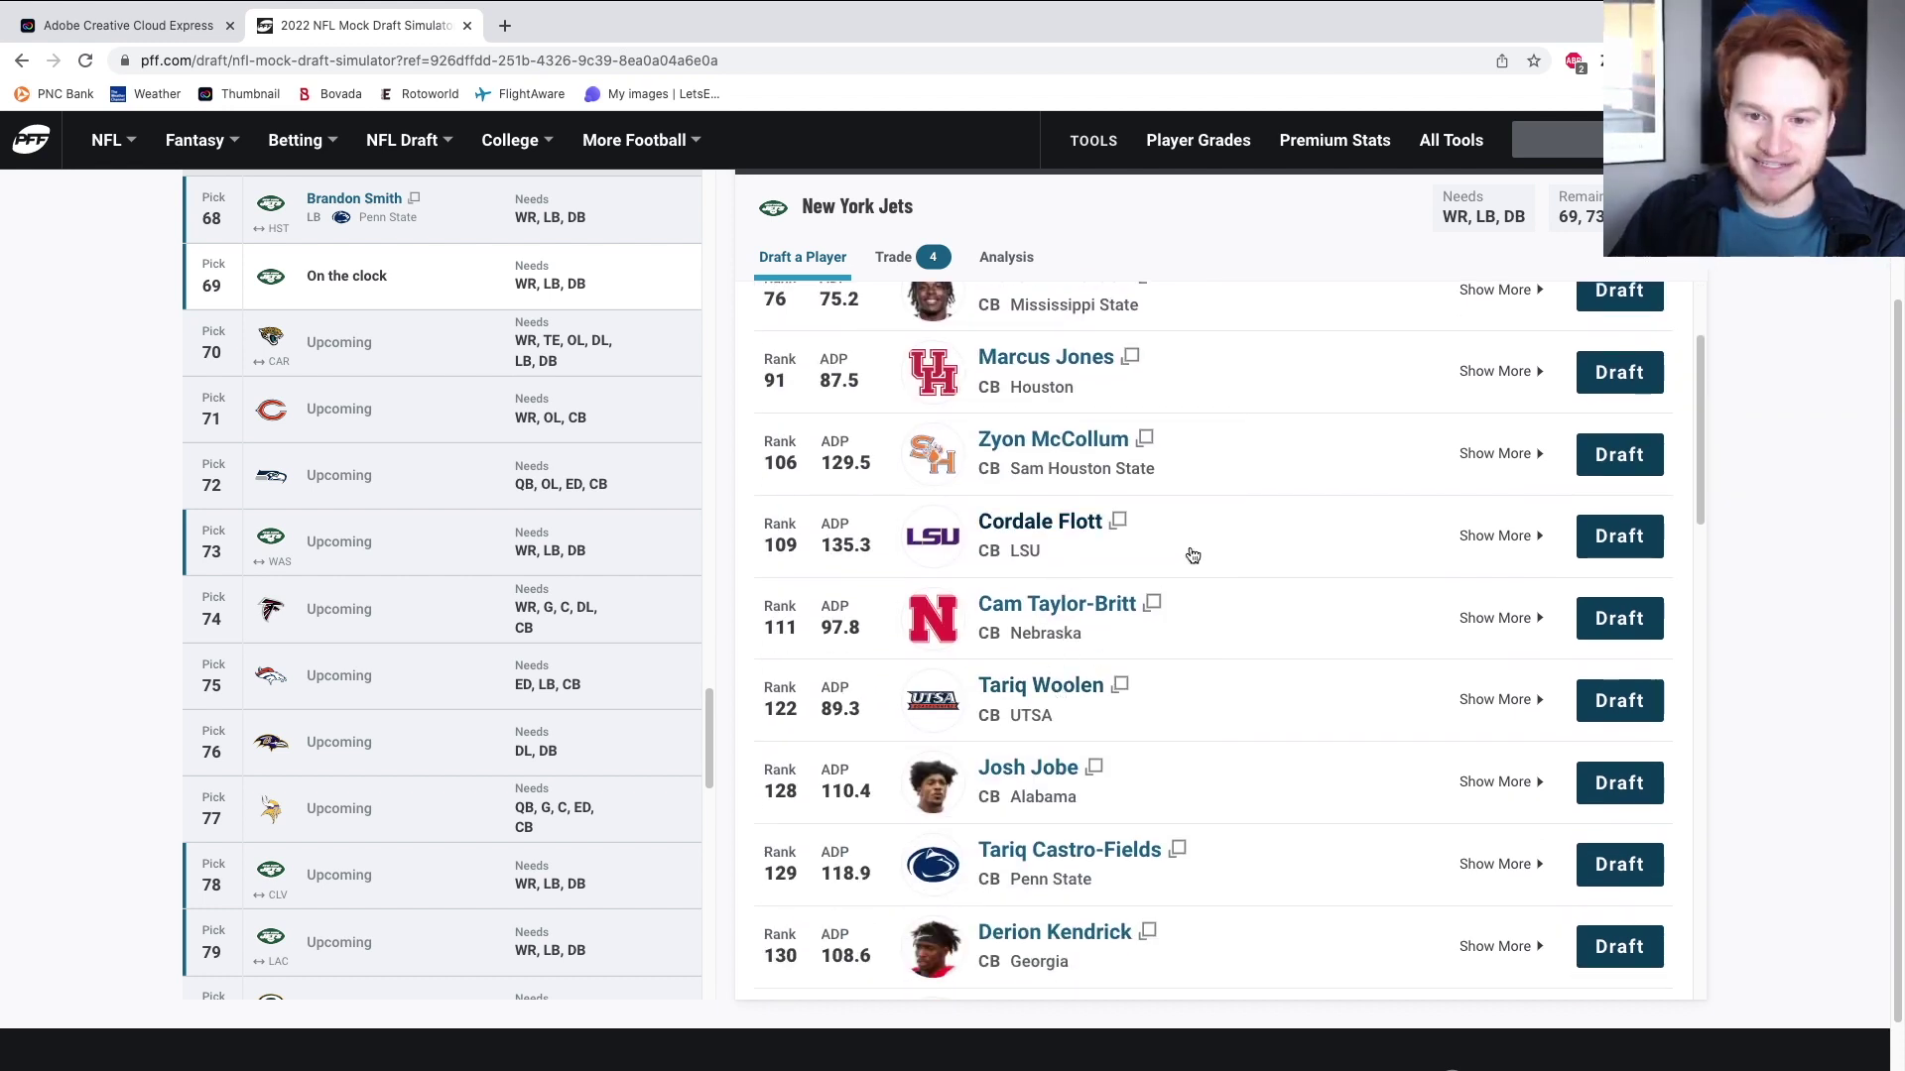
scroll(1339, 496, "up", 2)
left_click(1605, 479)
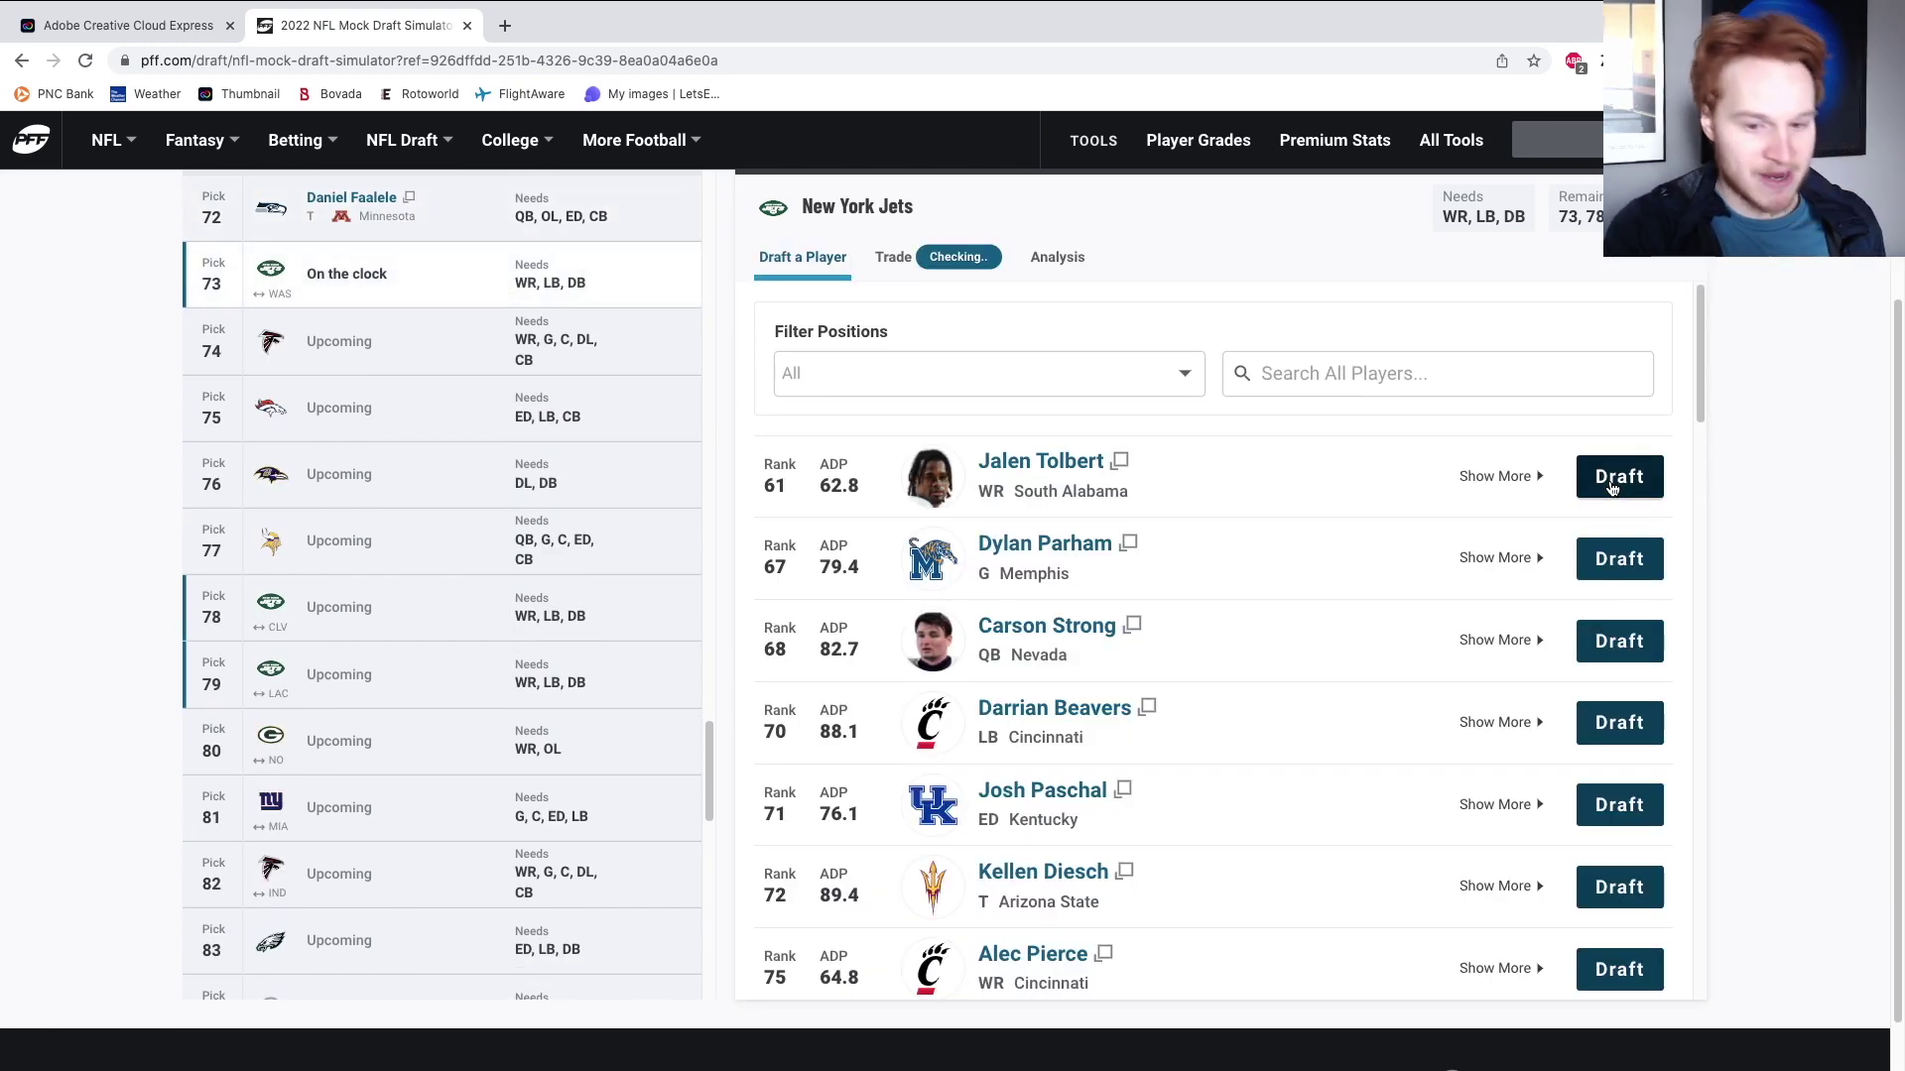
scroll(296, 374, "up", 3)
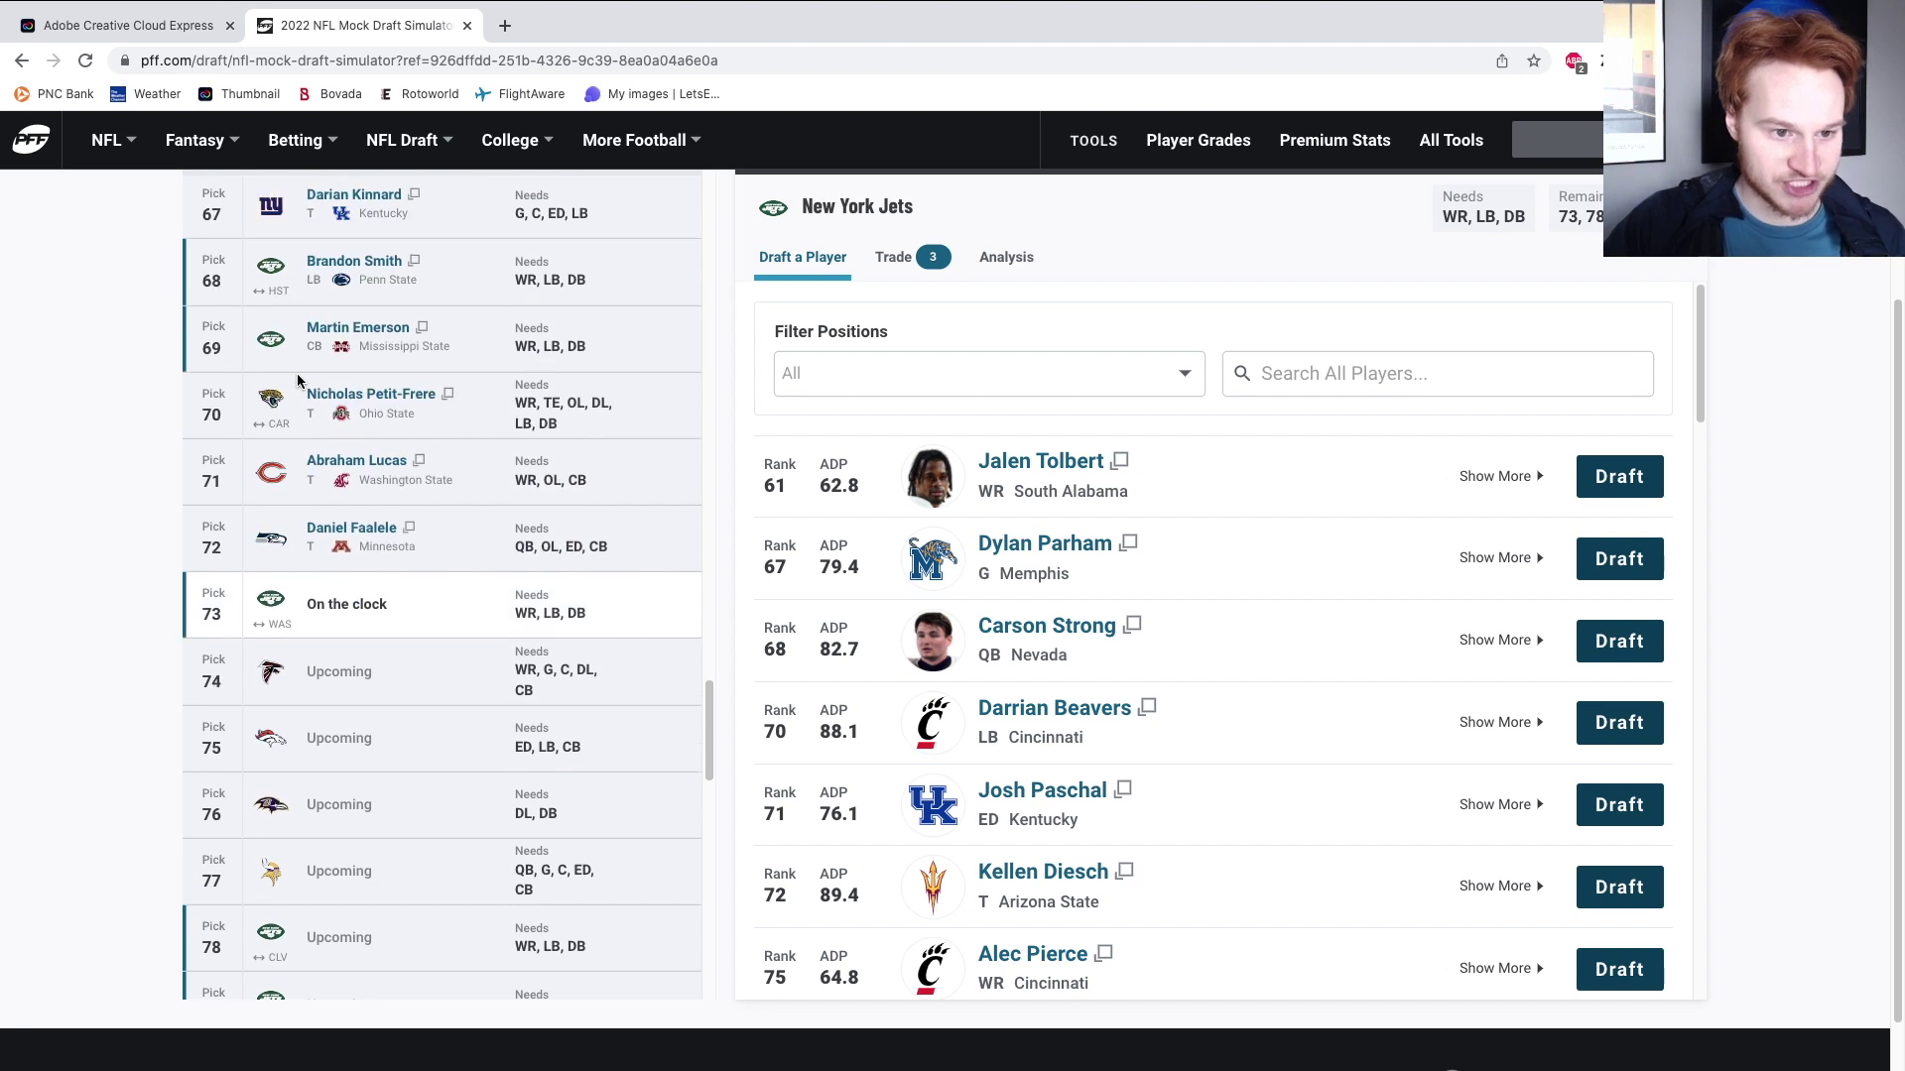
Review the available players of all positions and draft Oklahoma interior defender Perrion Winfrey with the Jets' pick 73.
scroll(296, 373, "down", 3)
scroll(1000, 600, "down", 1)
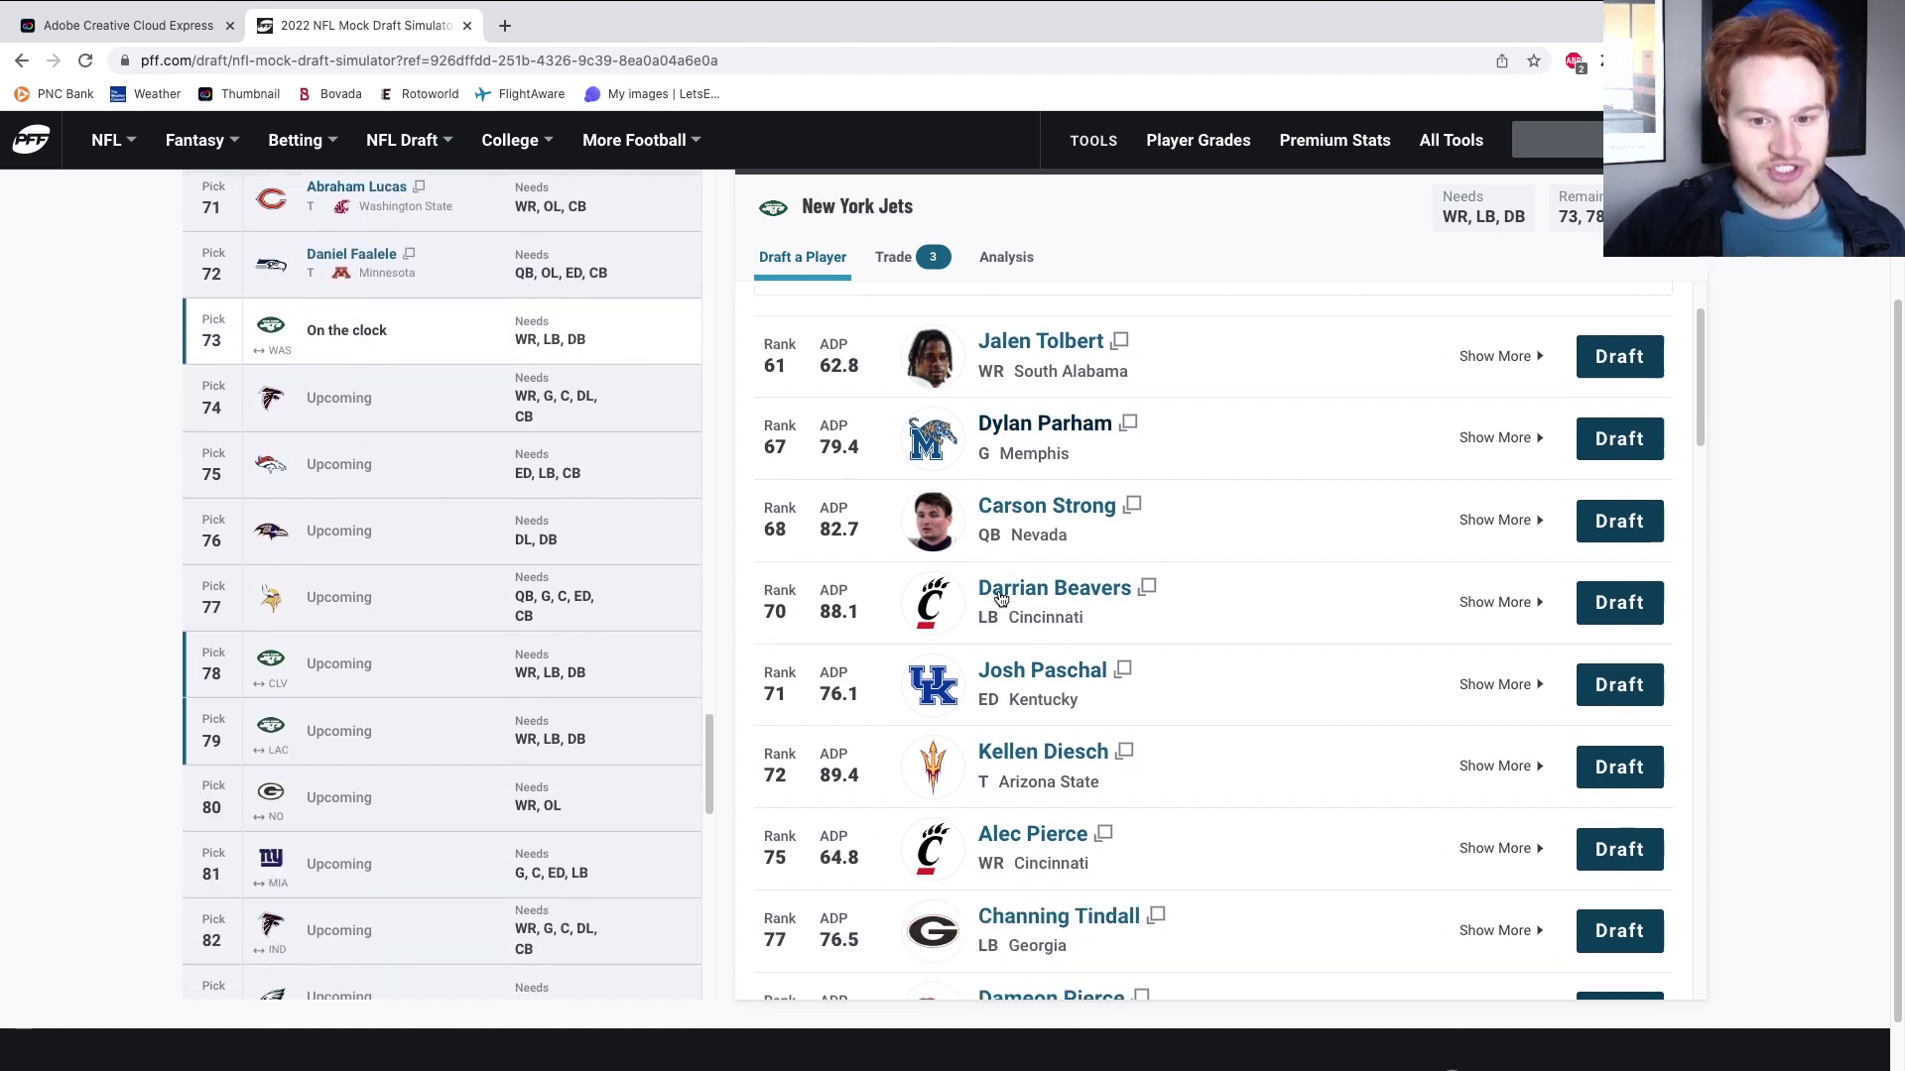
scroll(1000, 601, "down", 6)
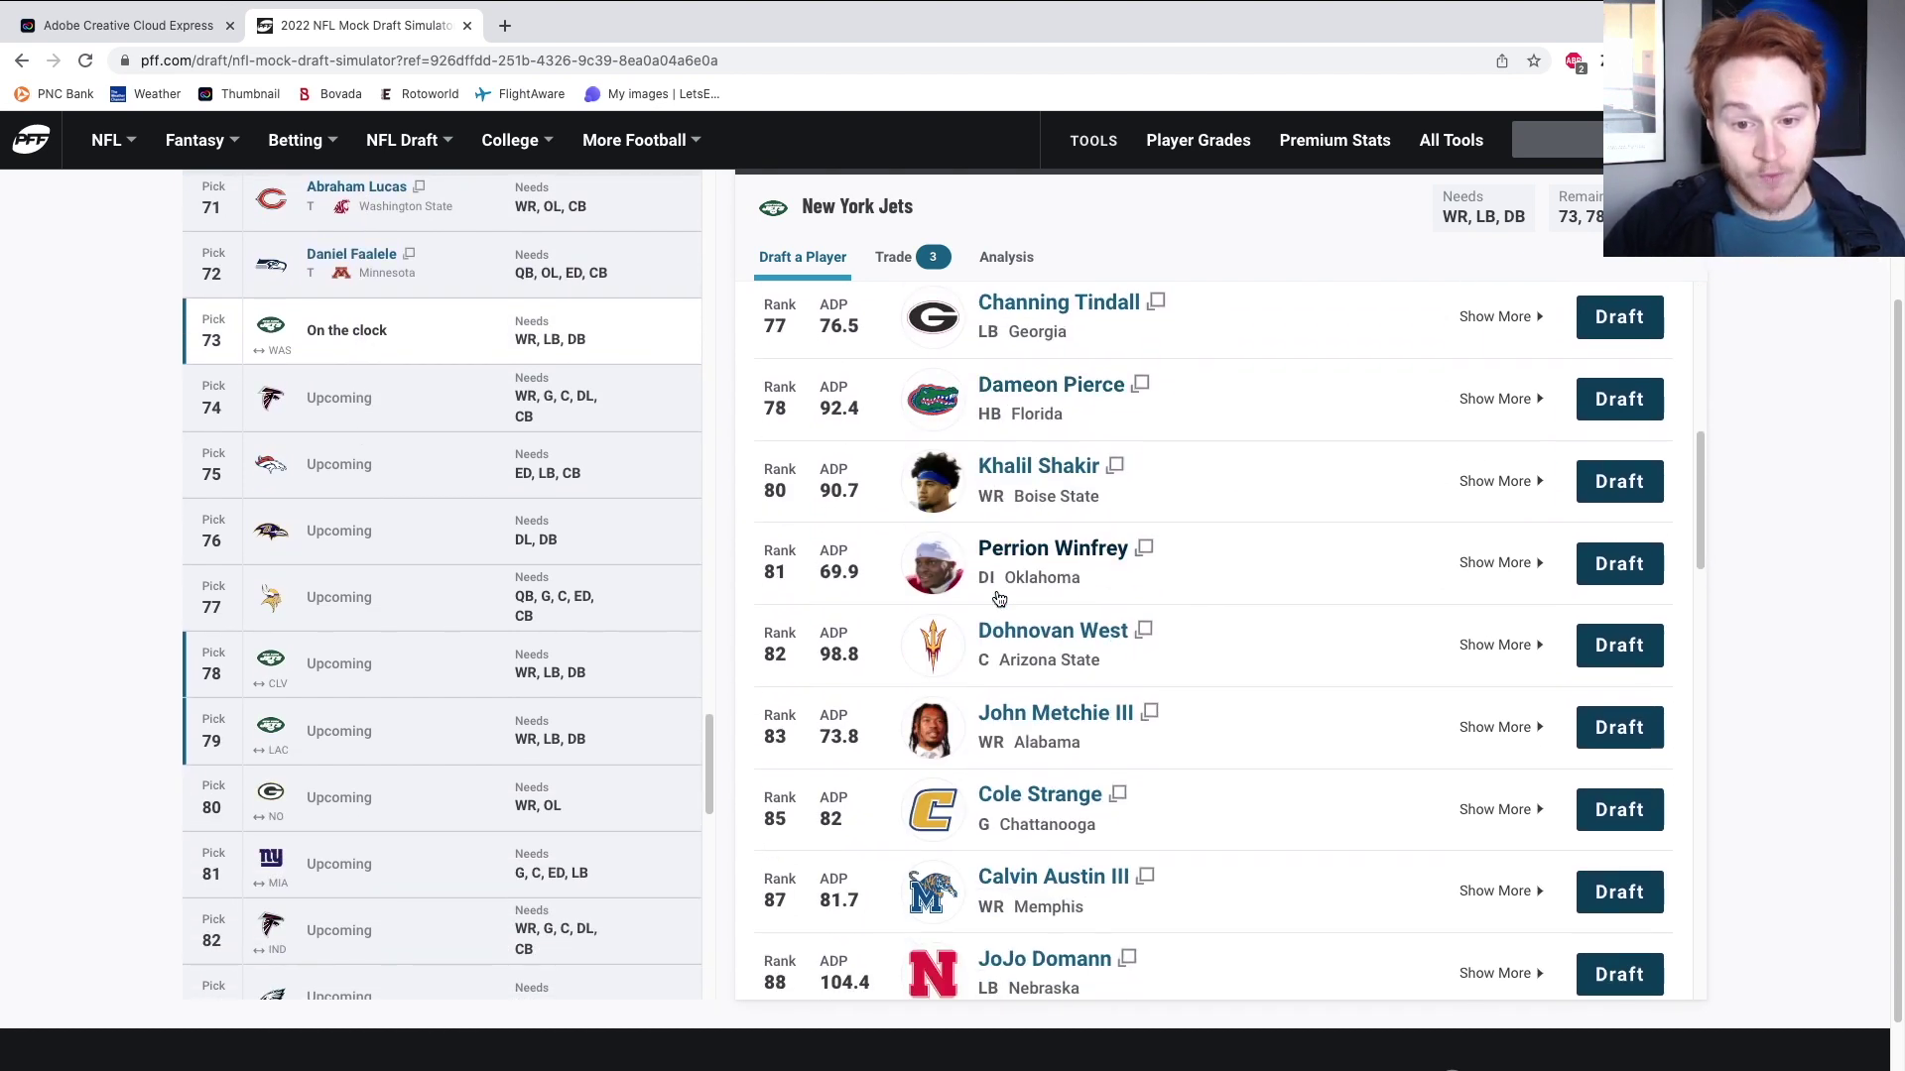
scroll(999, 599, "down", 3)
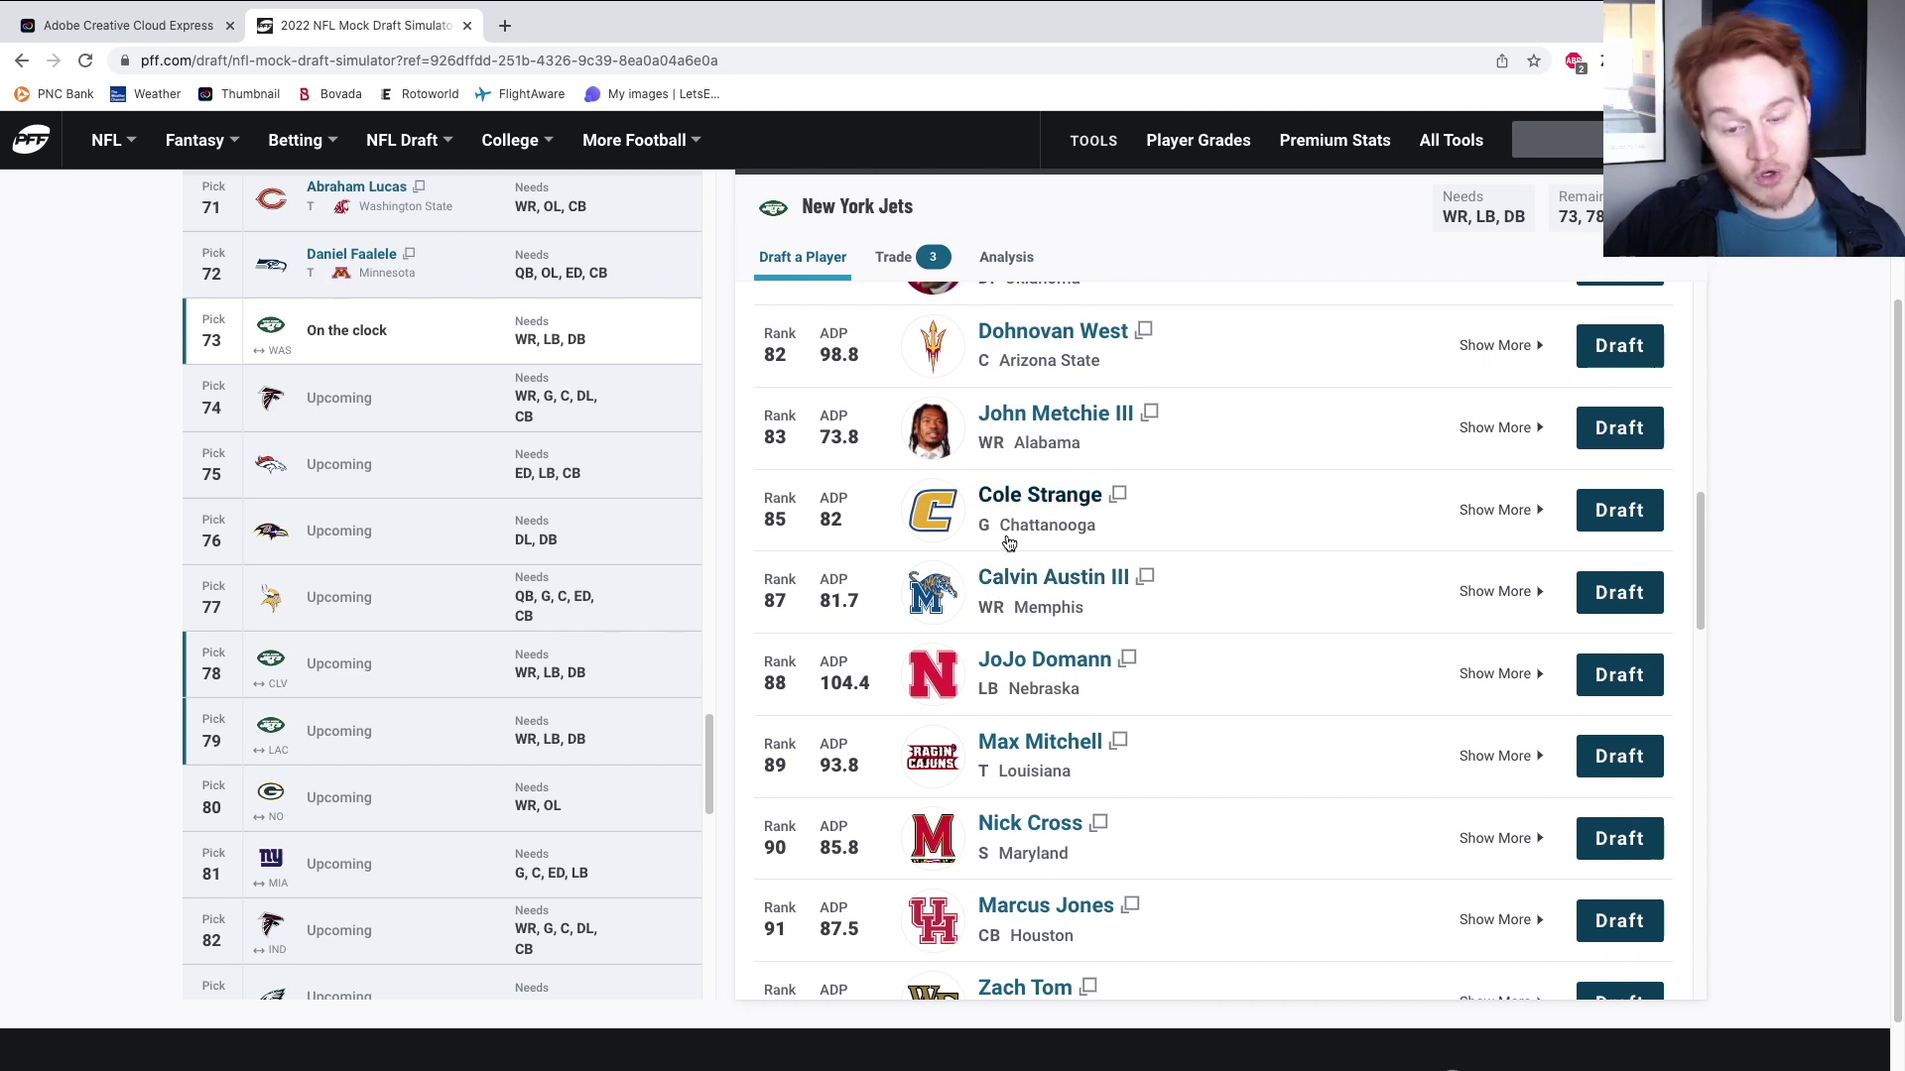
scroll(1030, 506, "up", 3)
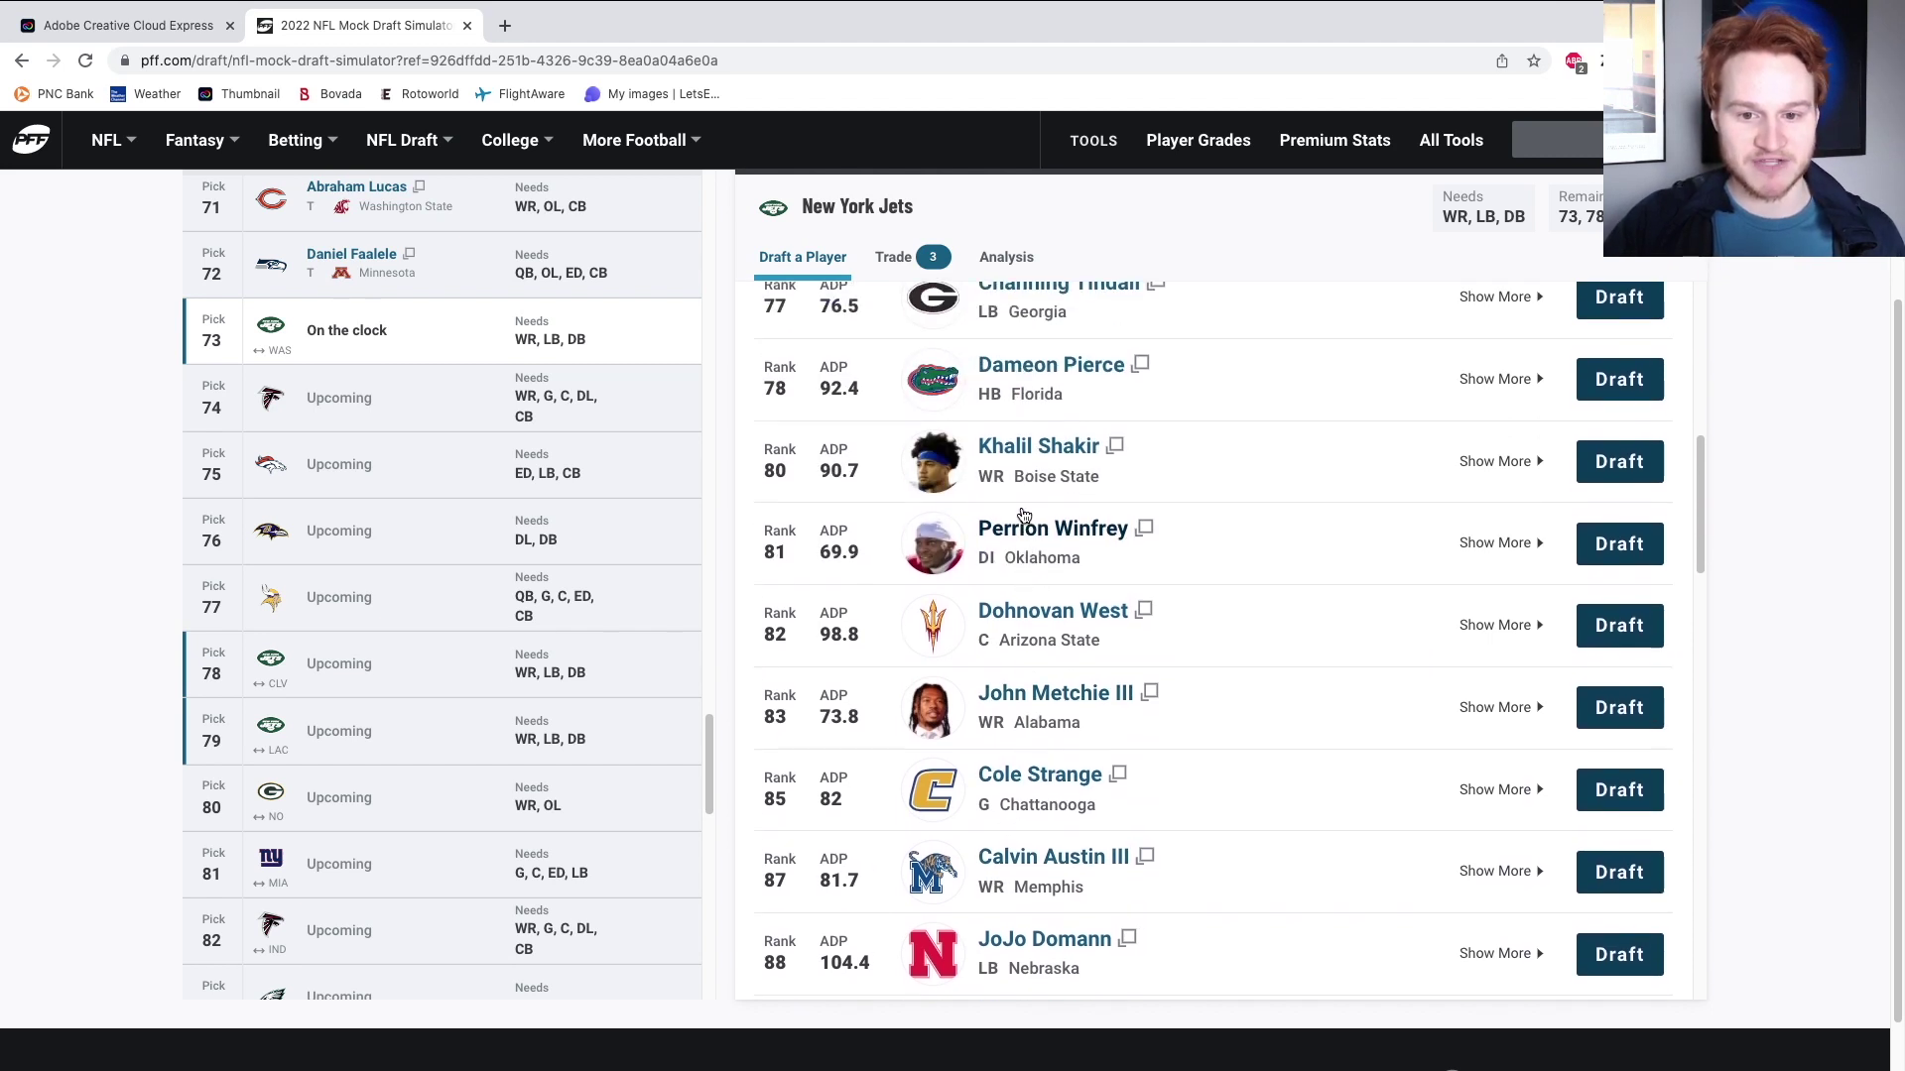
left_click(1619, 548)
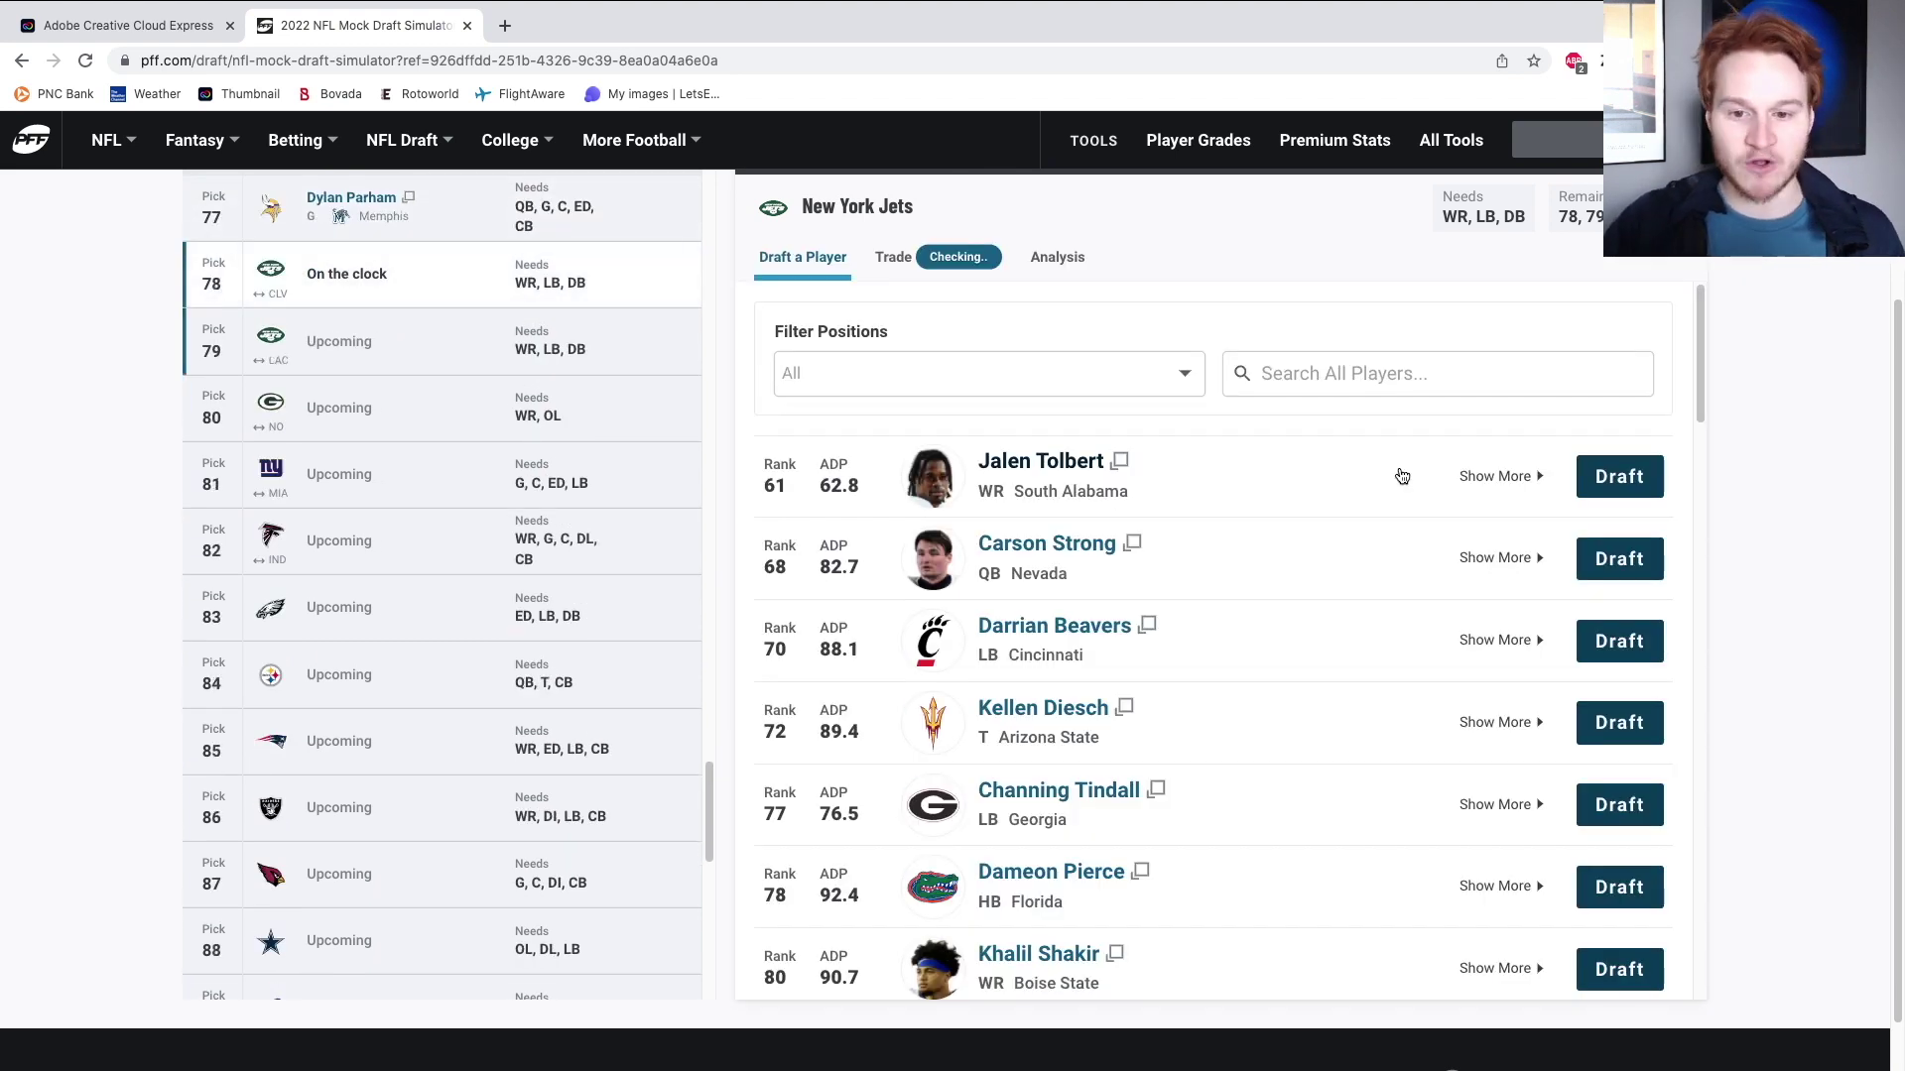
Look over the available players for pick 78 and filter the list to cornerbacks (CB).
scroll(1007, 457, "down", 3)
scroll(1010, 467, "up", 2)
scroll(1014, 481, "down", 2)
scroll(992, 486, "down", 4)
scroll(993, 486, "up", 8)
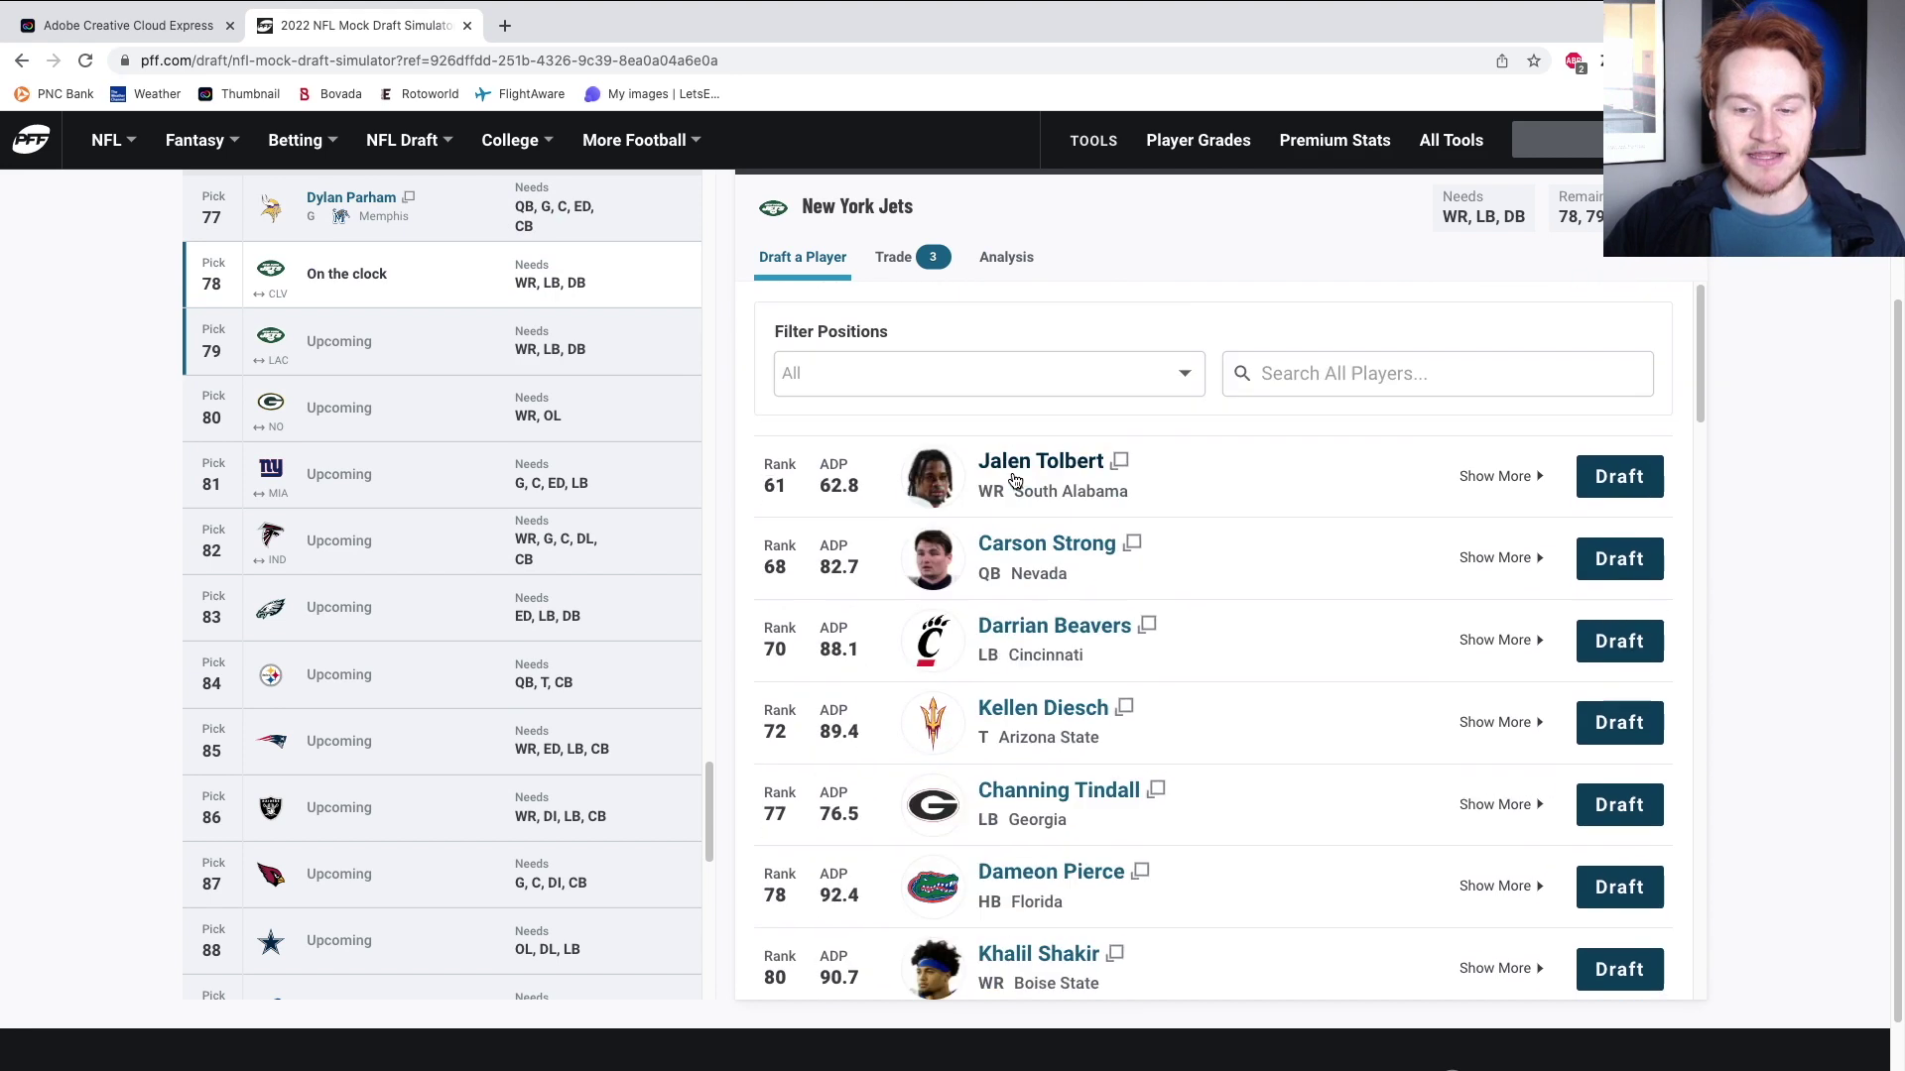
left_click(1088, 382)
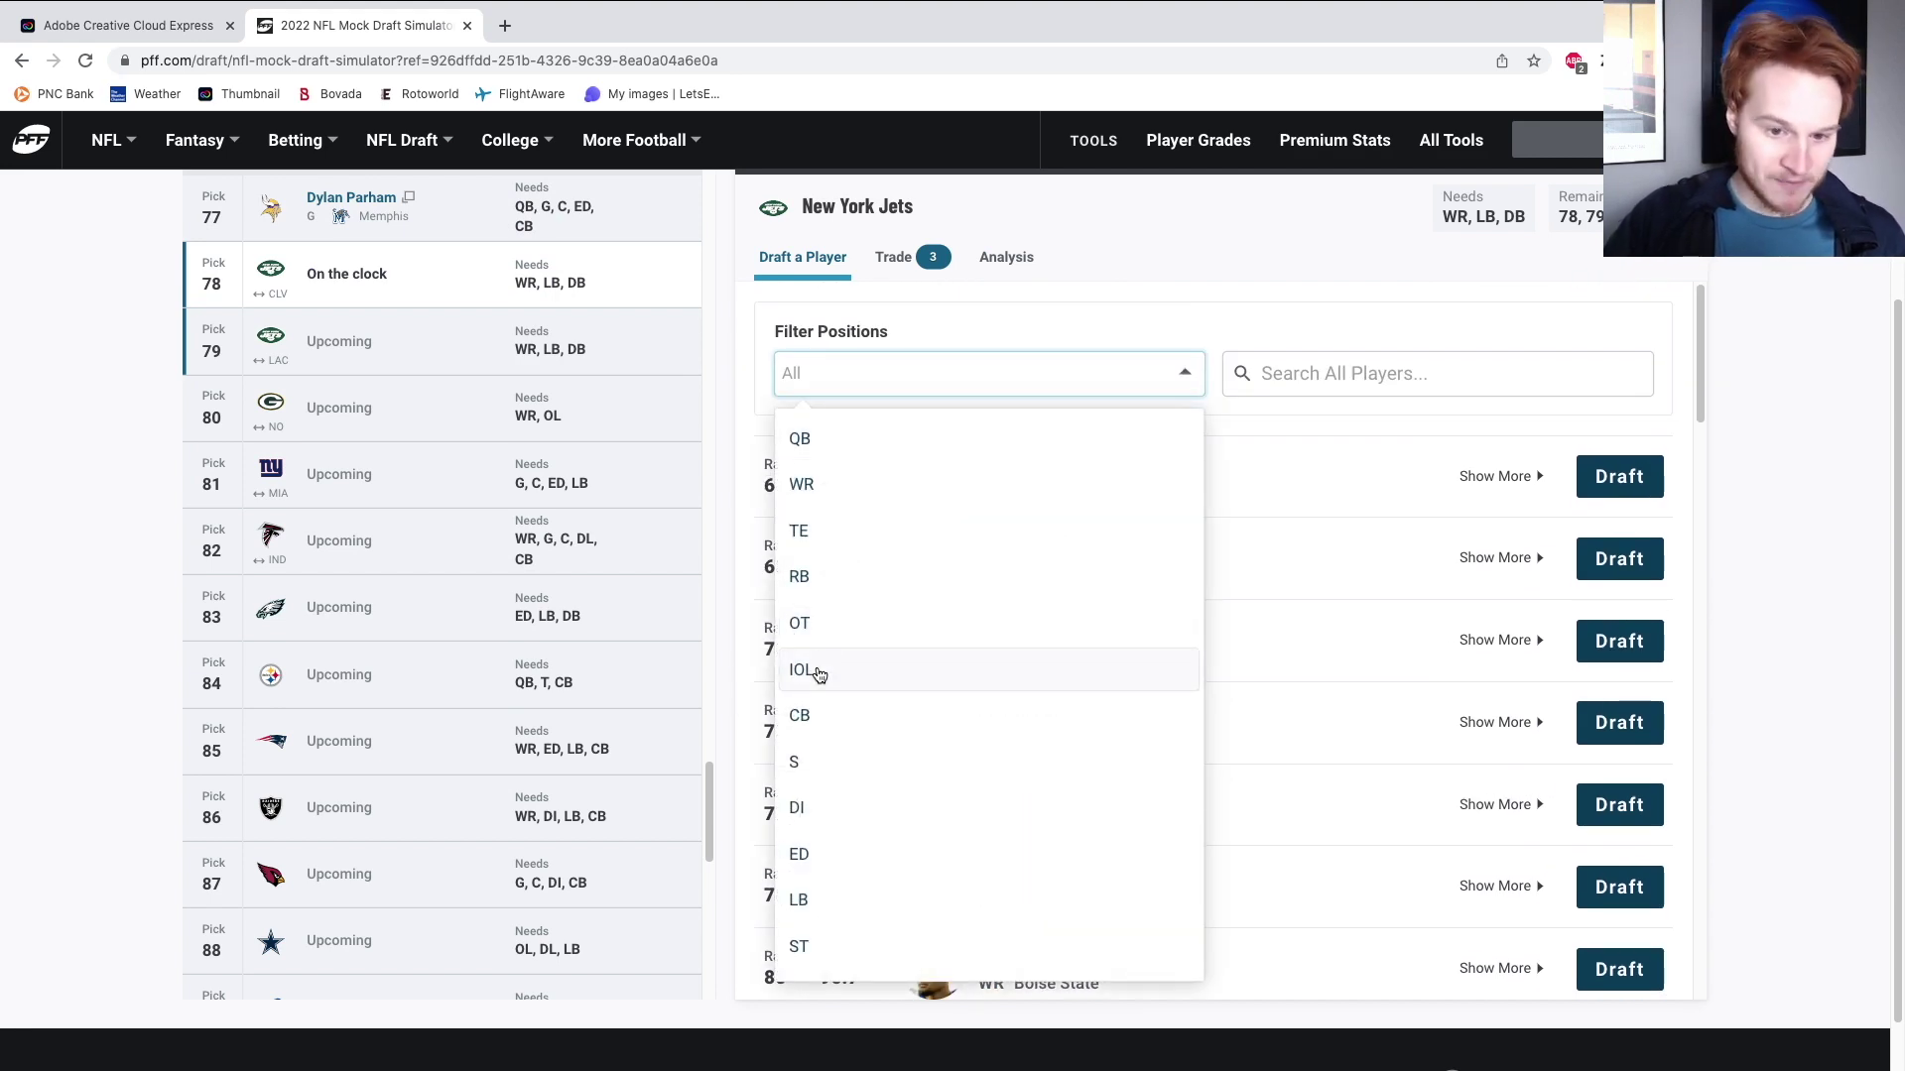
left_click(812, 717)
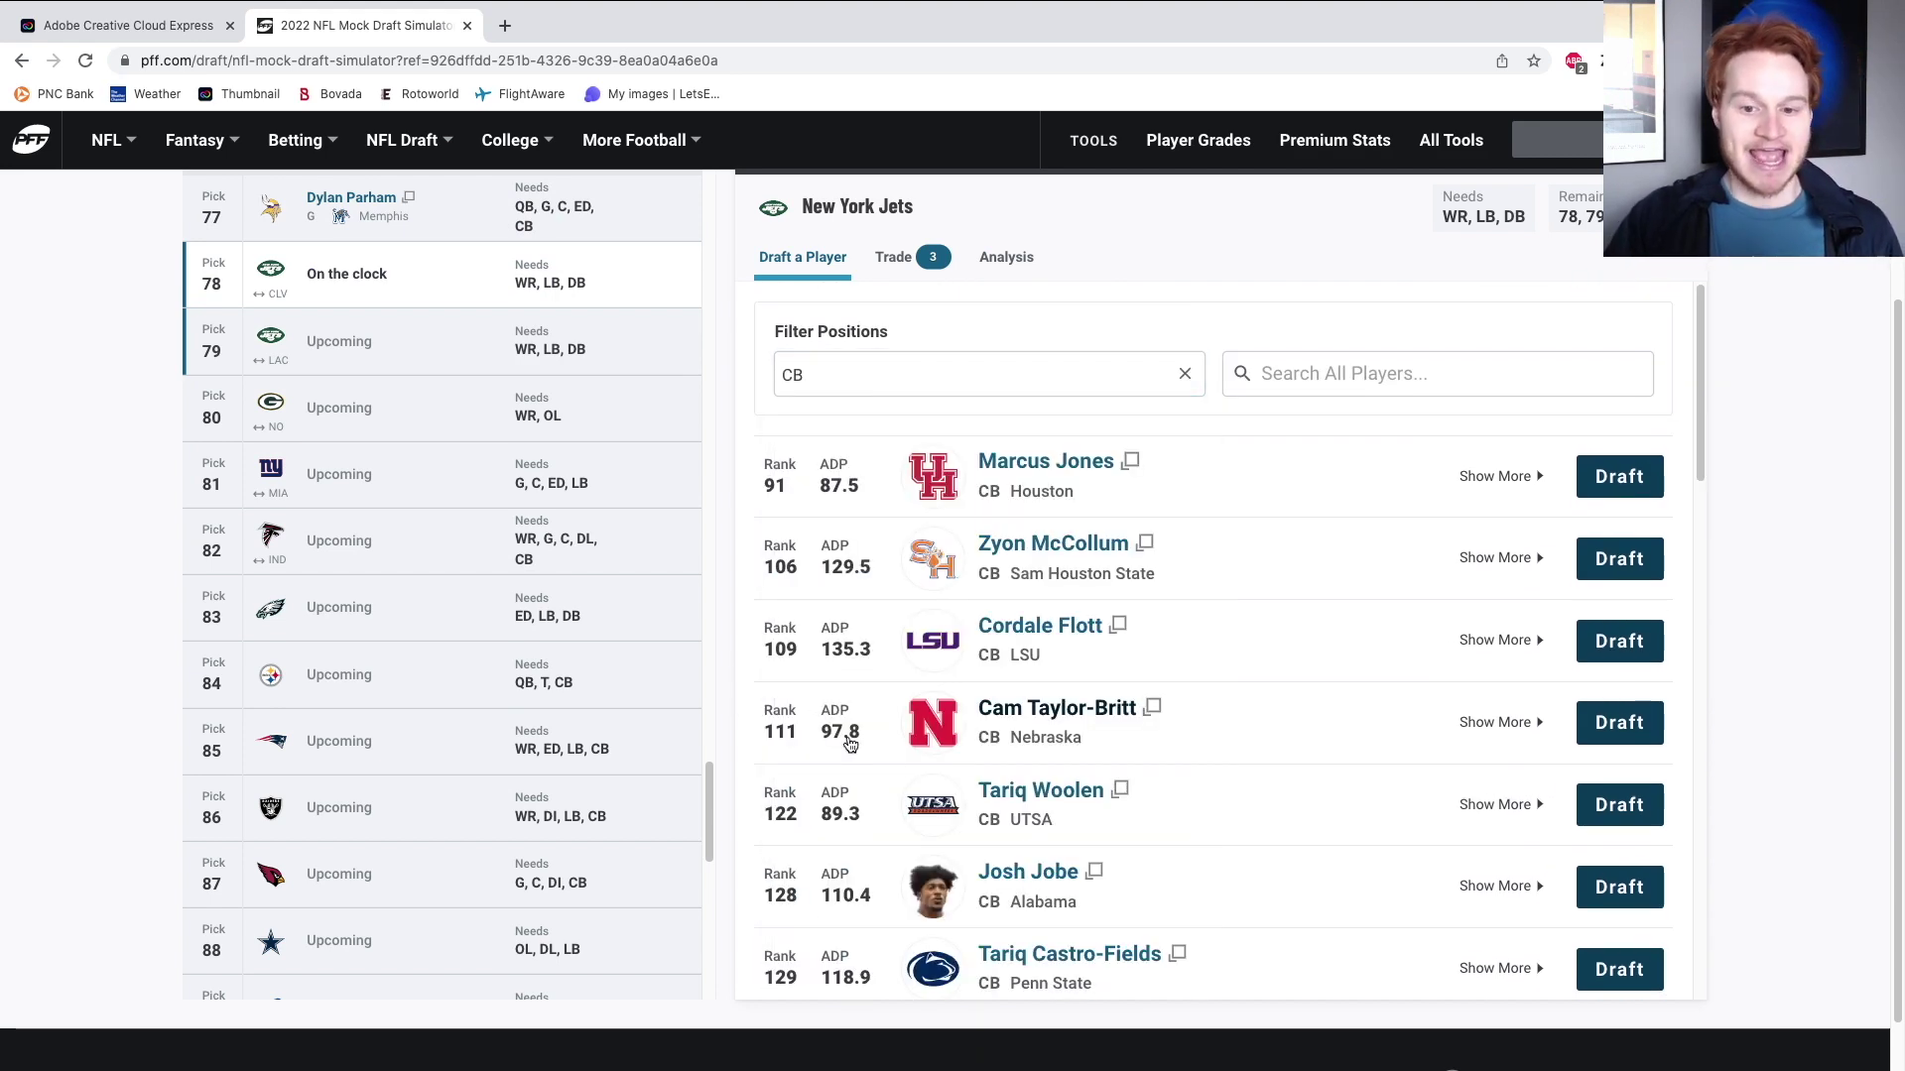
View the player profile of Houston cornerback Marcus Jones and close it.
scroll(923, 684, "down", 2)
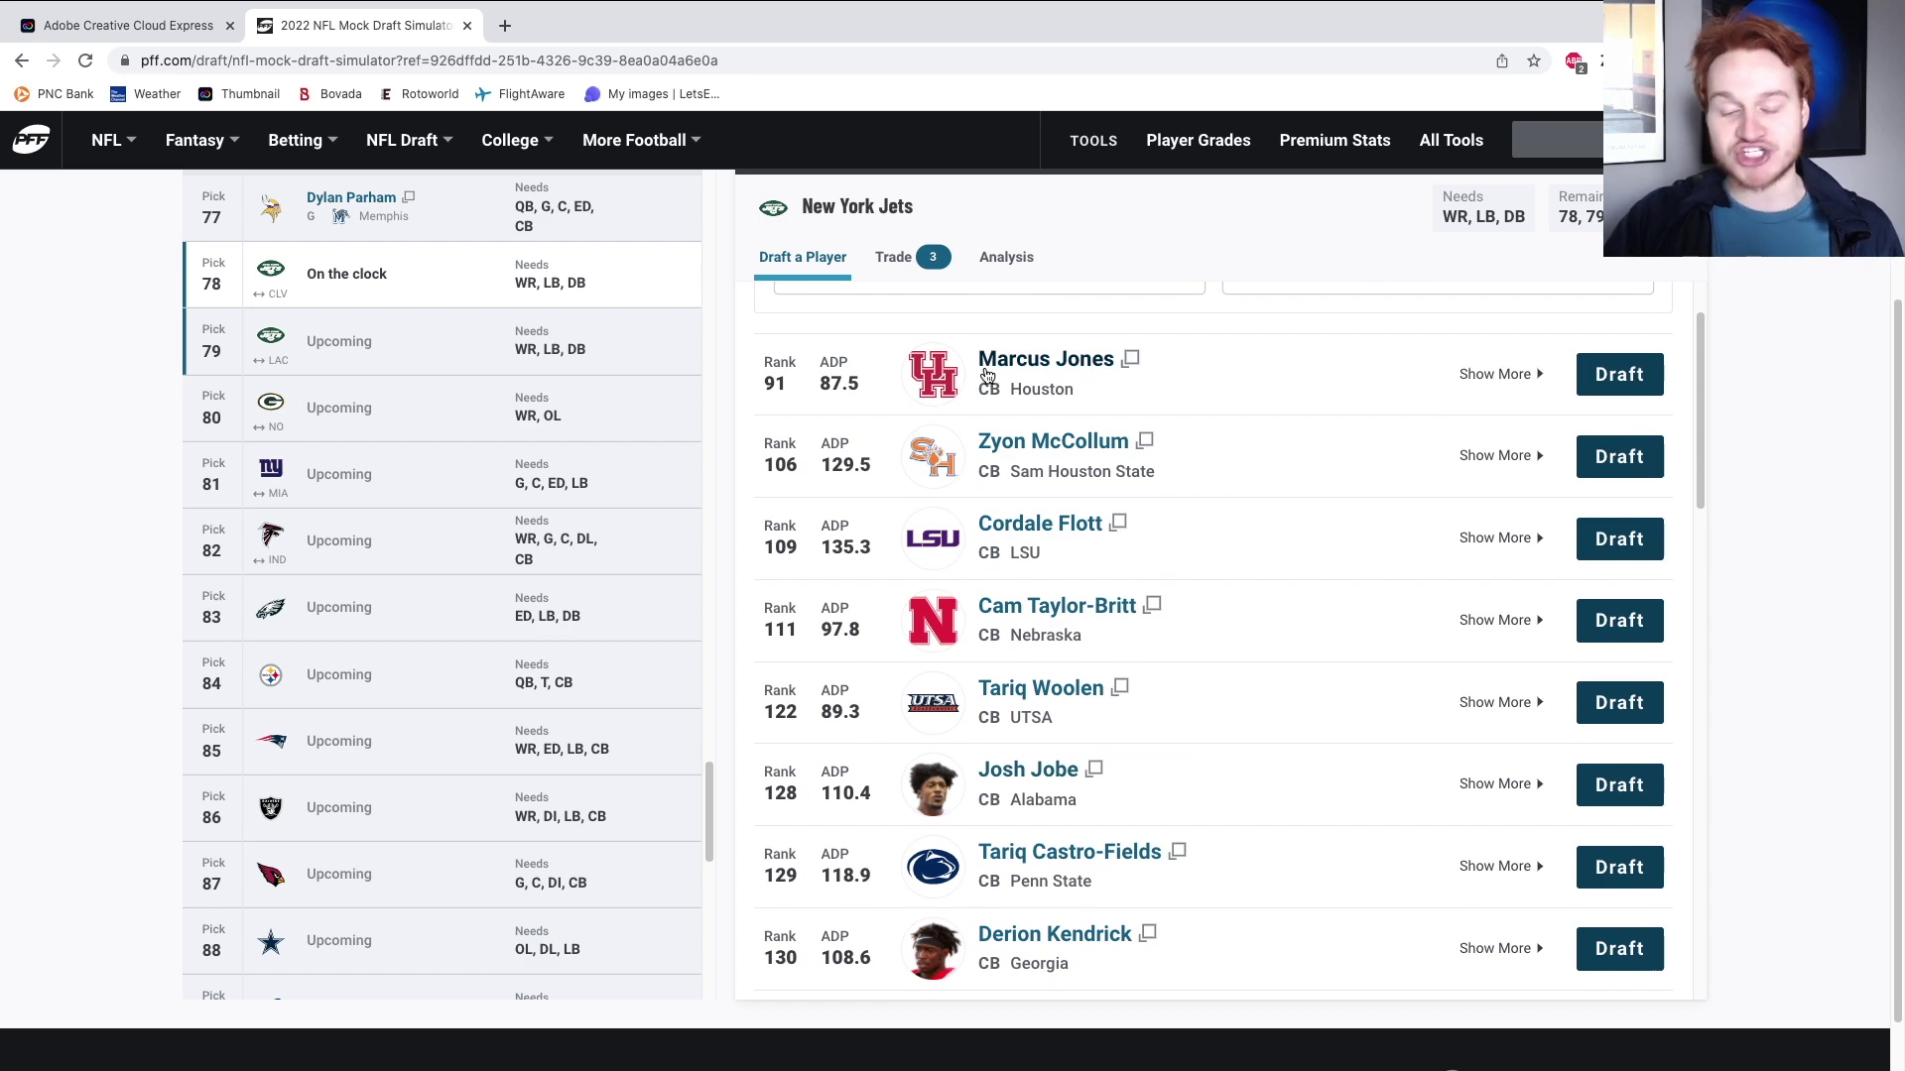
left_click(987, 375)
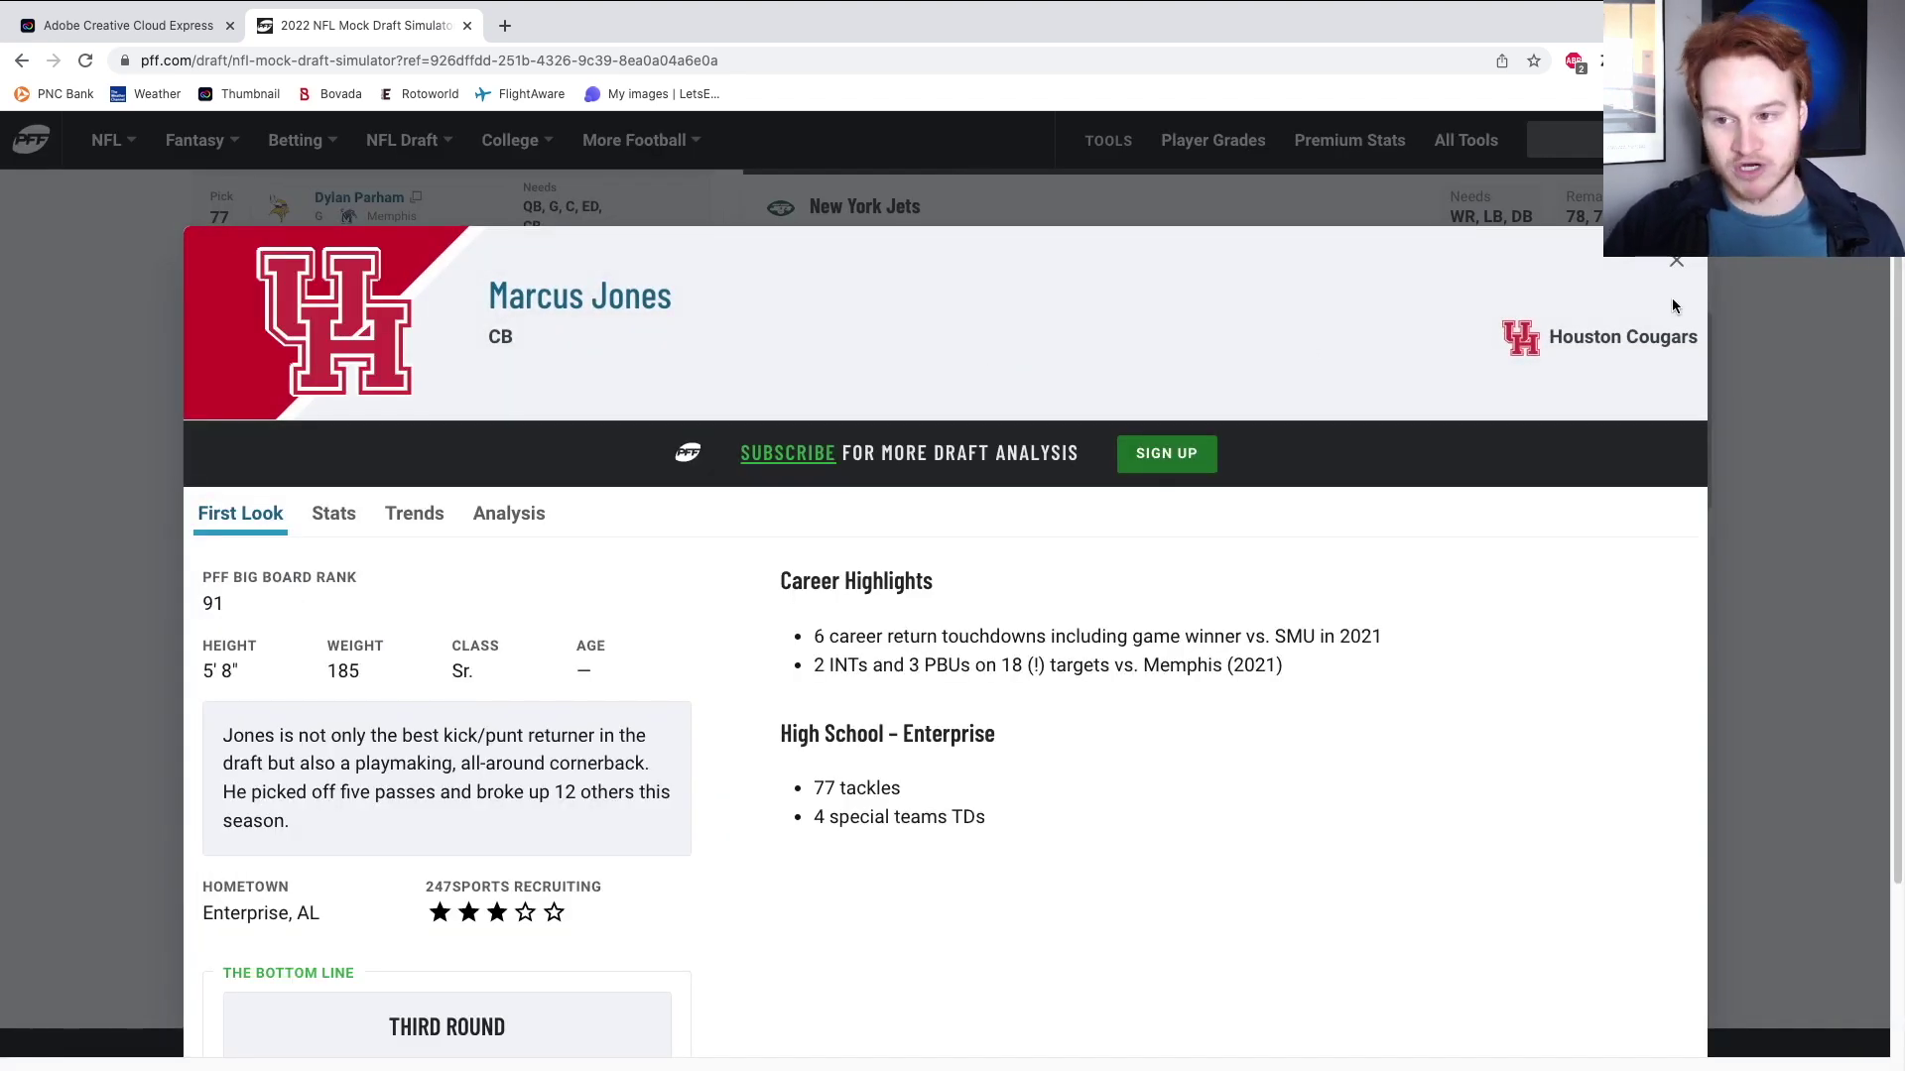
key("Escape")
Compare the remaining cornerbacks and draft Nebraska's Cam Taylor-Britt with the Jets' pick 78.
scroll(1228, 640, "down", 3)
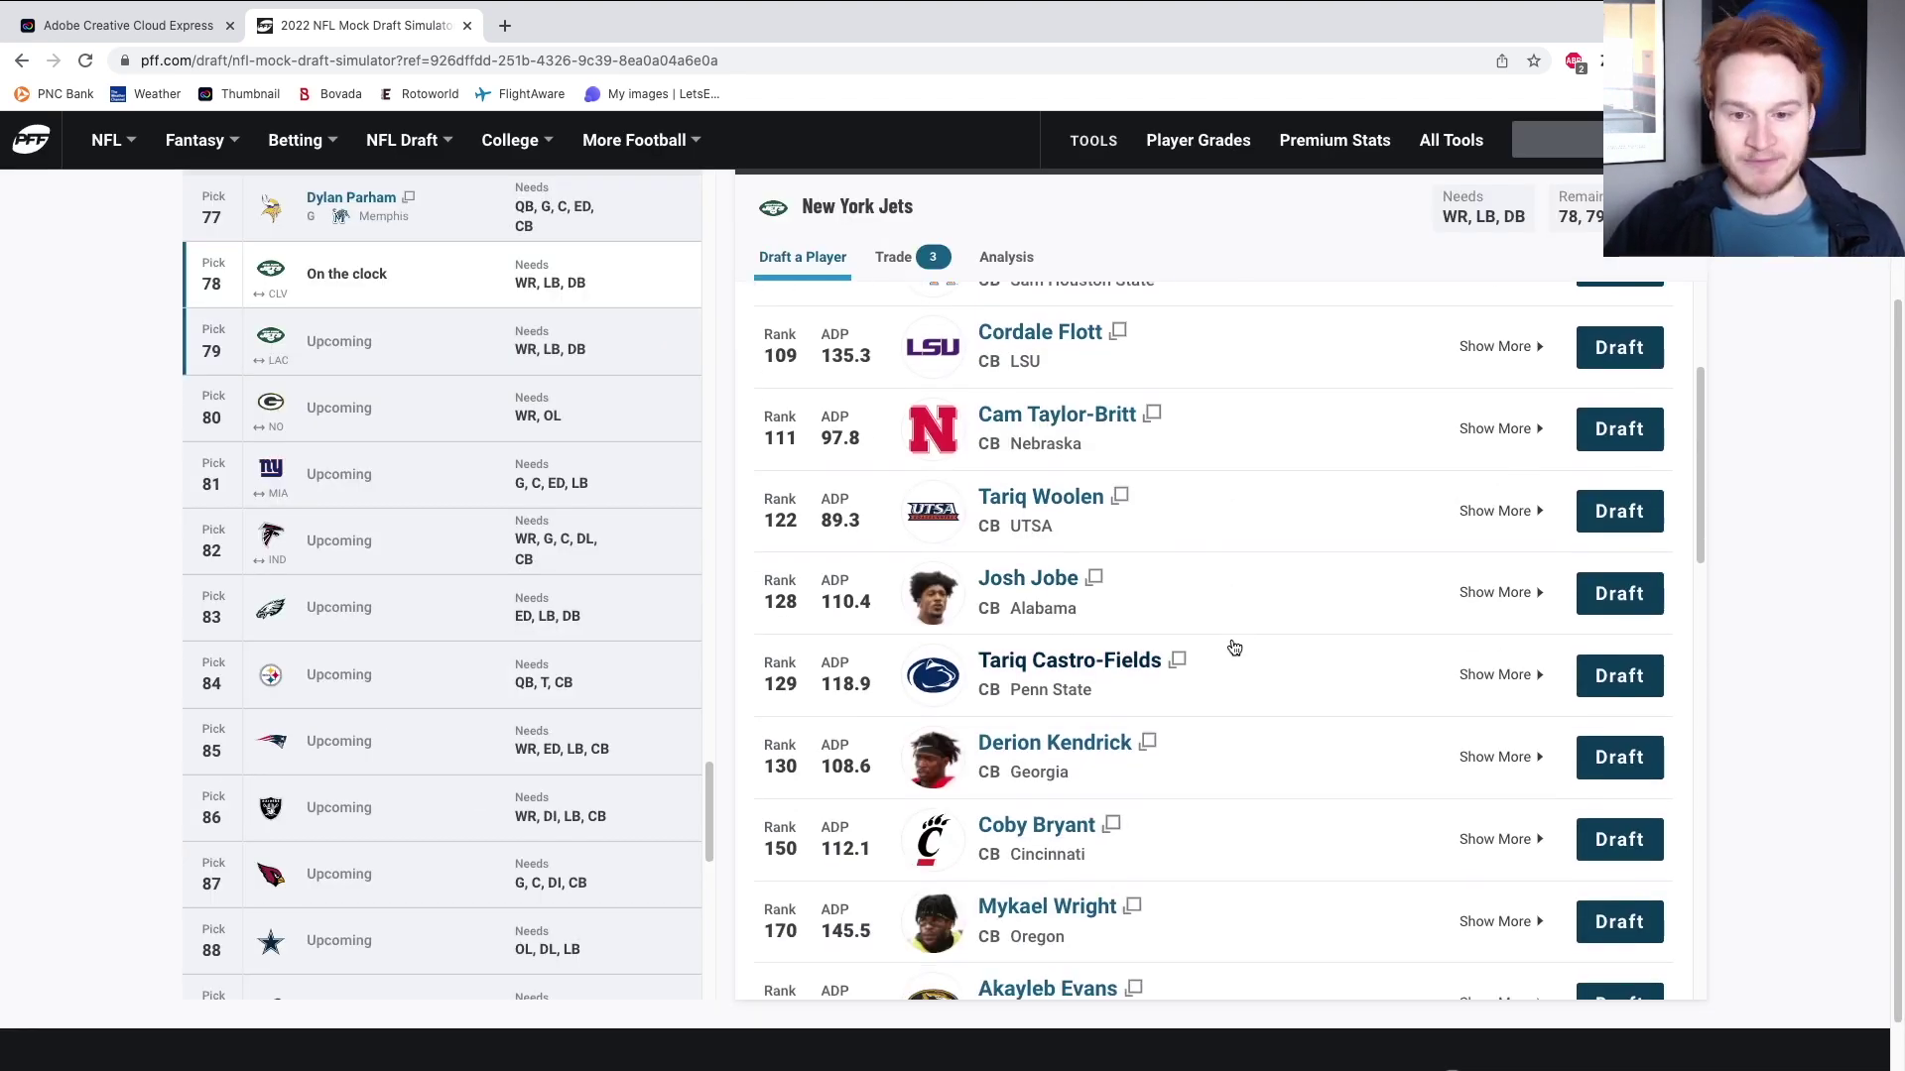
scroll(1171, 600, "down", 4)
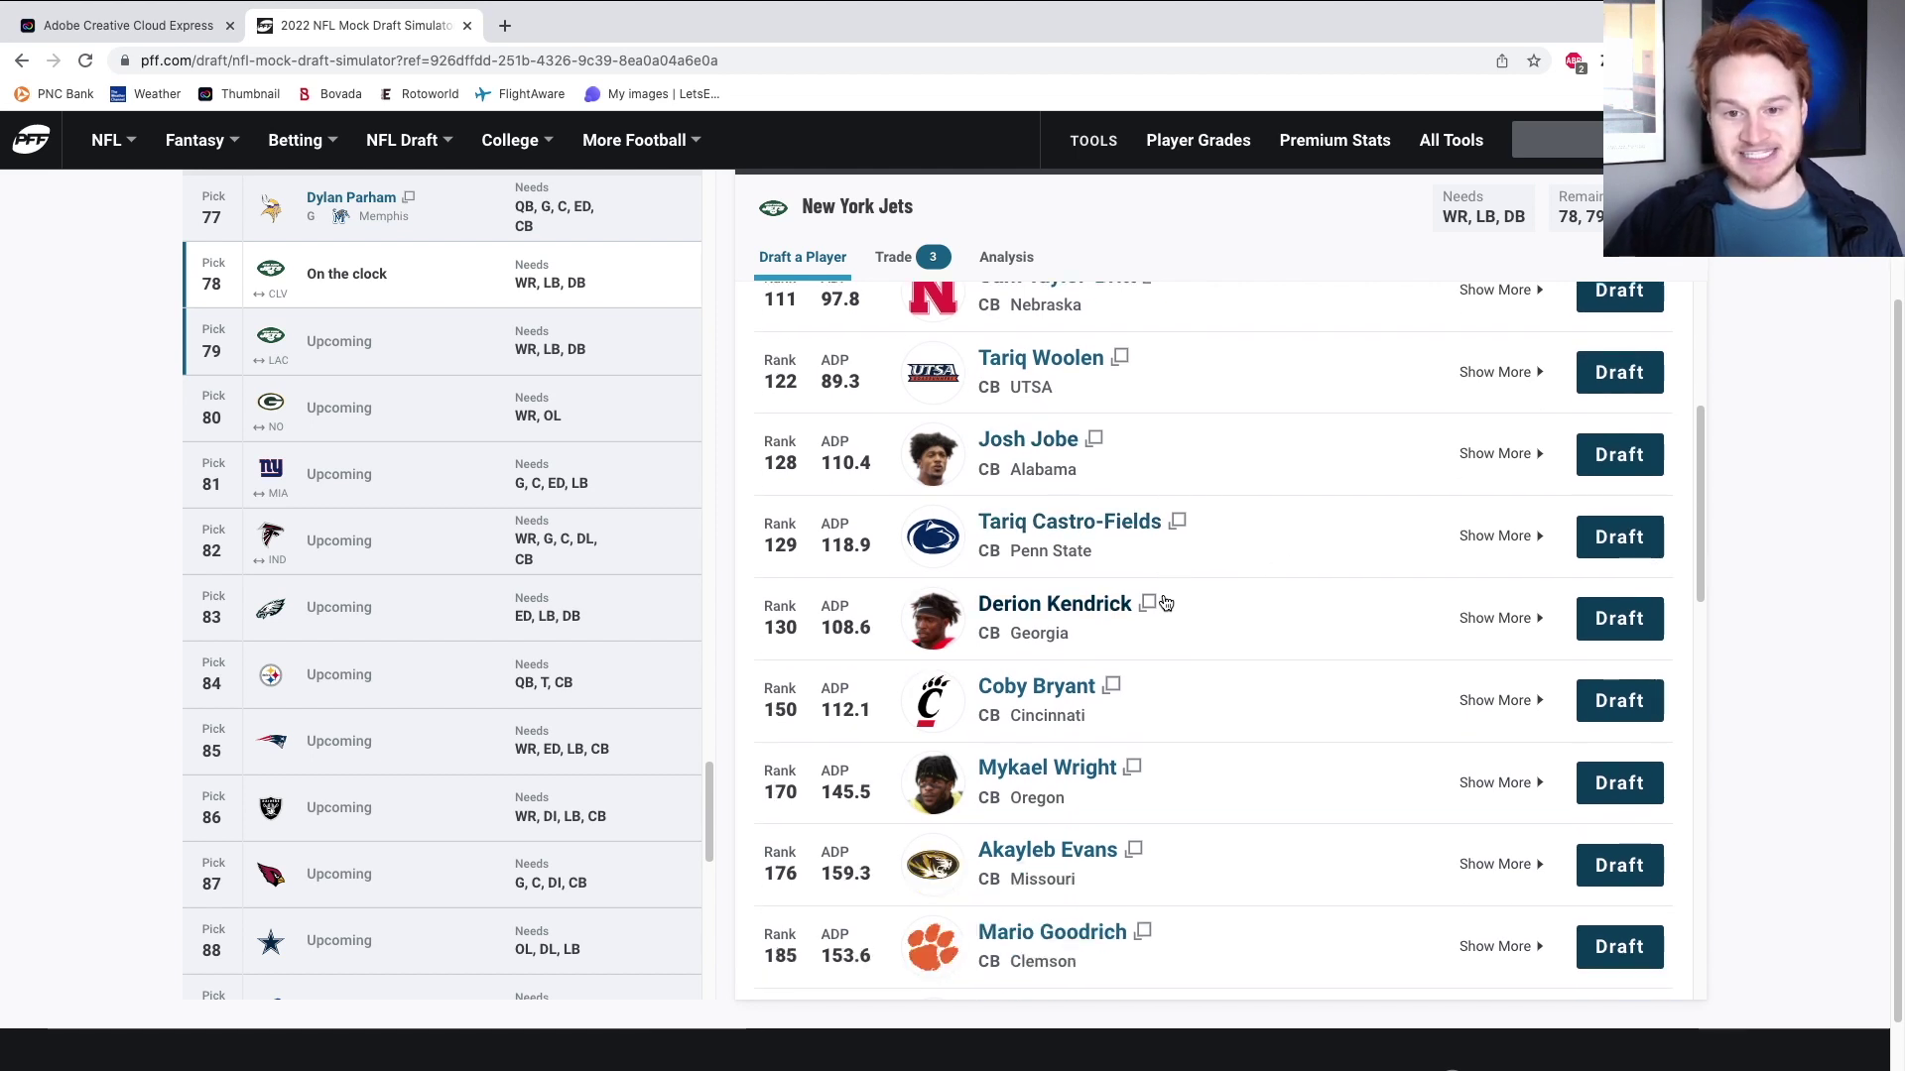
scroll(1170, 600, "up", 3)
left_click(1620, 387)
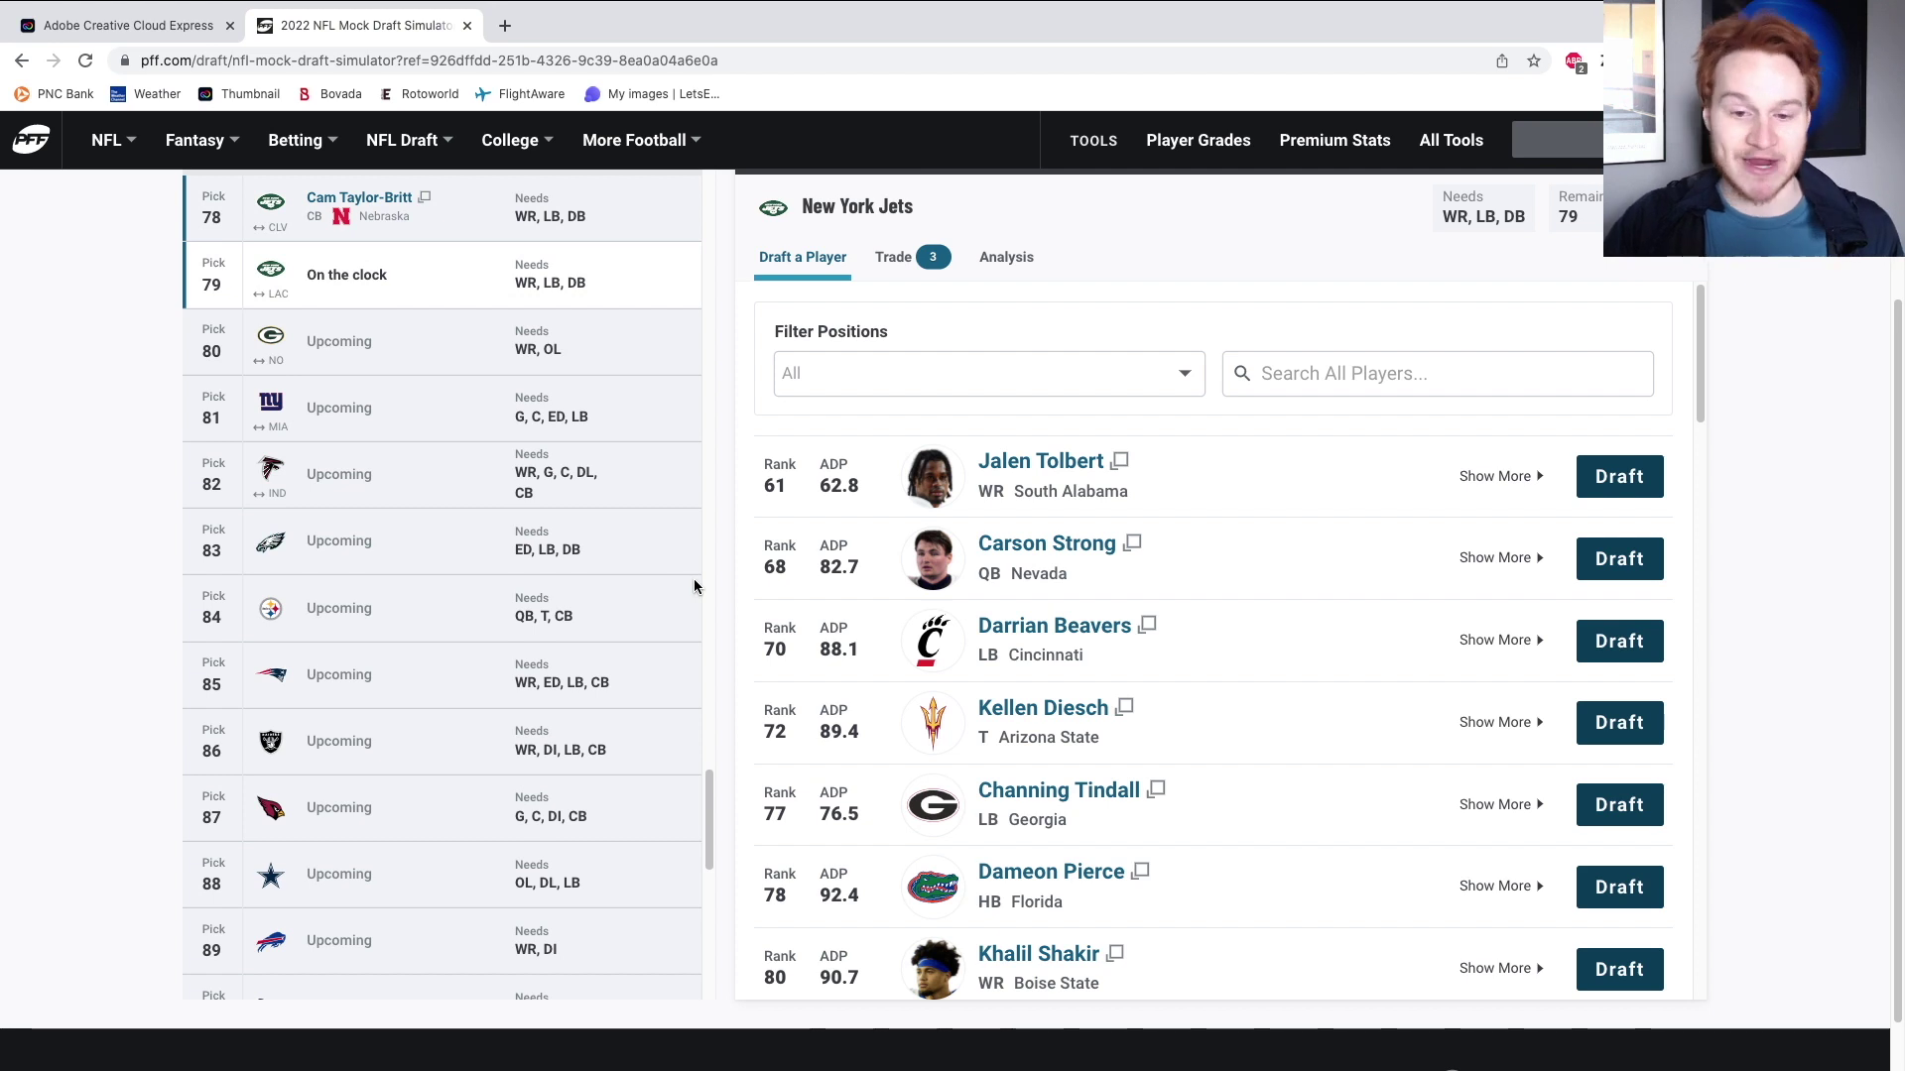
Trade the Jets' pick 79 to the New England Patriots for their 2023 R3, R4, R4 (LA), R6 and R7 picks.
scroll(926, 612, "down", 2)
scroll(925, 613, "up", 2)
left_click(923, 258)
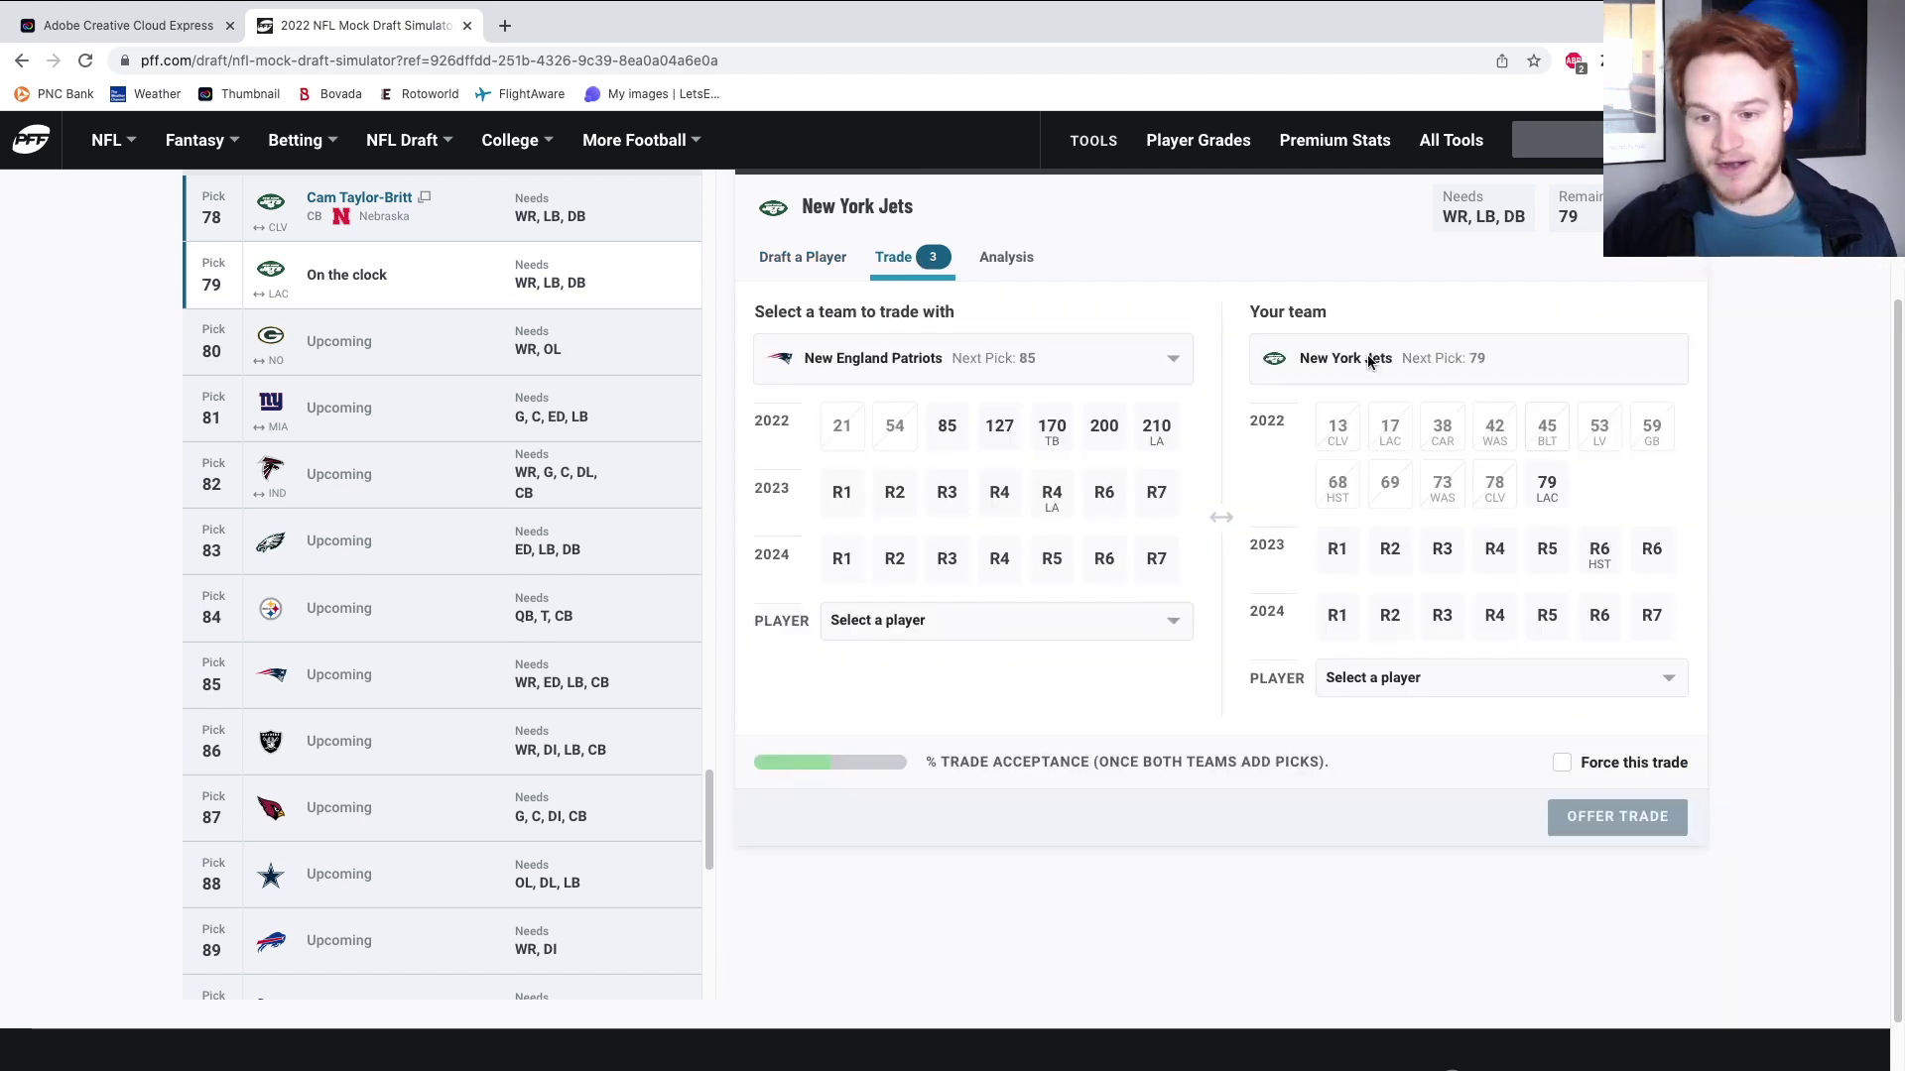
left_click(1547, 484)
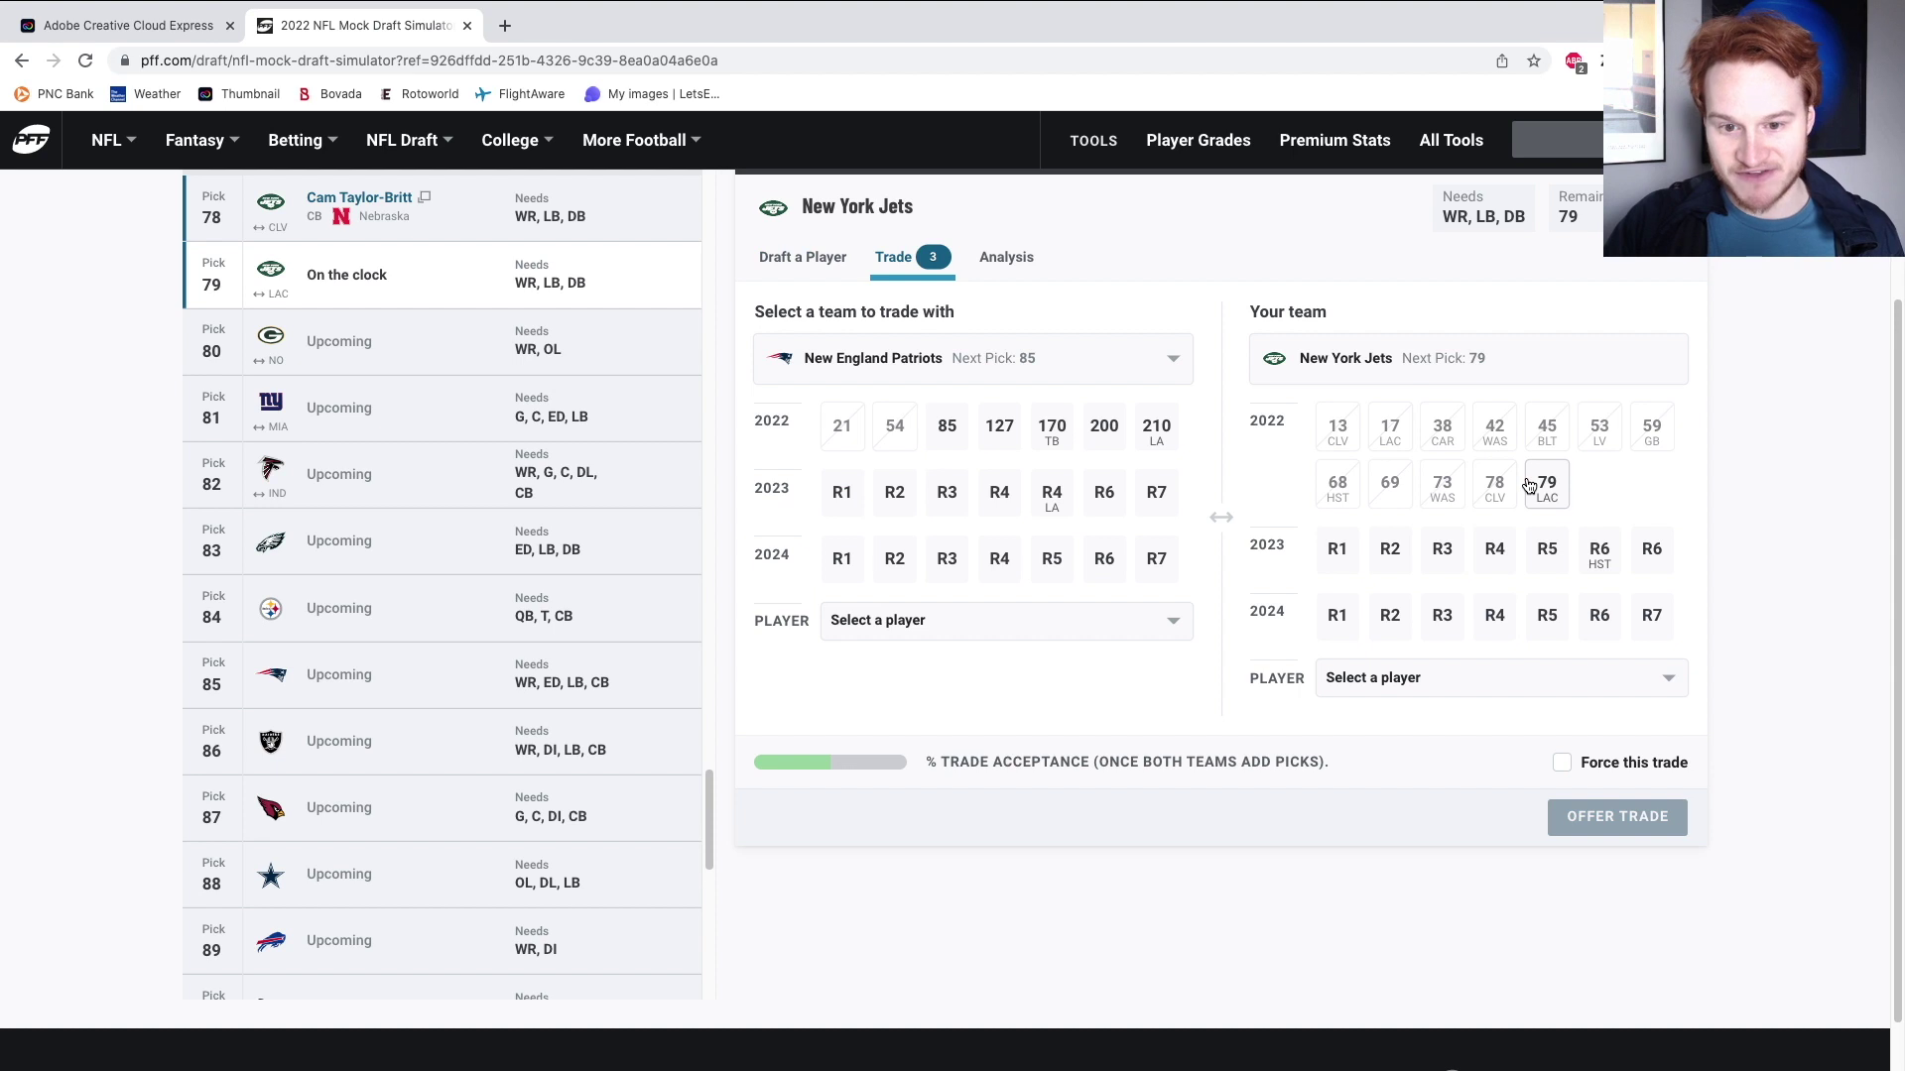
left_click(894, 492)
left_click(946, 492)
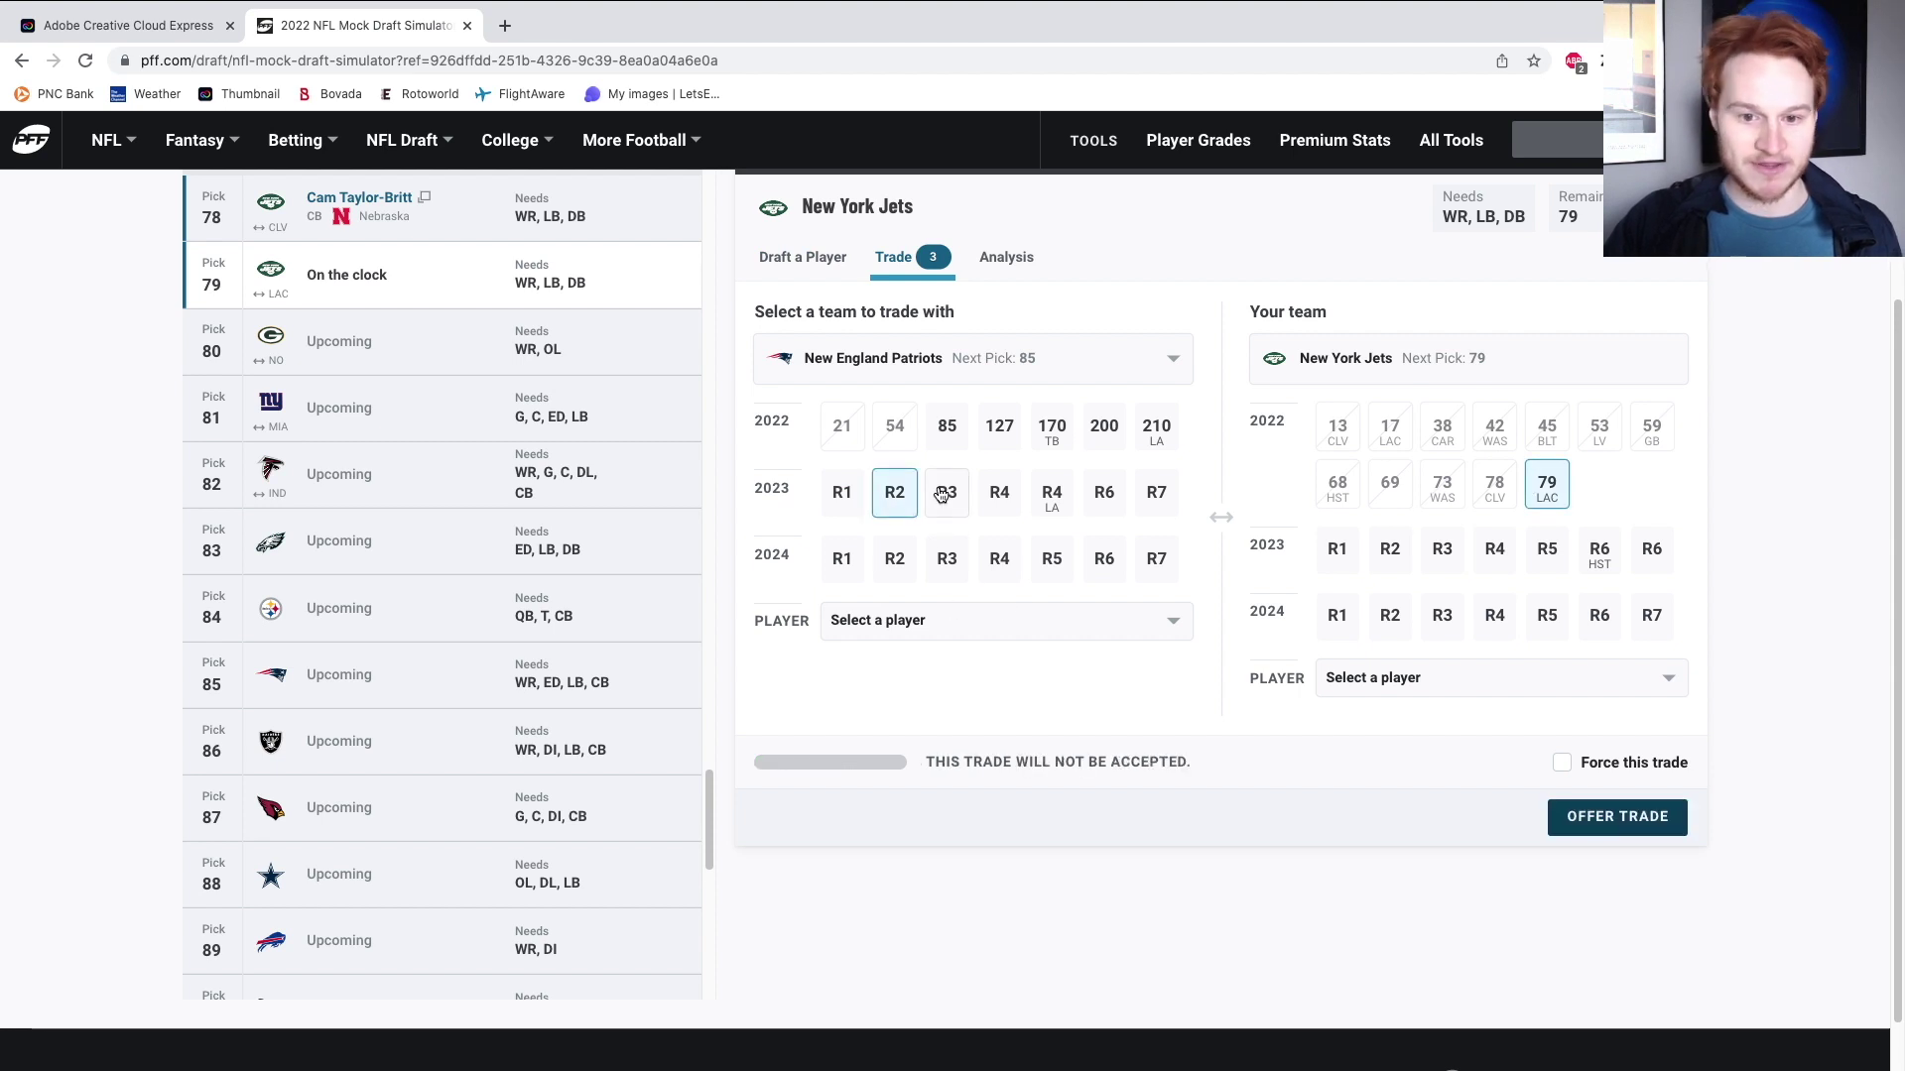
left_click(886, 494)
left_click(999, 493)
left_click(1051, 493)
left_click(1103, 493)
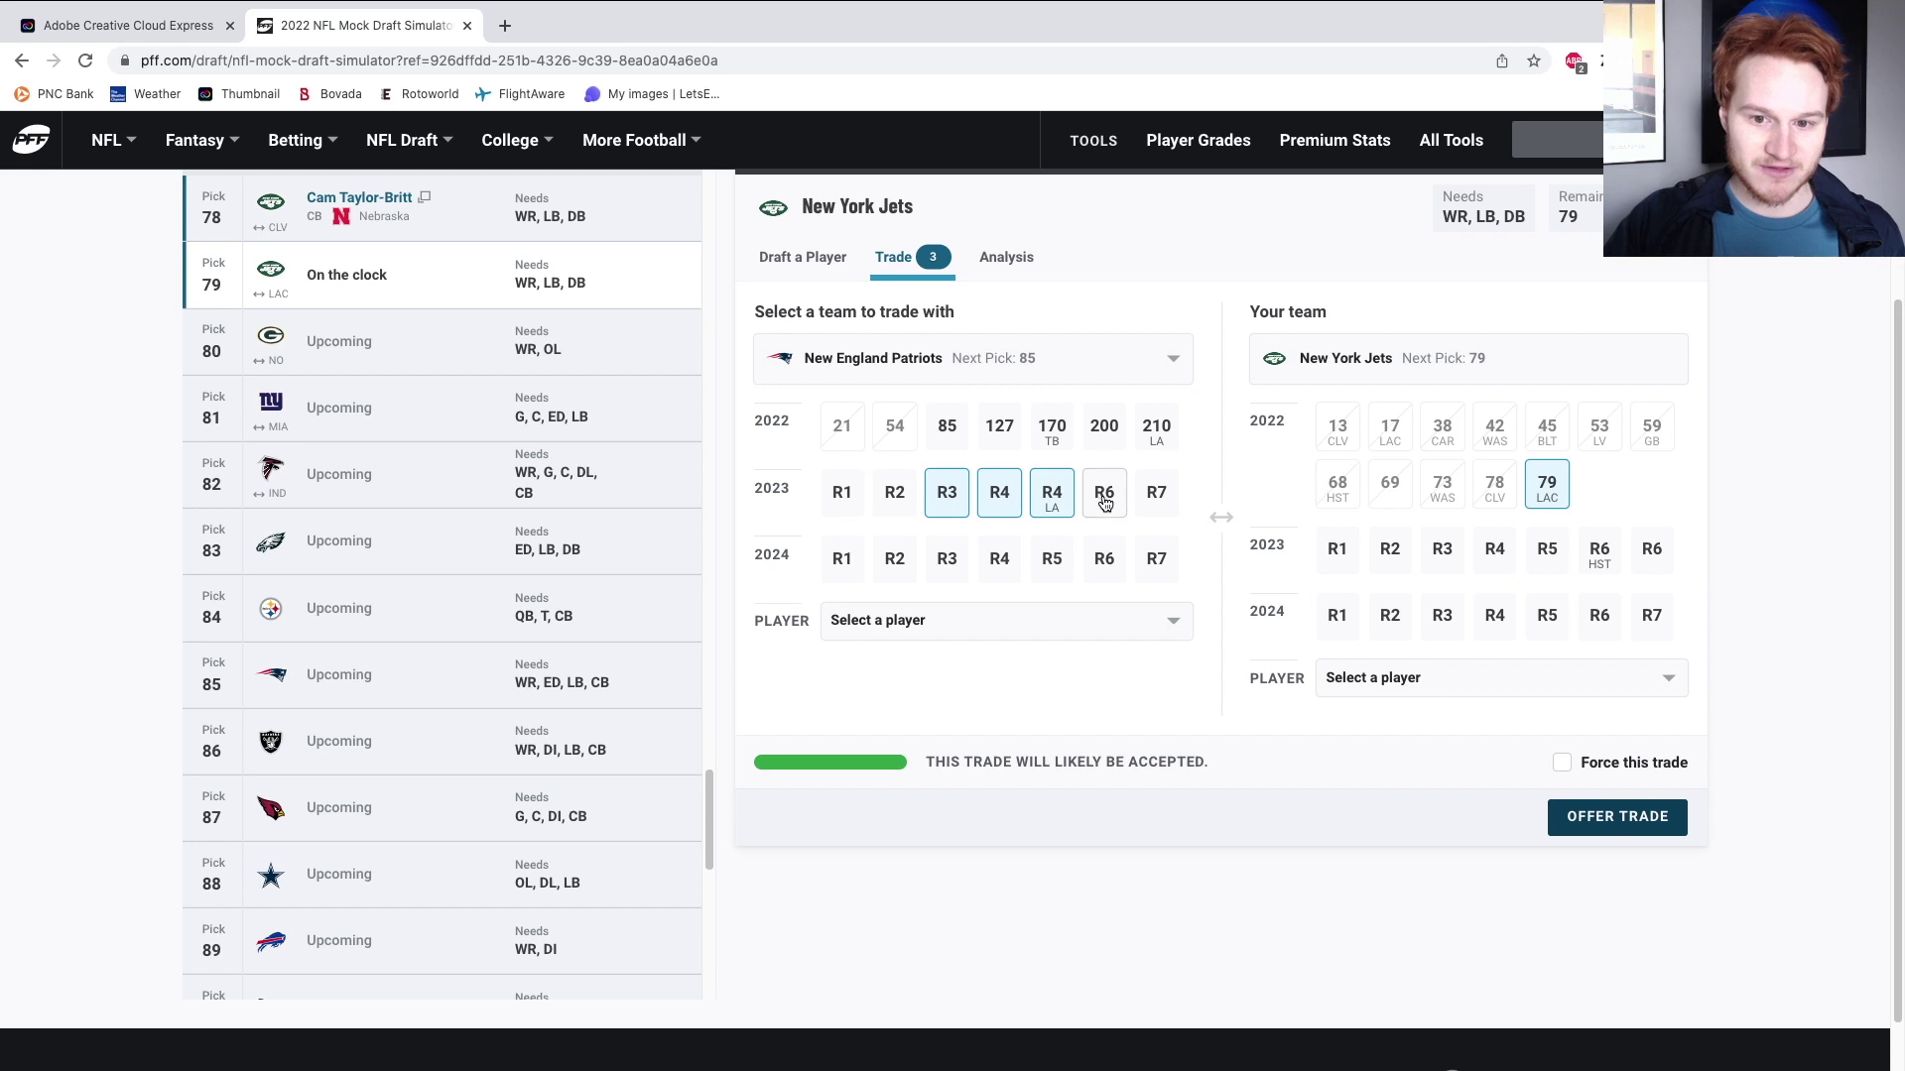
left_click(1599, 815)
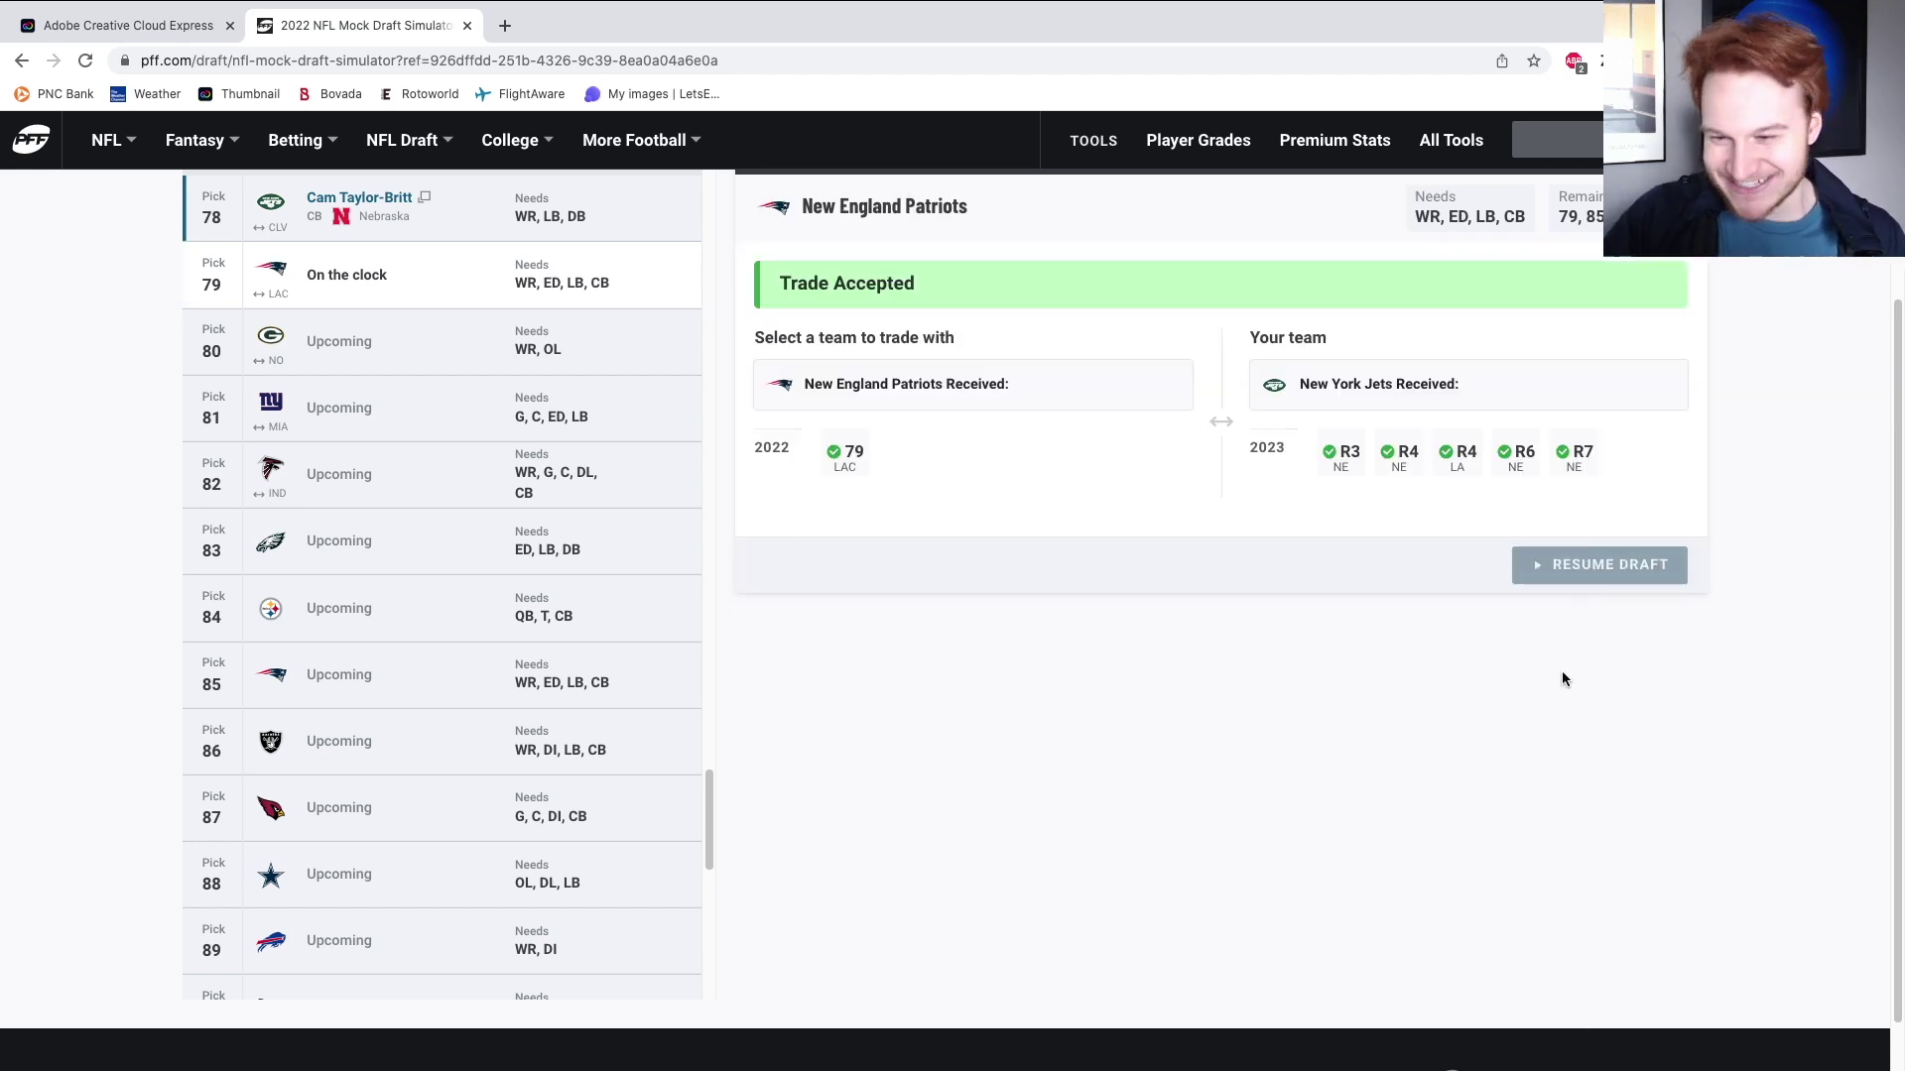
Resume the draft through to its completion and dismiss the PFF Edge subscription offer.
left_click(1580, 583)
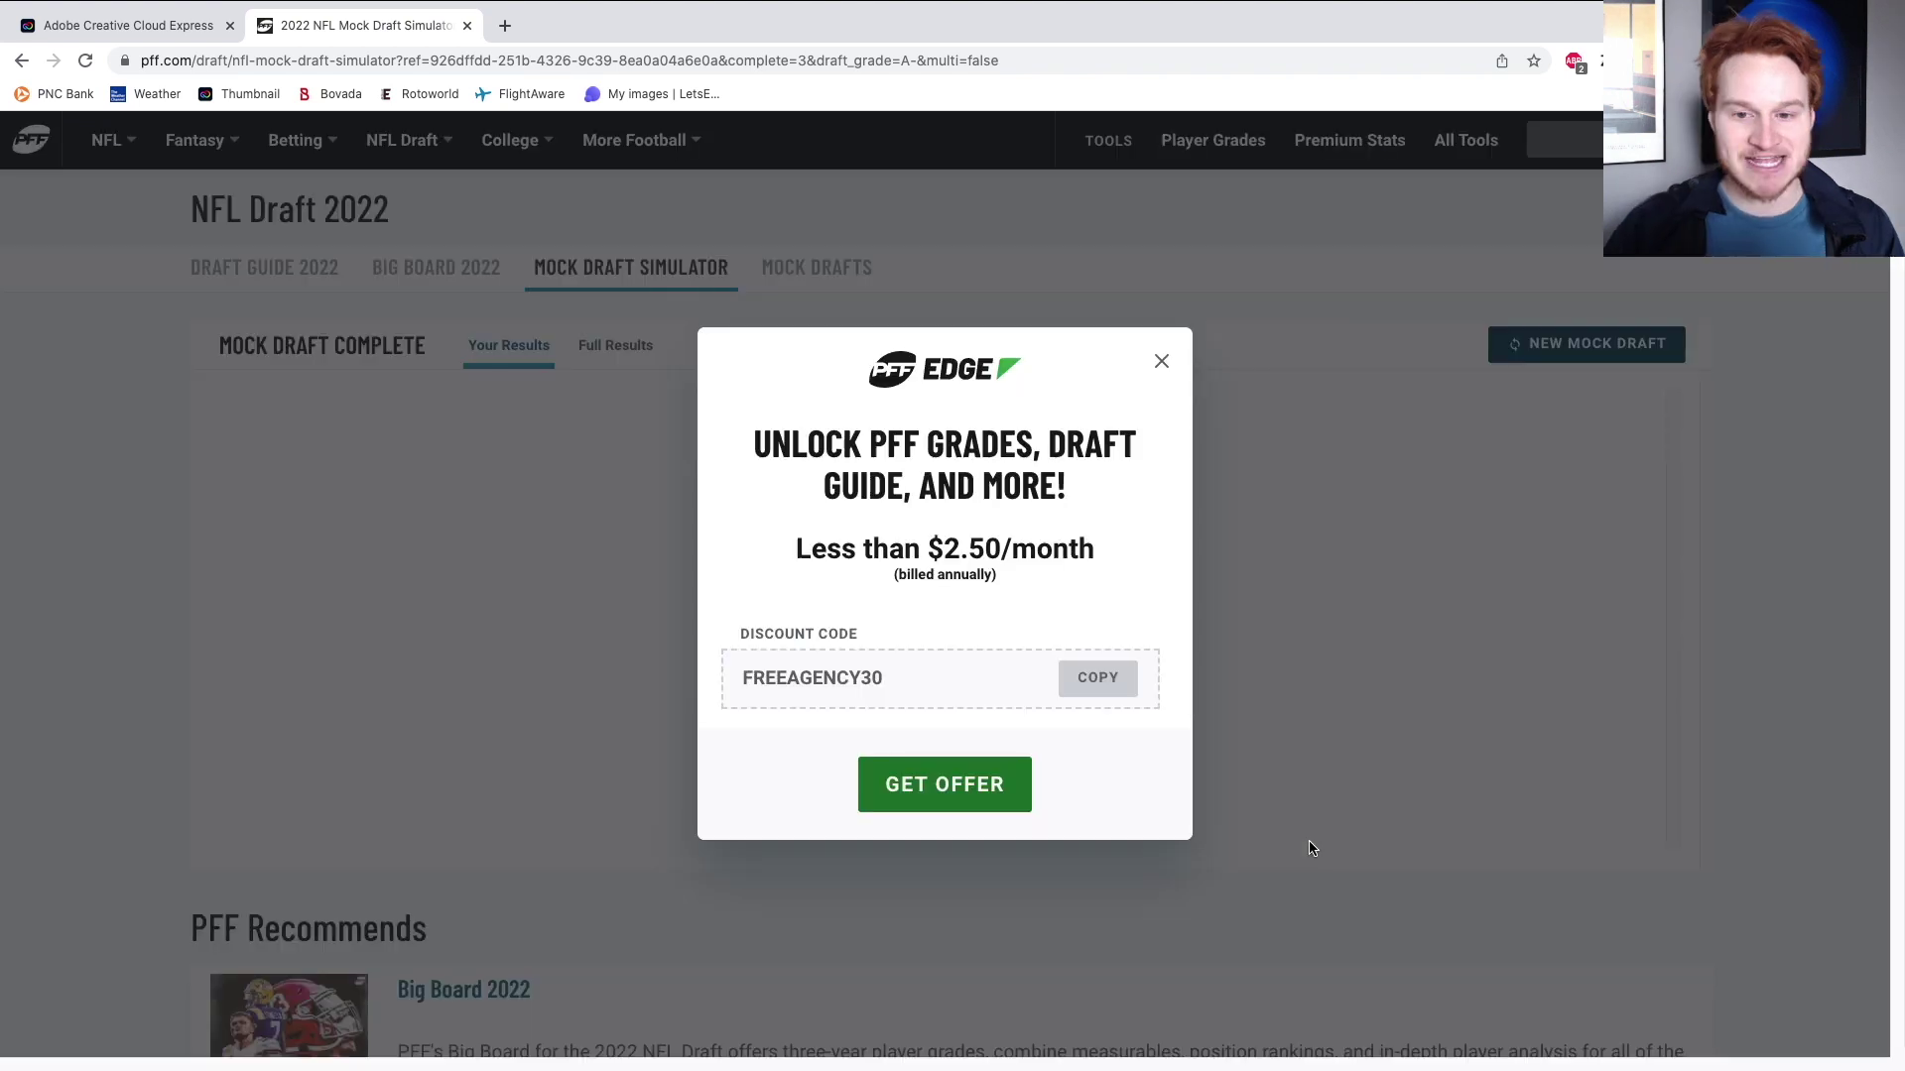
left_click(1162, 363)
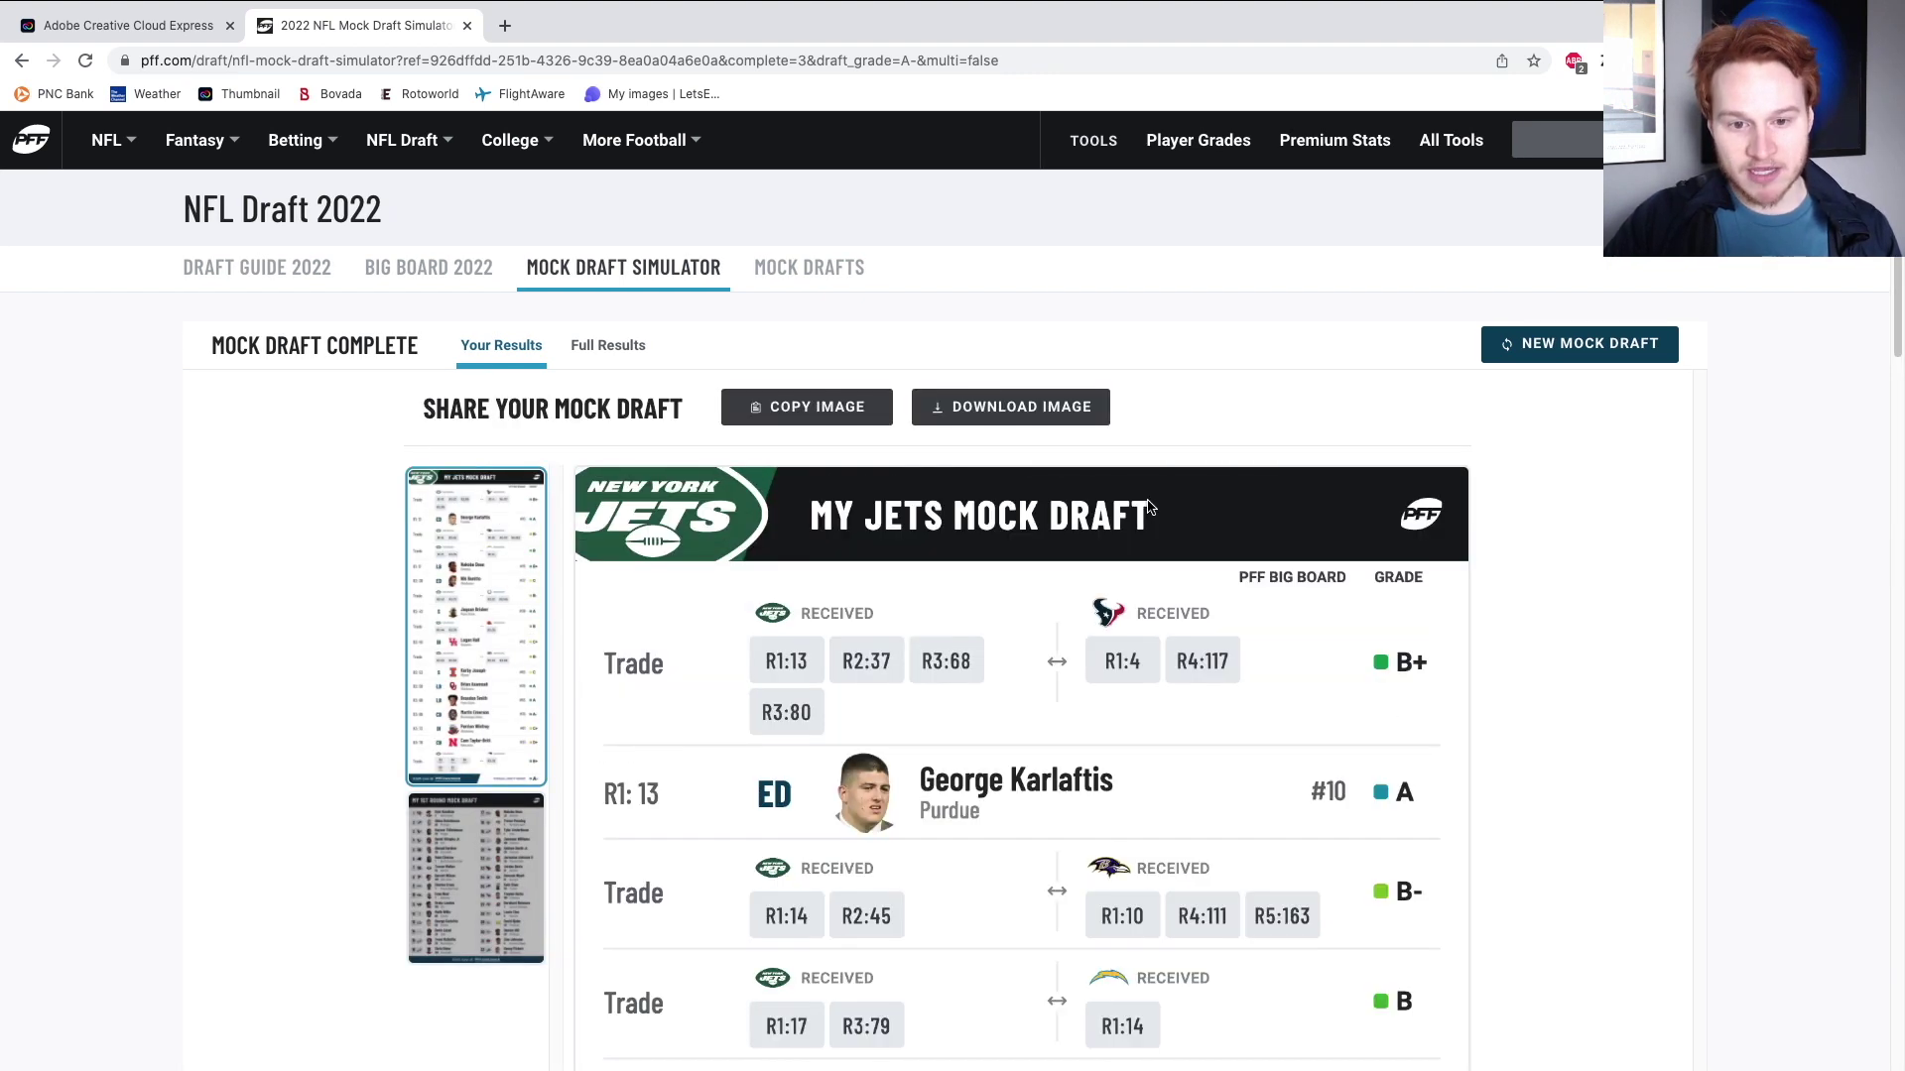
Review the trades, picks and grades in the Jets mock draft results, from the first trade down to the overall draft grade.
scroll(1145, 501, "down", 2)
scroll(1486, 557, "down", 4)
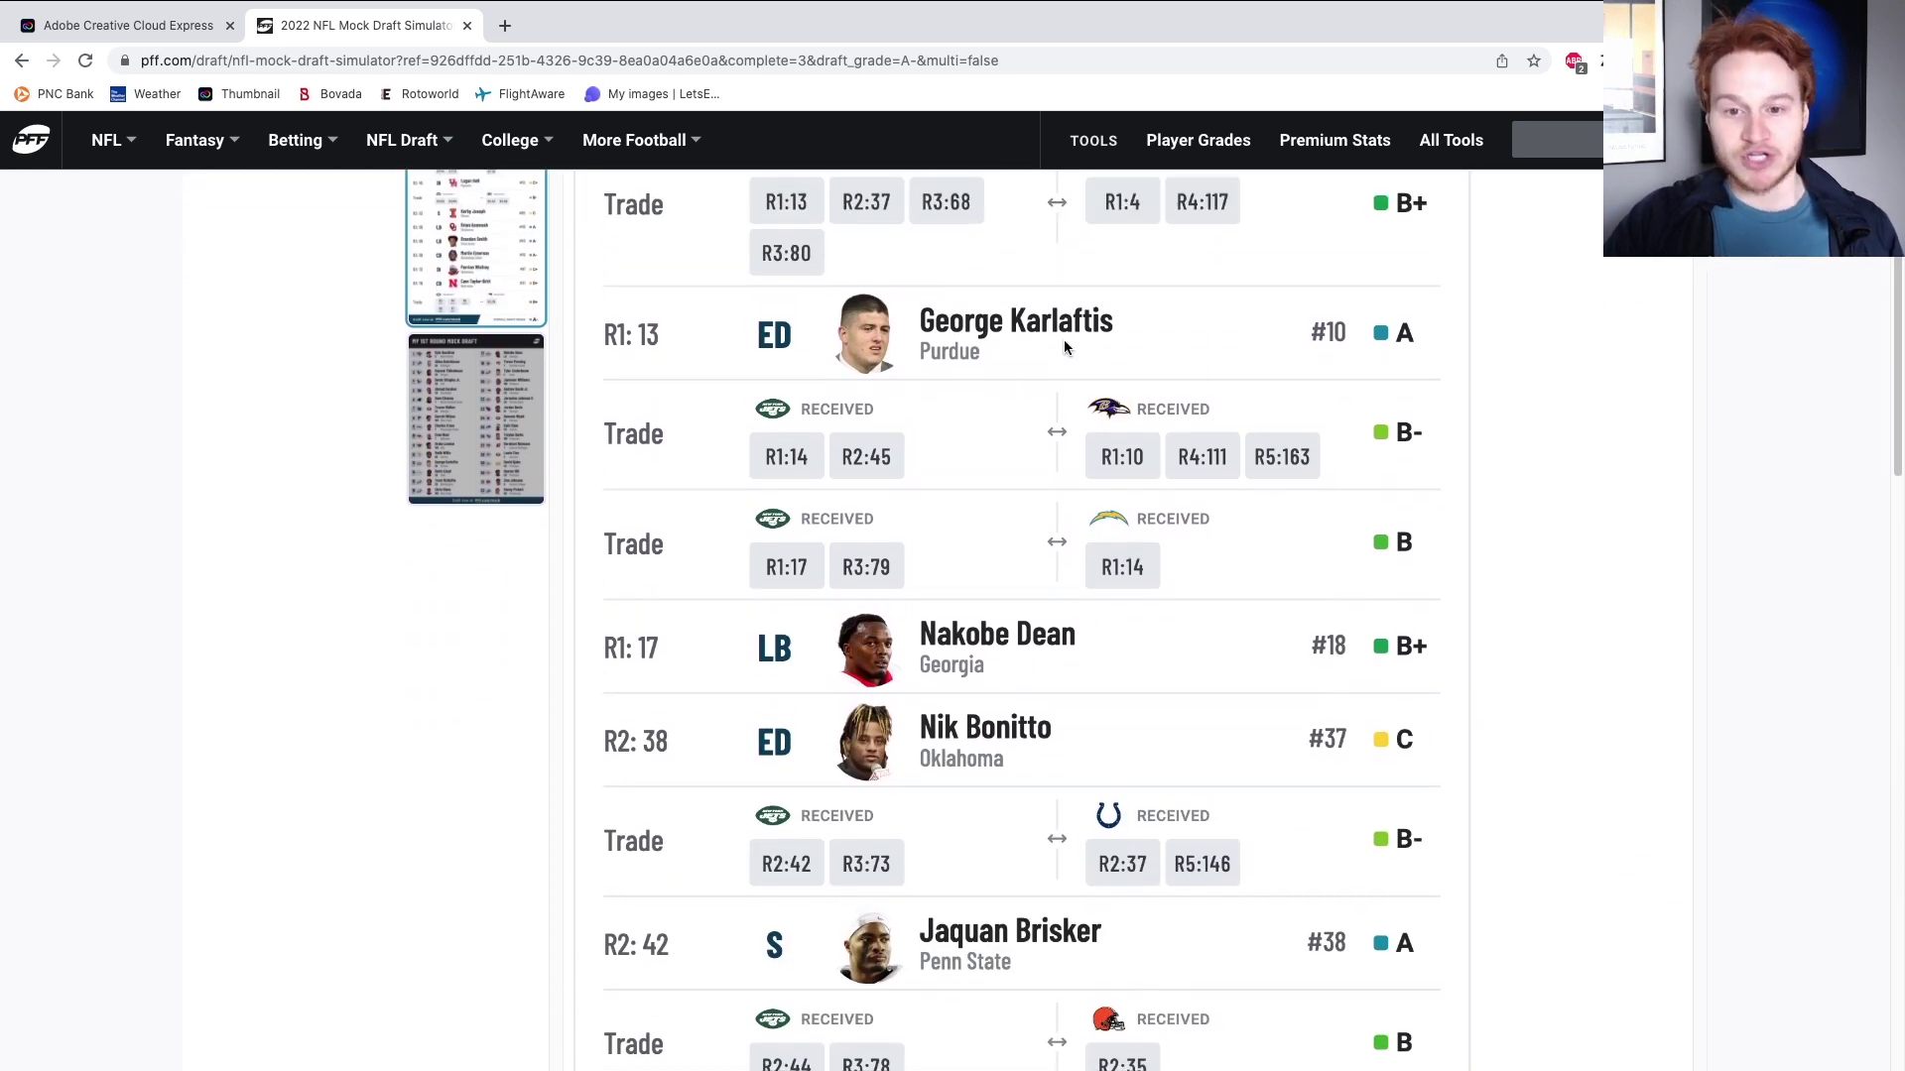
scroll(1059, 397, "down", 3)
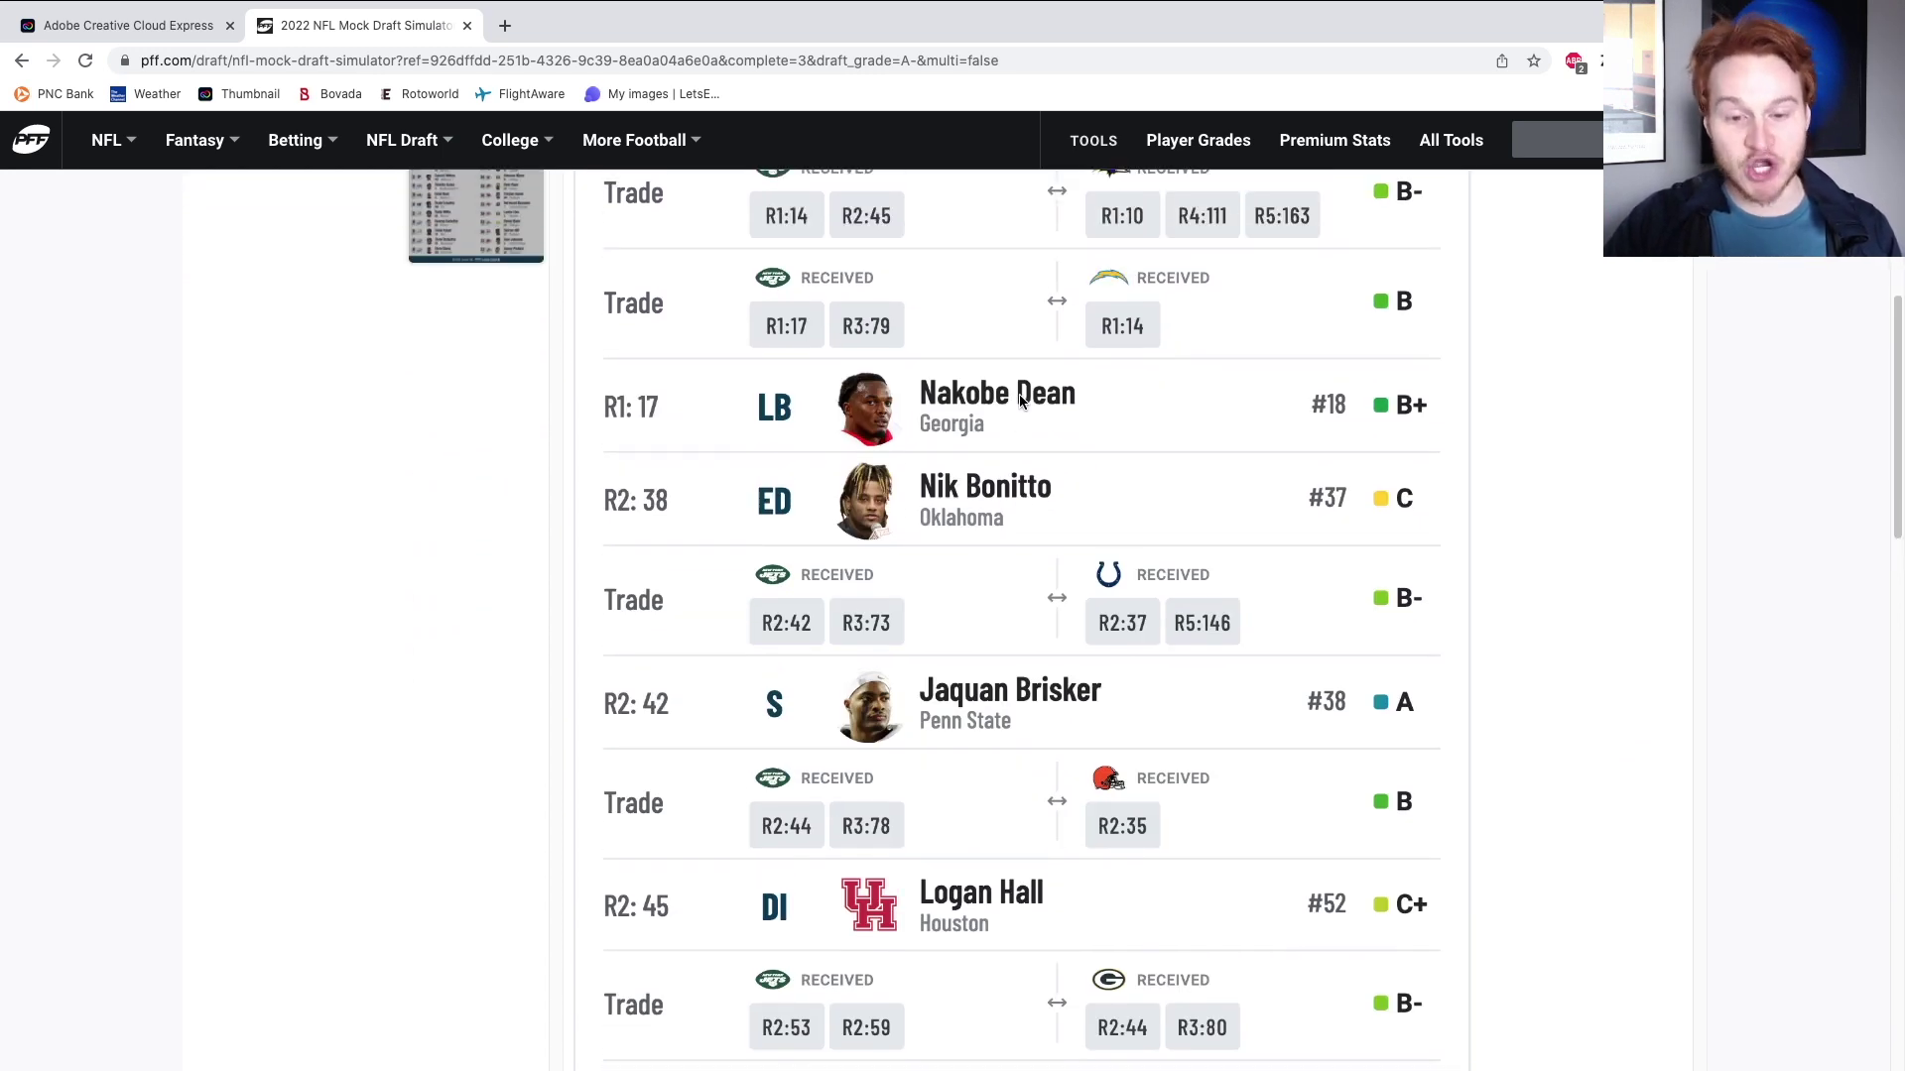
scroll(1020, 402, "up", 2)
scroll(1020, 412, "down", 2)
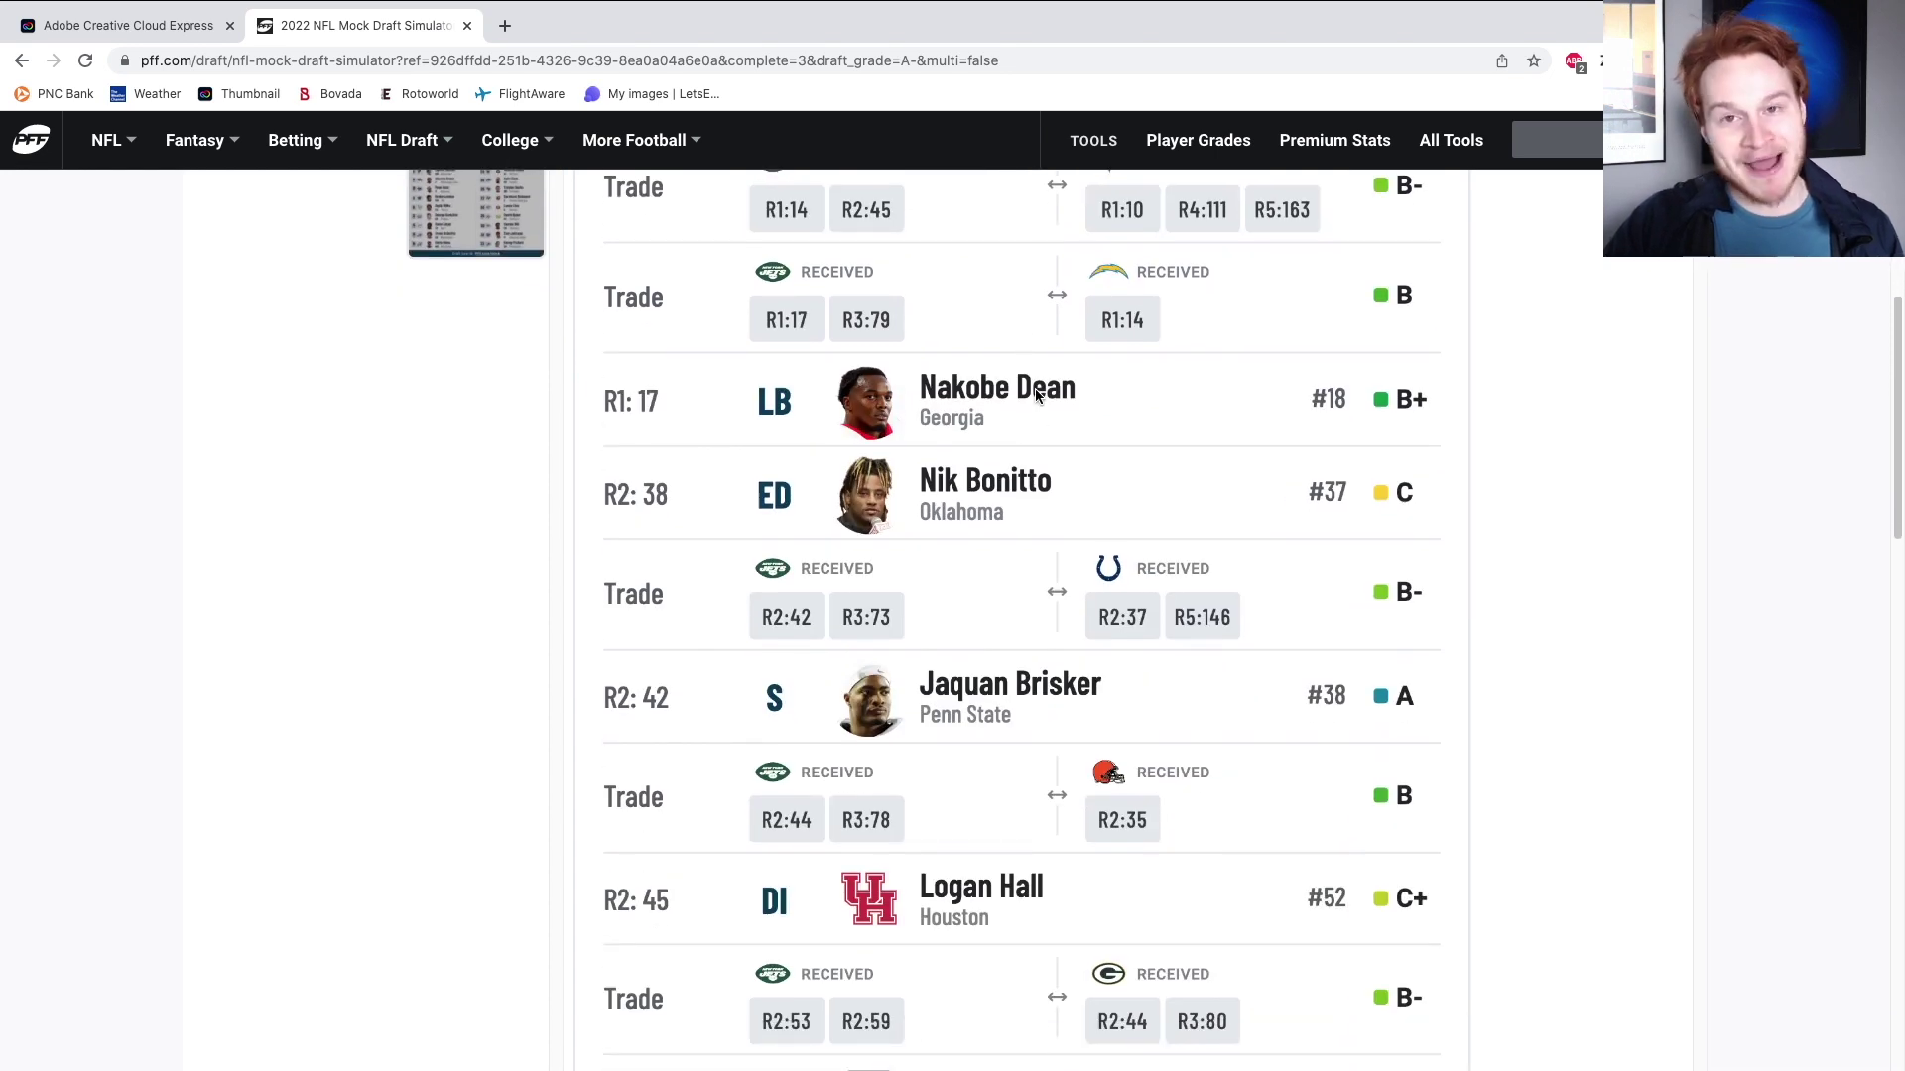
scroll(1036, 397, "down", 6)
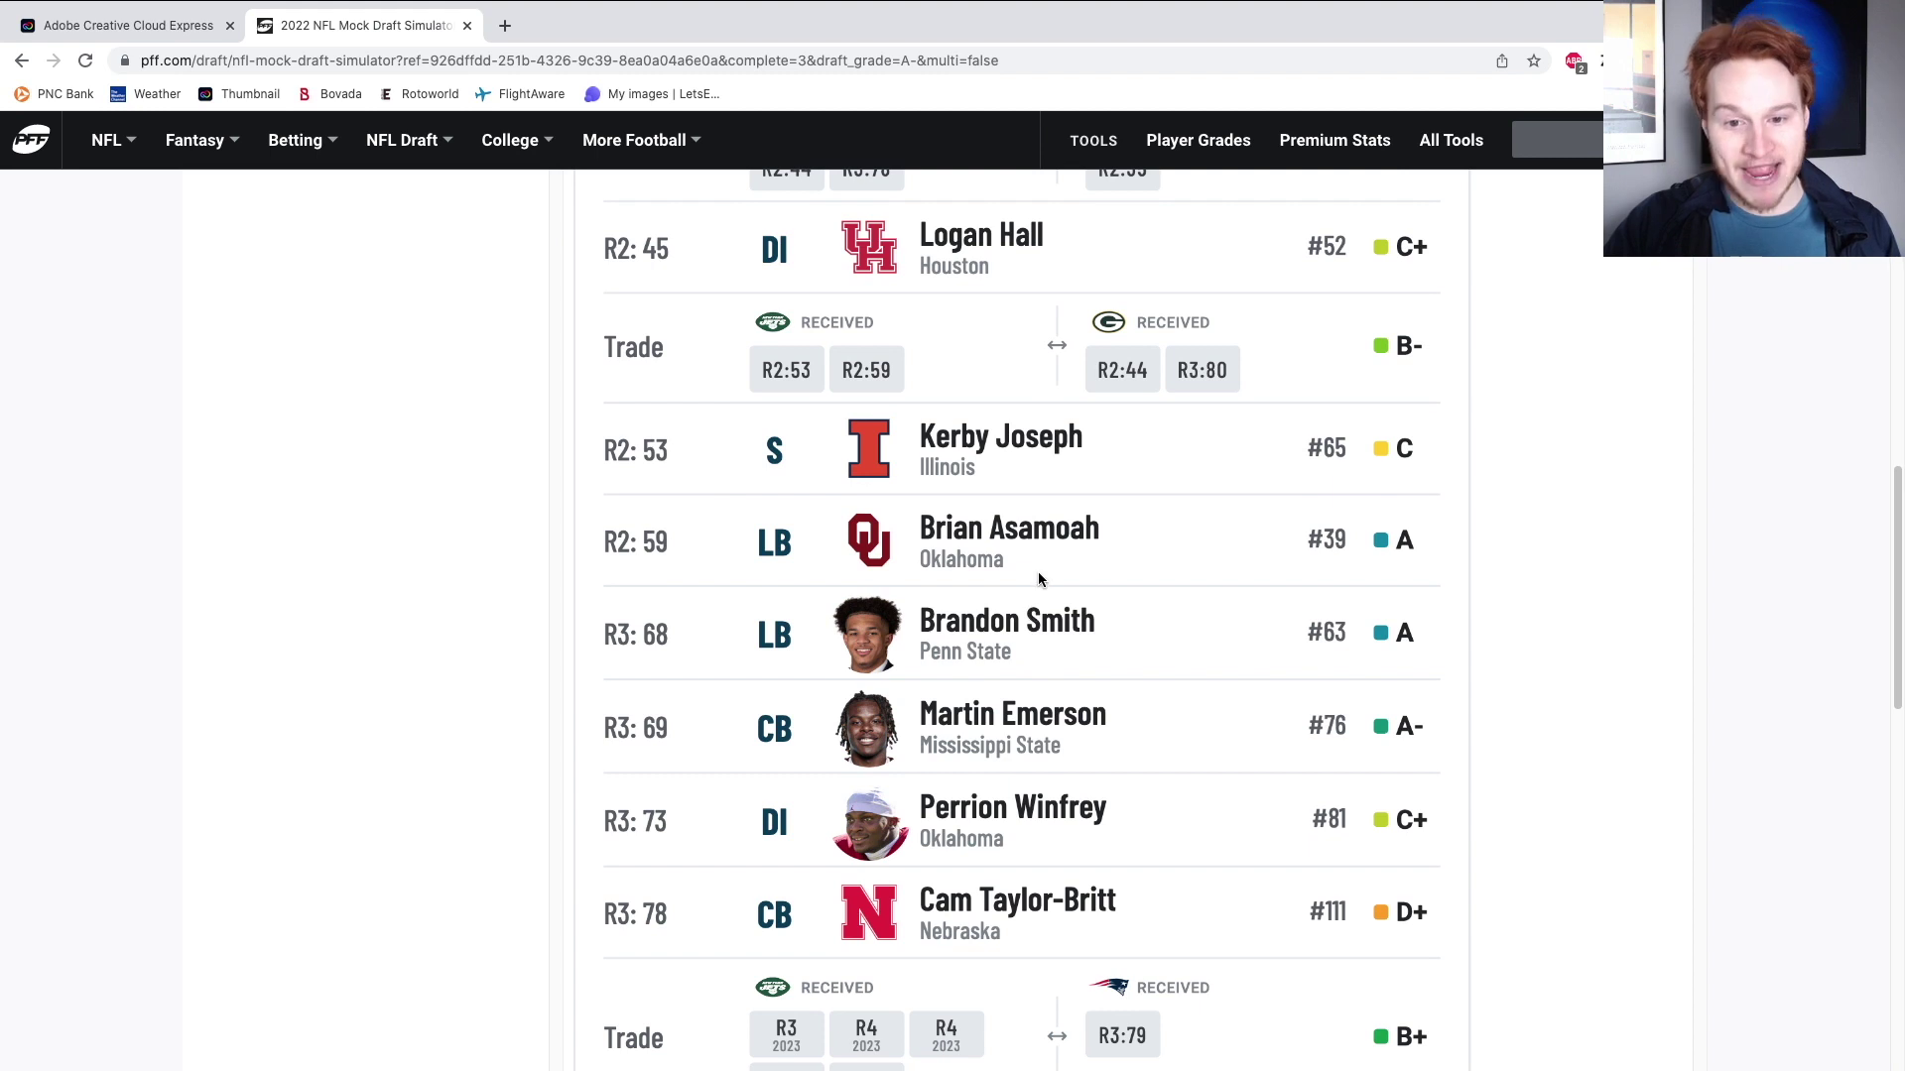
scroll(1031, 615, "up", 3)
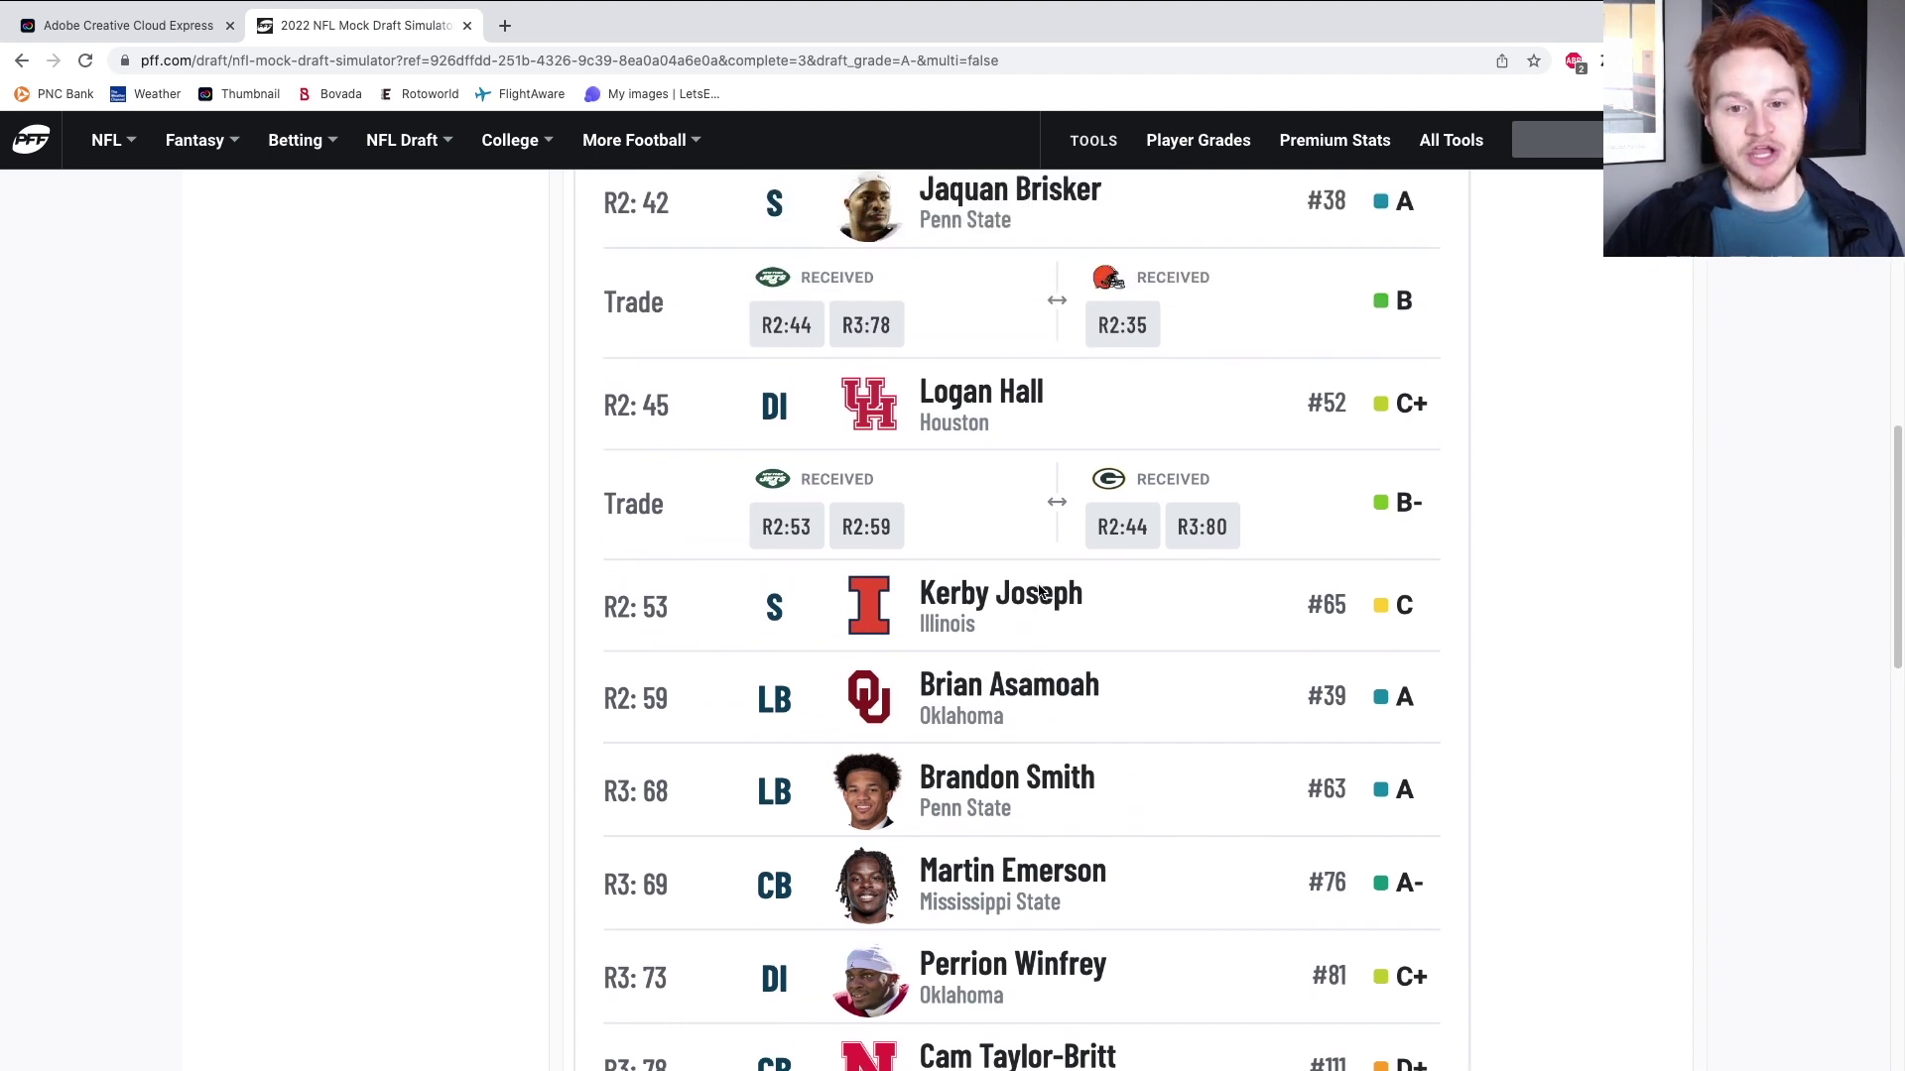
scroll(1042, 556, "up", 1)
scroll(1053, 516, "down", 4)
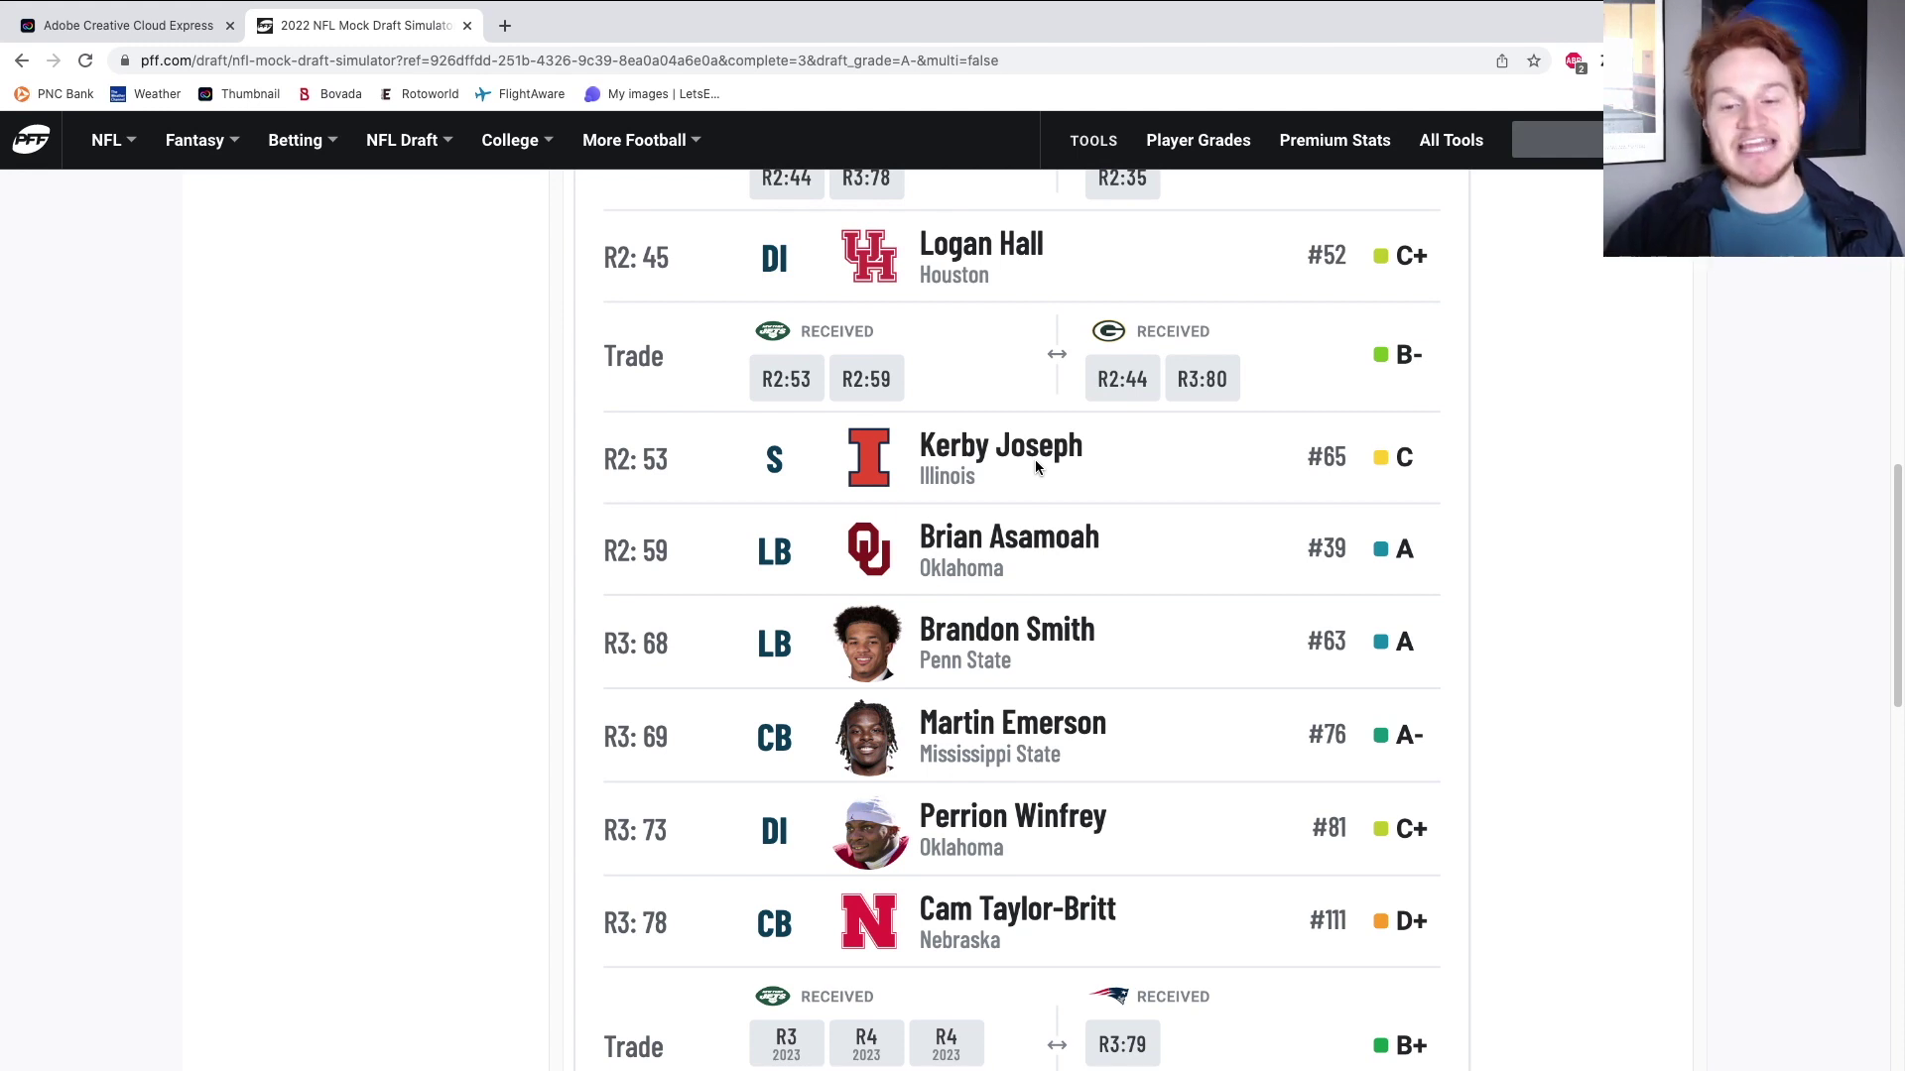
scroll(1037, 508, "up", 1)
scroll(1040, 512, "down", 2)
scroll(1040, 512, "up", 3)
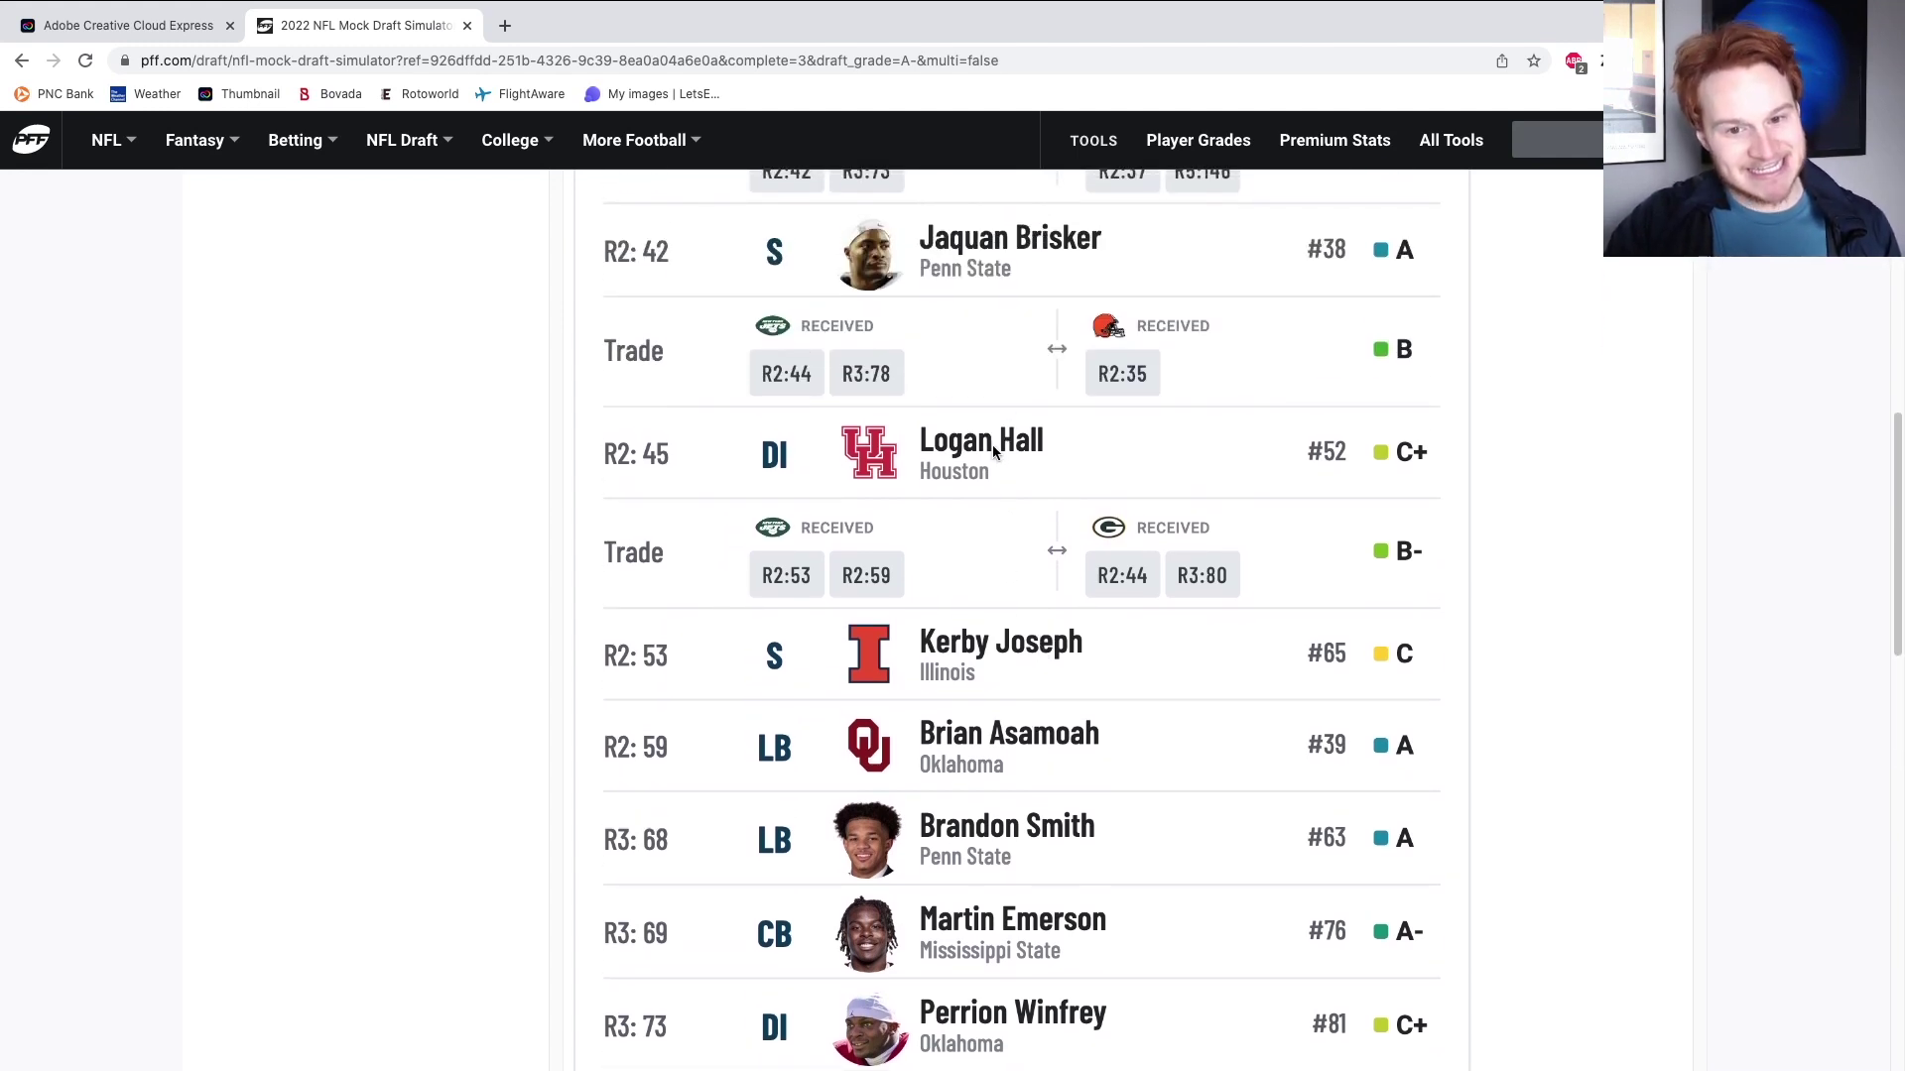
scroll(993, 447, "down", 5)
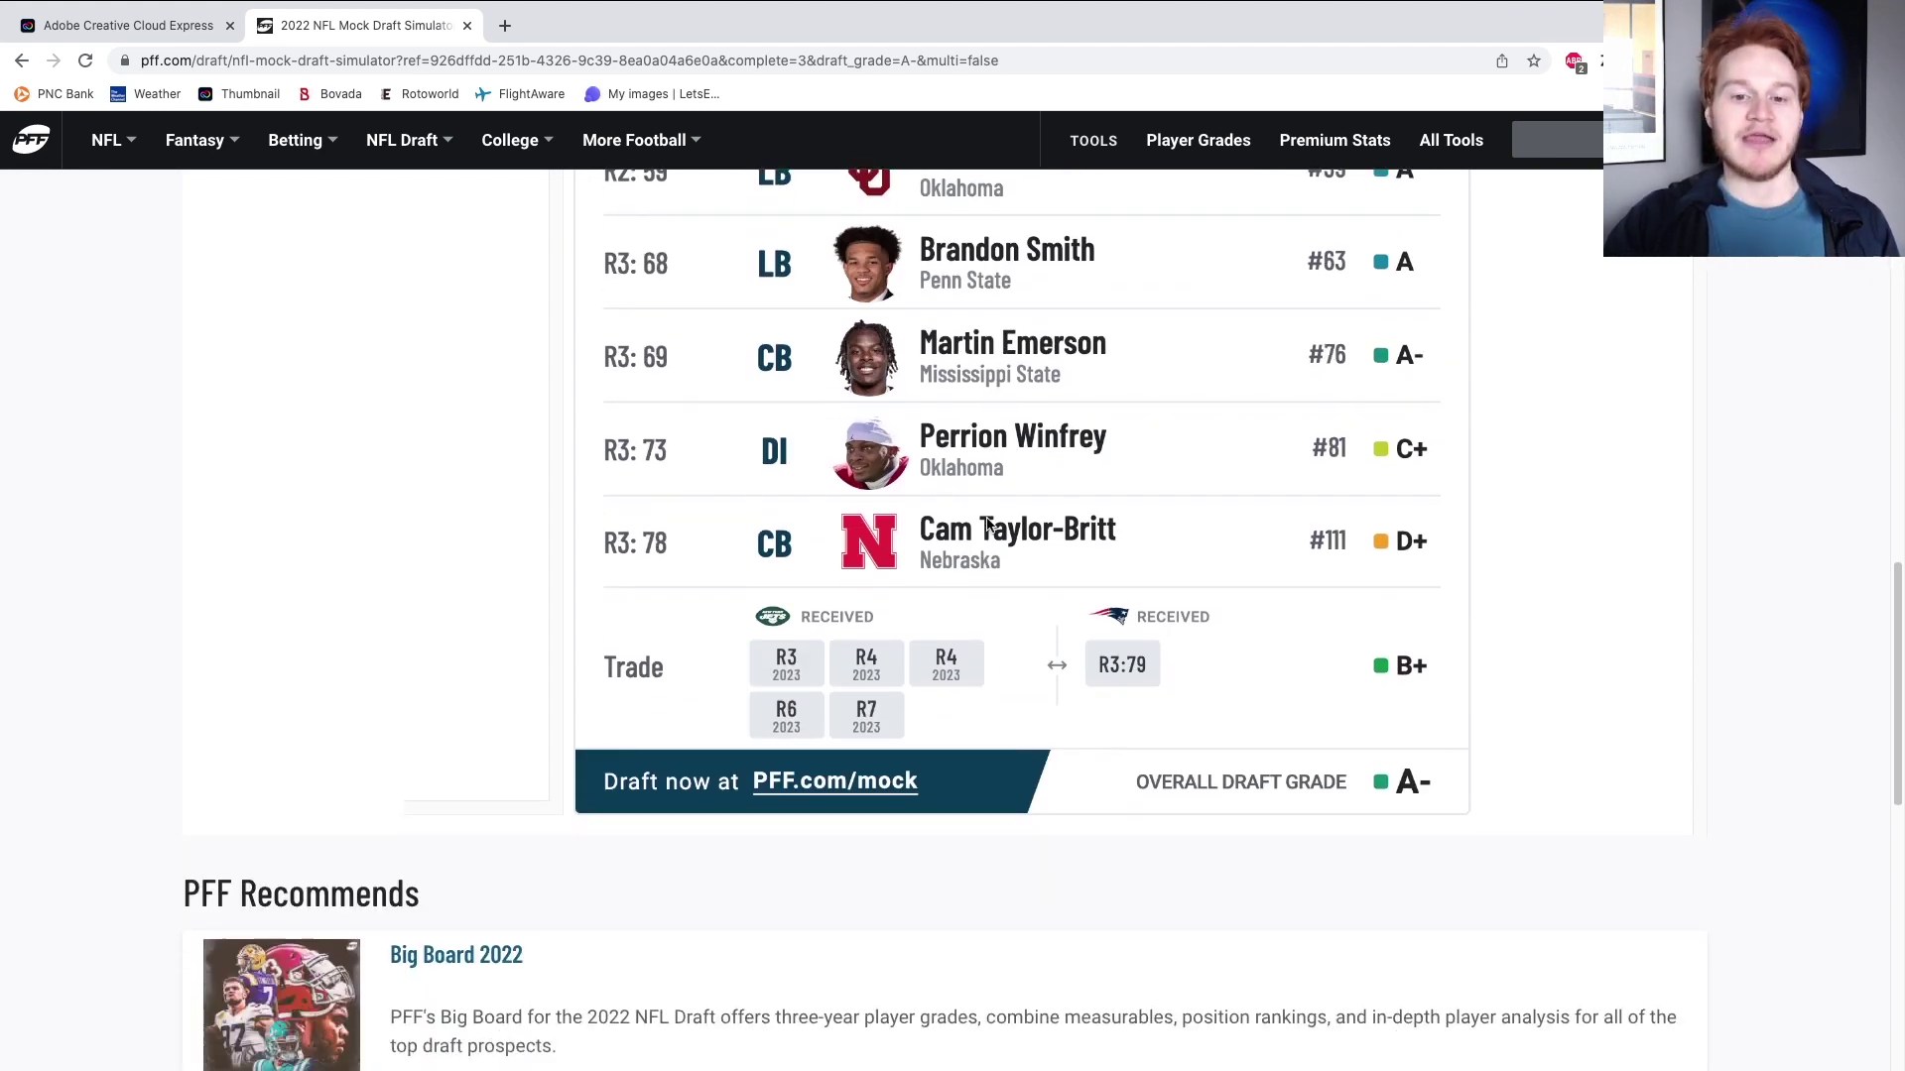
Recheck the second- and third-round selections and the closing Patriots trade in the mock draft results.
scroll(992, 516, "up", 1)
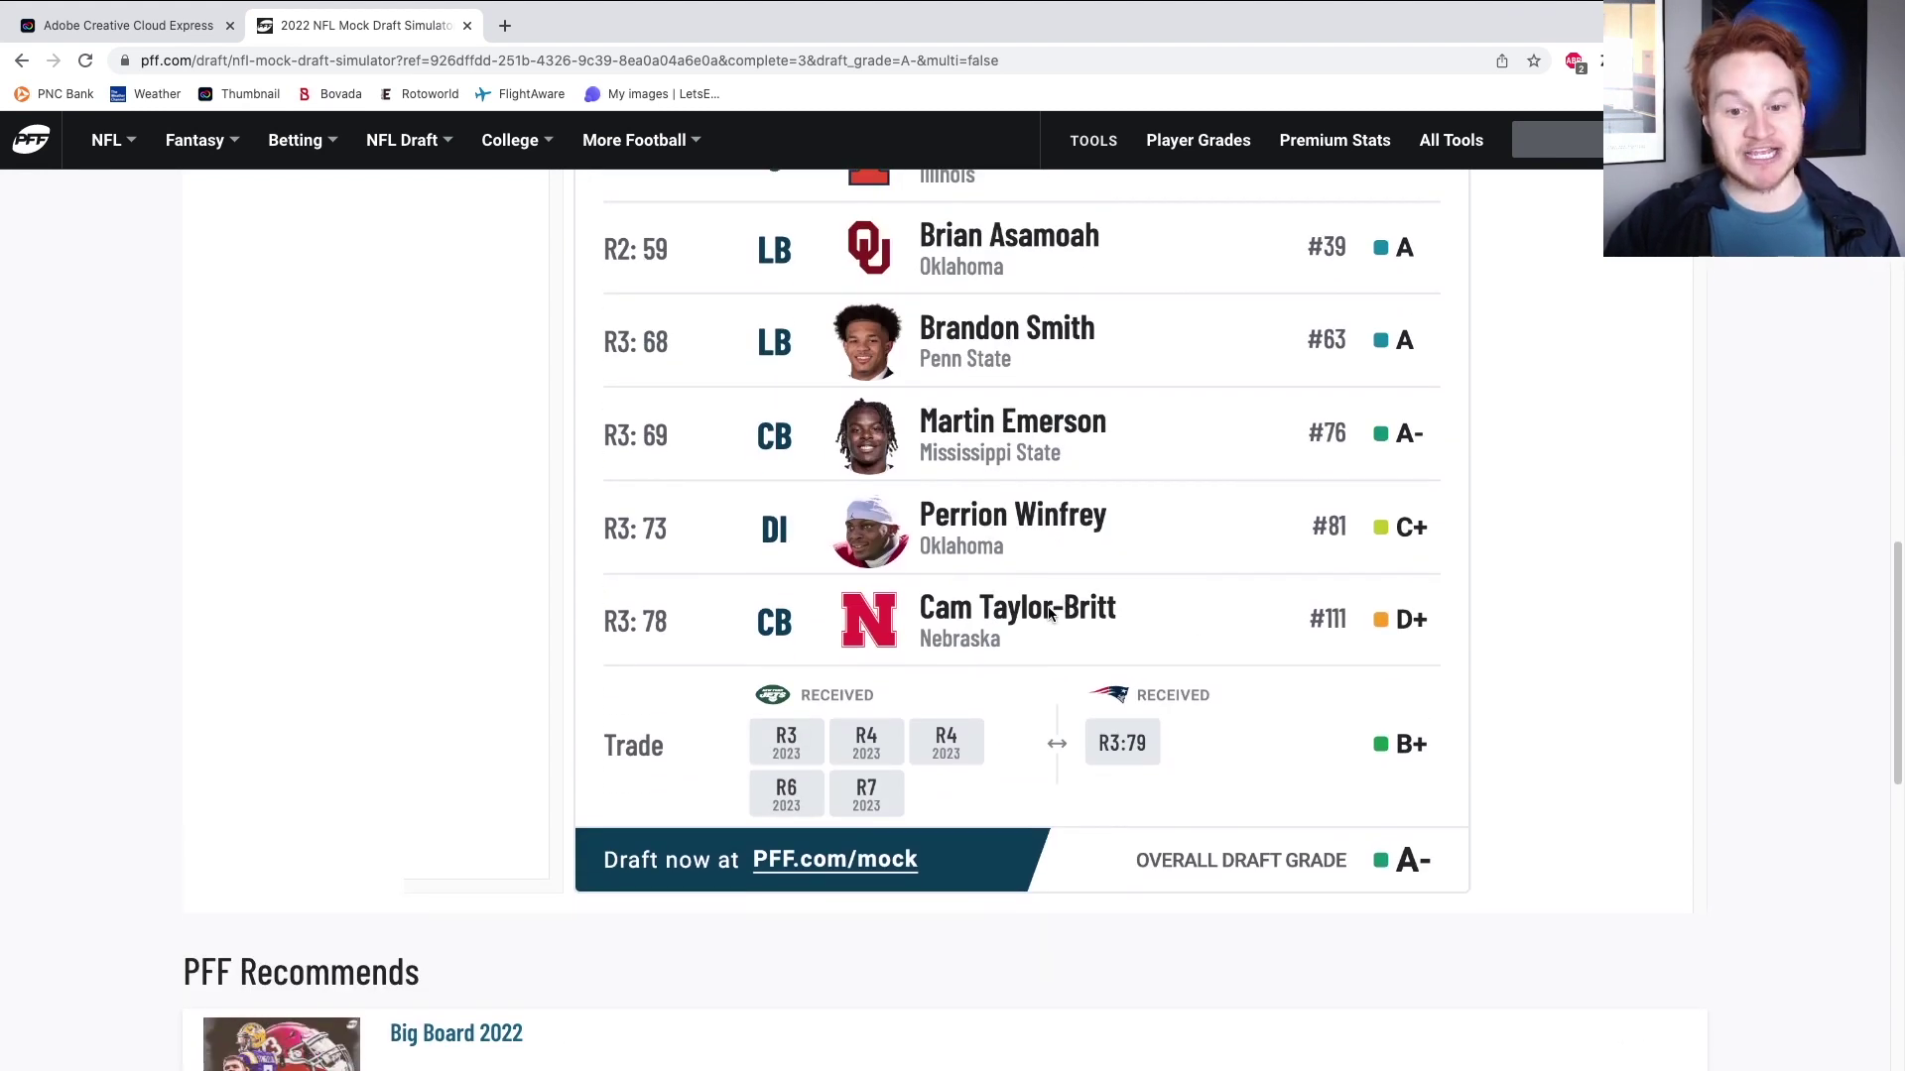
scroll(1044, 610, "down", 2)
scroll(1045, 607, "up", 1)
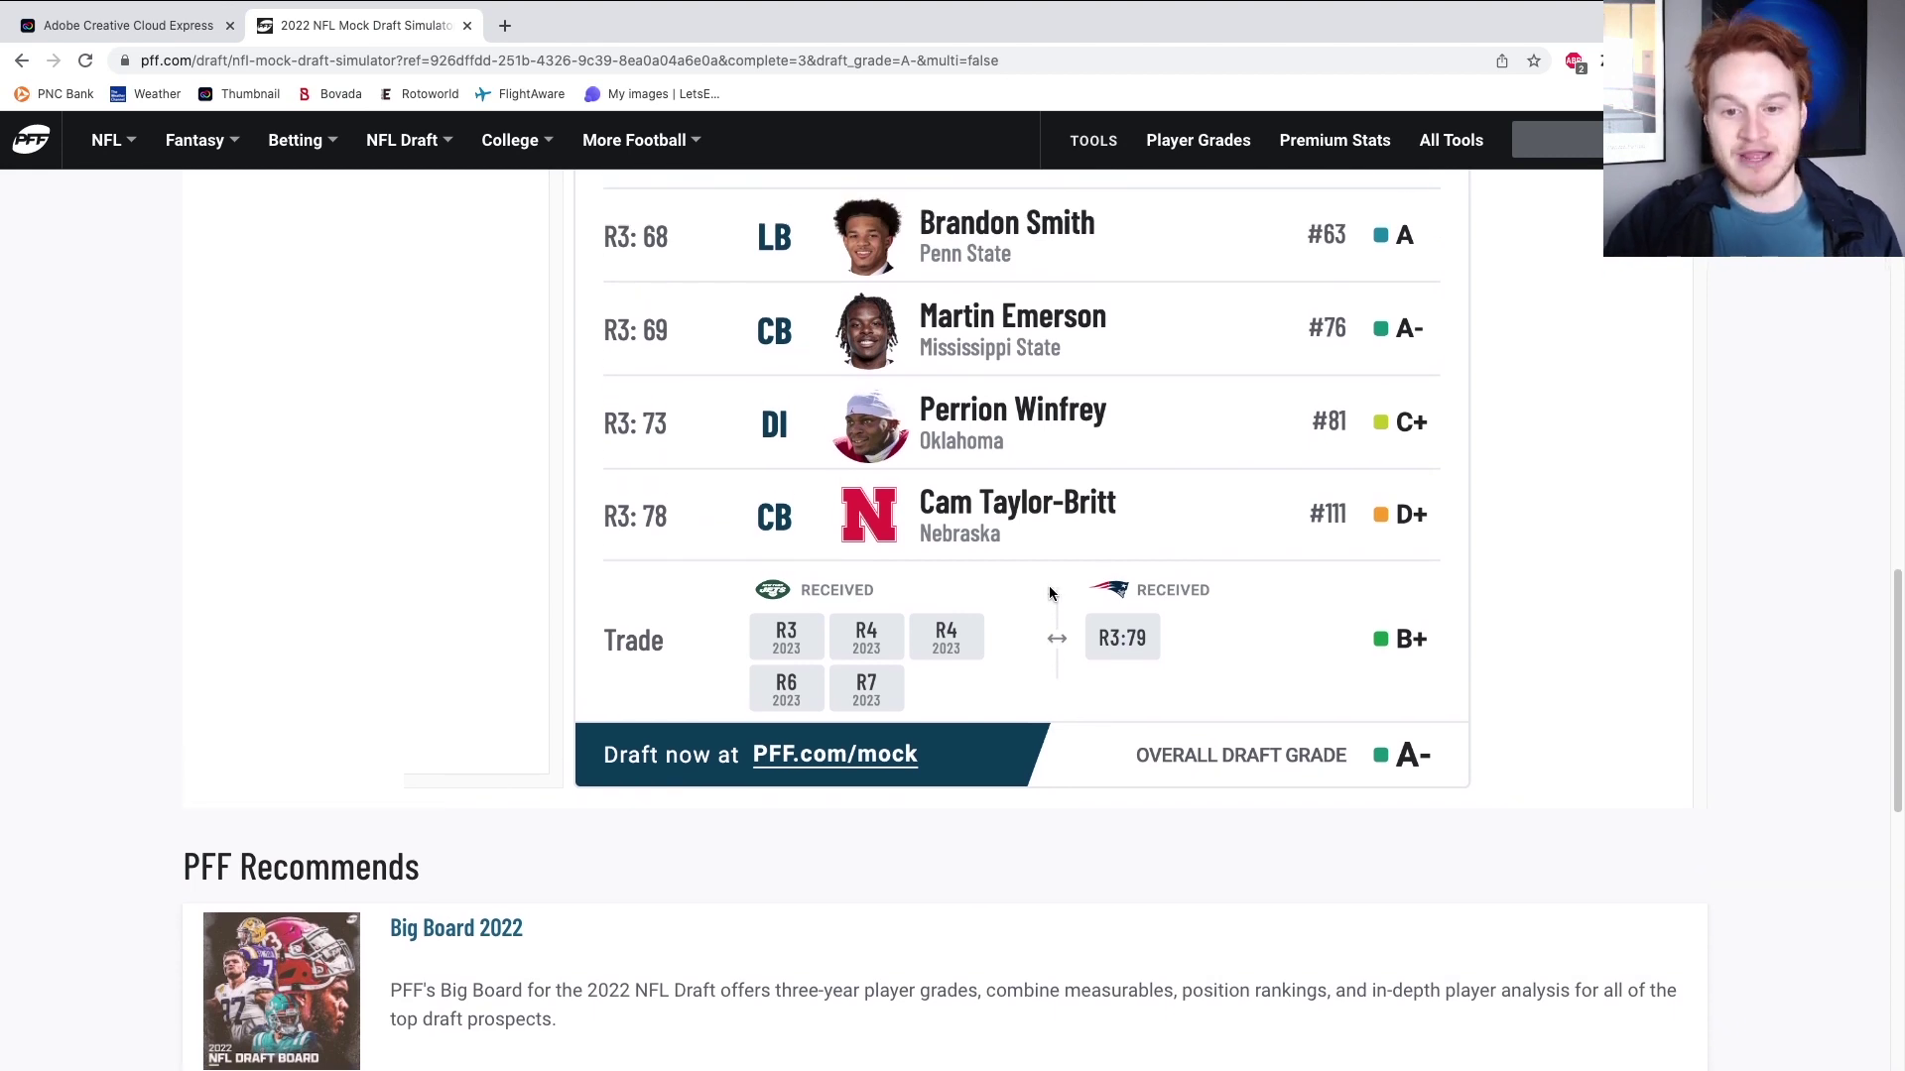
scroll(1060, 545, "up", 4)
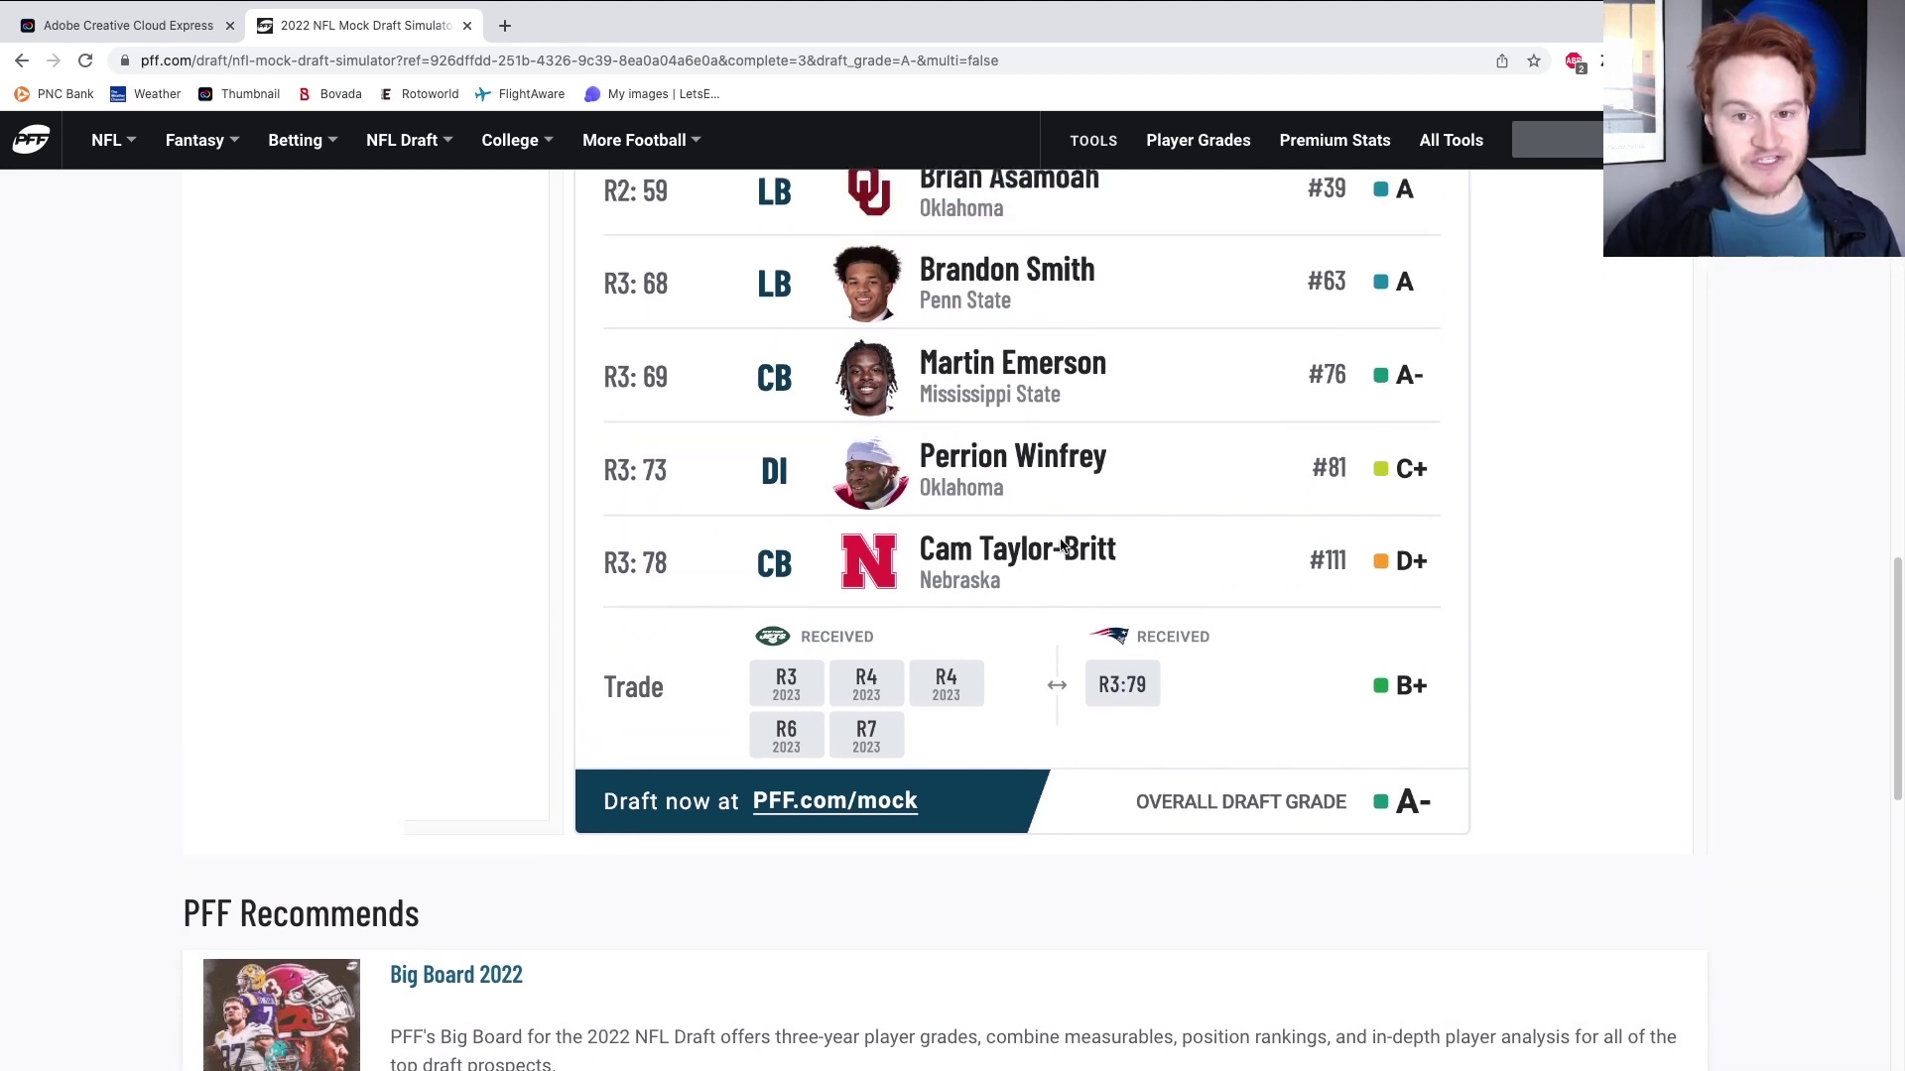
scroll(1059, 544, "up", 8)
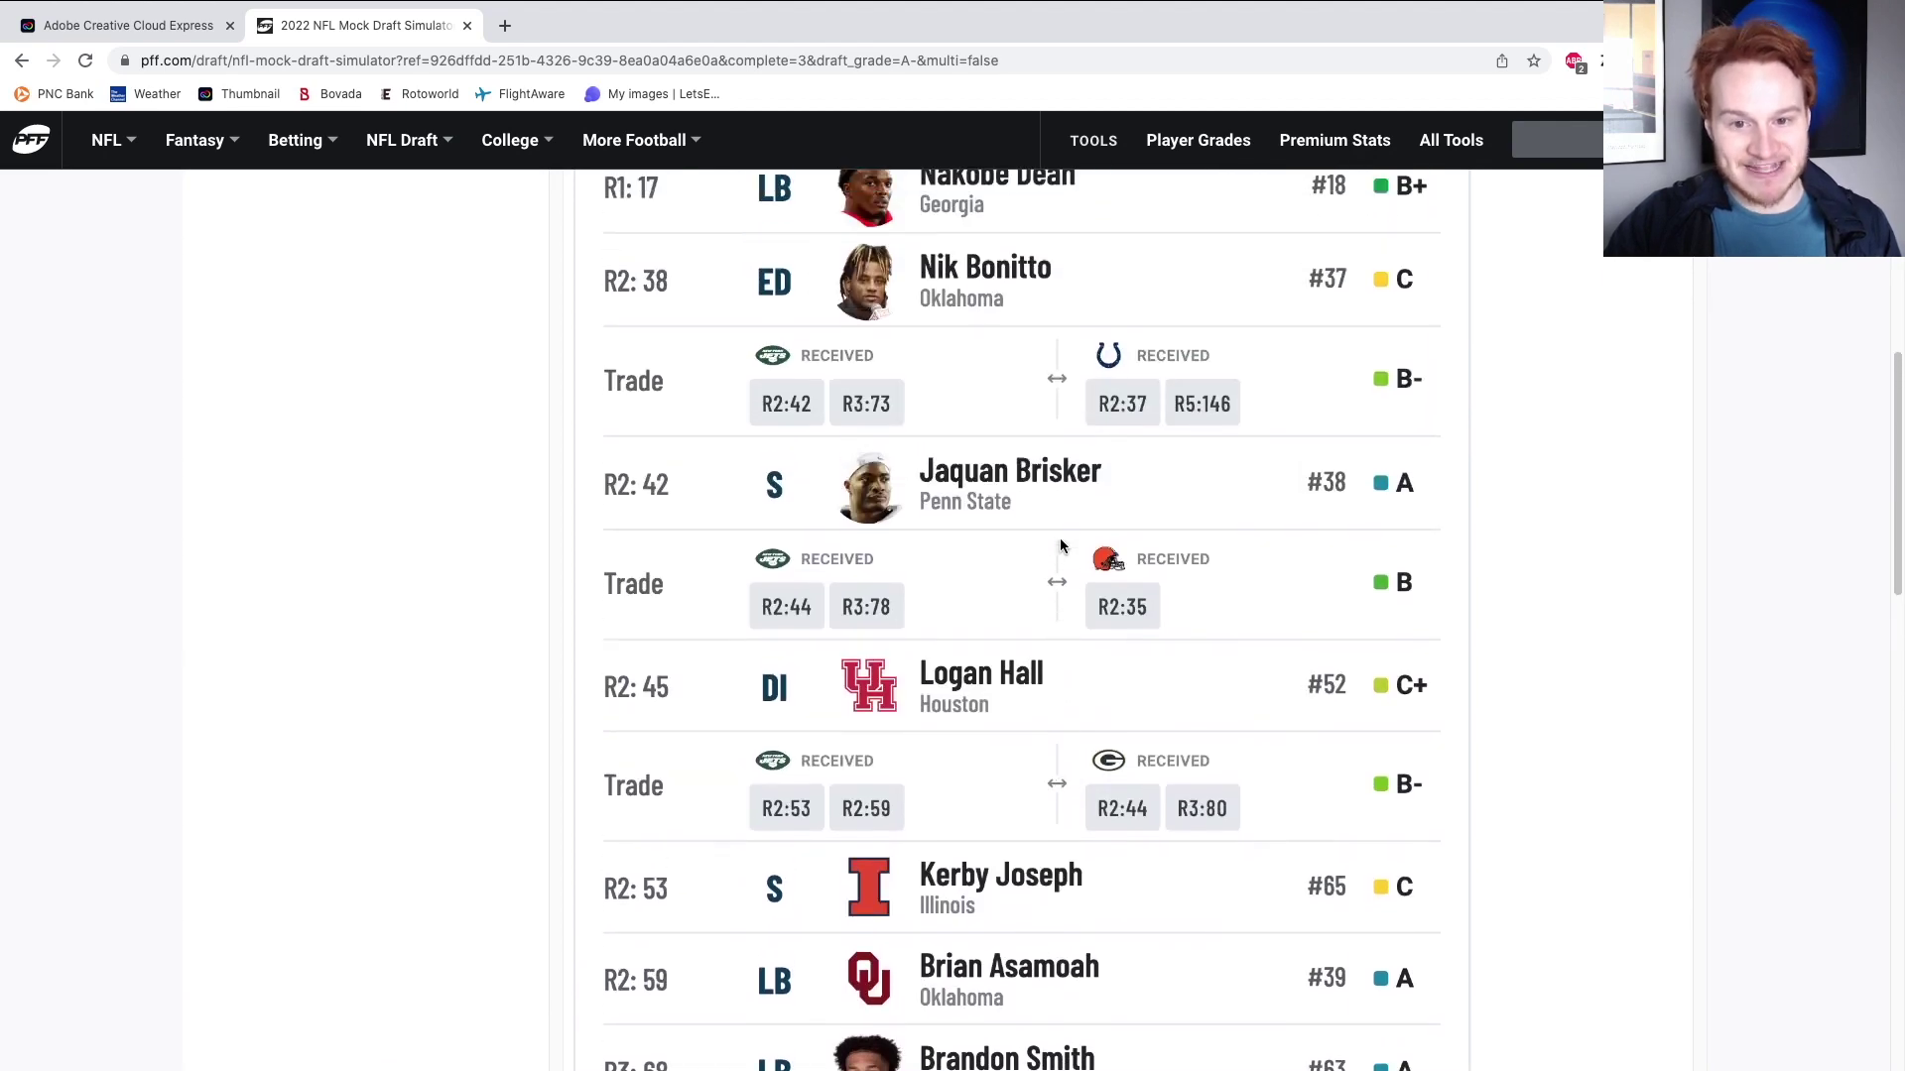
scroll(1059, 544, "down", 4)
scroll(1060, 545, "down", 6)
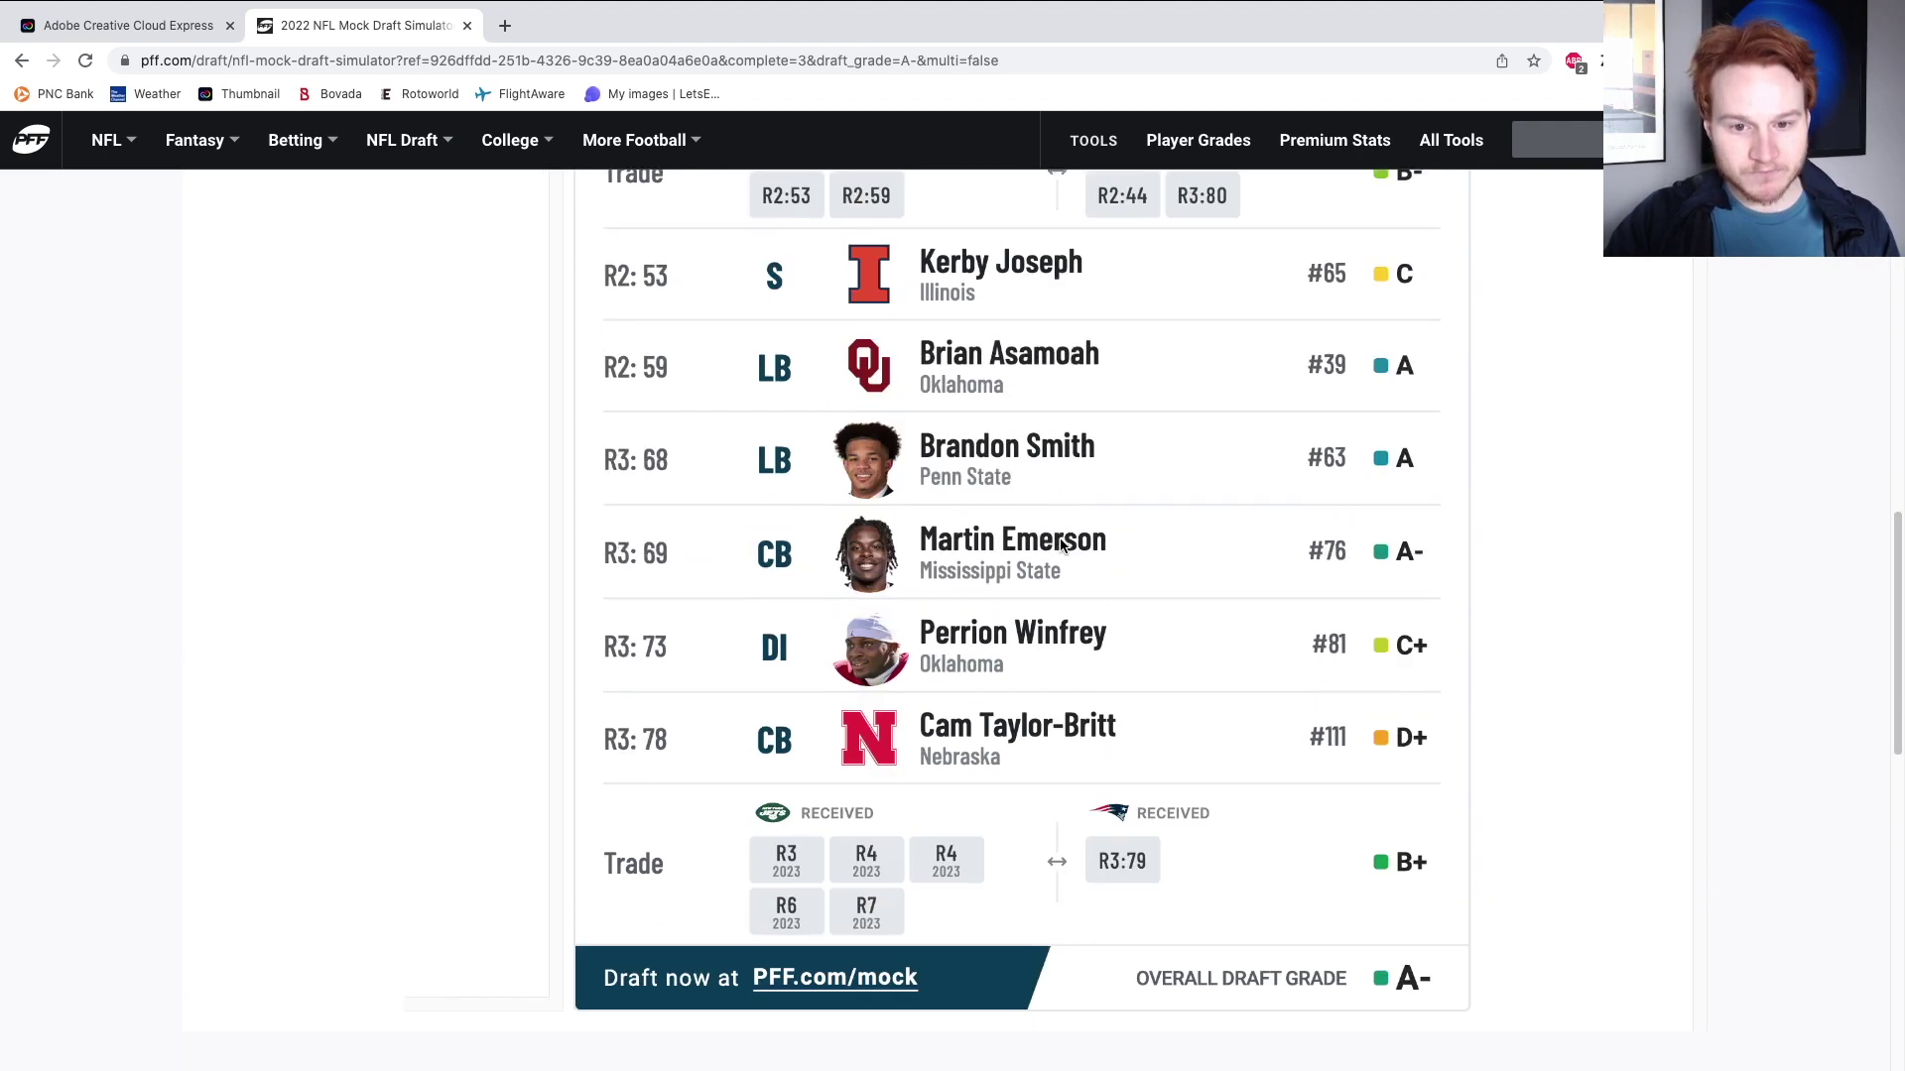
scroll(1062, 544, "up", 1)
scroll(1062, 545, "up", 4)
scroll(1059, 539, "down", 6)
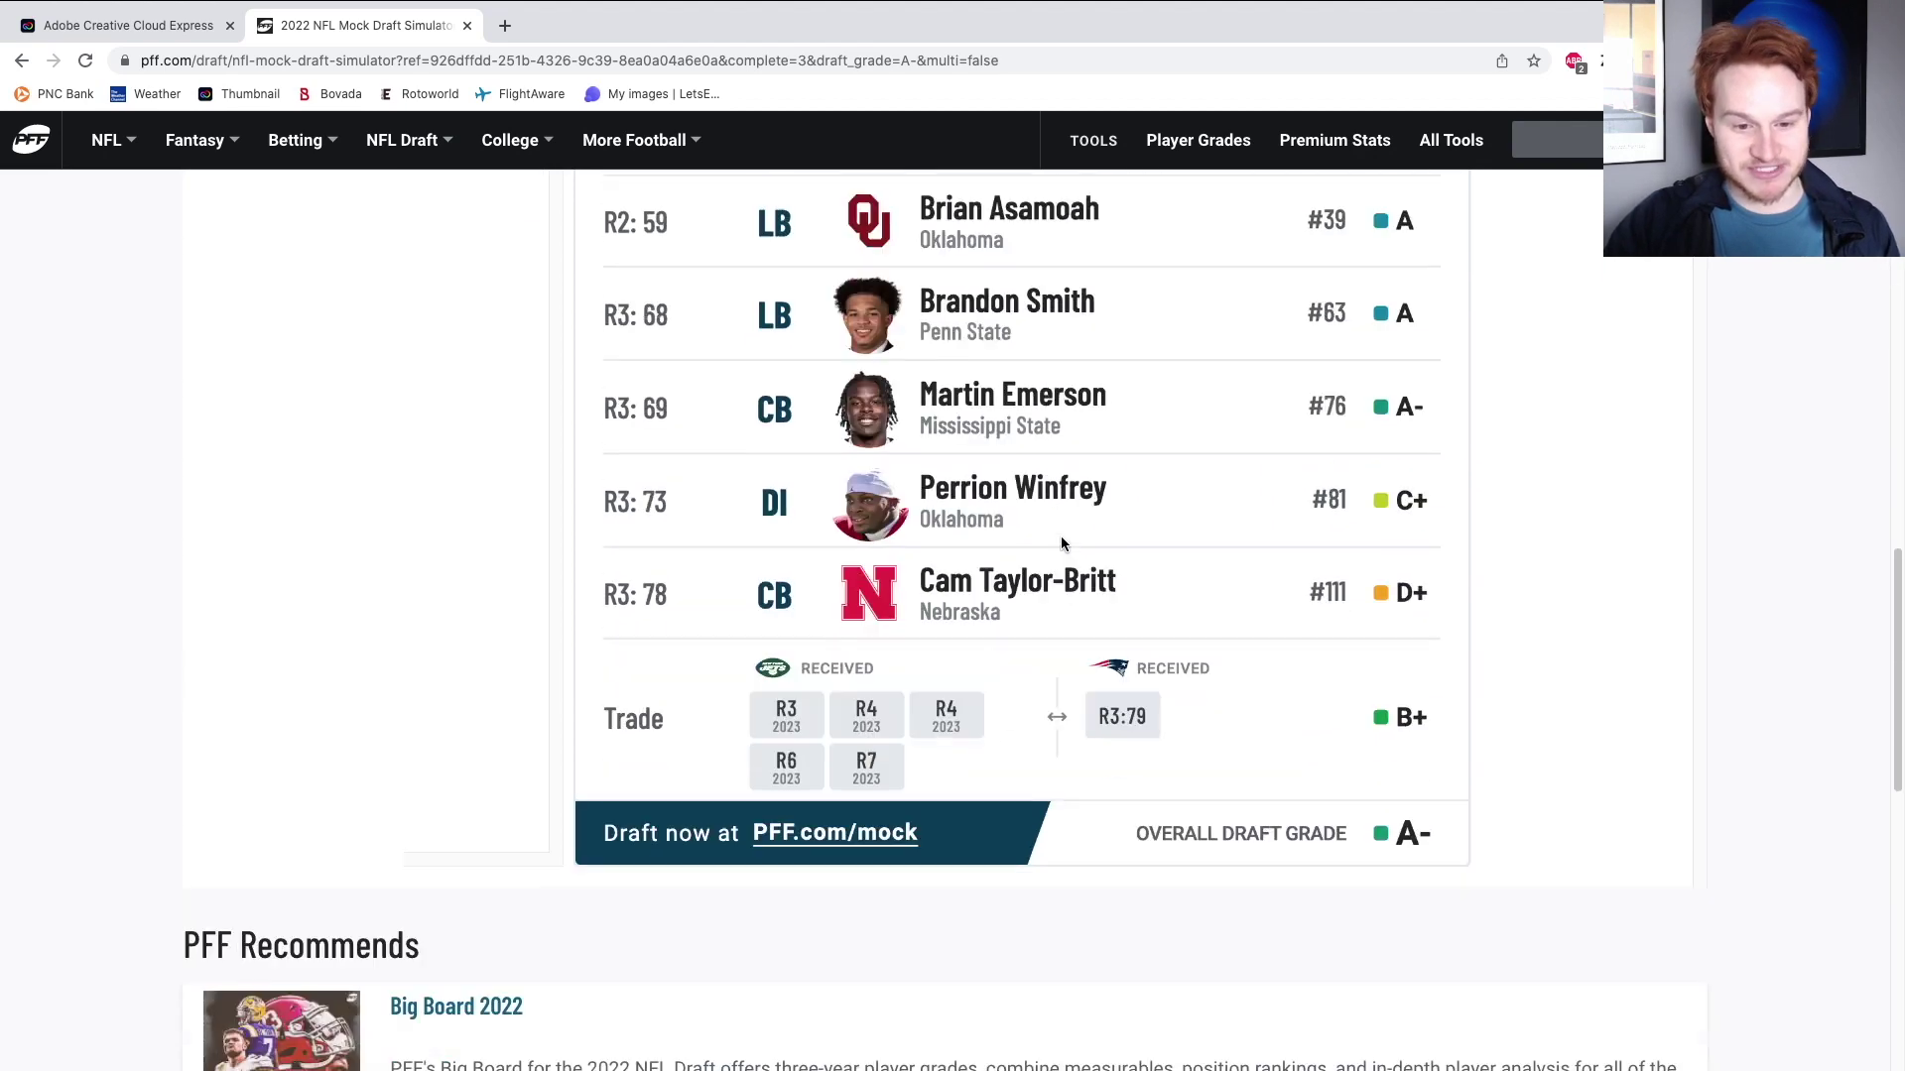